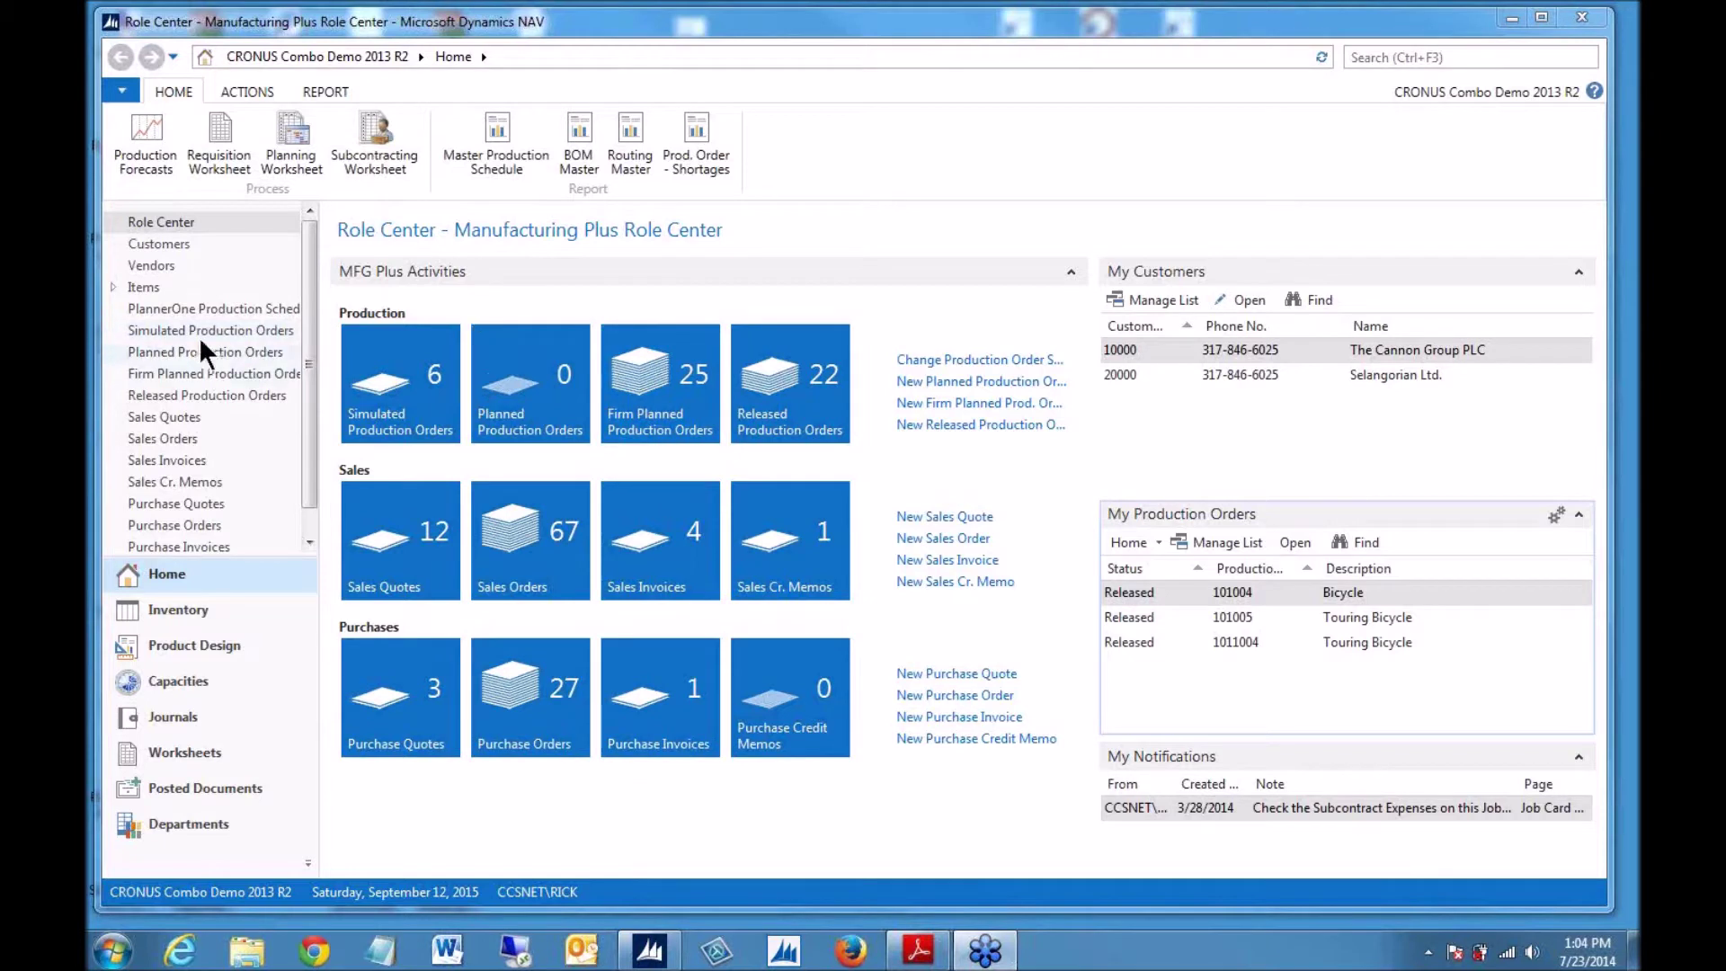
- Open the customization dialog for the Role Center page
left_click(121, 91)
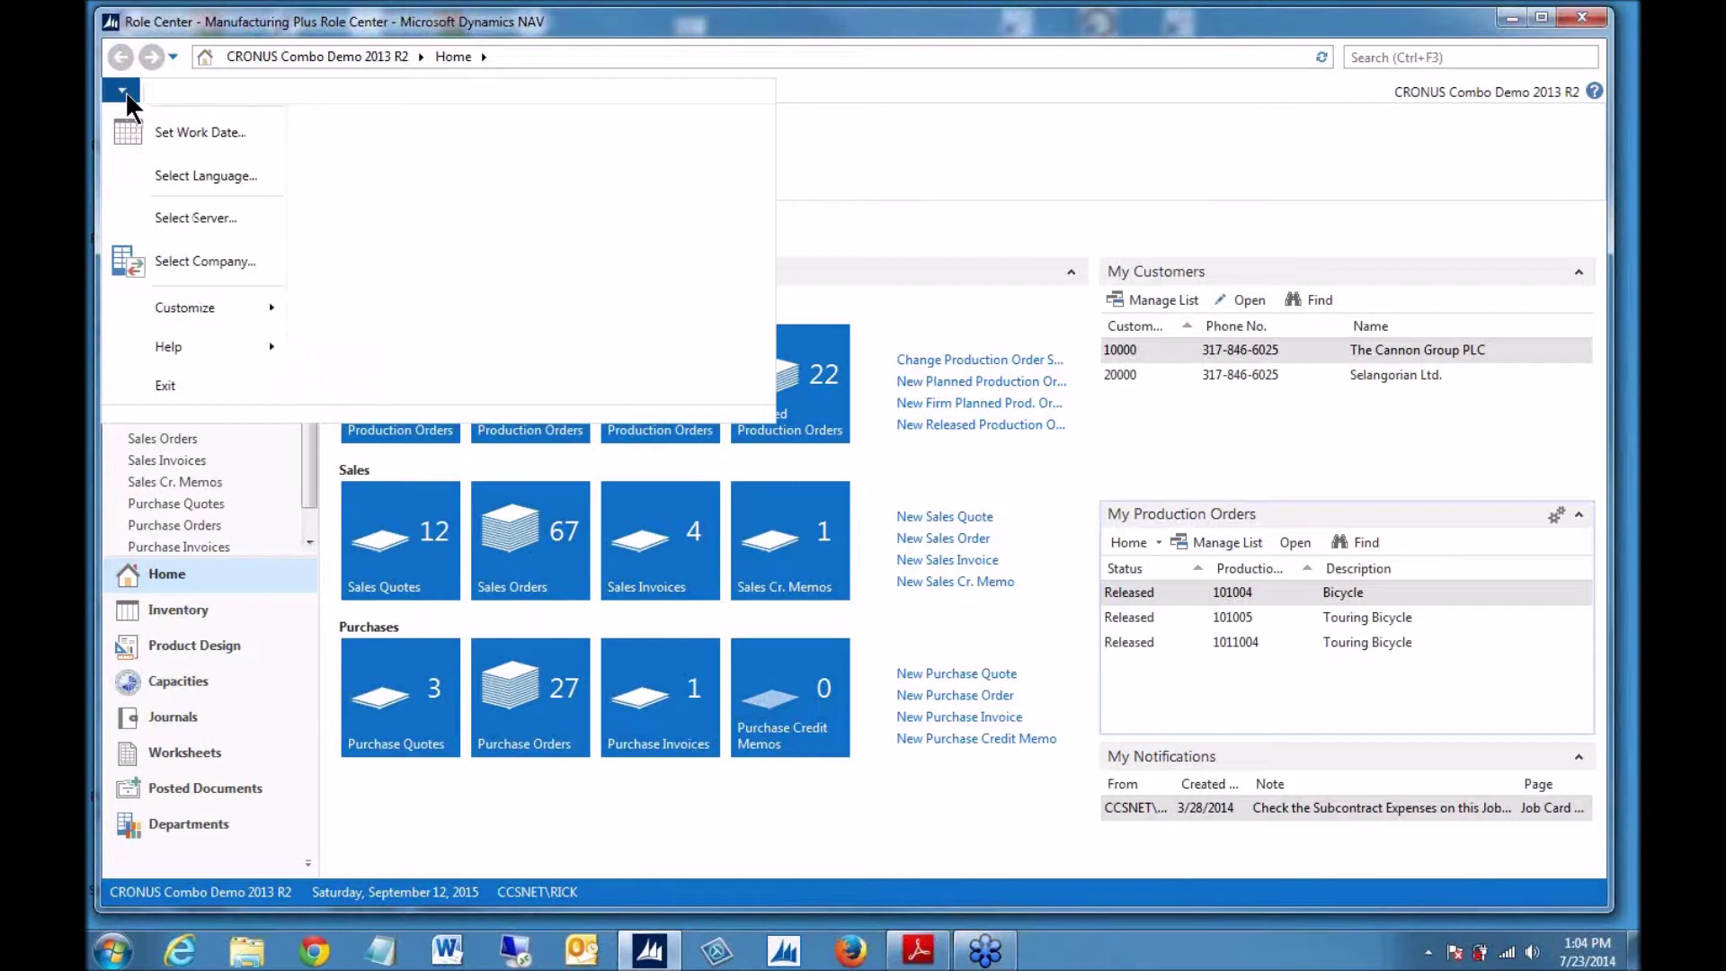
mouse_move(180, 307)
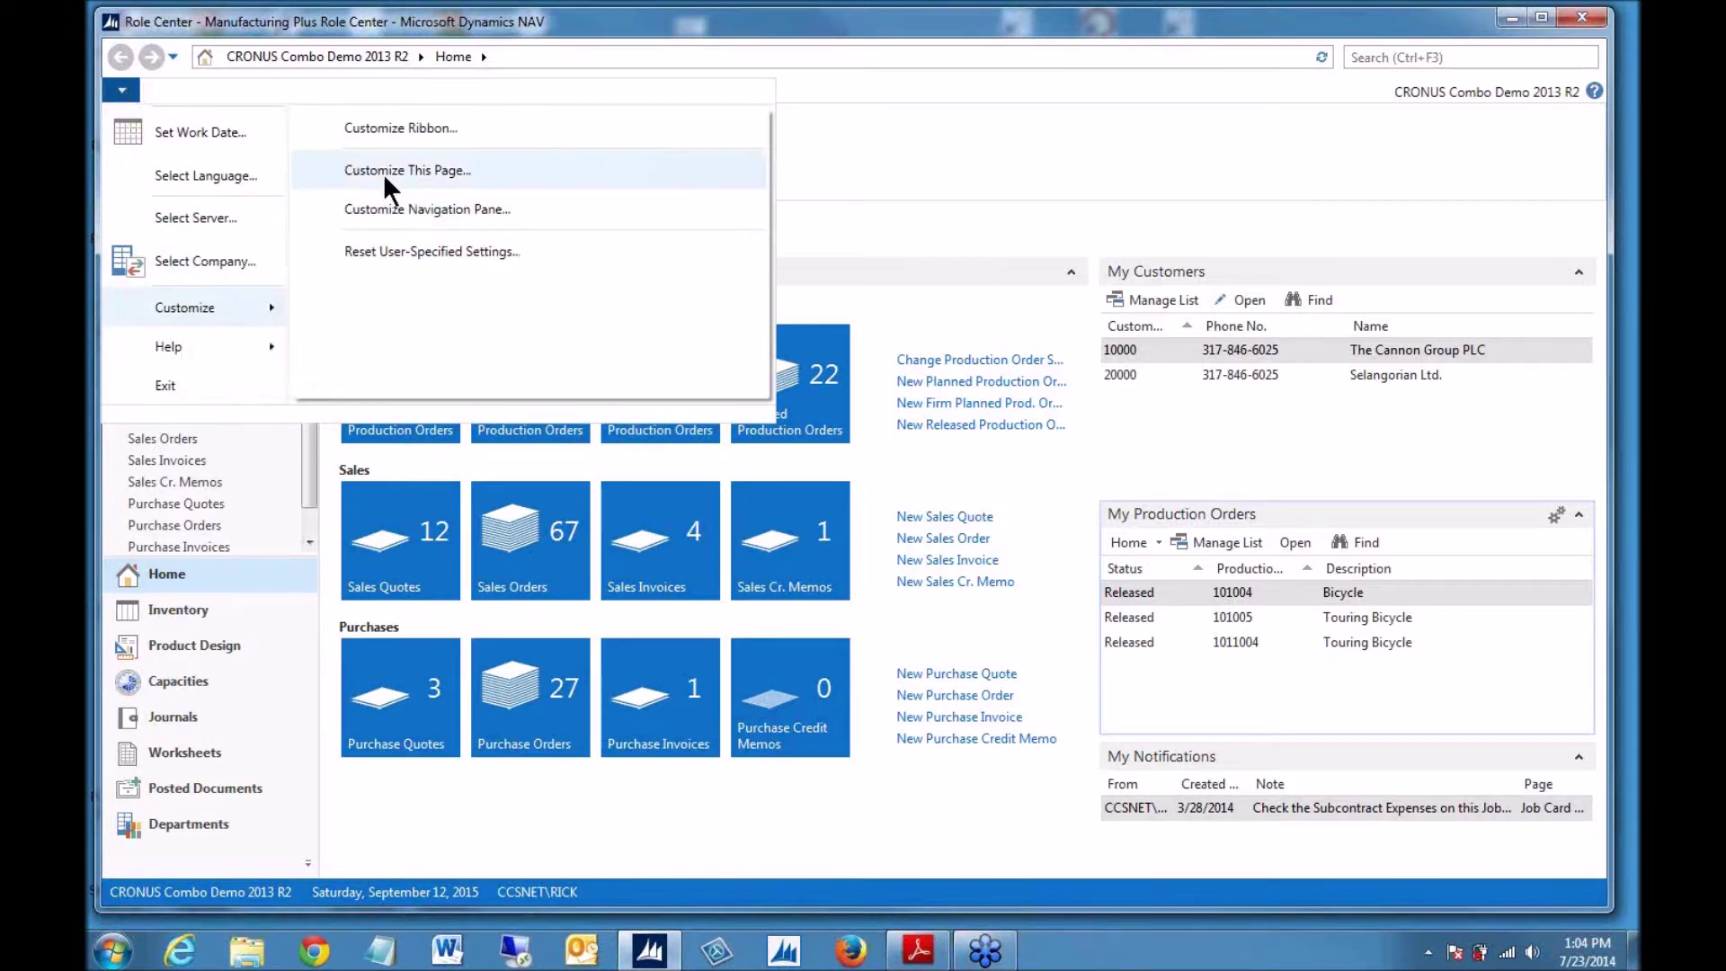
left_click(413, 169)
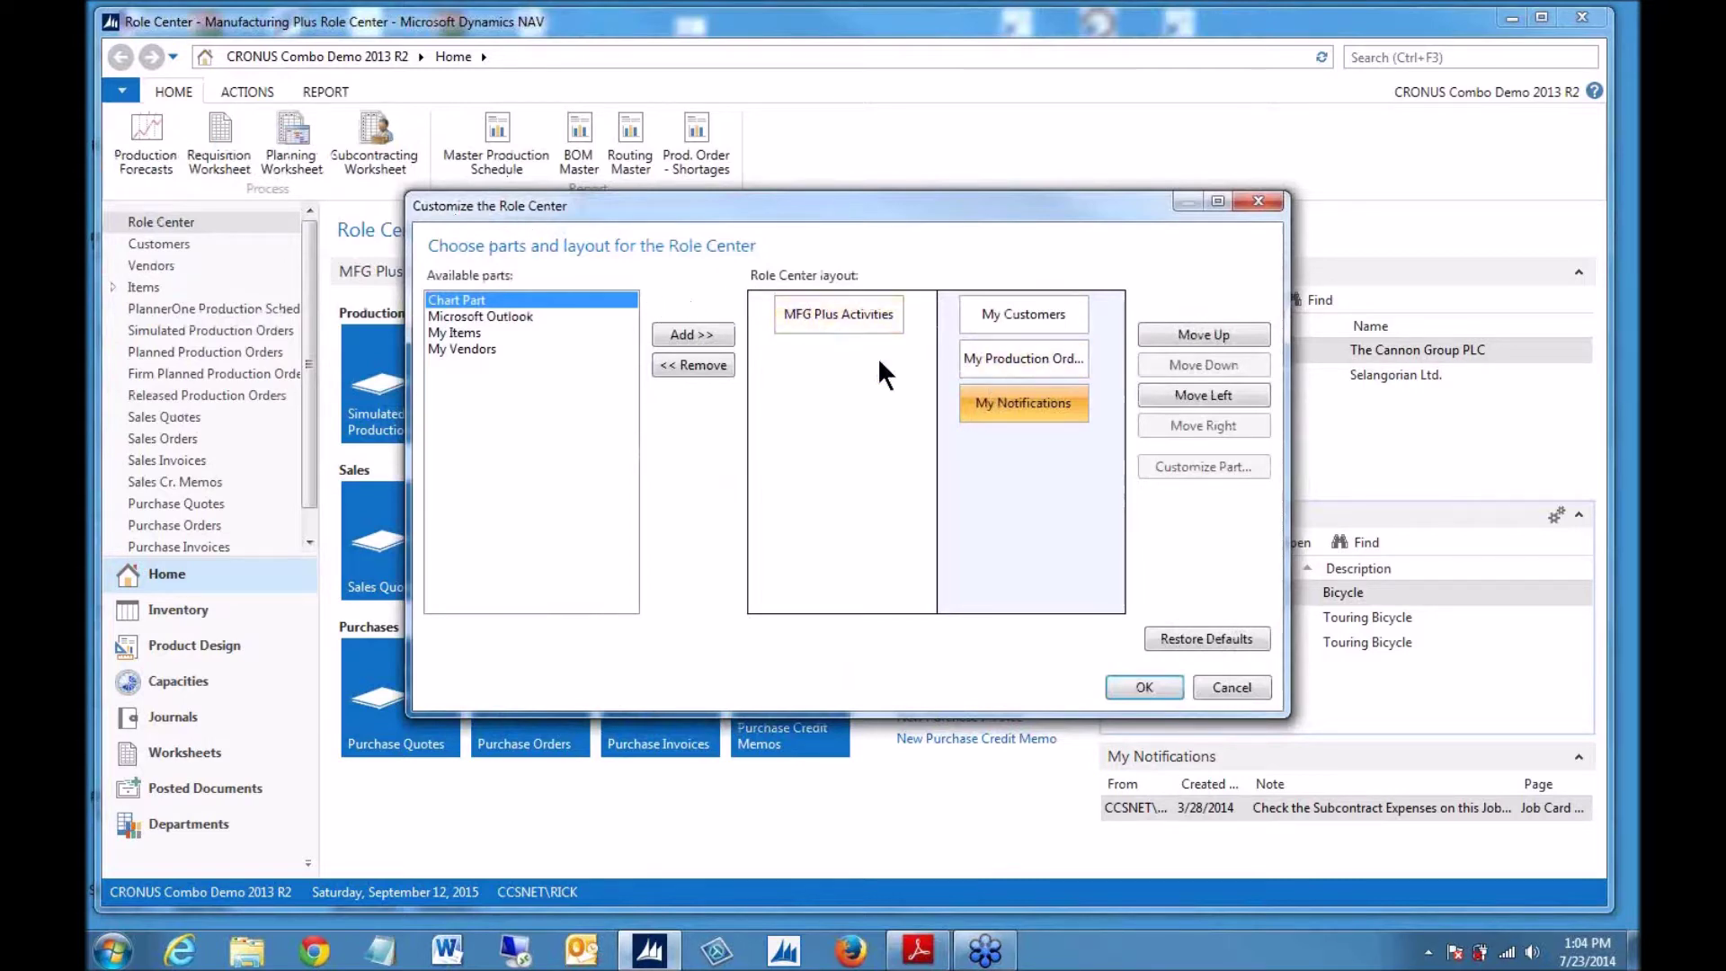
left_click_drag(864, 216, 589, 514)
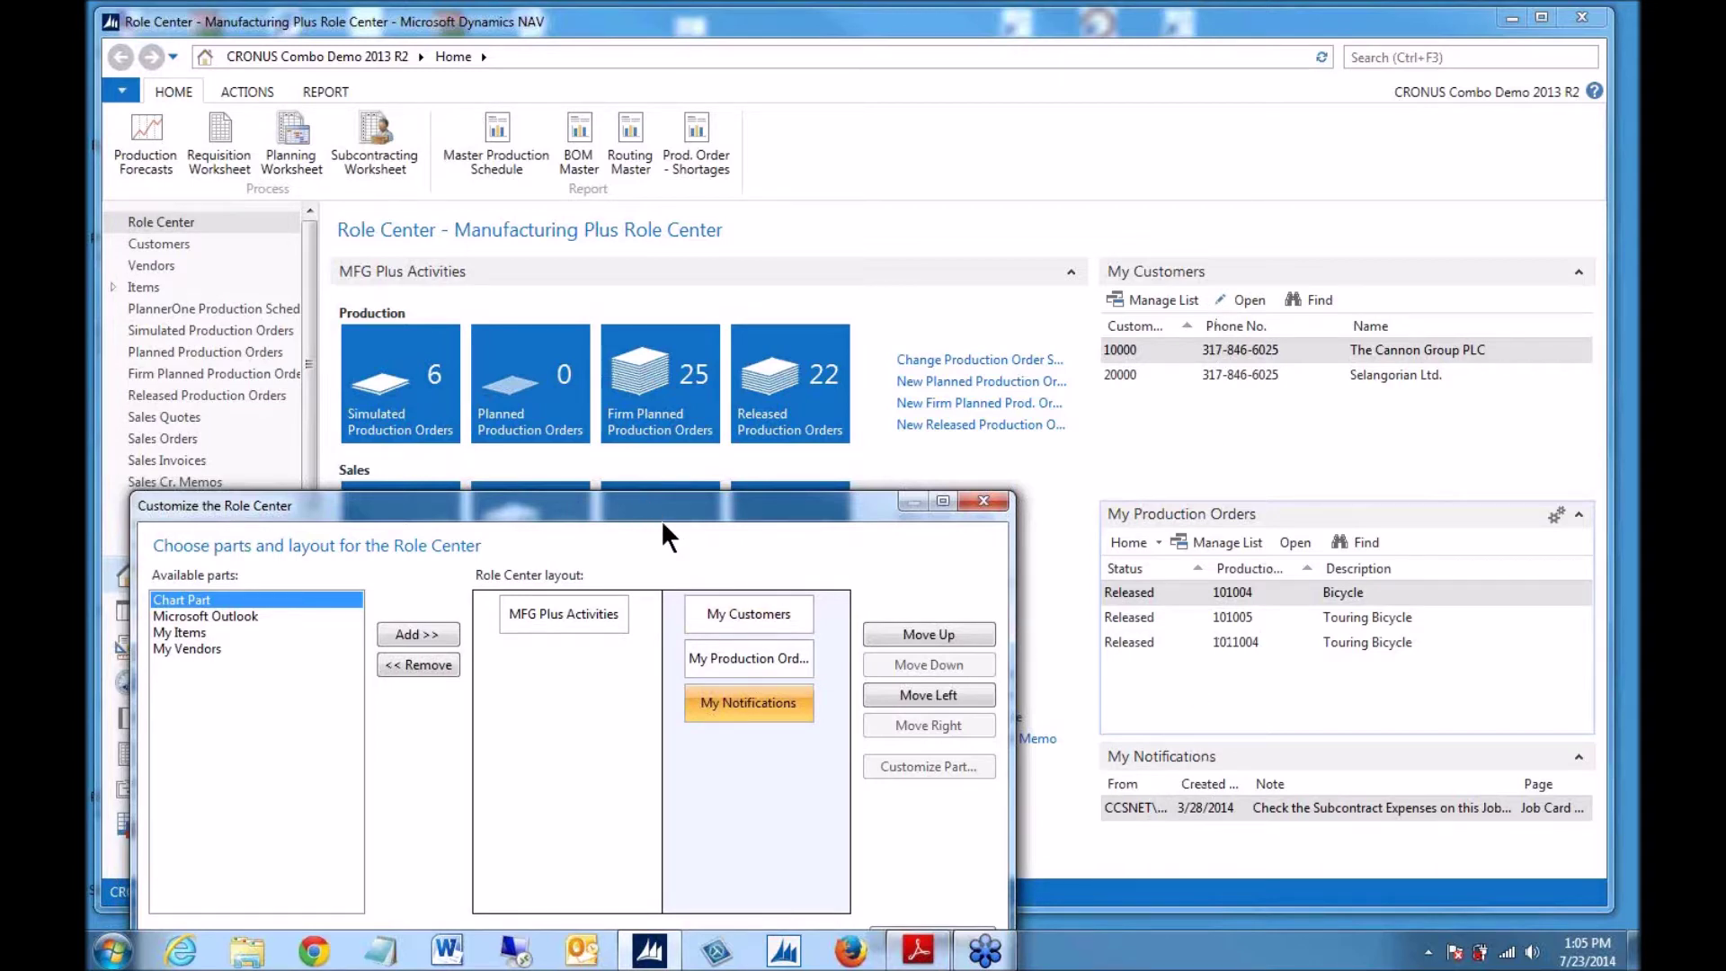
left_click_drag(659, 505, 885, 235)
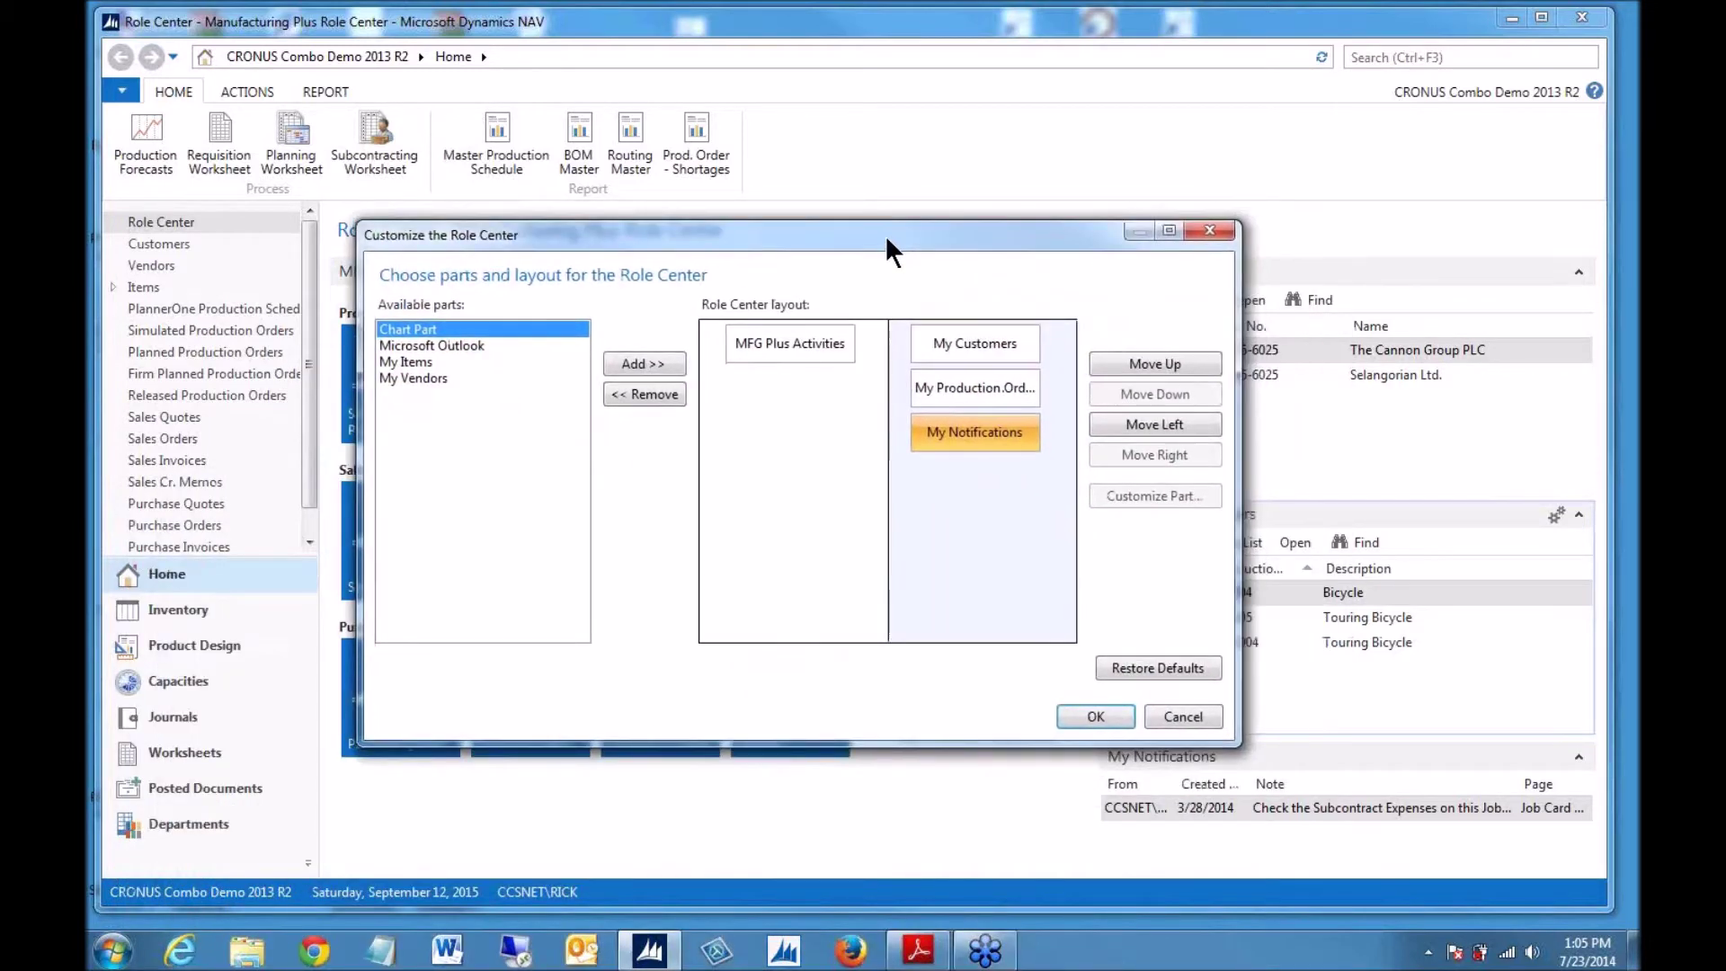
- Try out the My Vendors part at different places in the Role Center layout, and remove it again
left_click(406, 374)
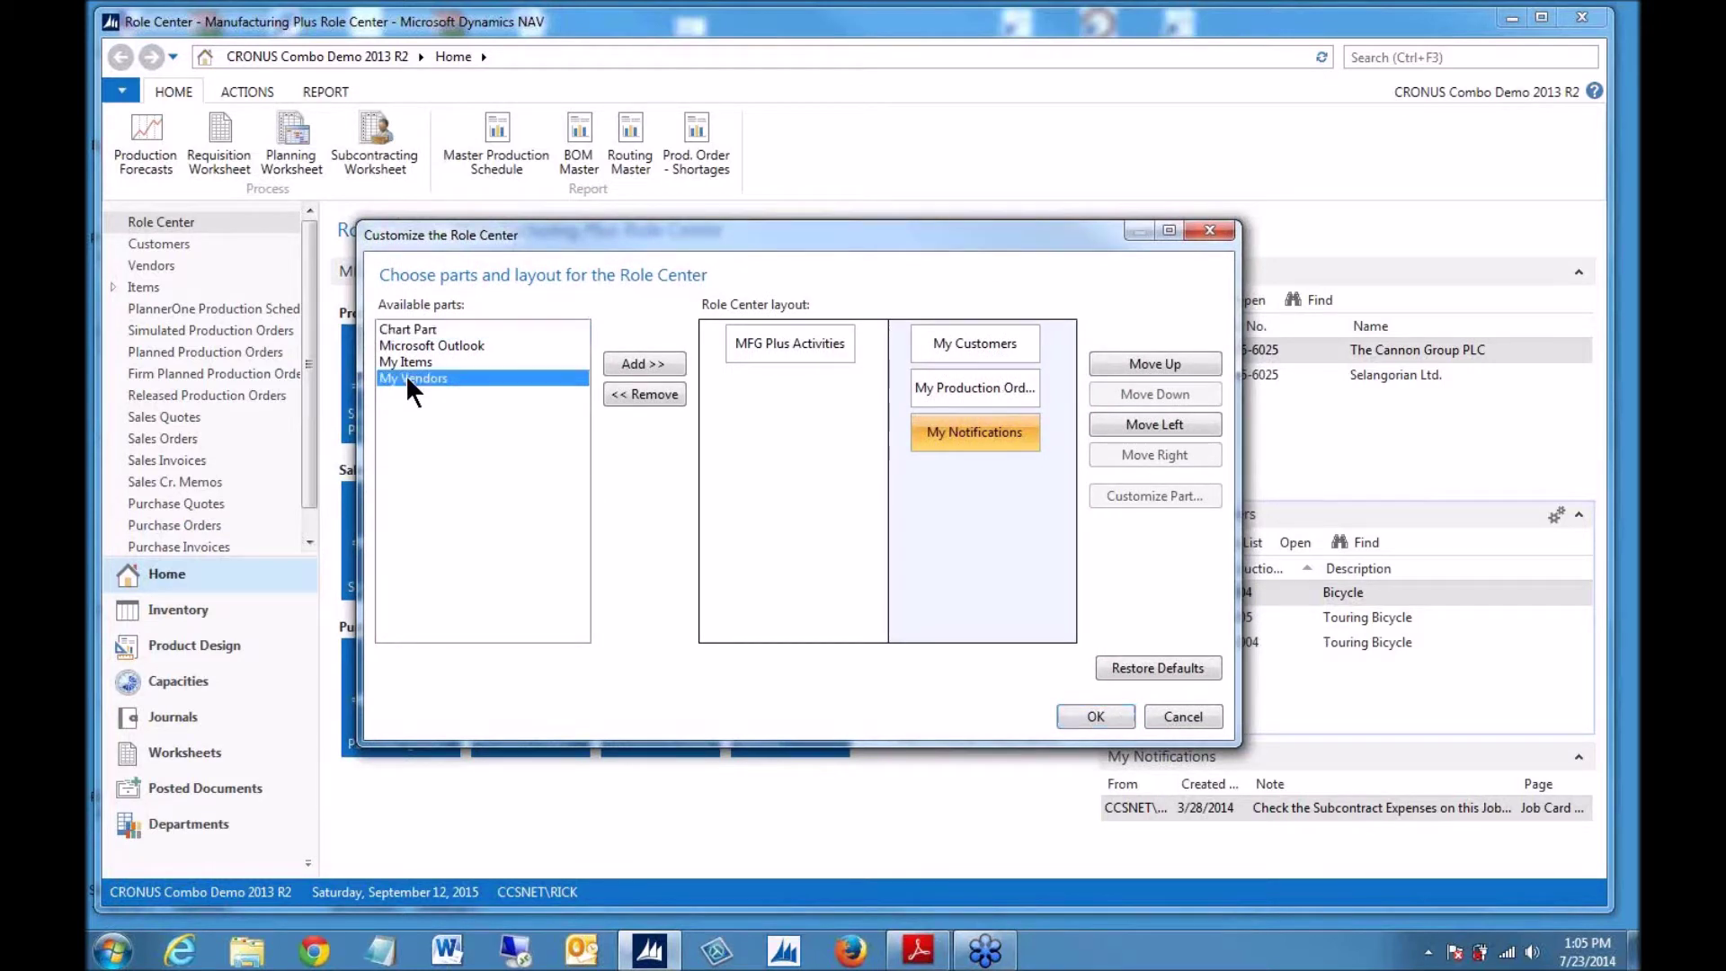
key("shift+Up")
left_click(631, 362)
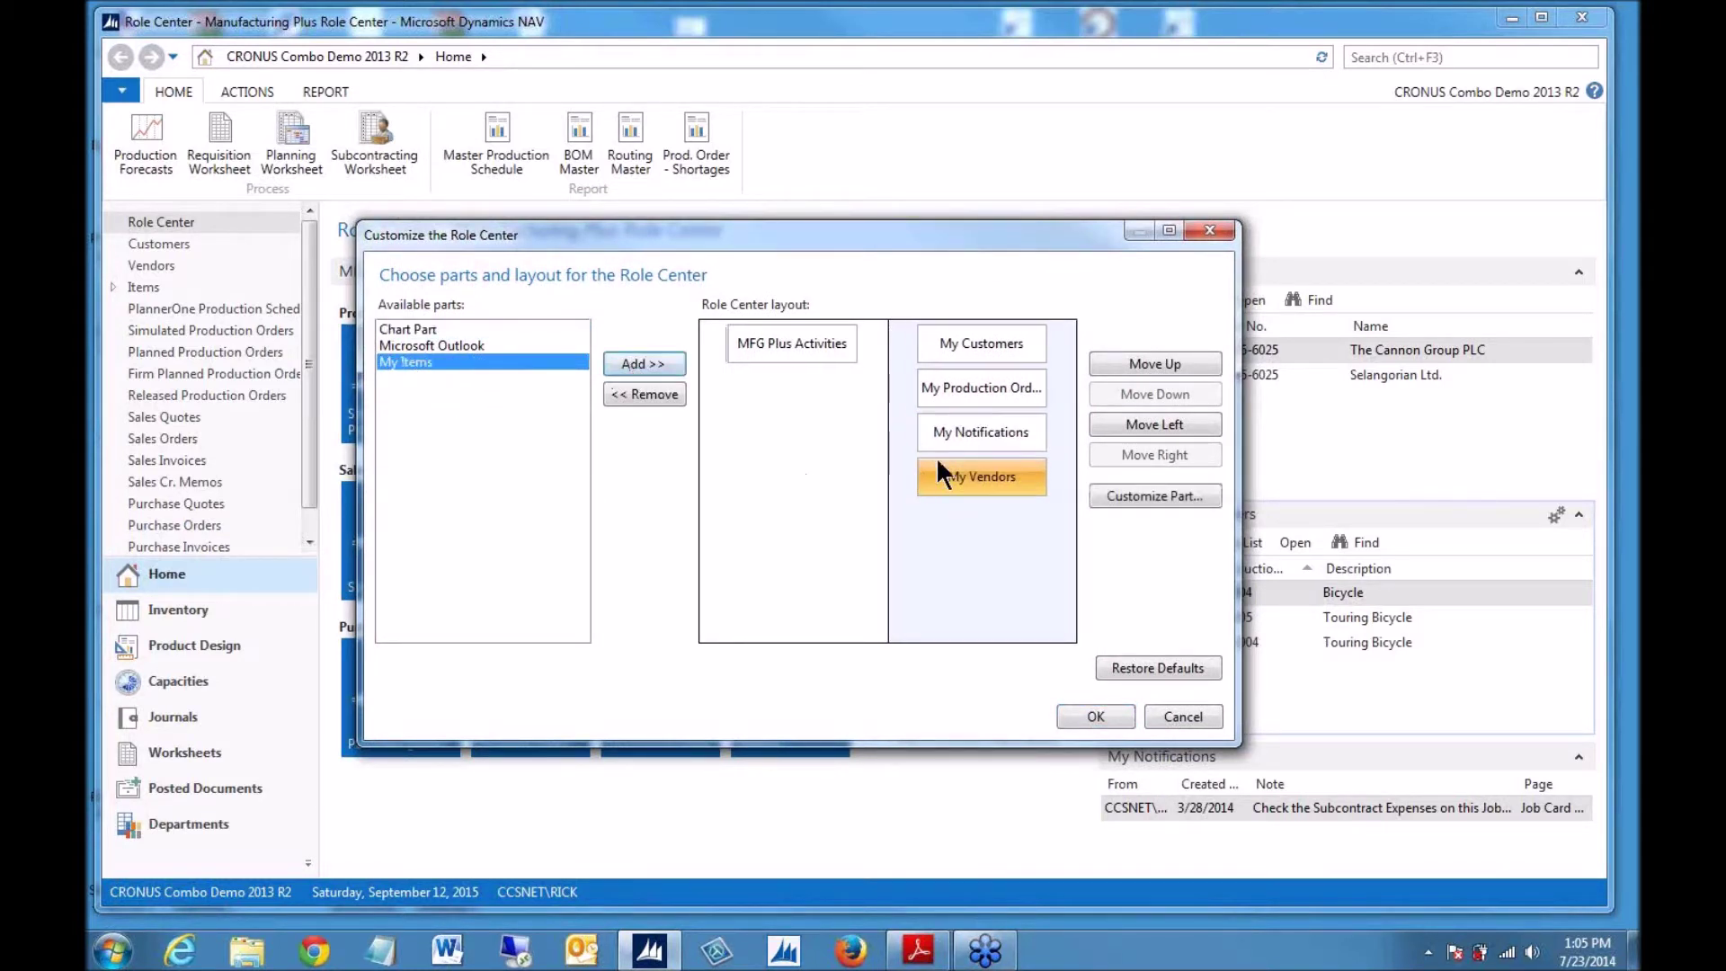
left_click(1159, 365)
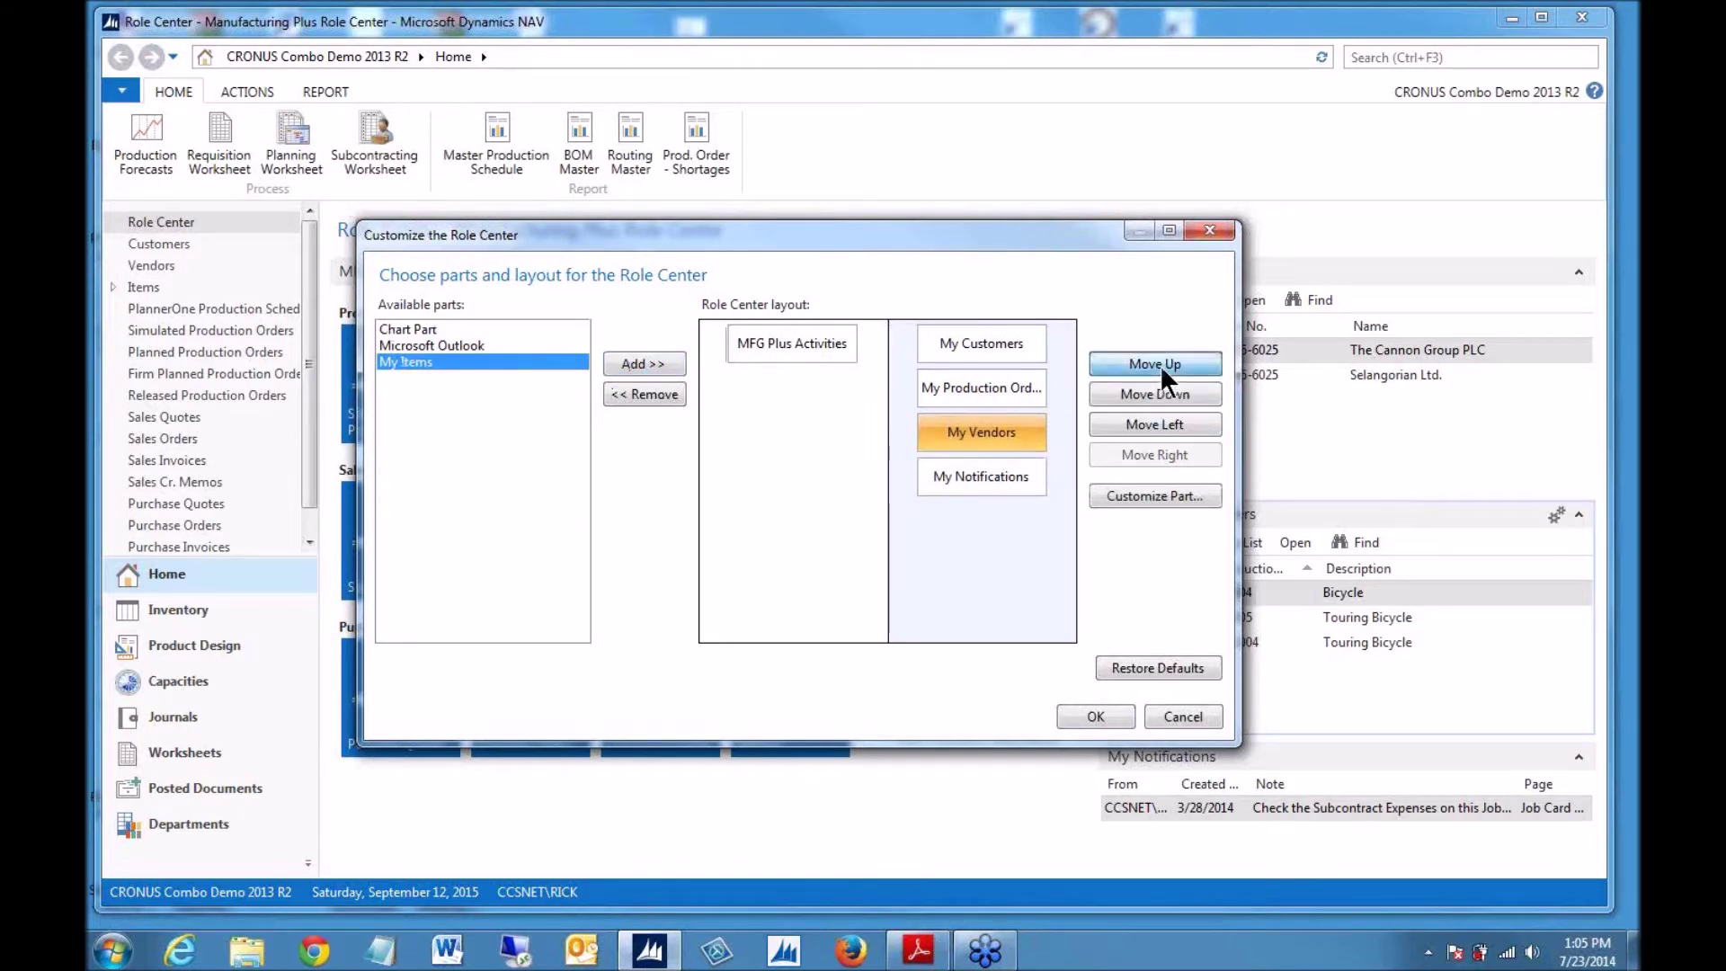
left_click(1155, 370)
left_click(1146, 388)
left_click(1144, 393)
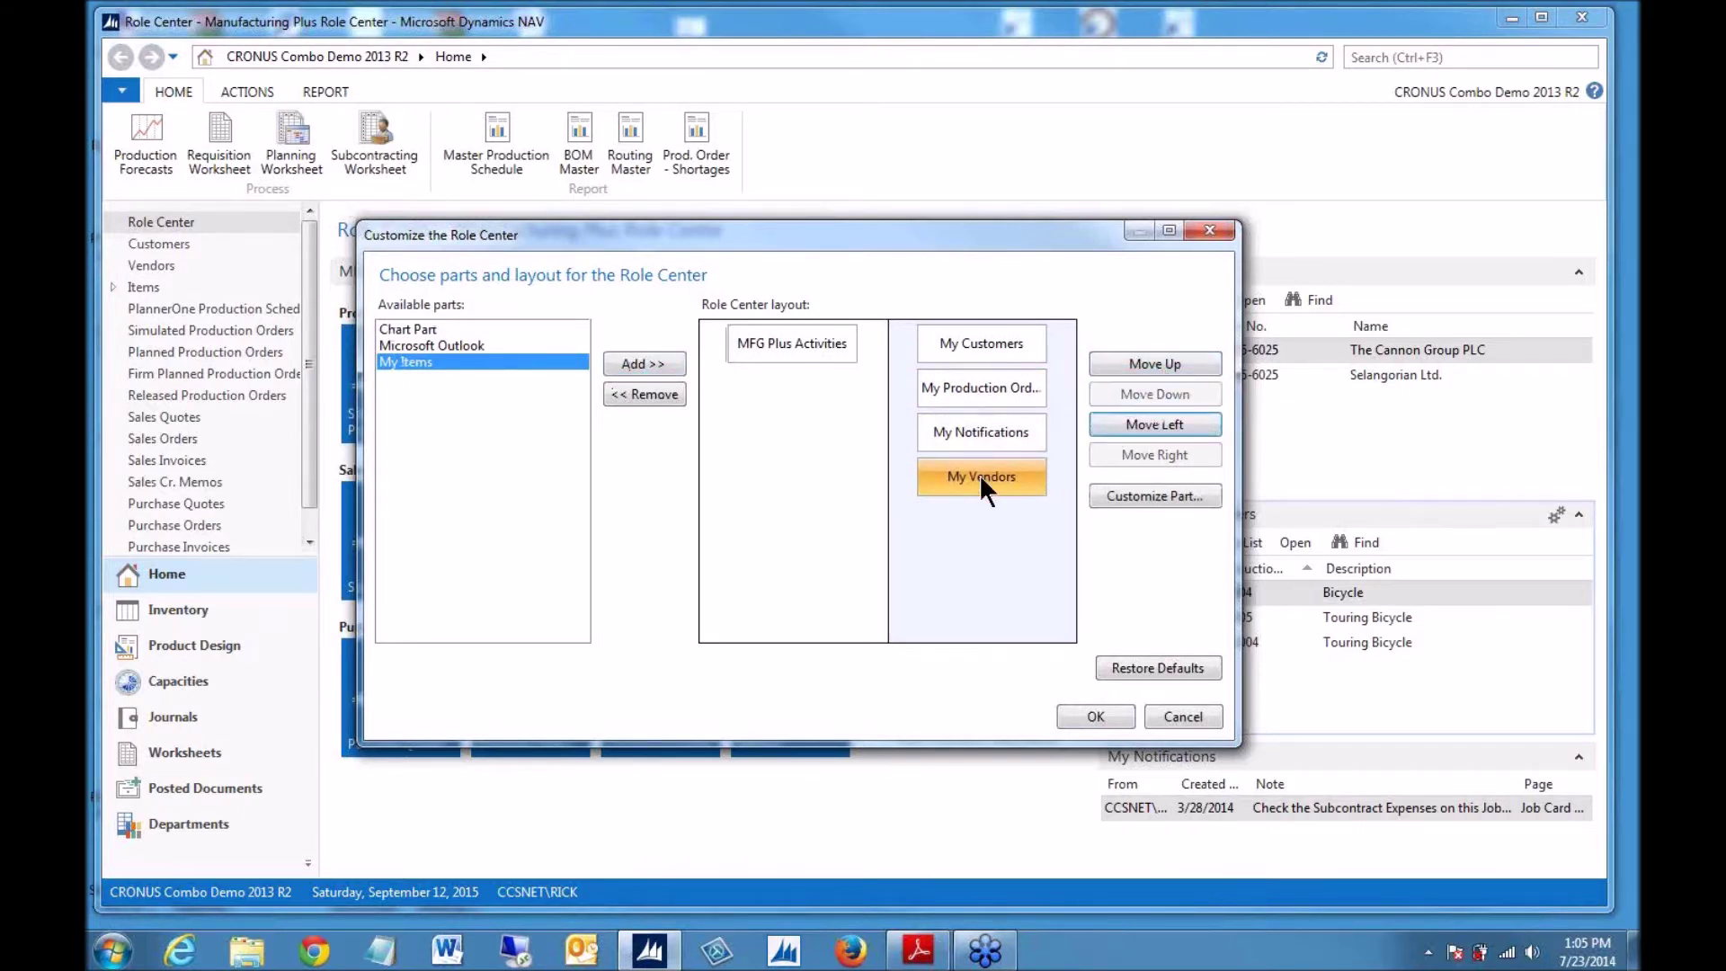
left_click(660, 395)
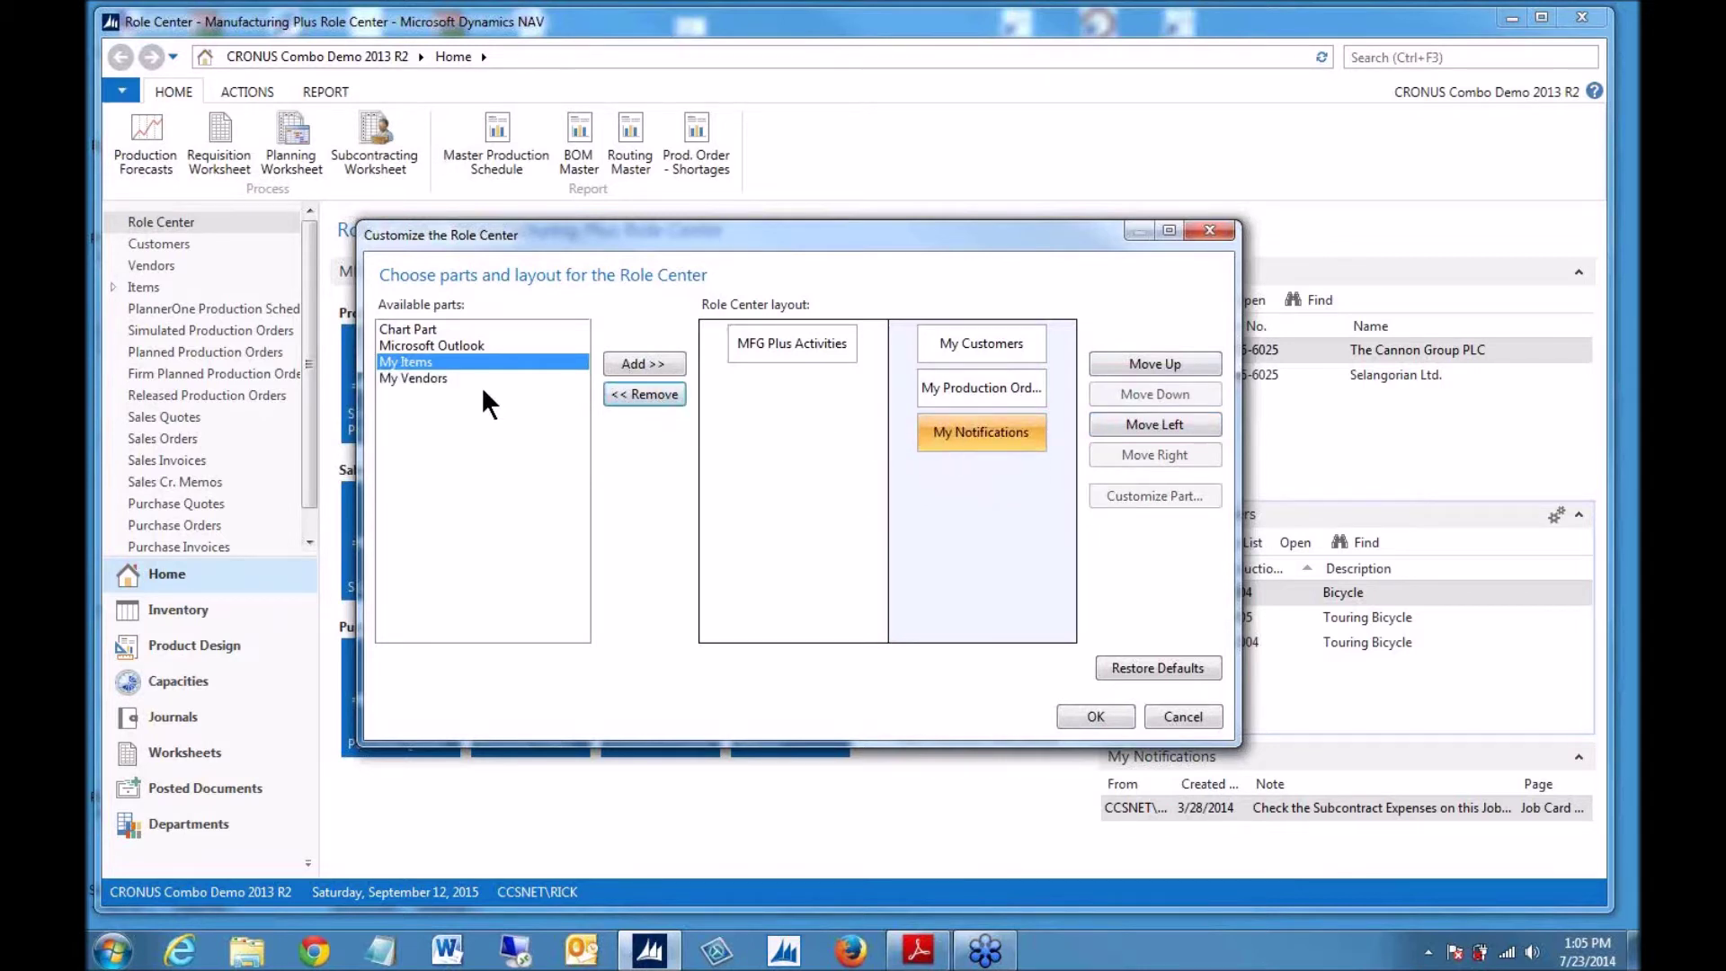
- Add a Chart Part to the Role Center layout and place it above My Customers
left_click(393, 330)
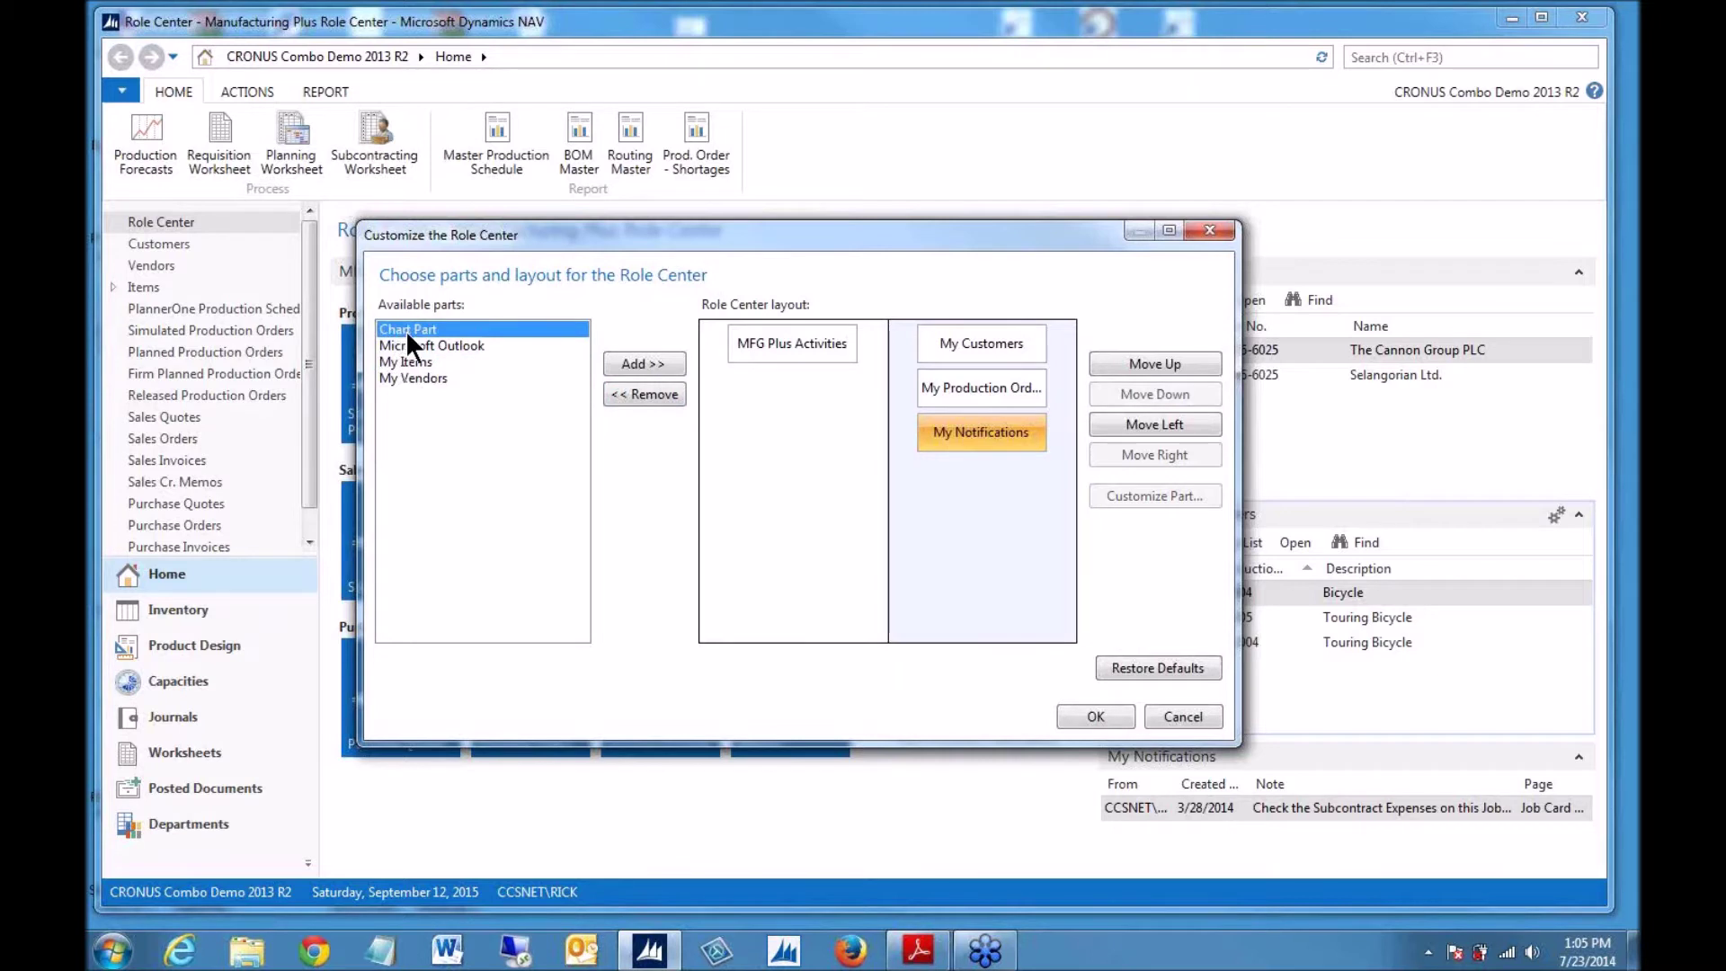
left_click(629, 362)
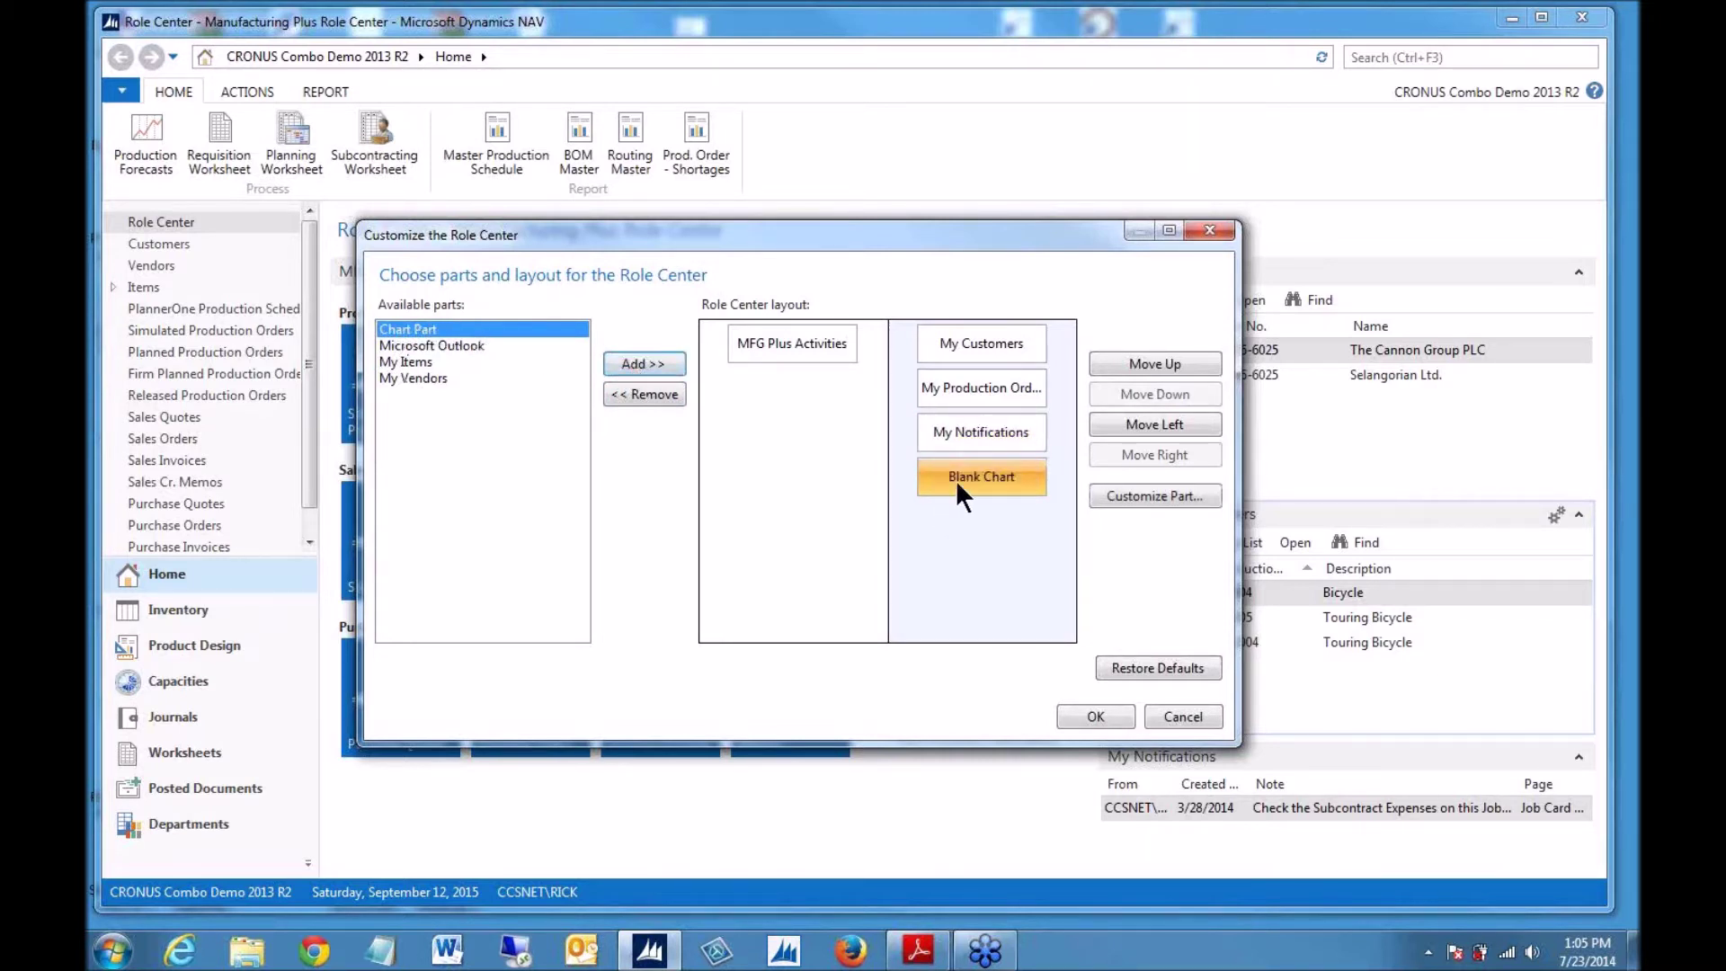
left_click(1133, 364)
left_click(1133, 364)
left_click(1132, 363)
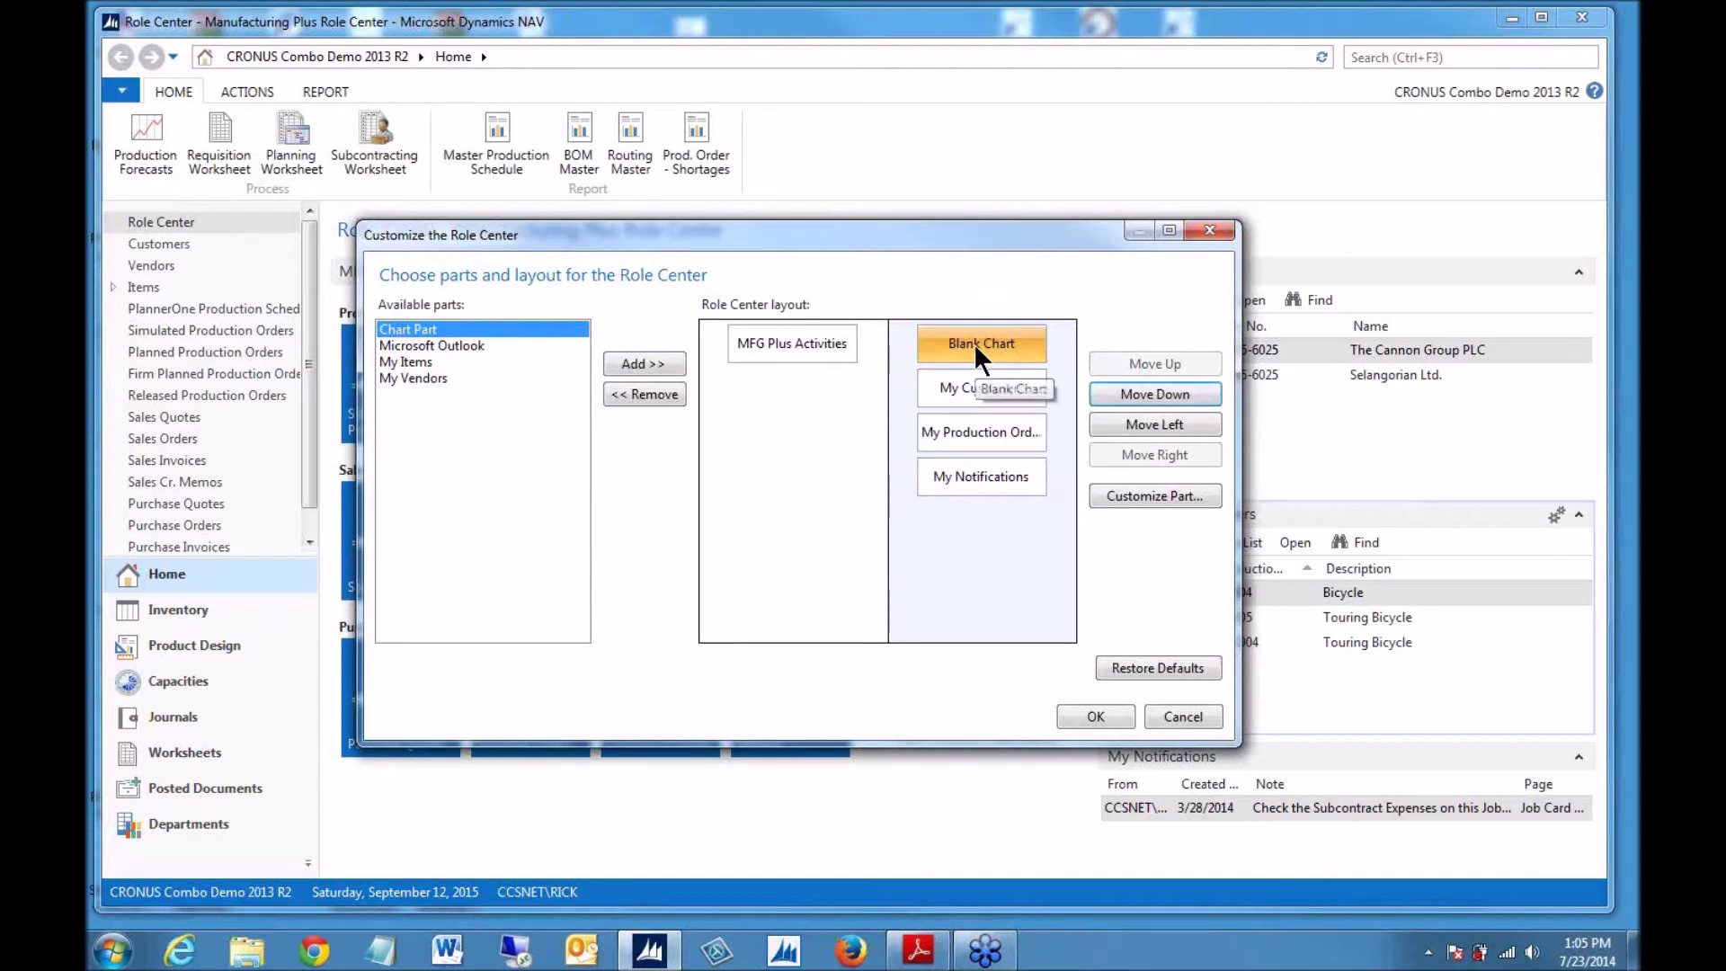
- Assign the SO per Location chart (T36-05) to the blank chart part and apply the Role Center layout
left_click(1156, 494)
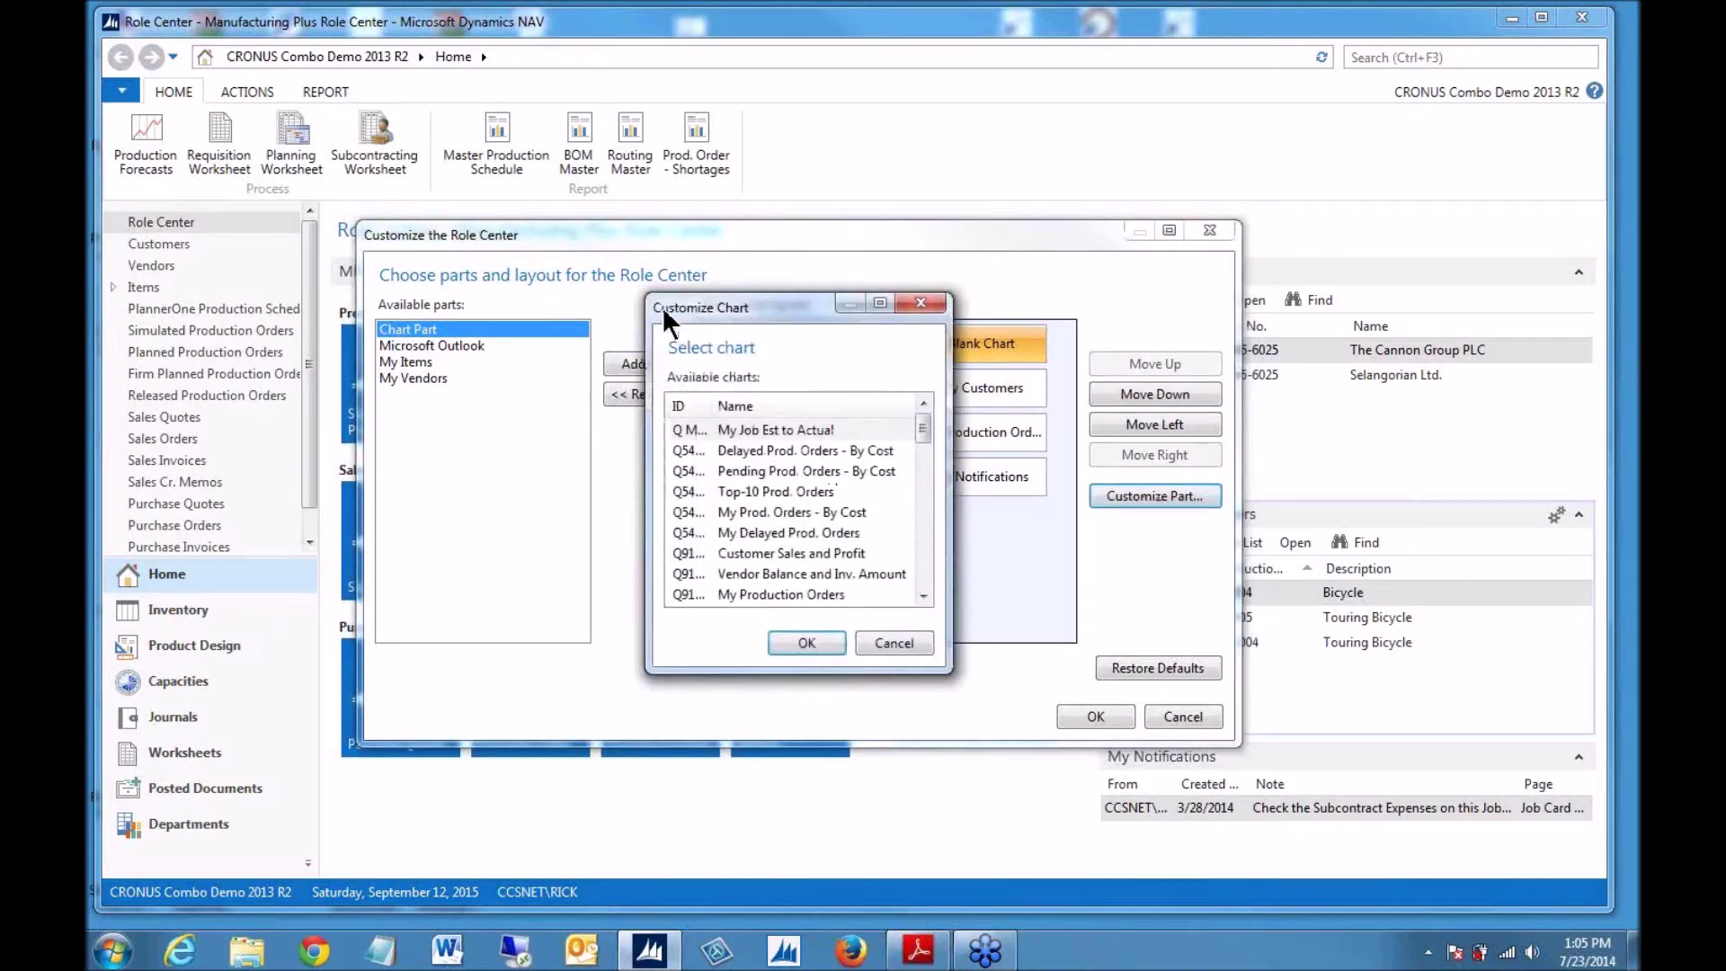
left_click_drag(646, 295, 443, 133)
left_click_drag(501, 235, 569, 238)
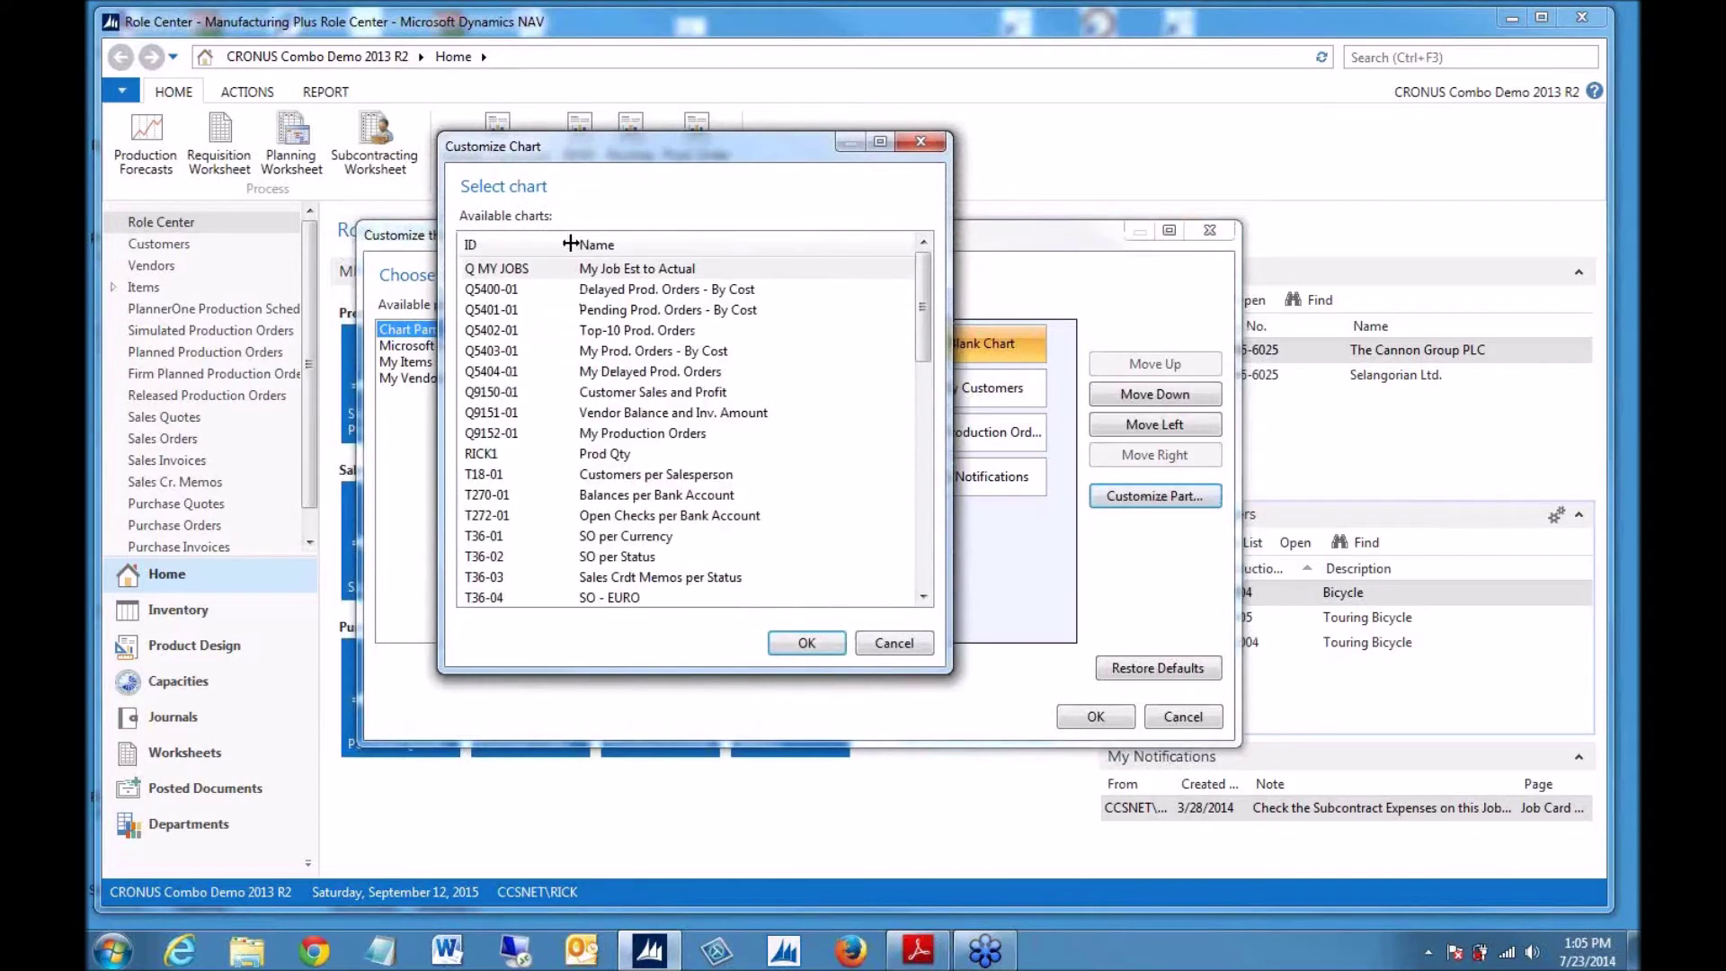
scroll(634, 393, "down", 10)
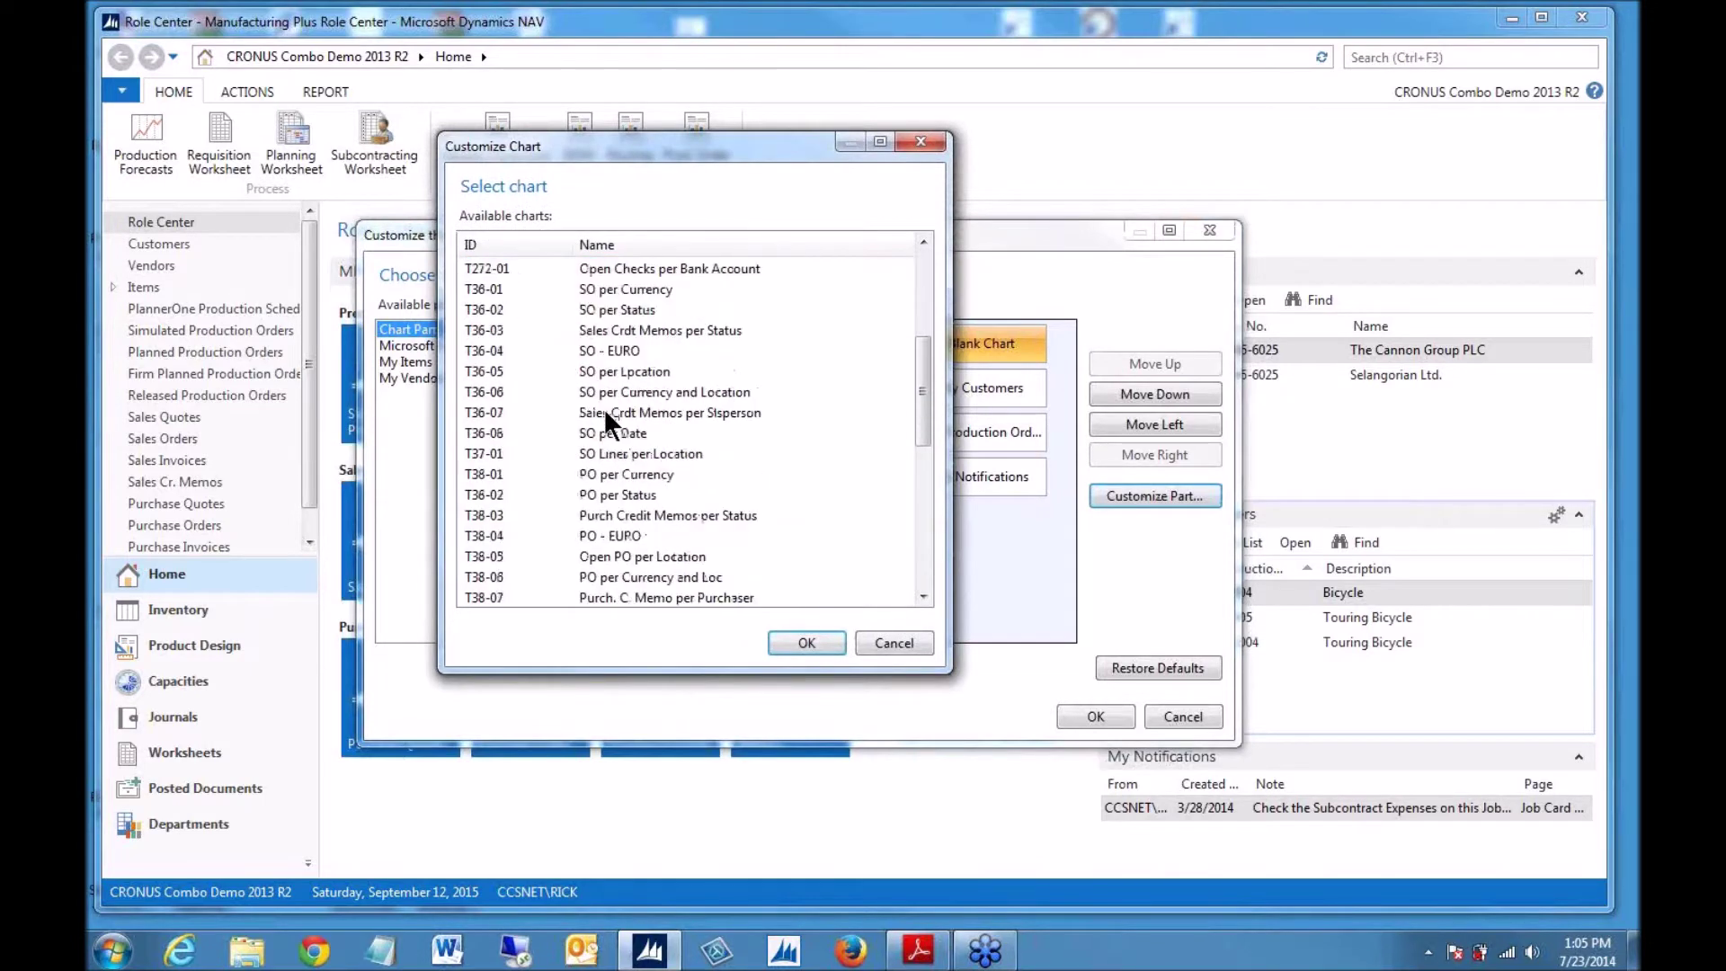
scroll(602, 419, "down", 2)
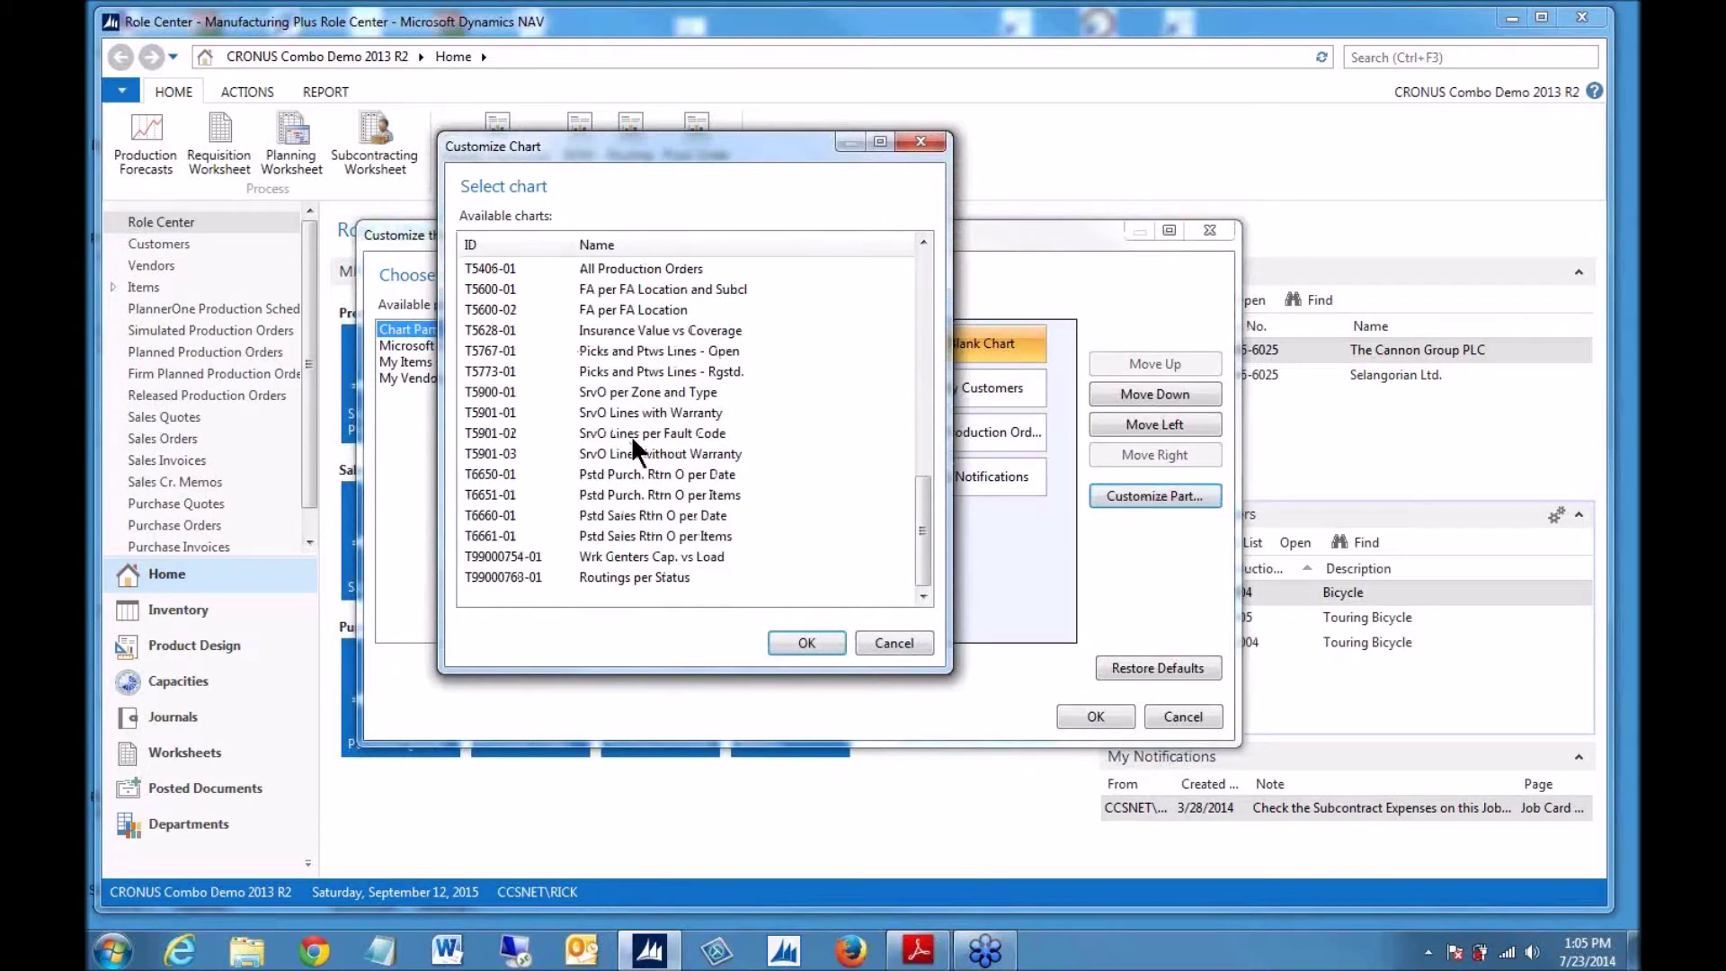
scroll(631, 434, "up", 4)
scroll(640, 446, "up", 6)
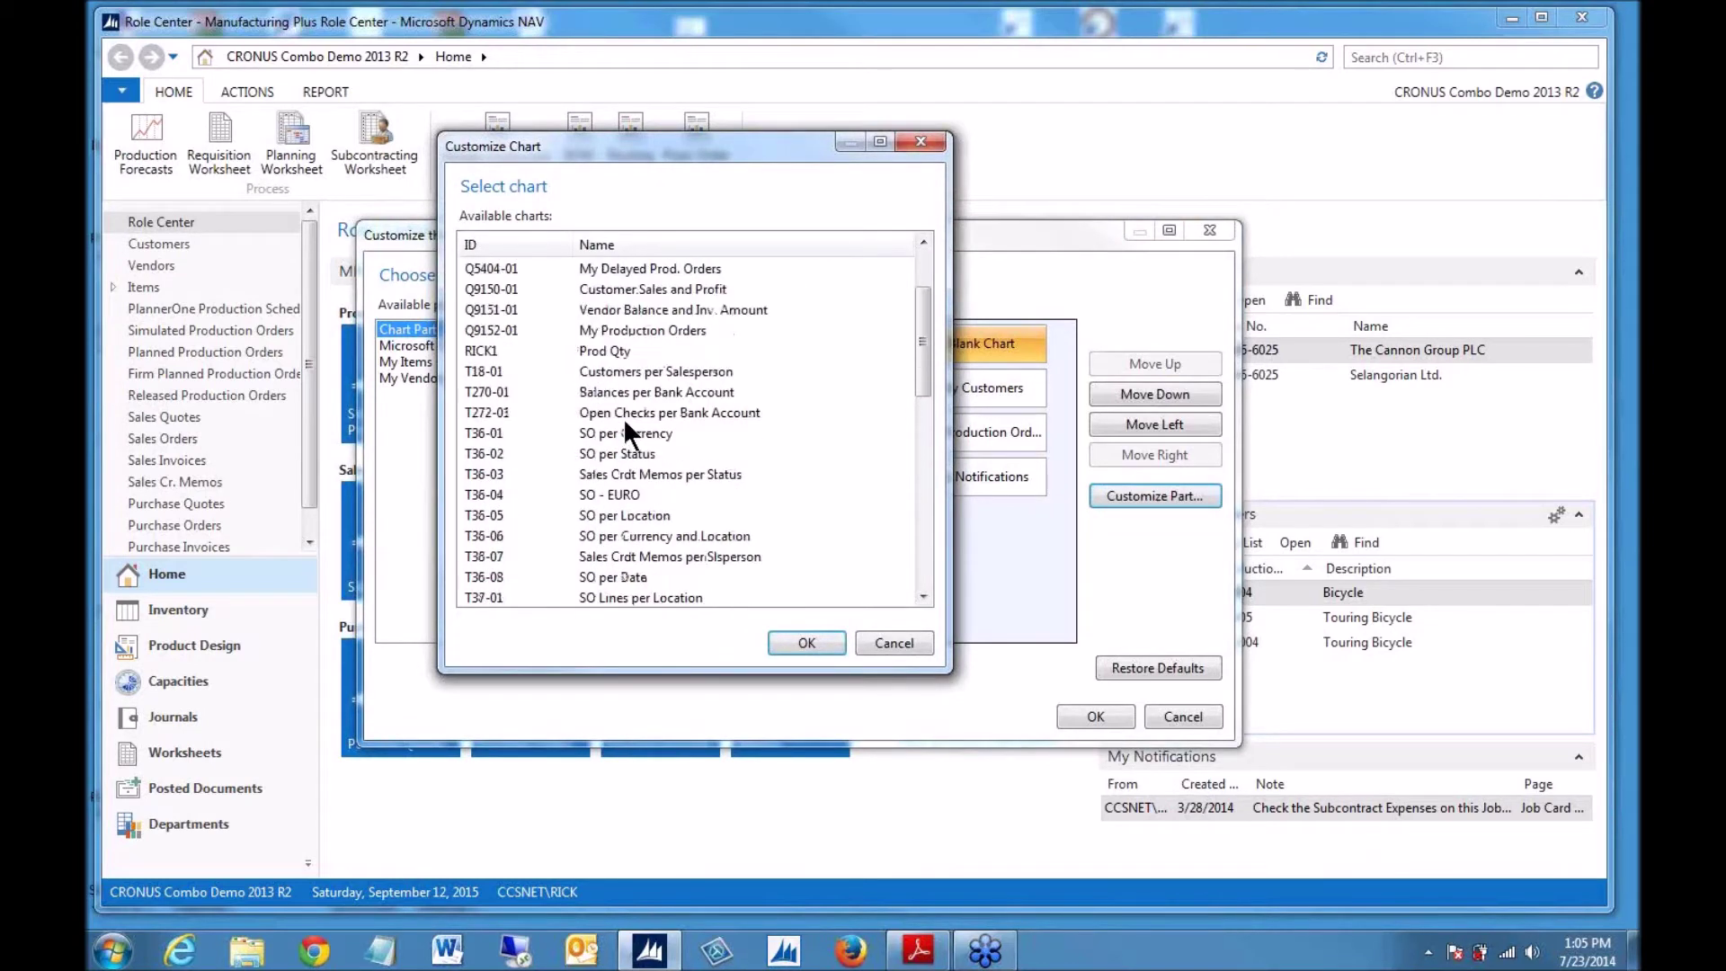
scroll(617, 403, "down", 2)
scroll(616, 408, "down", 1)
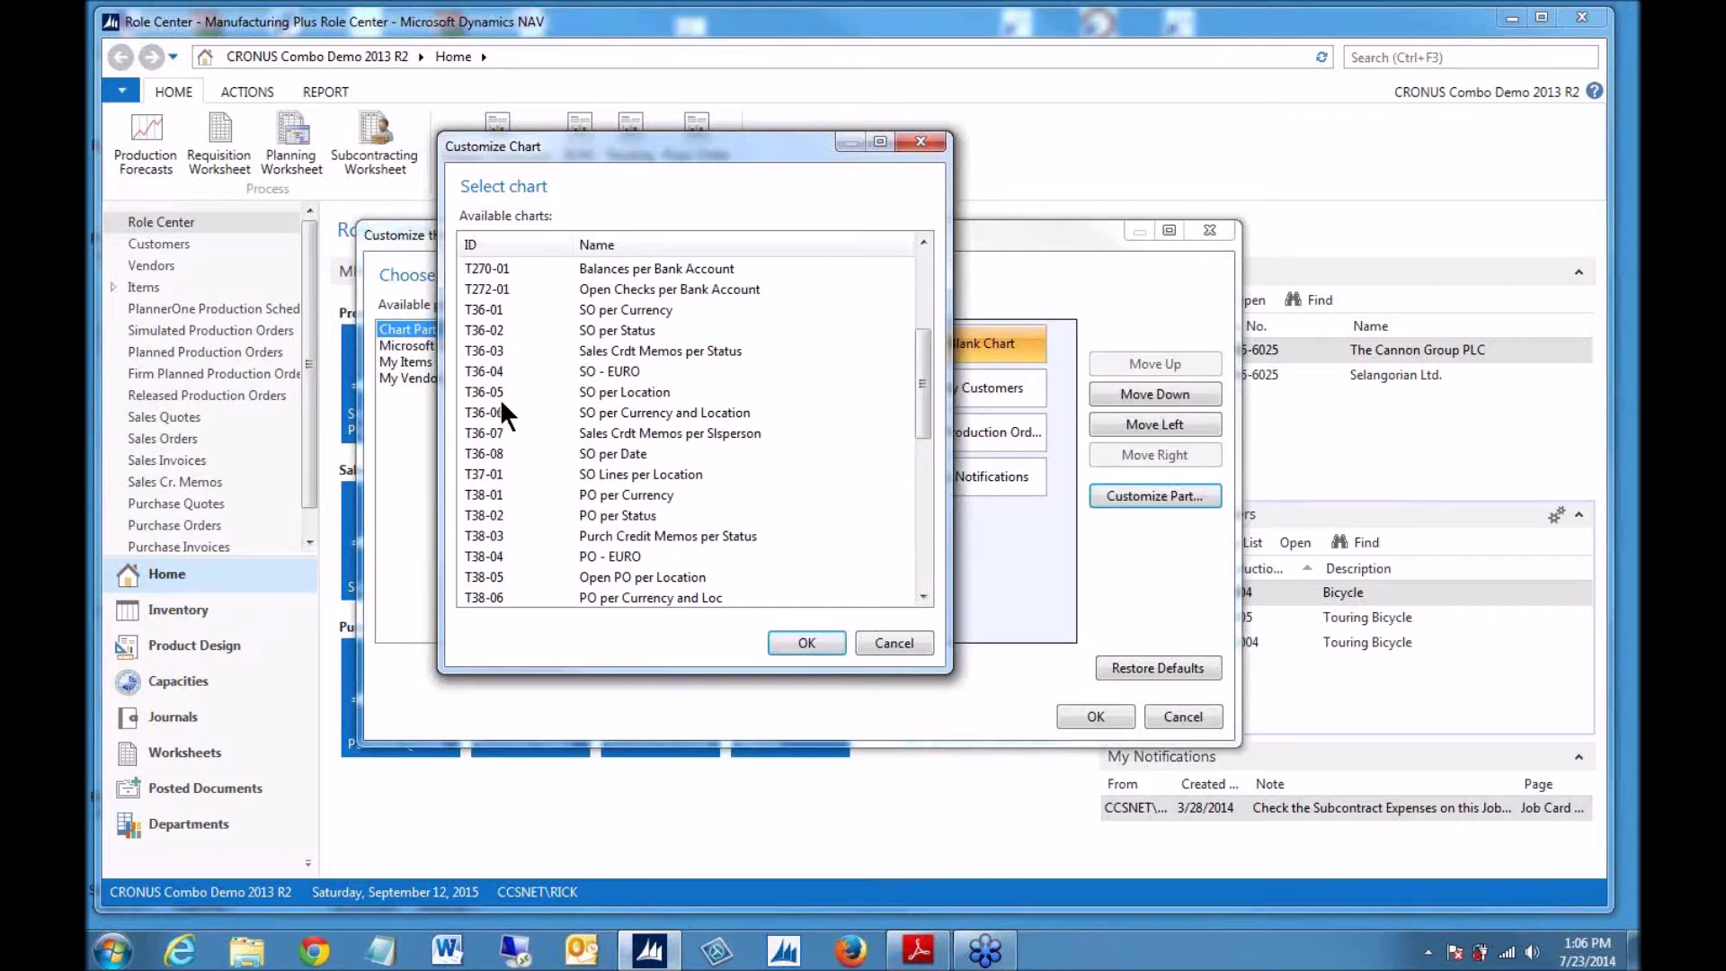
left_click(624, 395)
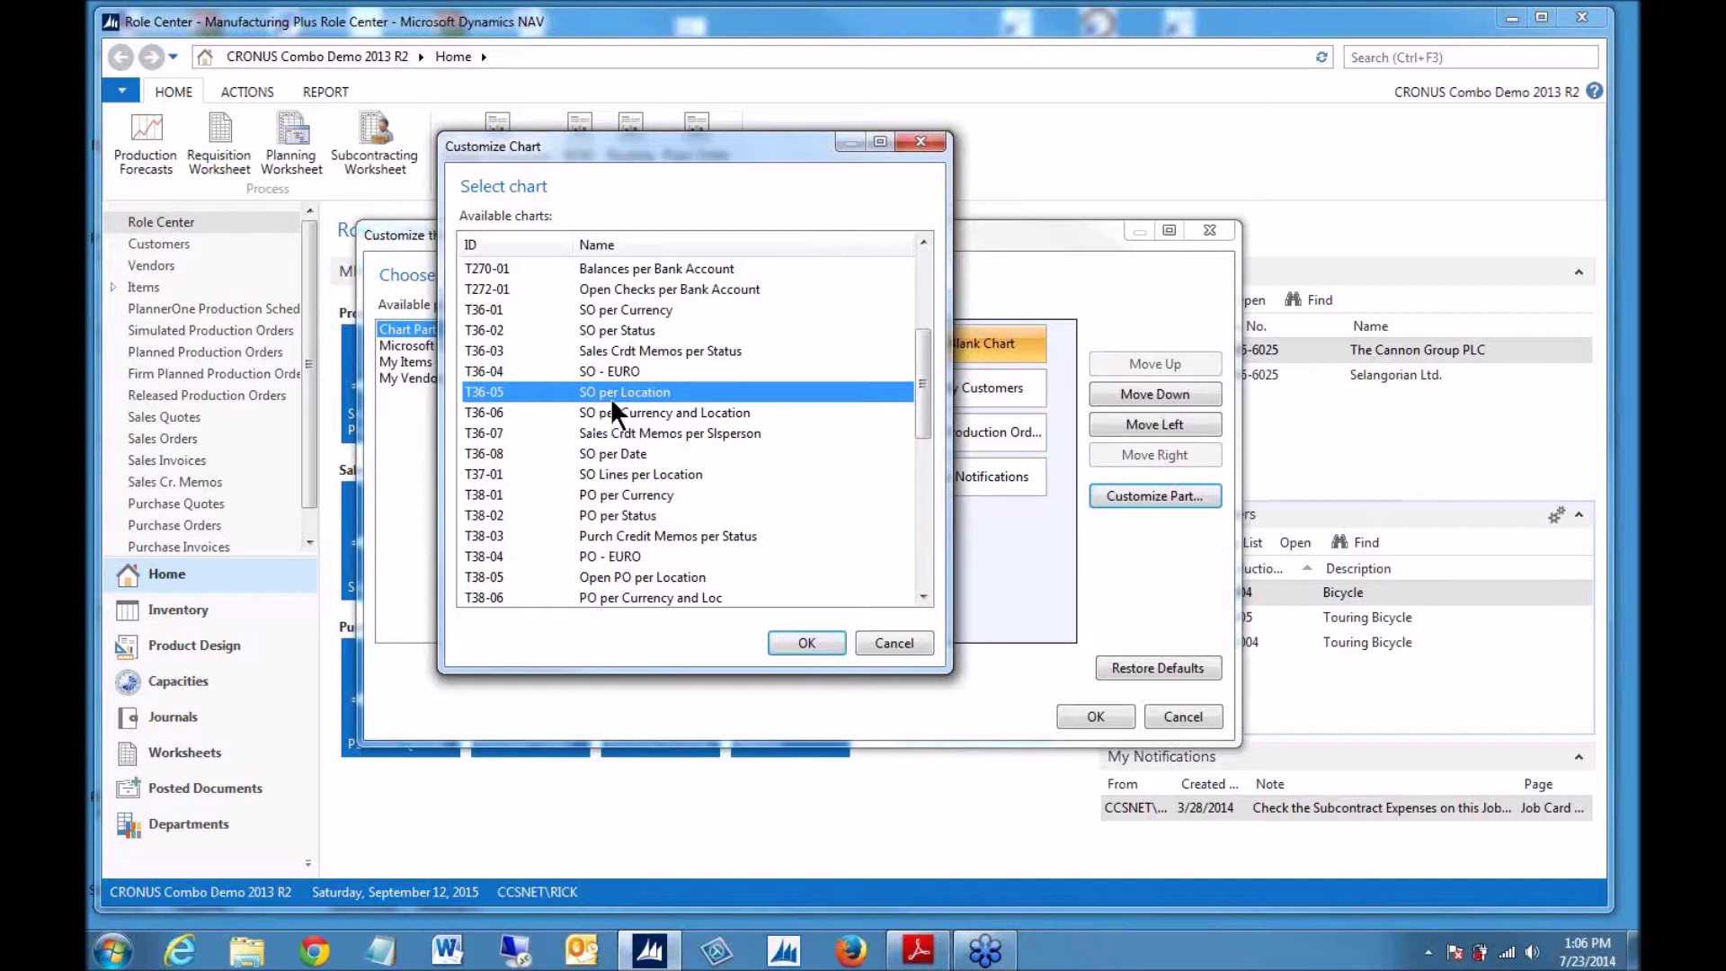
left_click(786, 638)
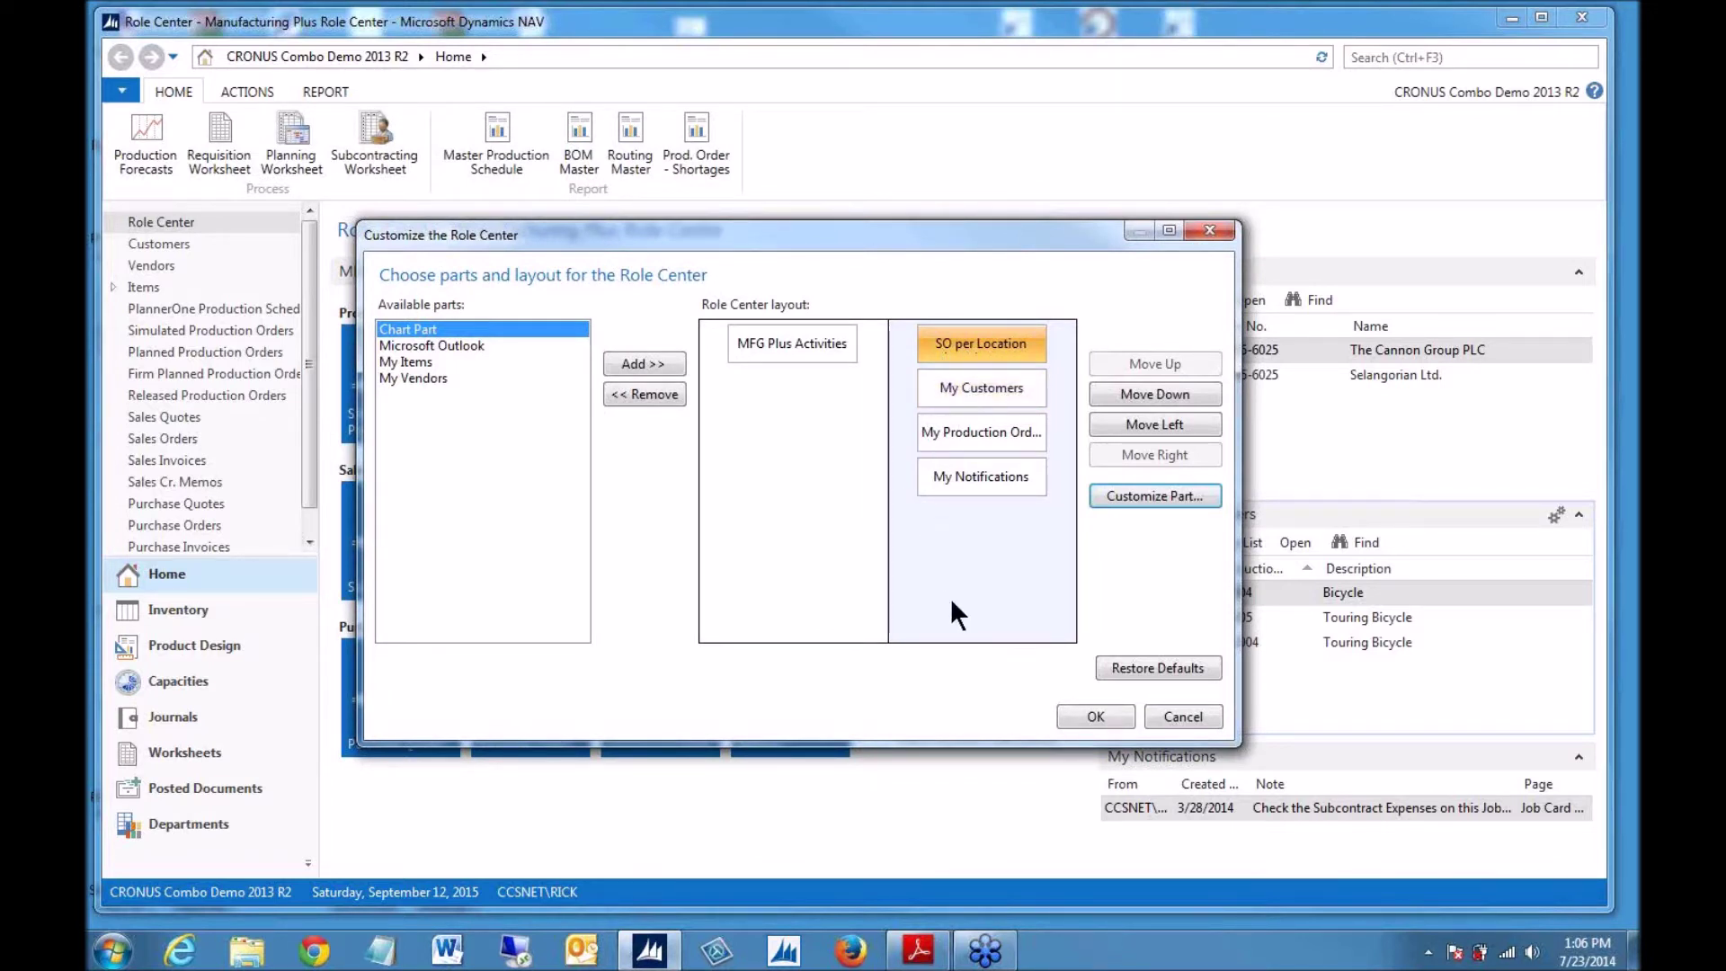
left_click(1084, 715)
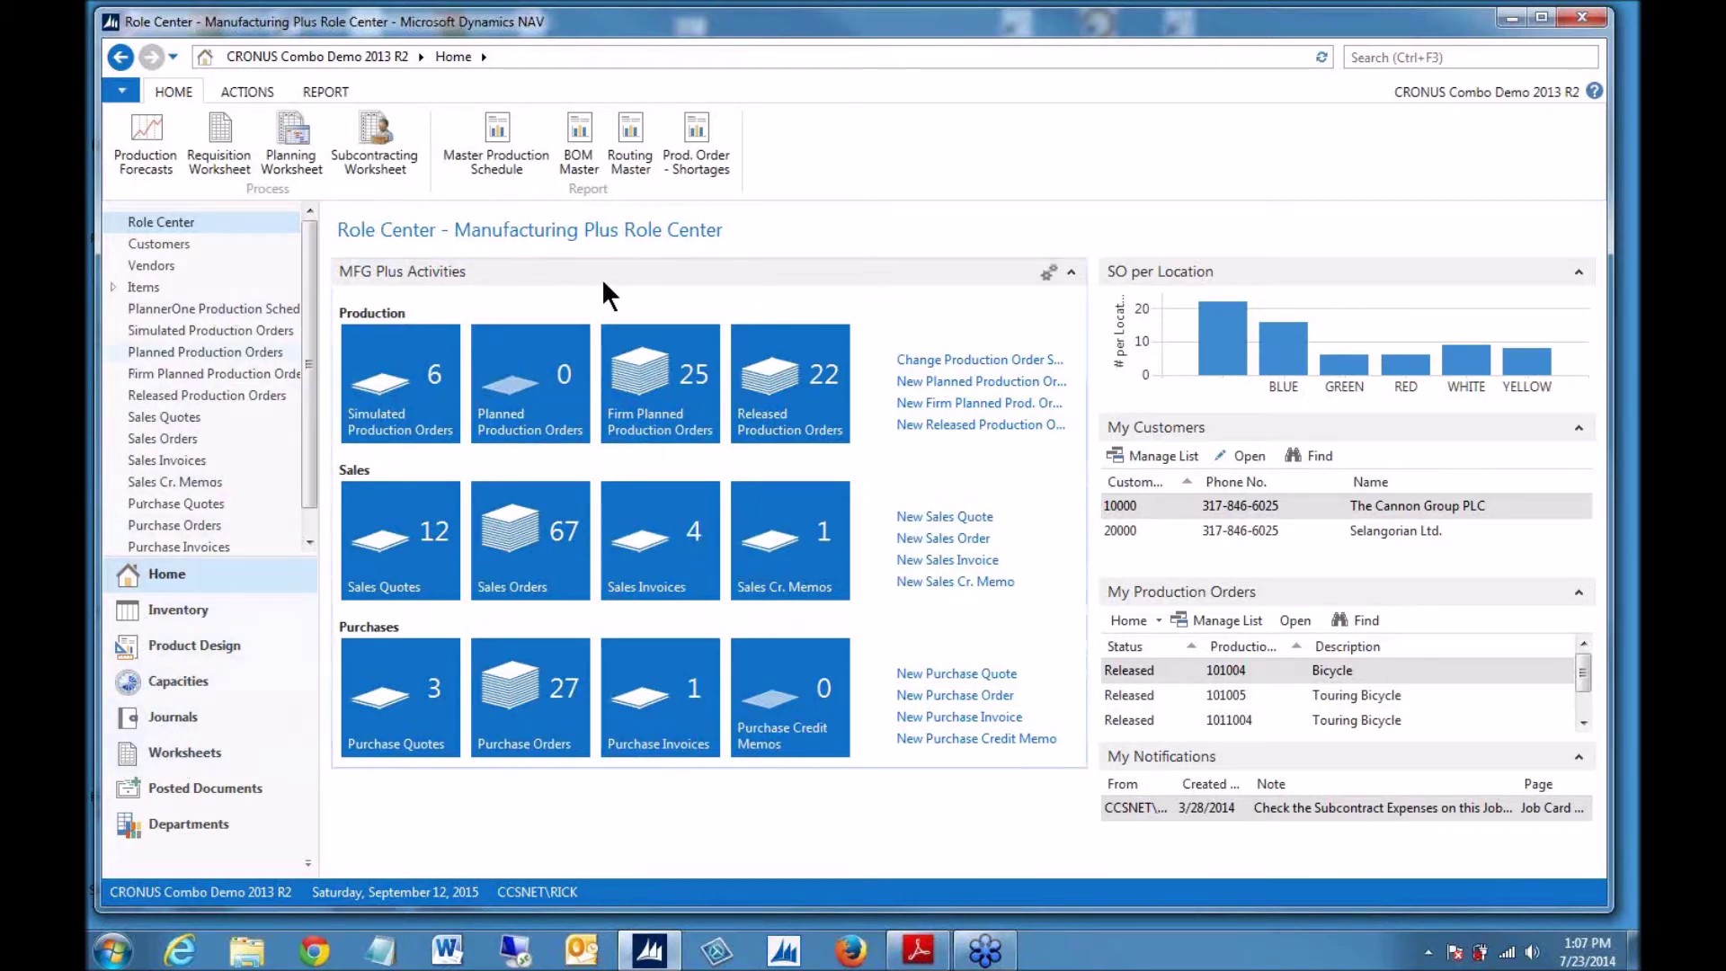
- Customize the Role Center page again and move the SO per Location chart below My Customers
left_click(126, 90)
mouse_move(182, 305)
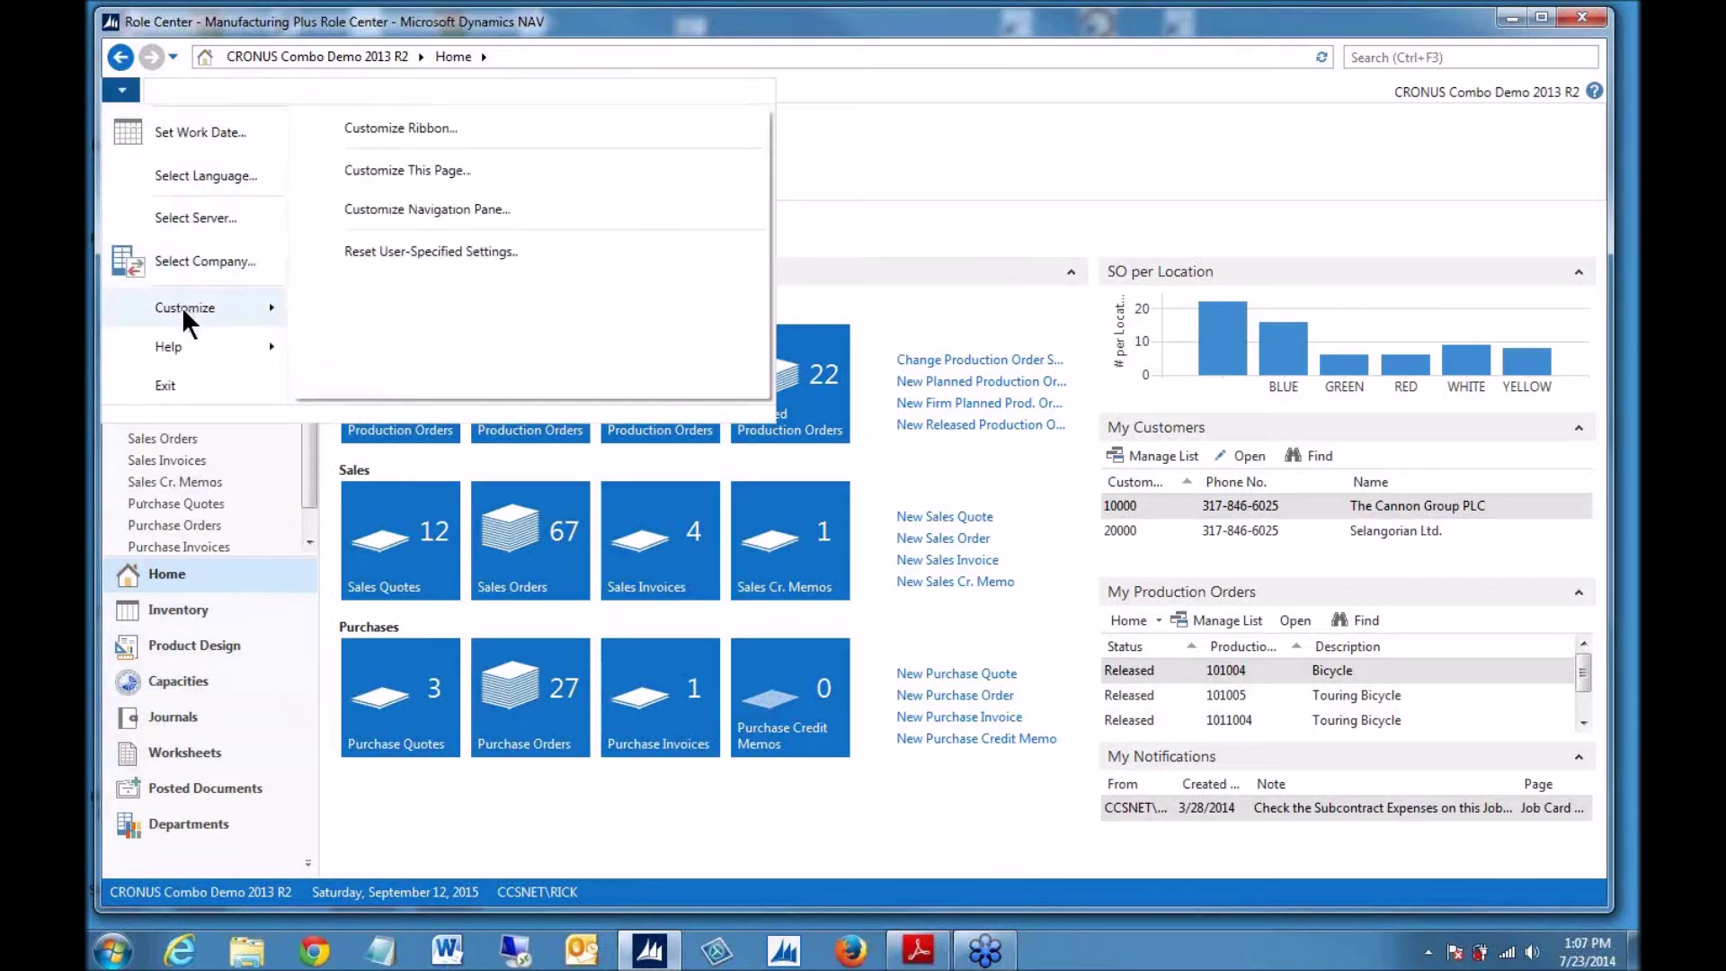
left_click(389, 170)
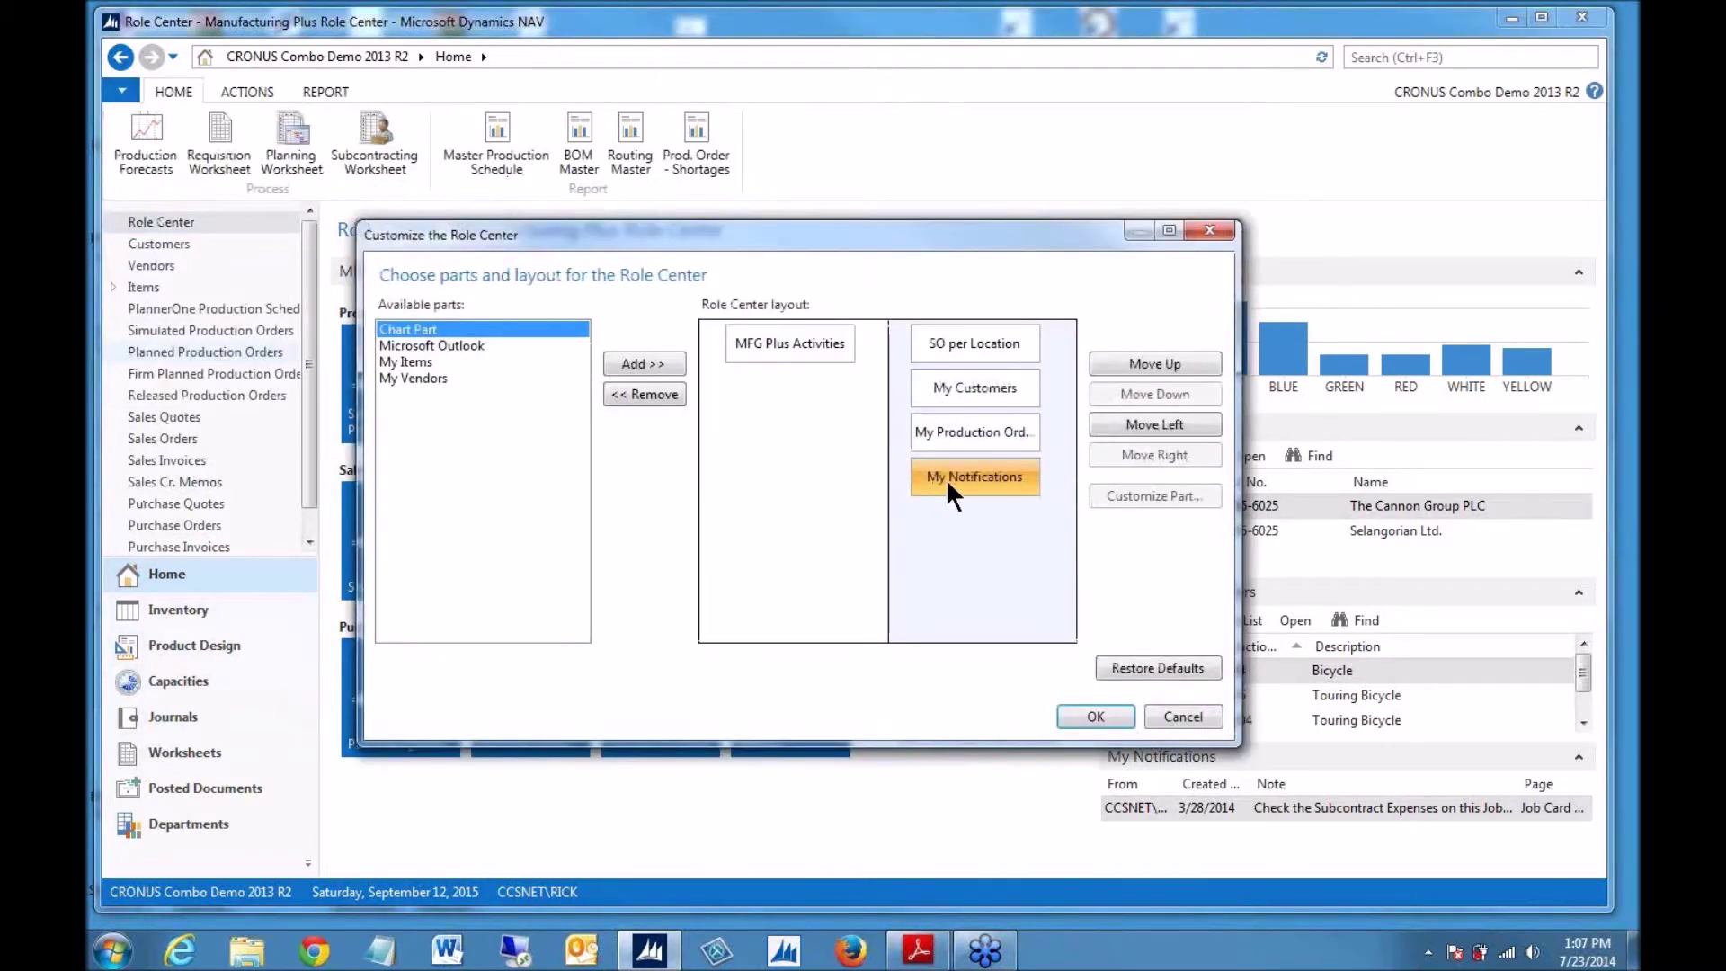
left_click(940, 336)
left_click(1134, 394)
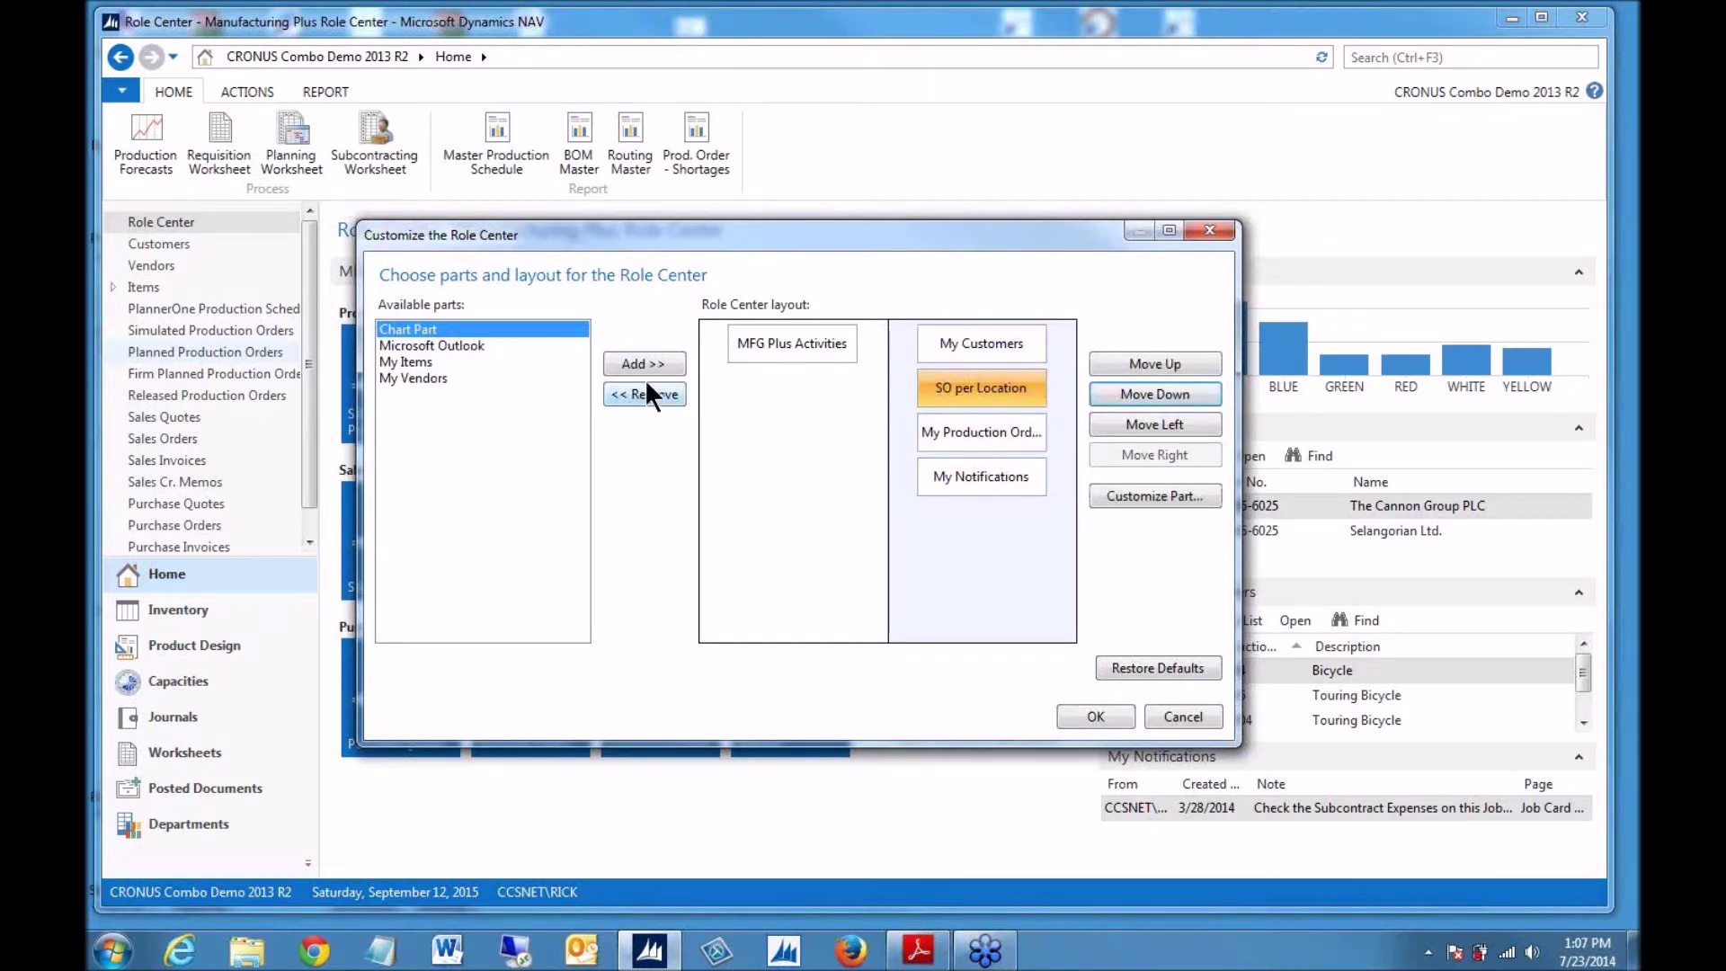
- Add another Chart Part showing the PO per Currency chart and apply the Role Center layout
left_click(620, 363)
left_click(1103, 494)
scroll(793, 532, "down", 10)
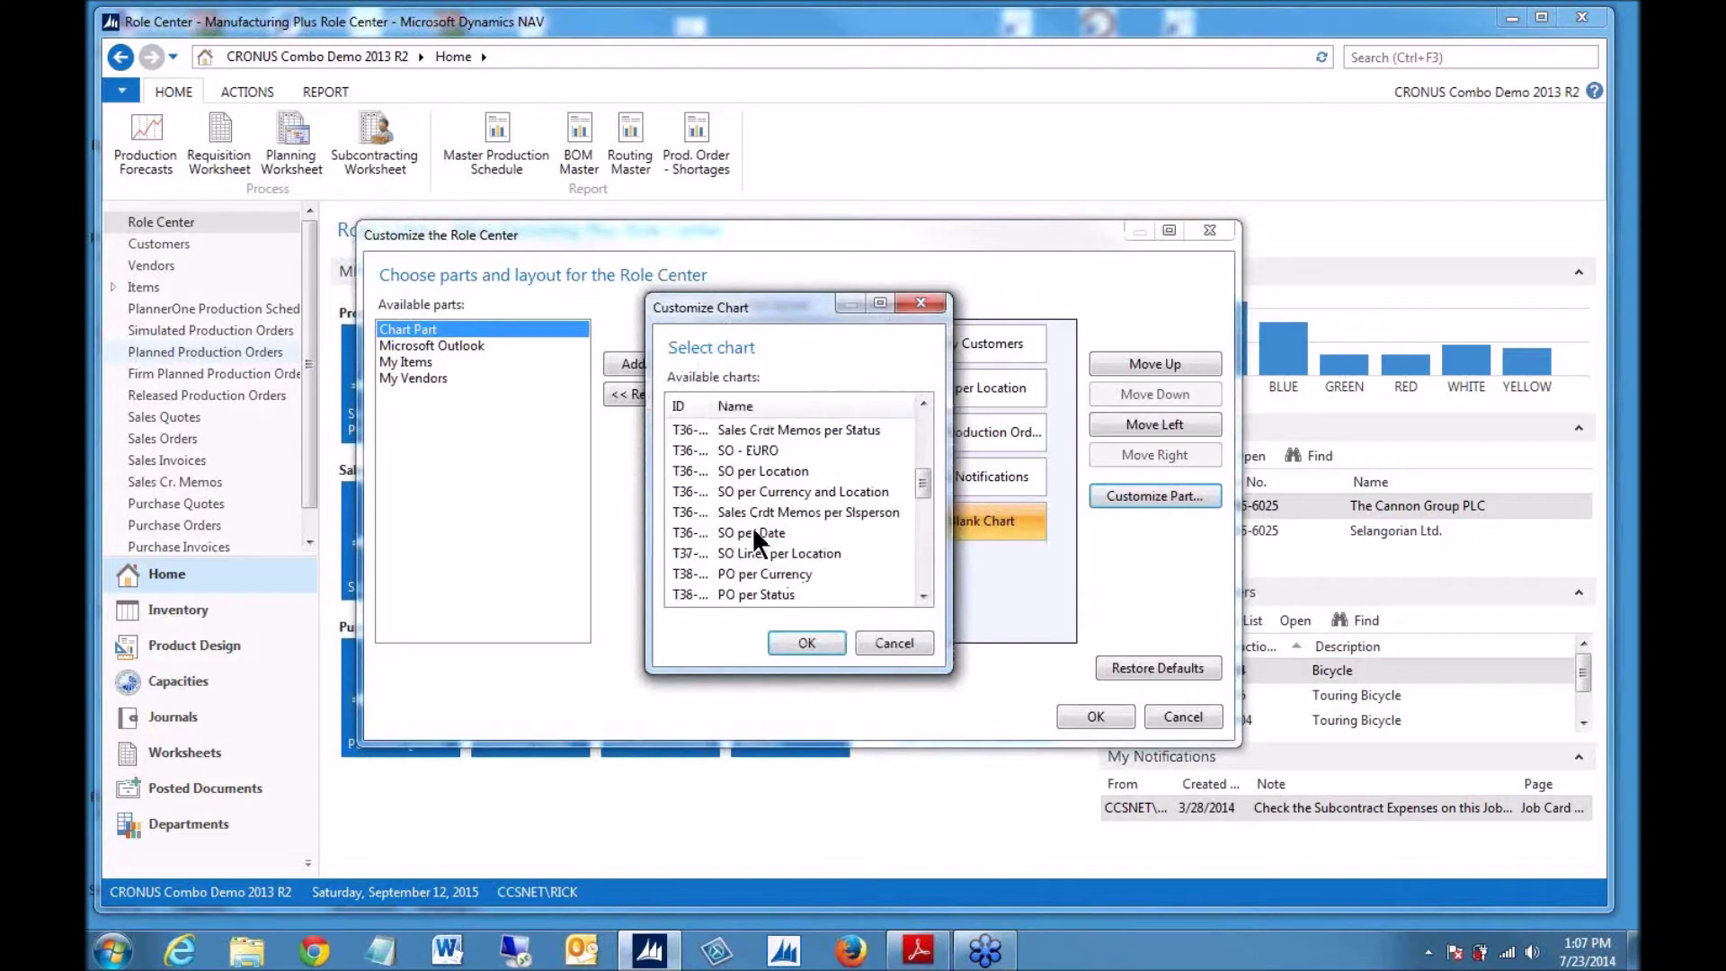
left_click(774, 575)
left_click(793, 642)
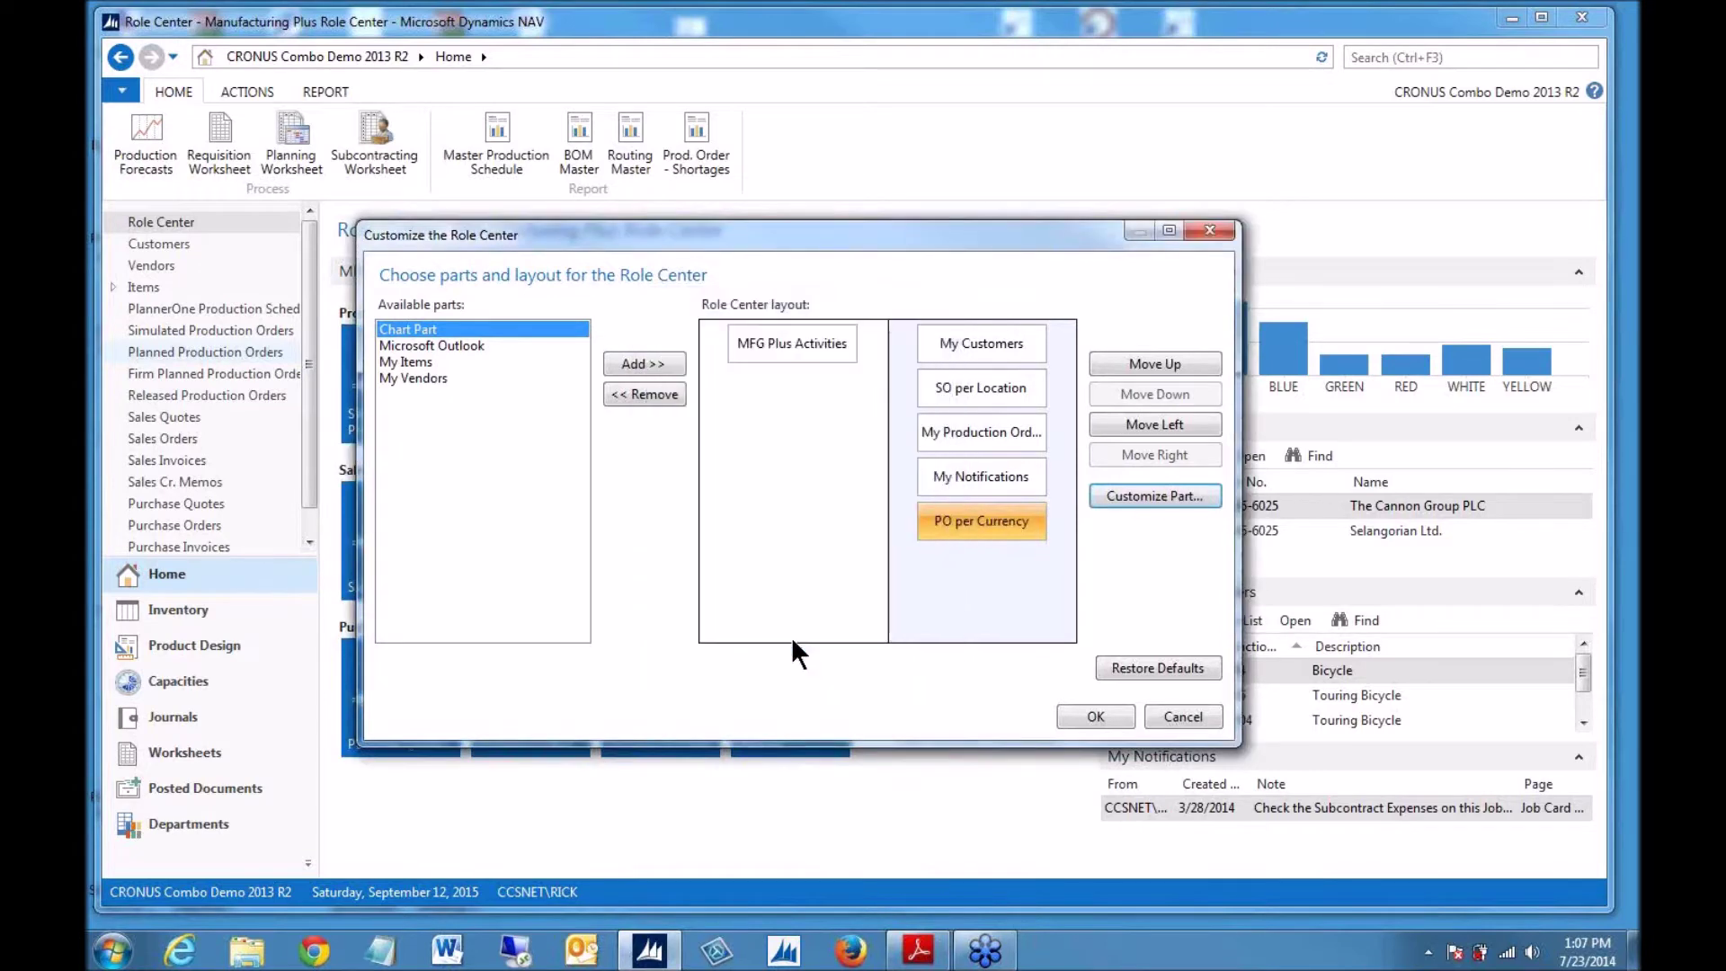
left_click(1082, 717)
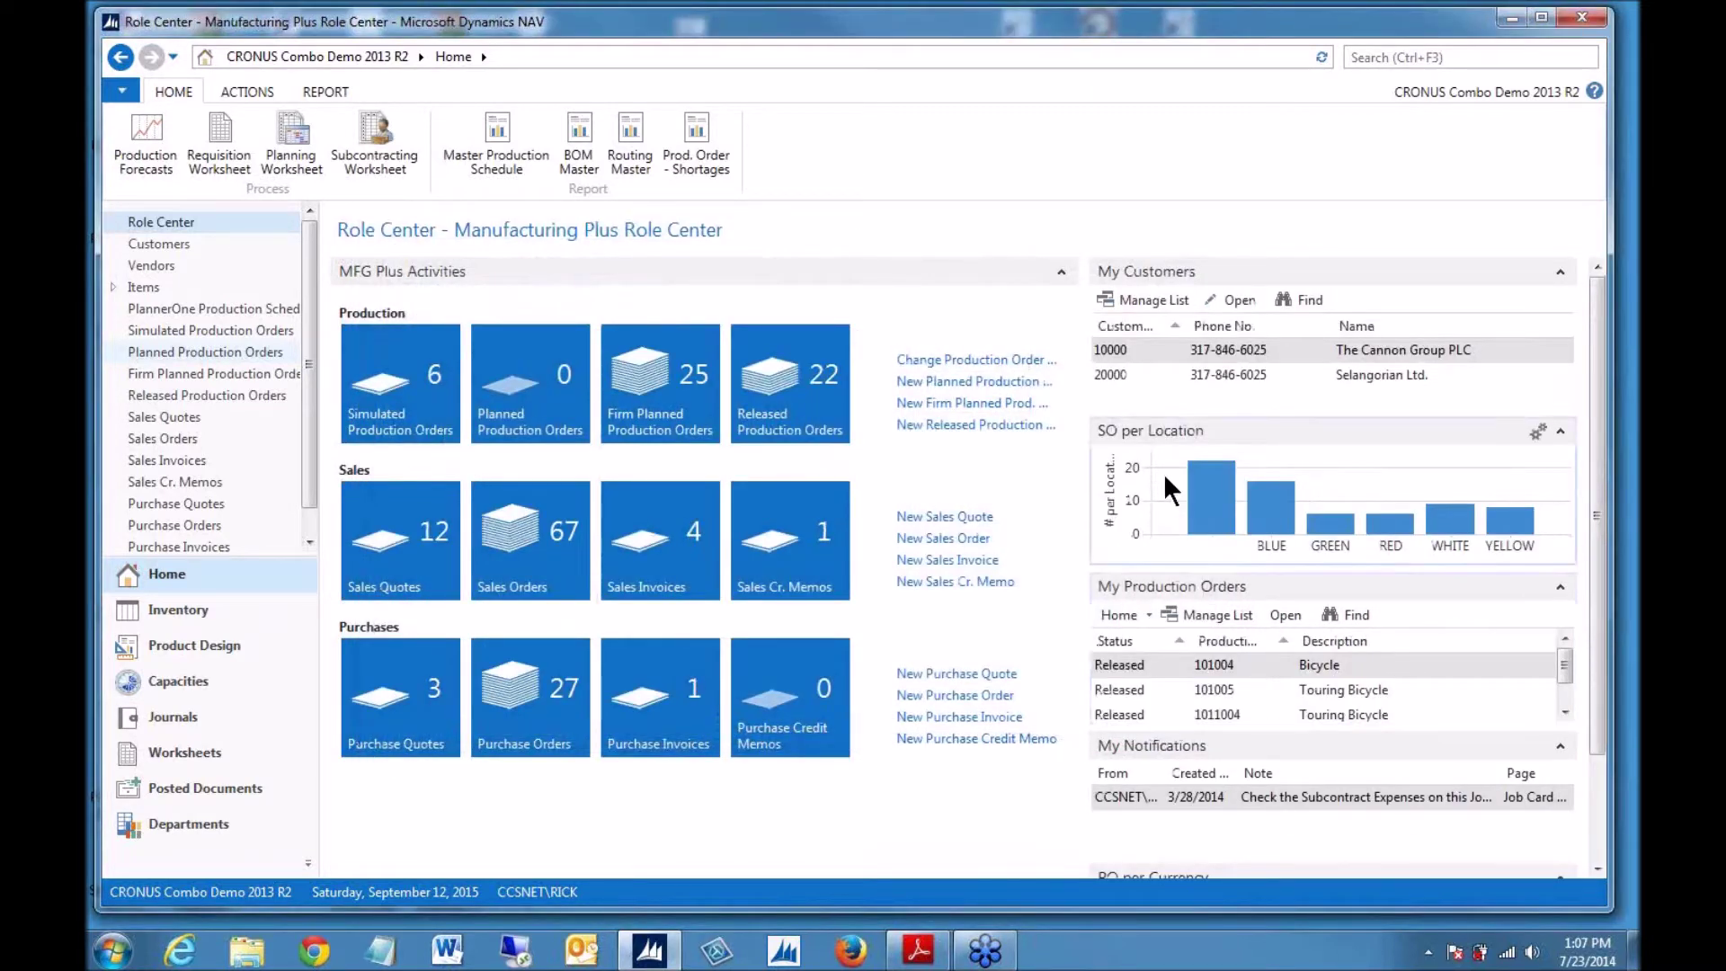
- Remove the PO per Currency chart part directly from the Role Center page
left_click_drag(1607, 322, 1605, 428)
mouse_move(1250, 784)
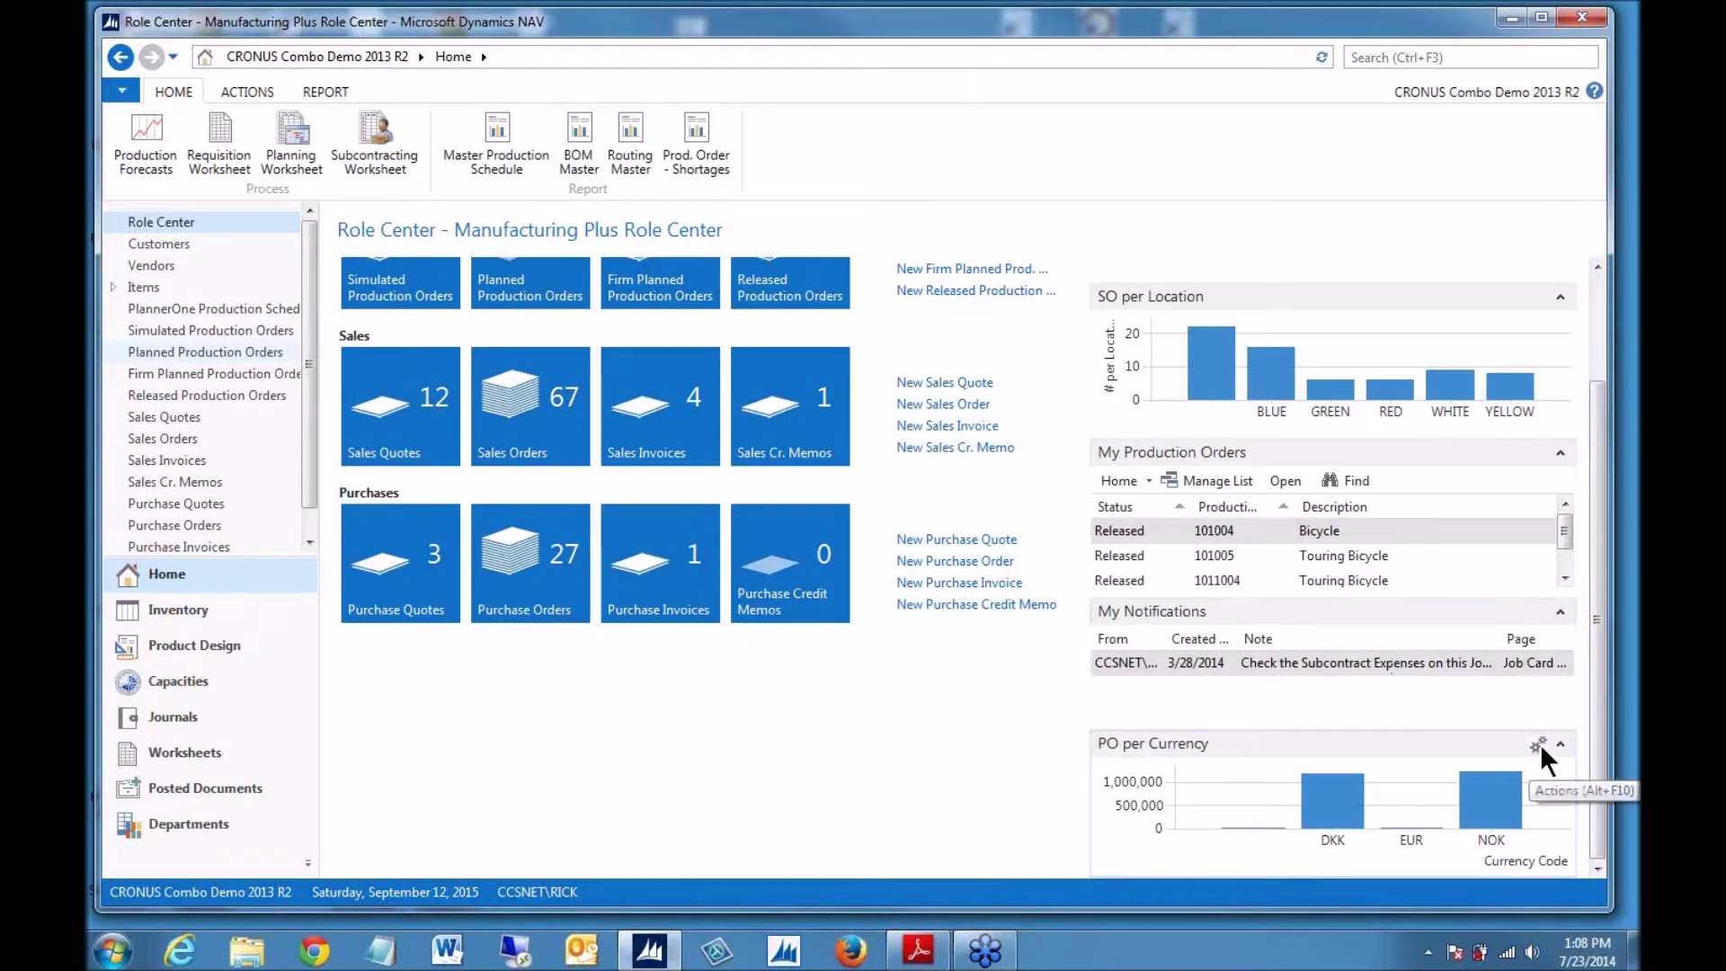
left_click(1536, 745)
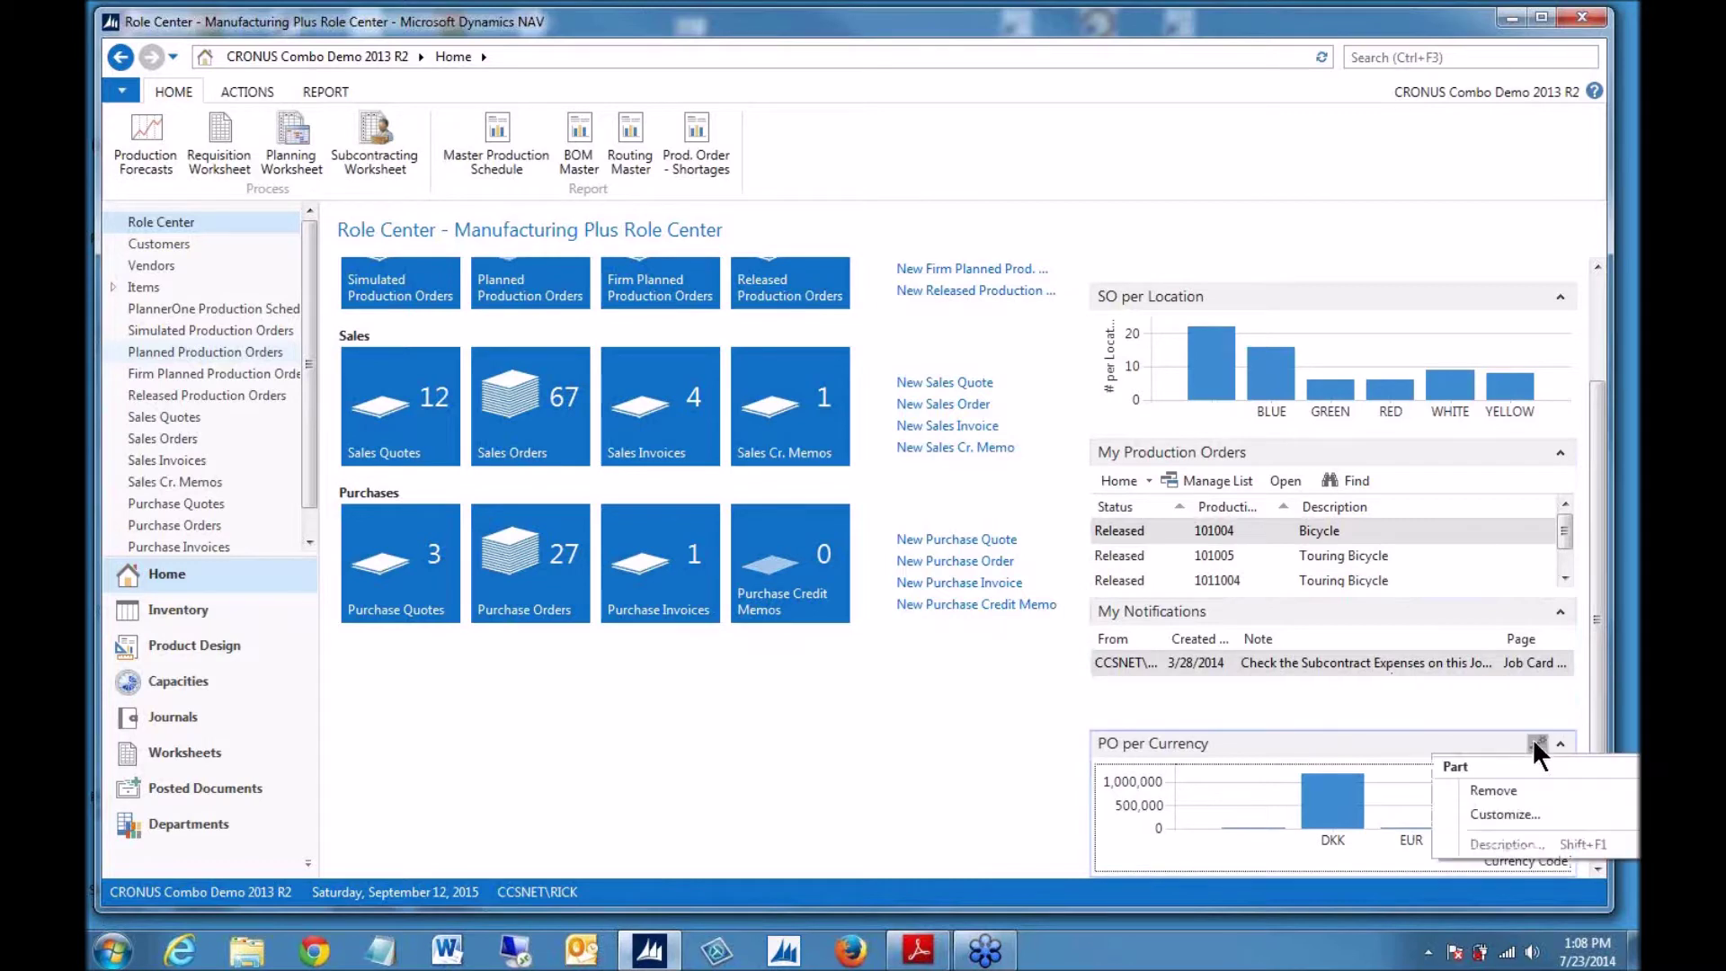
left_click(1481, 791)
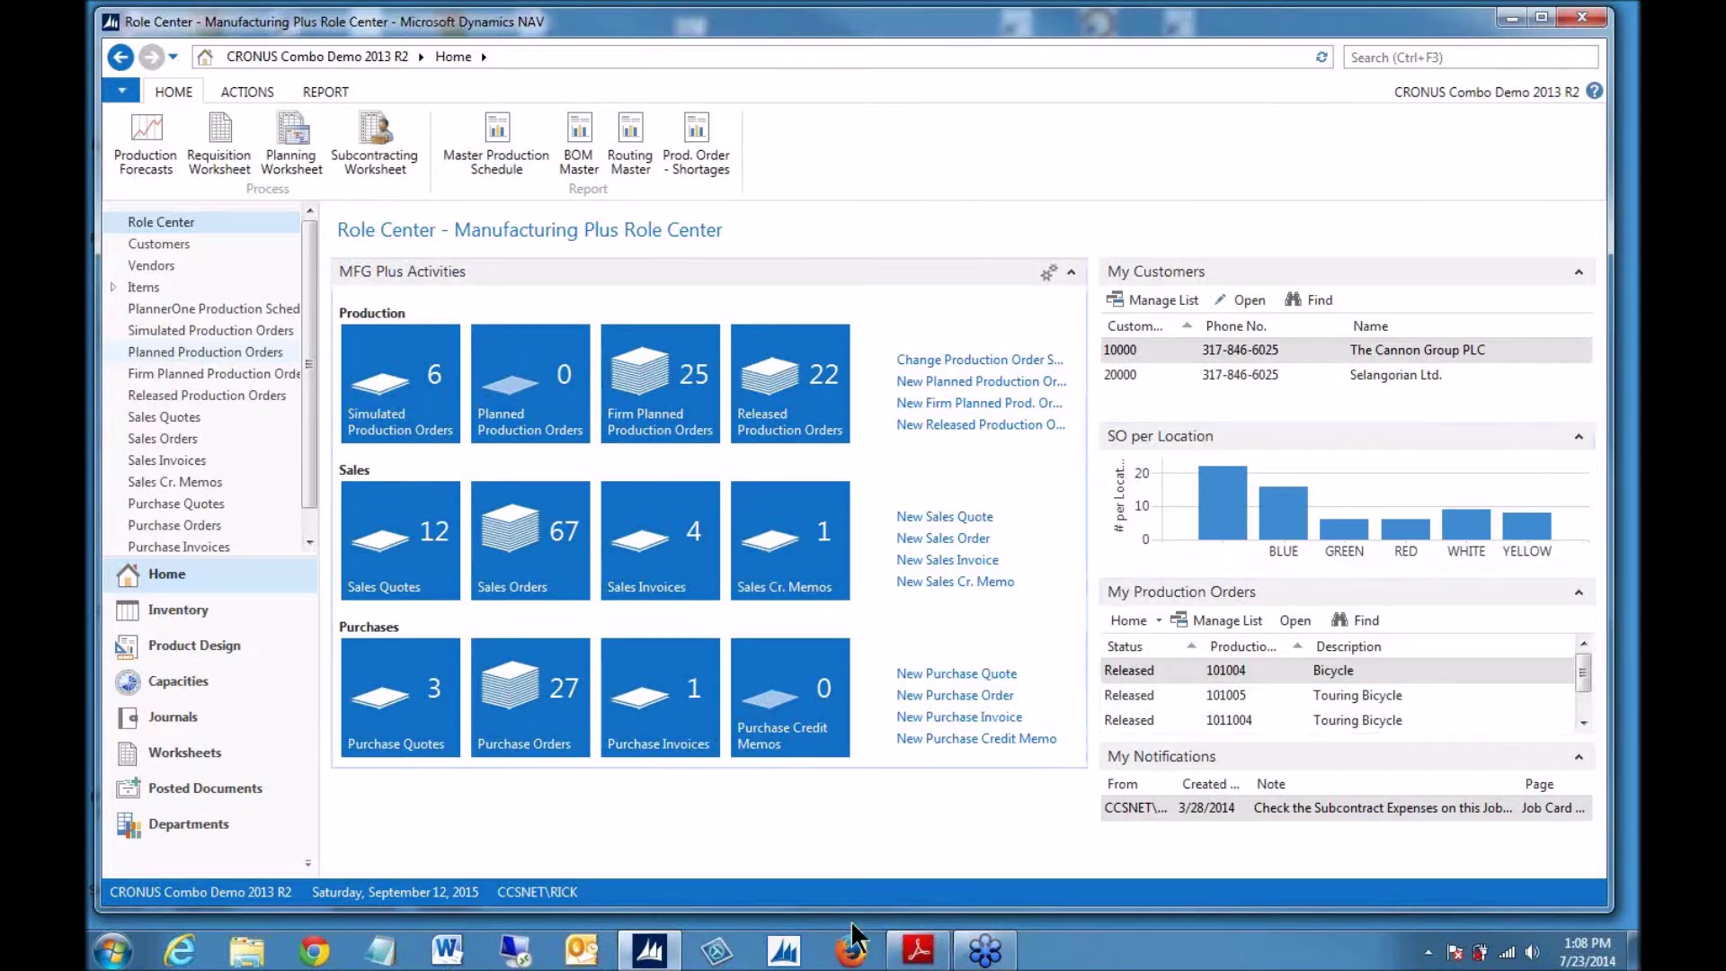
- Switch to the study guide PDF in Adobe Reader, check the topic on adding charts to list pages, and minimize it
left_click(918, 950)
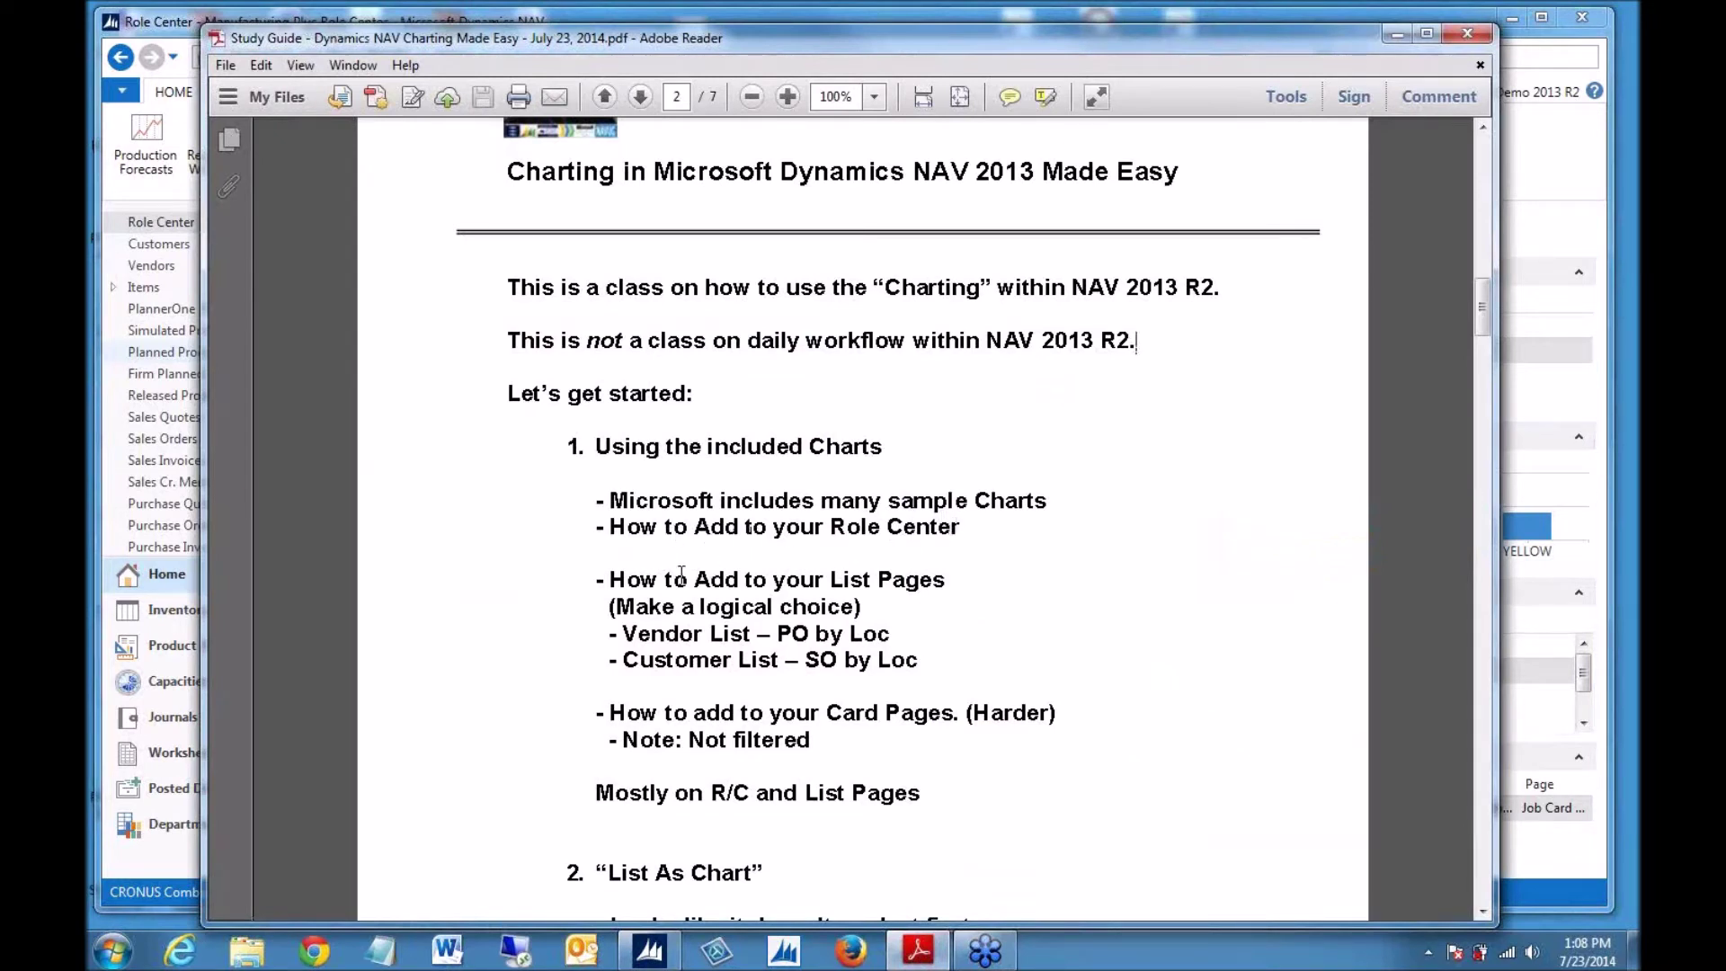
left_click(951, 582)
left_click(1391, 34)
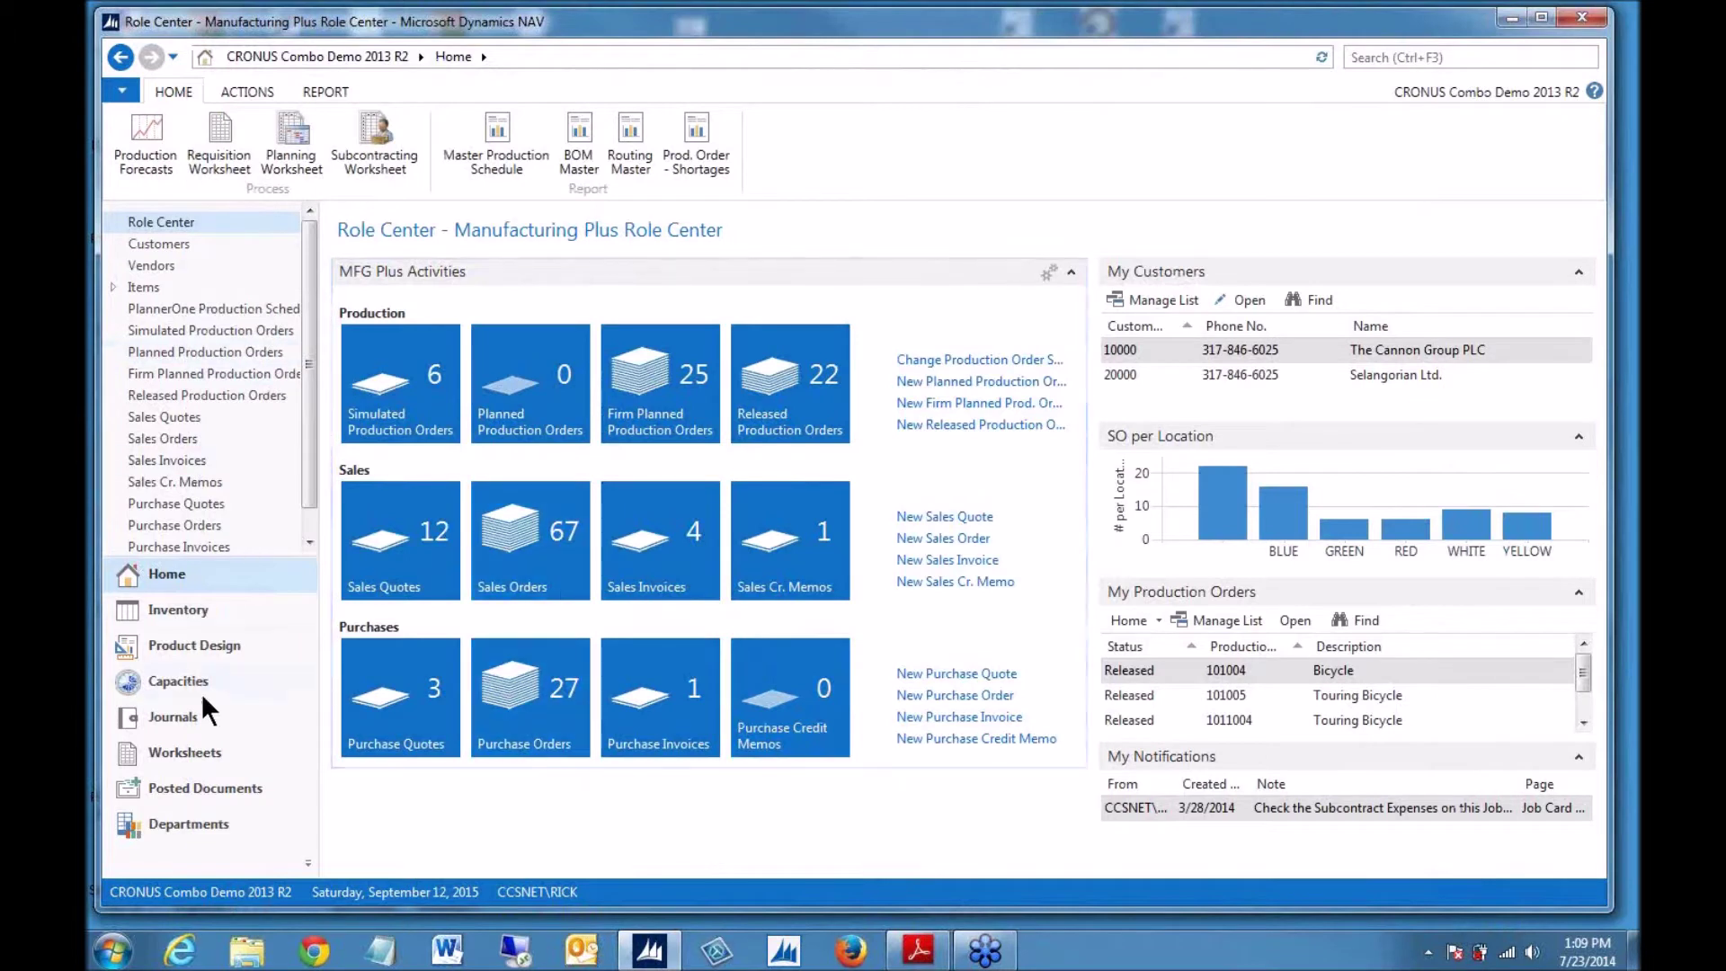
- Open the Customers list and remove the Sales Performance chart part from its FactBox pane
left_click(162, 242)
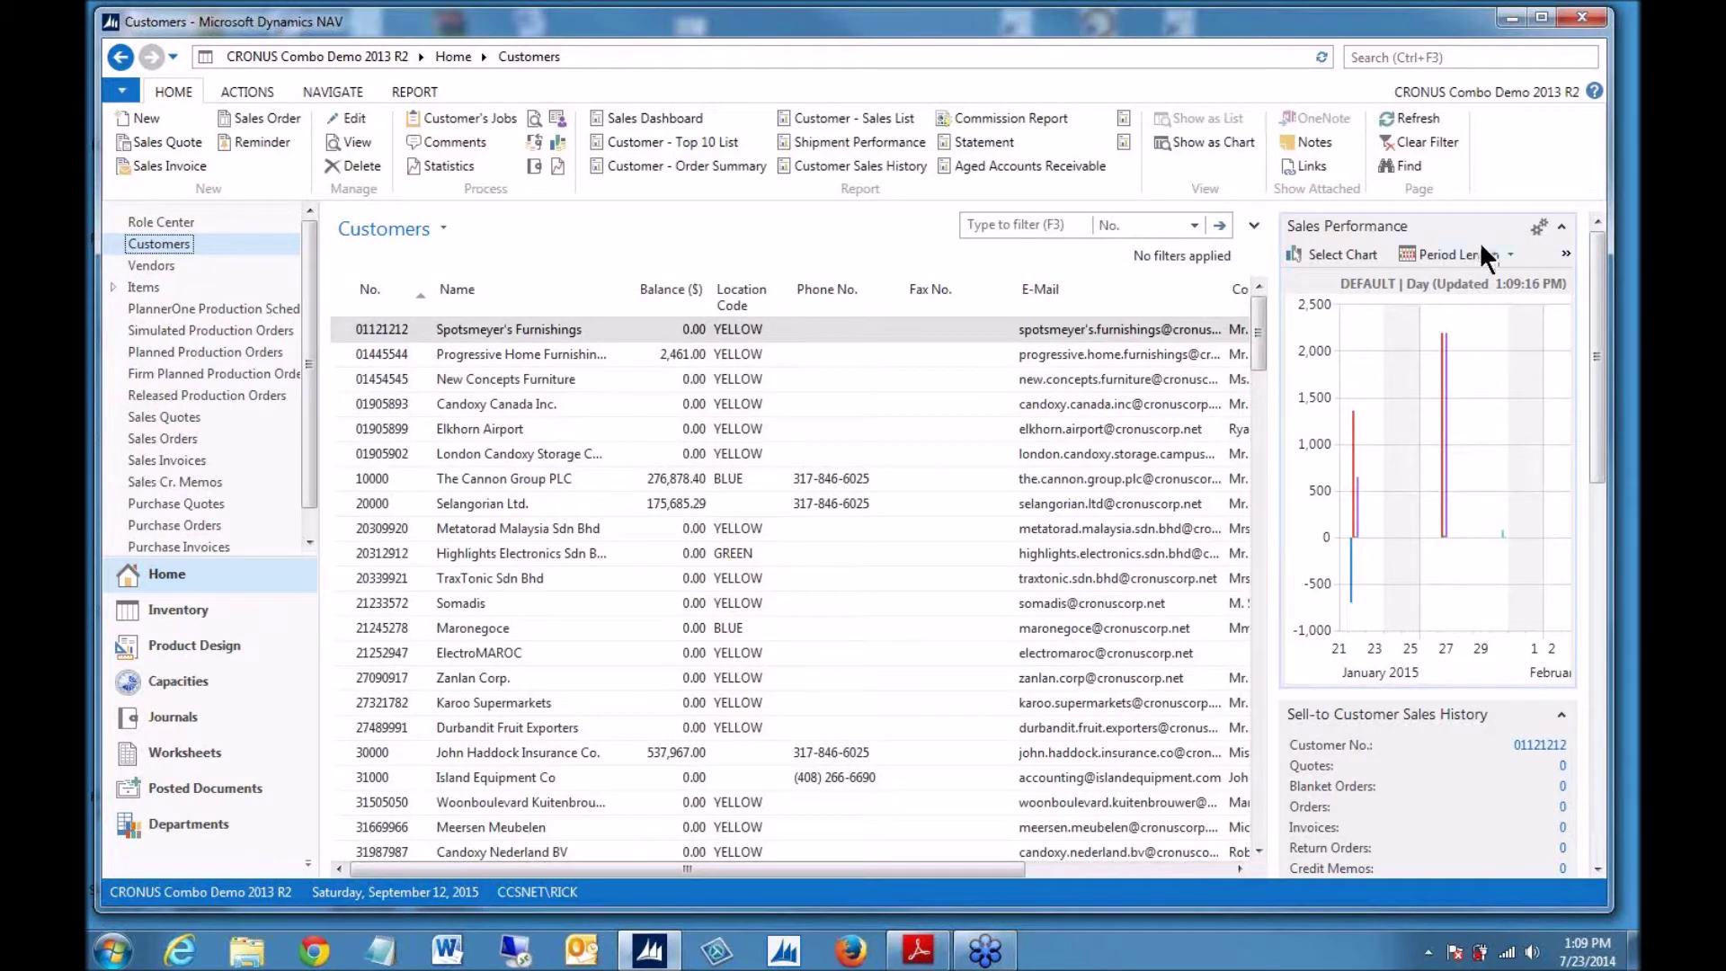
left_click(1537, 223)
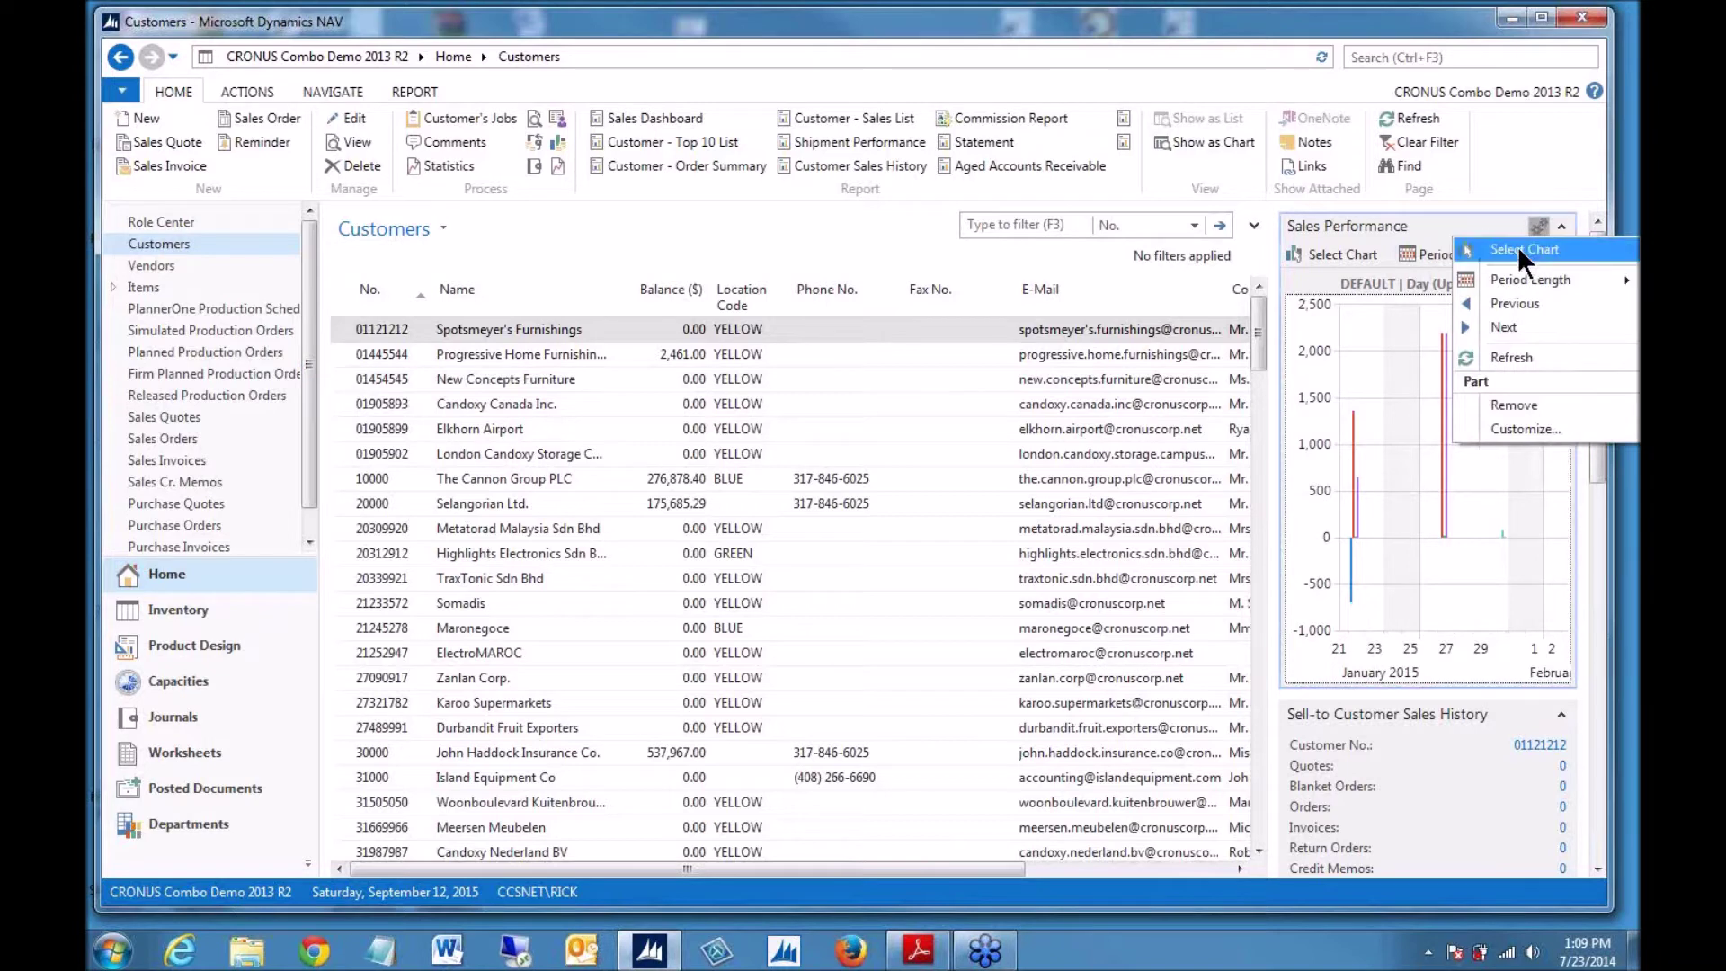
left_click(1507, 403)
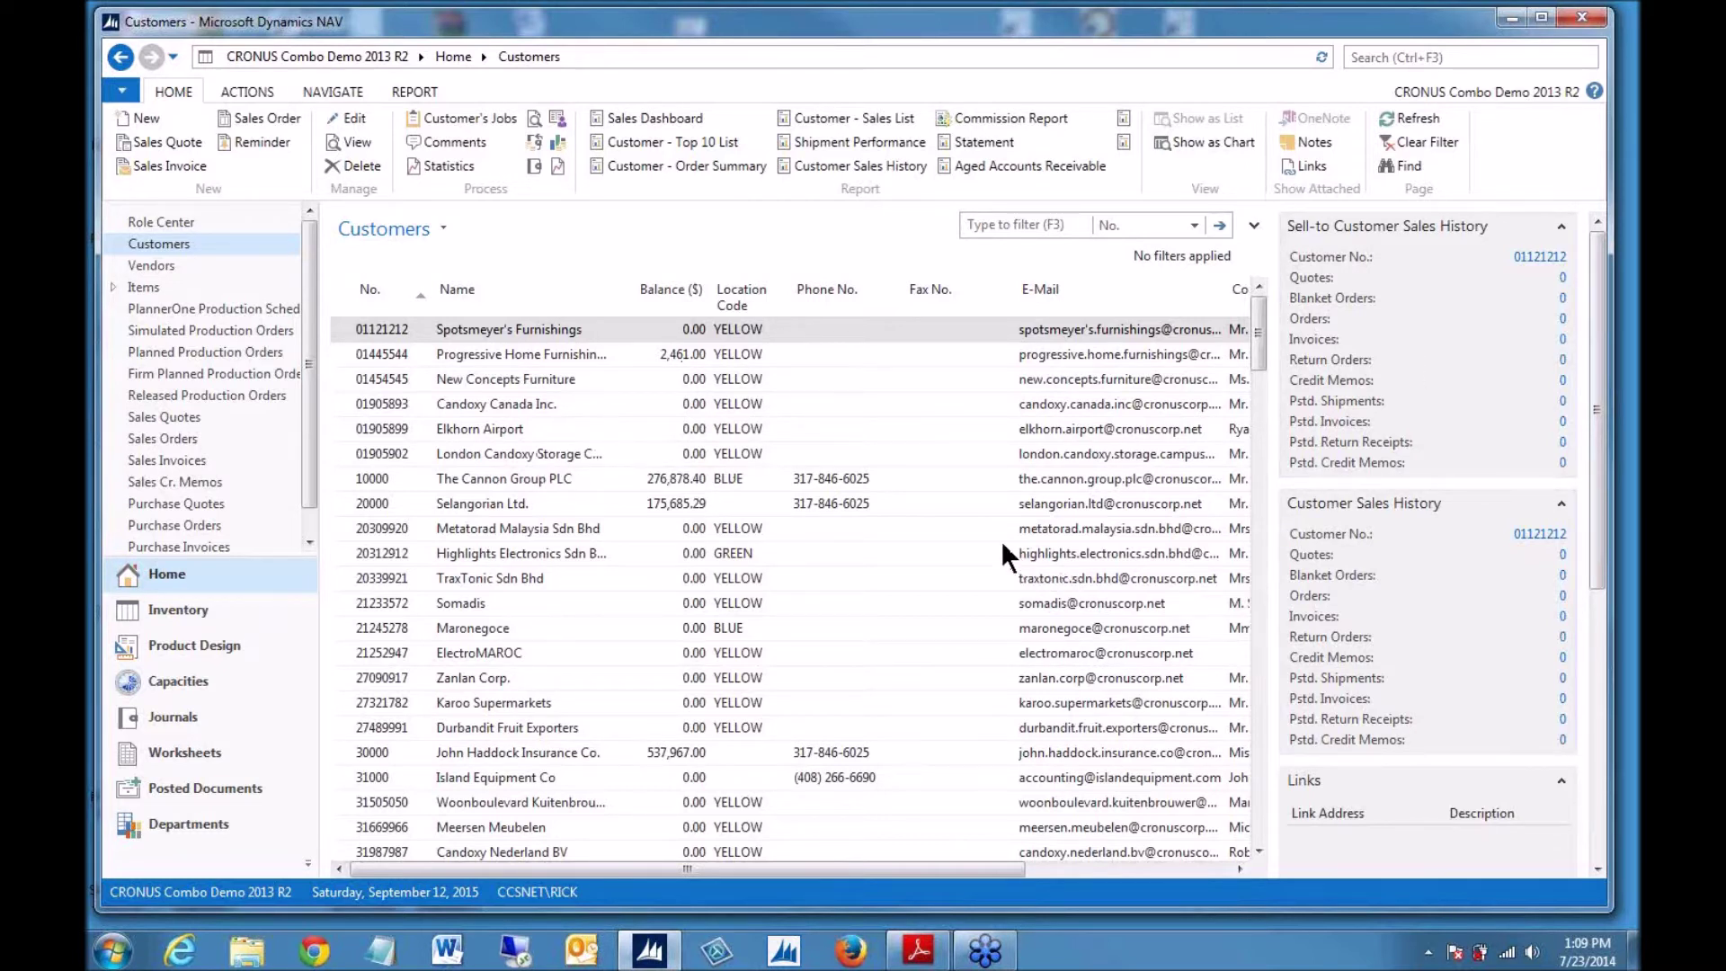
- Customize the Customers list page, add a Chart Part to its FactBoxes and place it first in the order
left_click(121, 91)
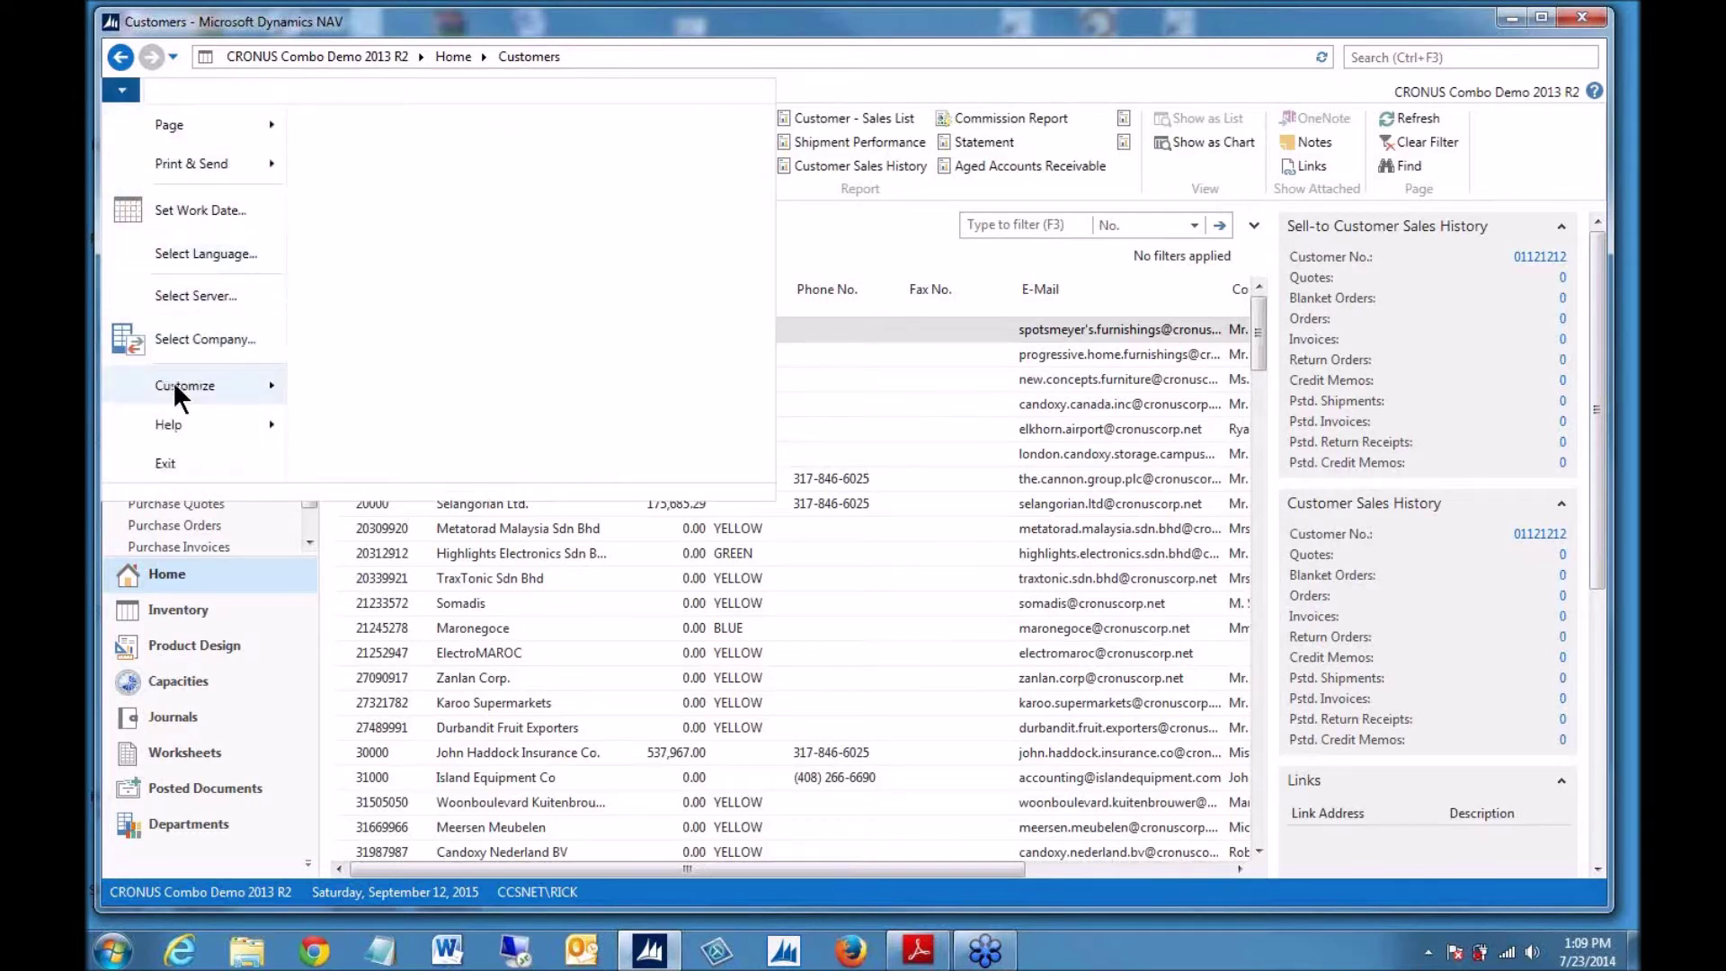
mouse_move(172, 381)
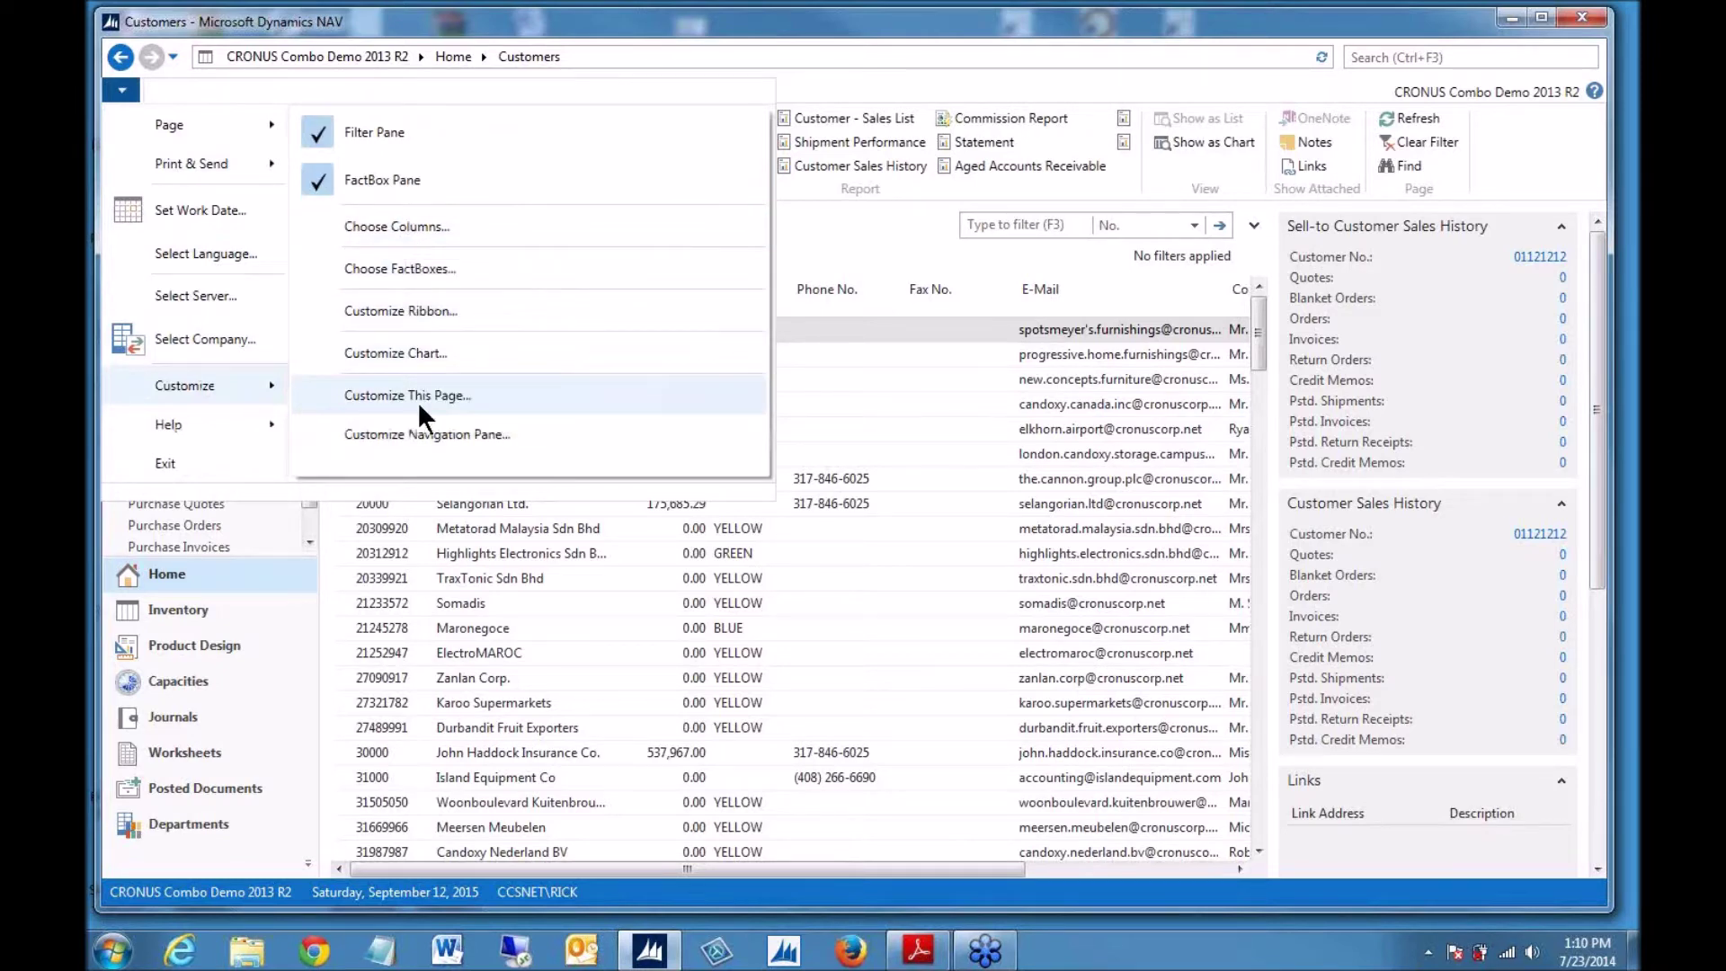
left_click(363, 390)
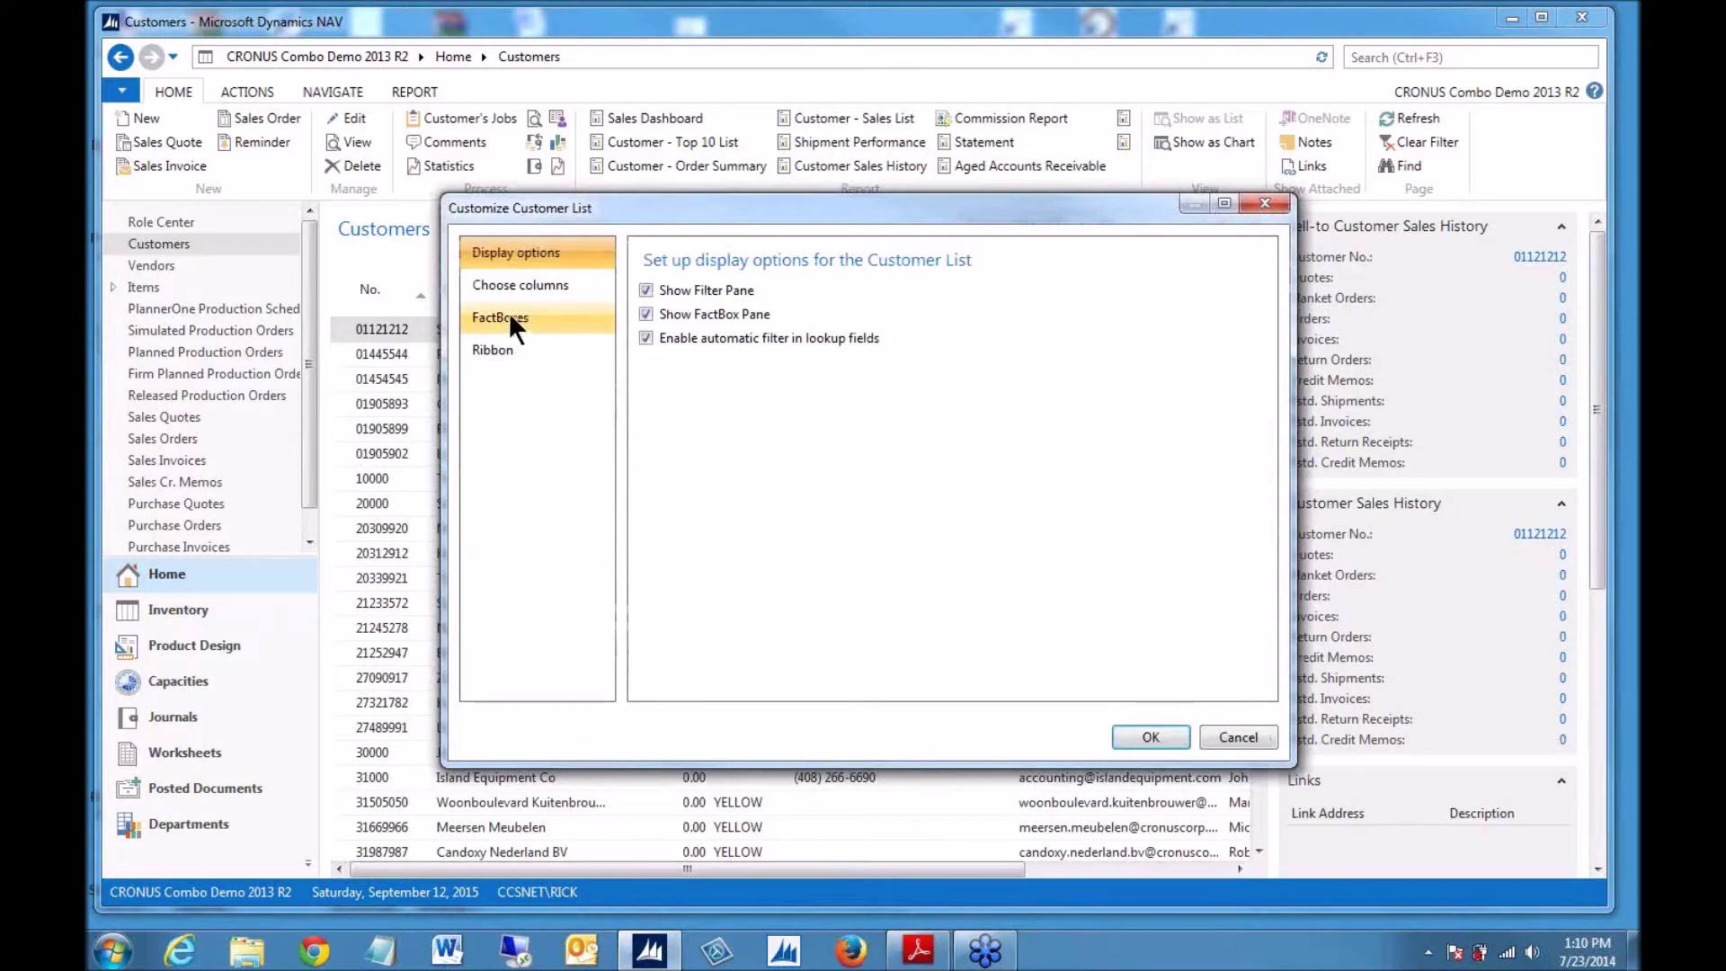
left_click(510, 317)
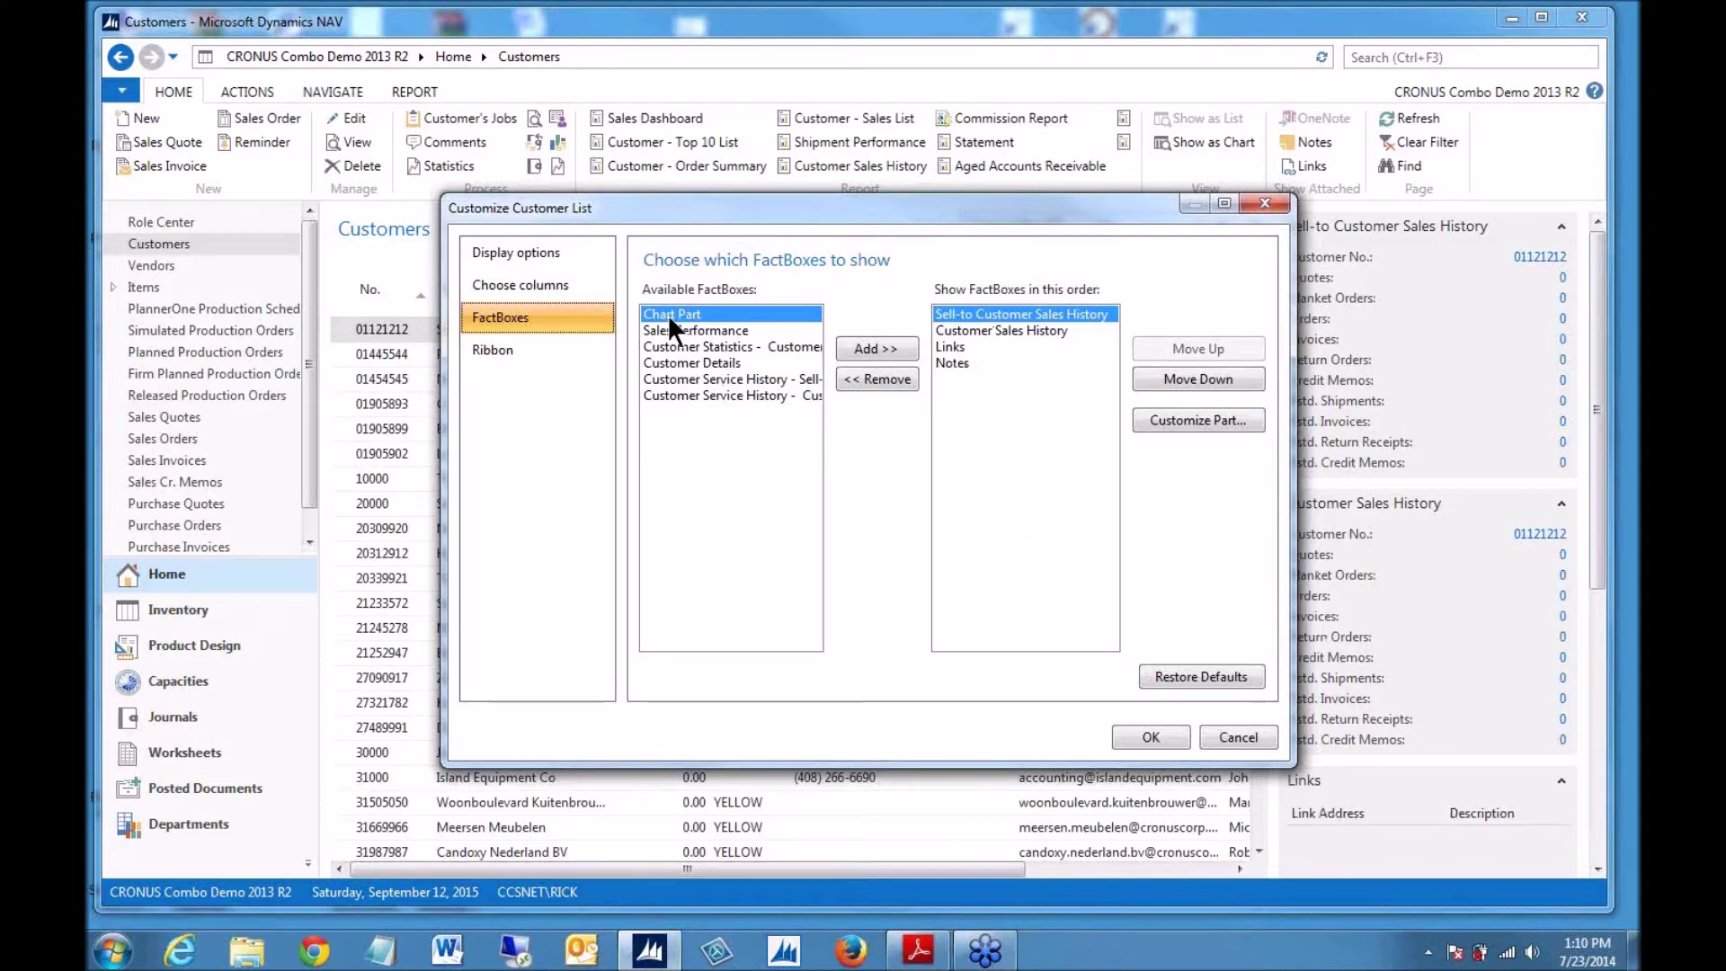
left_click(876, 349)
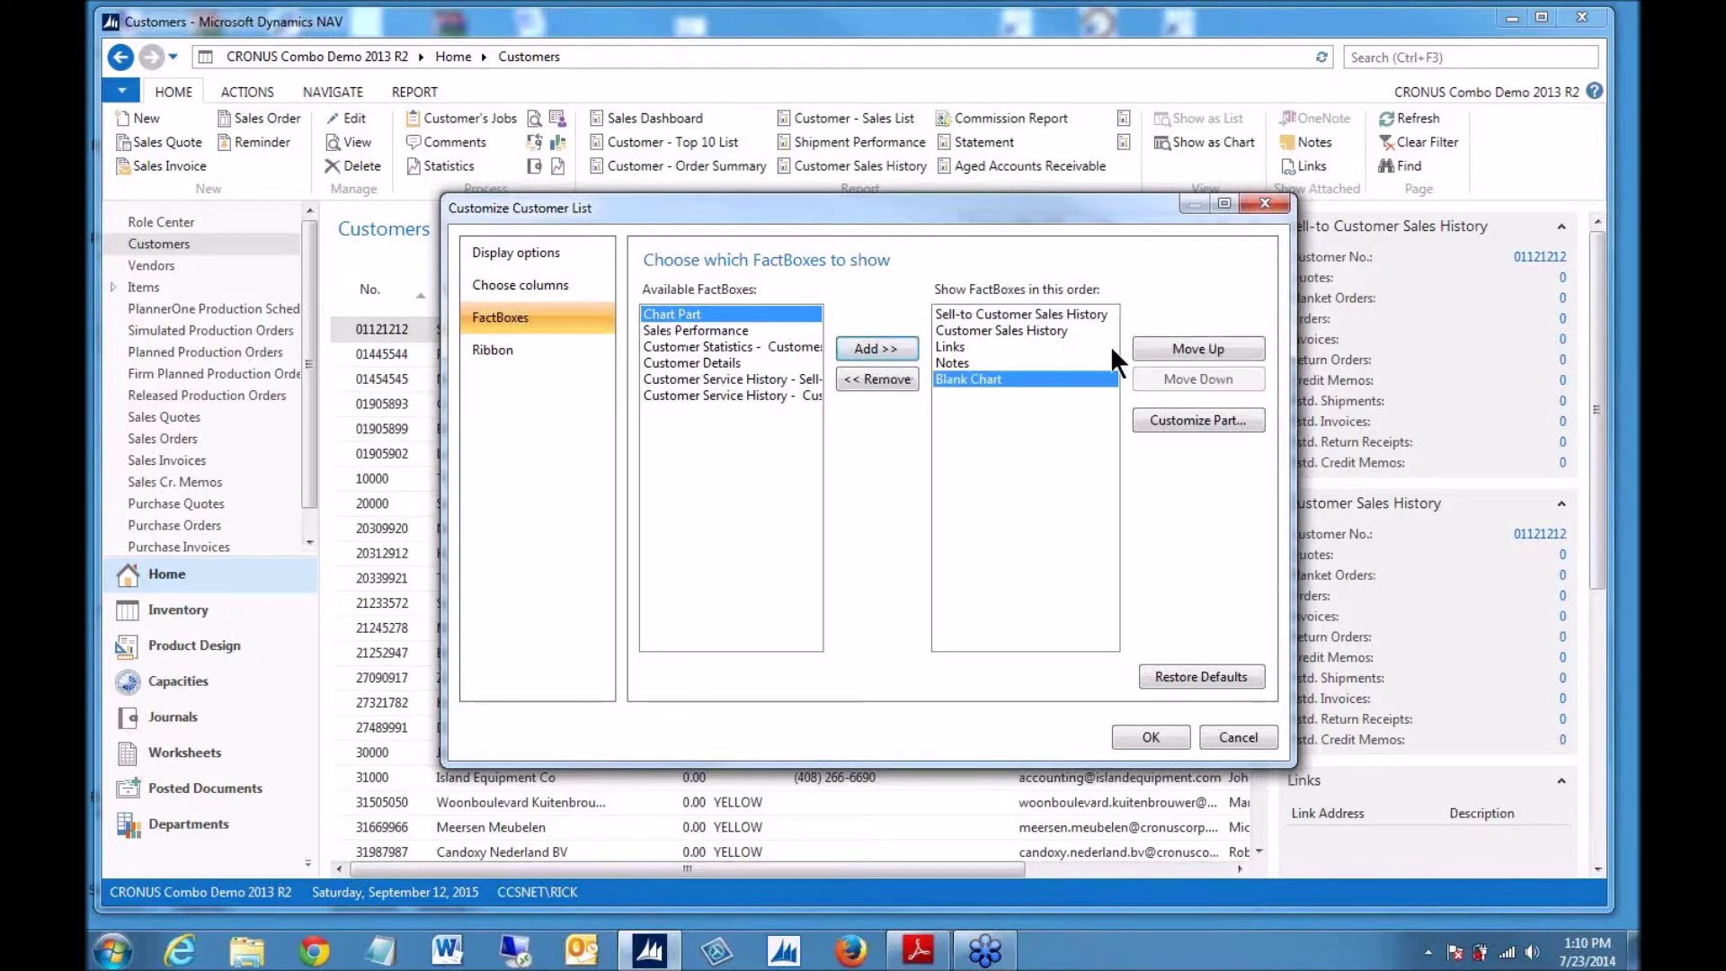
left_click(1173, 343)
left_click(1174, 343)
left_click(1174, 343)
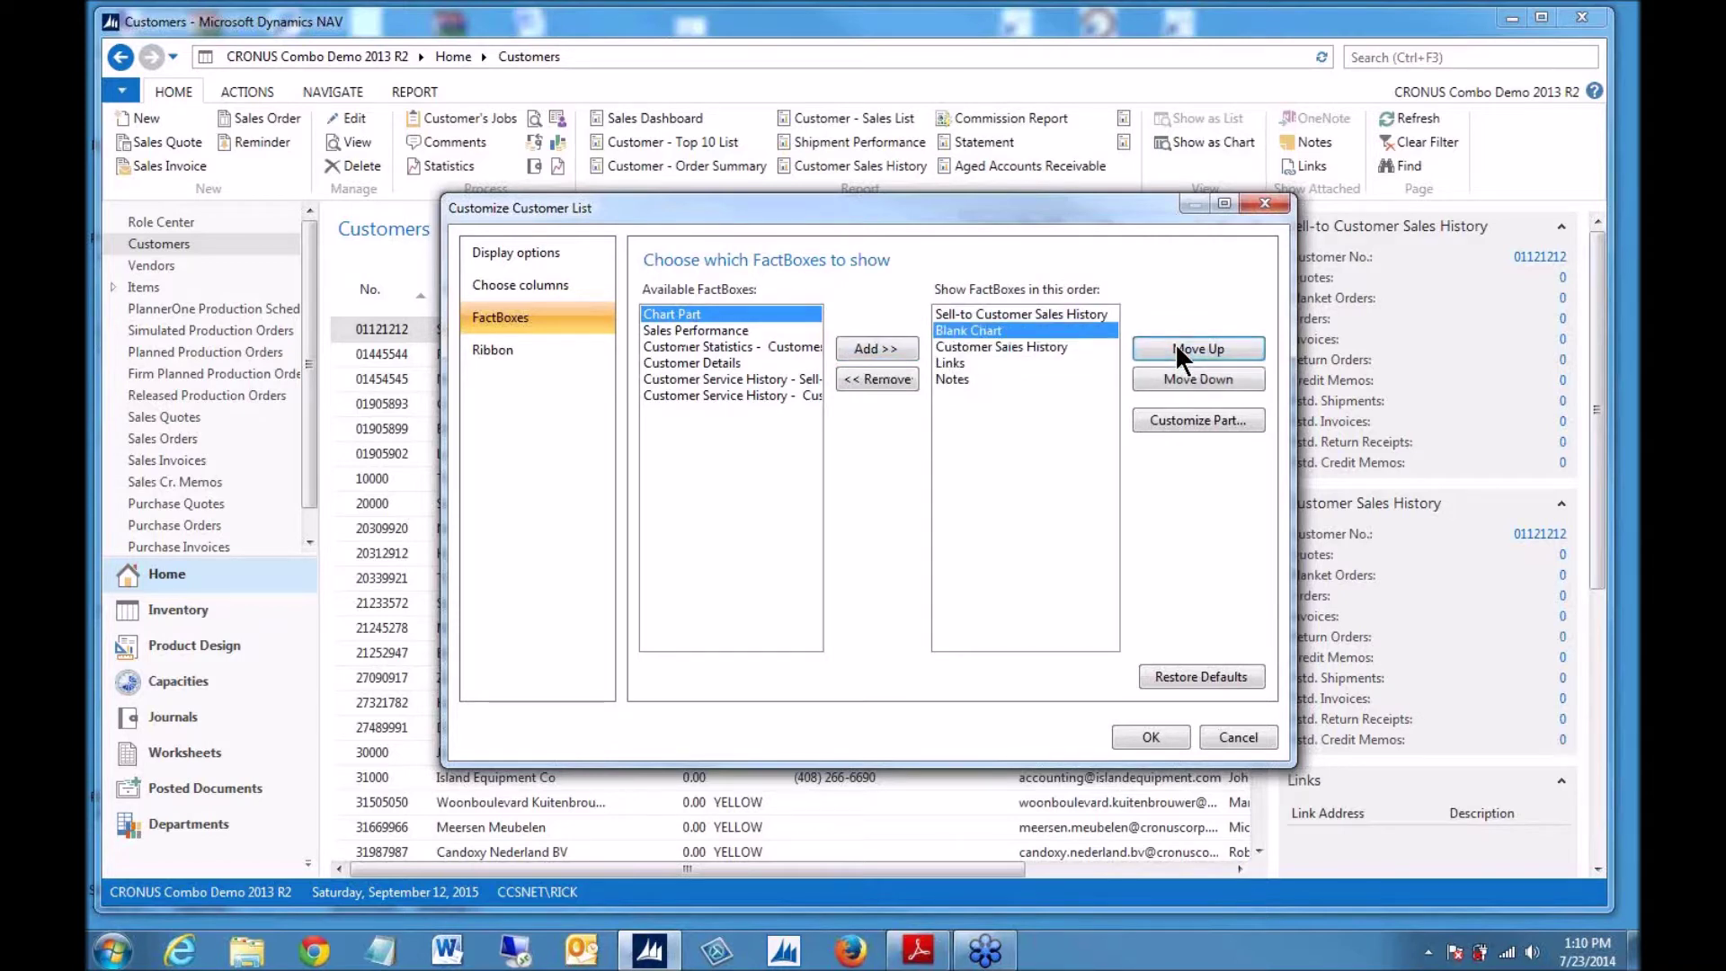
left_click(1174, 343)
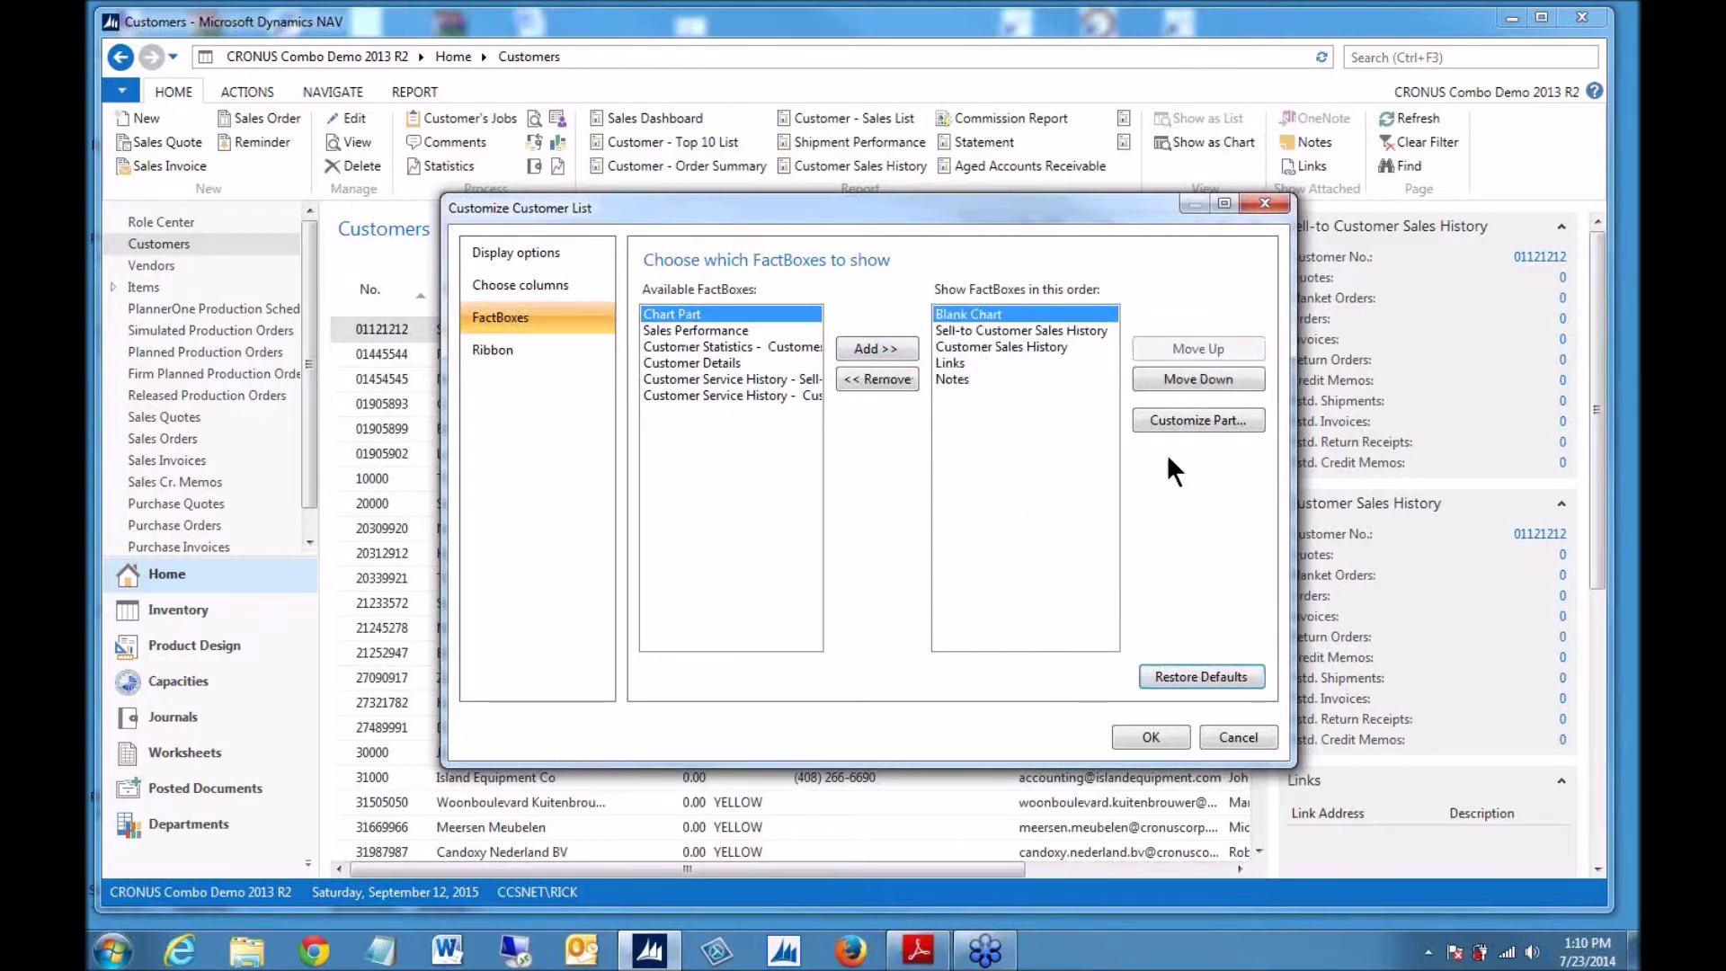
- Assign the SO per Location chart to the blank chart part and apply the Customer List customization
left_click(1169, 418)
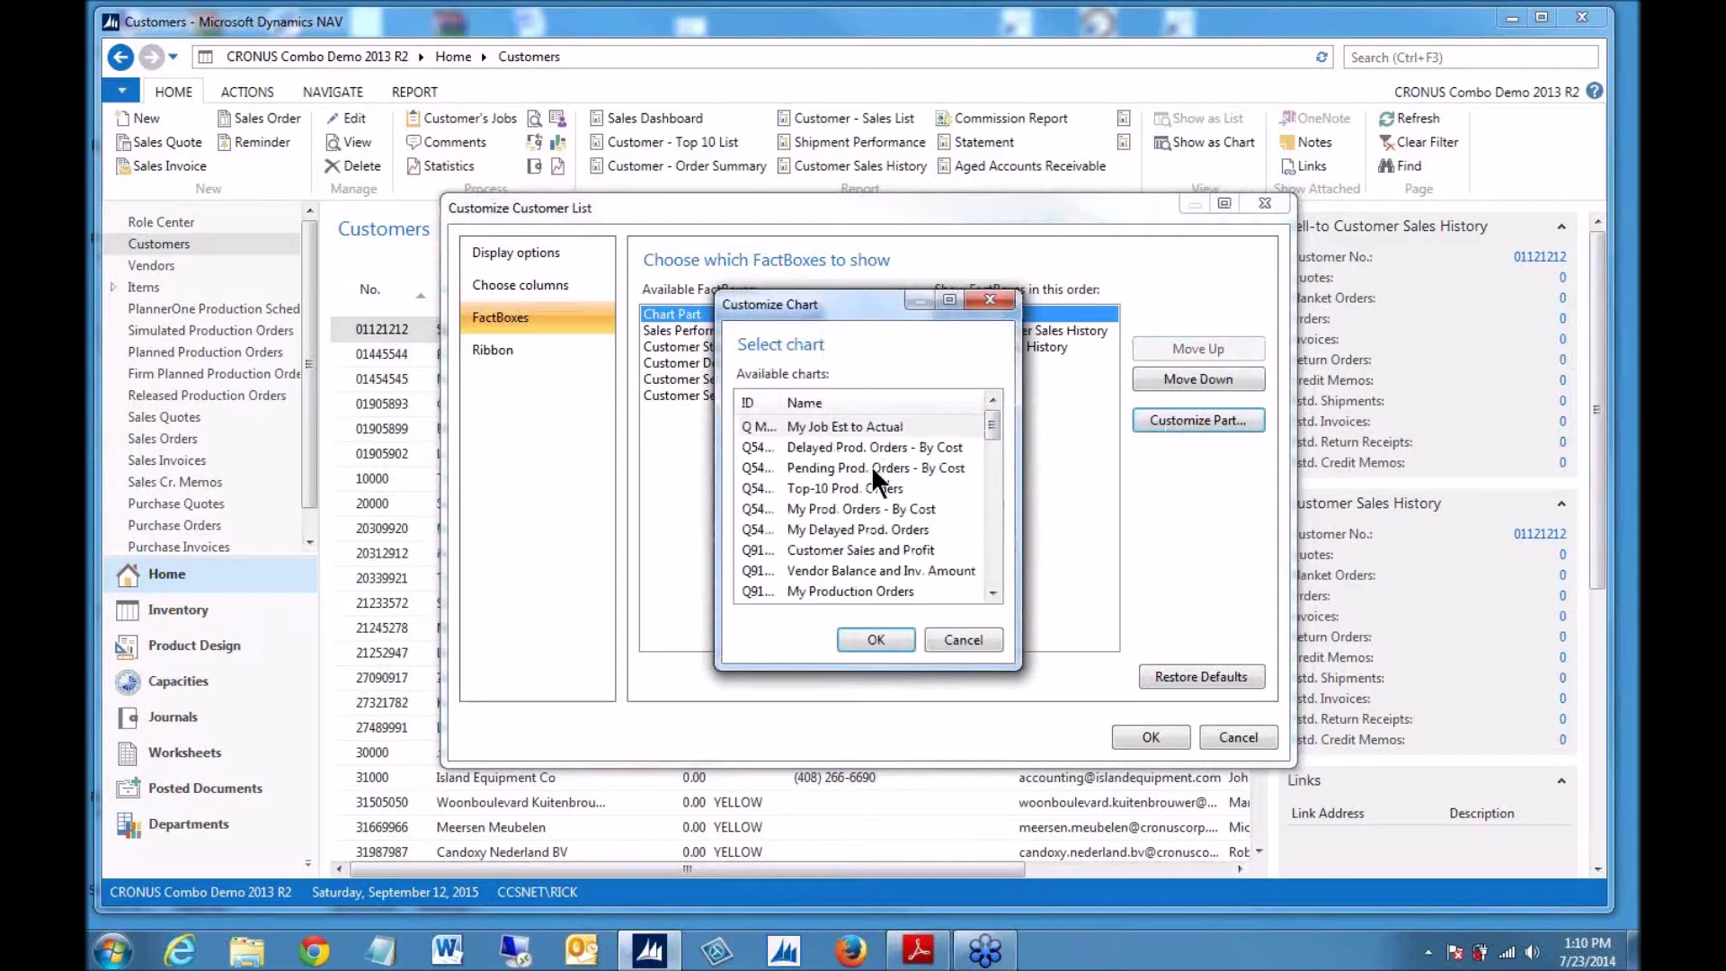
left_click_drag(724, 286, 382, 51)
left_click_drag(447, 161, 523, 162)
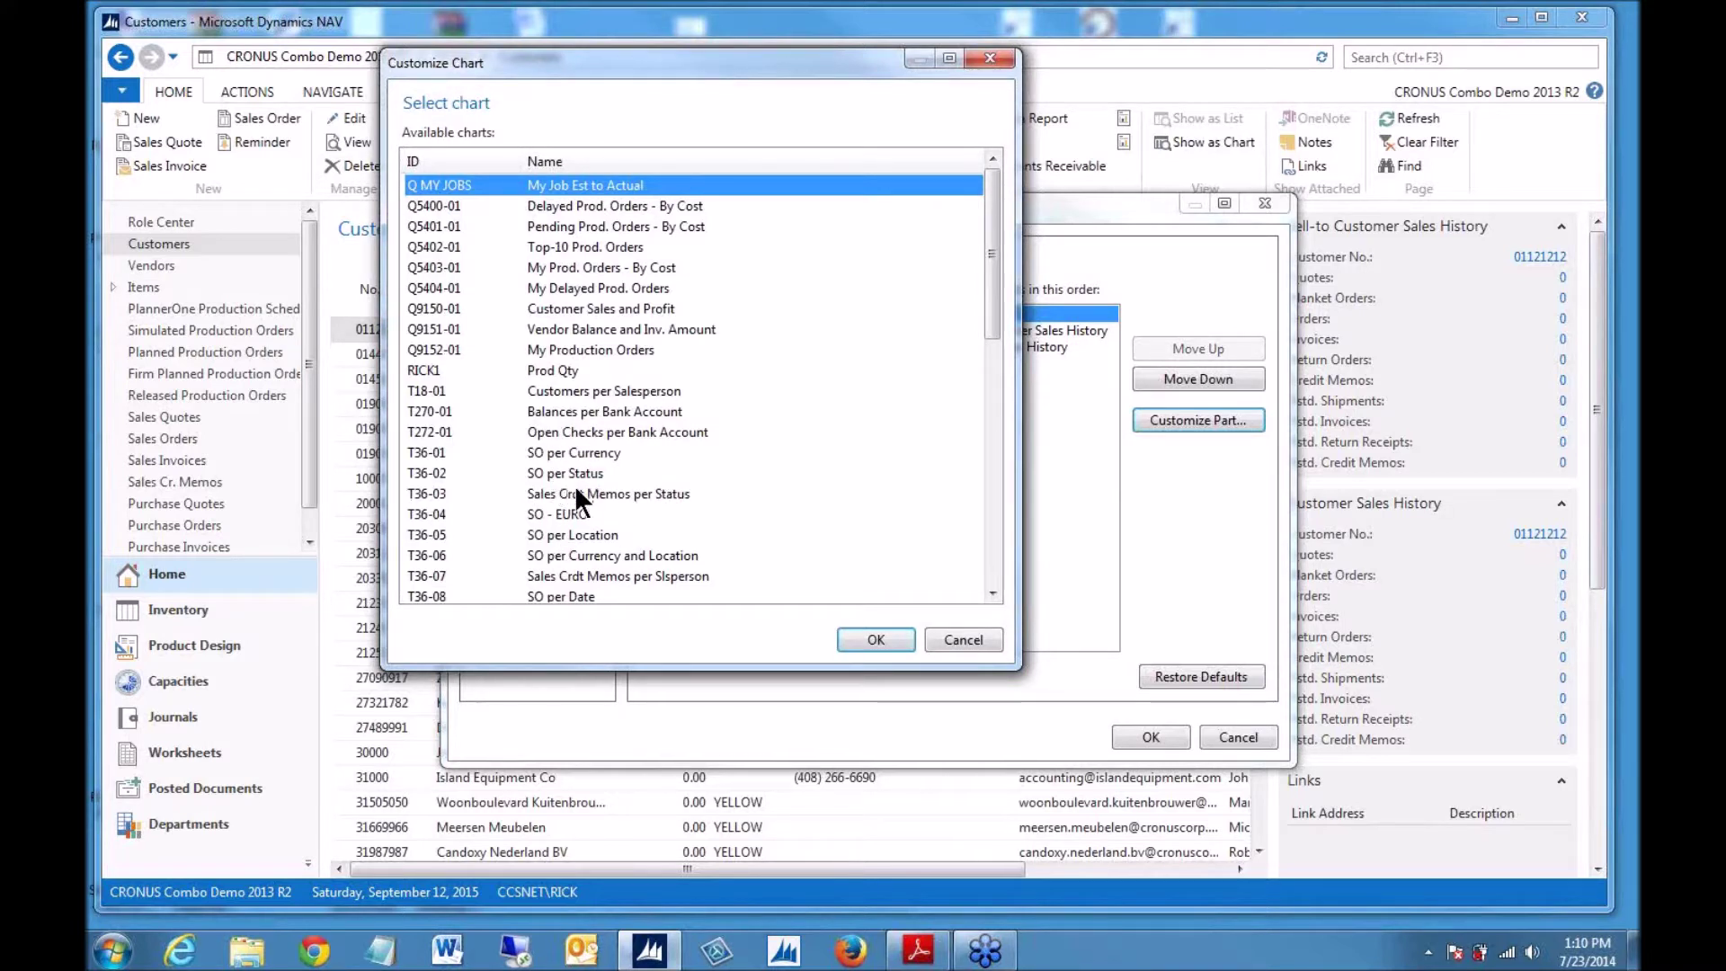
left_click(568, 537)
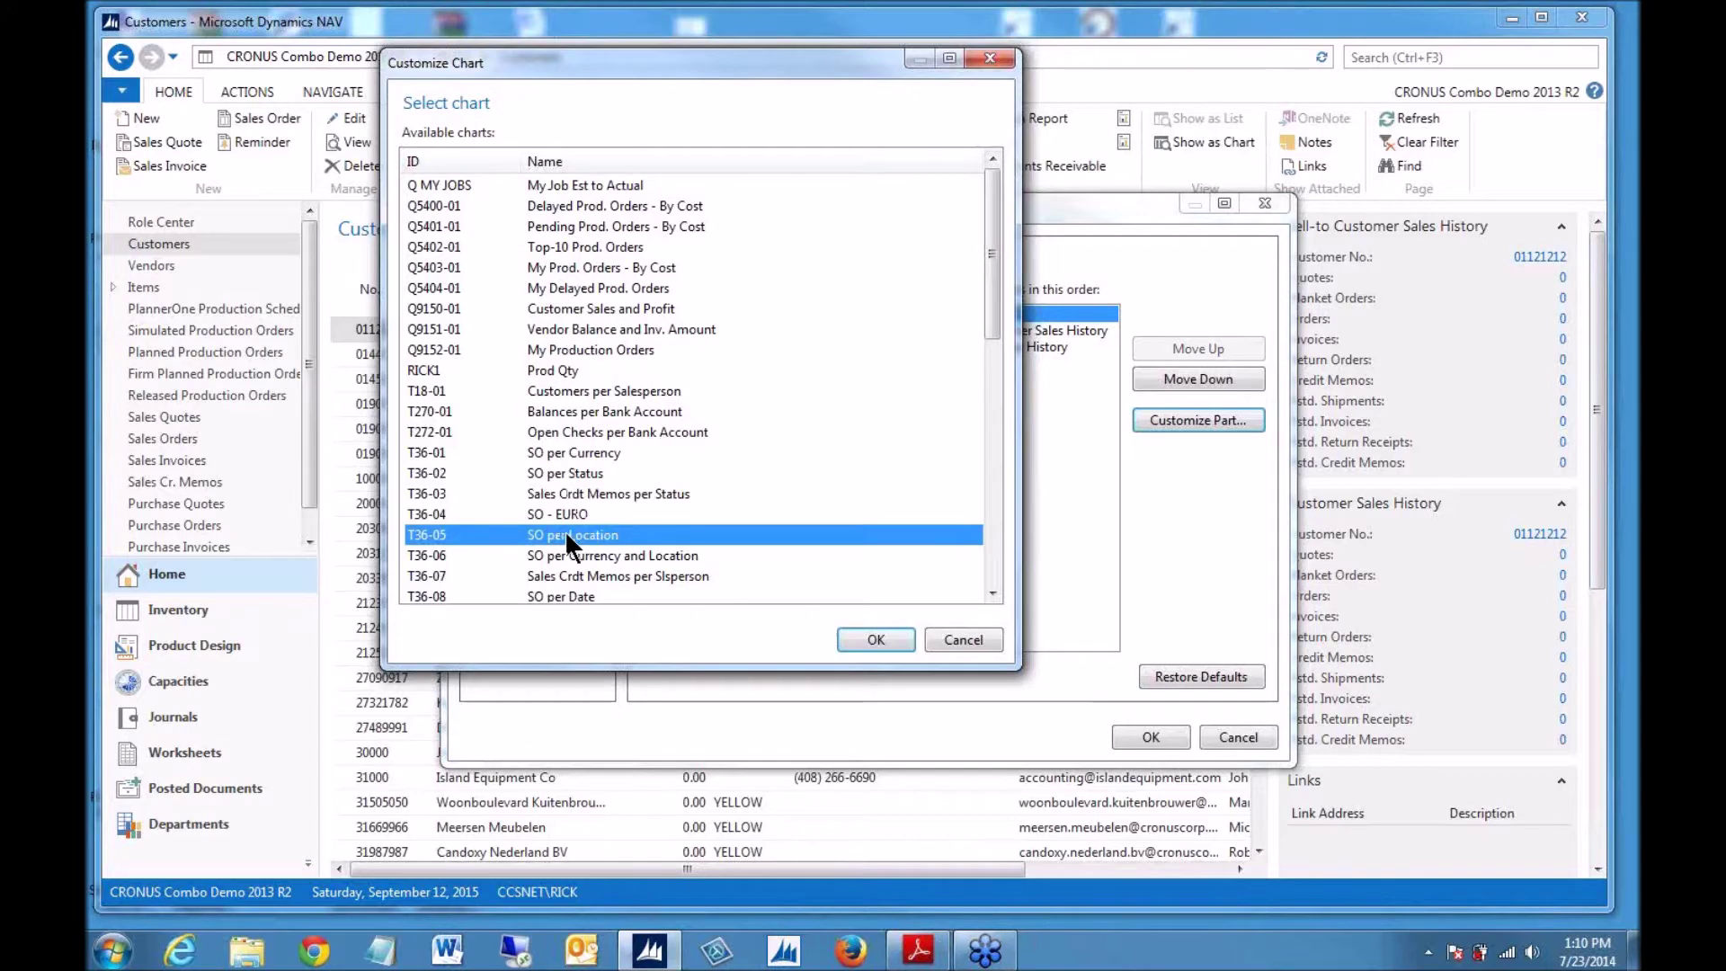
left_click(854, 639)
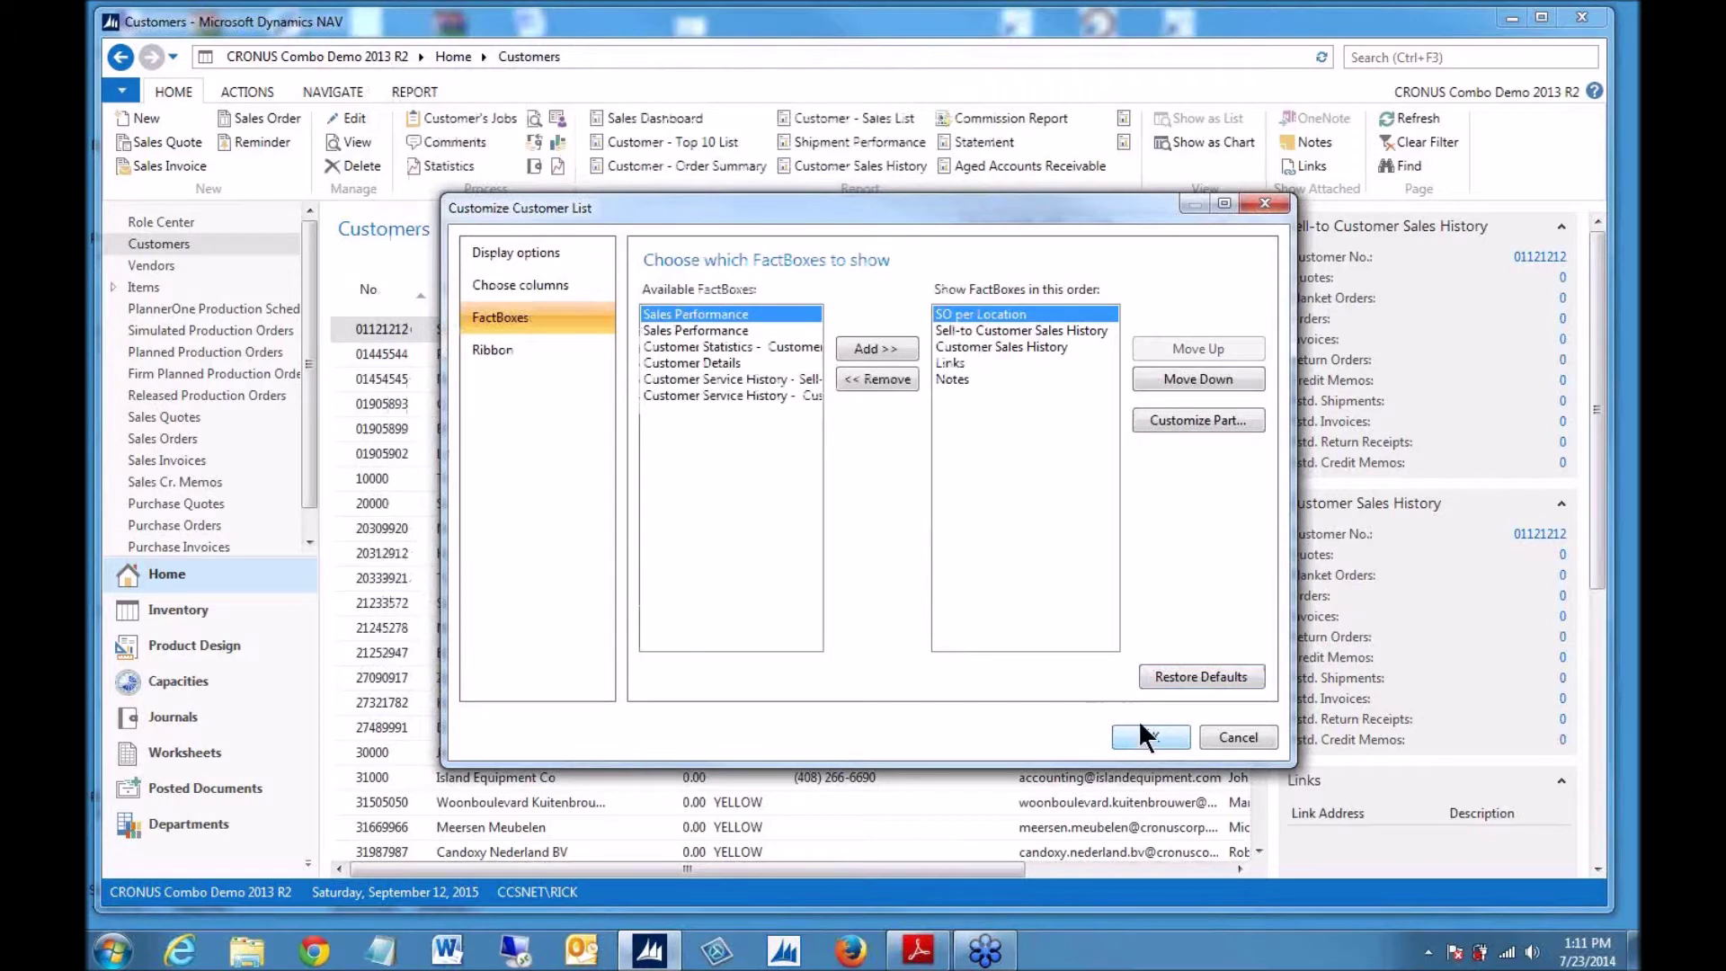
left_click(1138, 719)
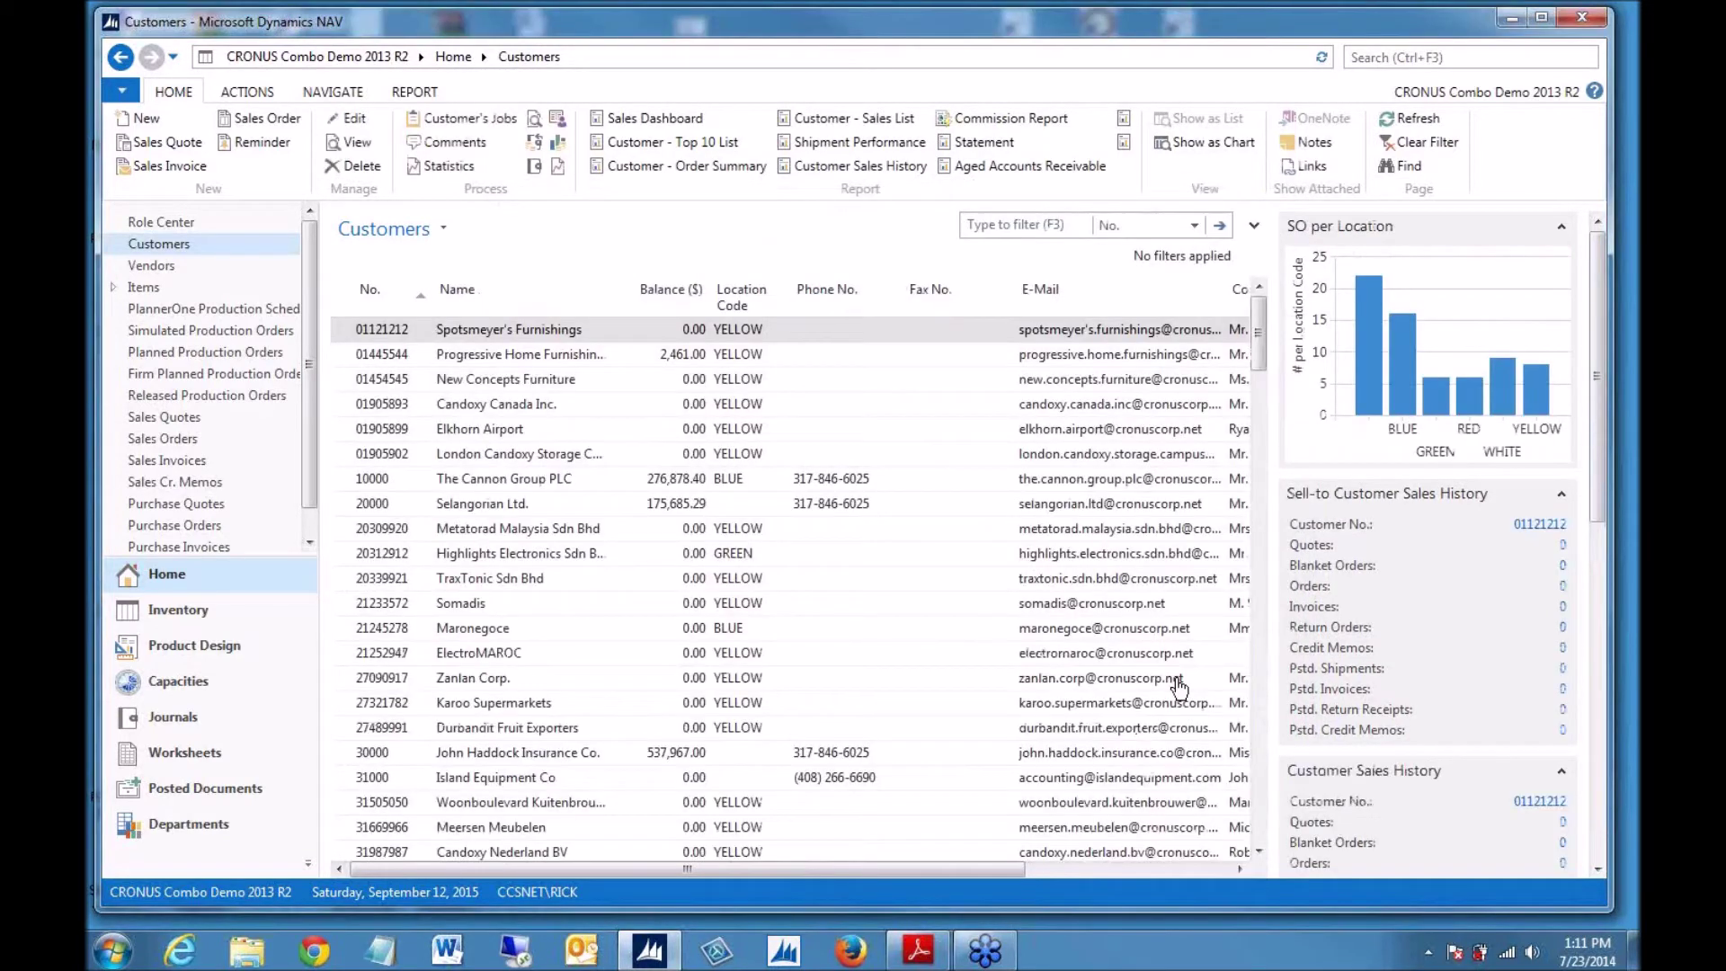
- Compare the SO per Location chart on the Role Center with the one on the Customers list
left_click(168, 221)
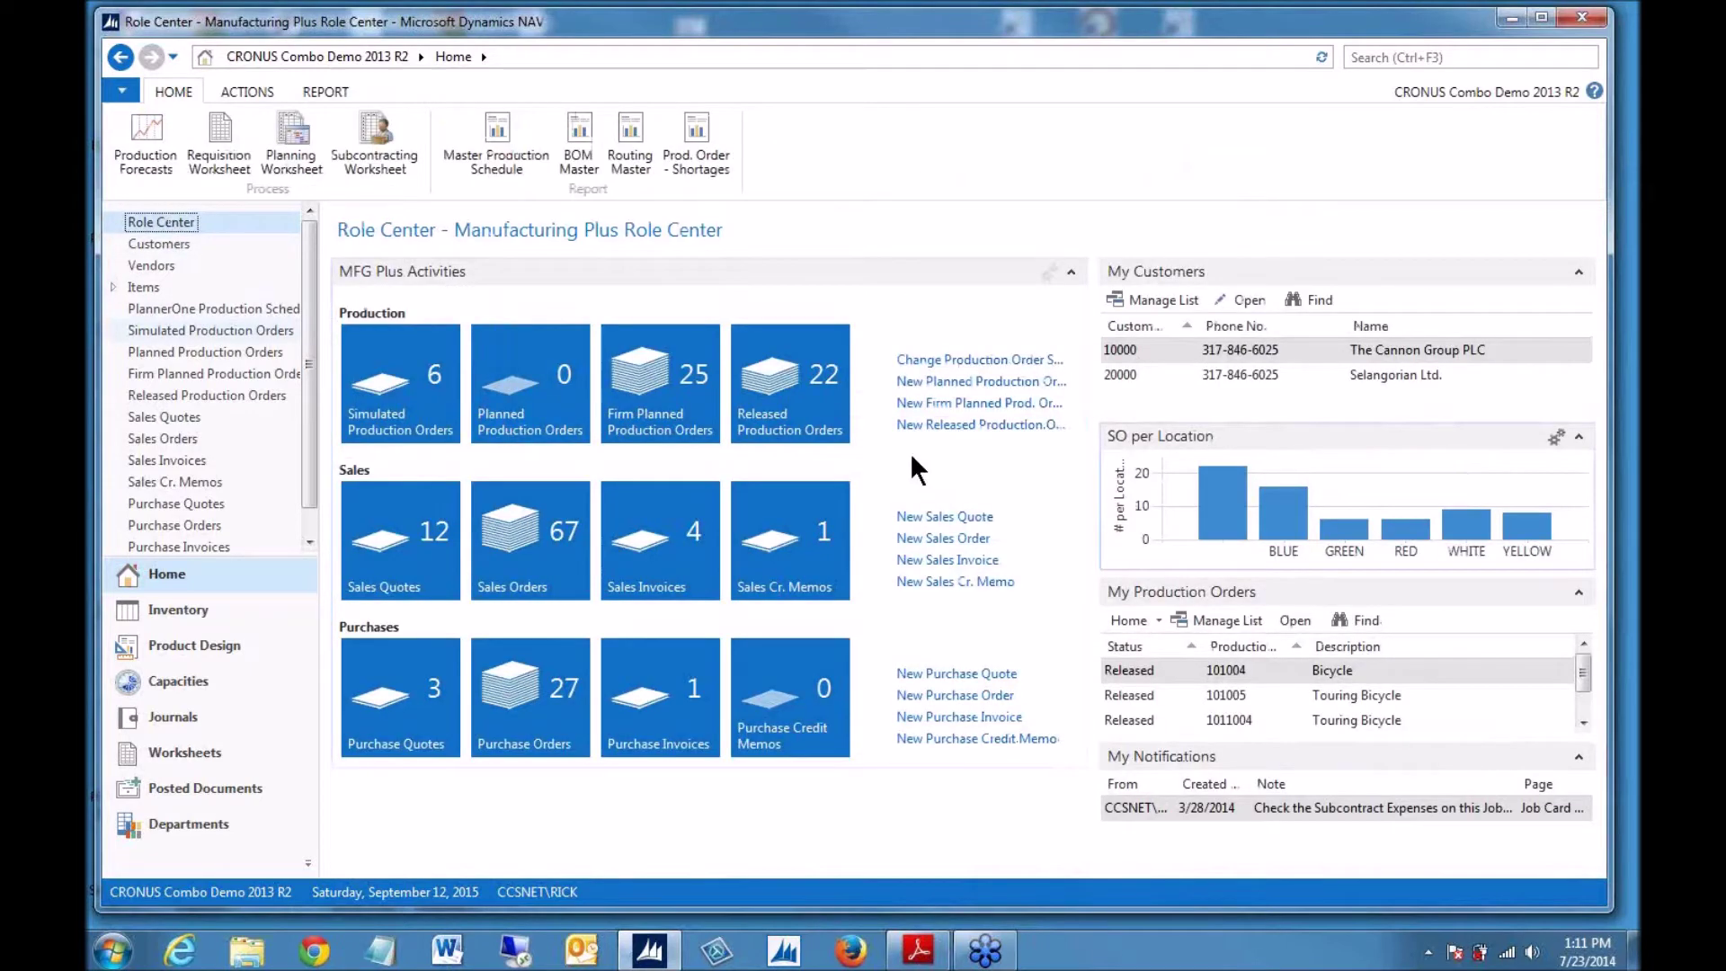
left_click(166, 245)
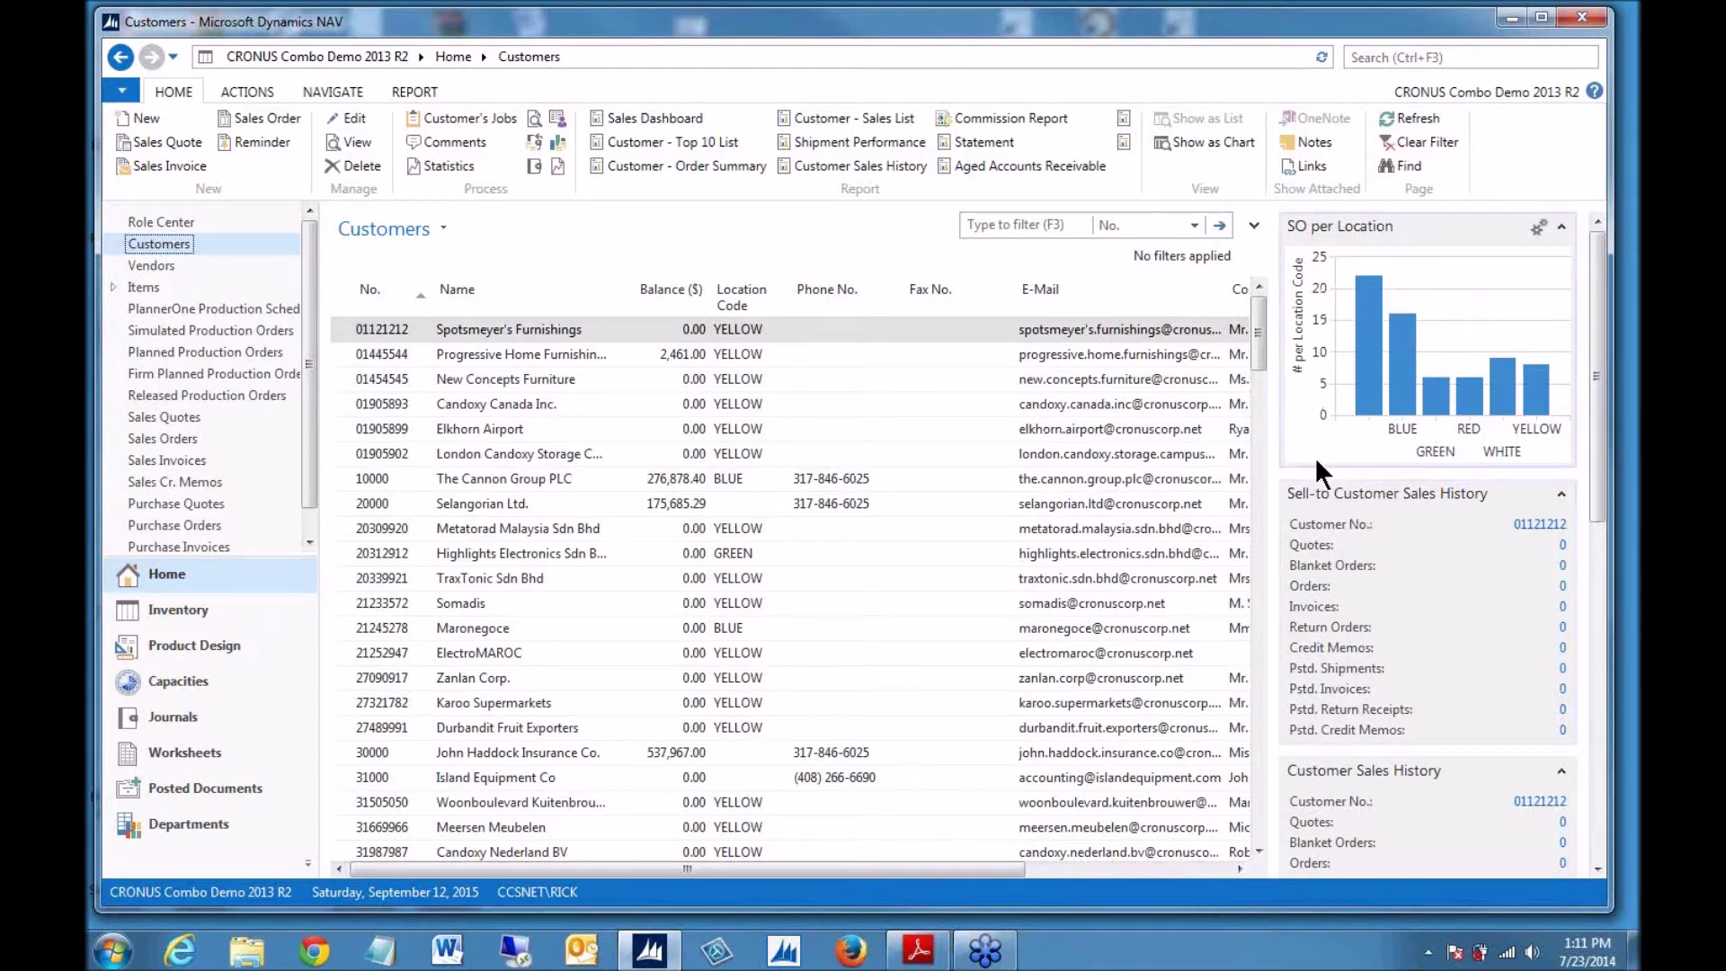
mouse_move(1367, 391)
- Open the customer card of Spotsmeyer's Furnishings from the Customers list and reposition its window
left_click(490, 329)
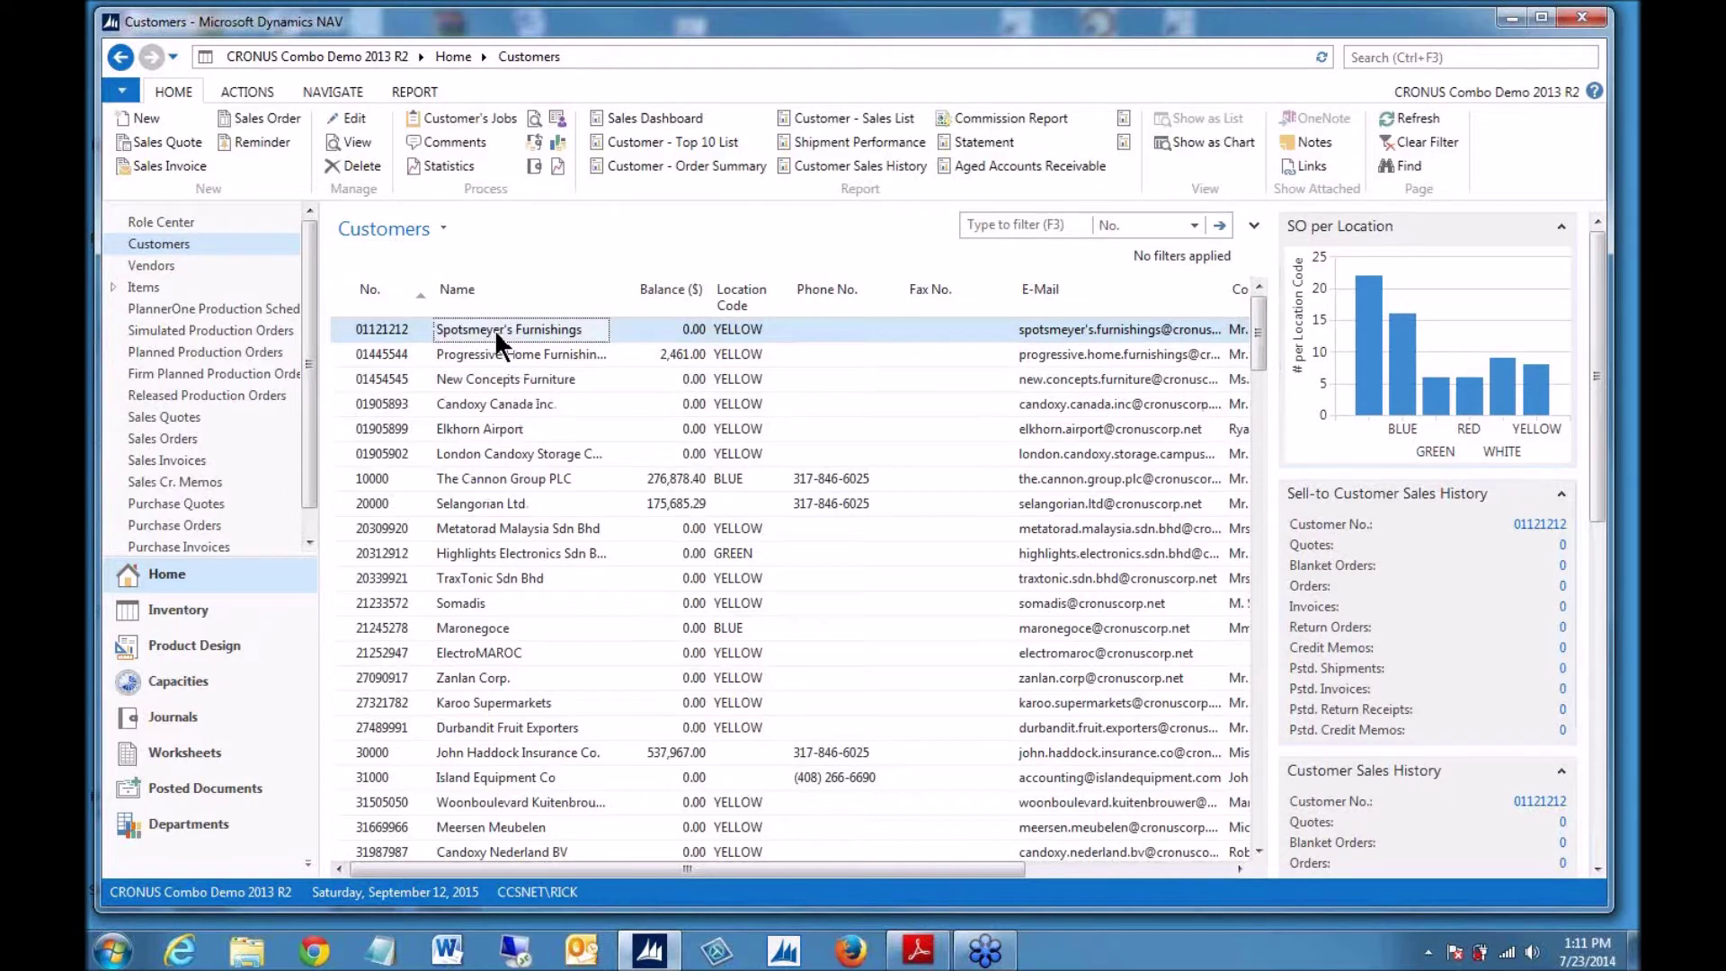
double_click(493, 335)
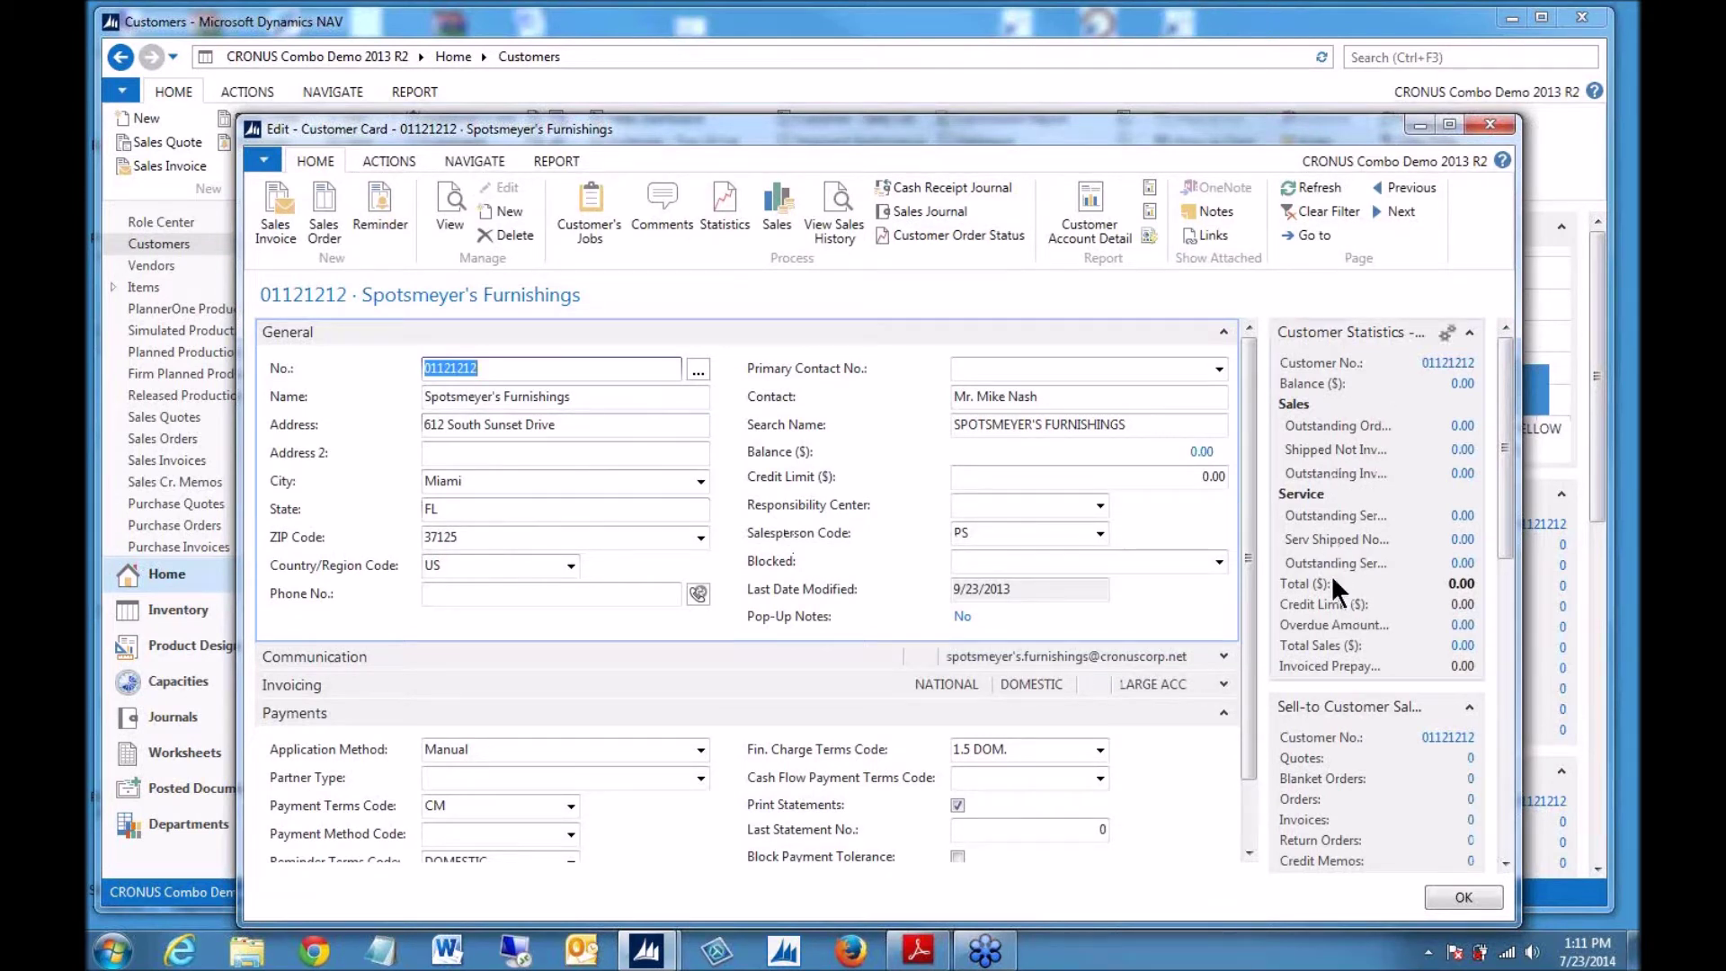
left_click_drag(677, 135, 609, 59)
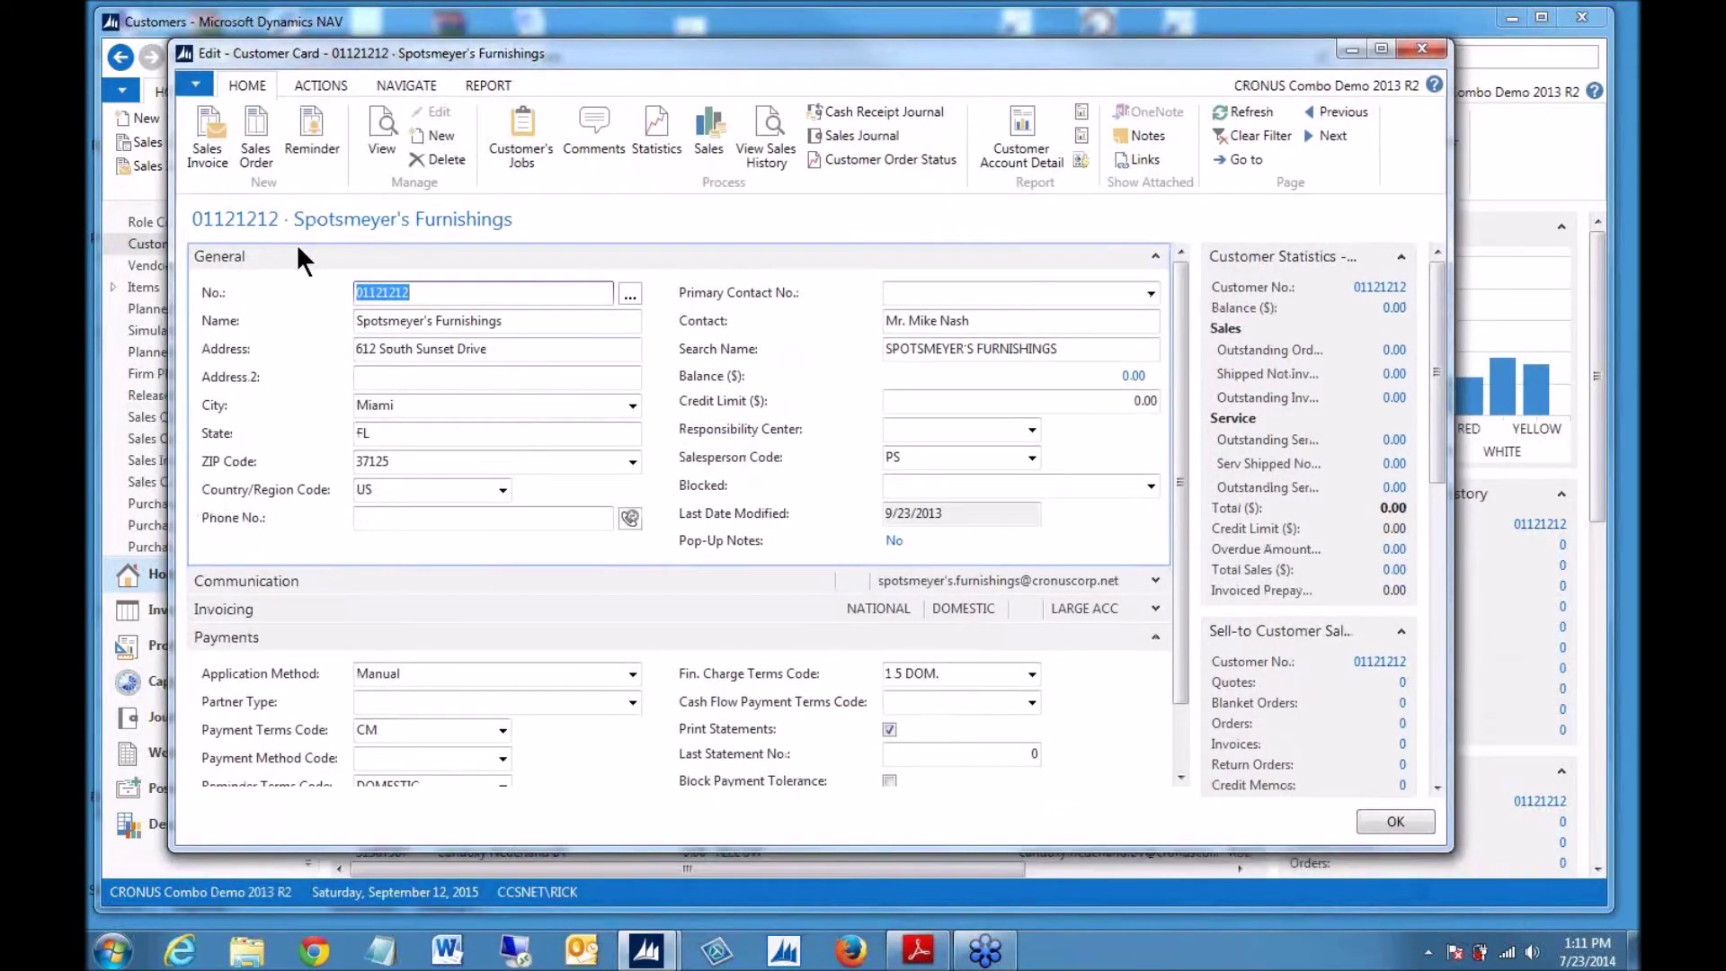
- Customize the customer card page and add a Chart Part to its FactBoxes
left_click(195, 84)
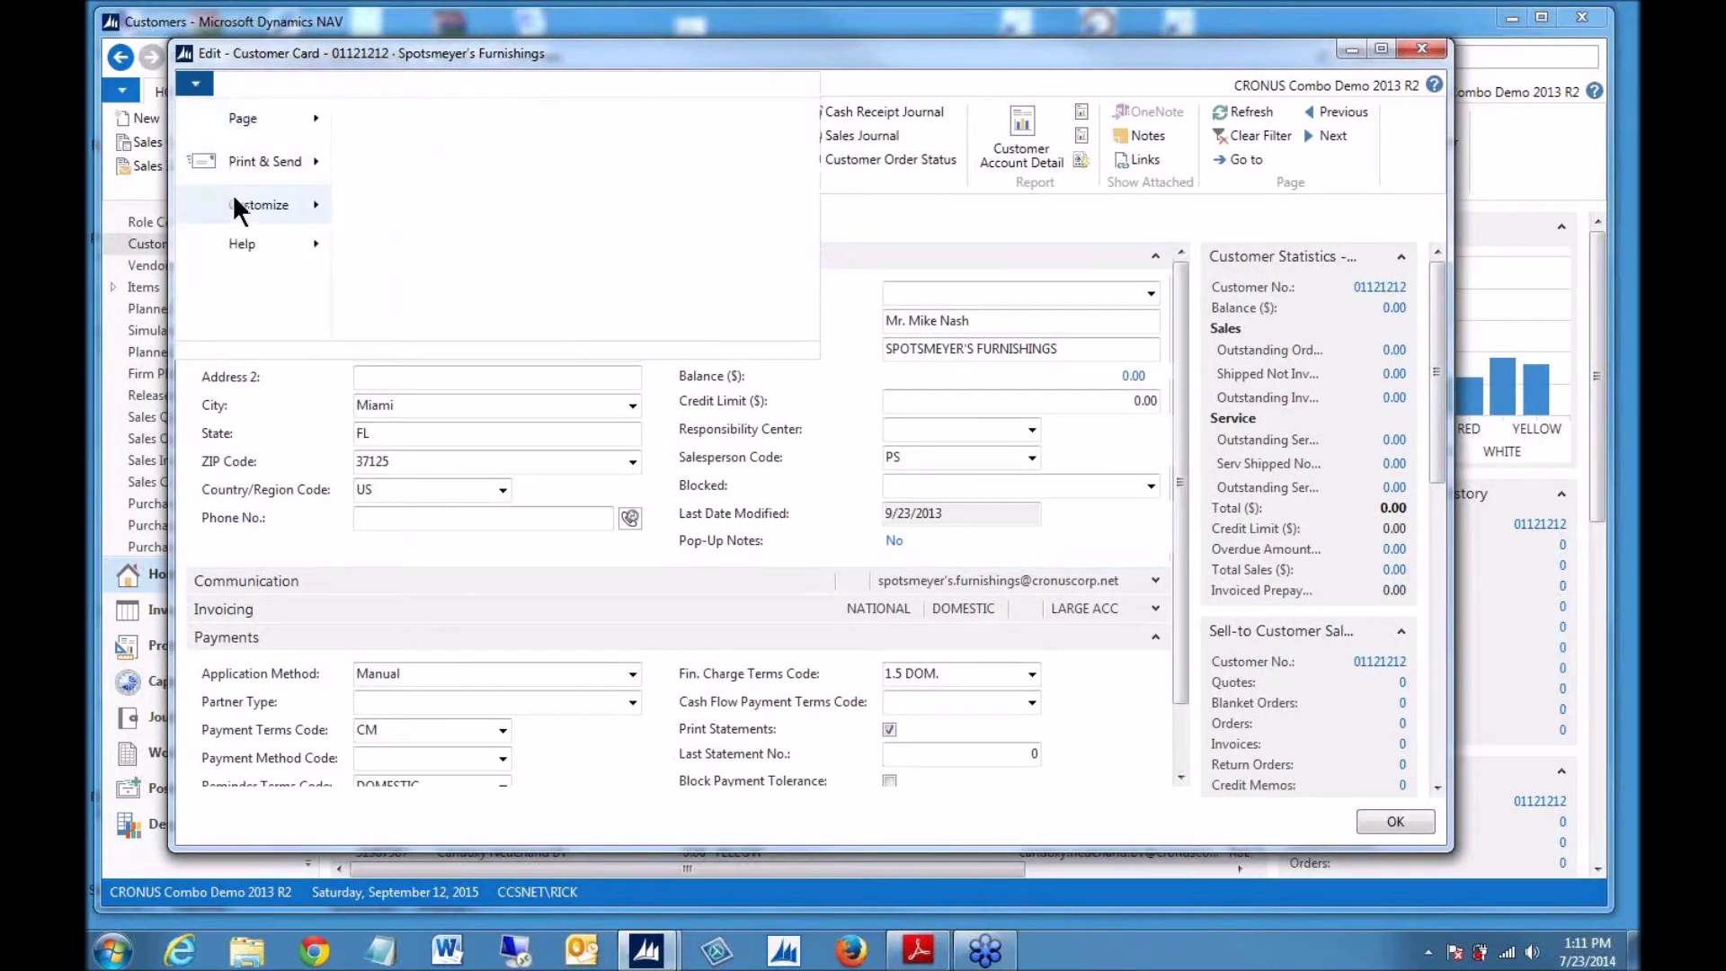
mouse_move(286, 209)
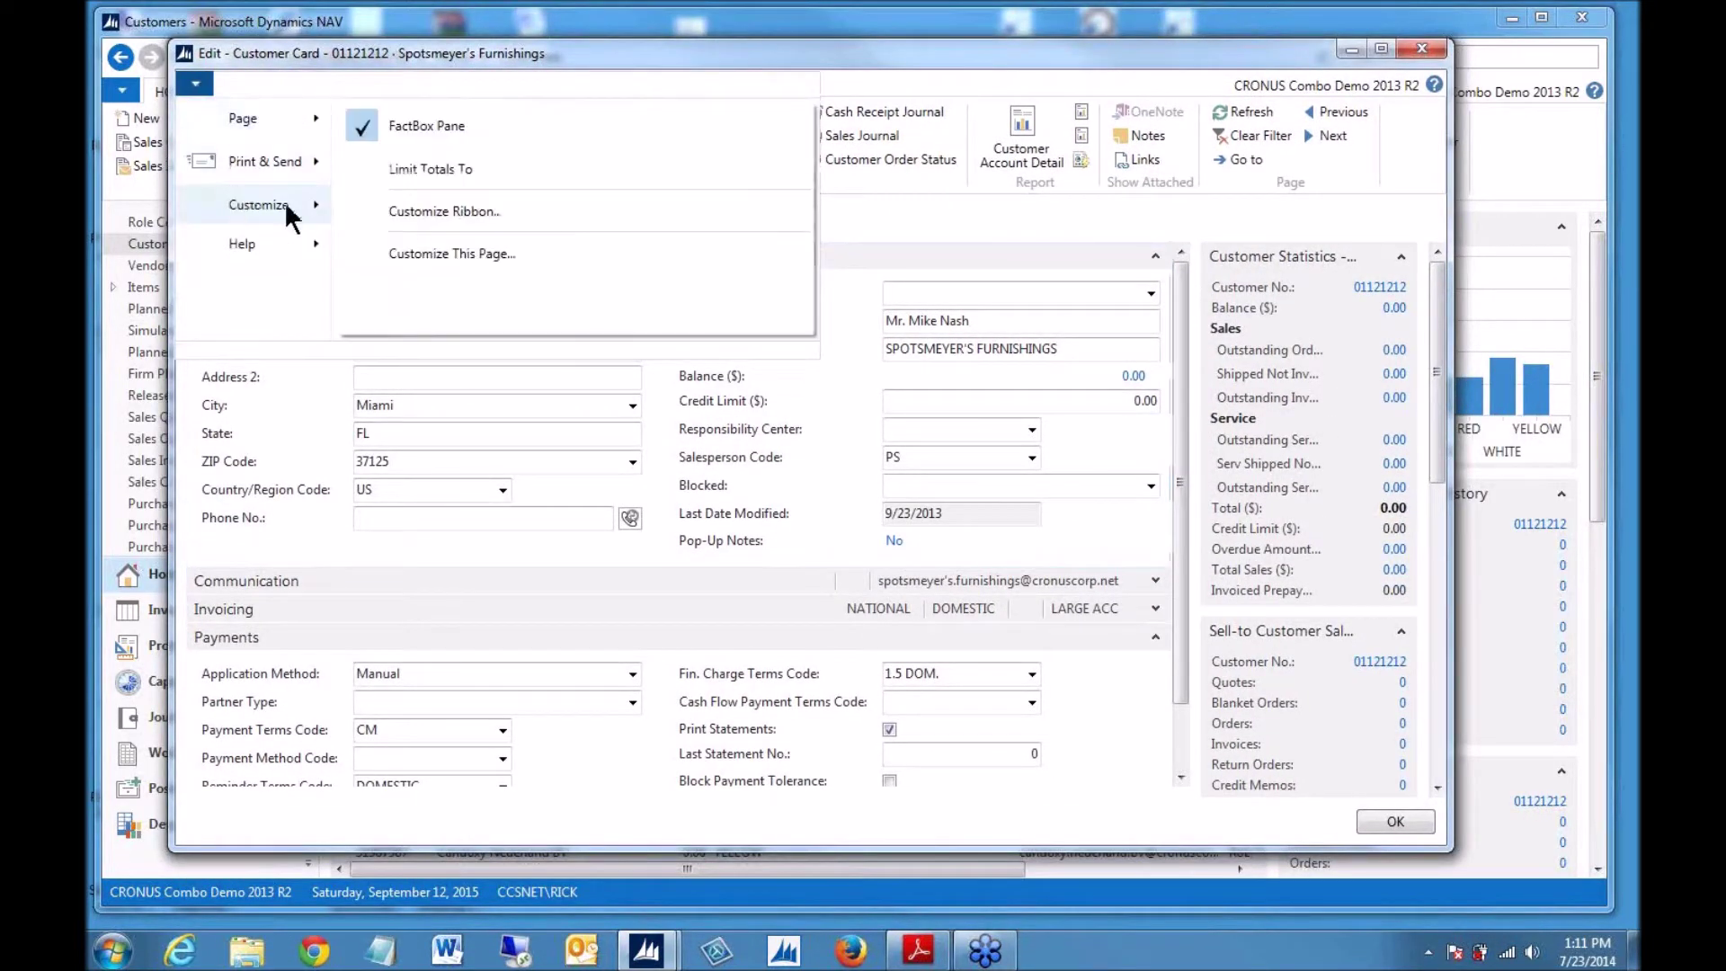
left_click(441, 257)
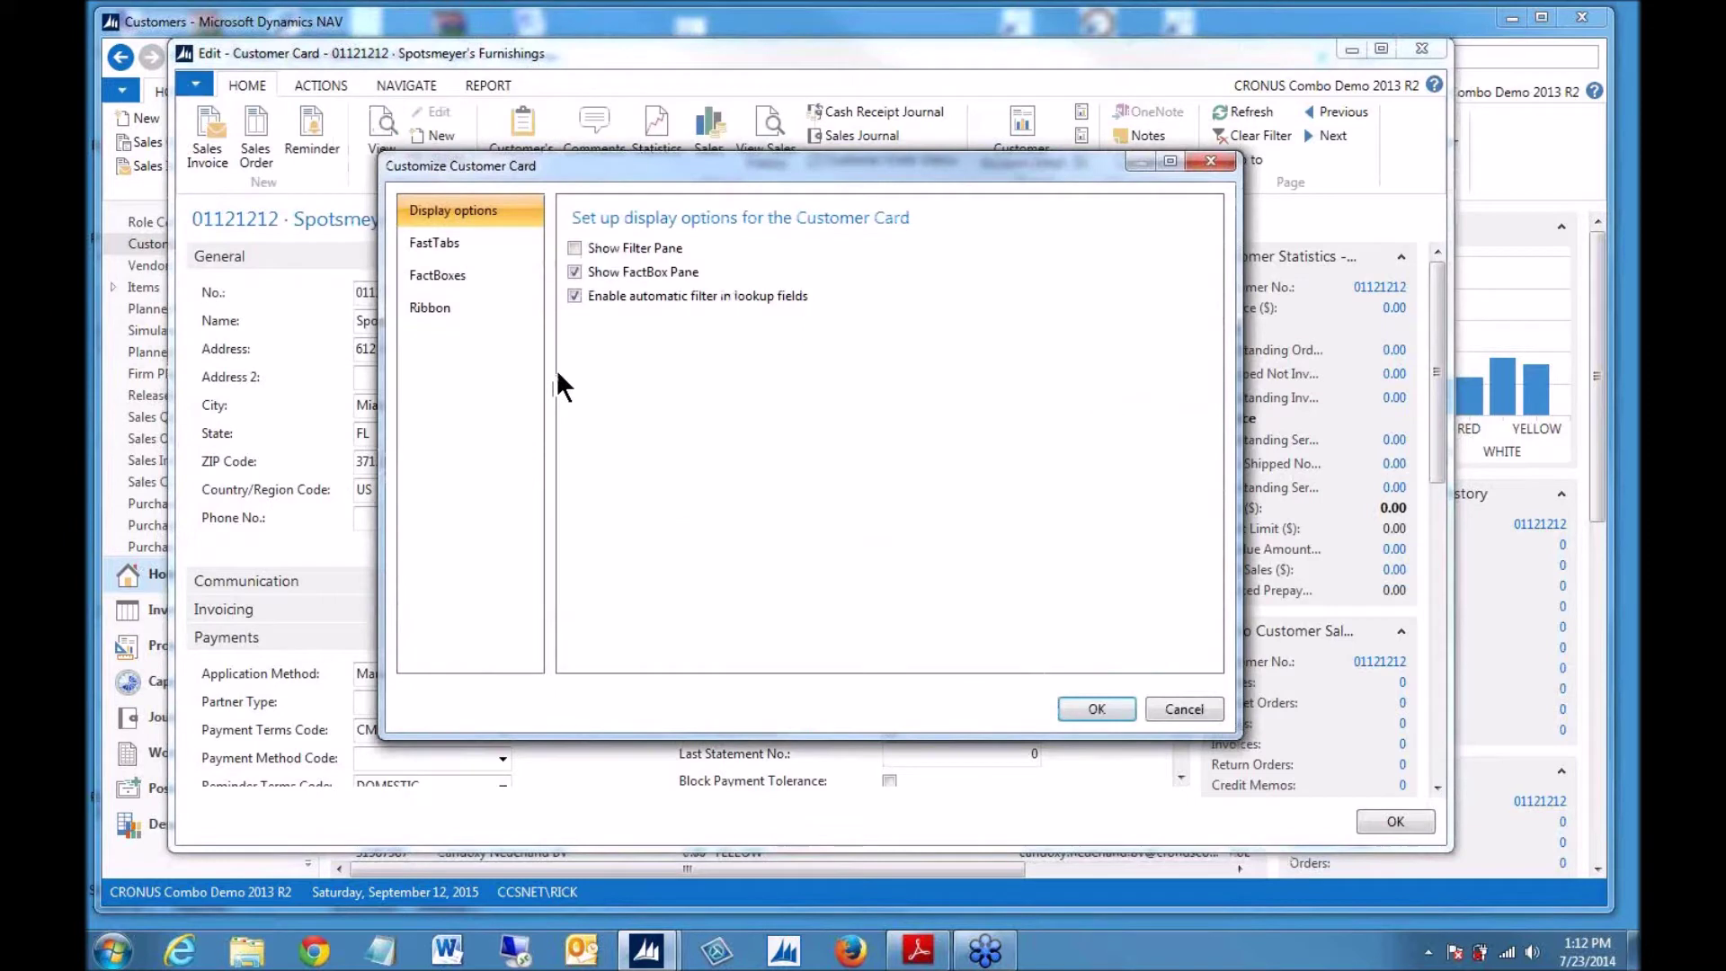
left_click(456, 283)
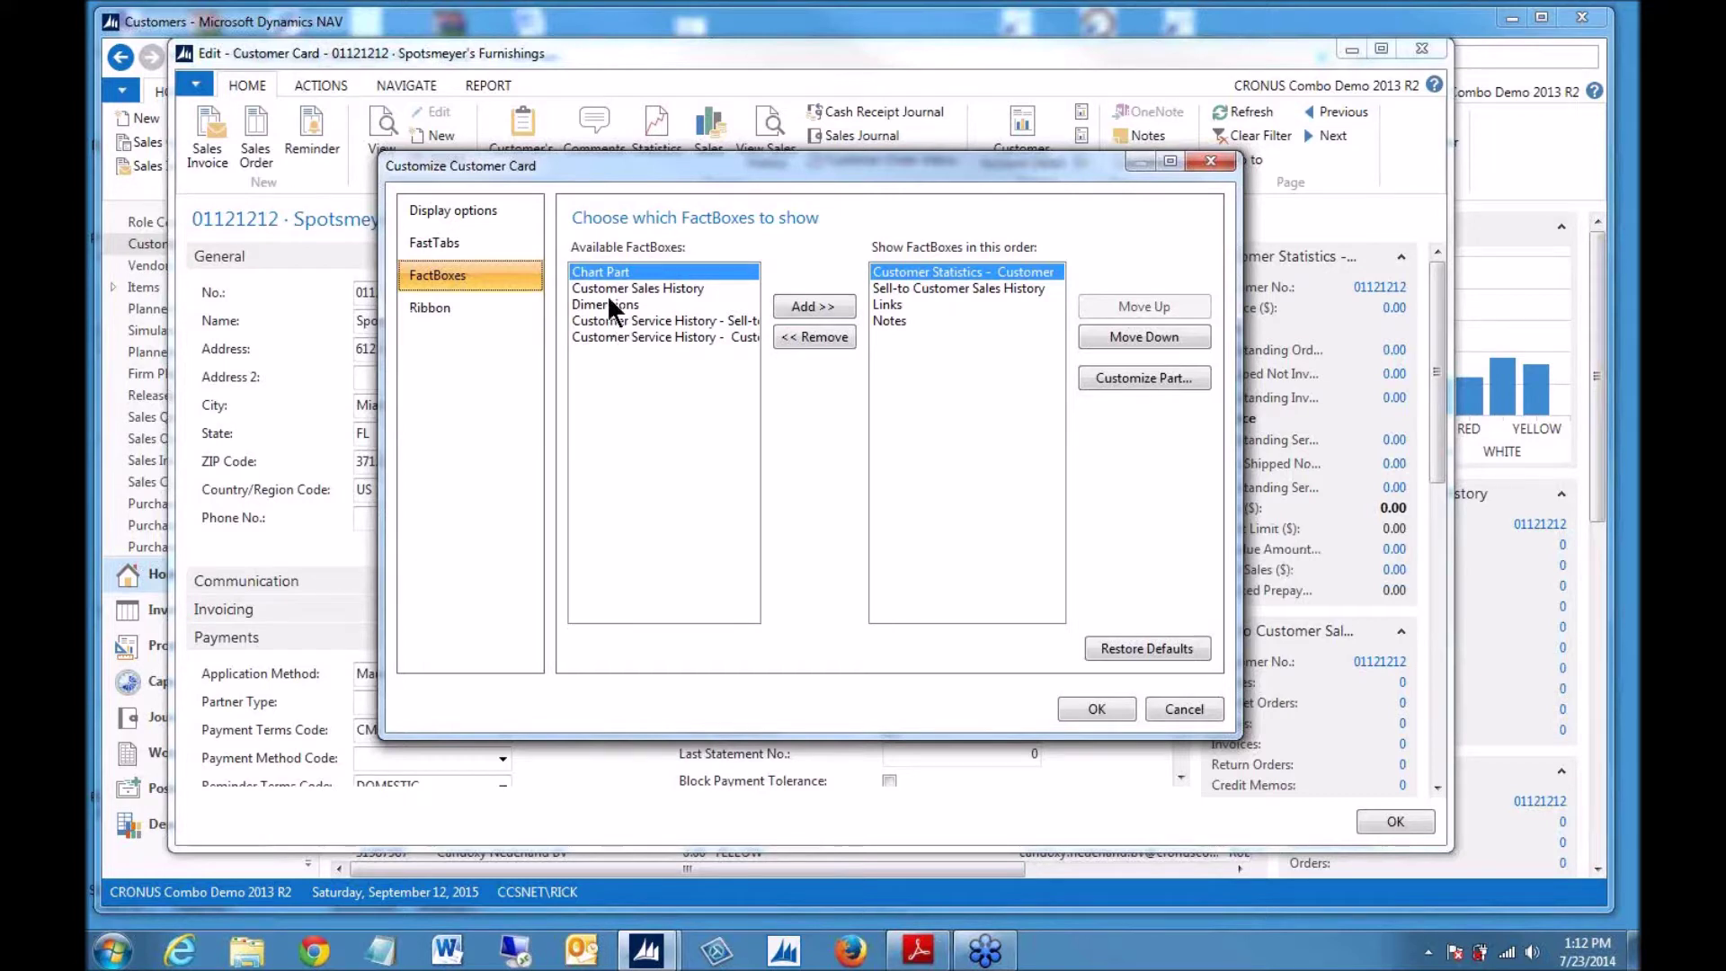
left_click(805, 316)
- Assign the Customers per Salesperson chart (T18-01) to the new chart part
left_click(1104, 381)
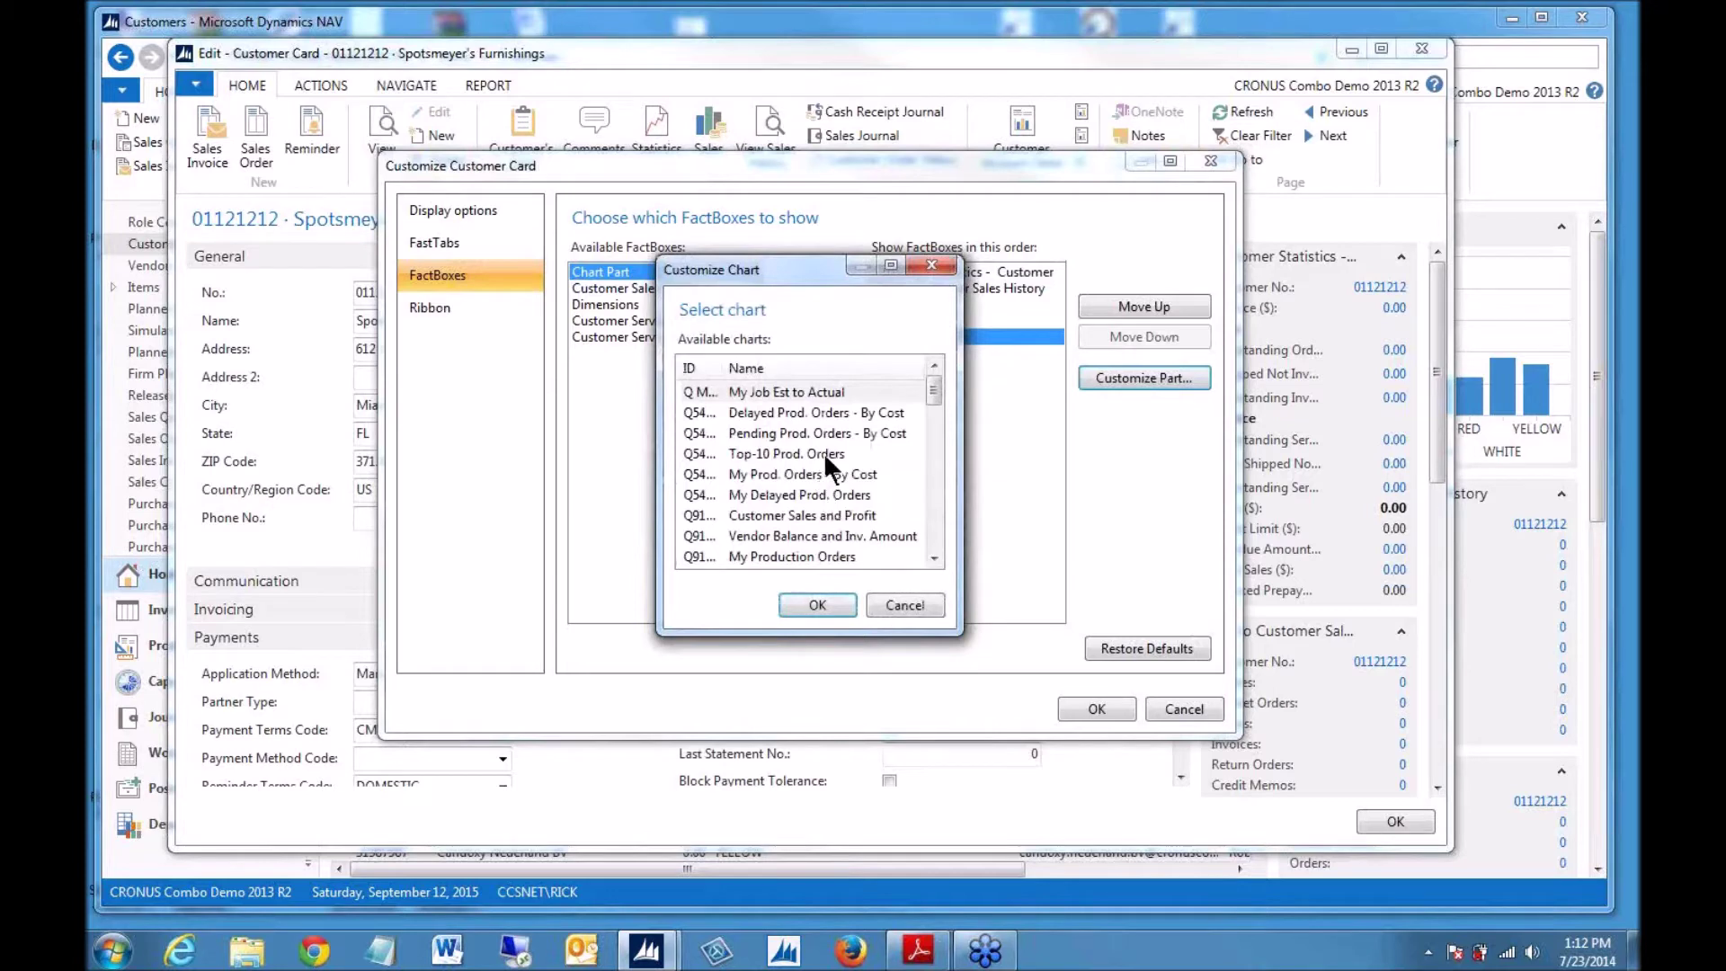
left_click_drag(658, 259, 445, 124)
left_click_drag(512, 235, 566, 236)
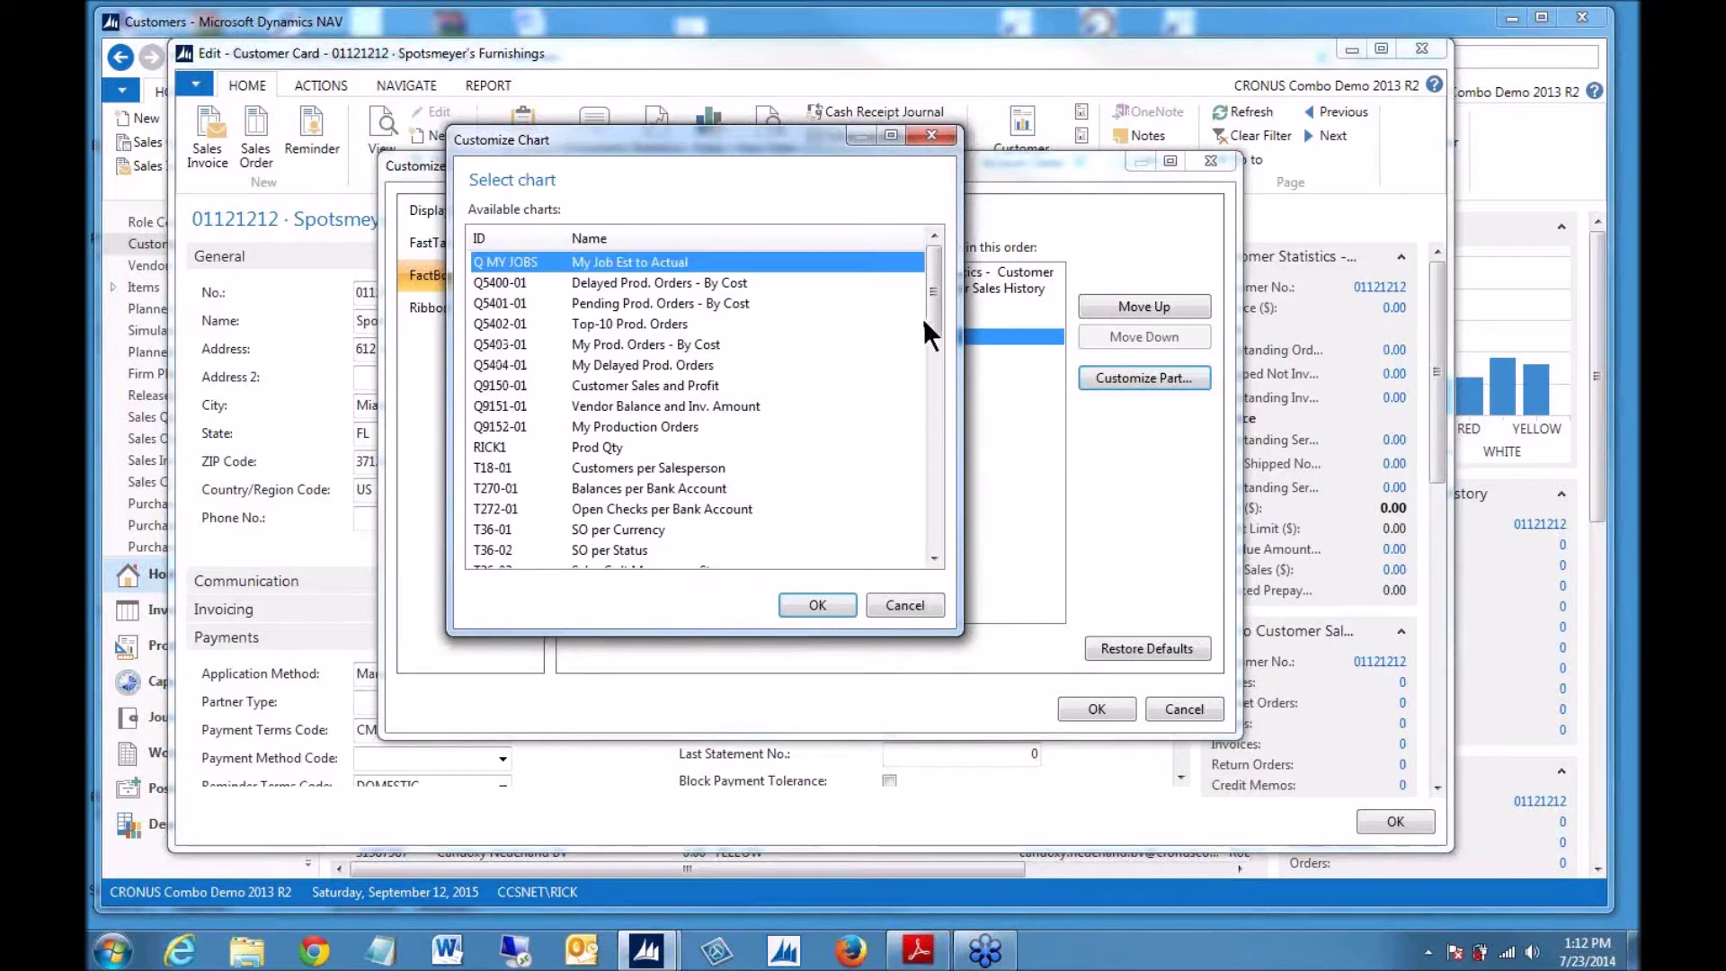
left_click_drag(935, 313, 941, 341)
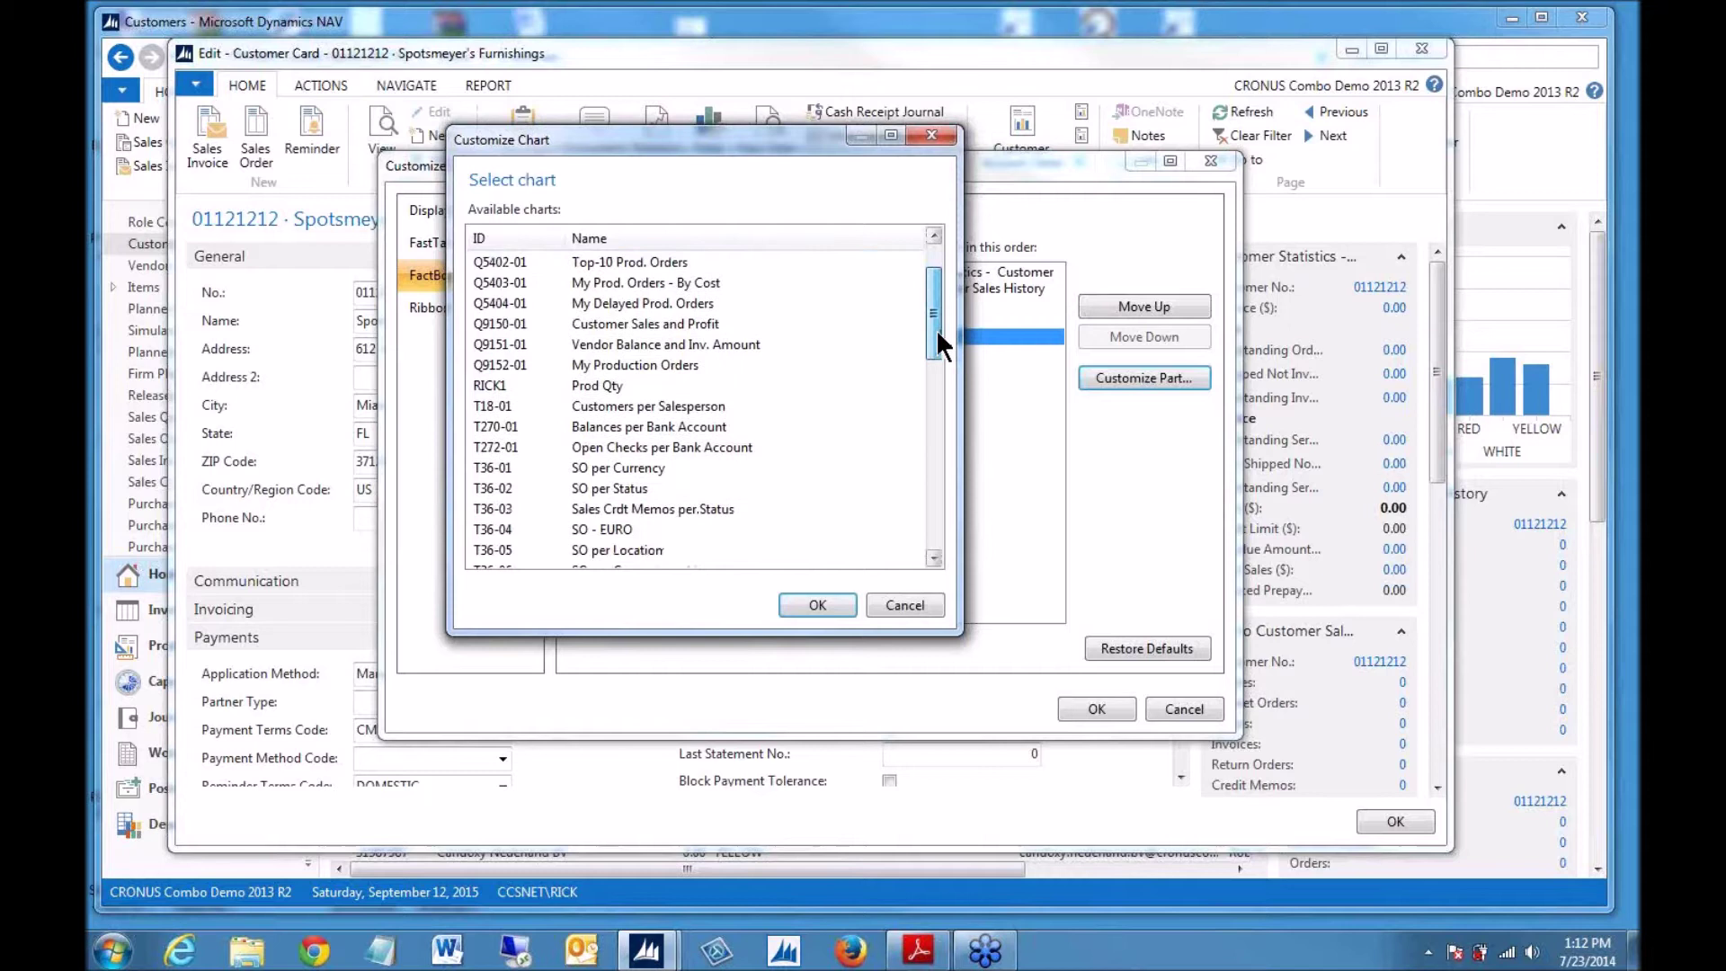
left_click_drag(935, 315, 936, 339)
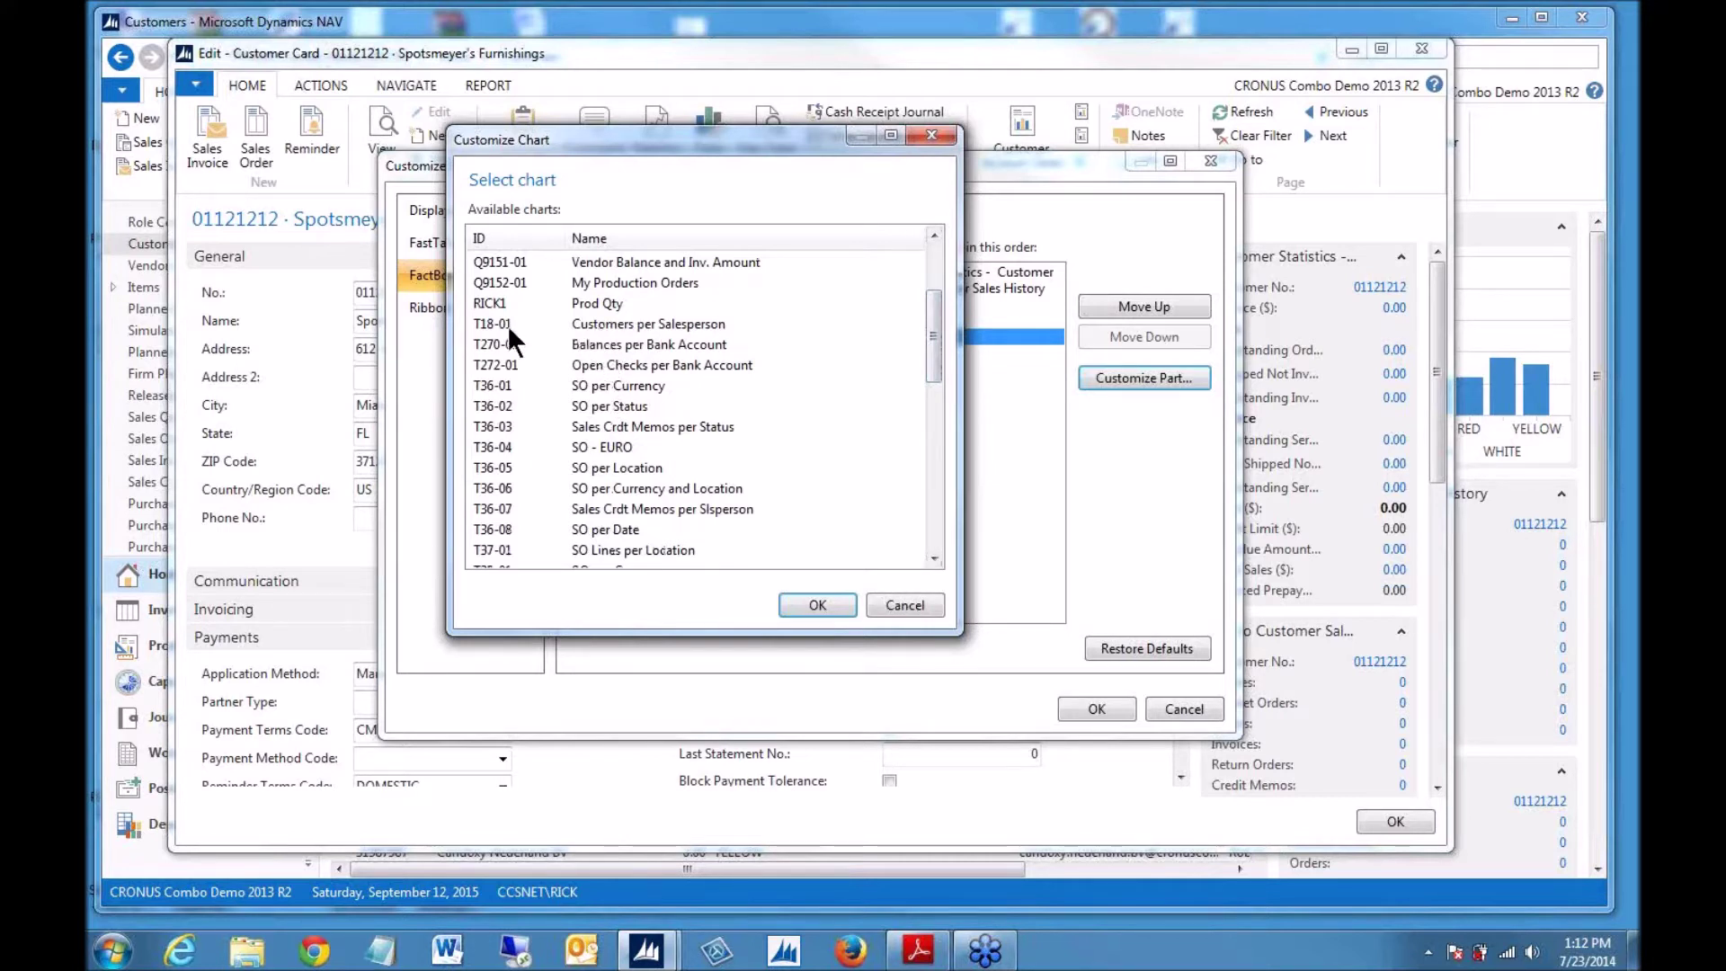
left_click(622, 325)
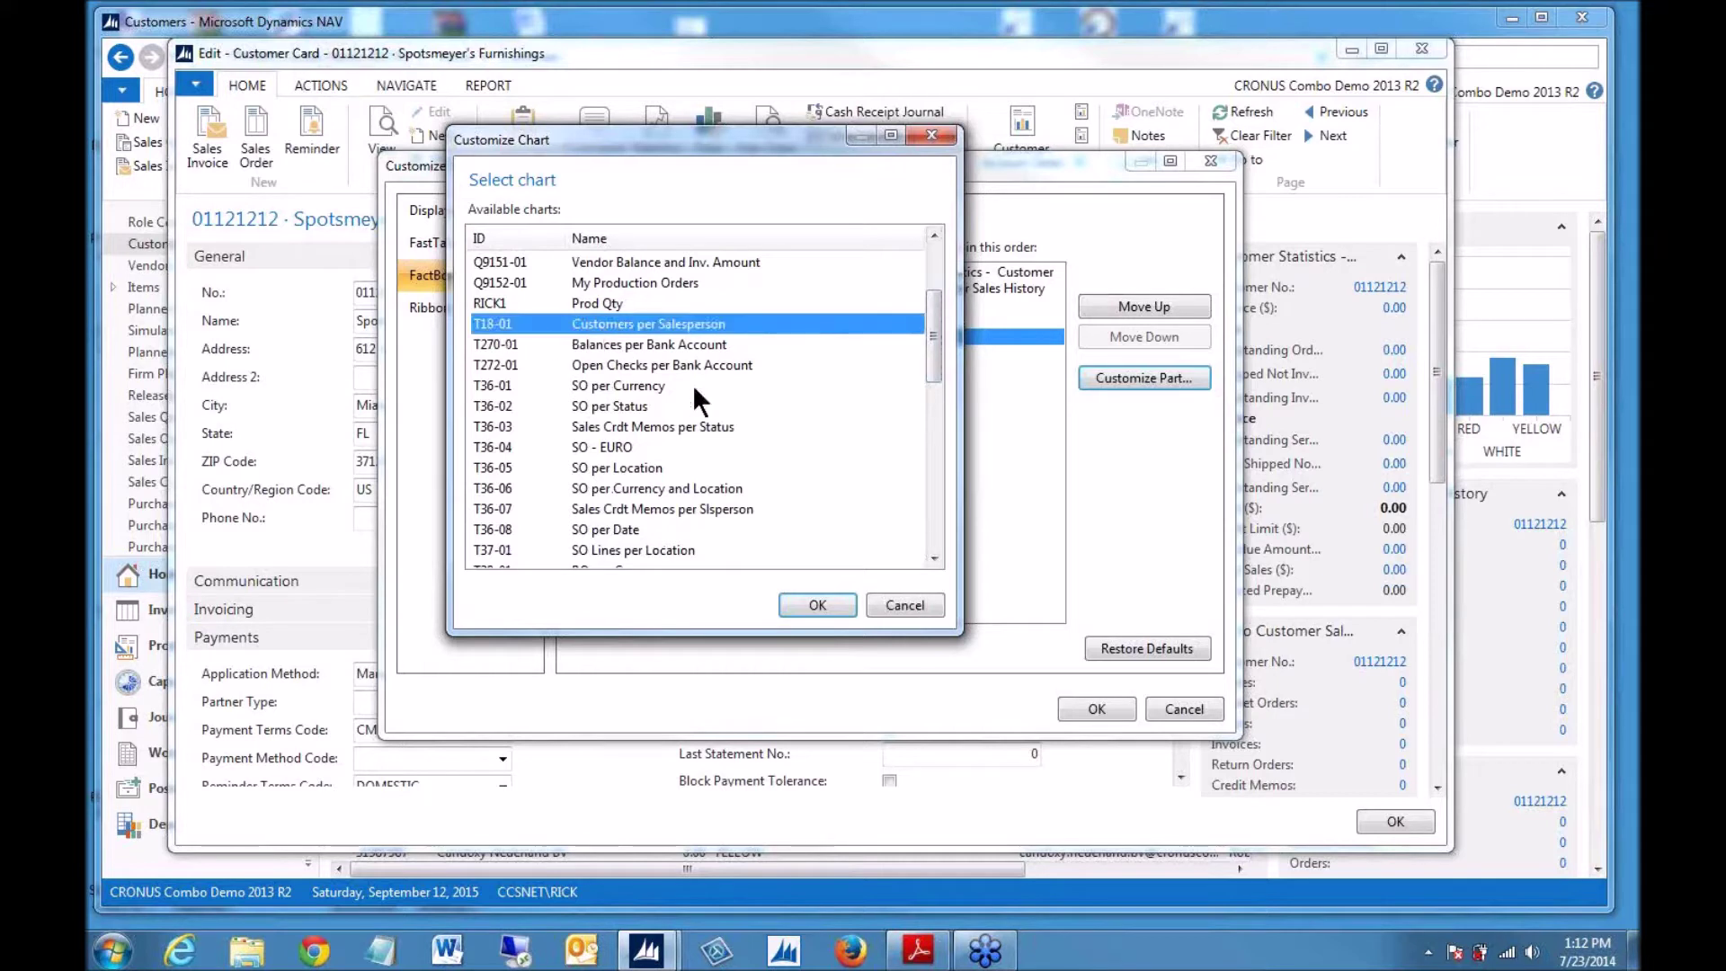
left_click(804, 605)
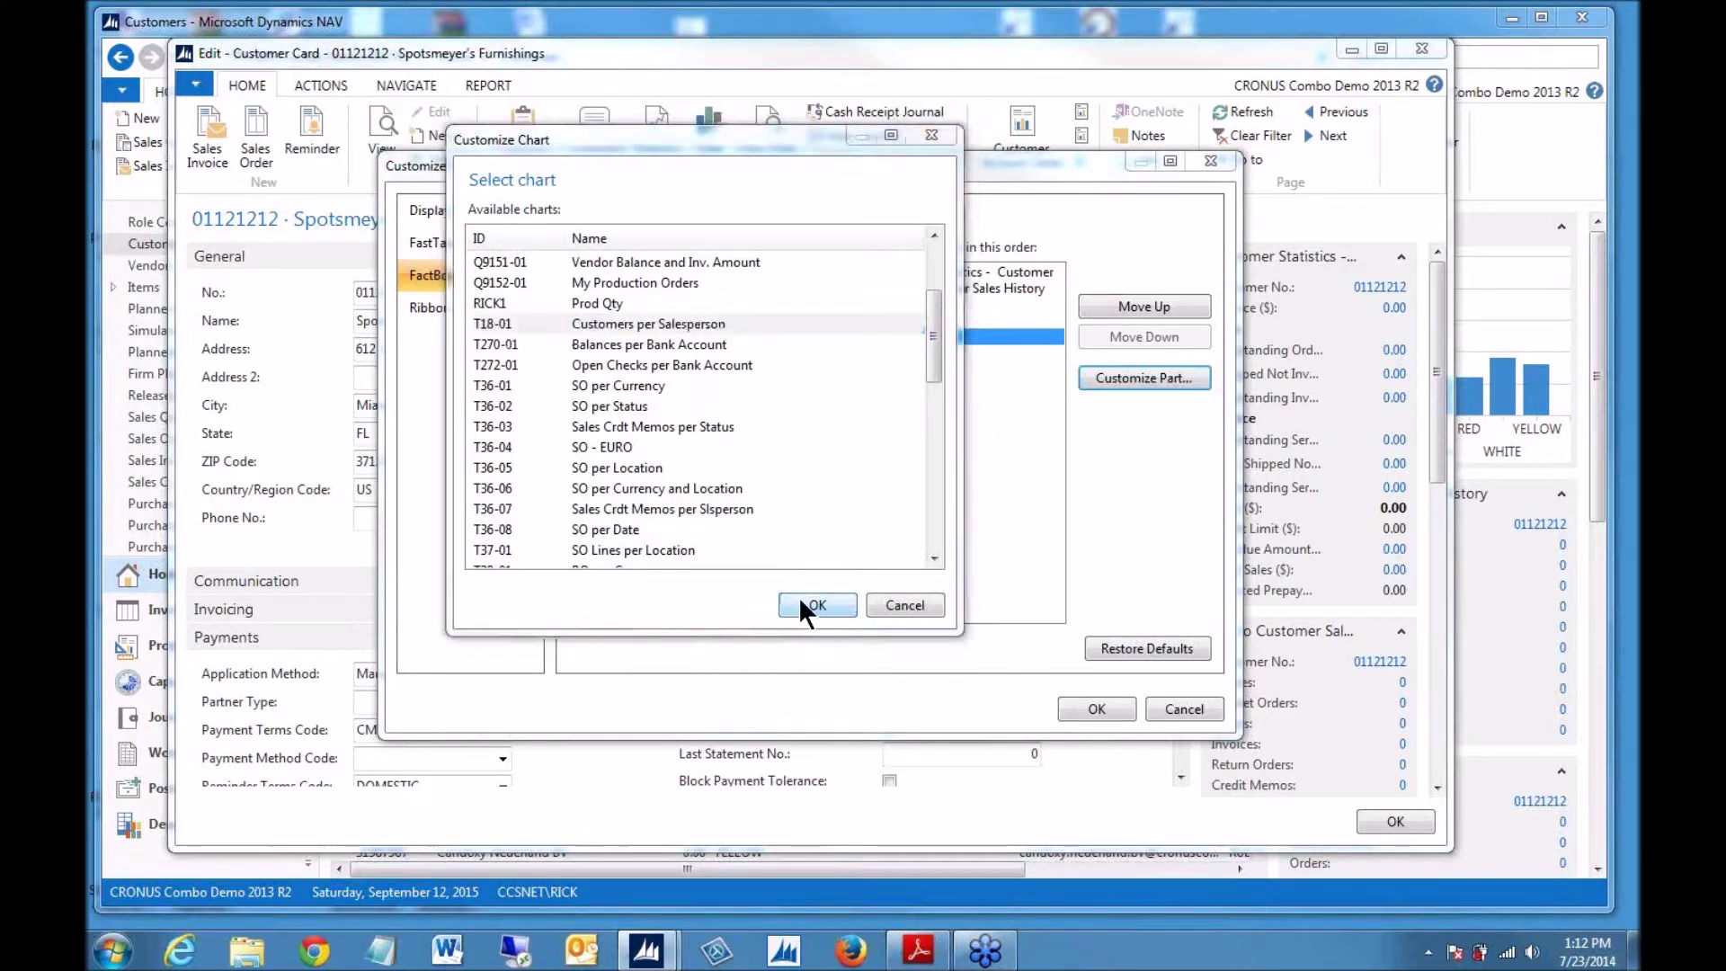
- Move the Customers per Salesperson chart to first place among the FactBoxes and apply the card customization
left_click(1144, 307)
left_click(1144, 307)
left_click(1144, 307)
left_click(1144, 308)
left_click(1092, 710)
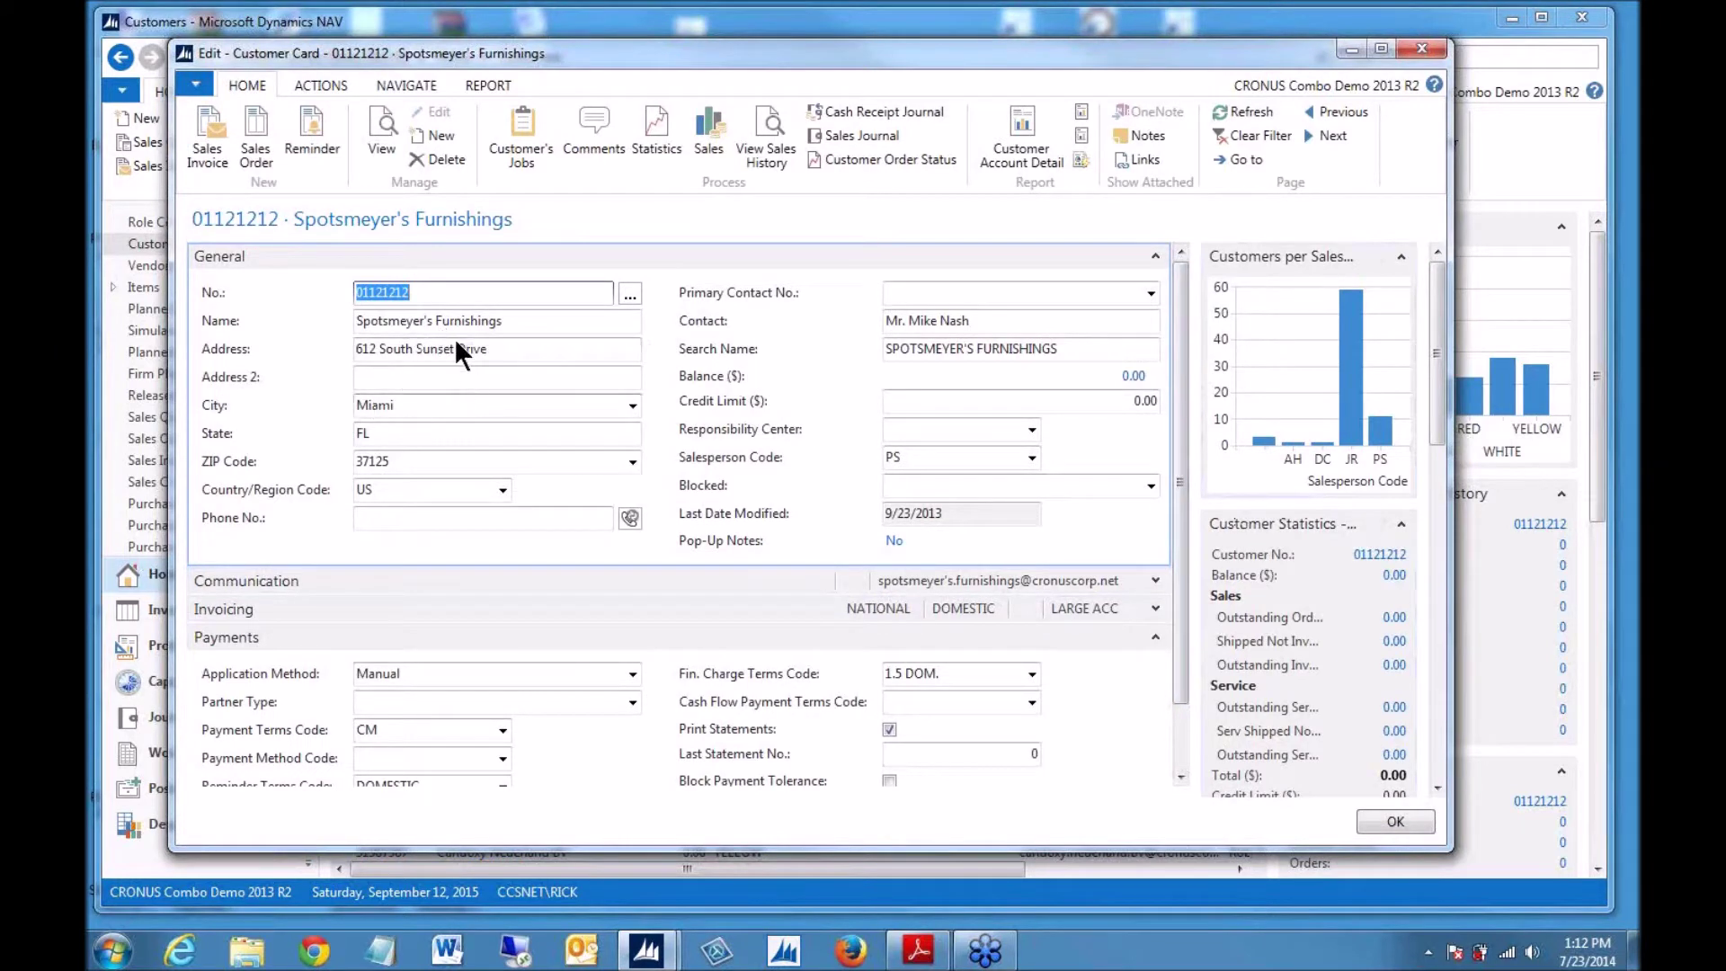
- Widen the customer card window and its FactBox pane, and inspect the bar values of the Customers per Salesperson chart
left_click_drag(1450, 454, 1583, 456)
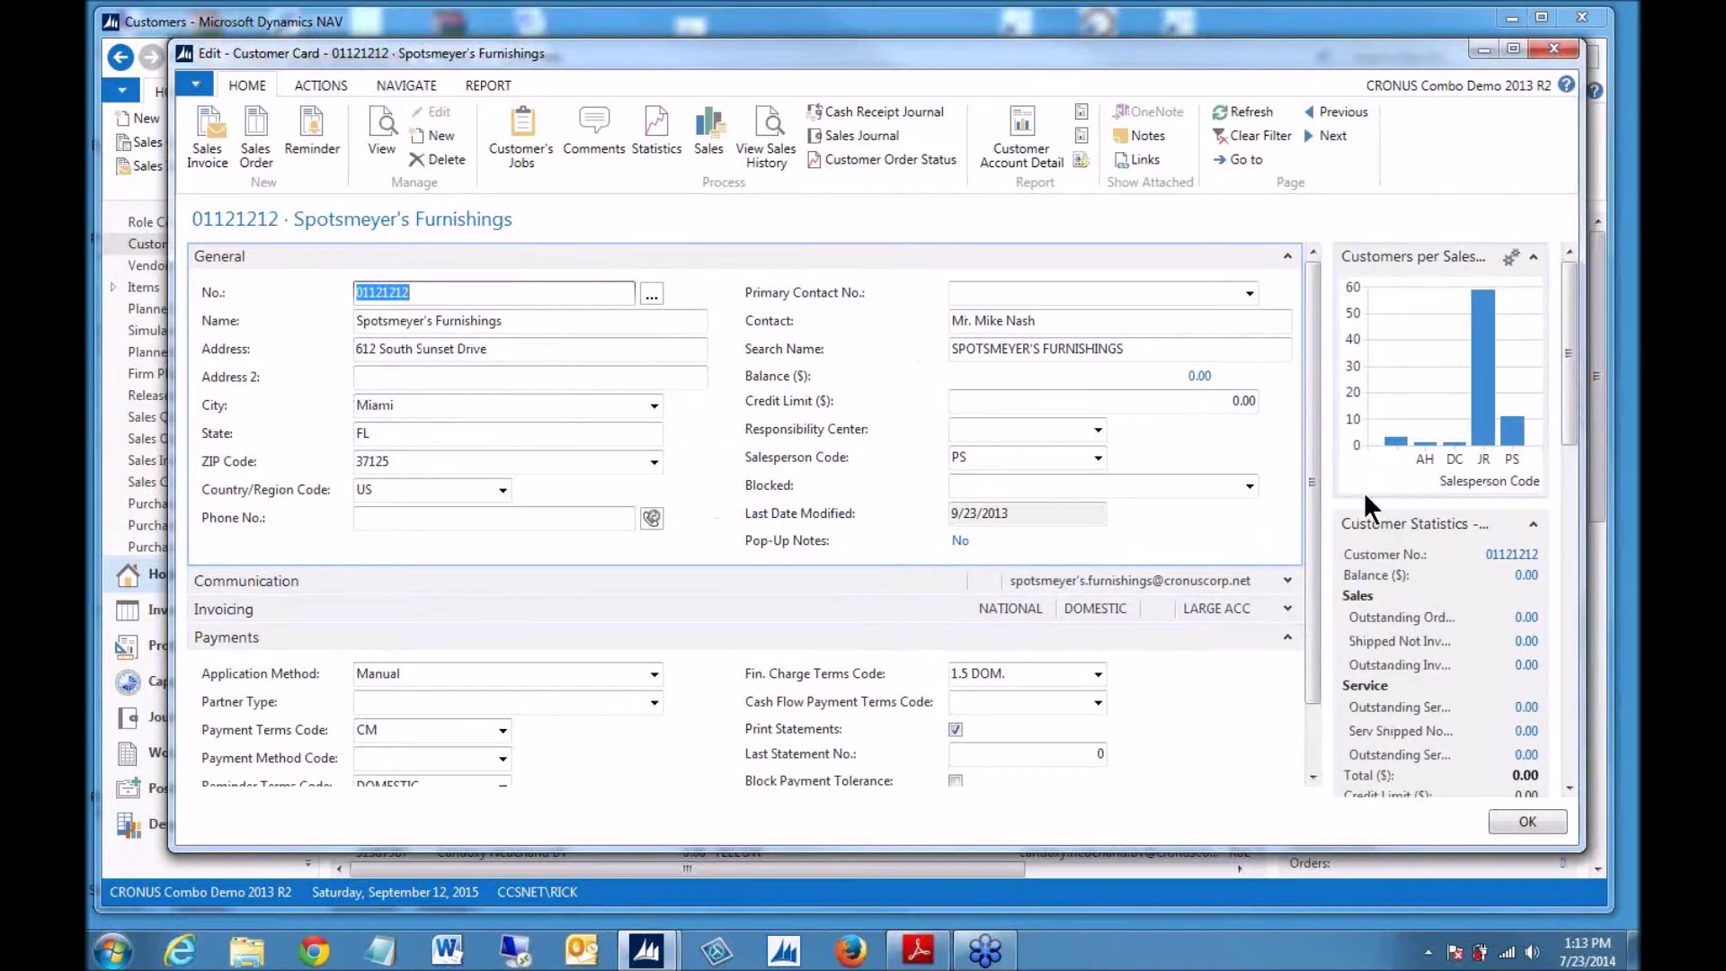
left_click_drag(1322, 509, 1235, 528)
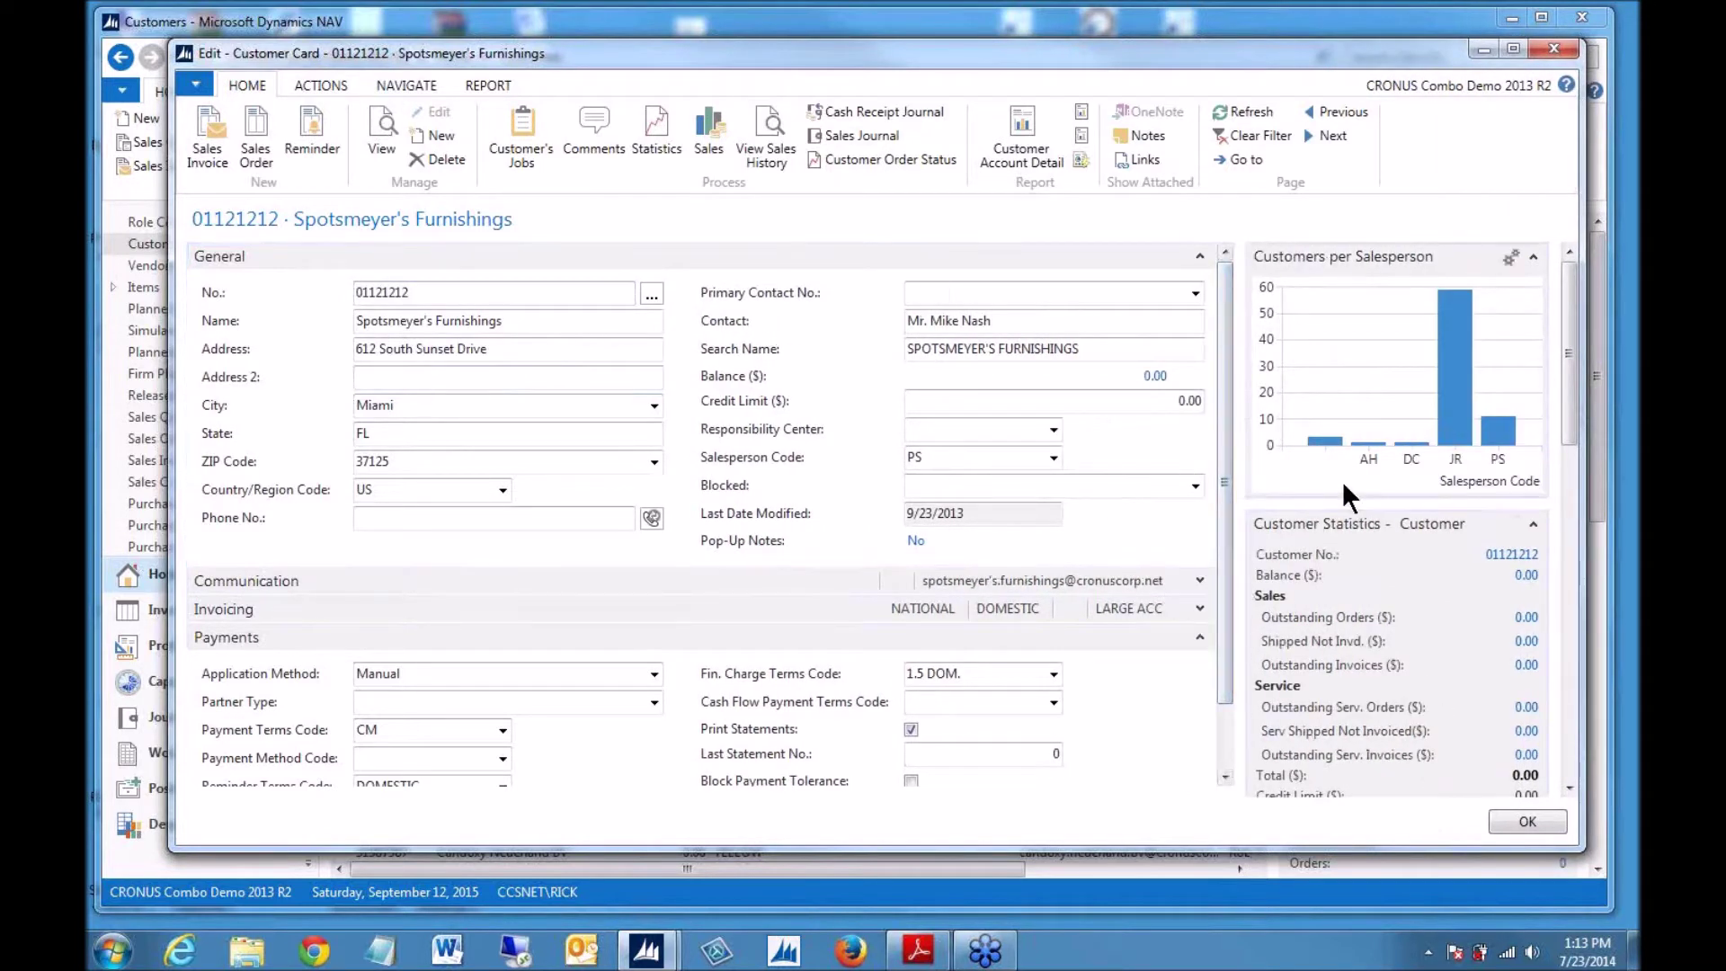
mouse_move(1463, 393)
mouse_move(1452, 365)
mouse_move(1495, 435)
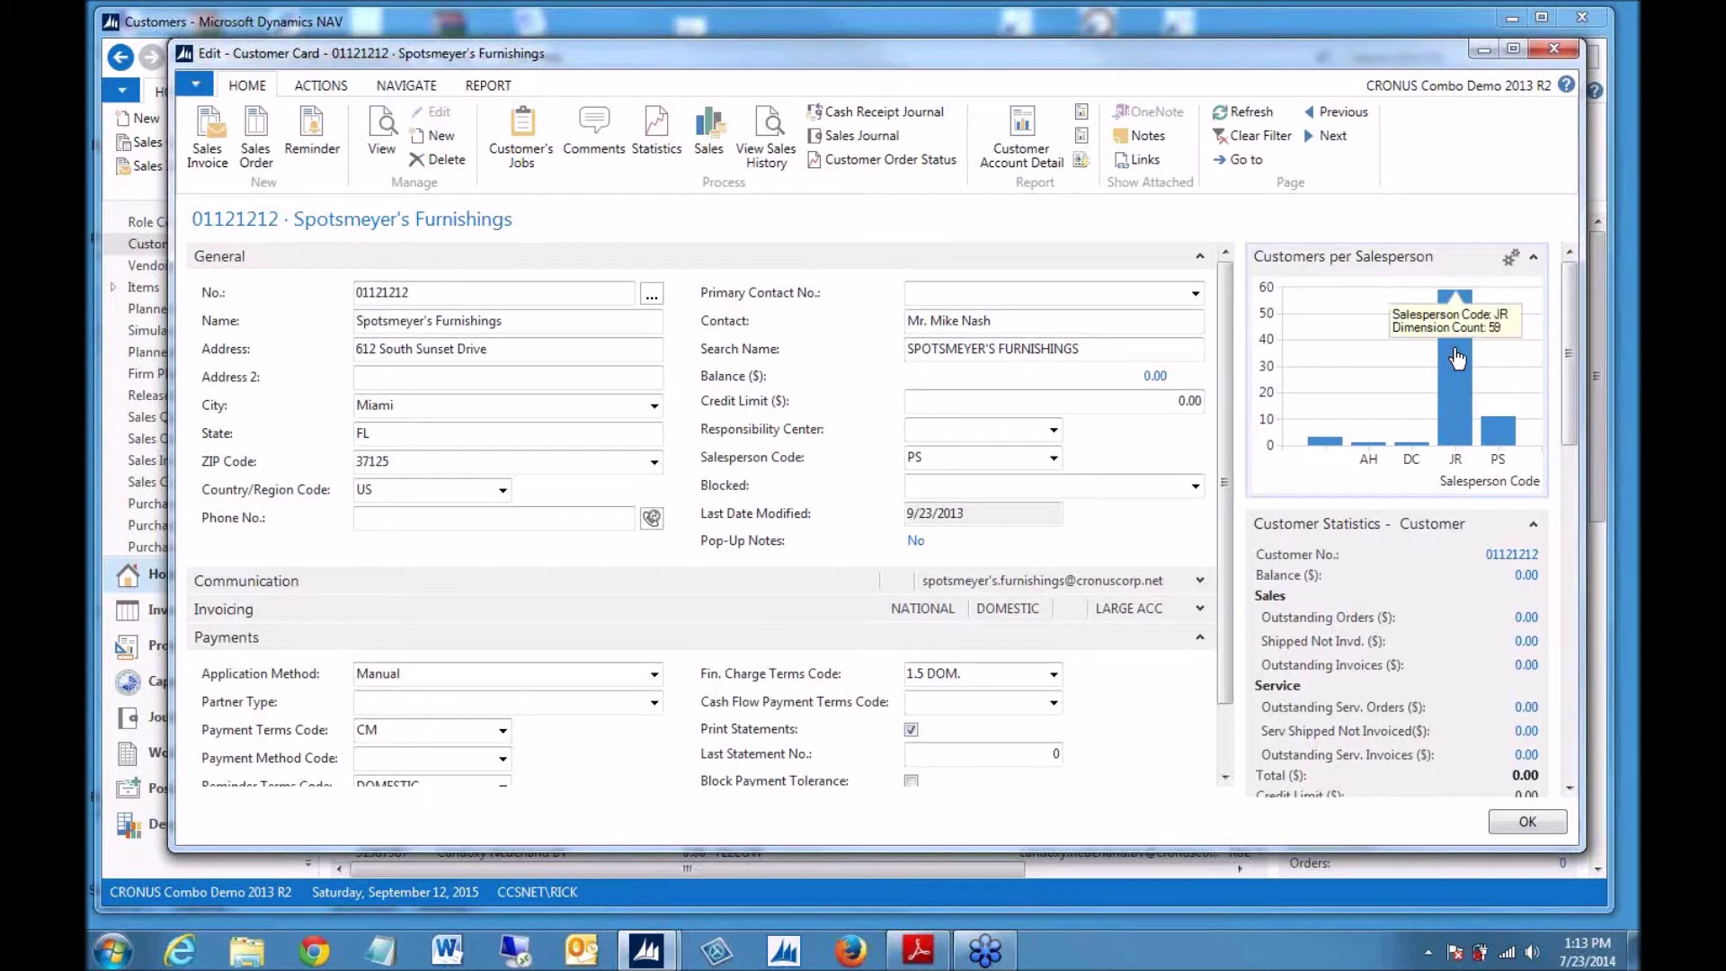
mouse_move(1324, 457)
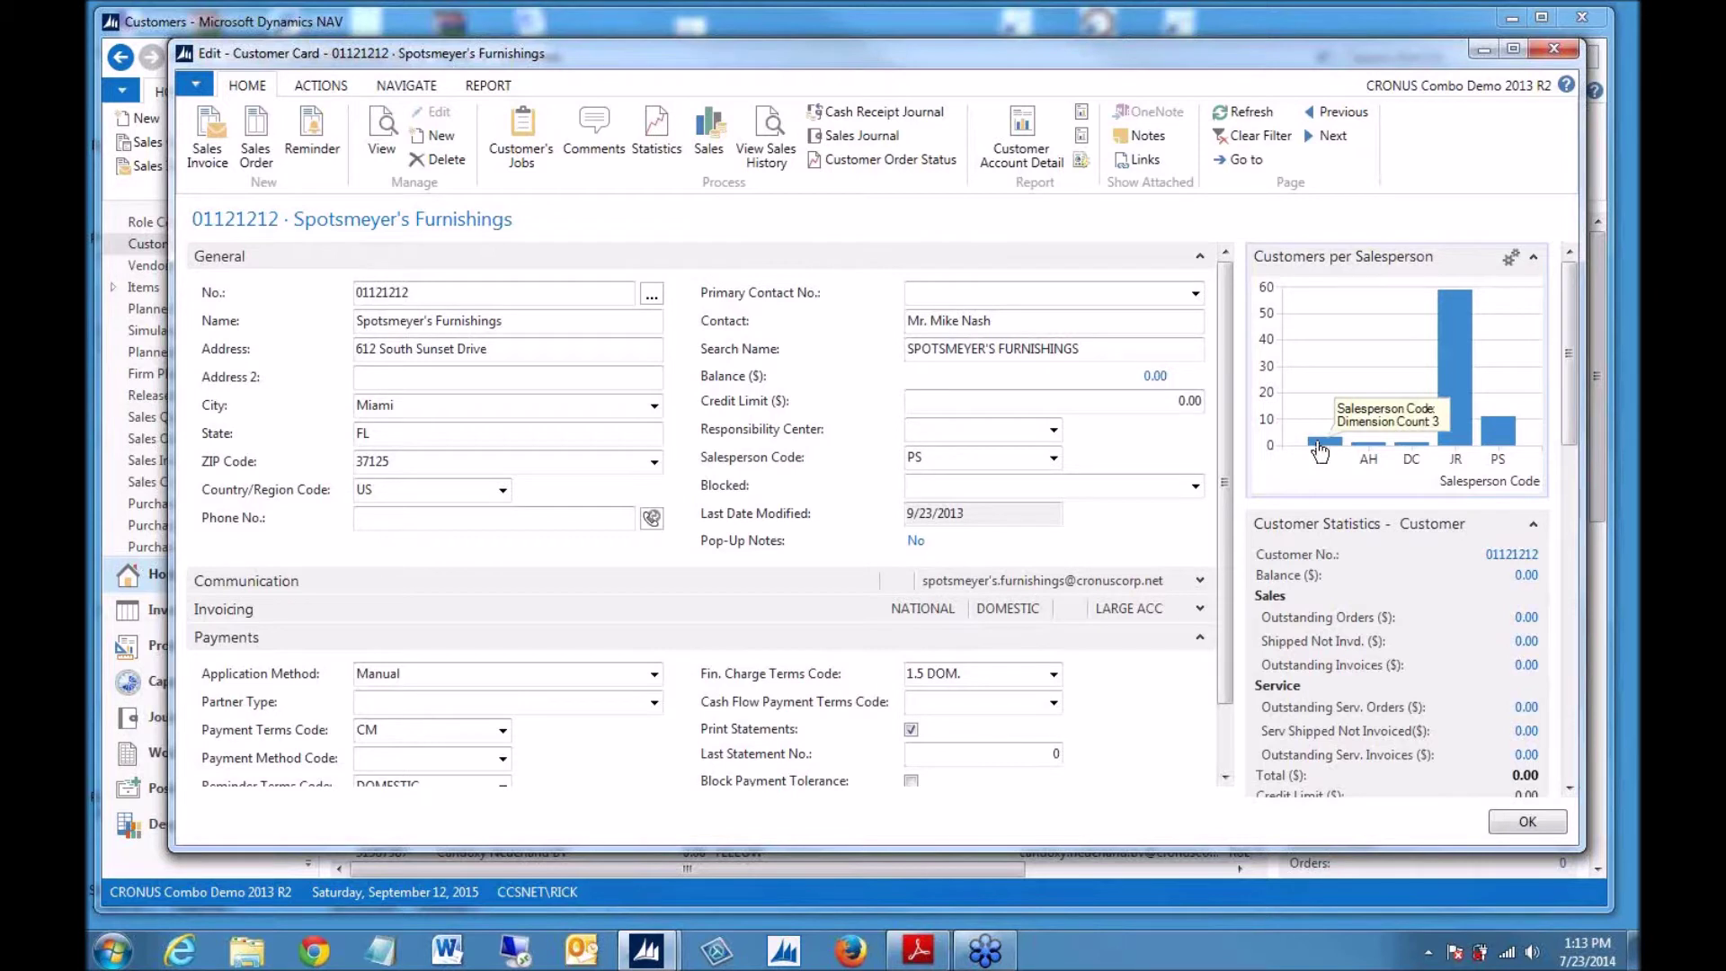
- Switch to the study guide in Adobe Reader, highlight "Mostly on R/C and List Pages", and close both the guide and the customer card
left_click(939, 461)
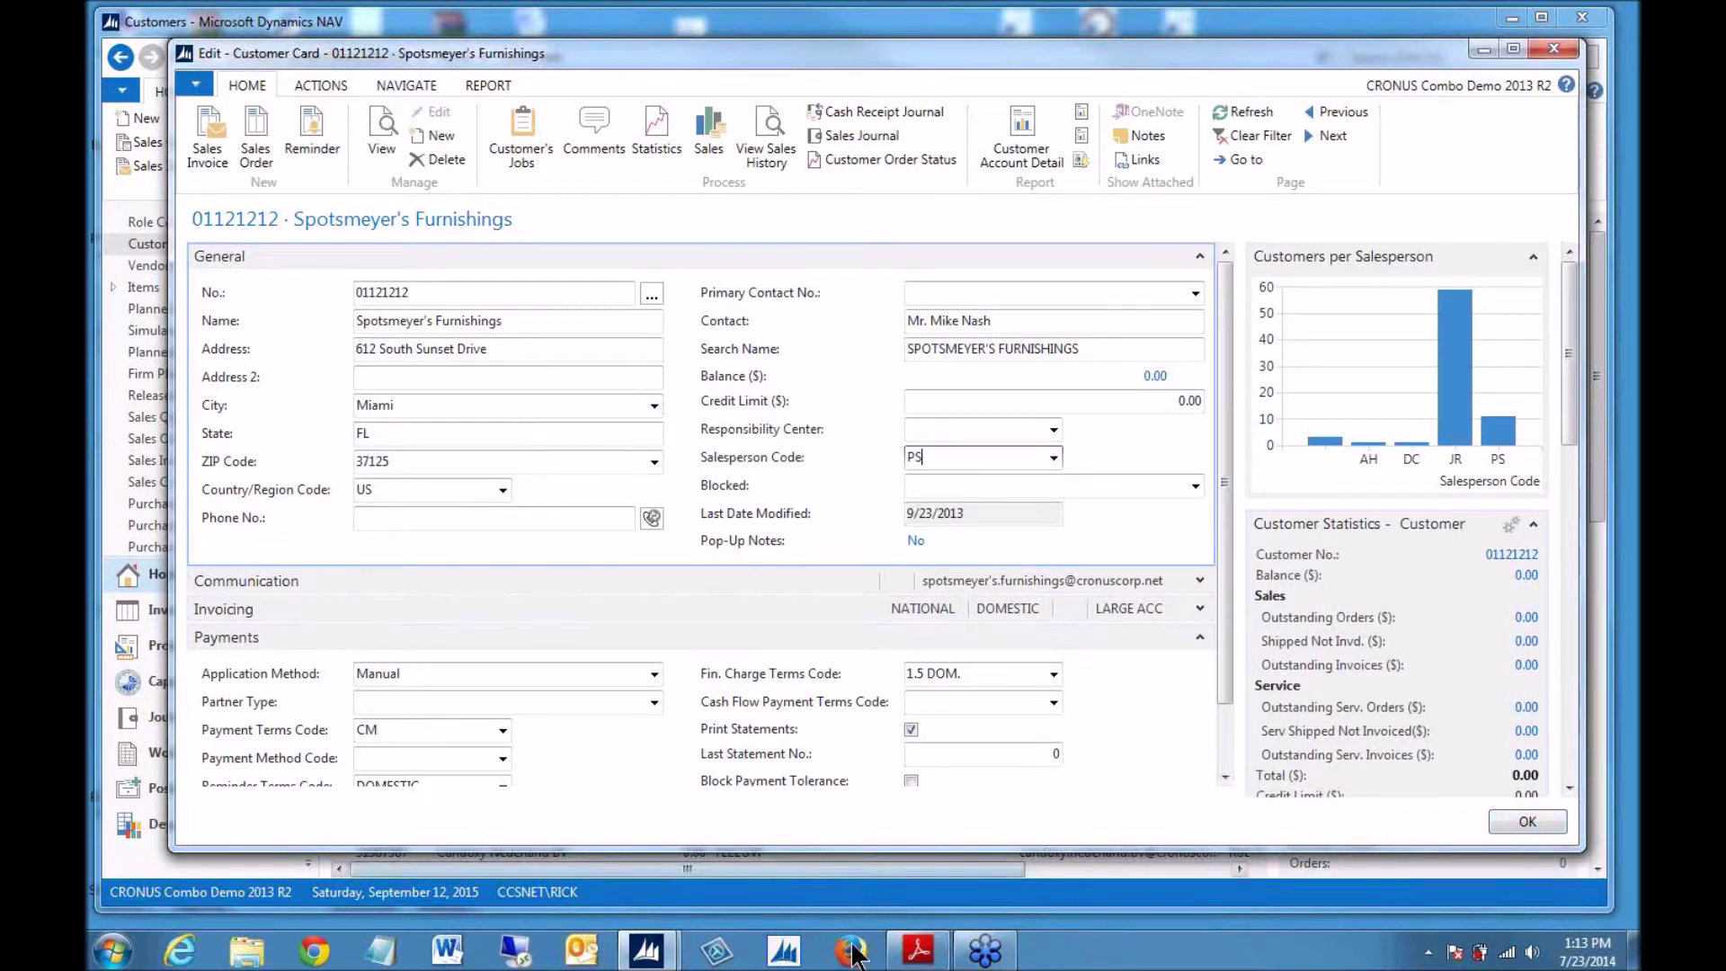
left_click(918, 952)
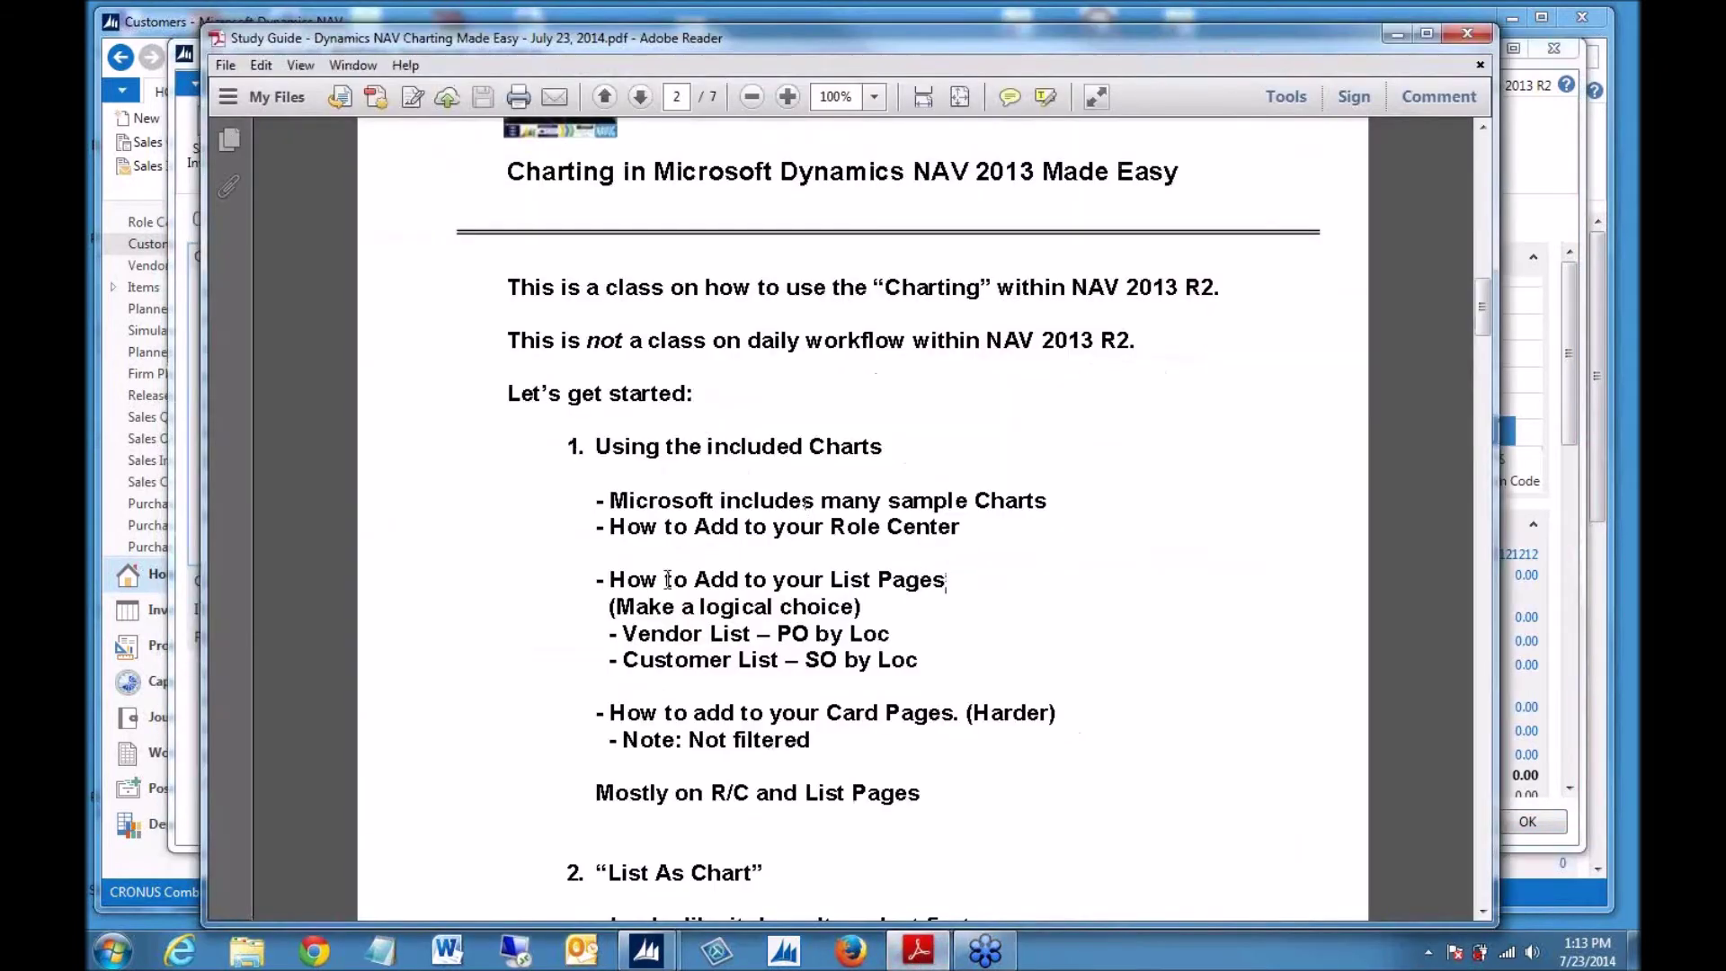
left_click_drag(597, 797, 880, 809)
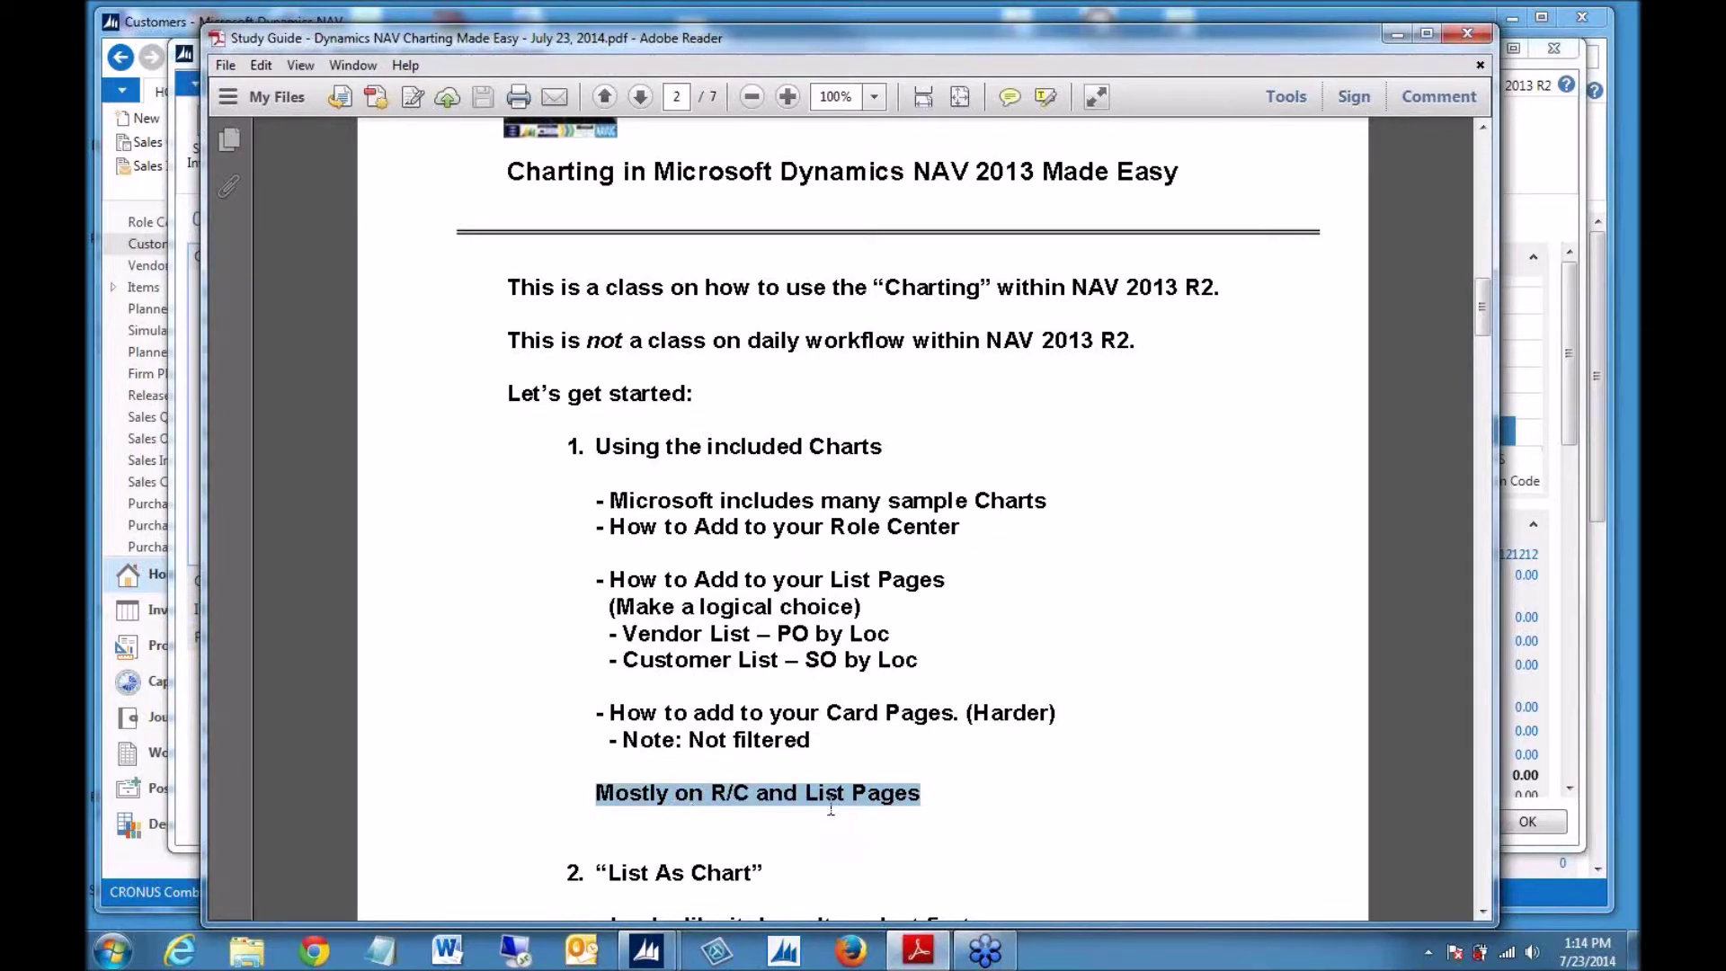
left_click(1465, 34)
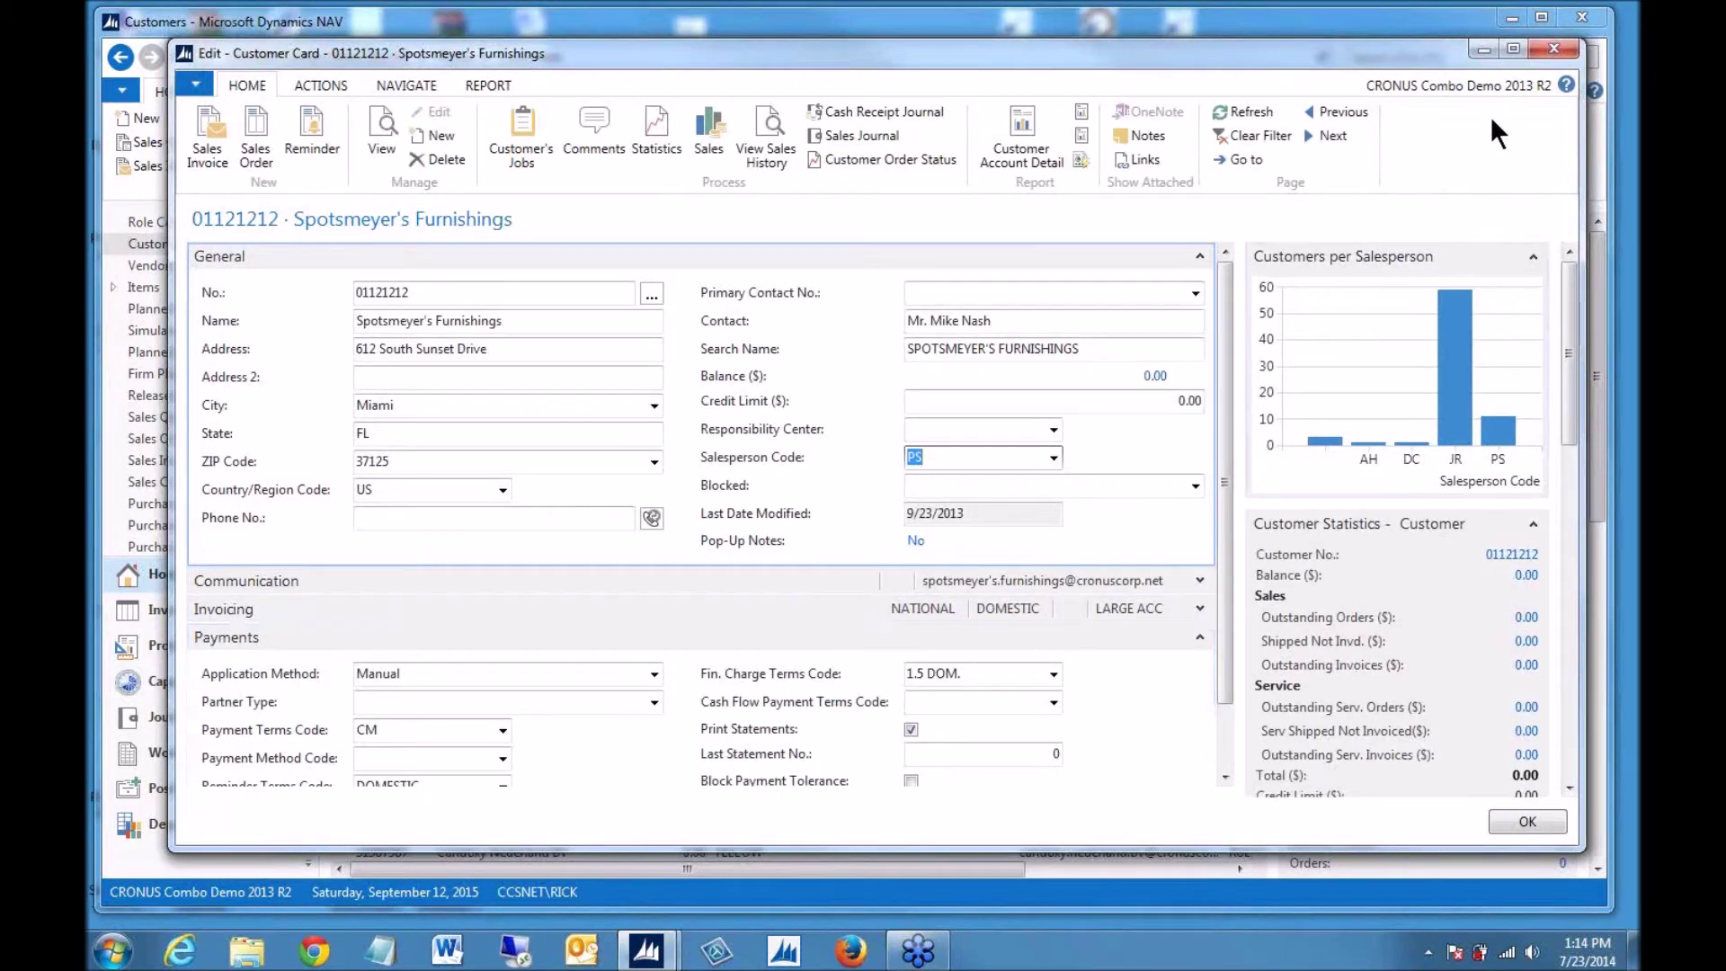
left_click(1552, 49)
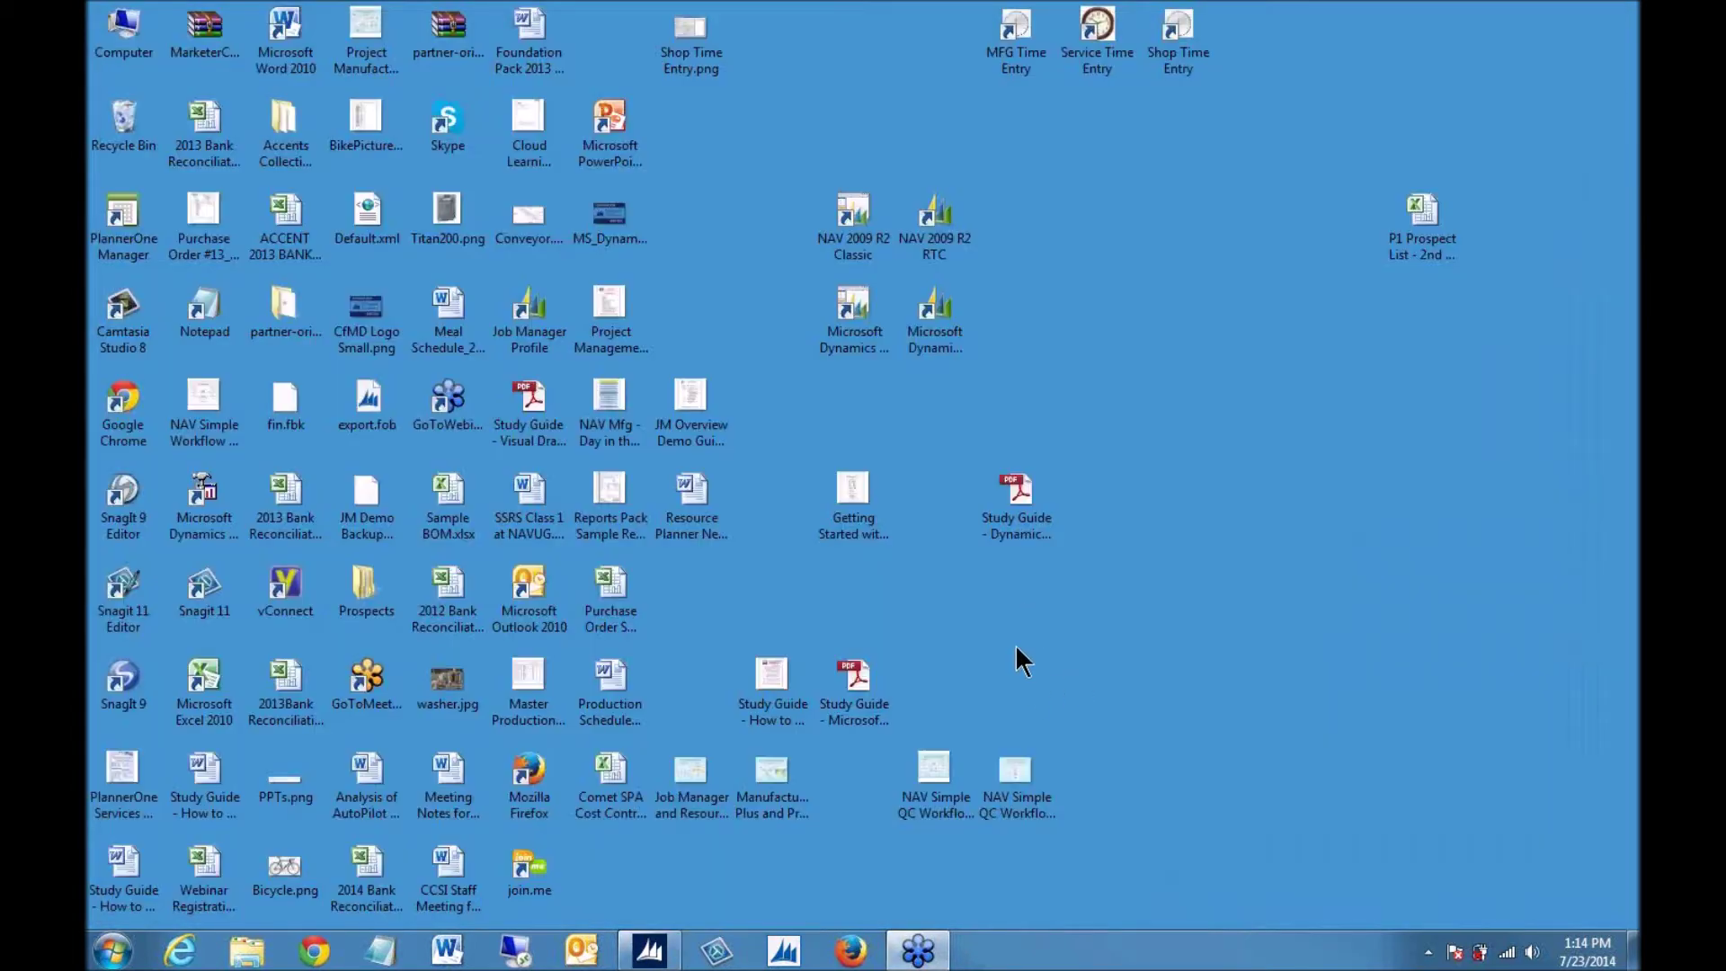
- Reopen the Dynamics NAV charting study guide PDF at 125% zoom and read the "List As Chart" section with its simple Customer List exercise
double_click(1017, 485)
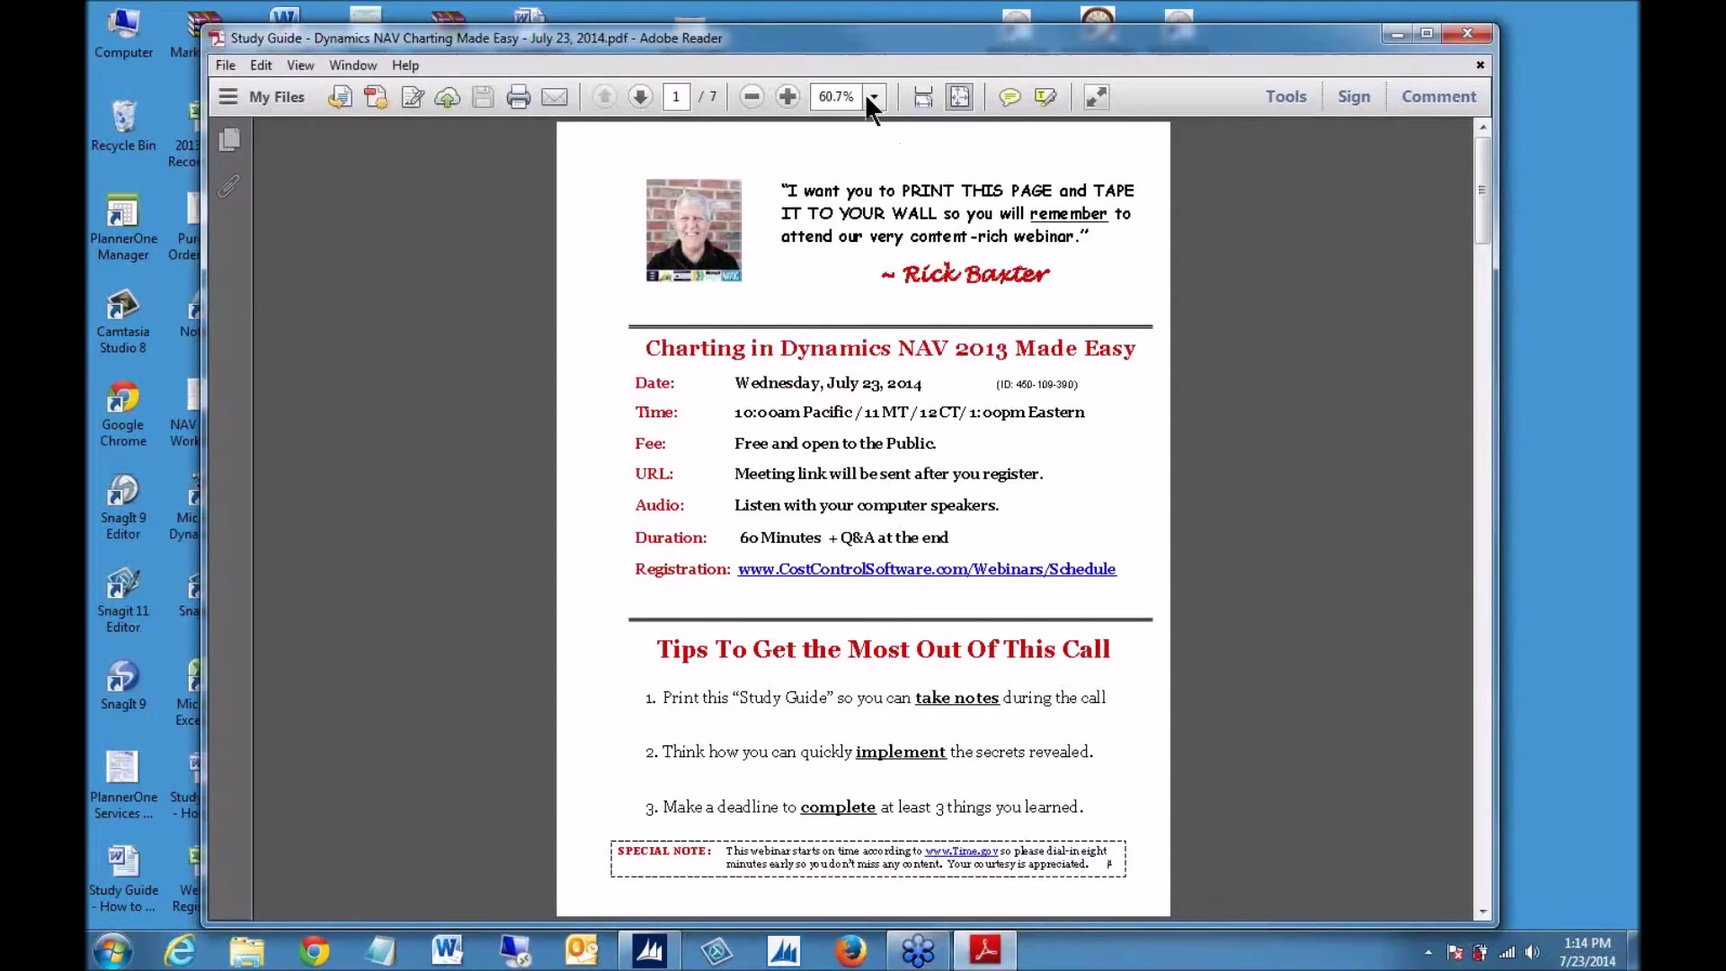
left_click(870, 97)
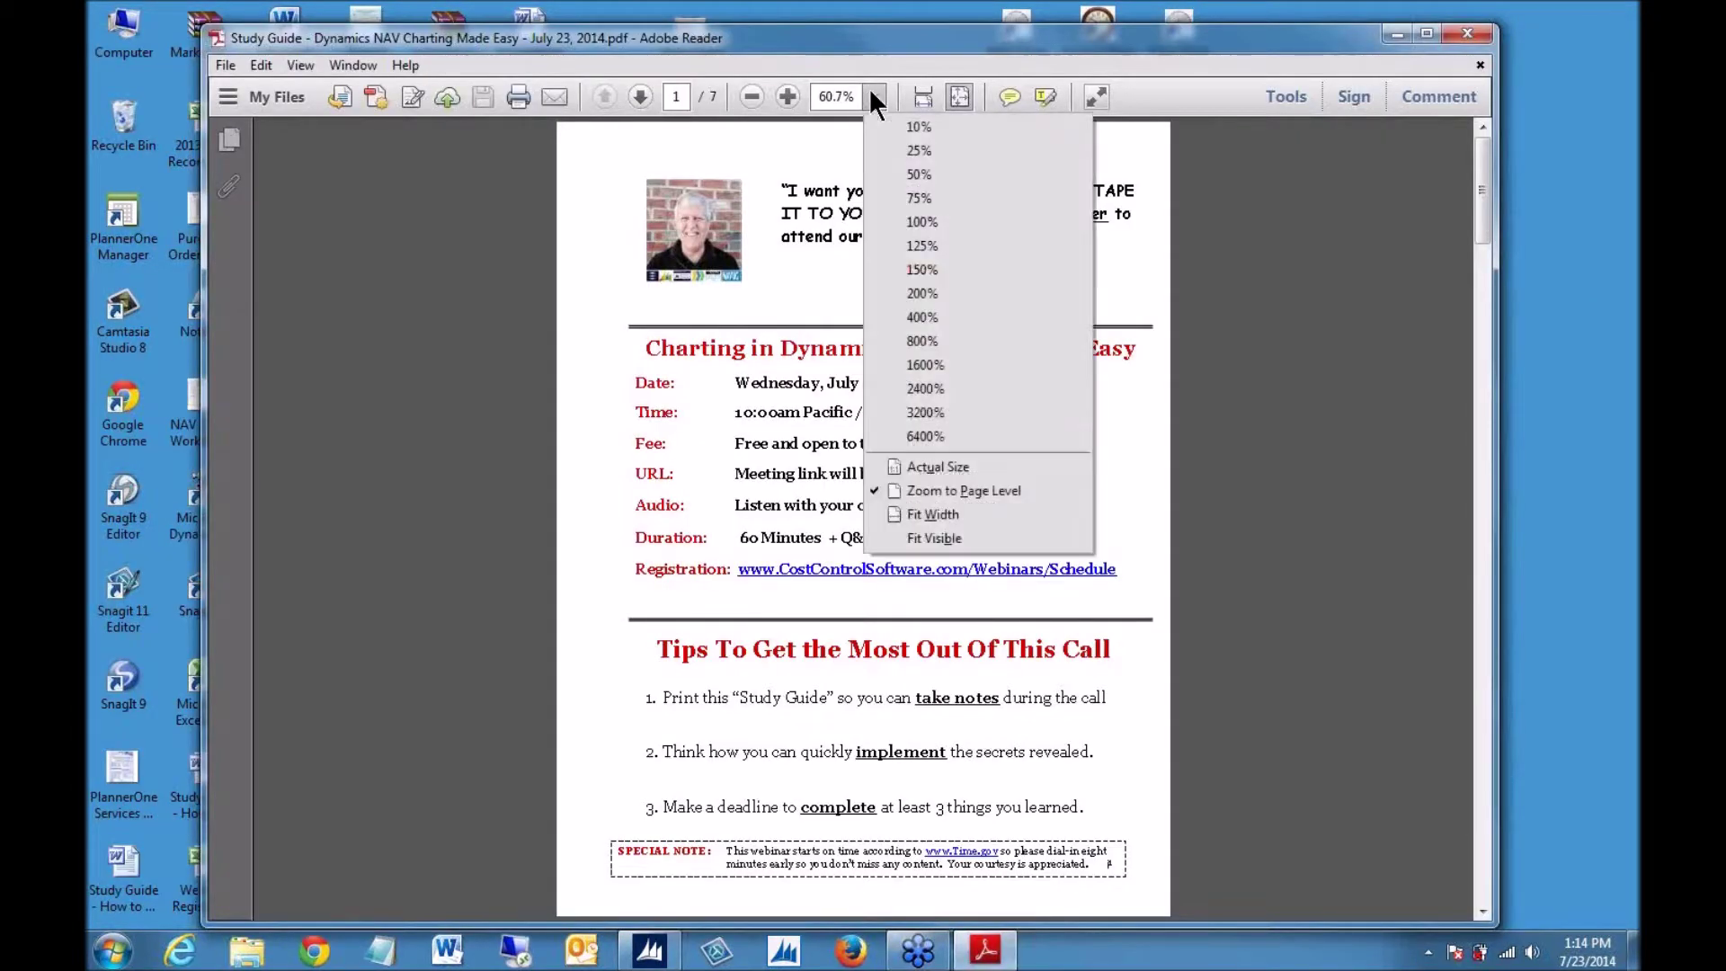
left_click(918, 253)
scroll(897, 446, "down", 5)
scroll(893, 460, "down", 2)
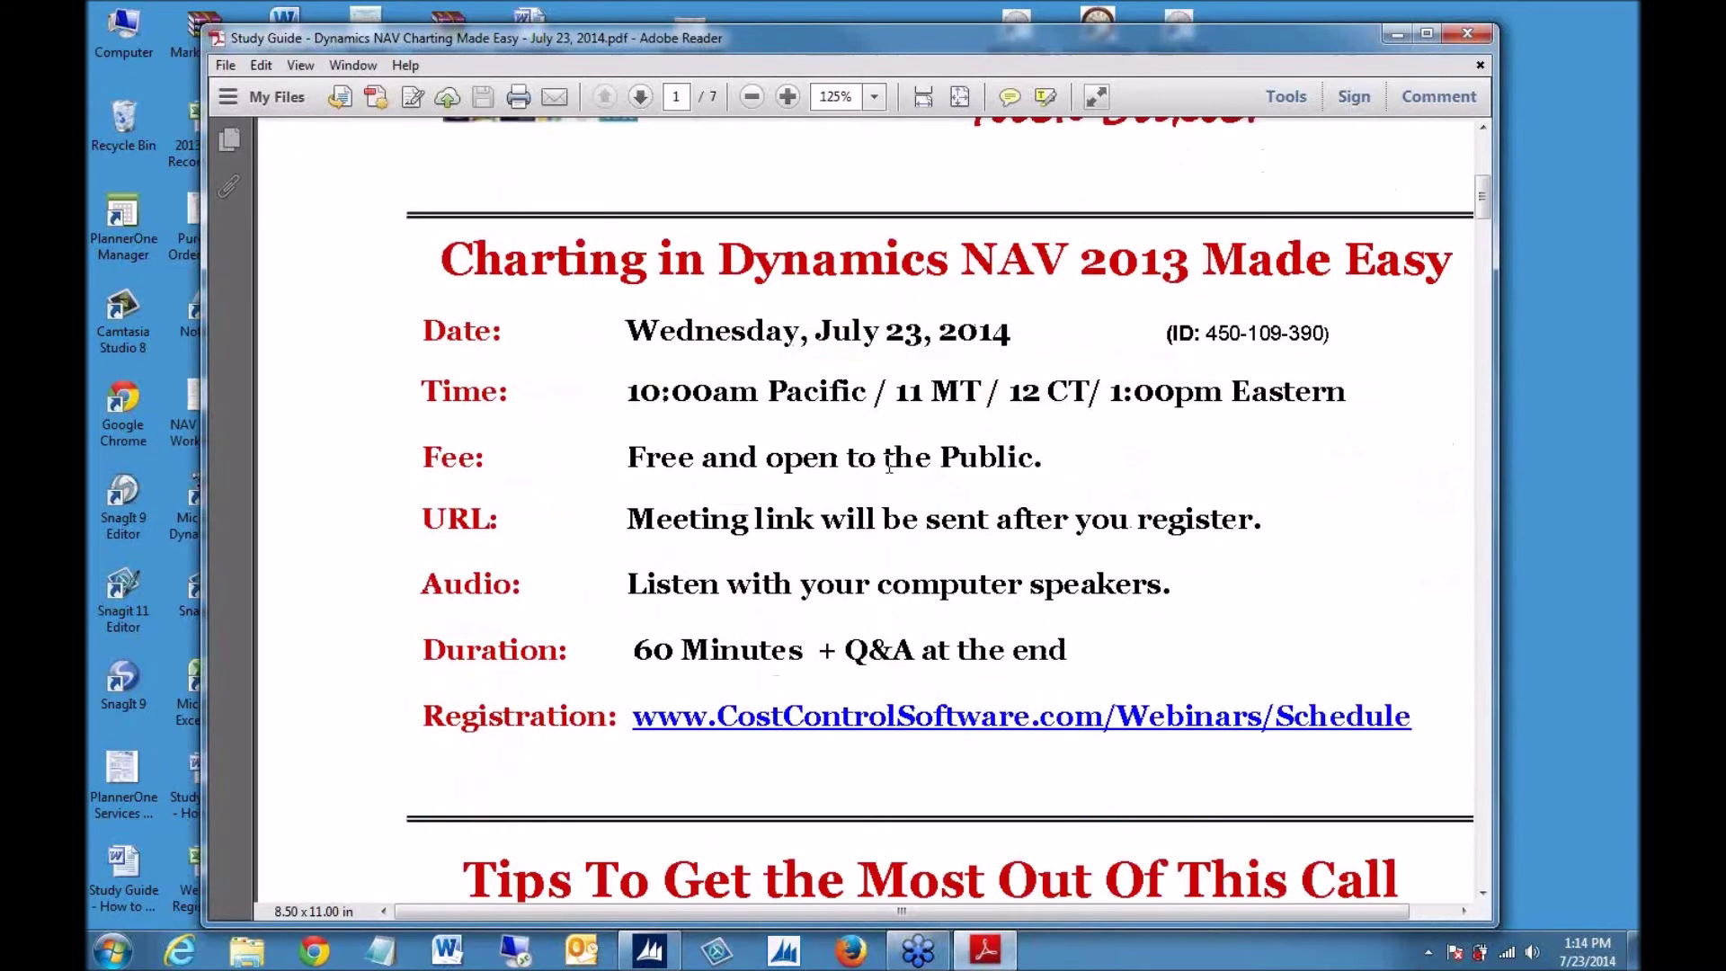
scroll(889, 465, "down", 20)
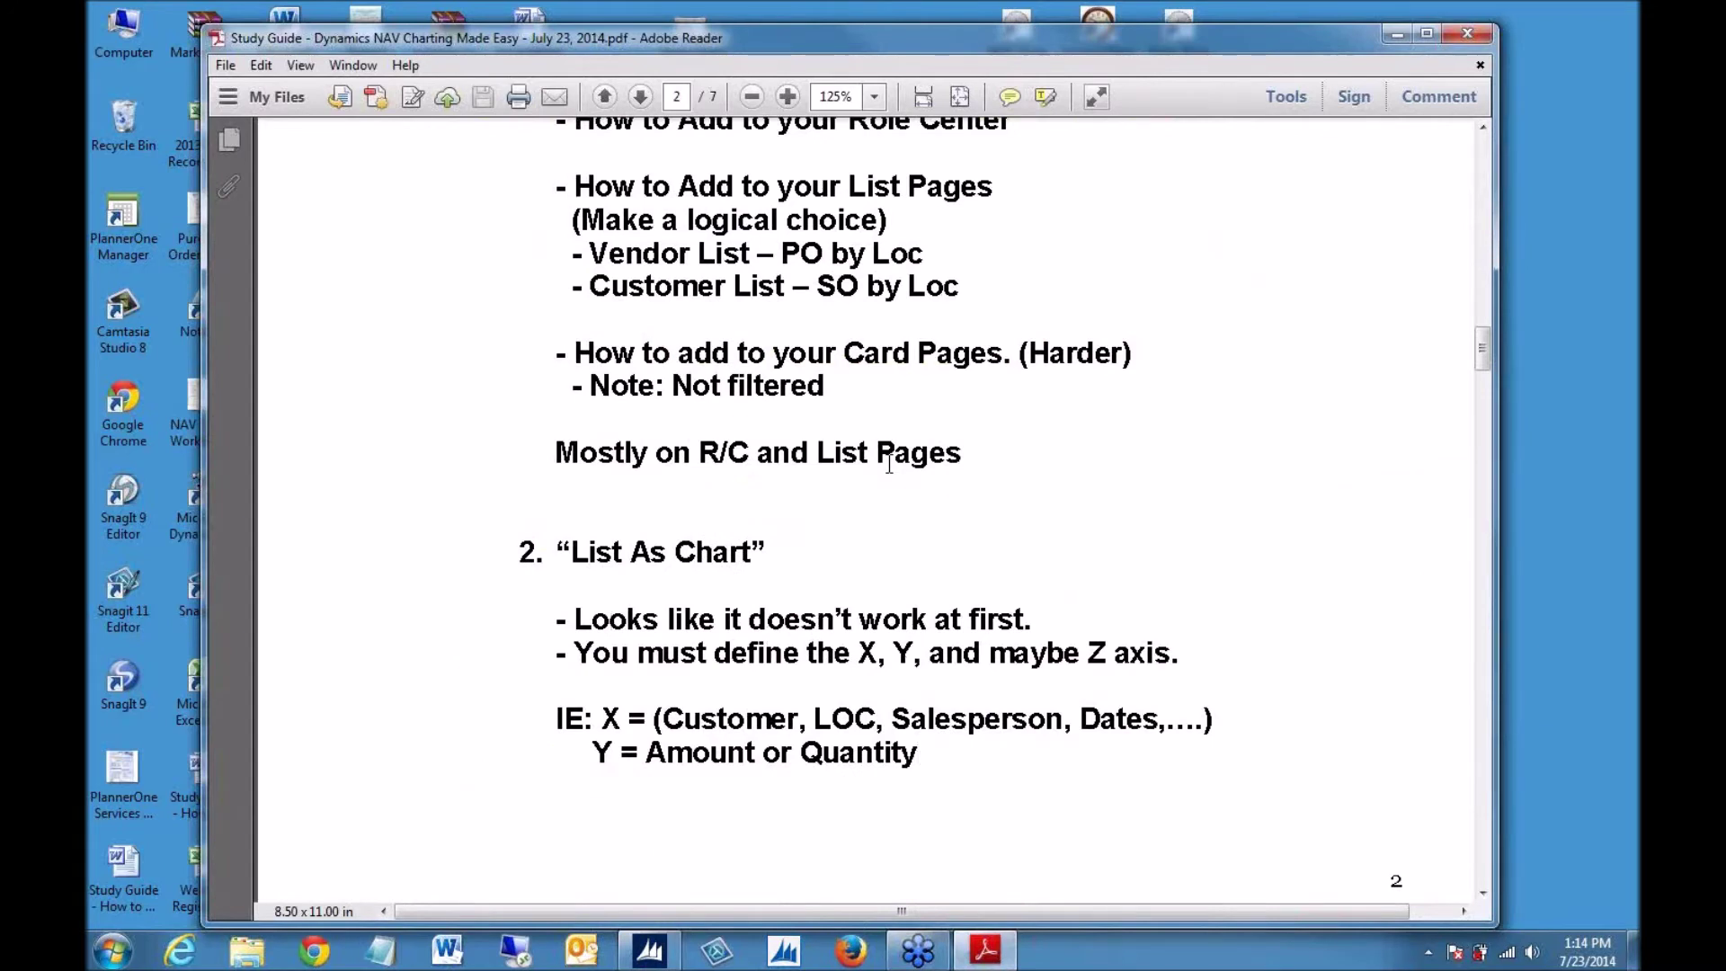
scroll(915, 566, "down", 2)
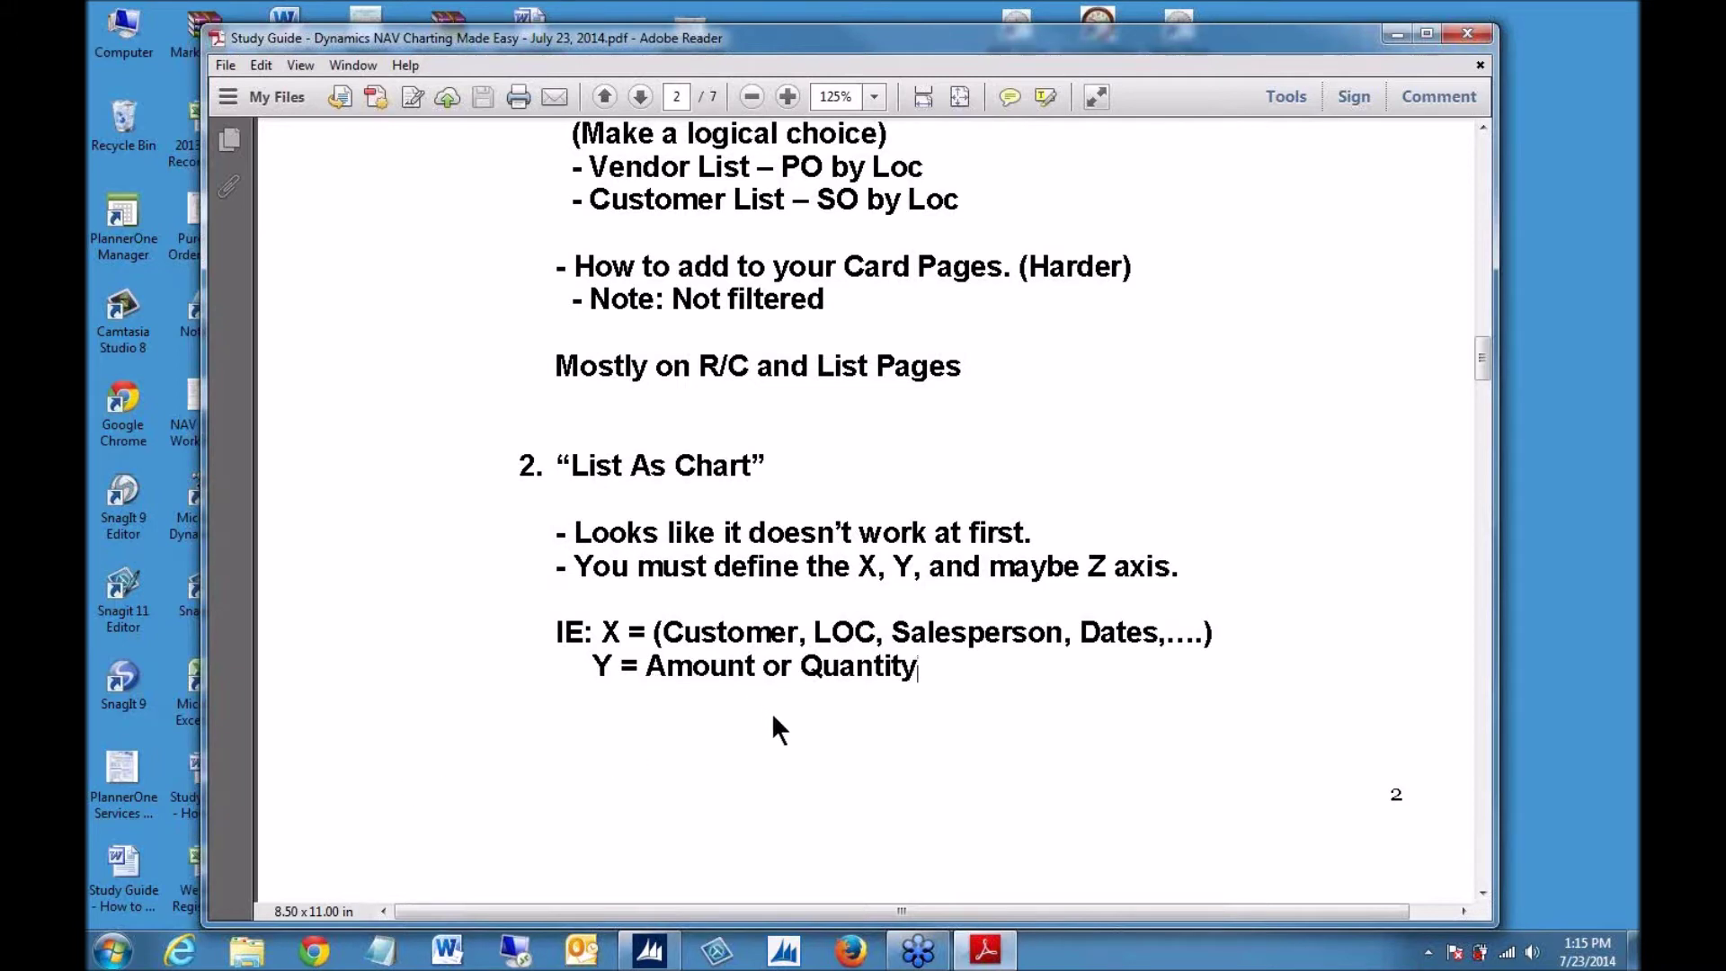
scroll(787, 724, "down", 5)
scroll(775, 725, "down", 1)
scroll(775, 730, "up", 1)
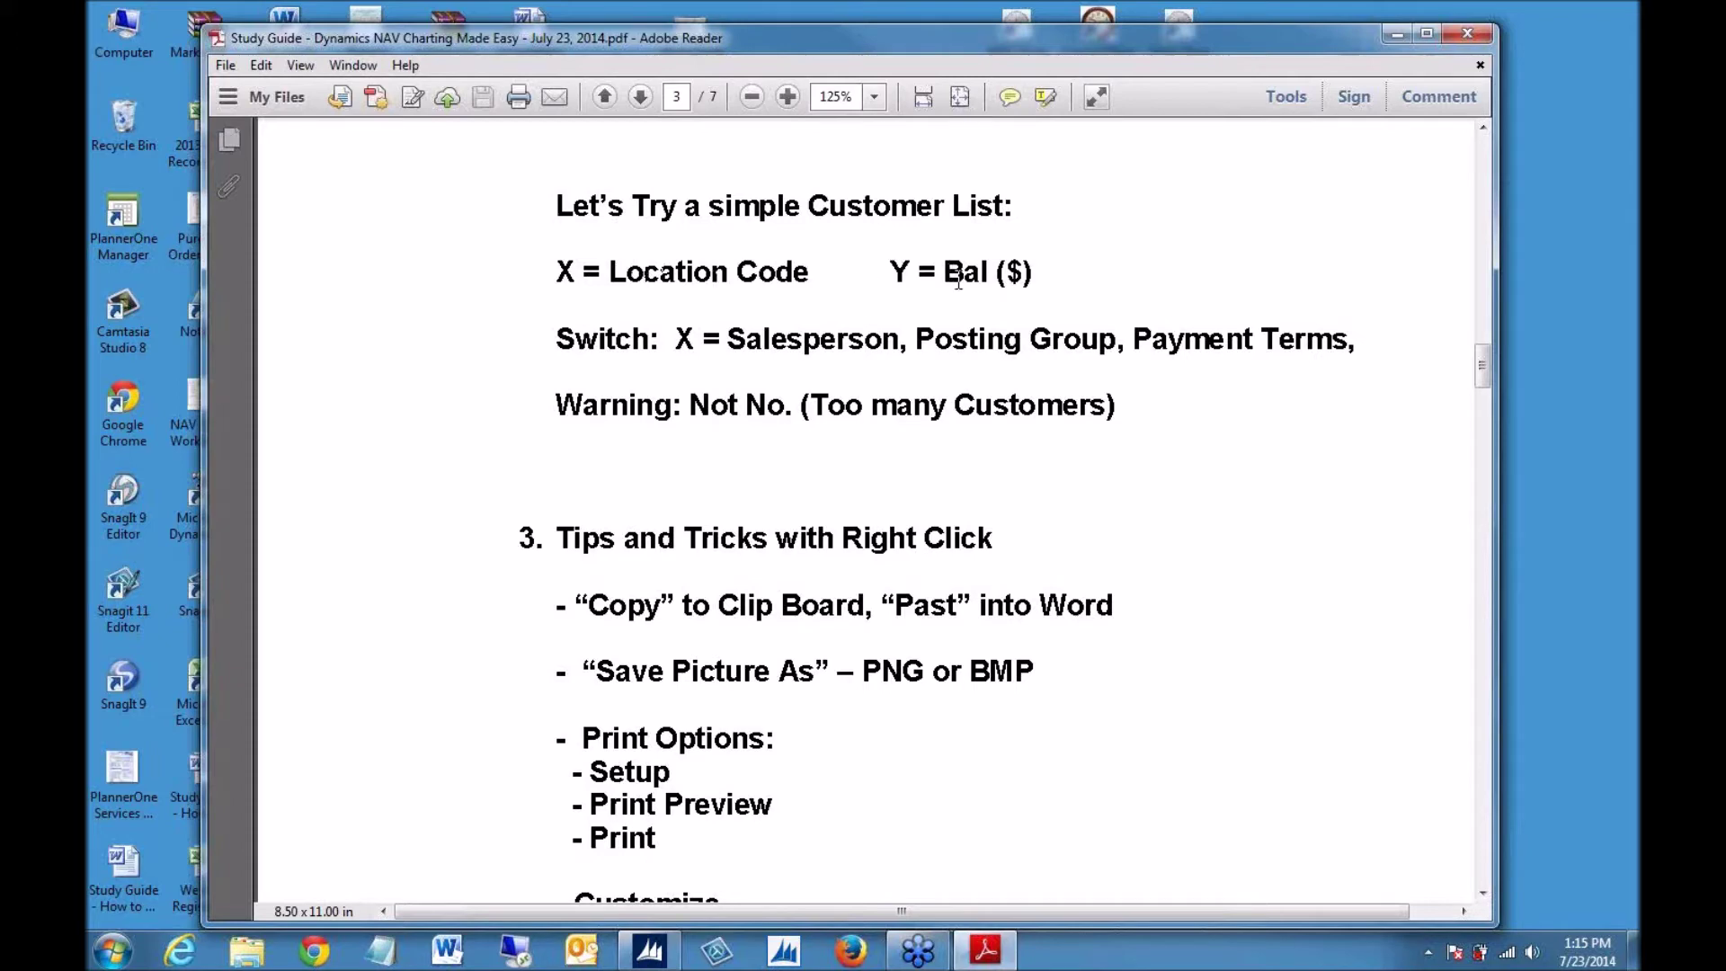
- Minimize the study guide, switch to the Customers list in Dynamics NAV, and compare its list view with its chart view
left_click(1390, 32)
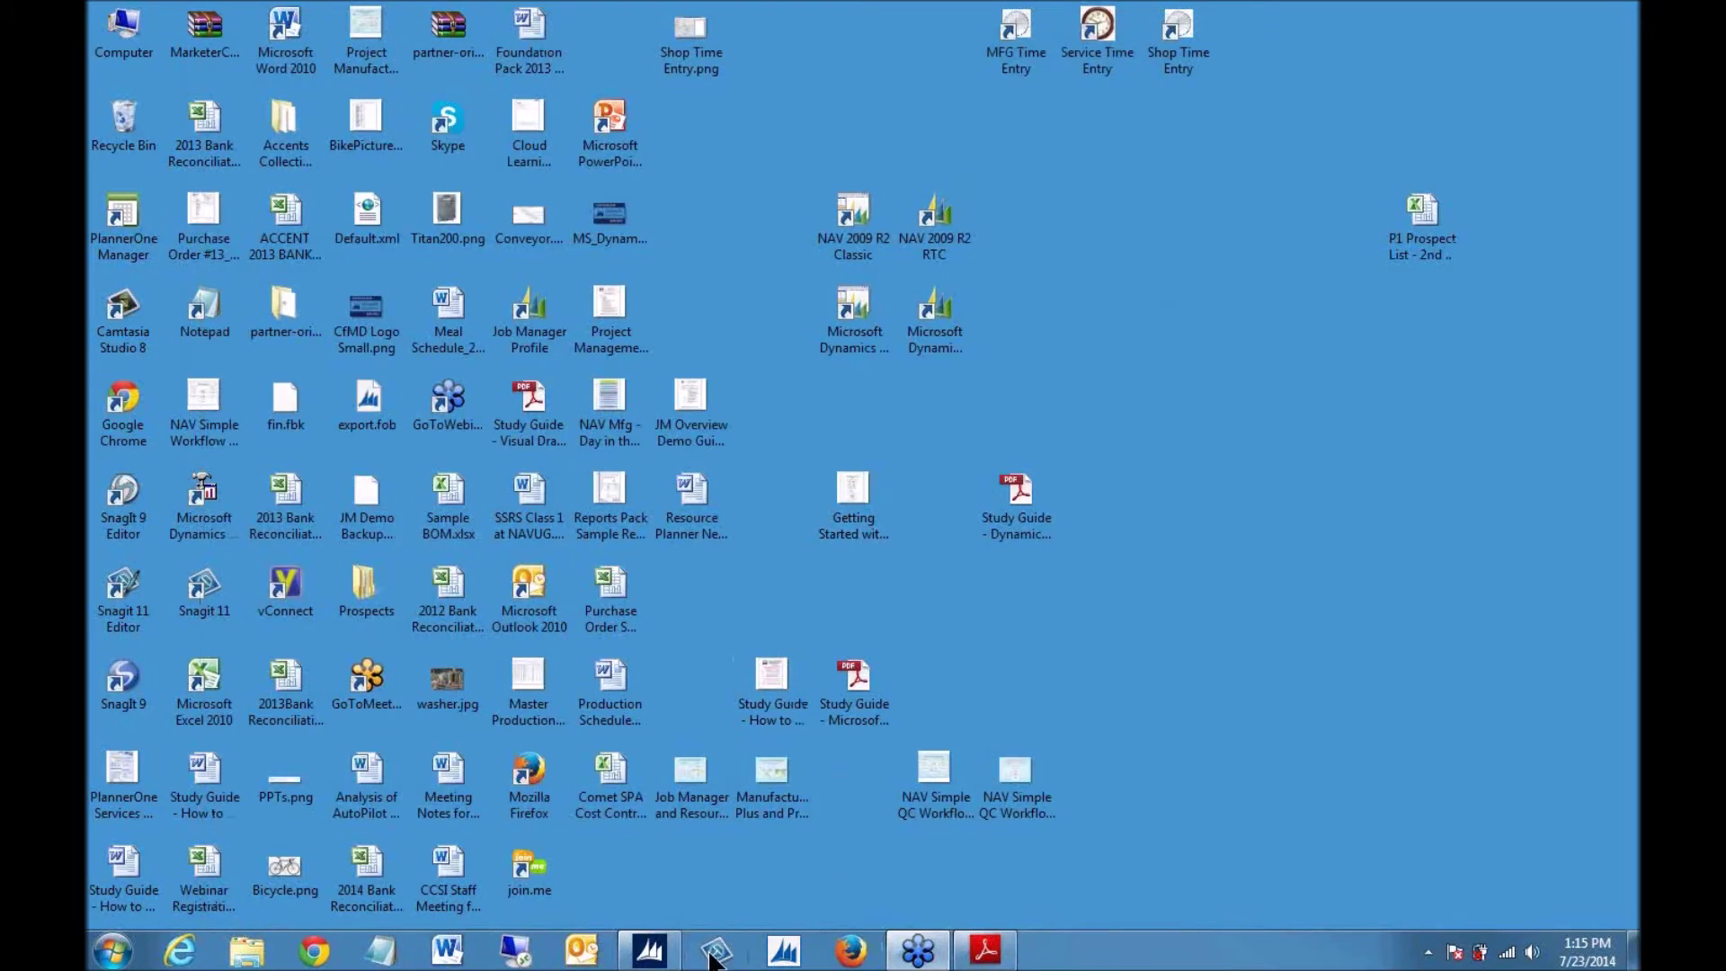
left_click(649, 949)
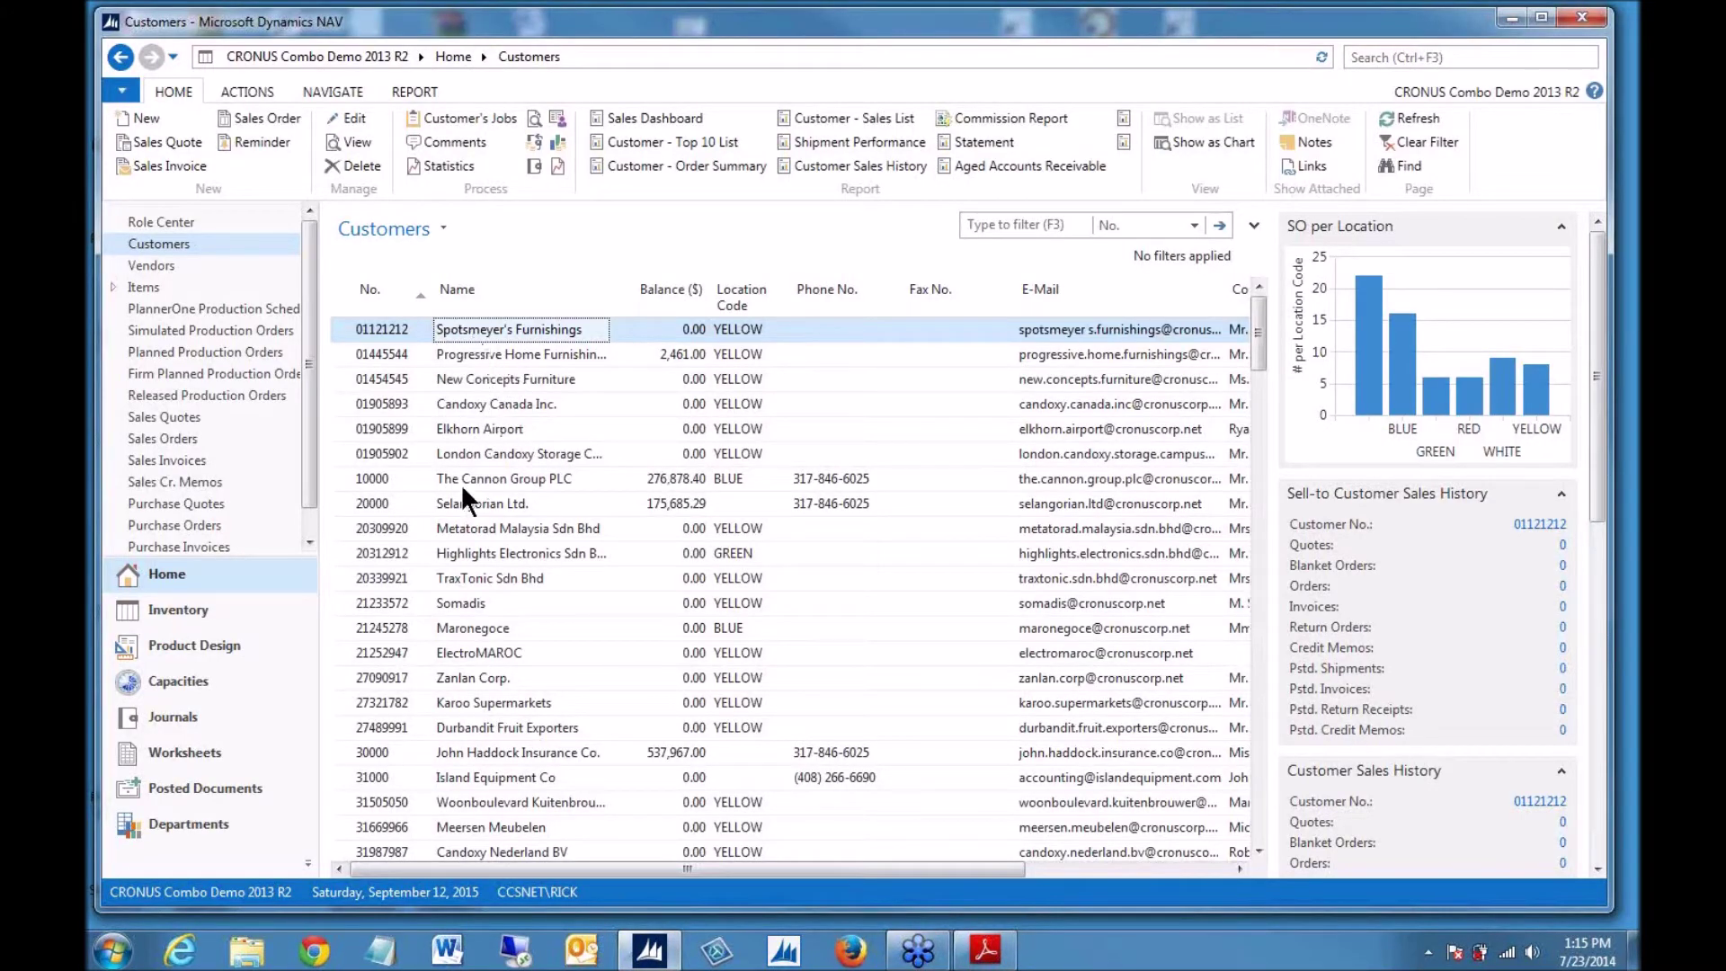
scroll(468, 467, "down", 3)
scroll(468, 464, "up", 3)
left_click(1199, 140)
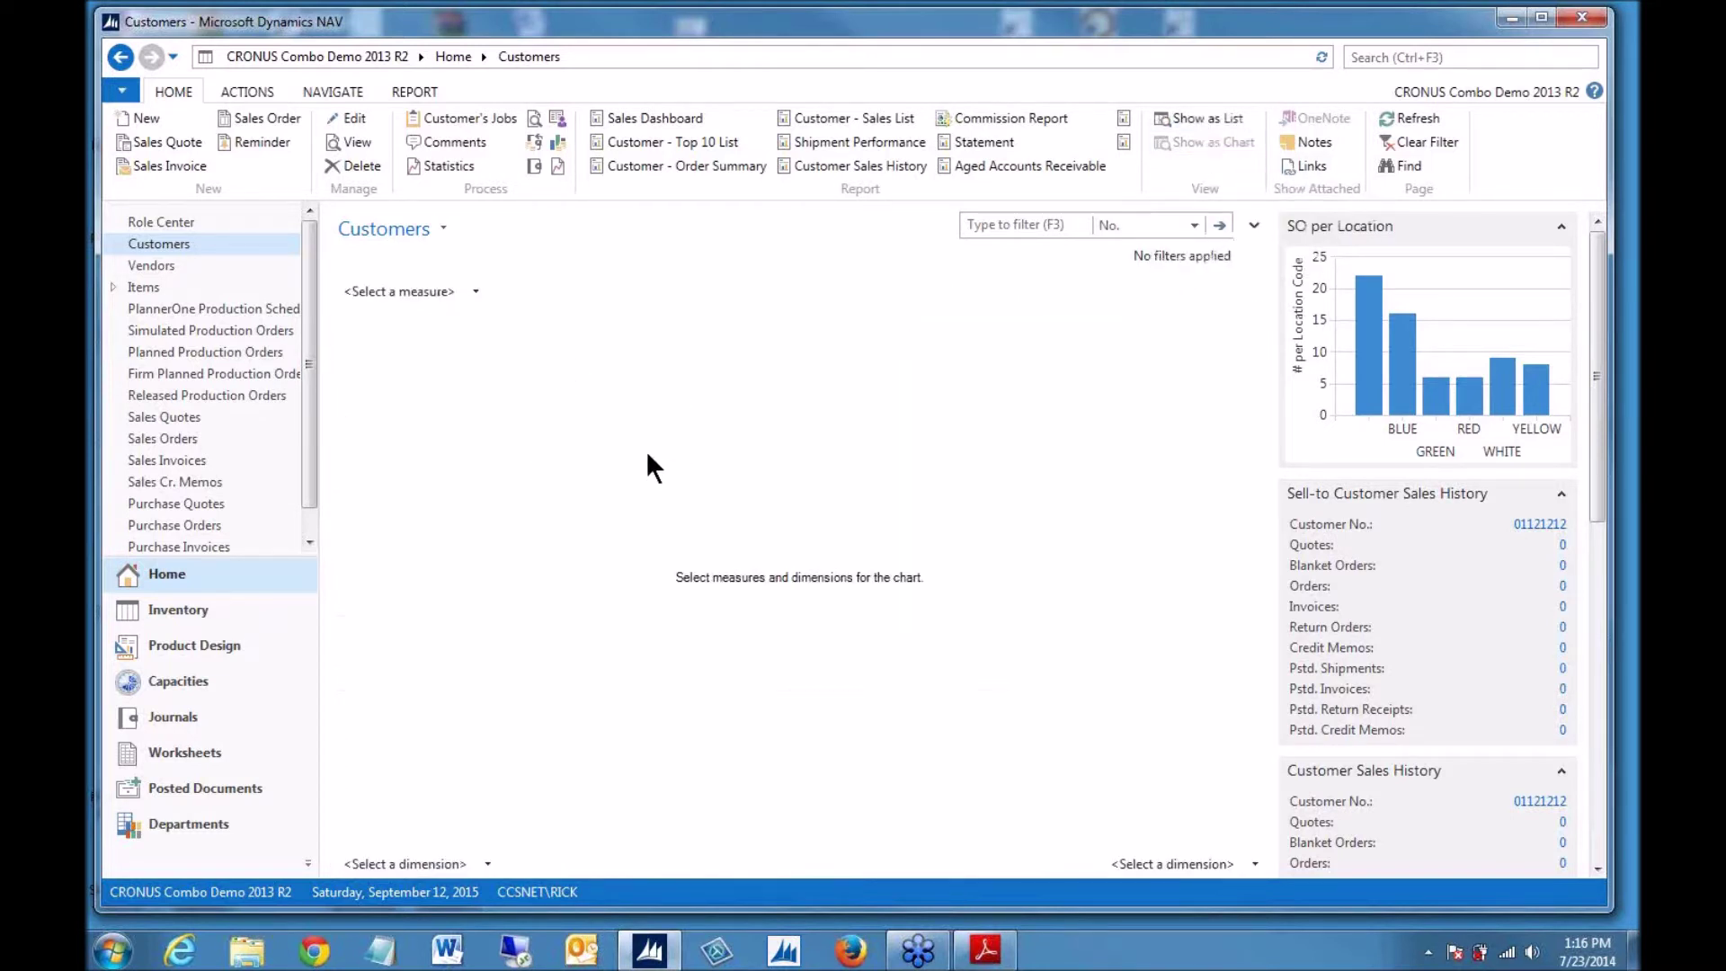
left_click(1200, 119)
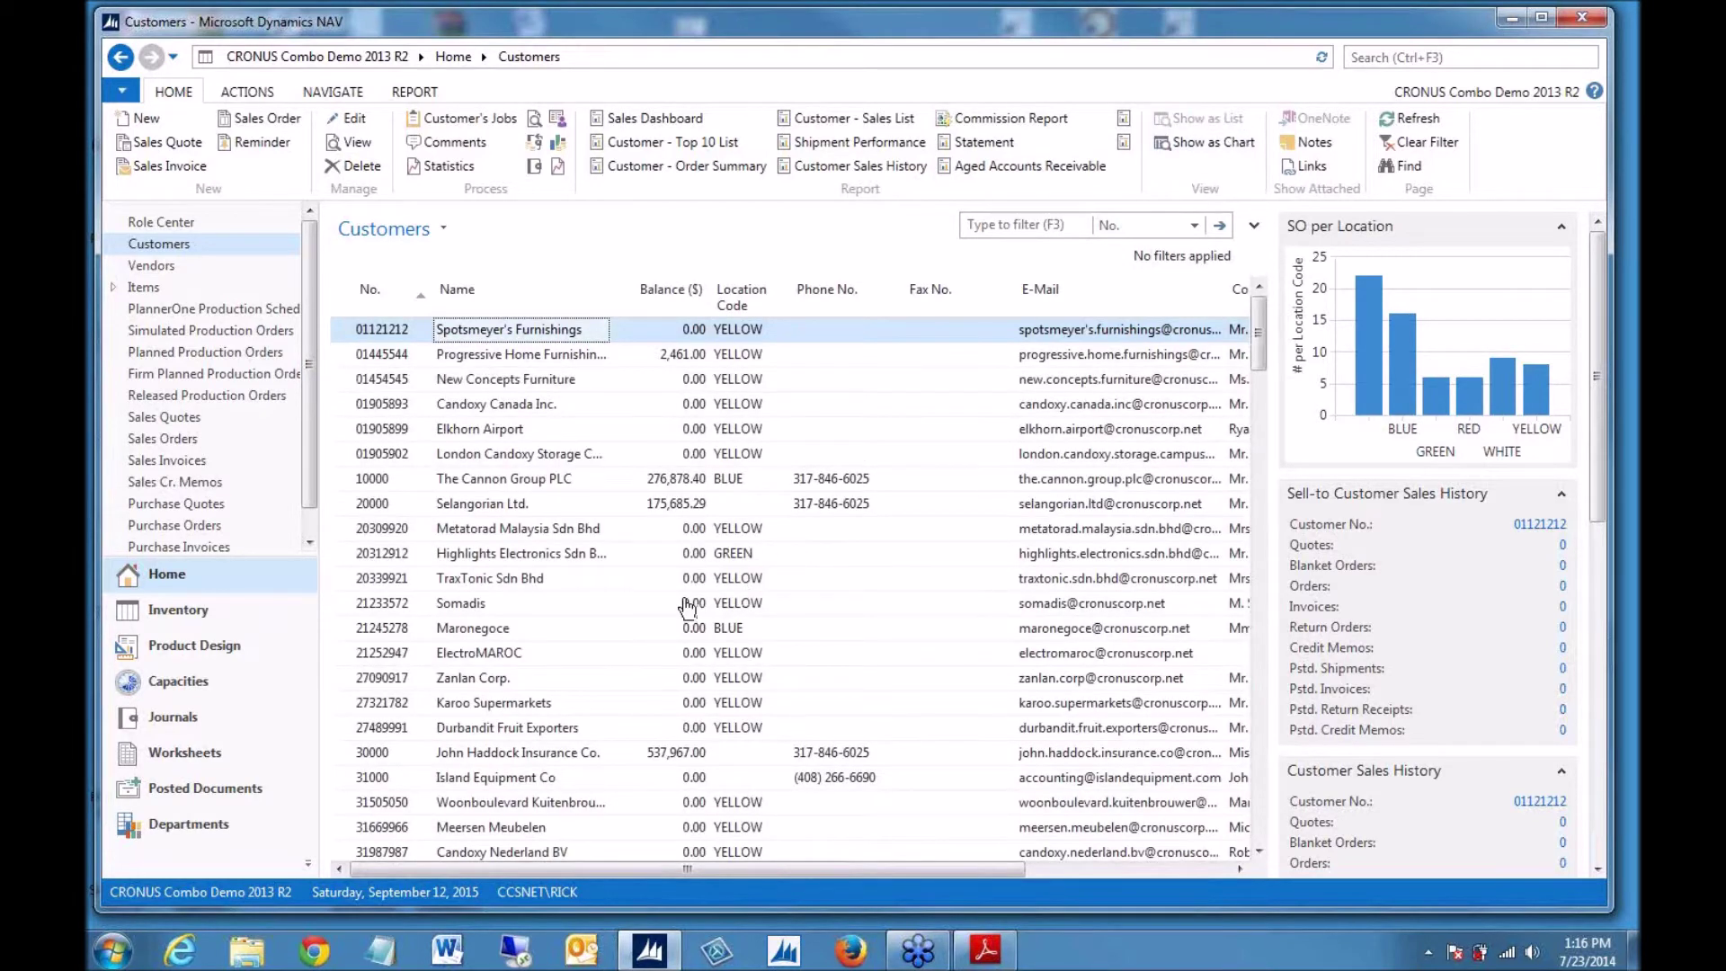
left_click(1206, 140)
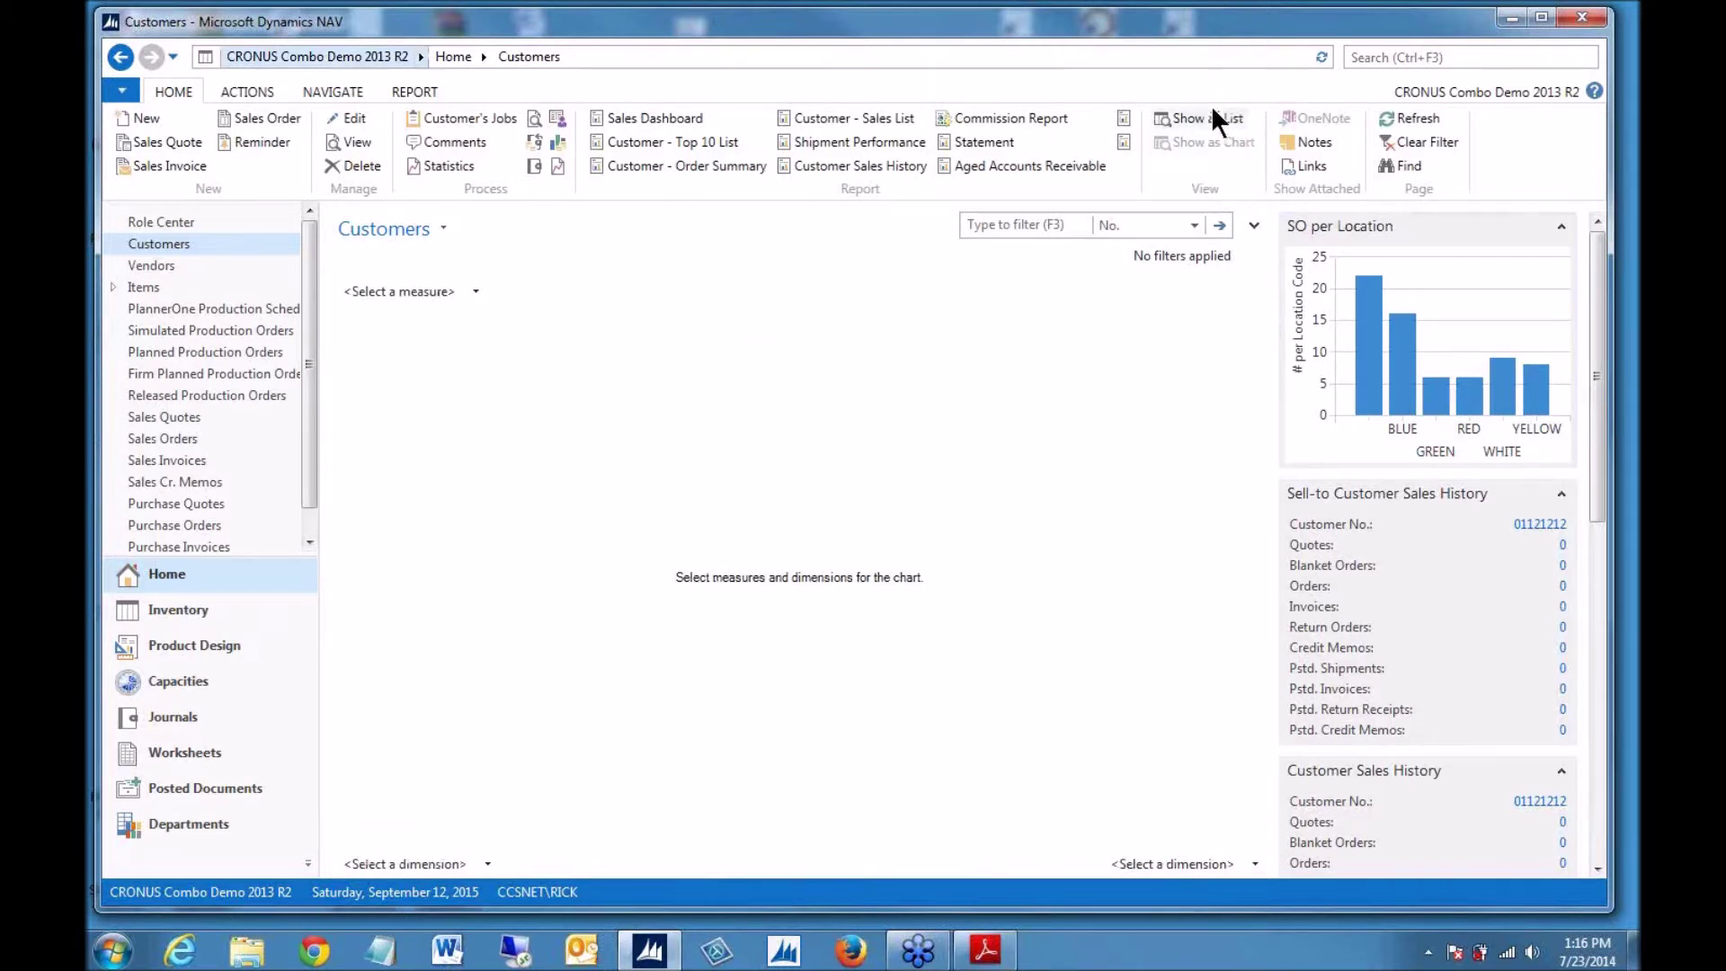
left_click(1190, 117)
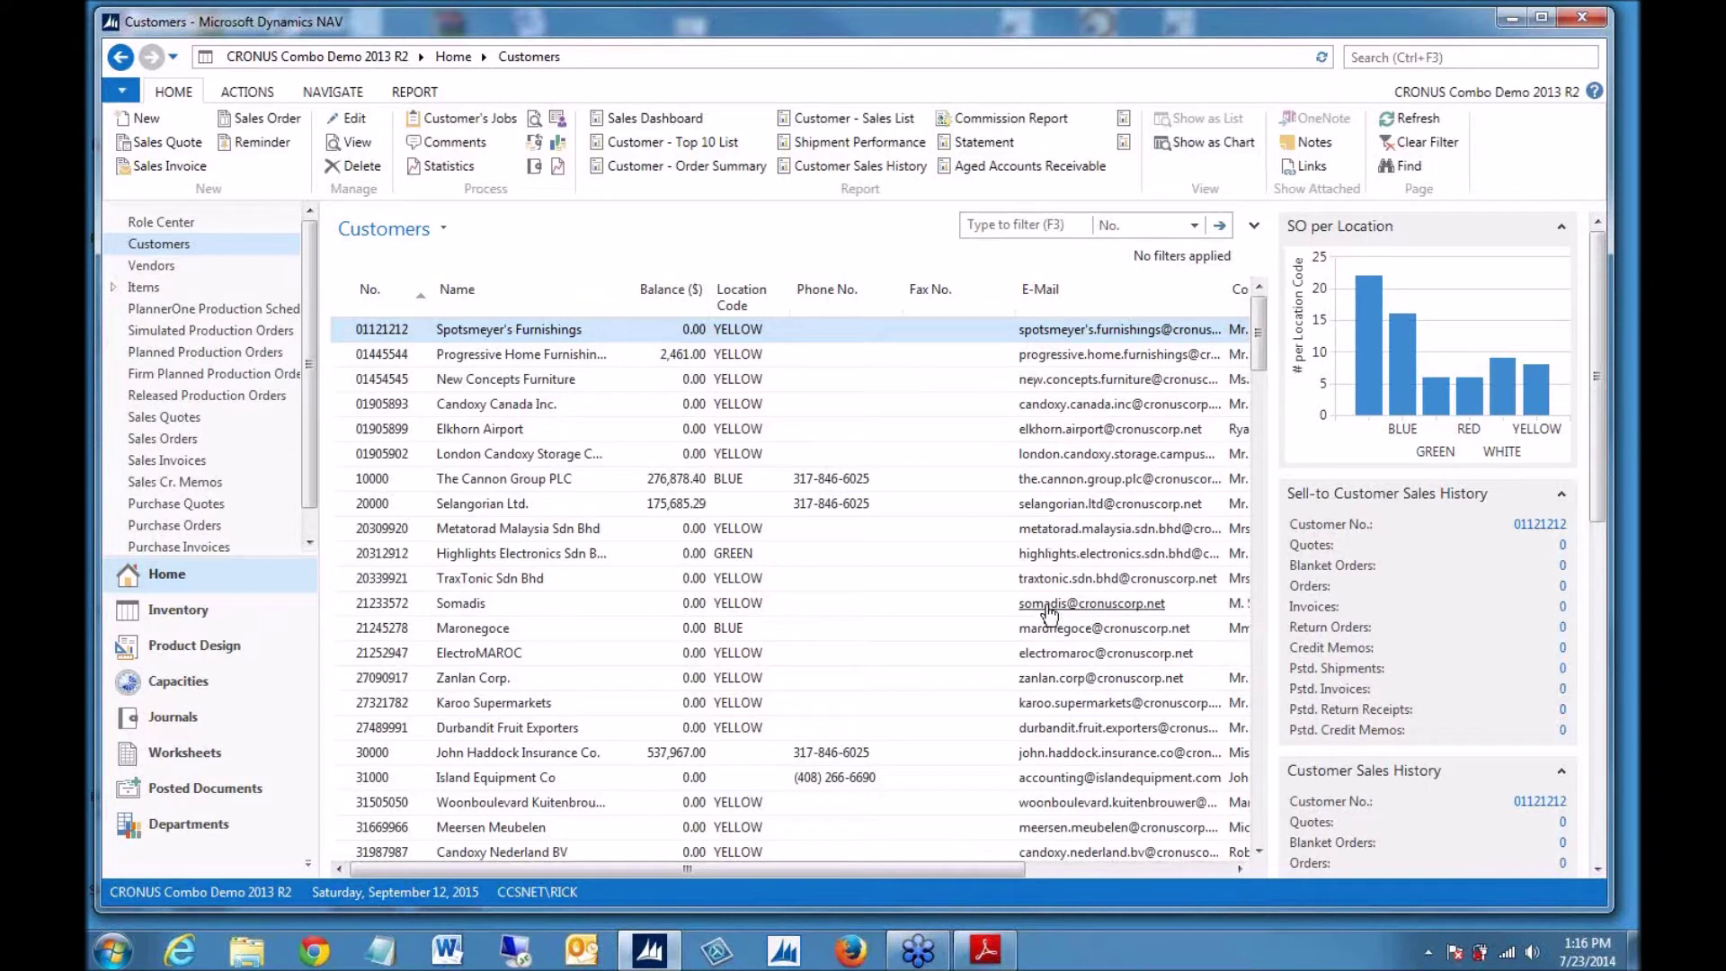
- Show the Customers list as a chart and set its horizontal-axis dimension to Location Code
left_click(1194, 142)
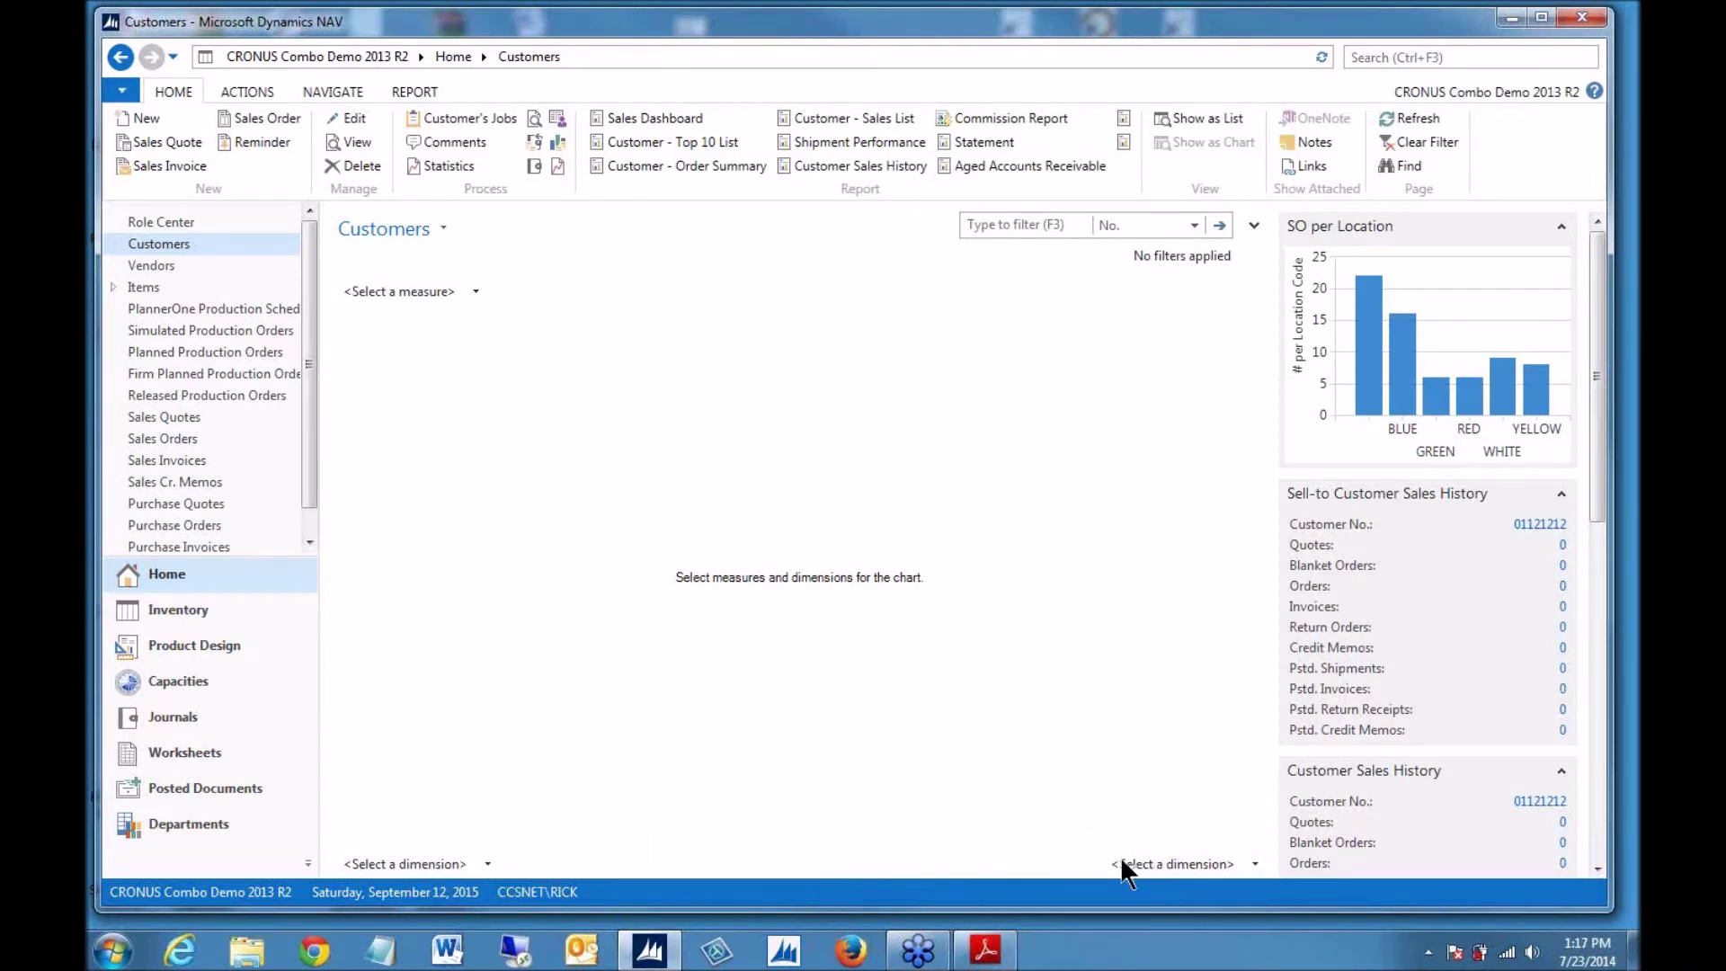
left_click(1171, 865)
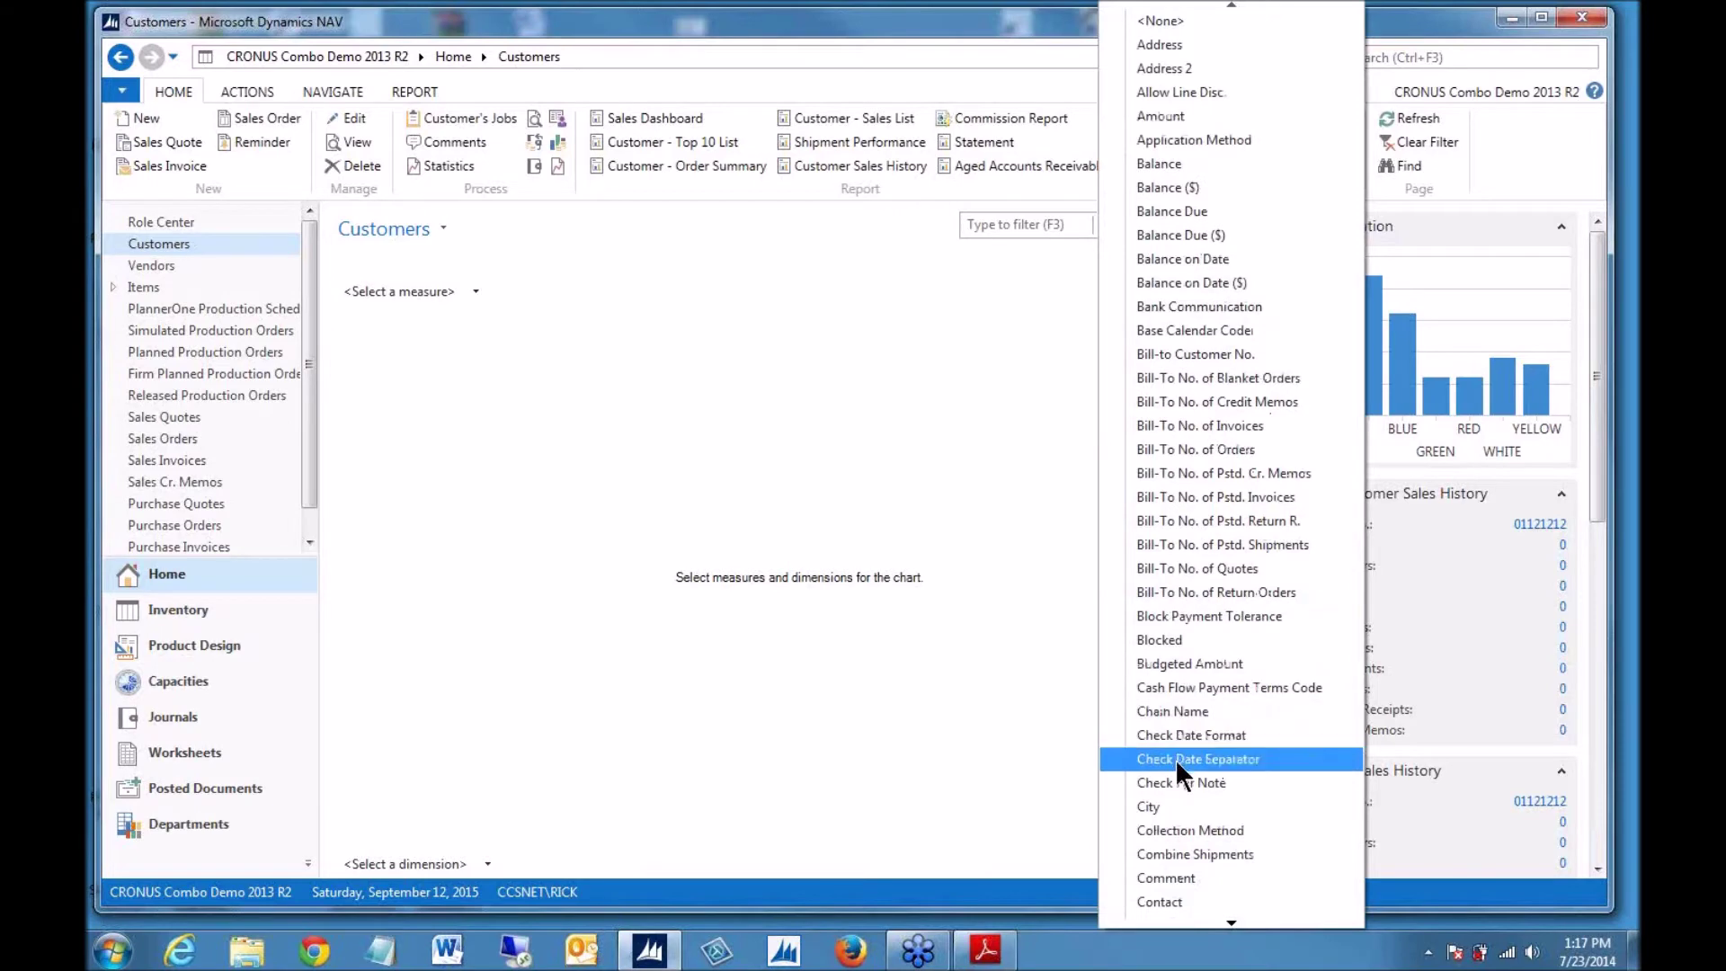
scroll(1183, 769, "down", 20)
scroll(1191, 759, "down", 12)
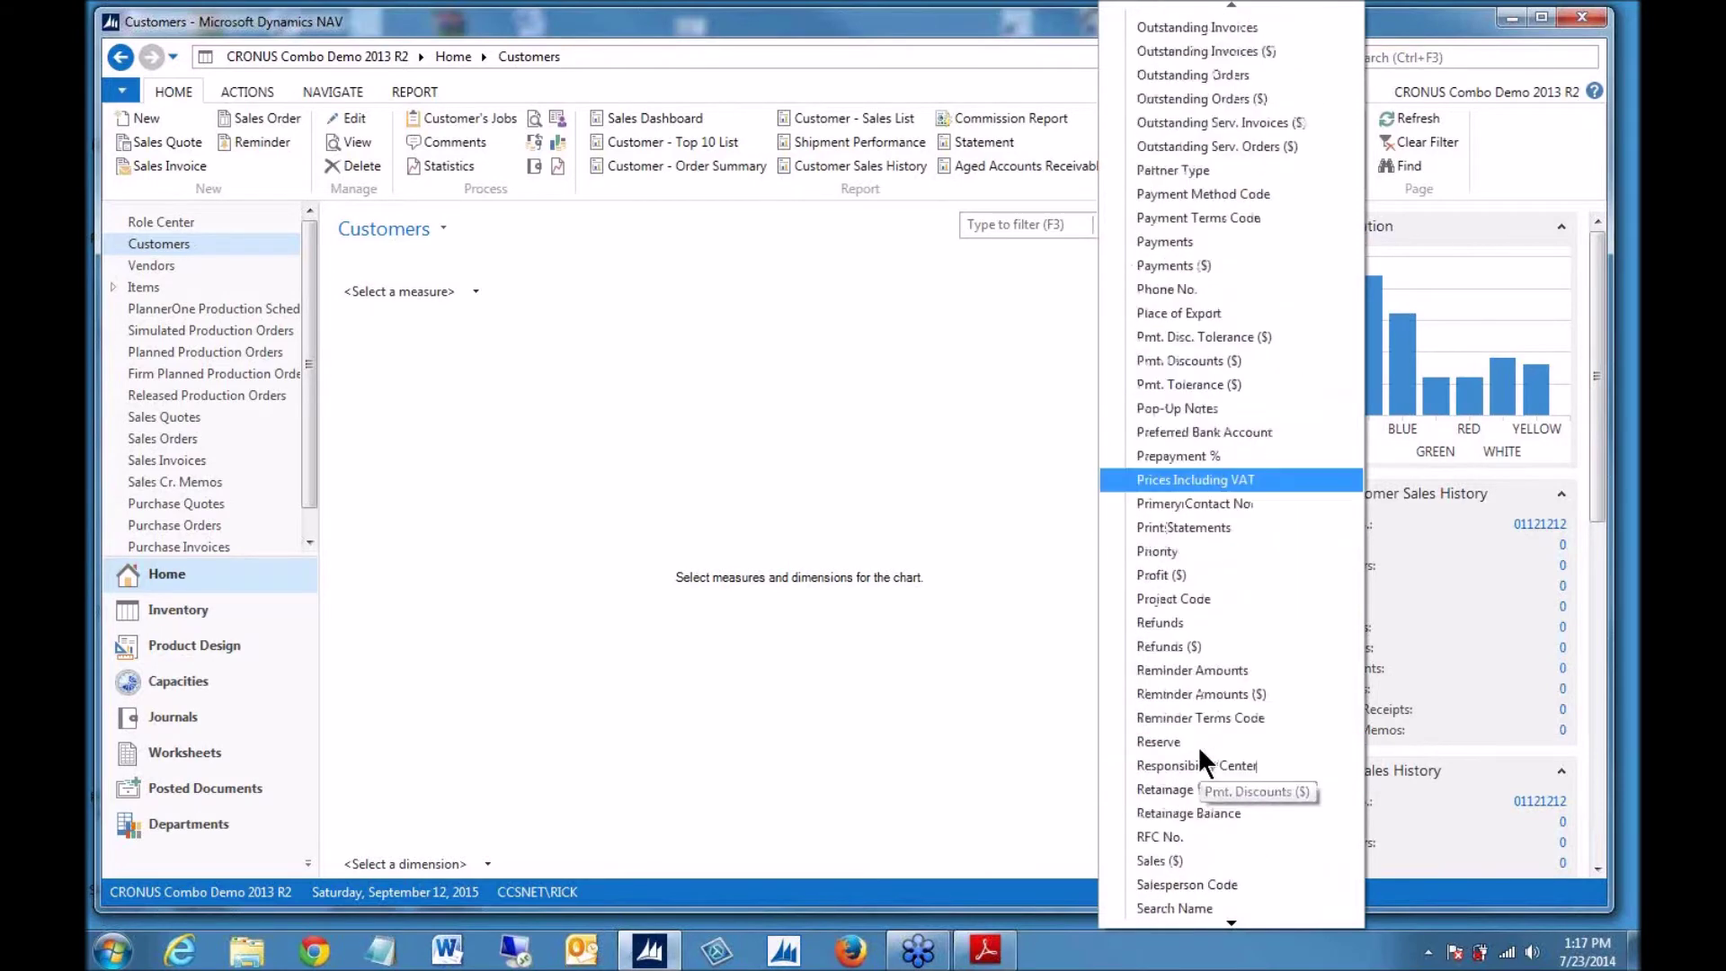
scroll(1196, 746, "up", 10)
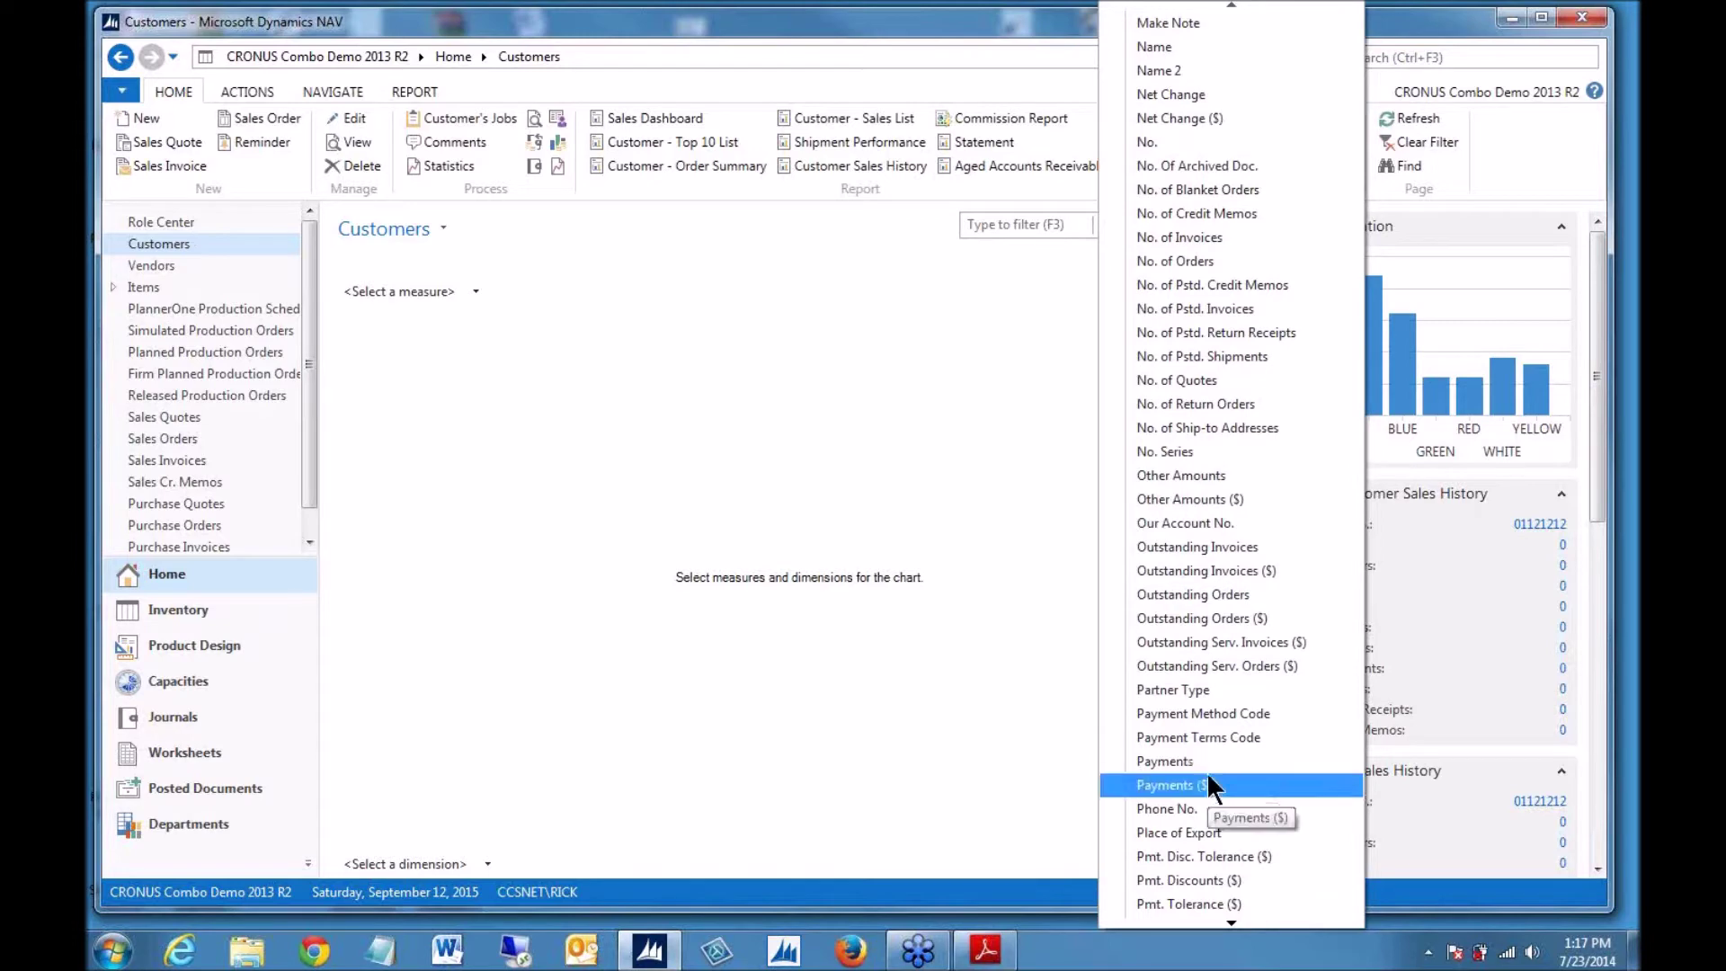
scroll(1207, 764, "up", 15)
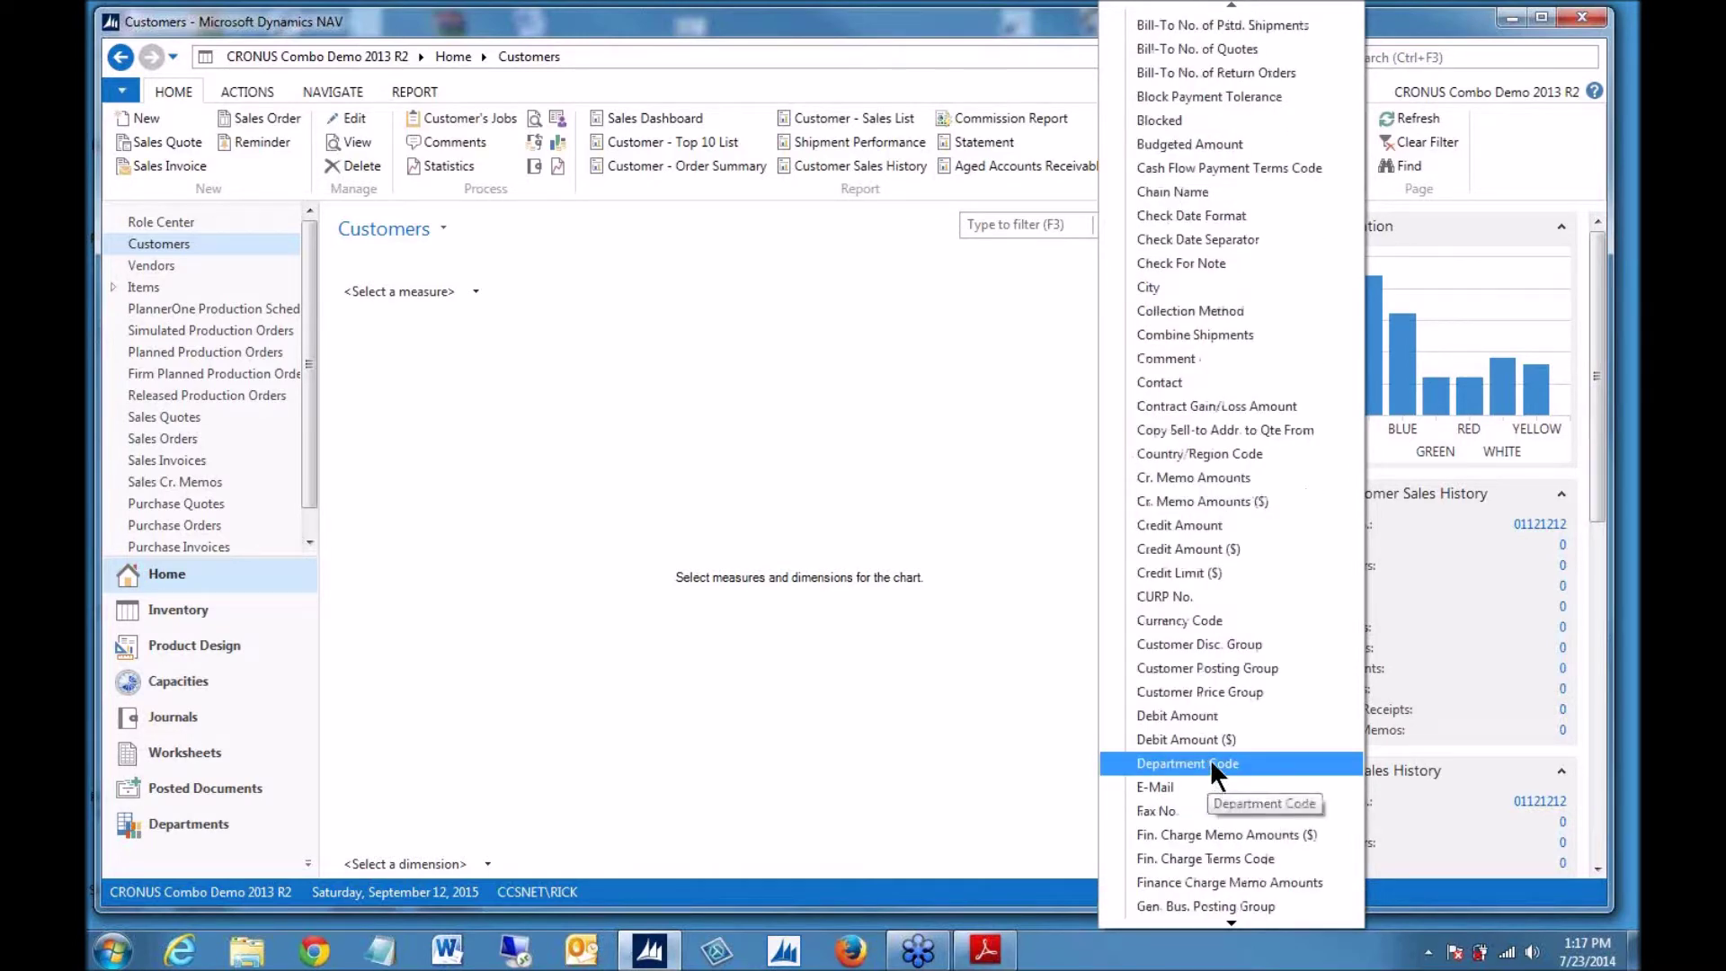
scroll(1210, 759, "down", 13)
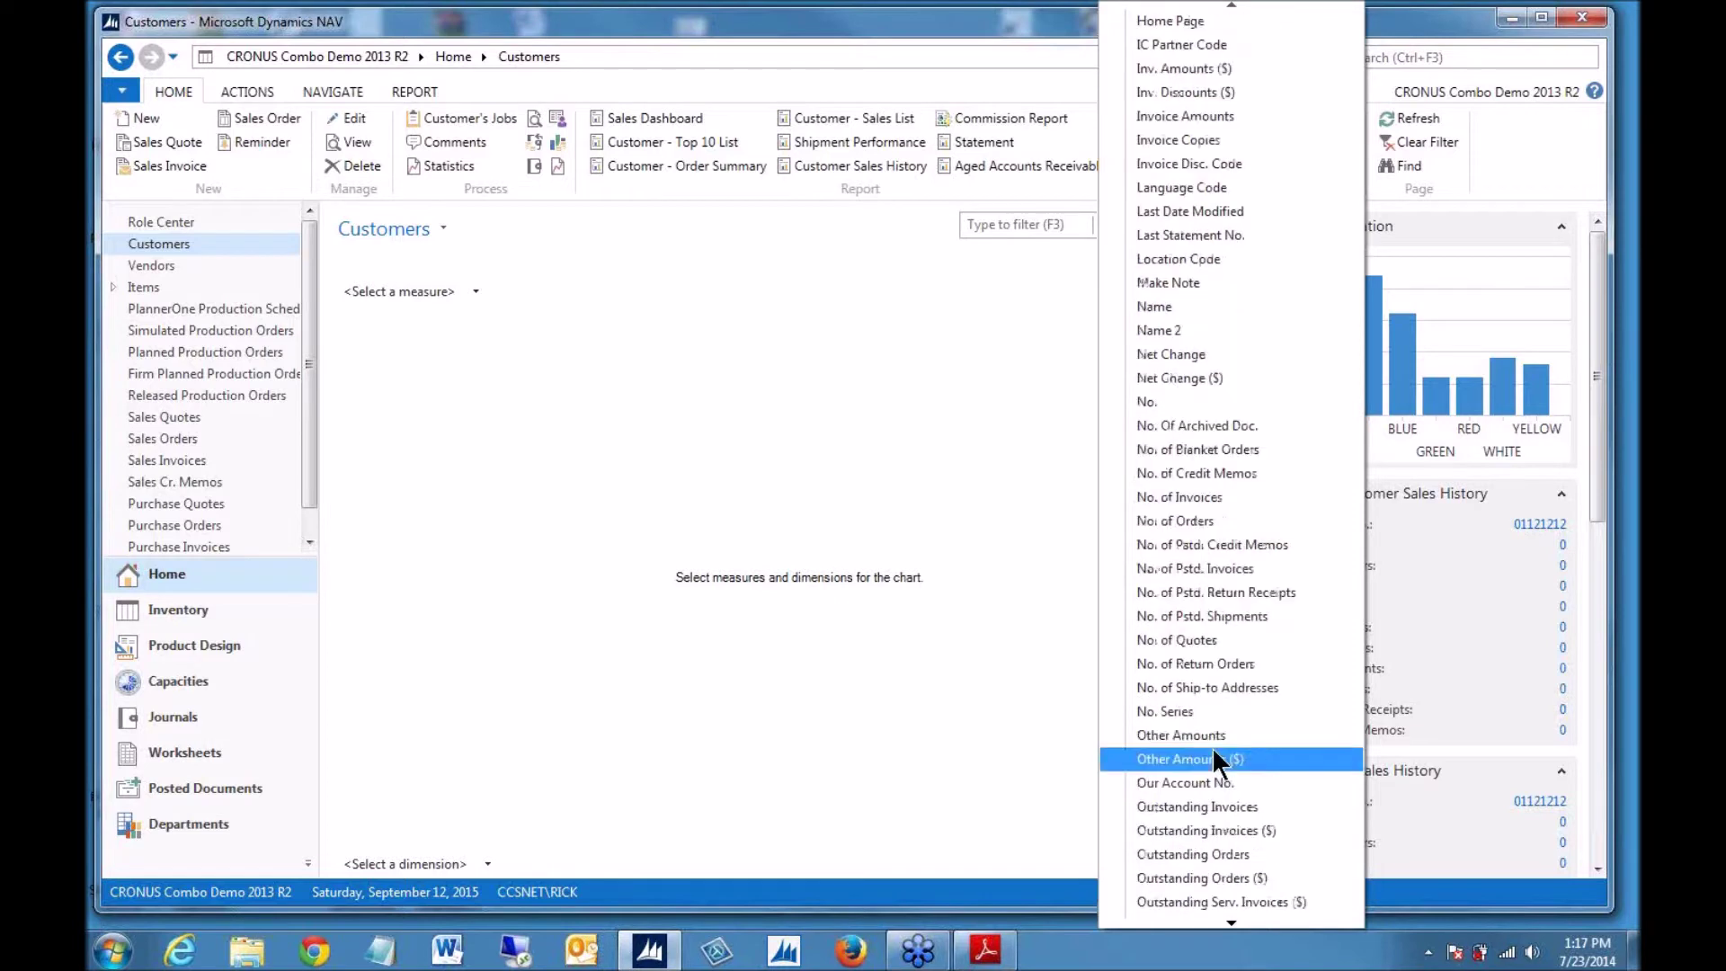
left_click(1265, 258)
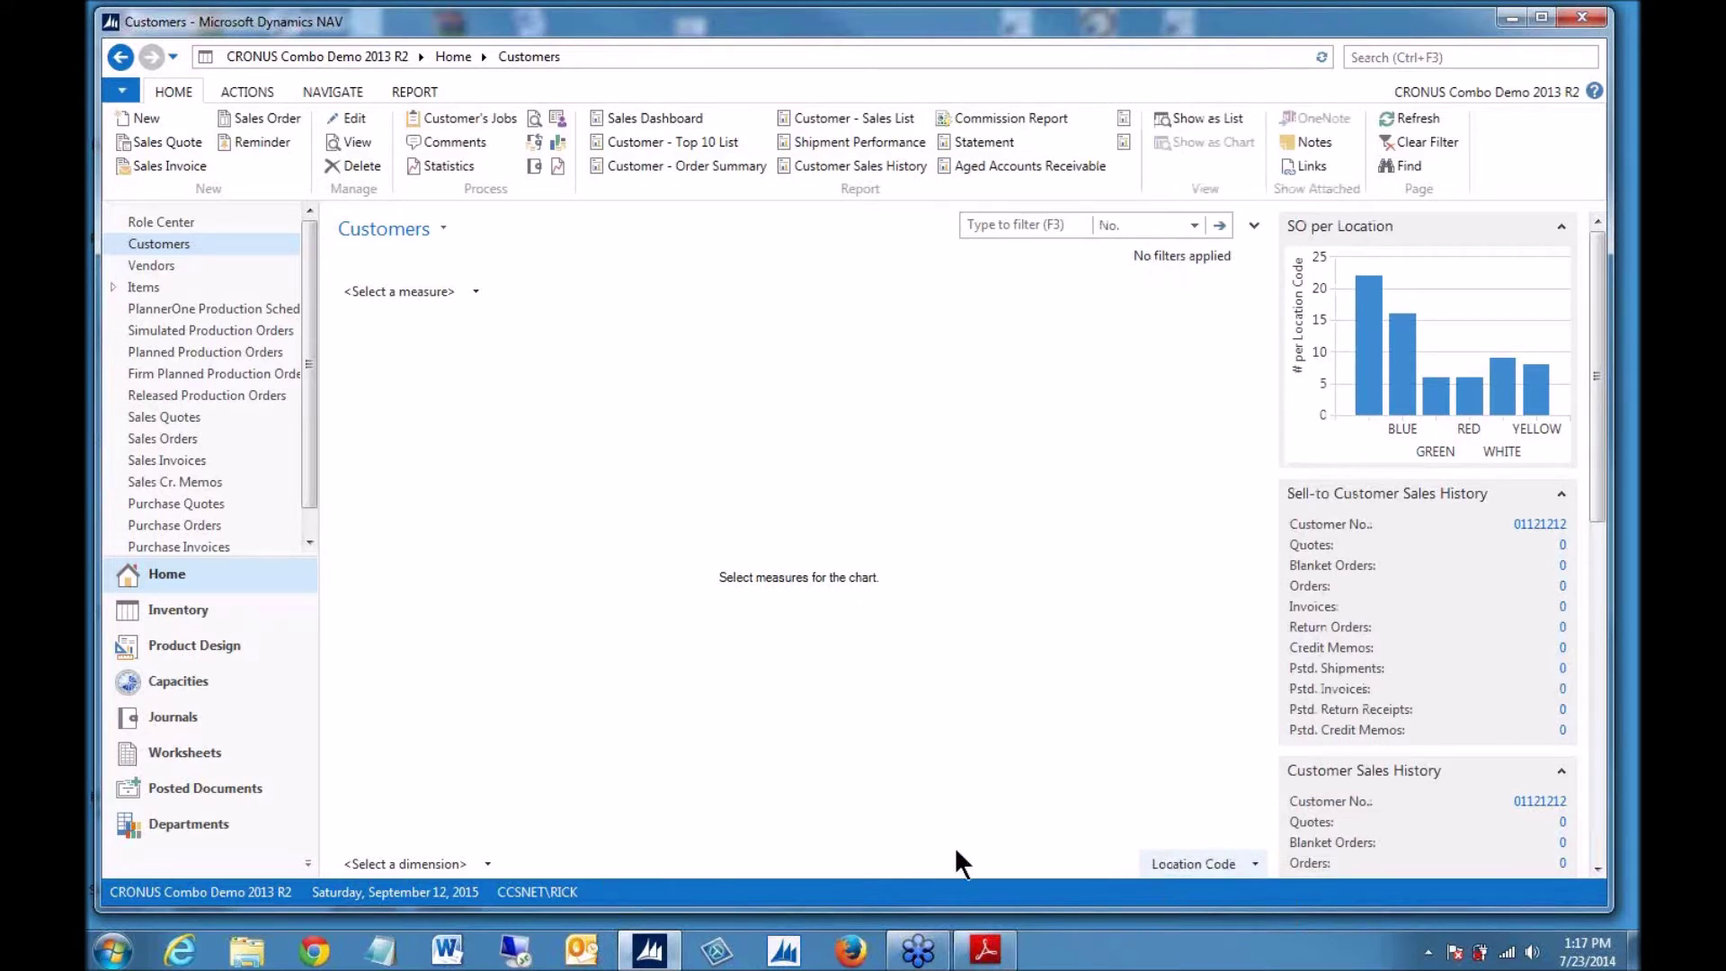
- Add Balance Due ($) and Credit Limit ($) as the measures of the customer chart
left_click(387, 286)
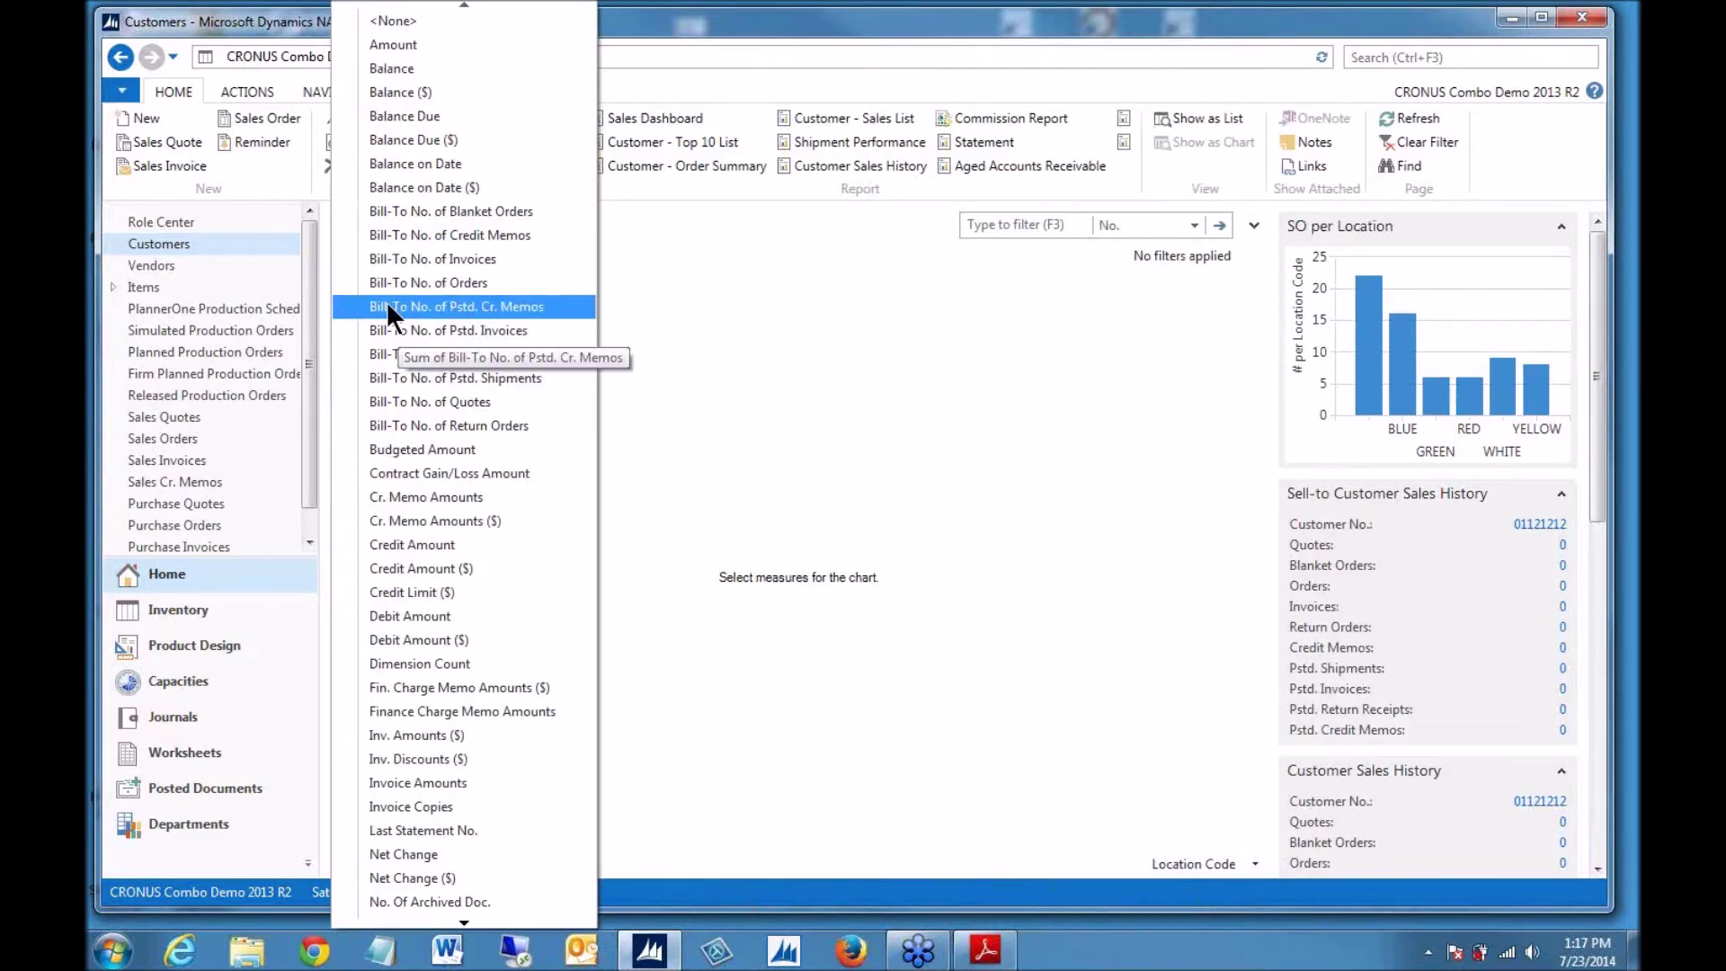
left_click(415, 140)
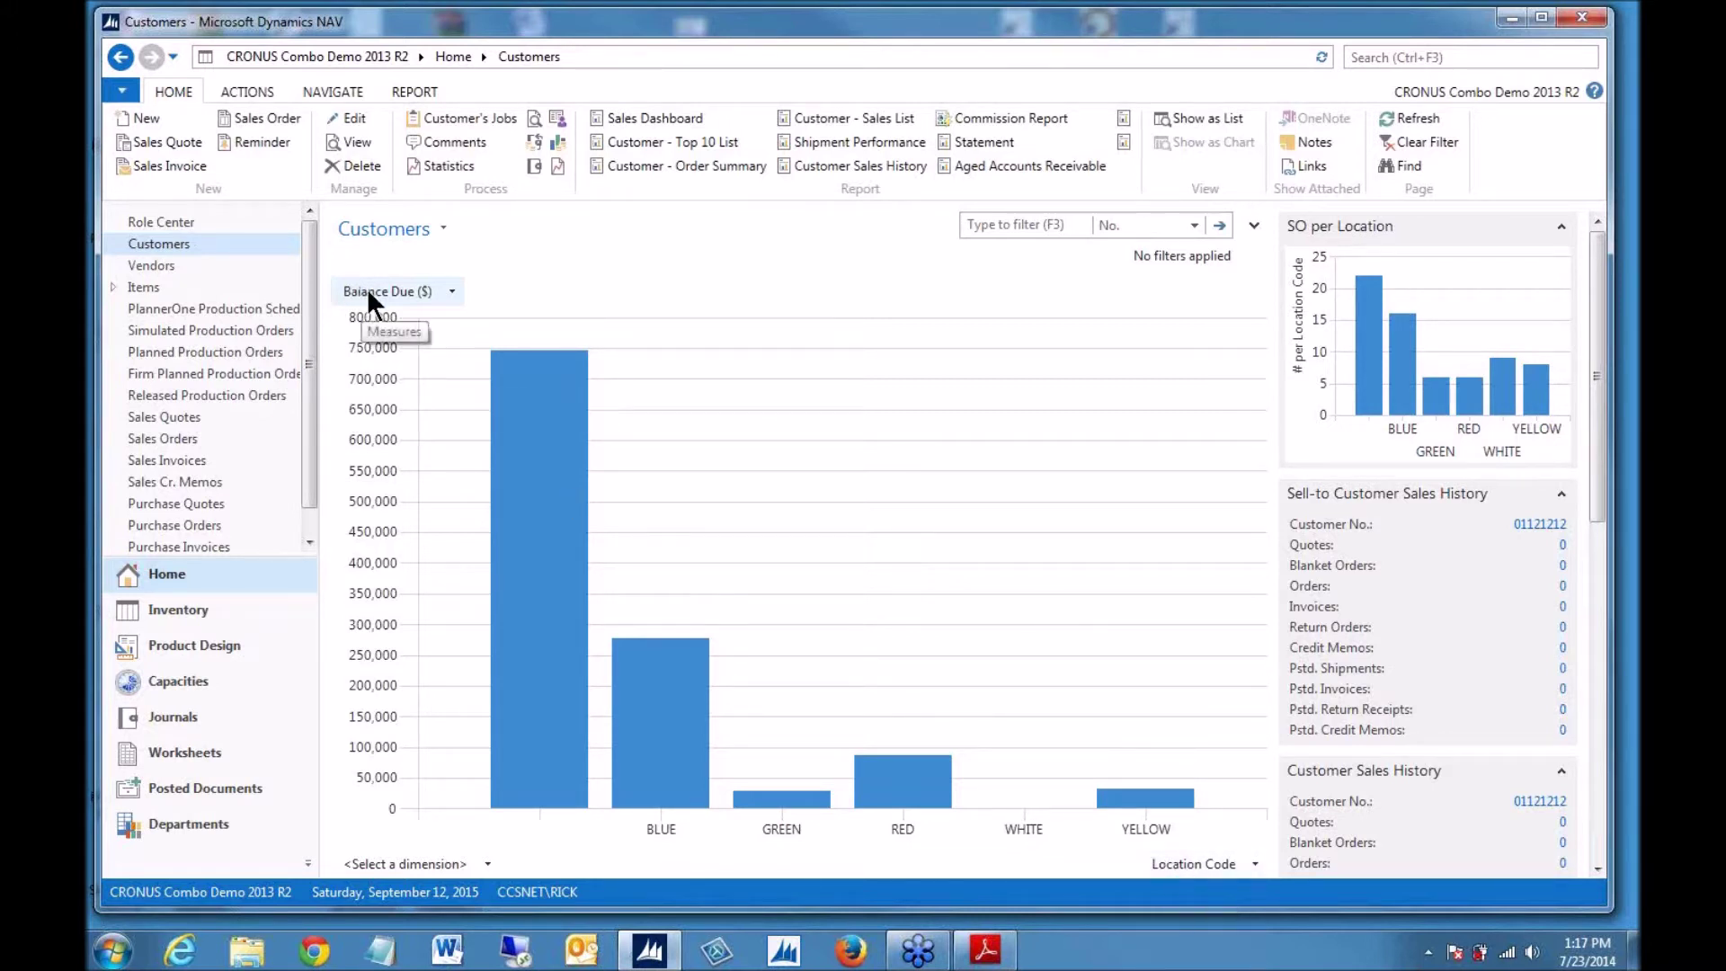
left_click(450, 290)
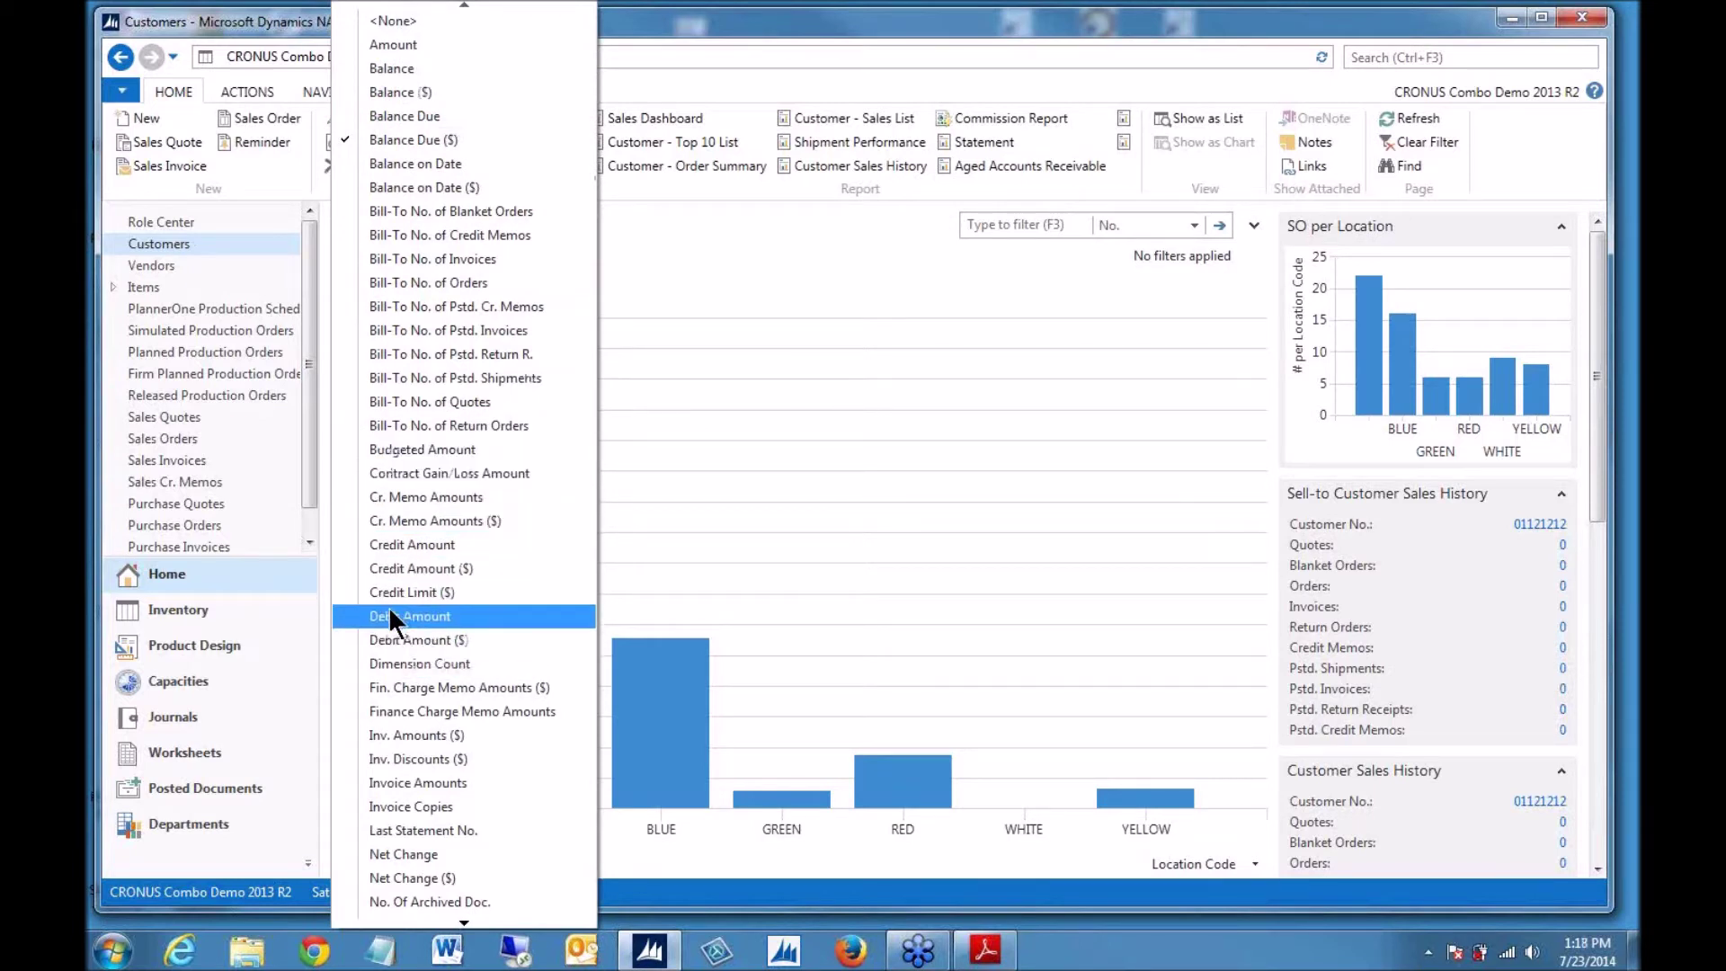
left_click(412, 590)
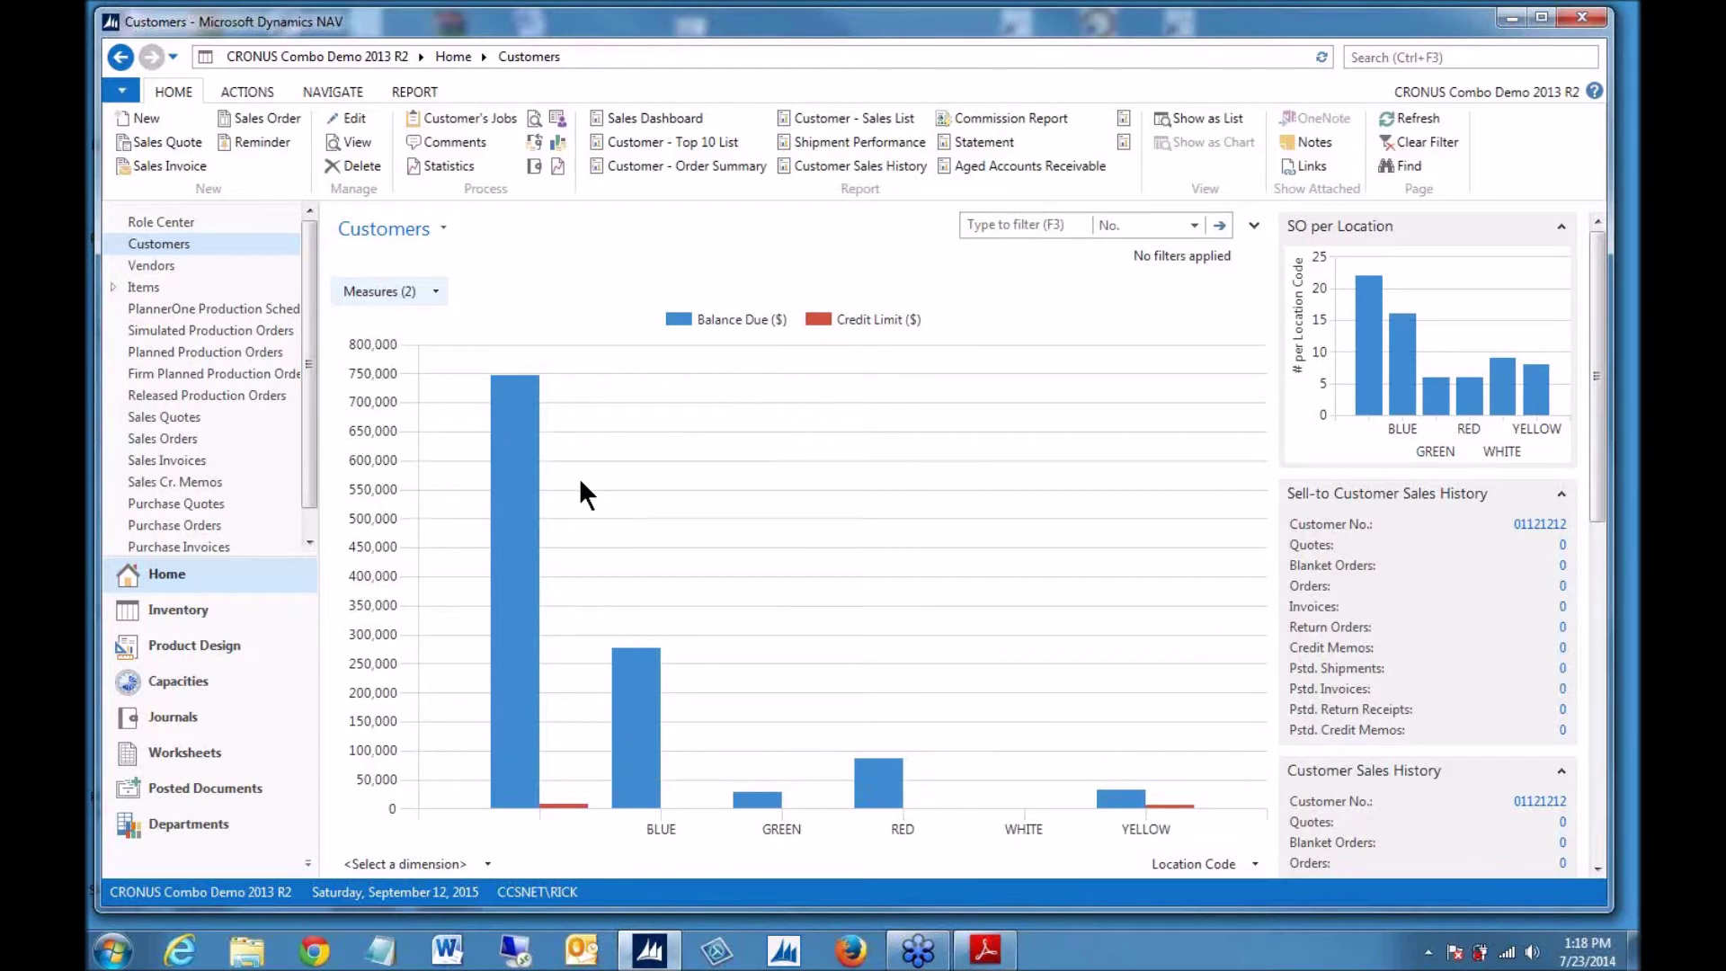
- Check the chart against the customer list view, and change the chart's horizontal-axis dimension to Salesperson Code
left_click(1200, 118)
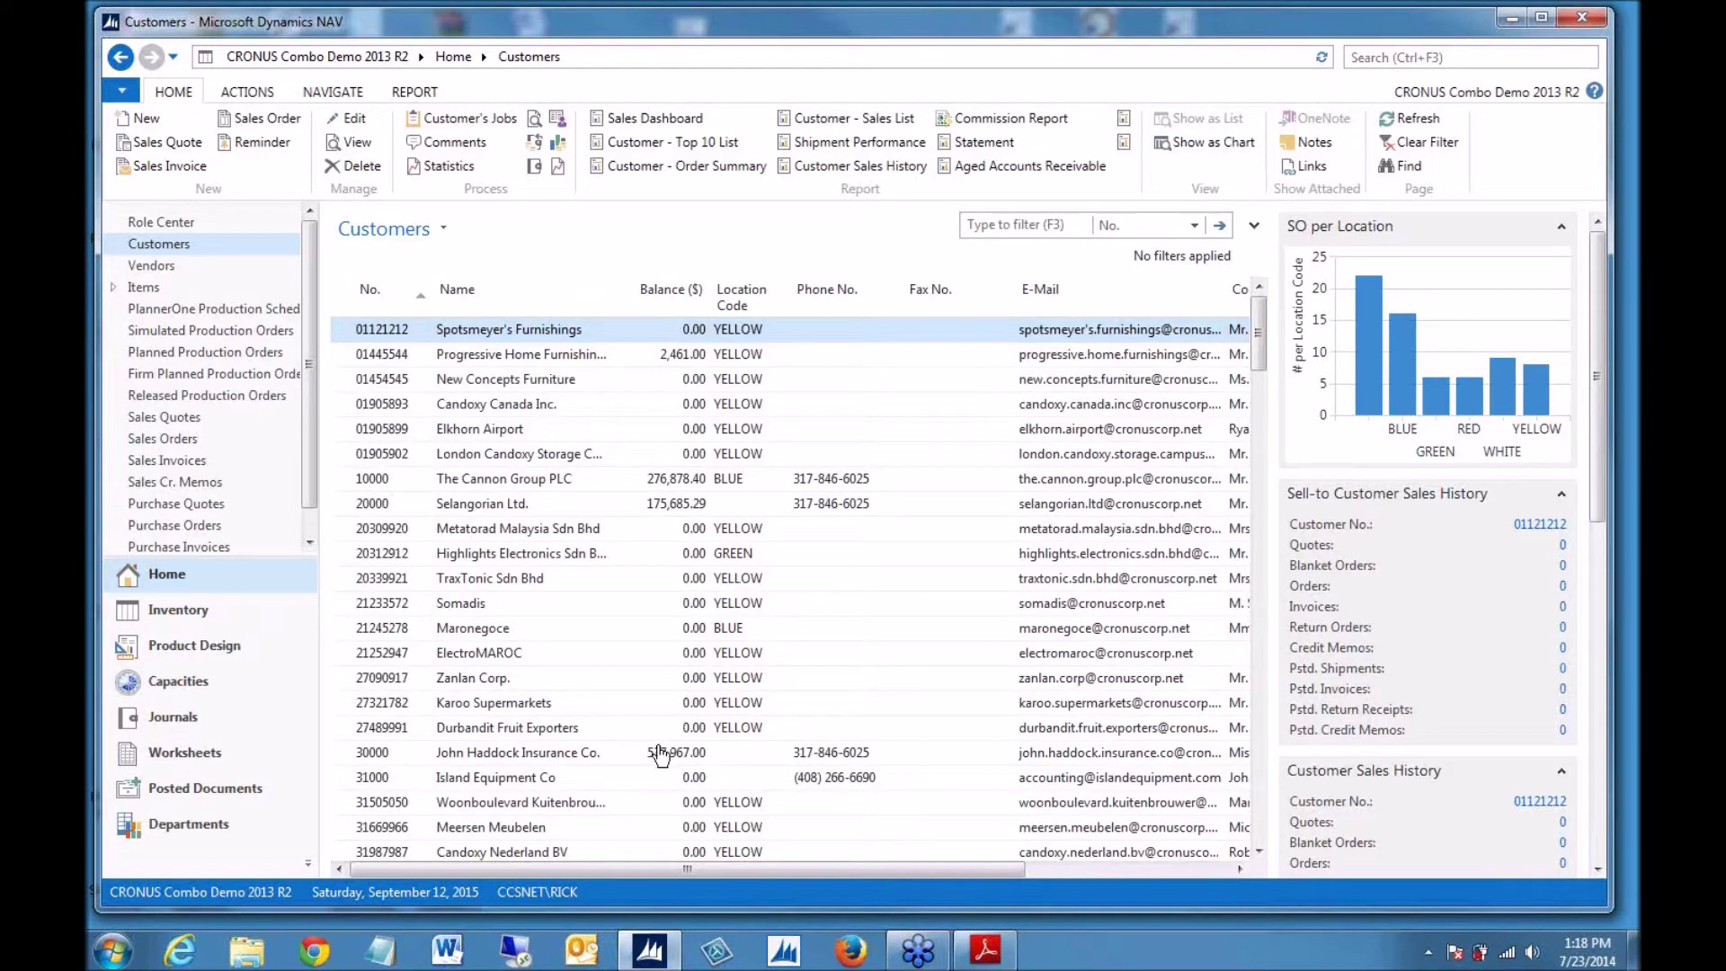
left_click(1202, 144)
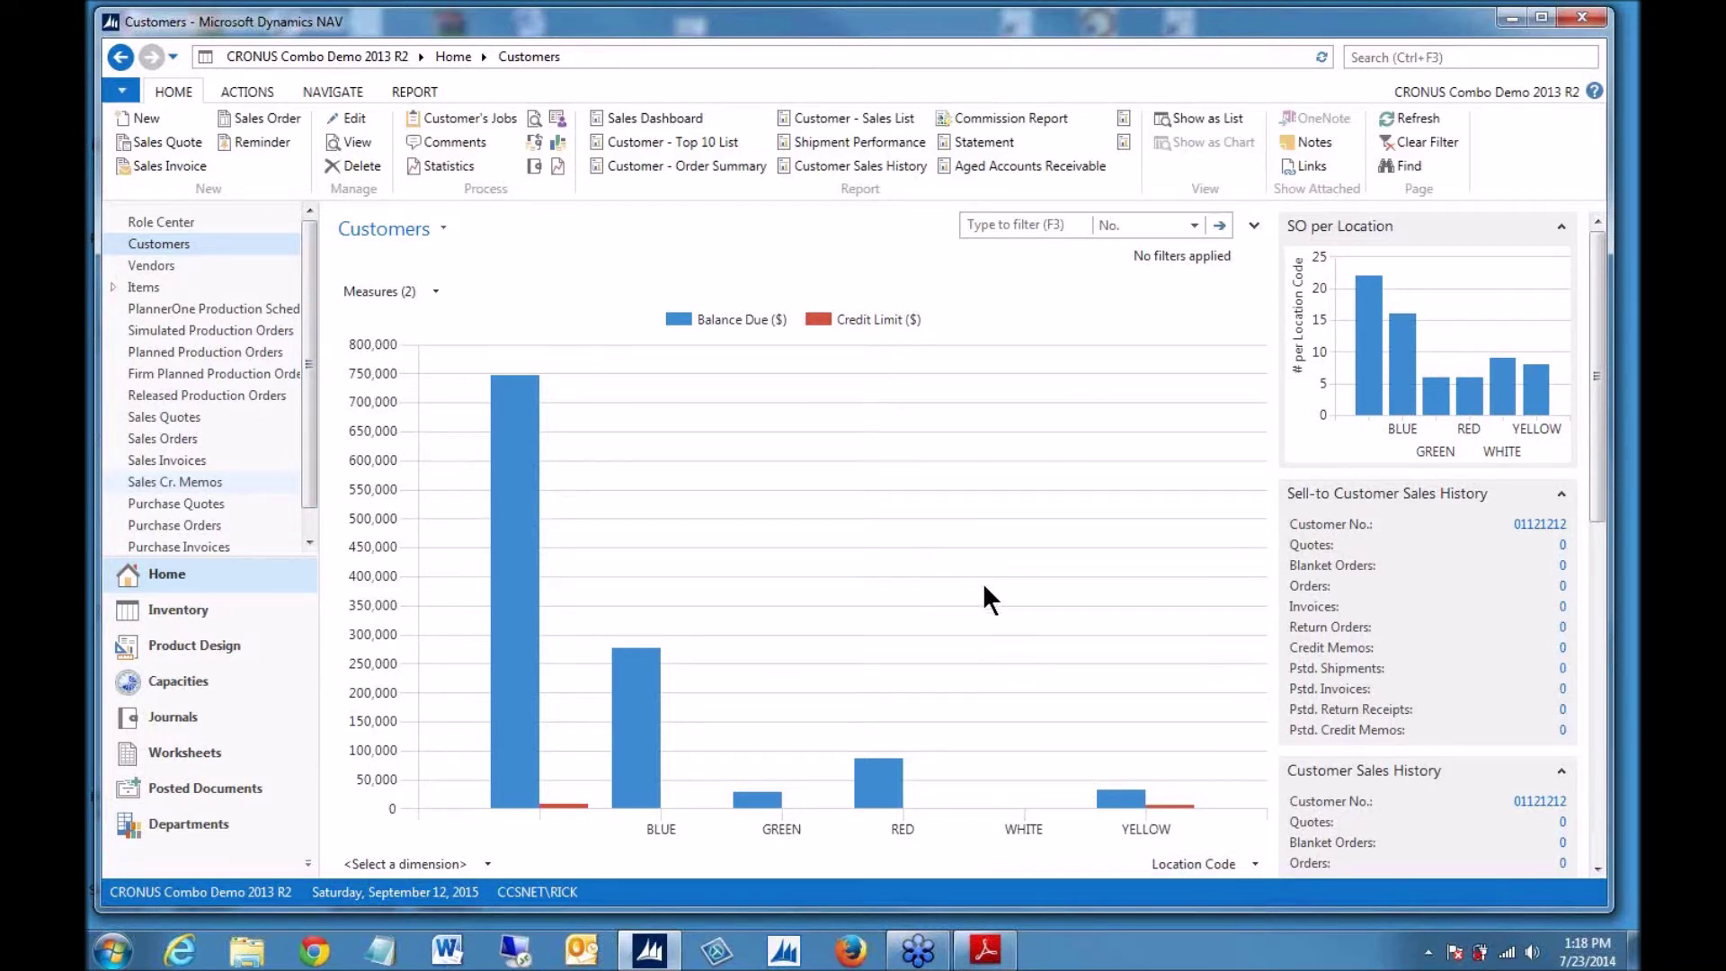
left_click(1255, 863)
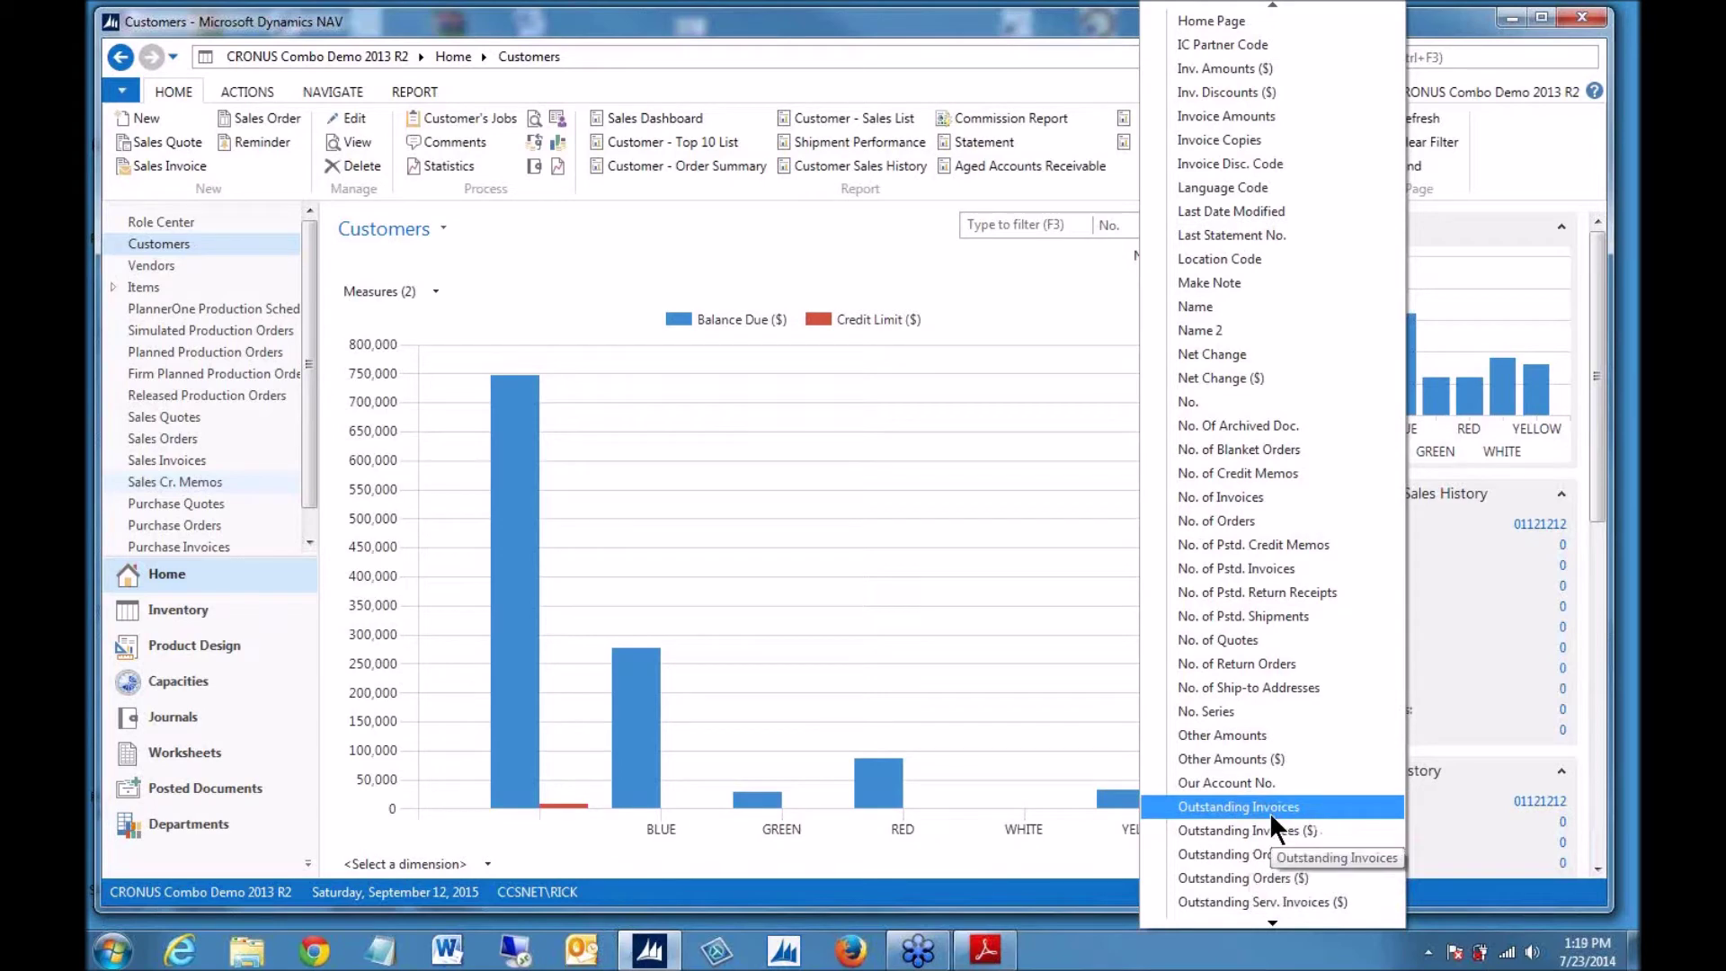
scroll(1267, 692, "down", 9)
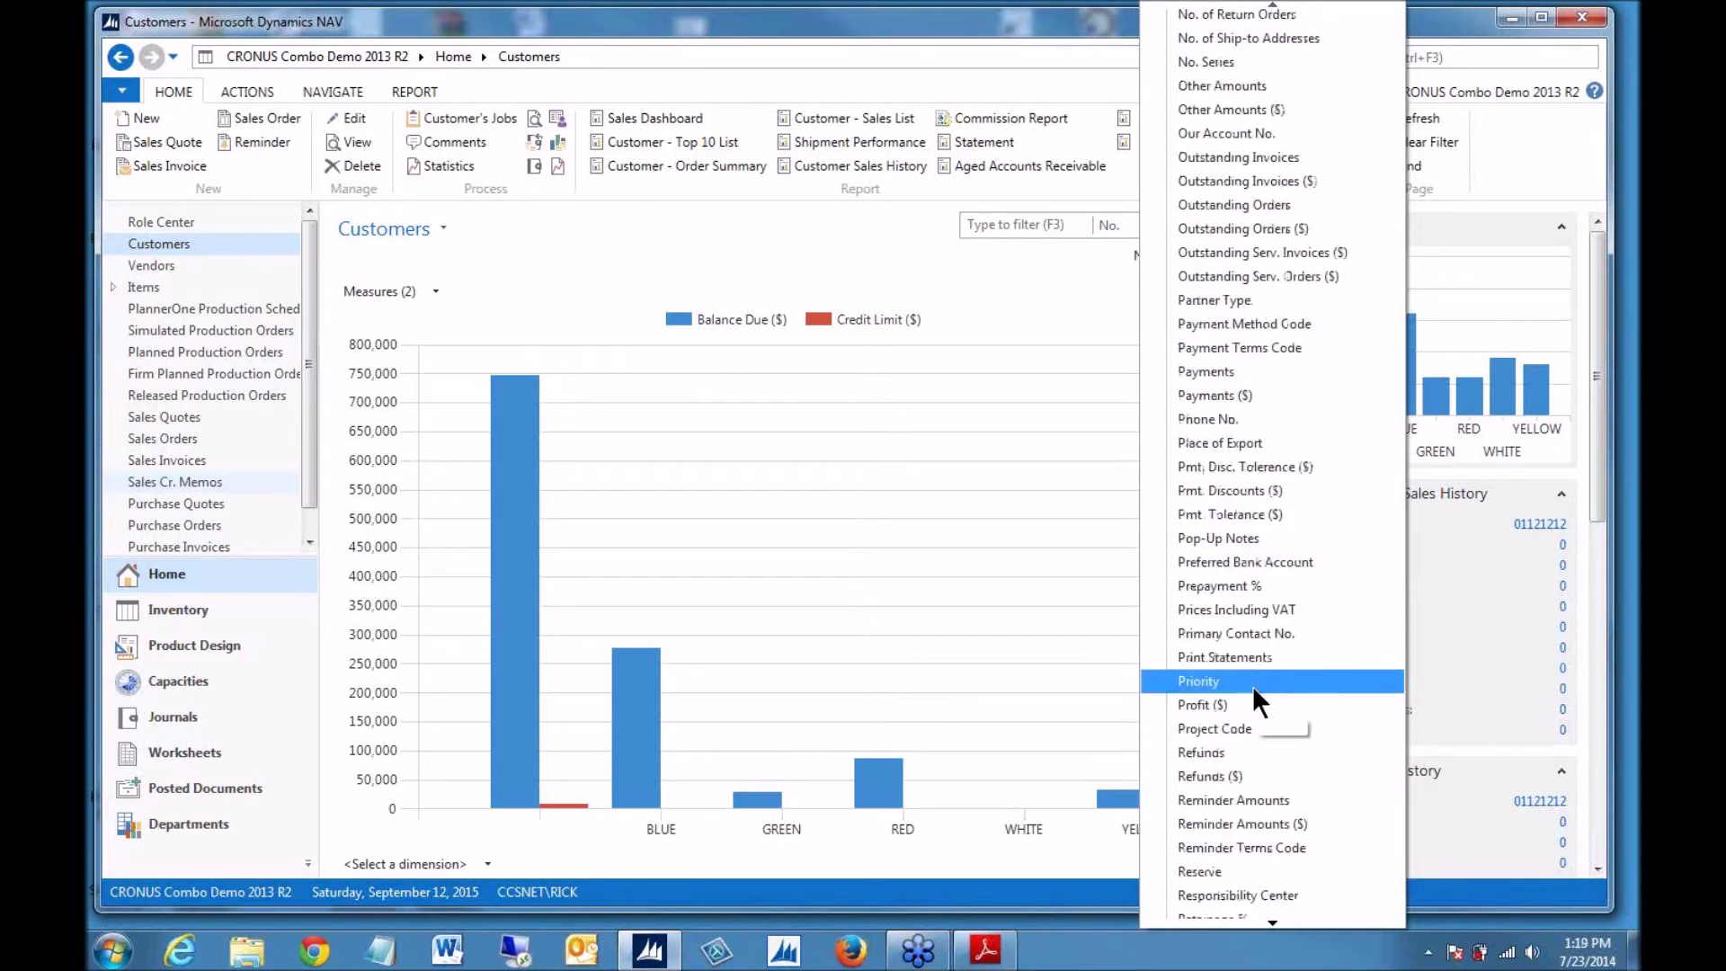
scroll(1238, 723, "down", 7)
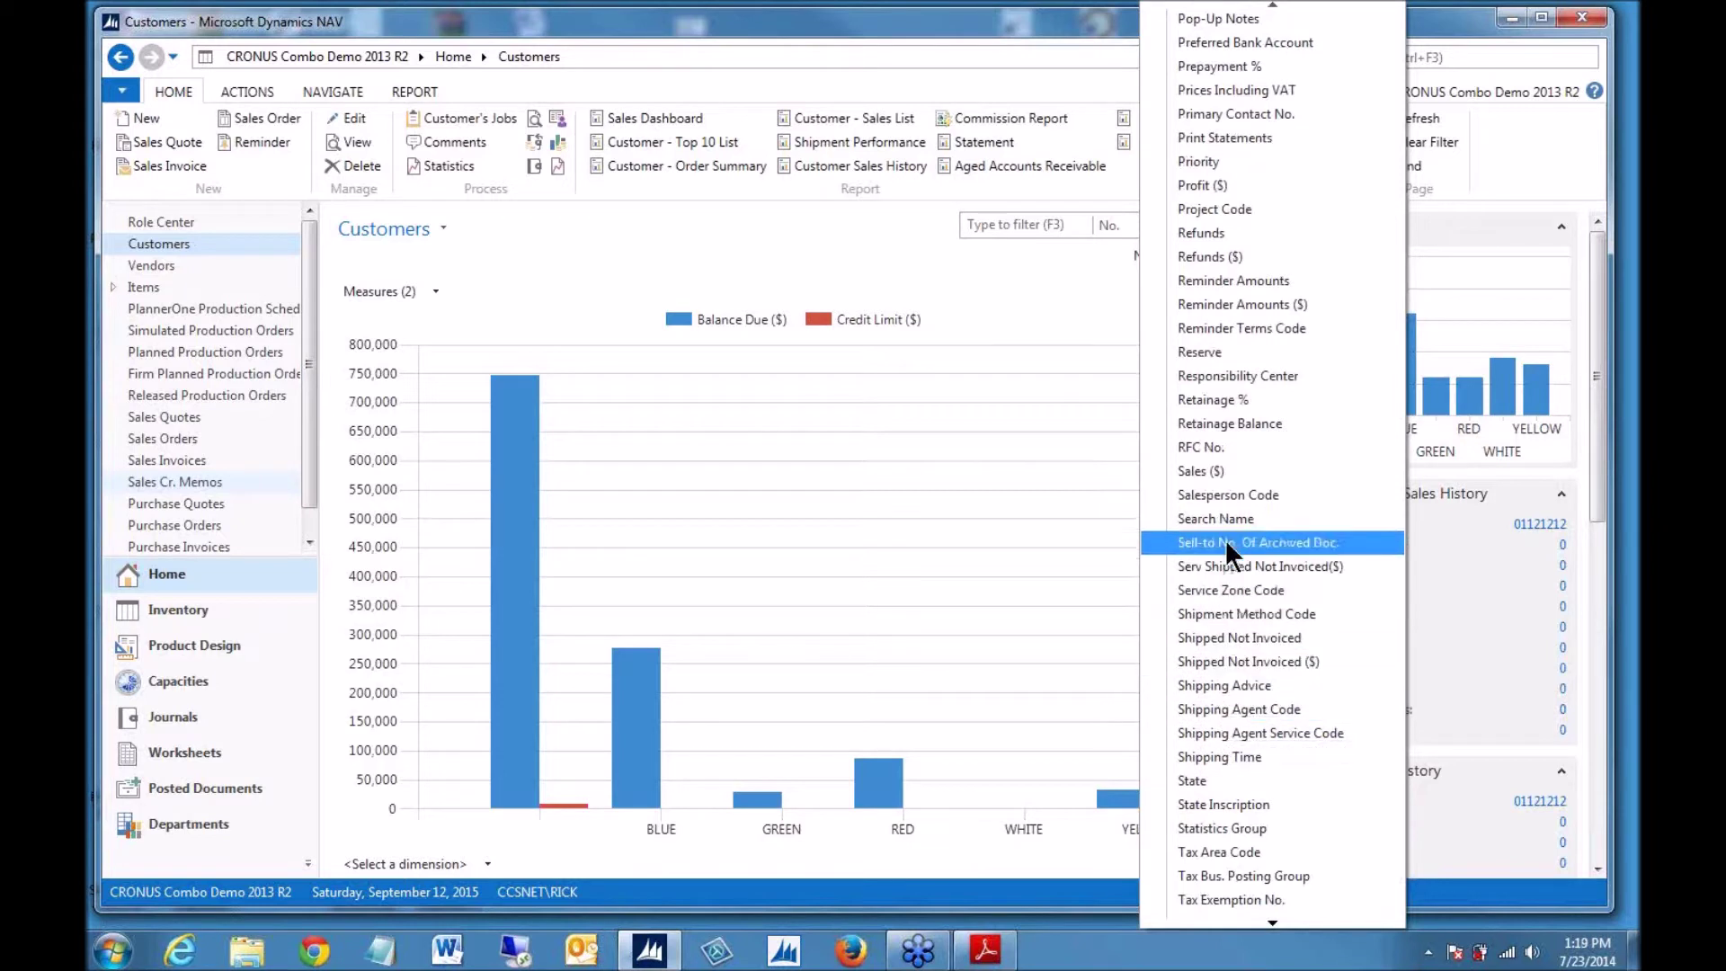
left_click(1298, 493)
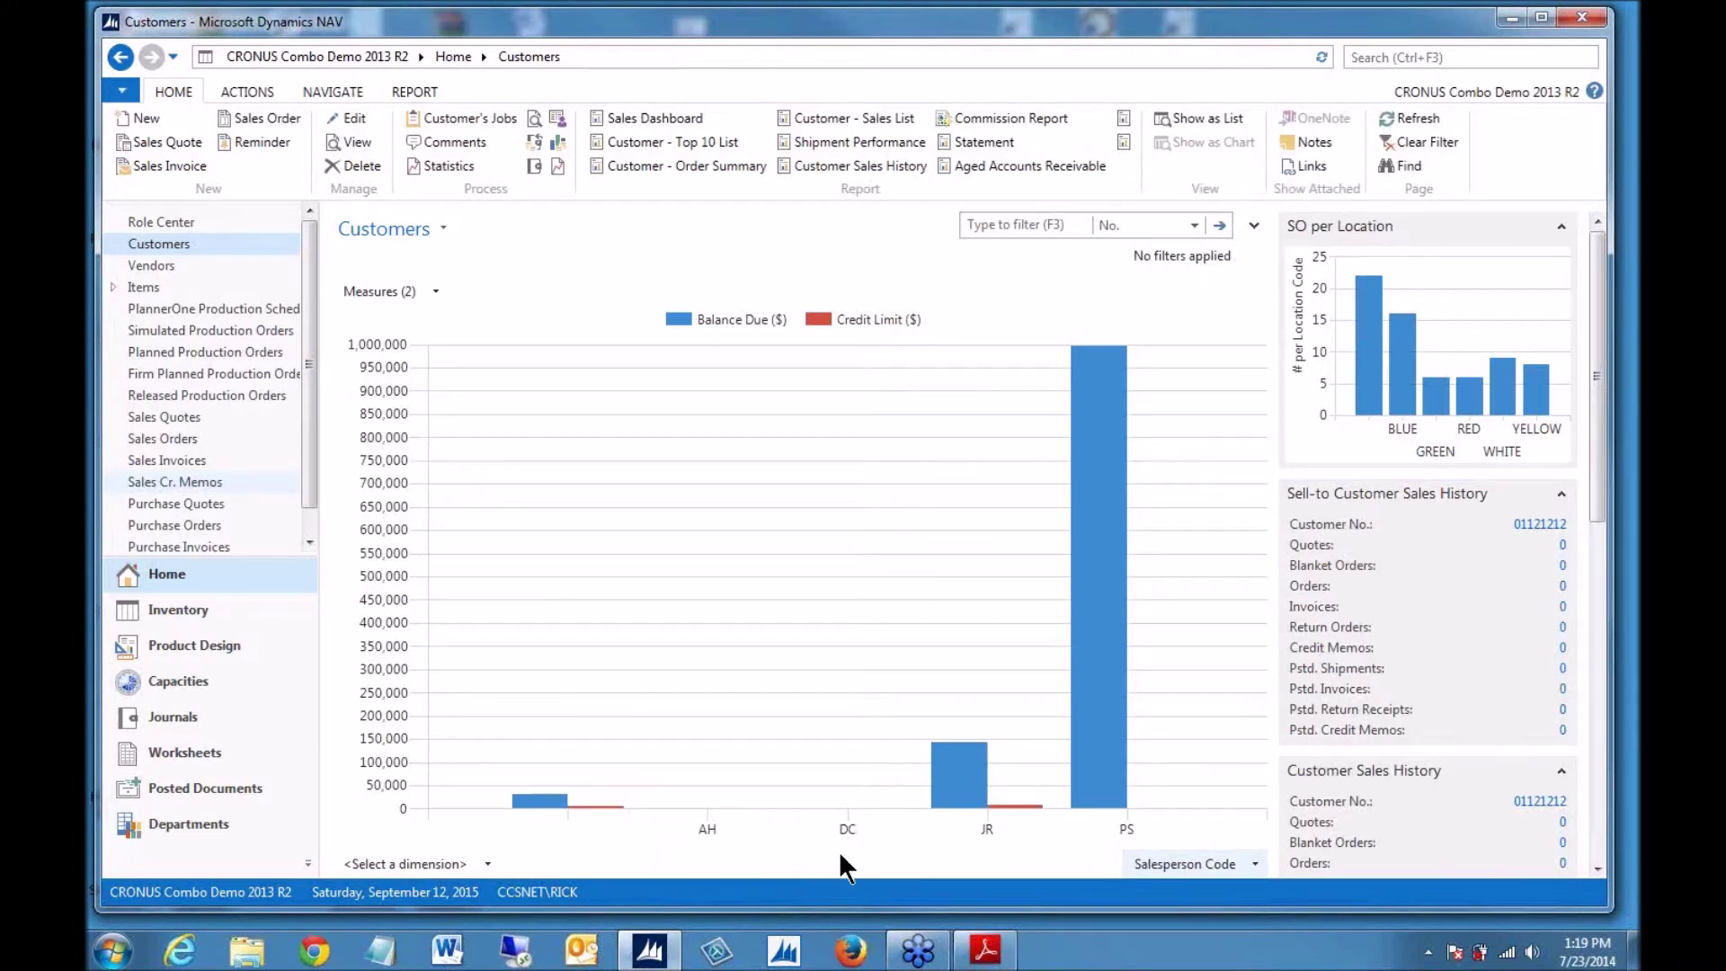
- Change the customer chart's horizontal-axis dimension to Payment Terms Code and inspect the individual bars' values
left_click(1249, 860)
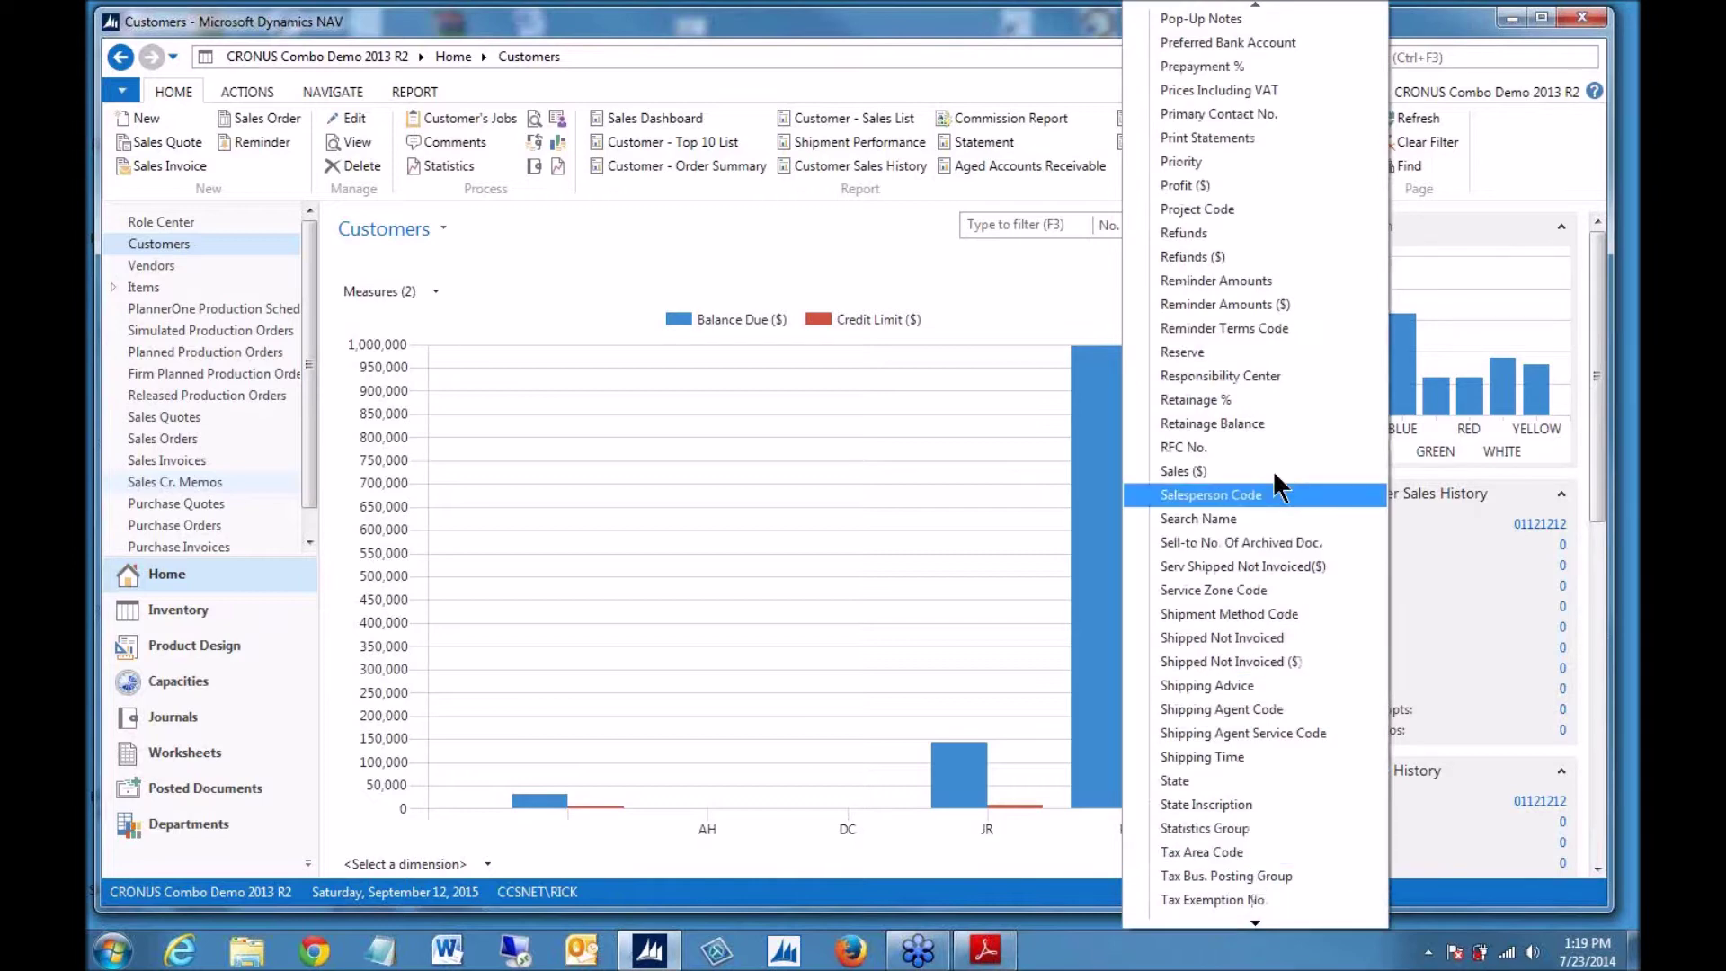
scroll(1226, 455, "down", 3)
scroll(1213, 536, "up", 7)
scroll(1215, 534, "up", 6)
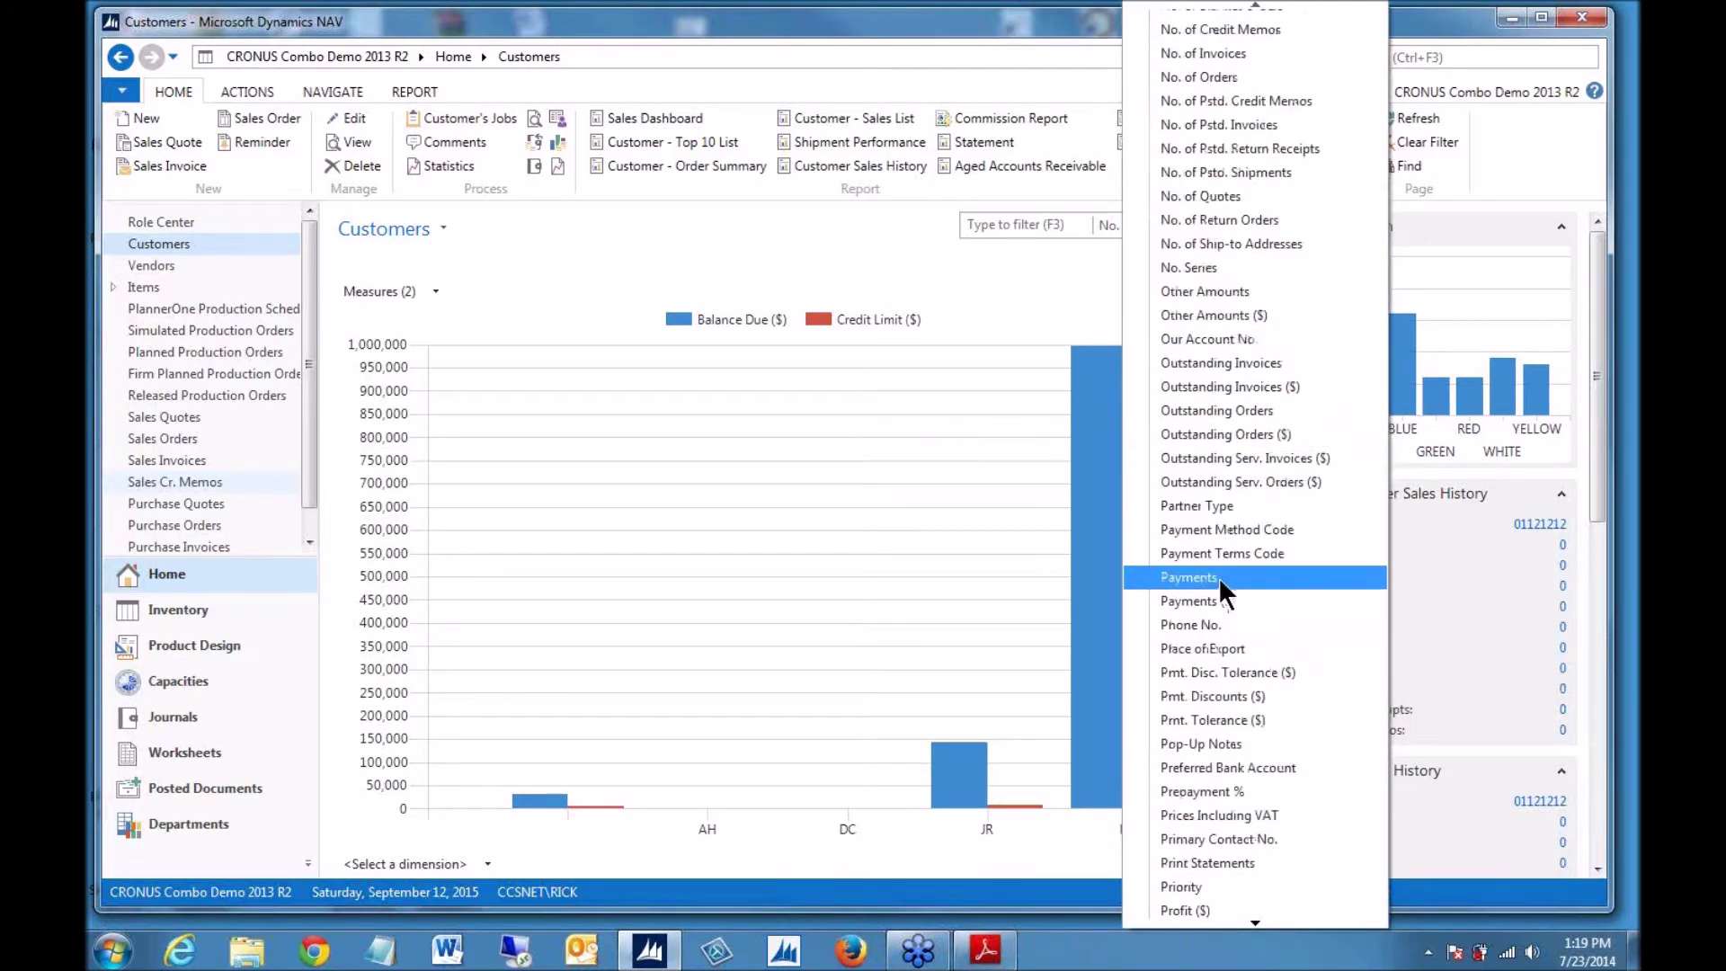
left_click(1236, 553)
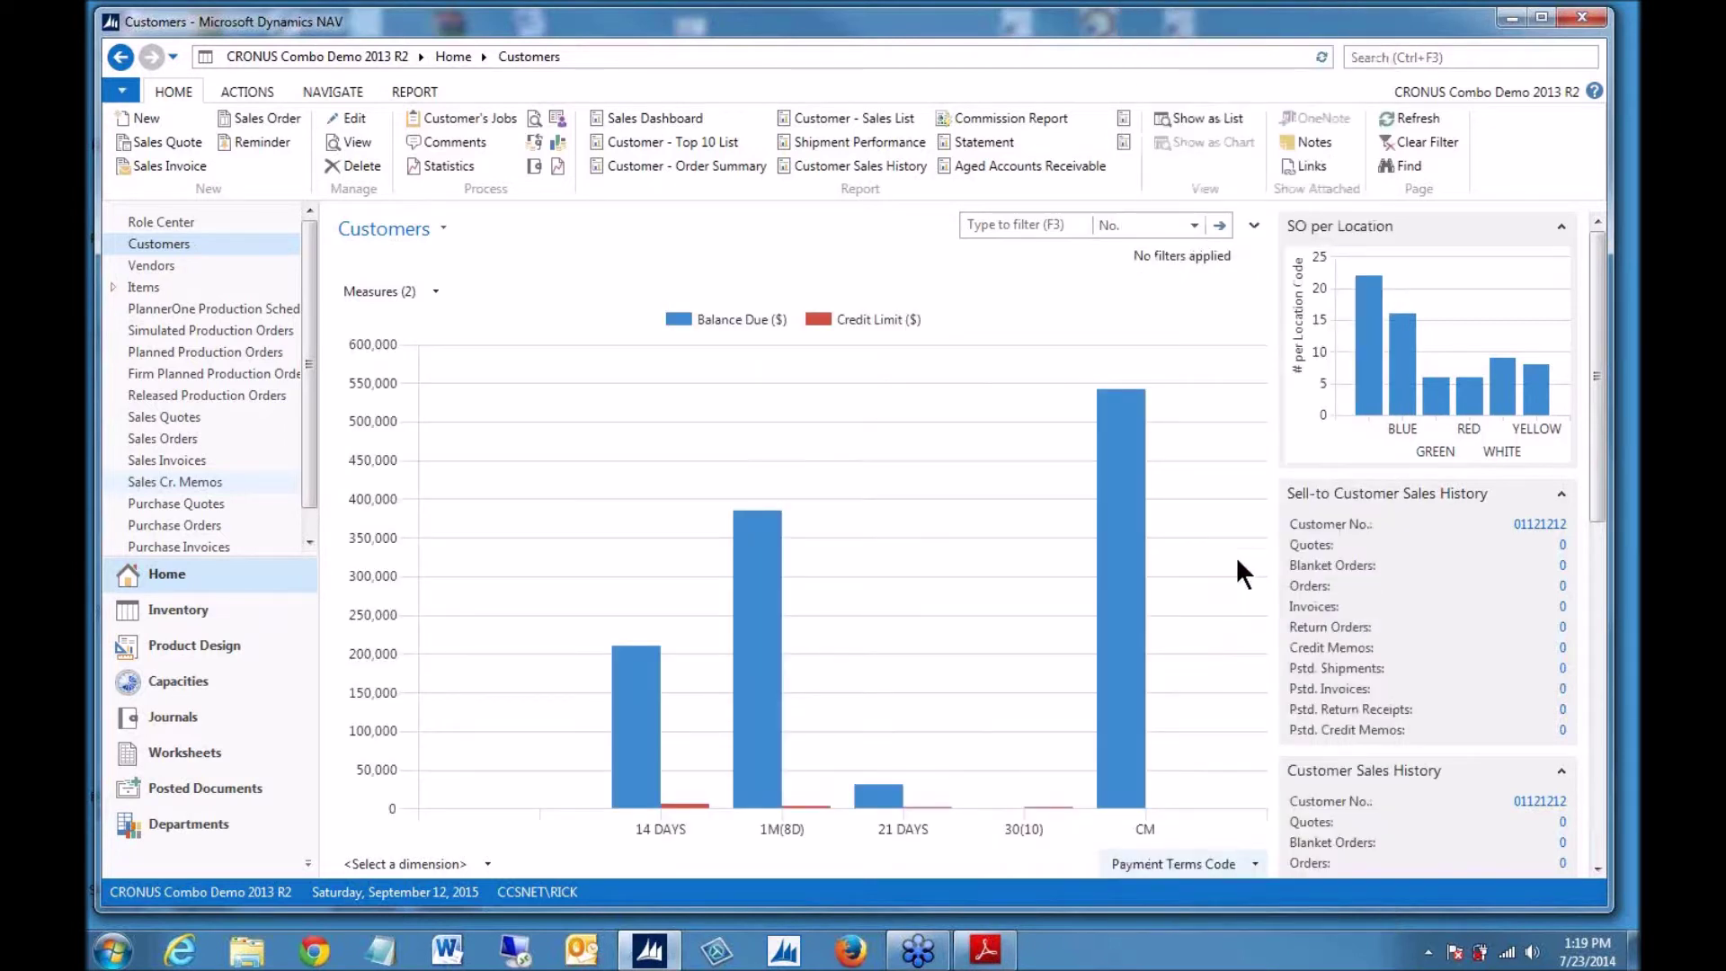
mouse_move(655, 821)
mouse_move(624, 791)
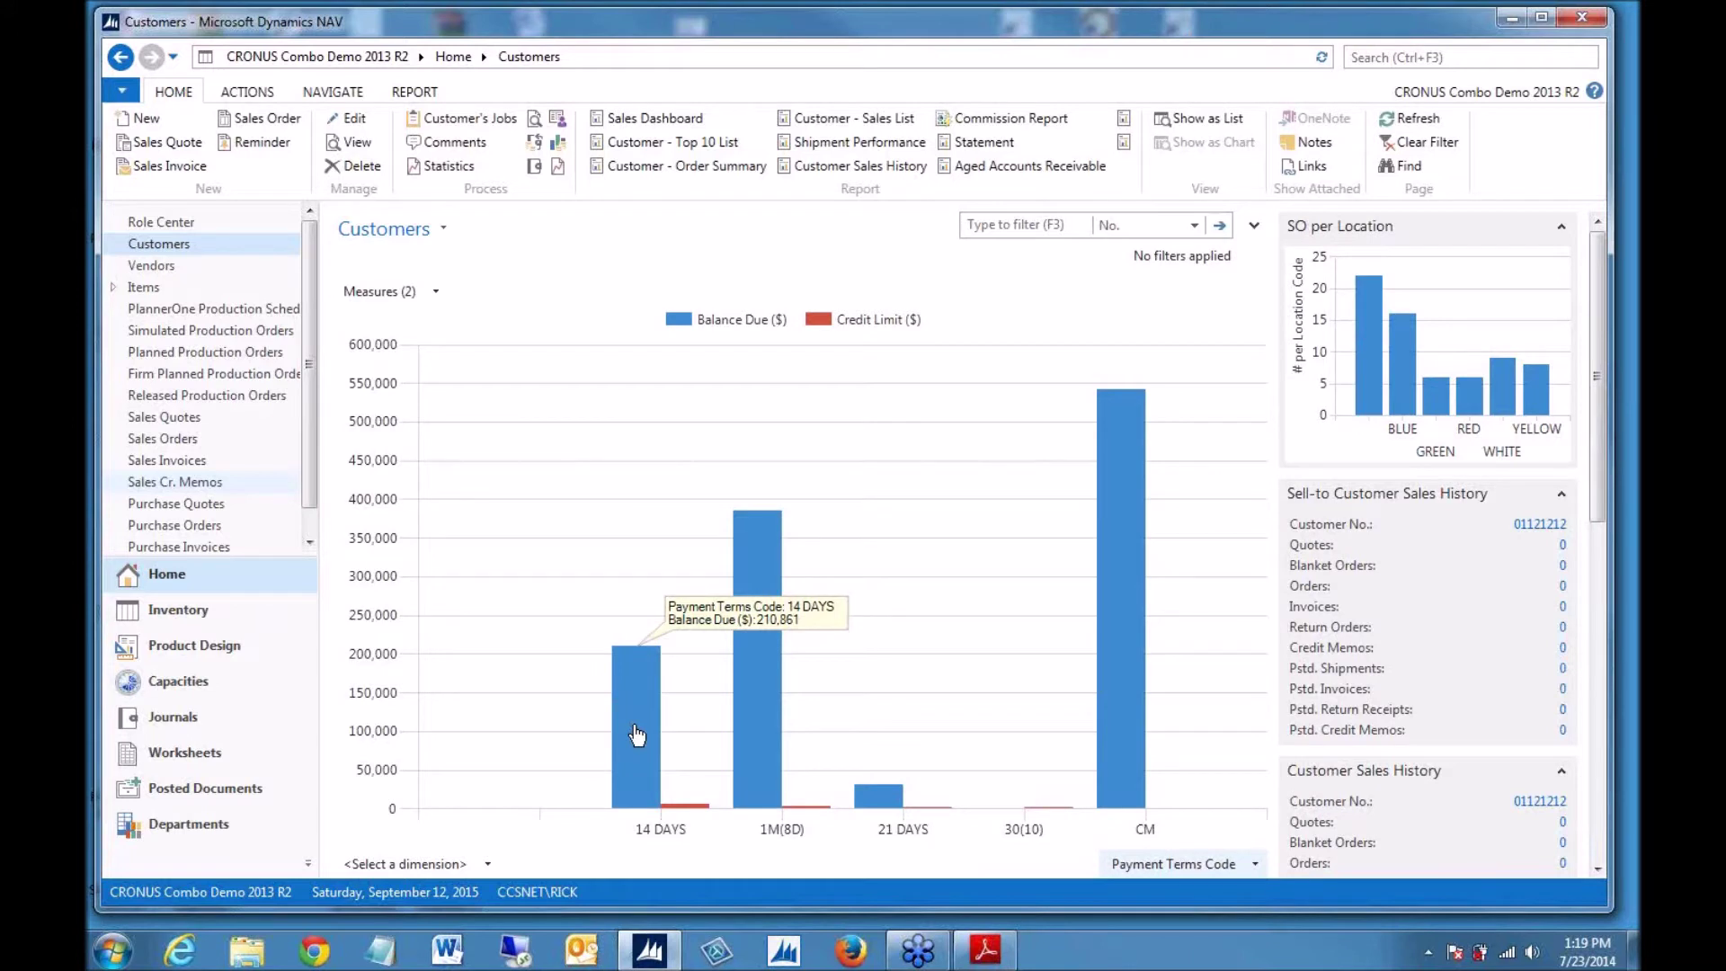
mouse_move(762, 584)
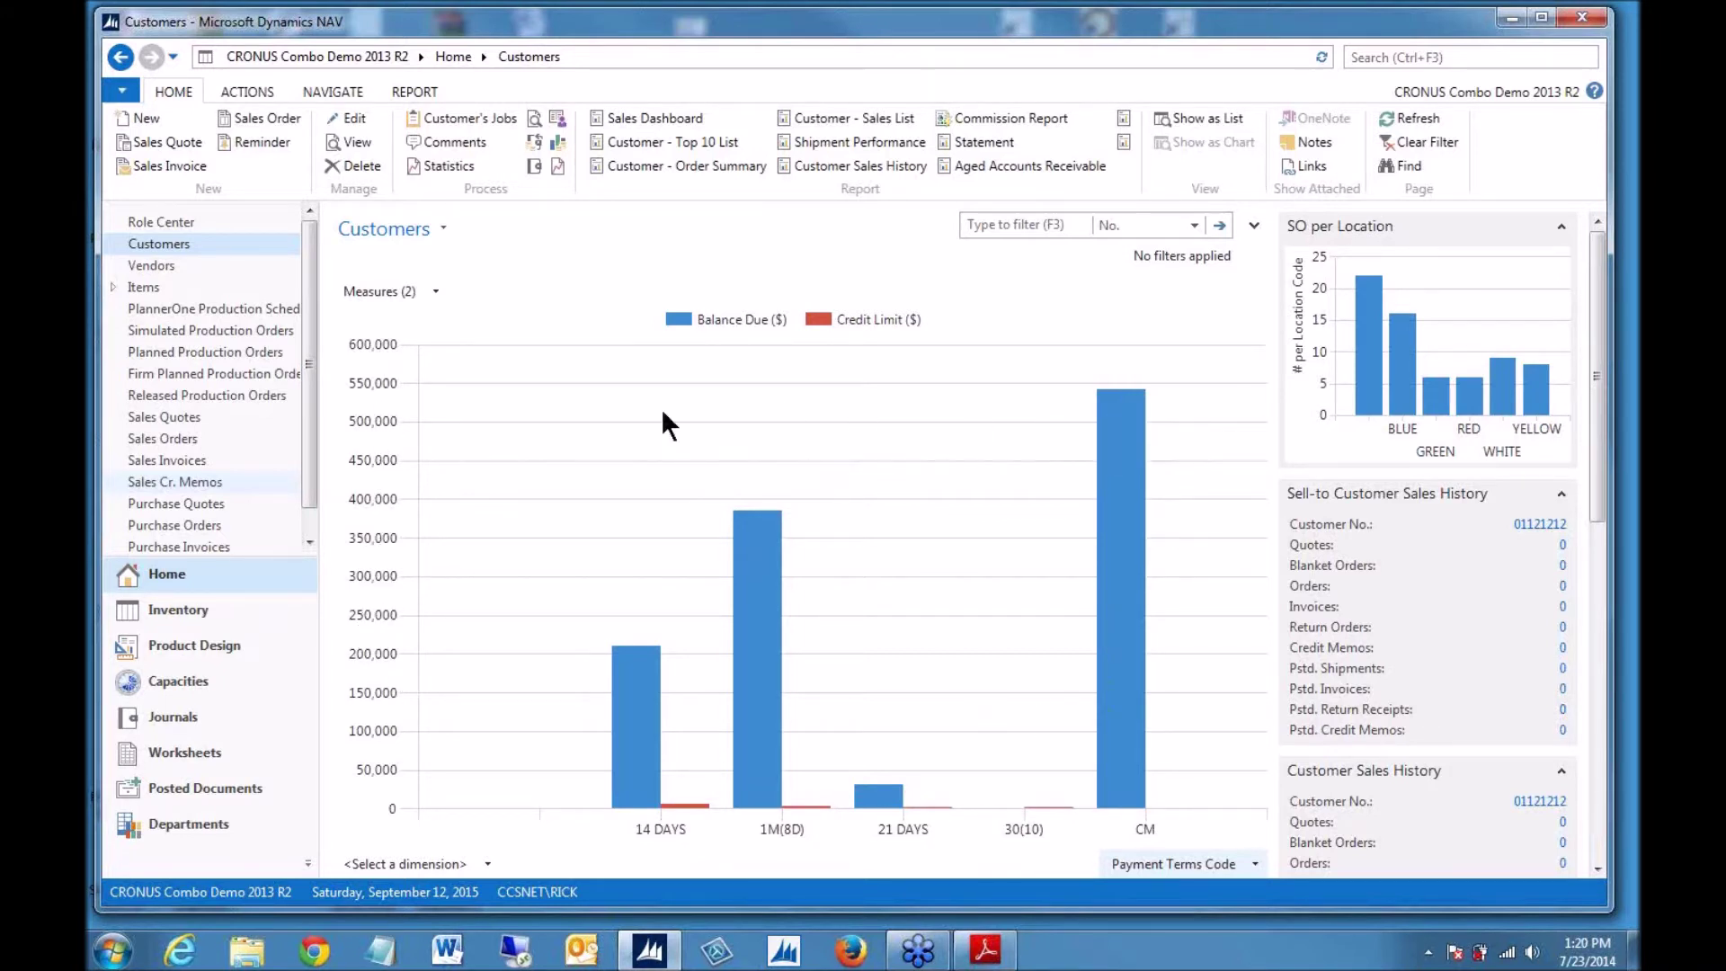
mouse_move(1117, 411)
- Return the Customers page to list view, look at the Sales Orders list, and open the Purchase Orders list
left_click(1184, 115)
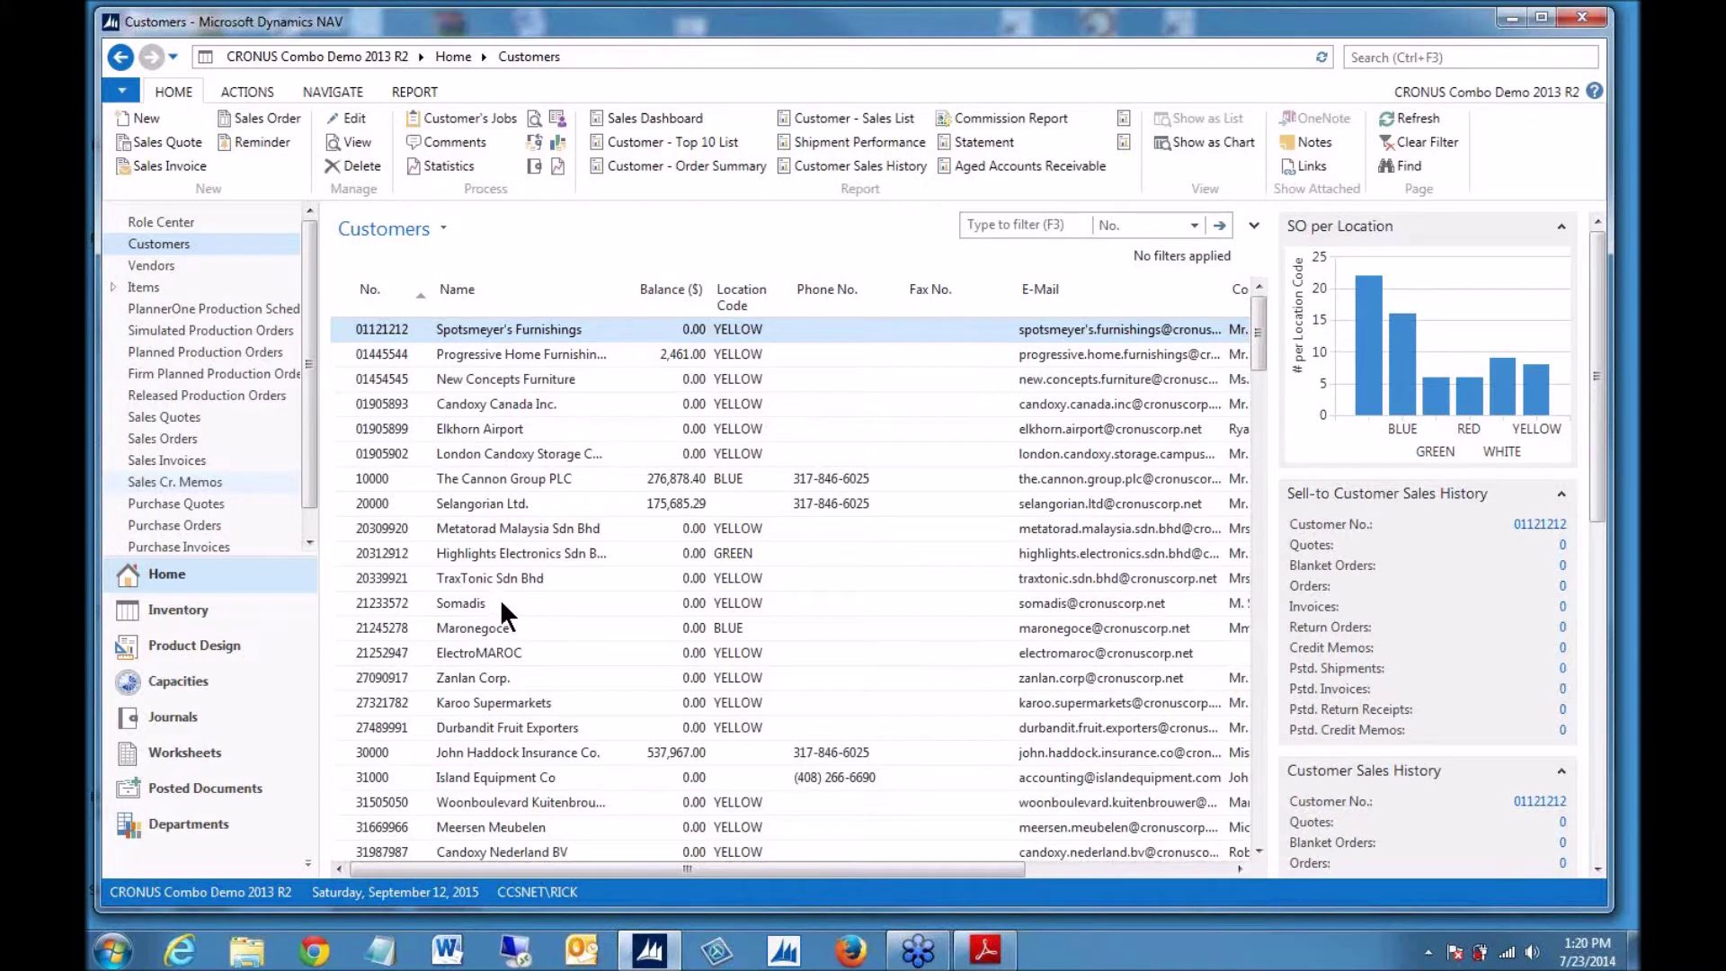
left_click(141, 438)
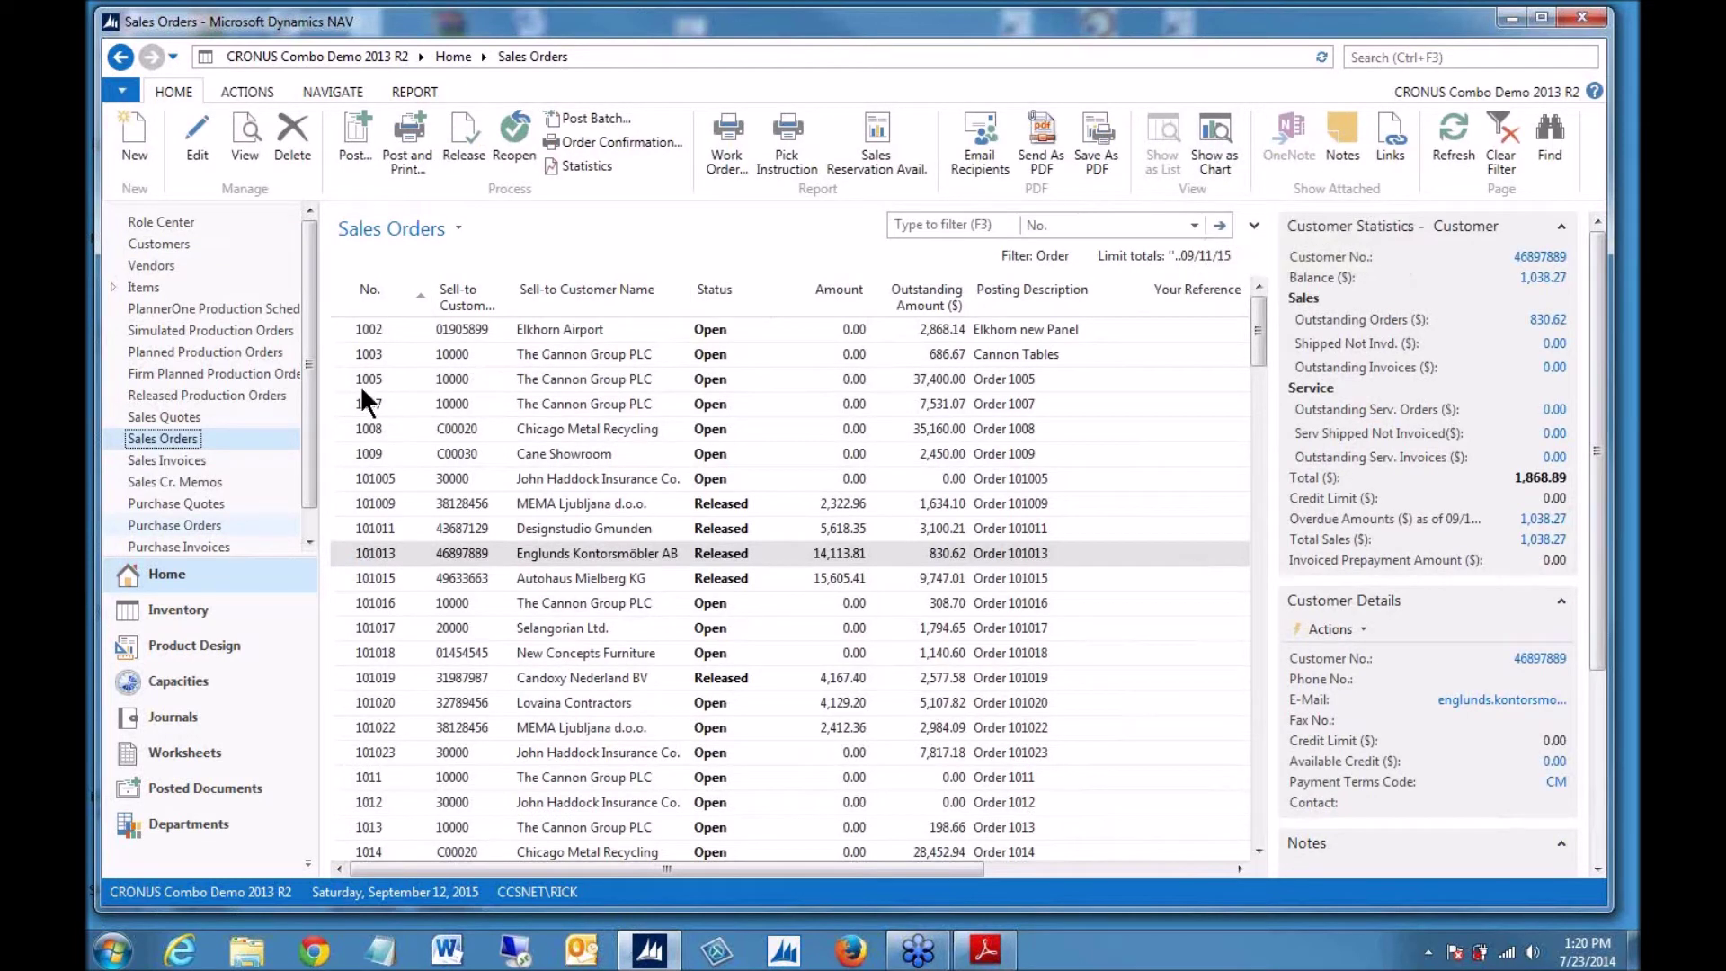
left_click(170, 527)
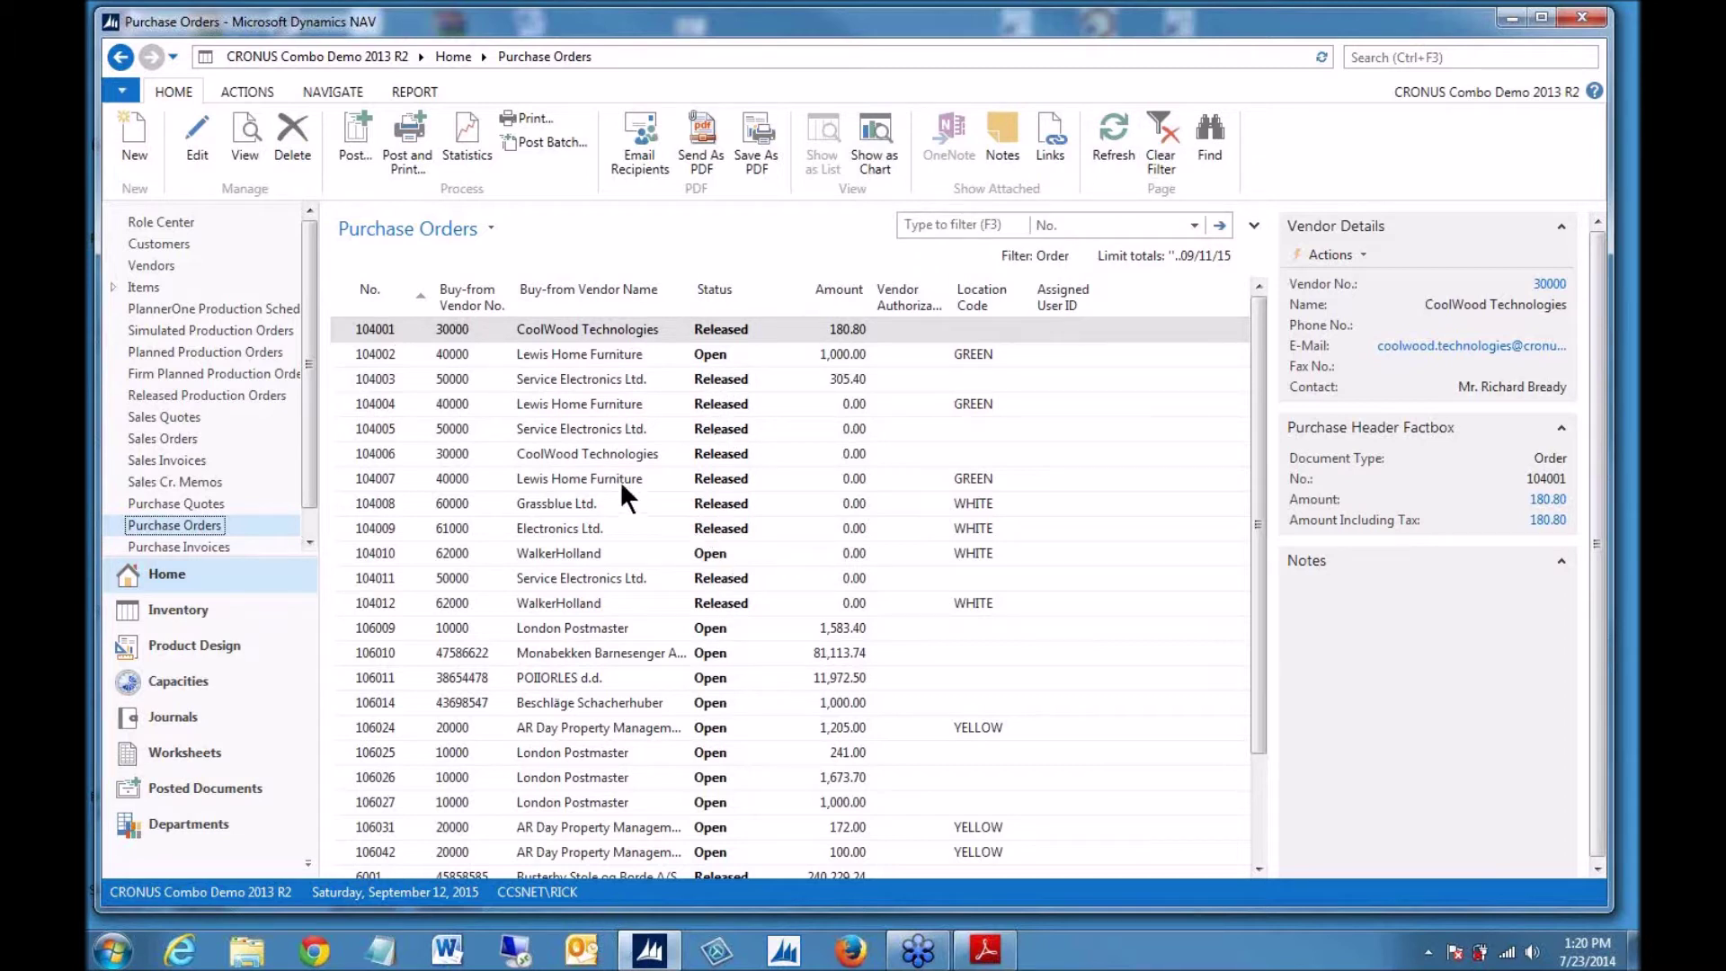
- Filter the Purchase Orders list by Status for Released orders
left_click(1193, 226)
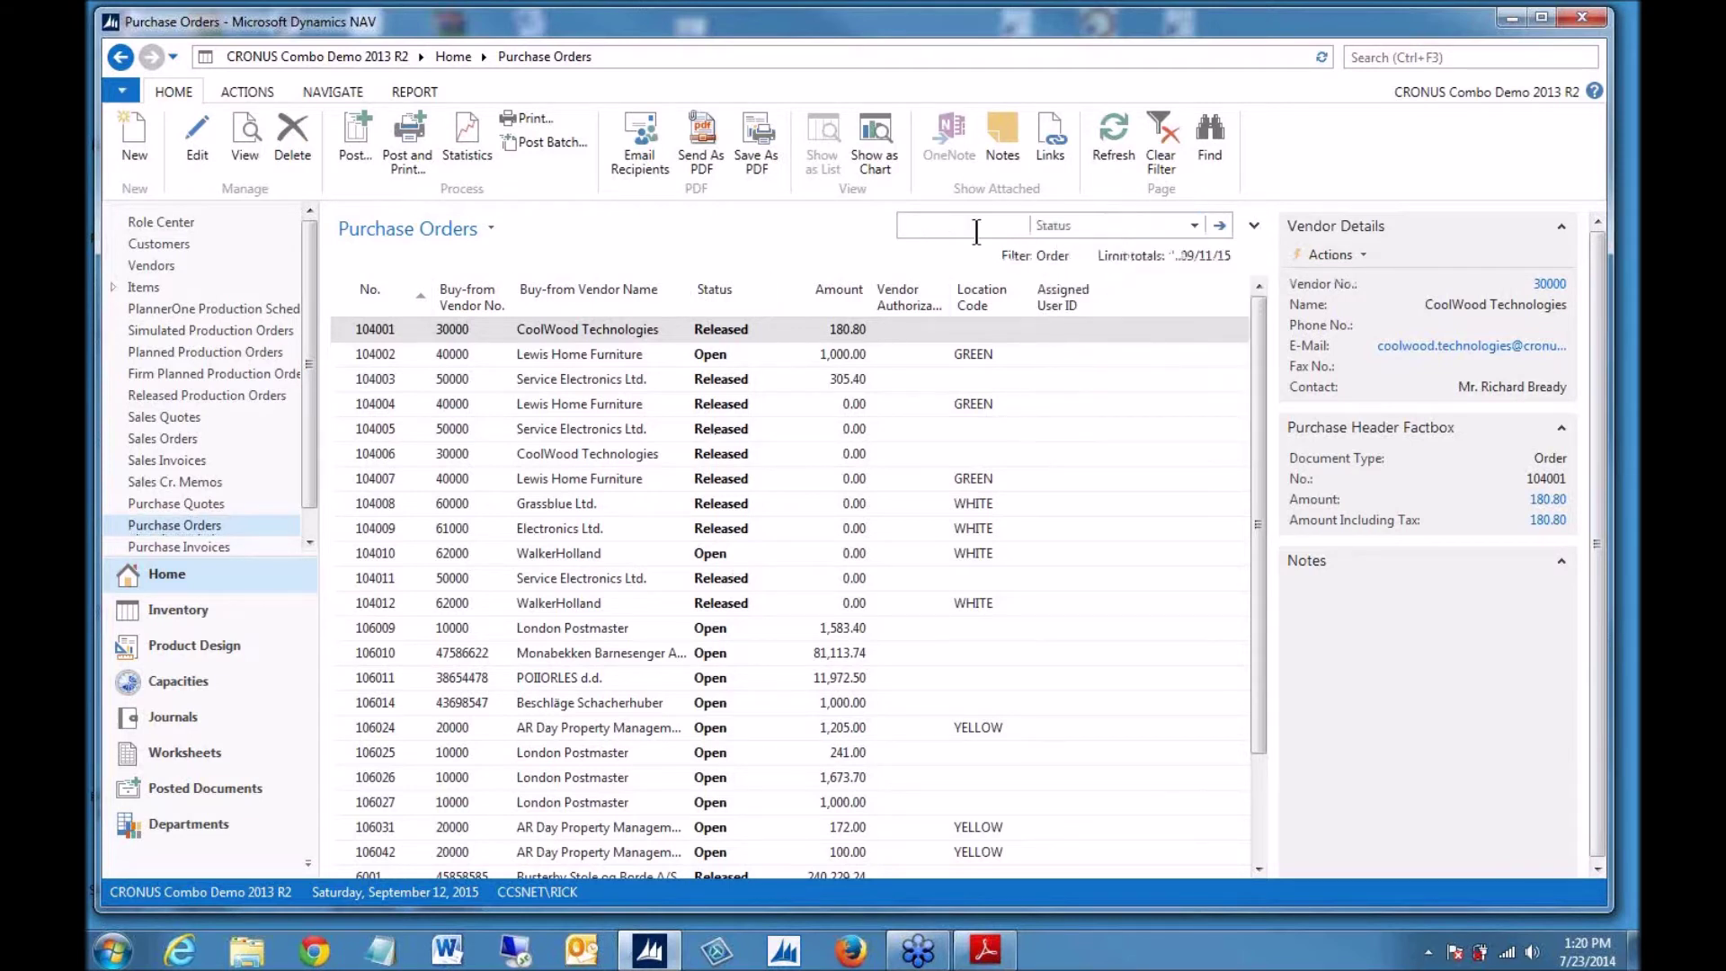
type("Released")
key("Return")
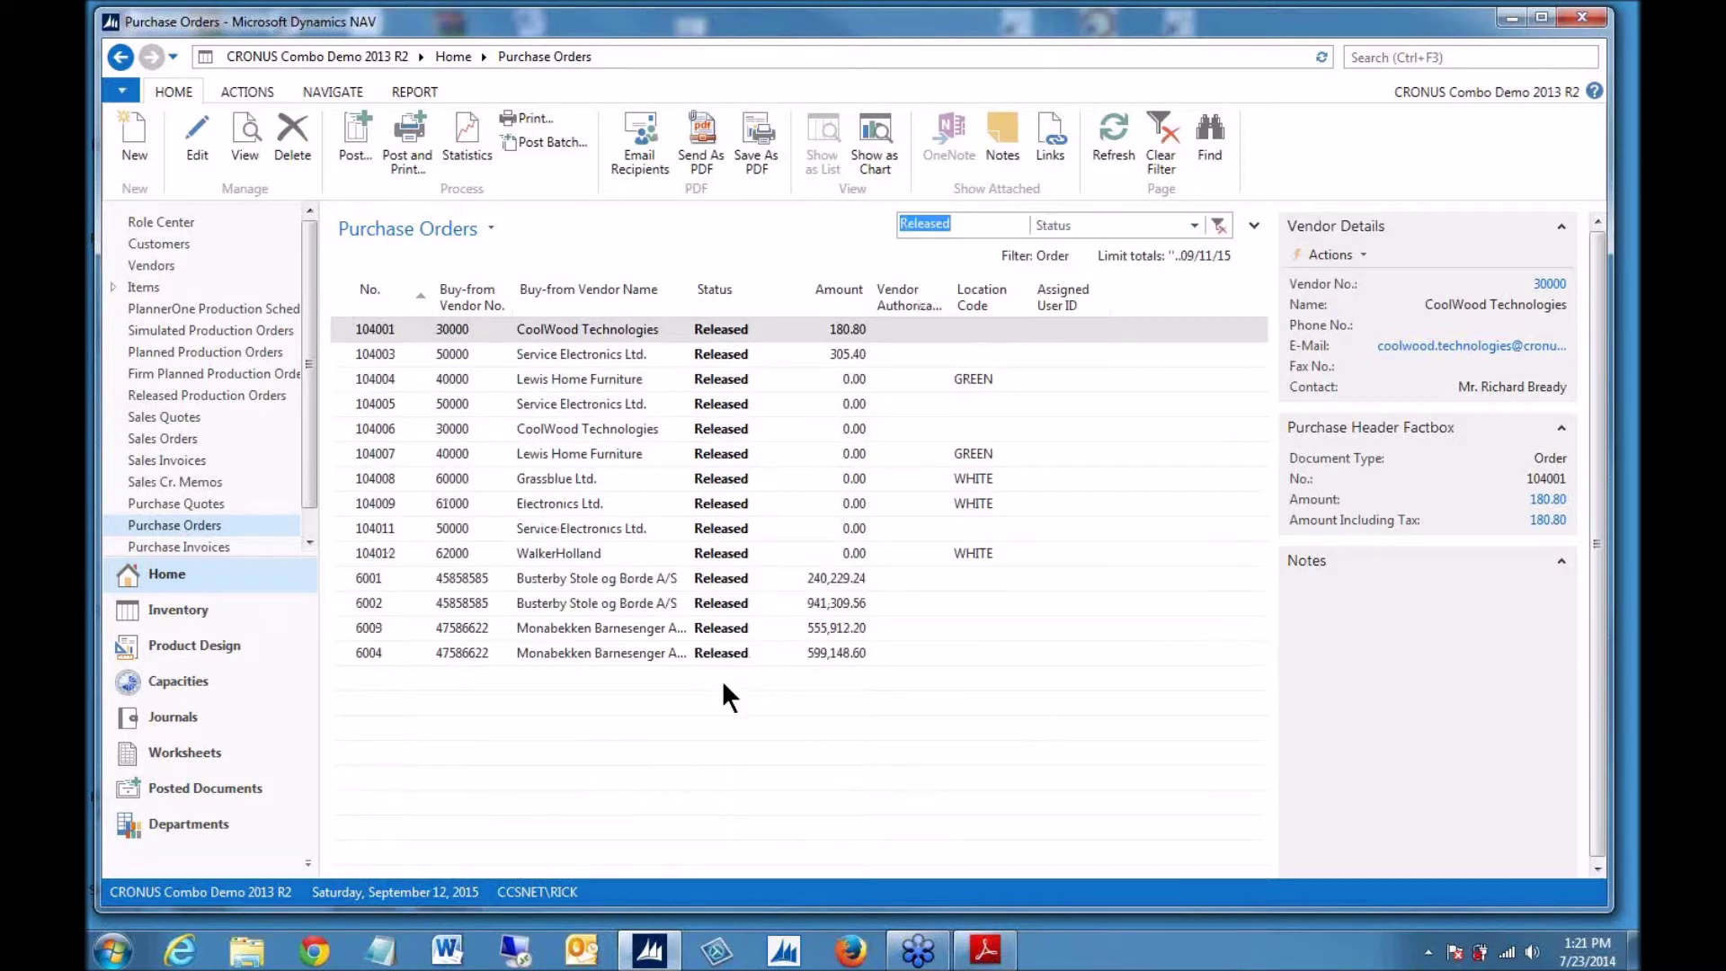
- Show the filtered purchase orders as a chart, try to choose a dimension, clear the filter and return to the list
left_click(877, 136)
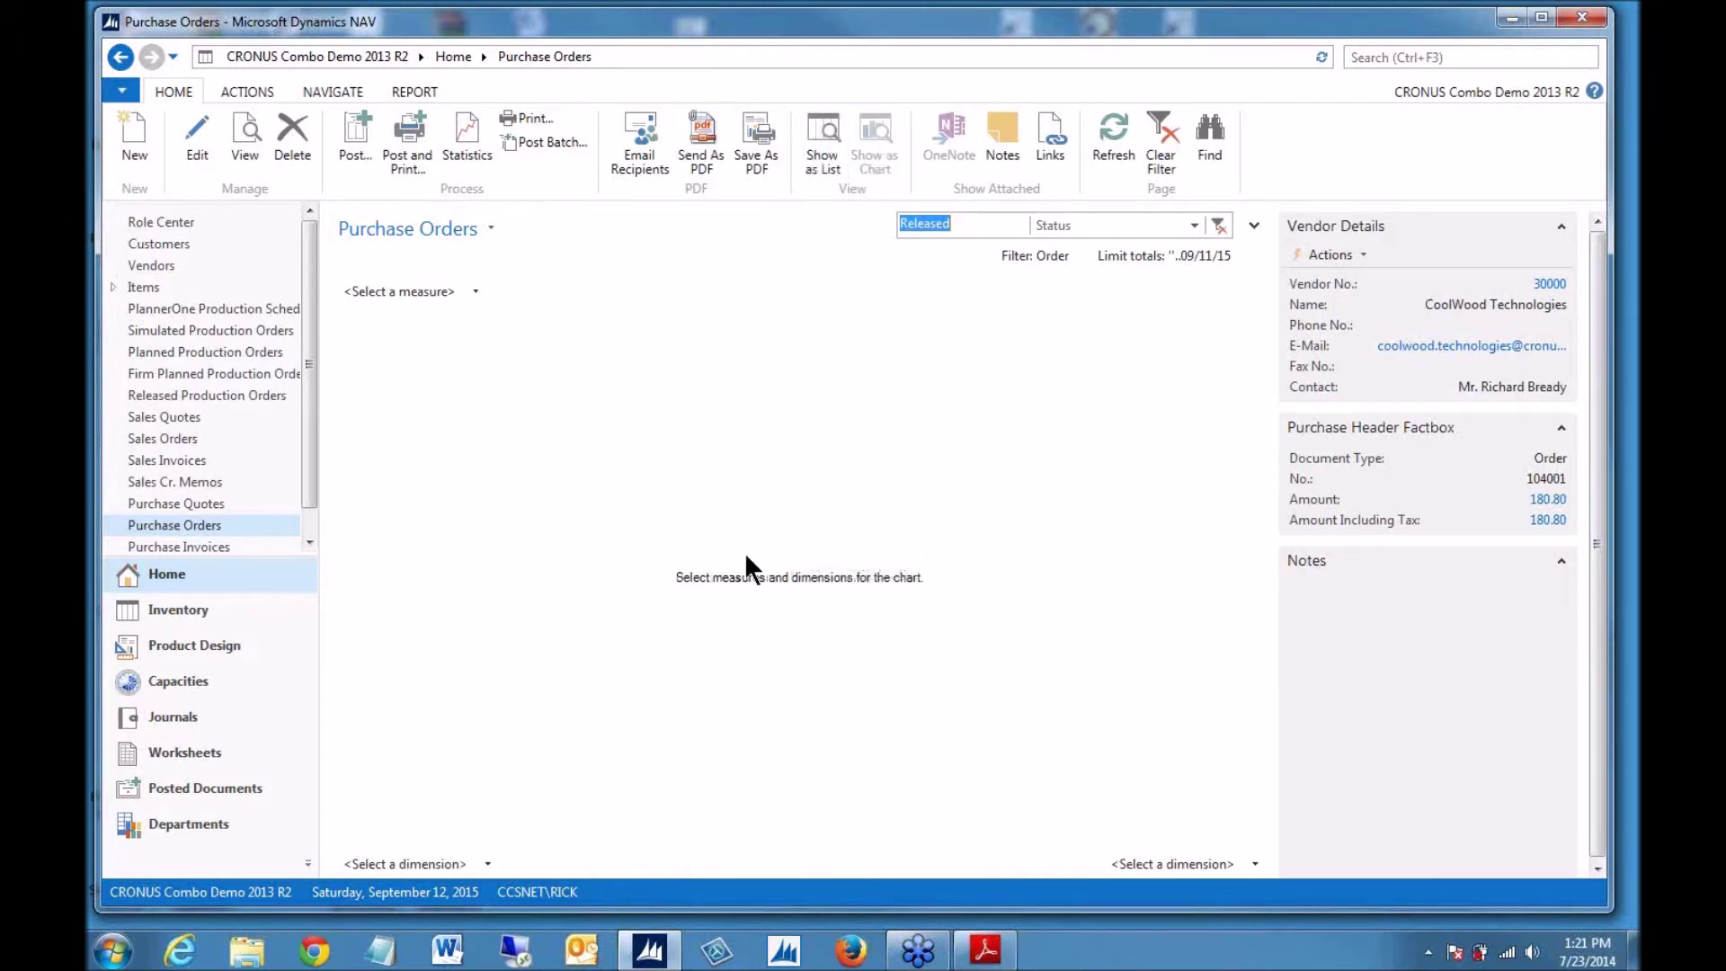
left_click(1176, 863)
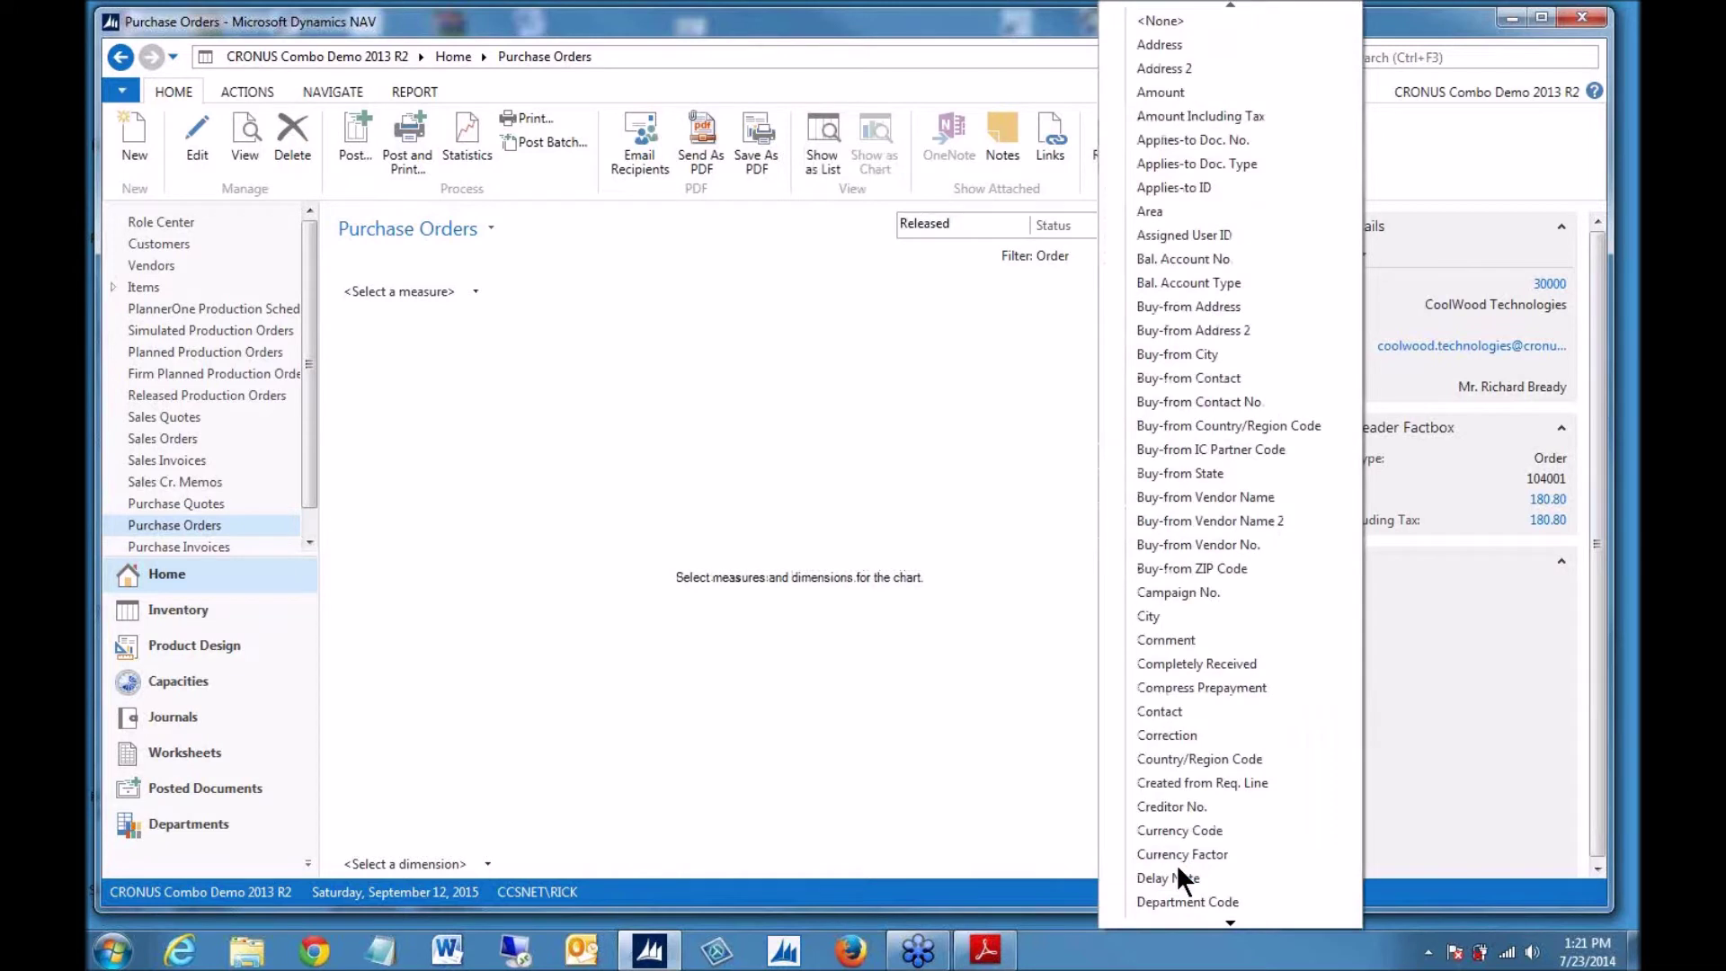
left_click(1163, 733)
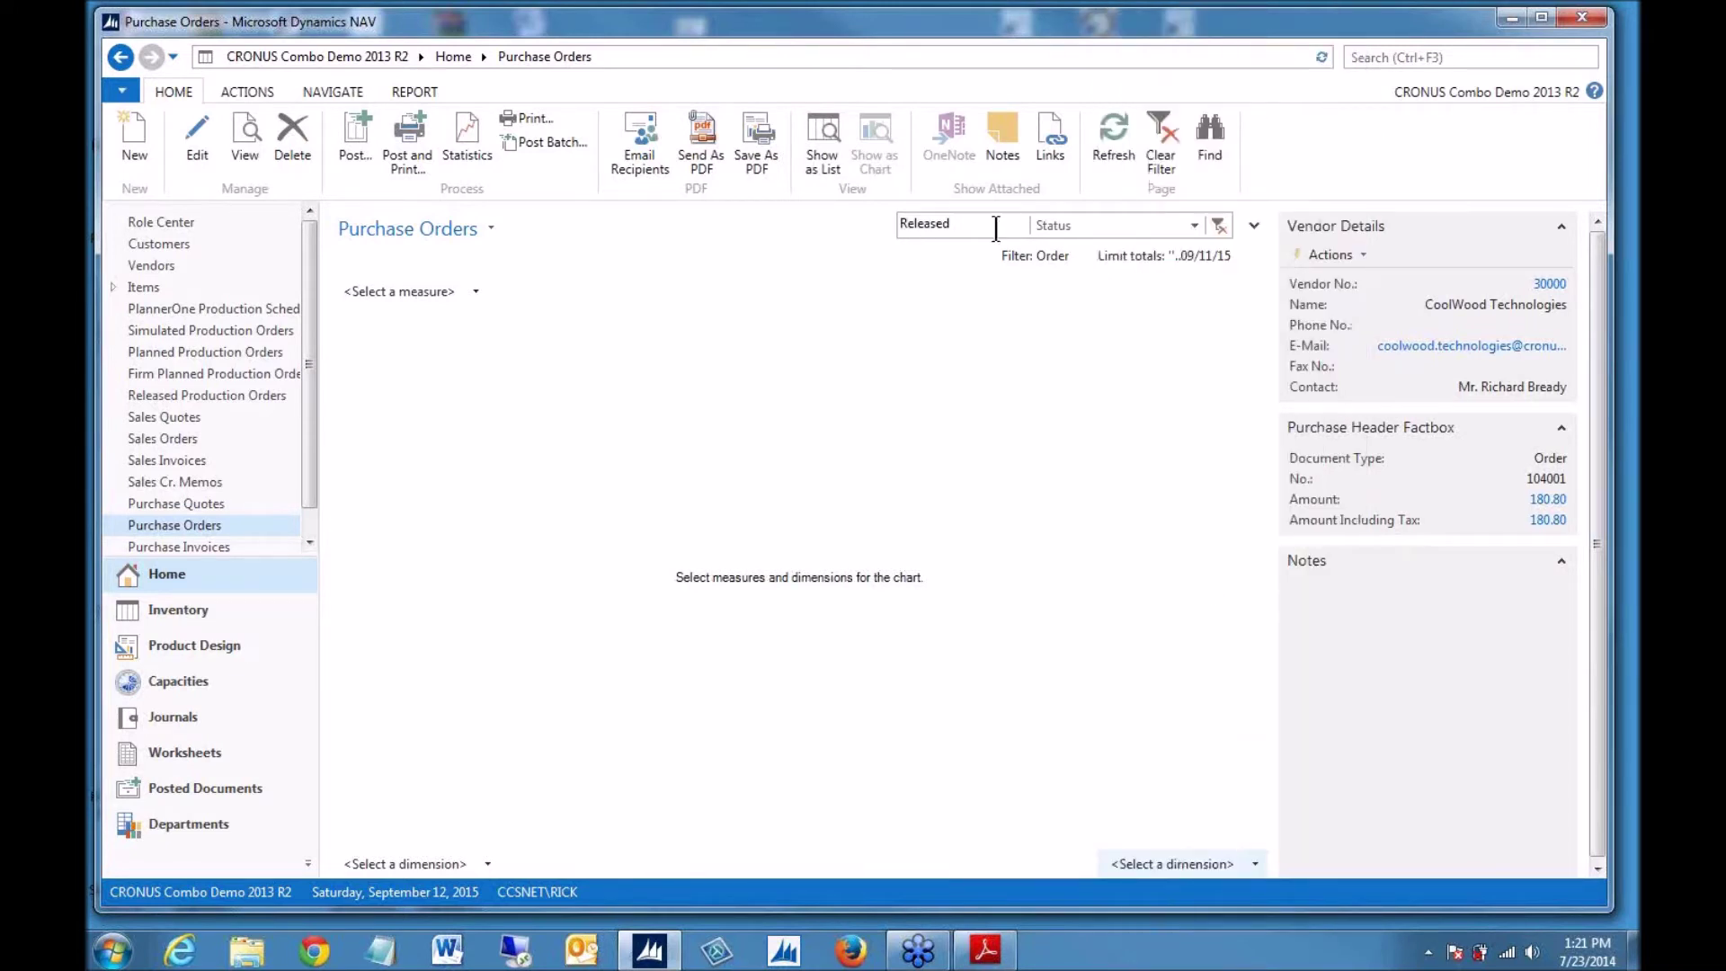
left_click(1217, 224)
left_click(805, 126)
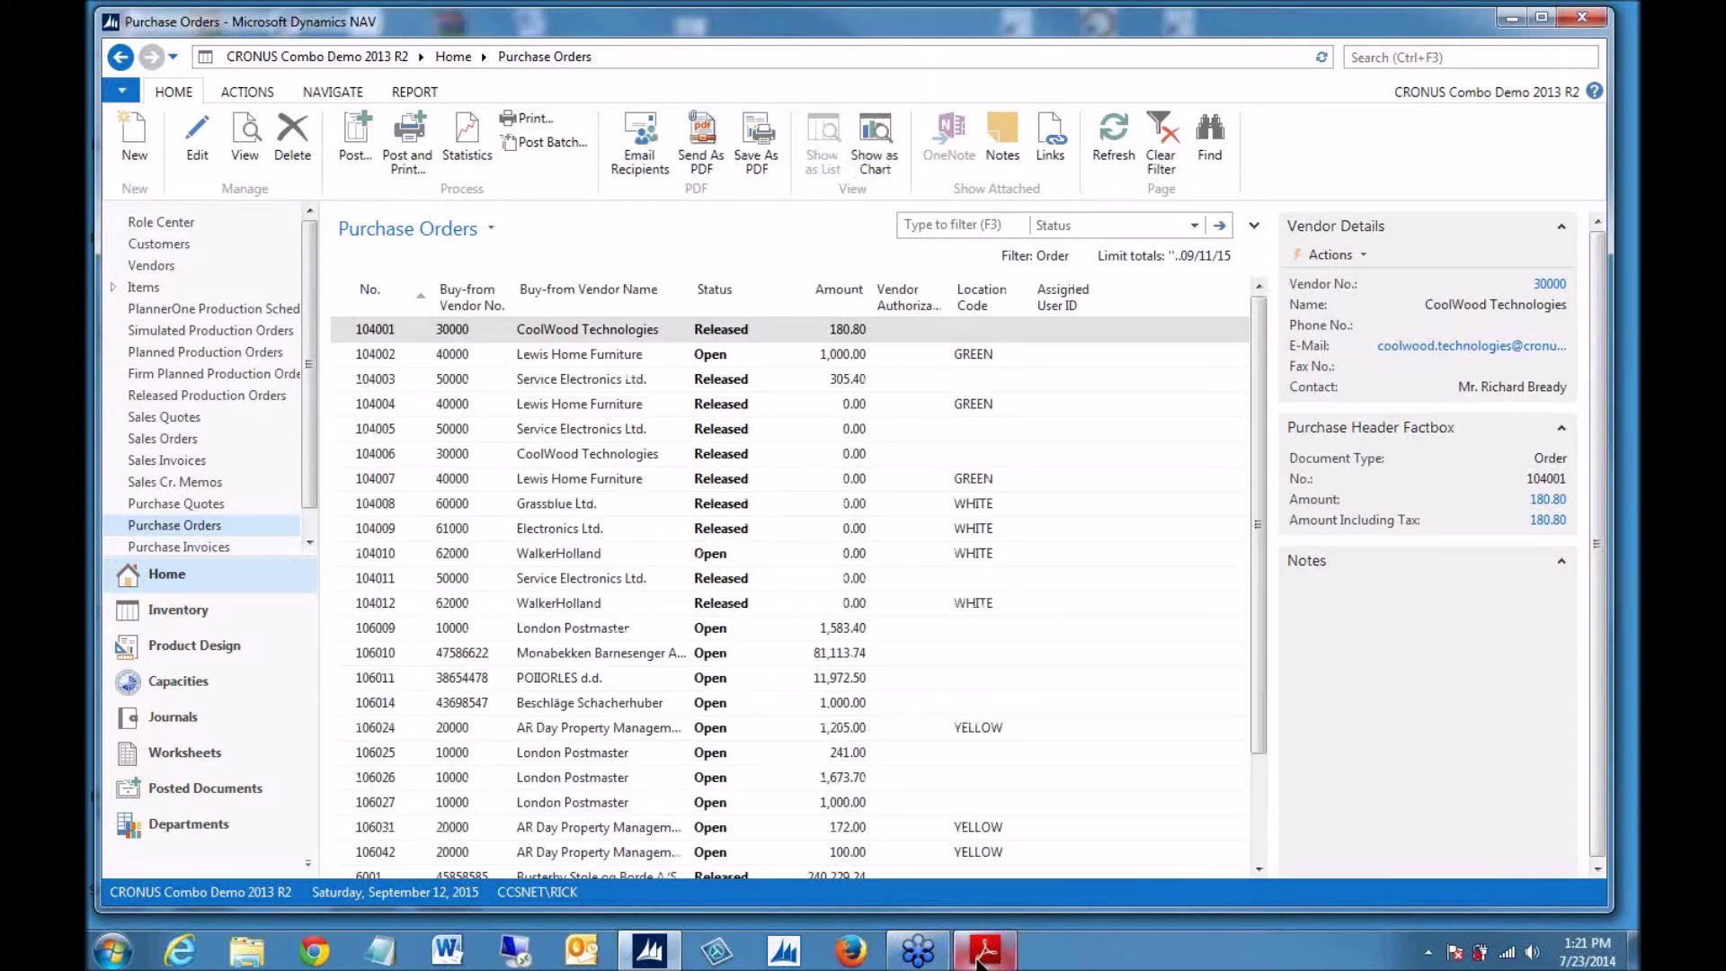
- Check the customer list charting notes in the study guide in Adobe Reader, and minimize it
left_click(984, 831)
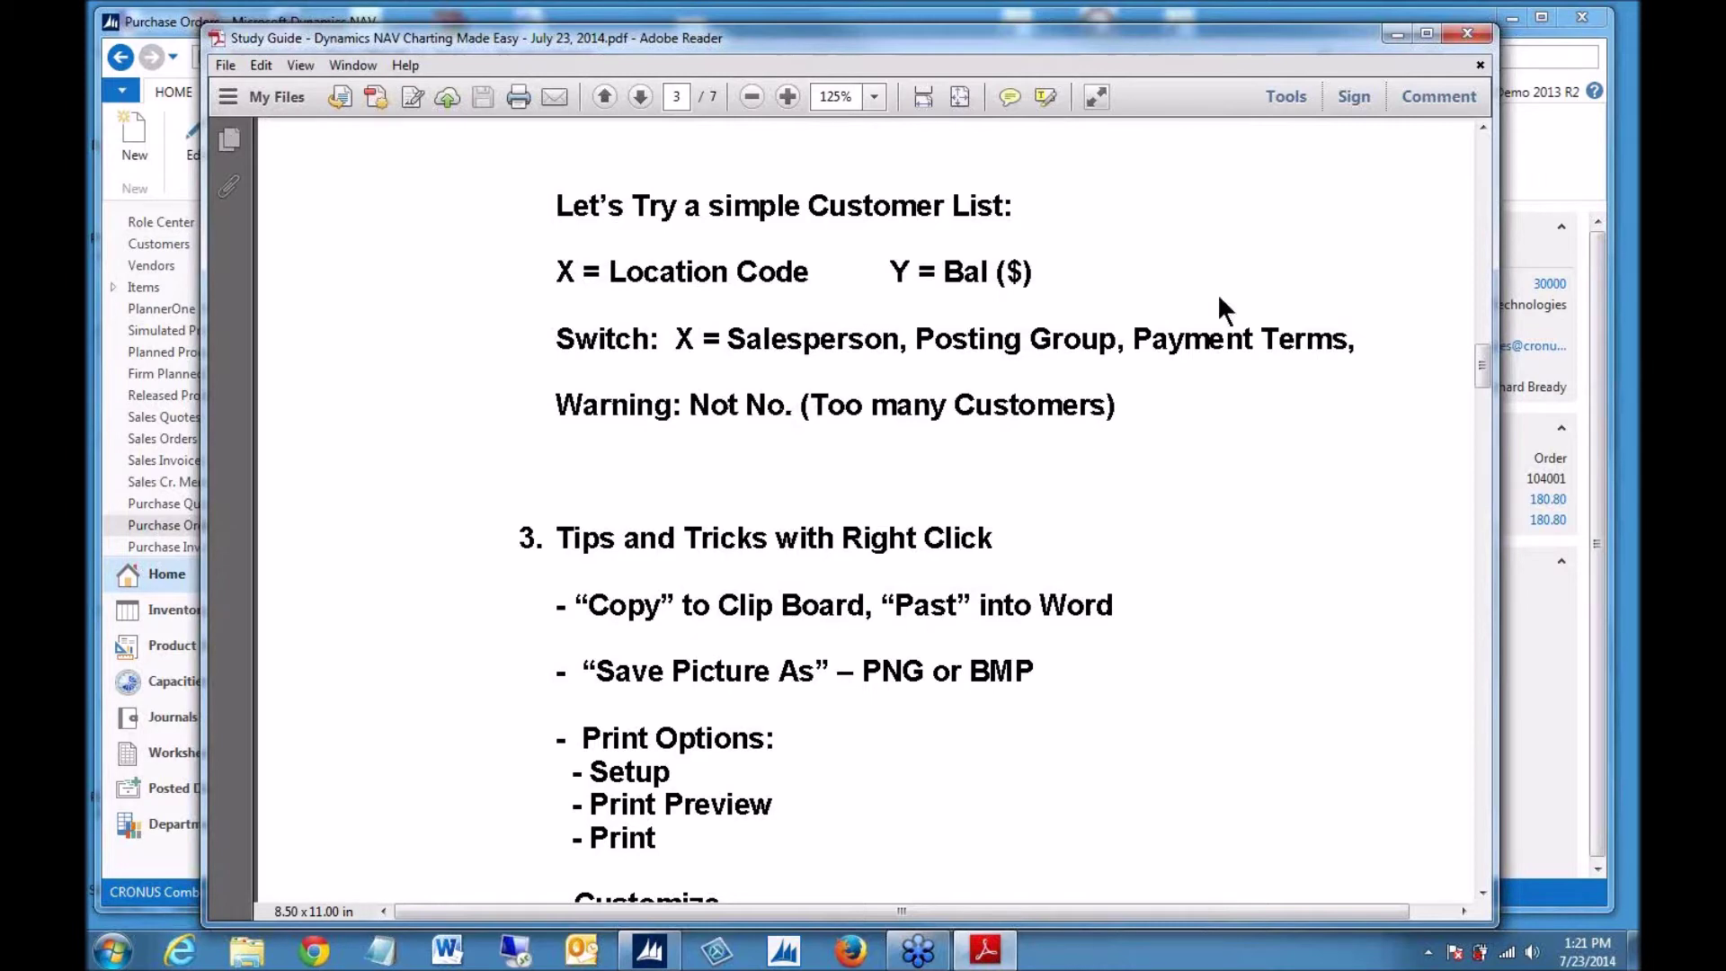
left_click(1396, 33)
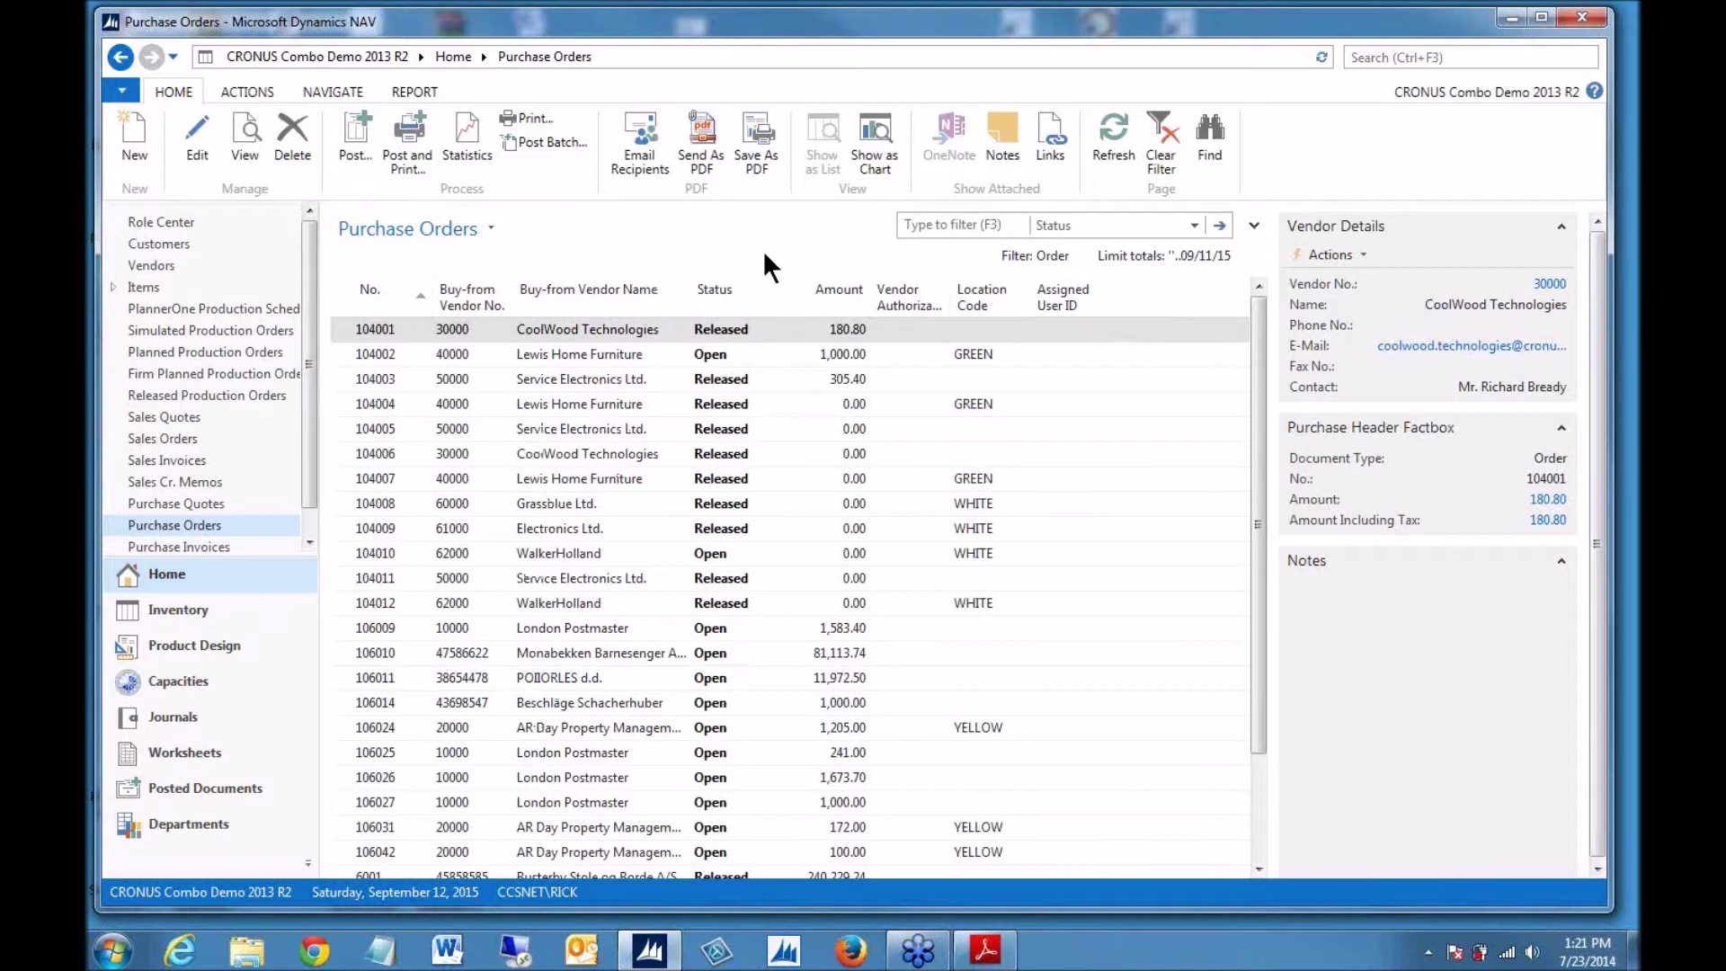
- Show the Purchase Orders list as a chart with No. as the horizontal-axis dimension and Amount as the measure
left_click(872, 135)
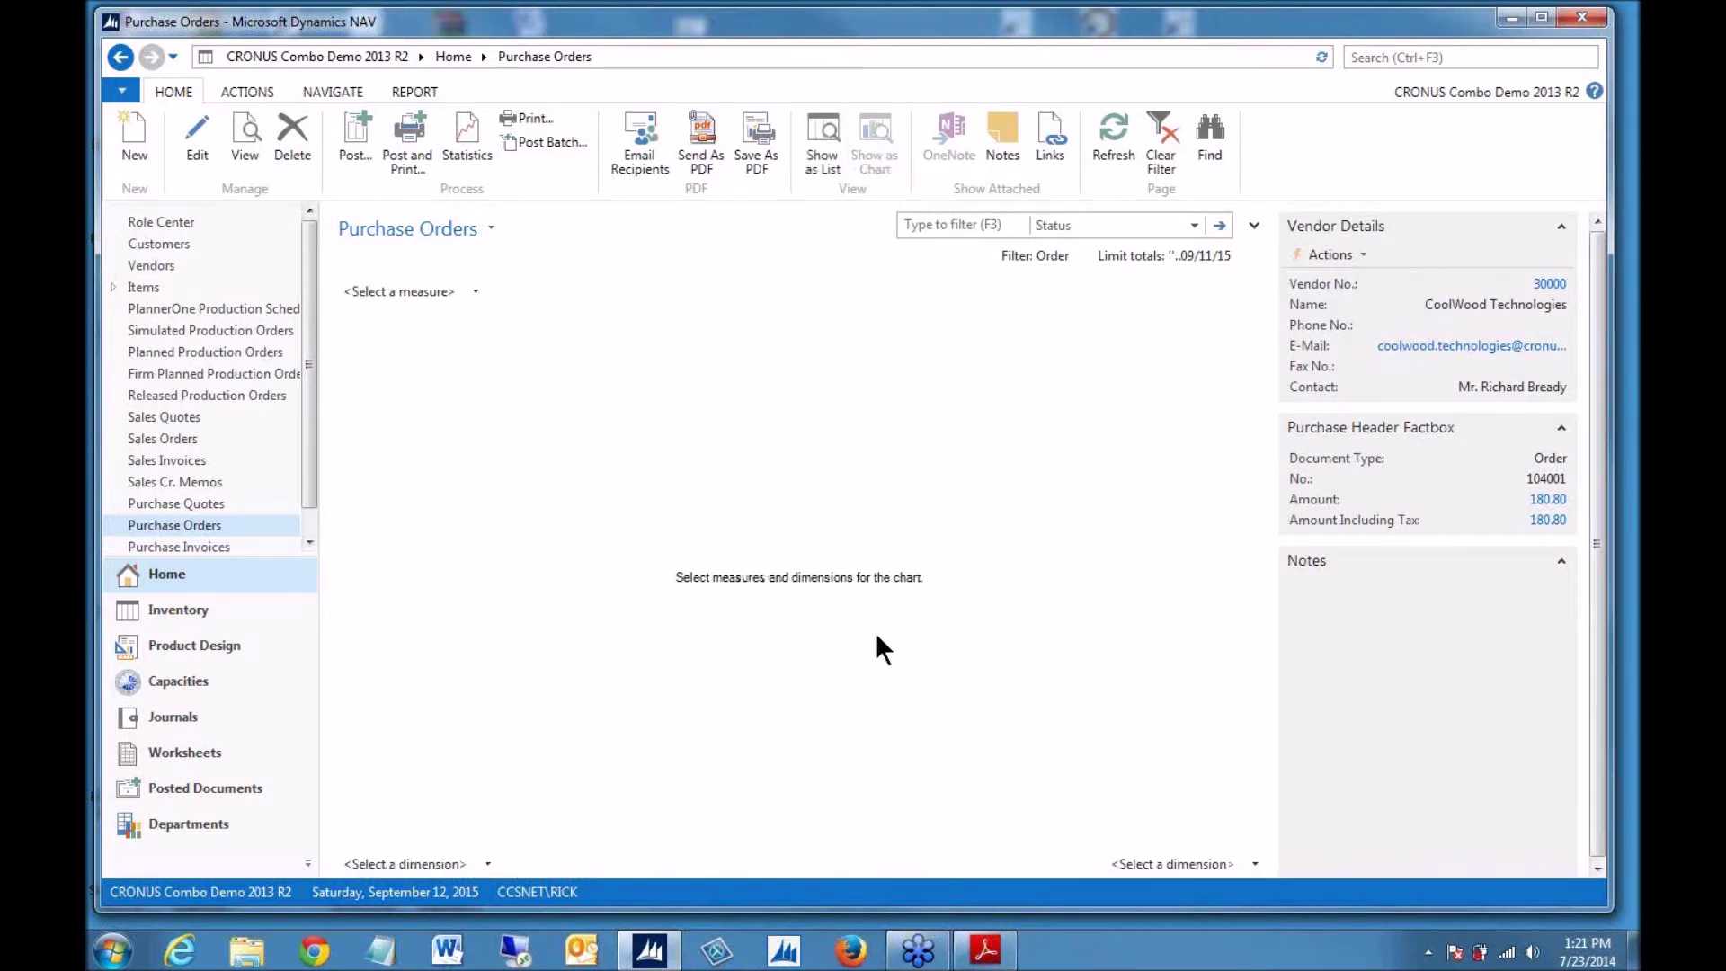
left_click(1158, 863)
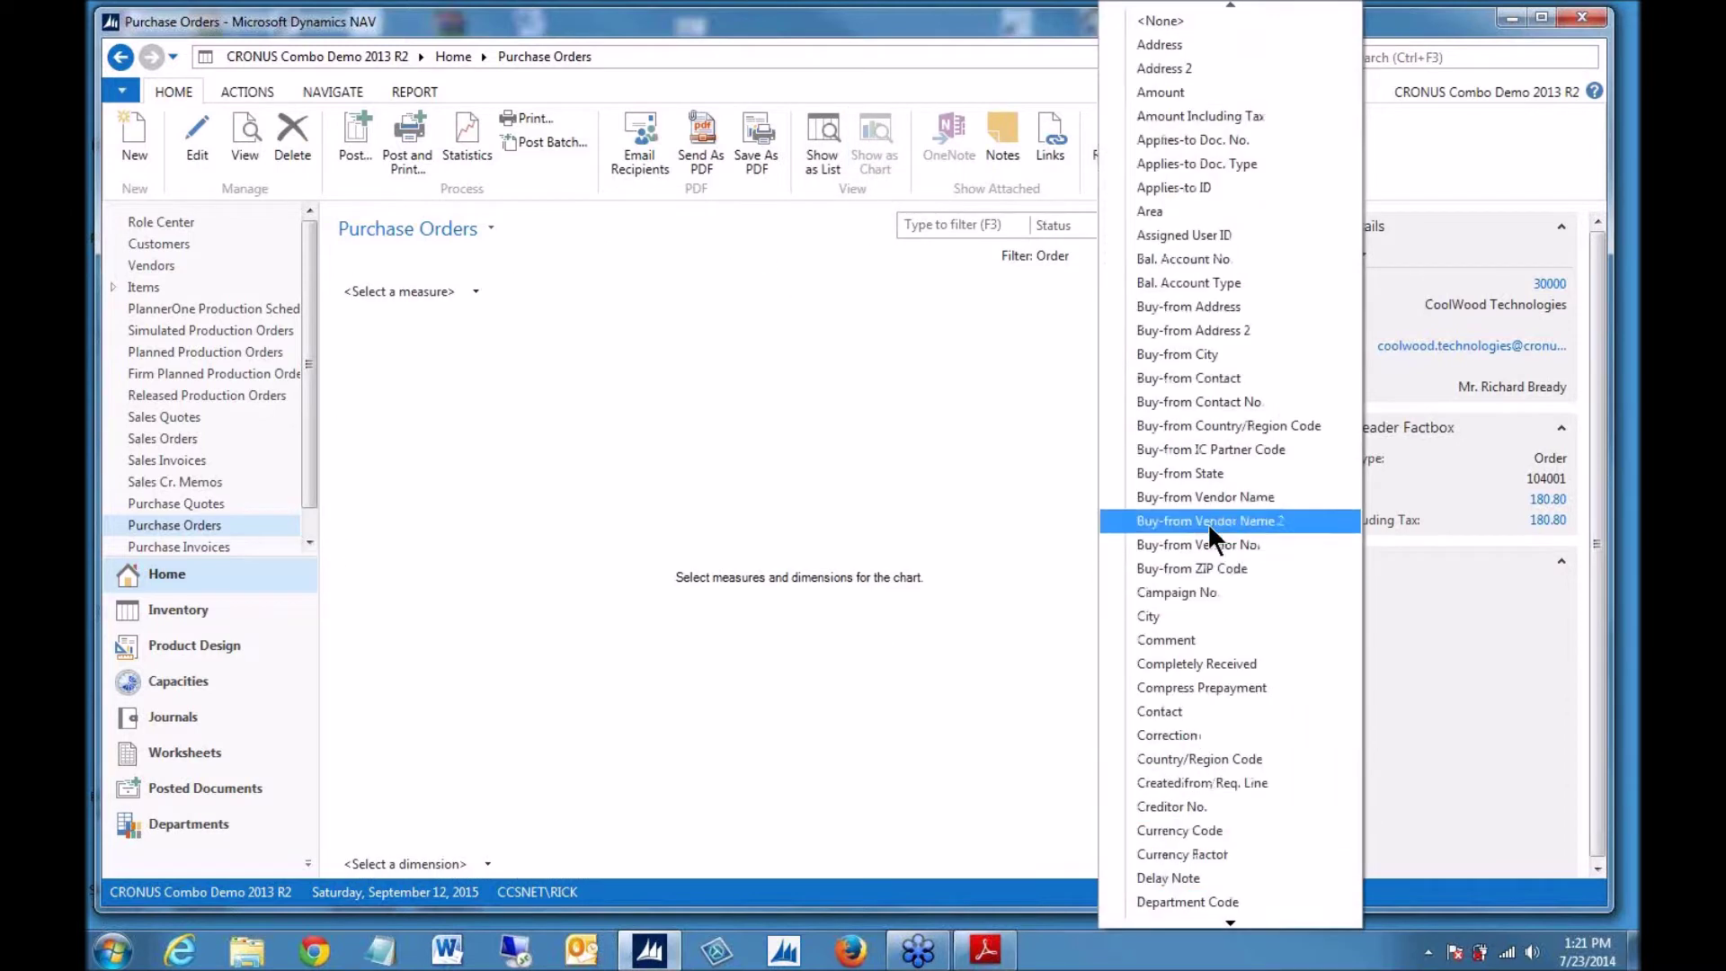
scroll(1177, 474, "down", 15)
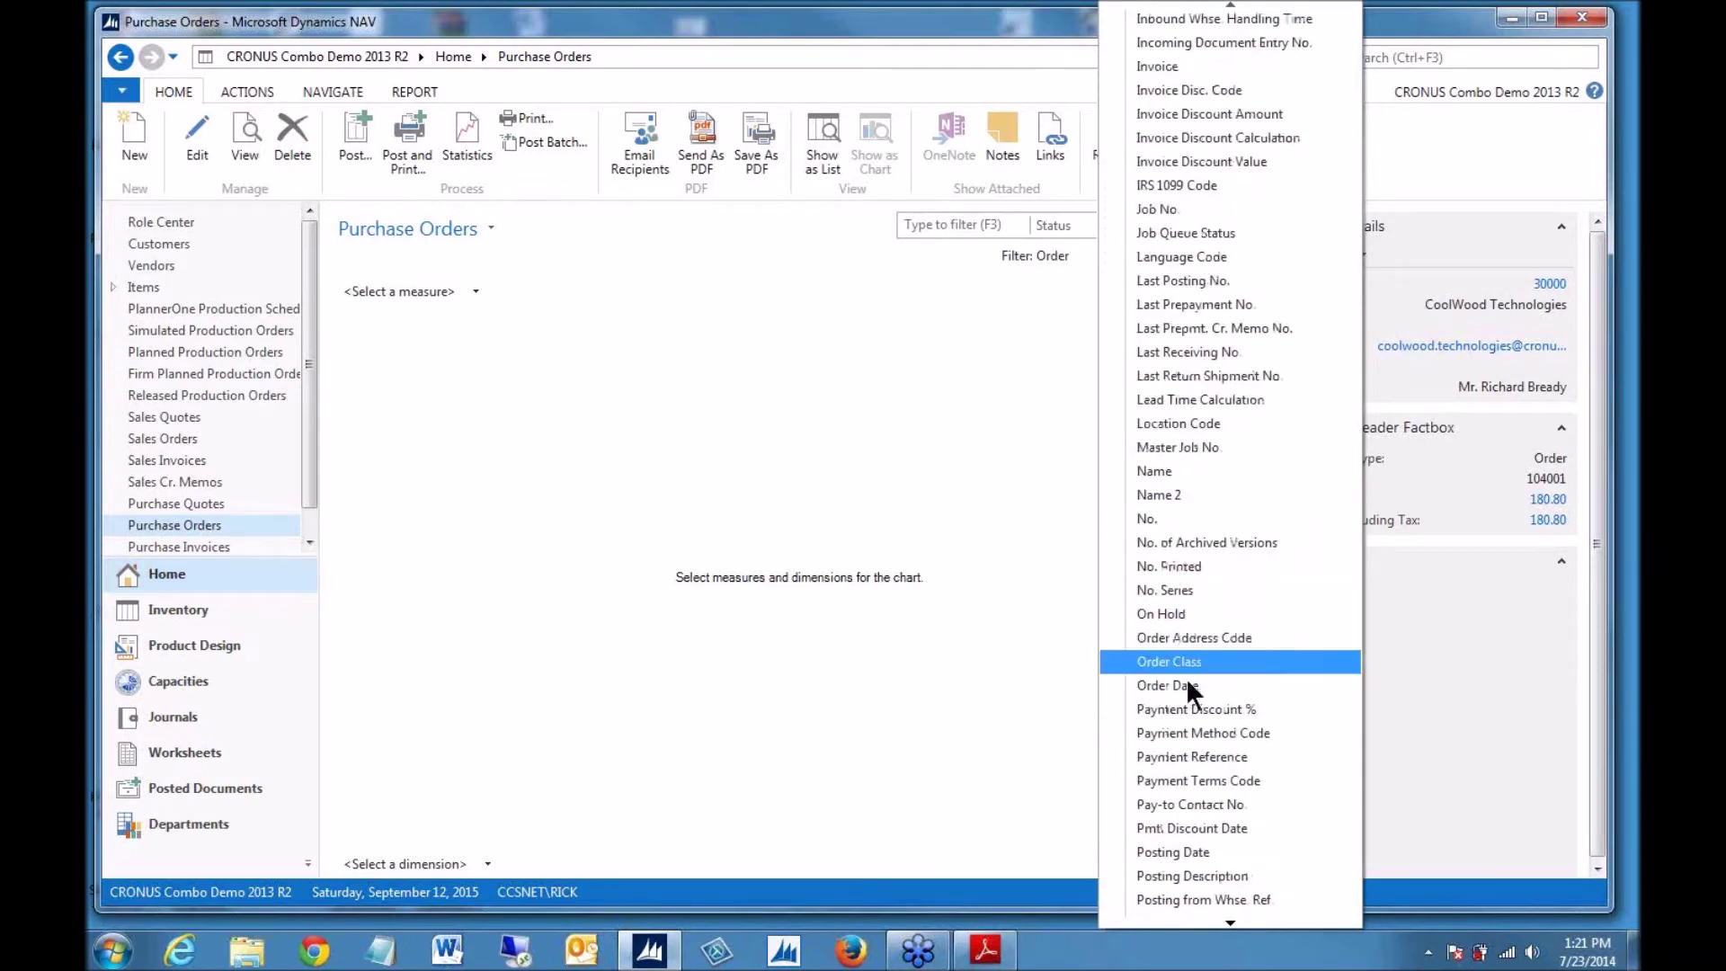
left_click(1149, 519)
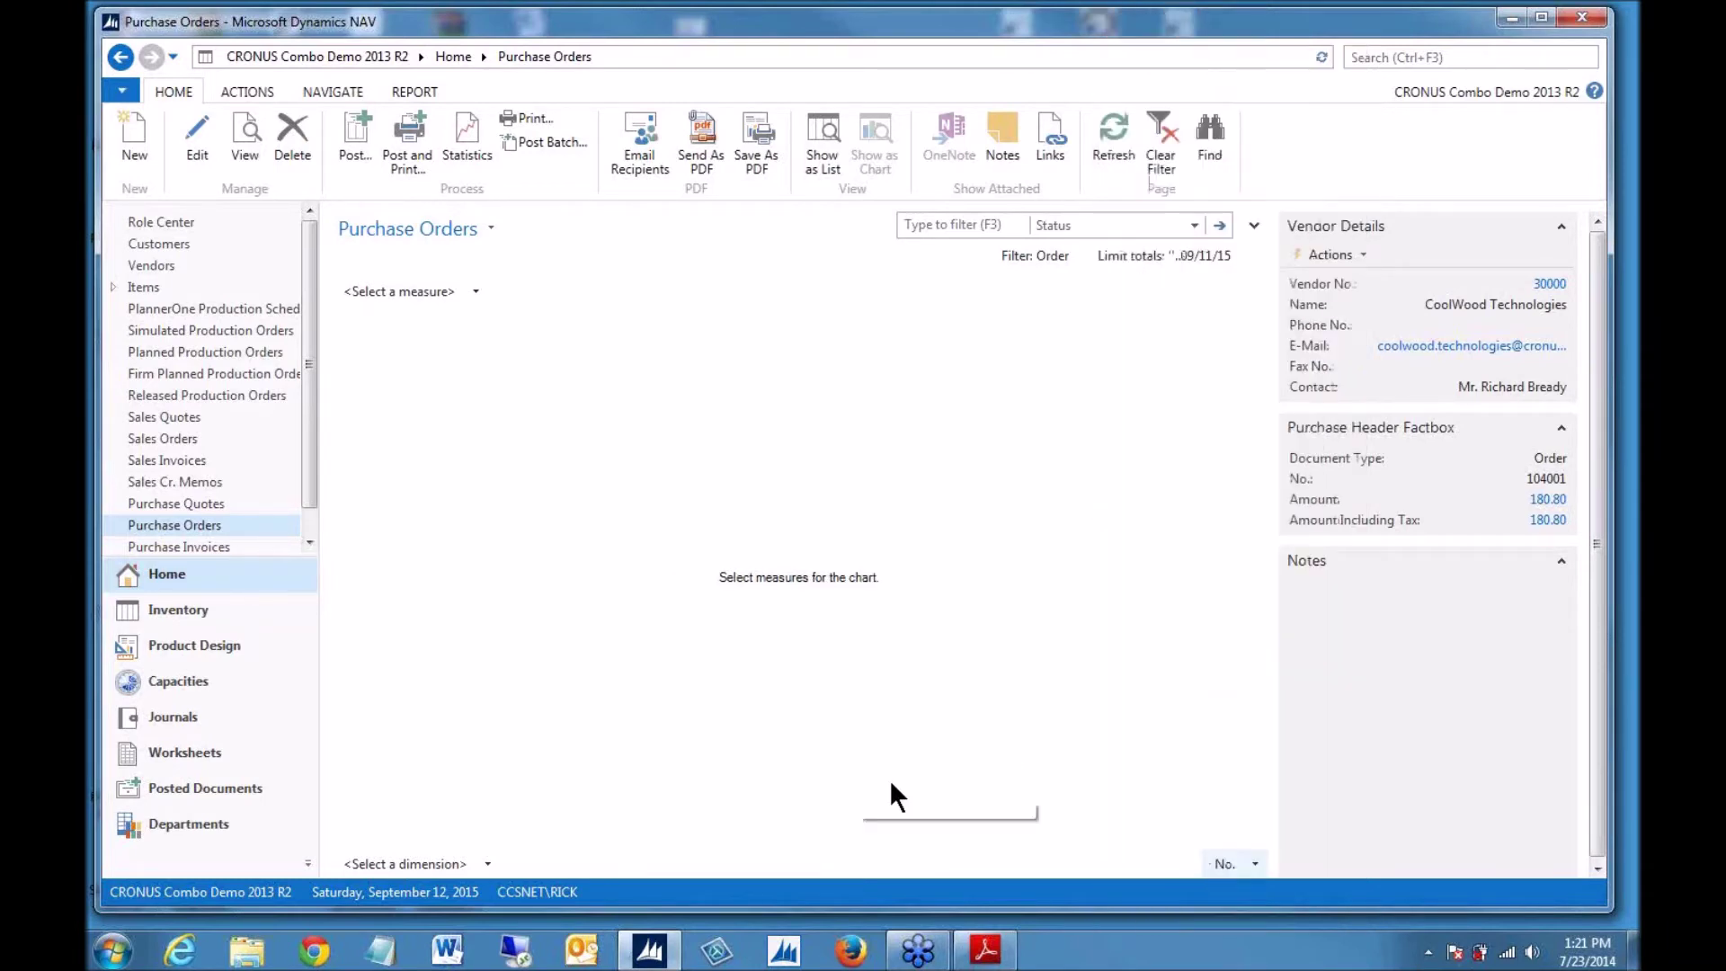
left_click(405, 289)
left_click(396, 345)
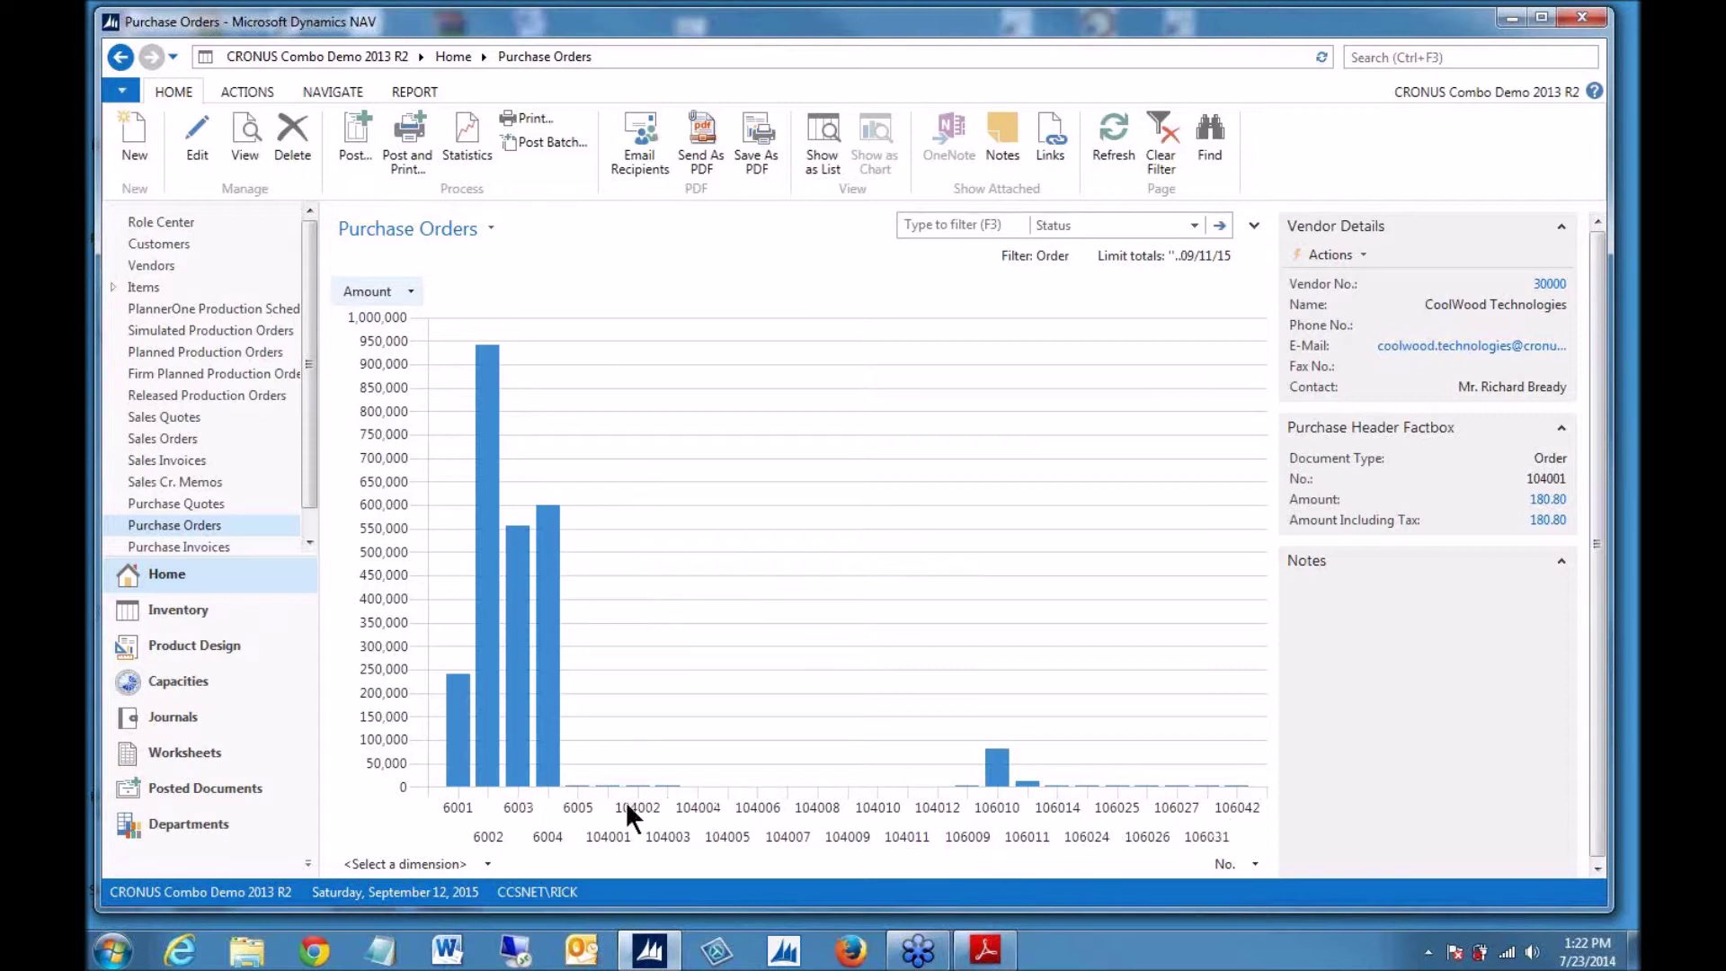
mouse_move(496, 576)
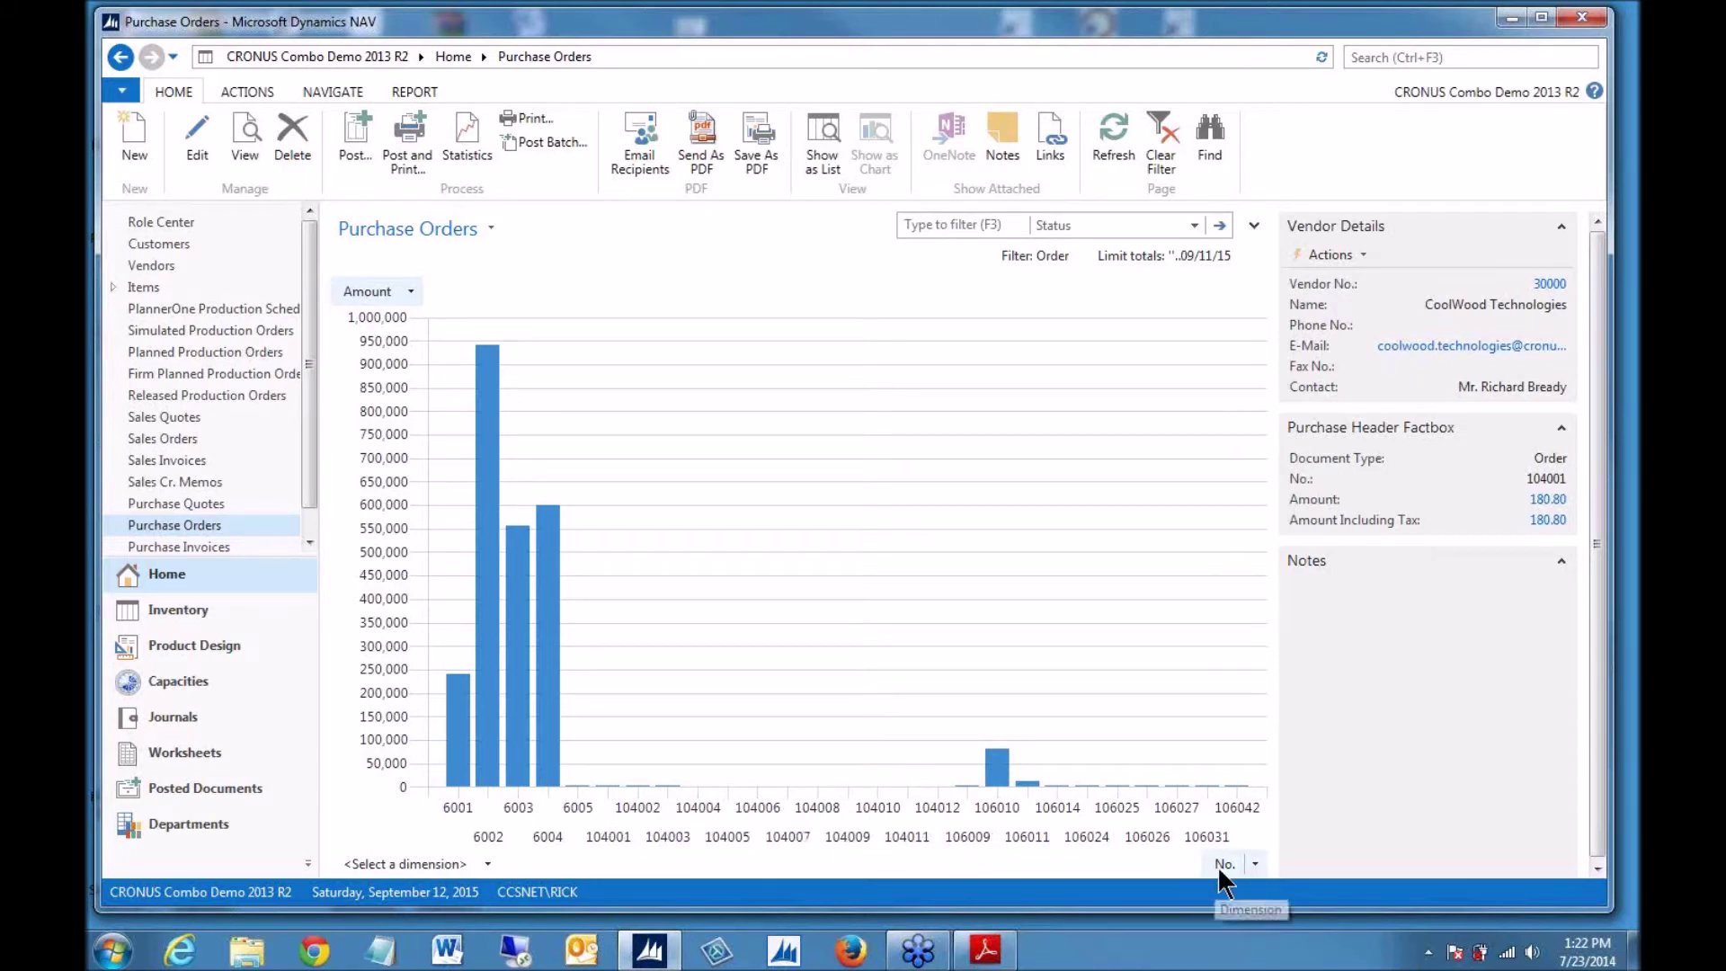
- Try Language Code and Posting Date as the horizontal-axis dimension of the purchase order chart
left_click(1253, 863)
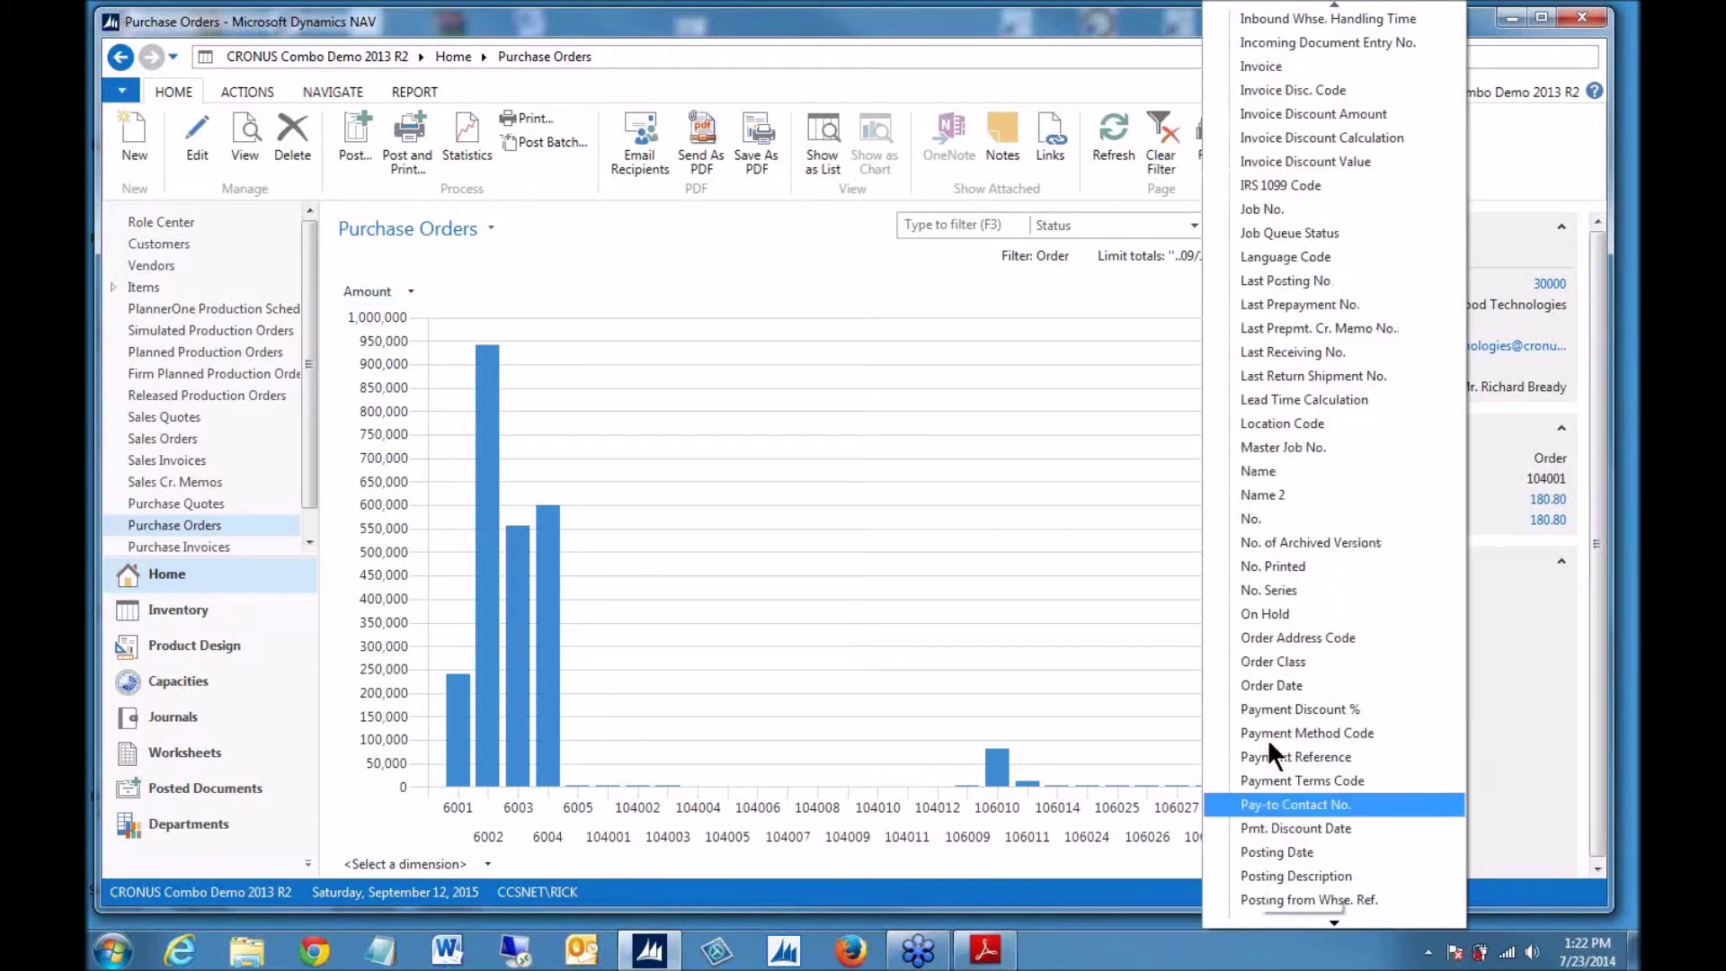
left_click(1264, 257)
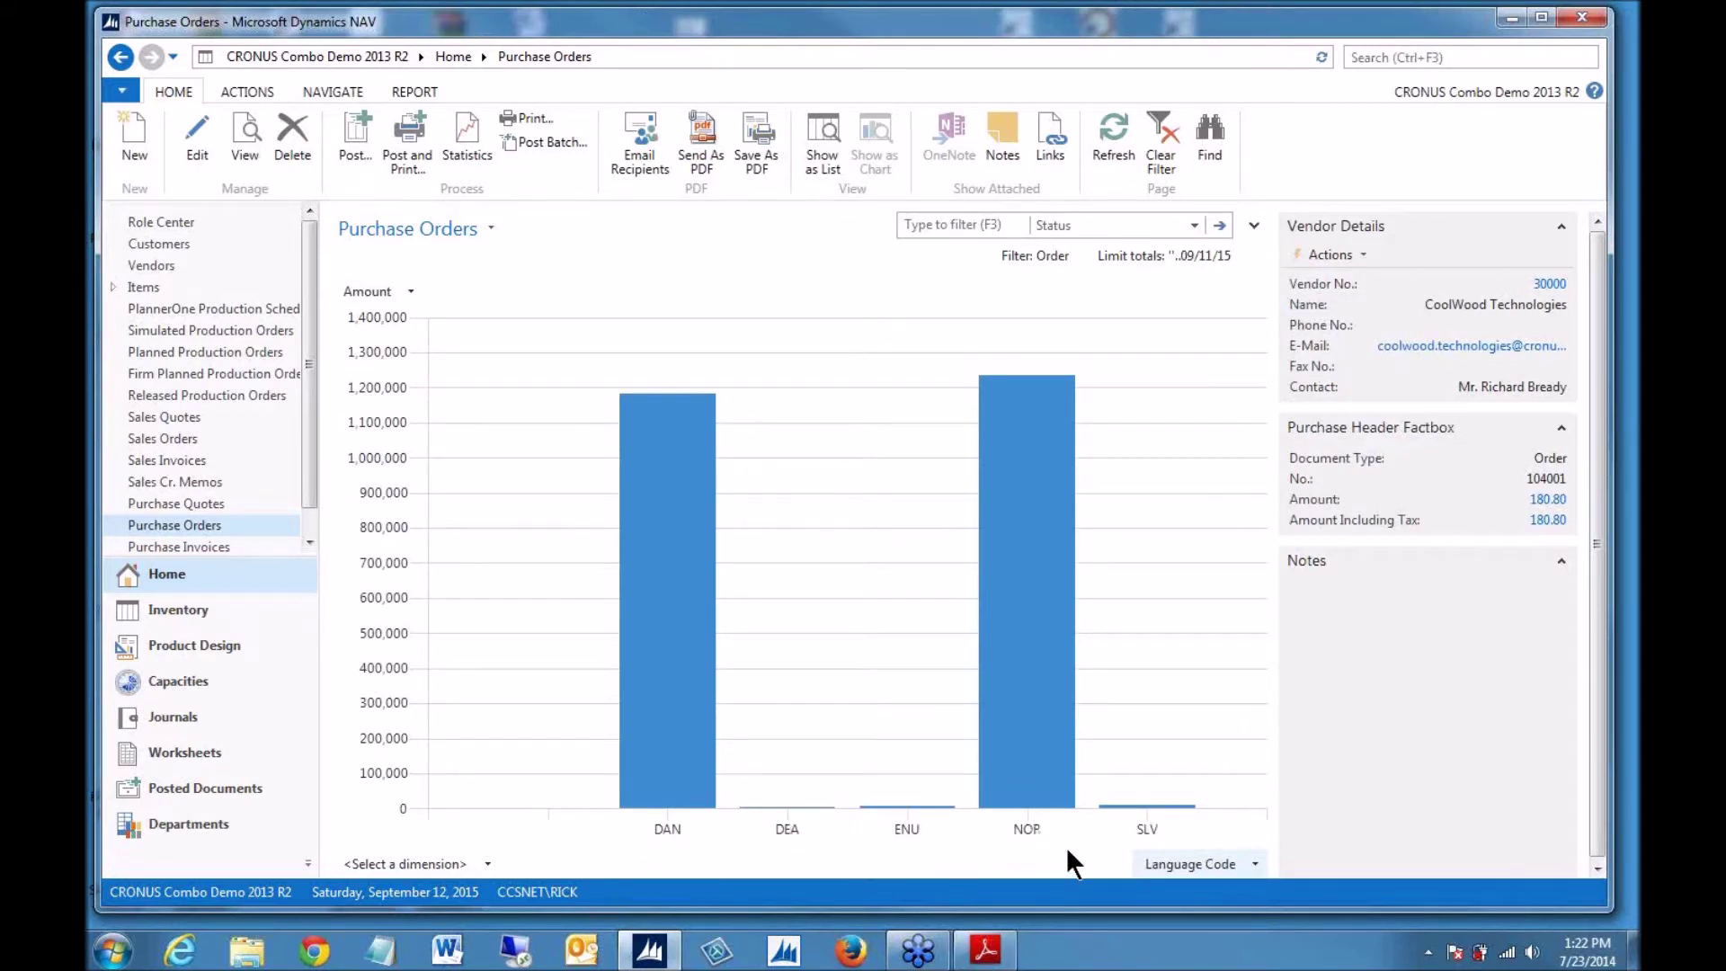
left_click(1167, 864)
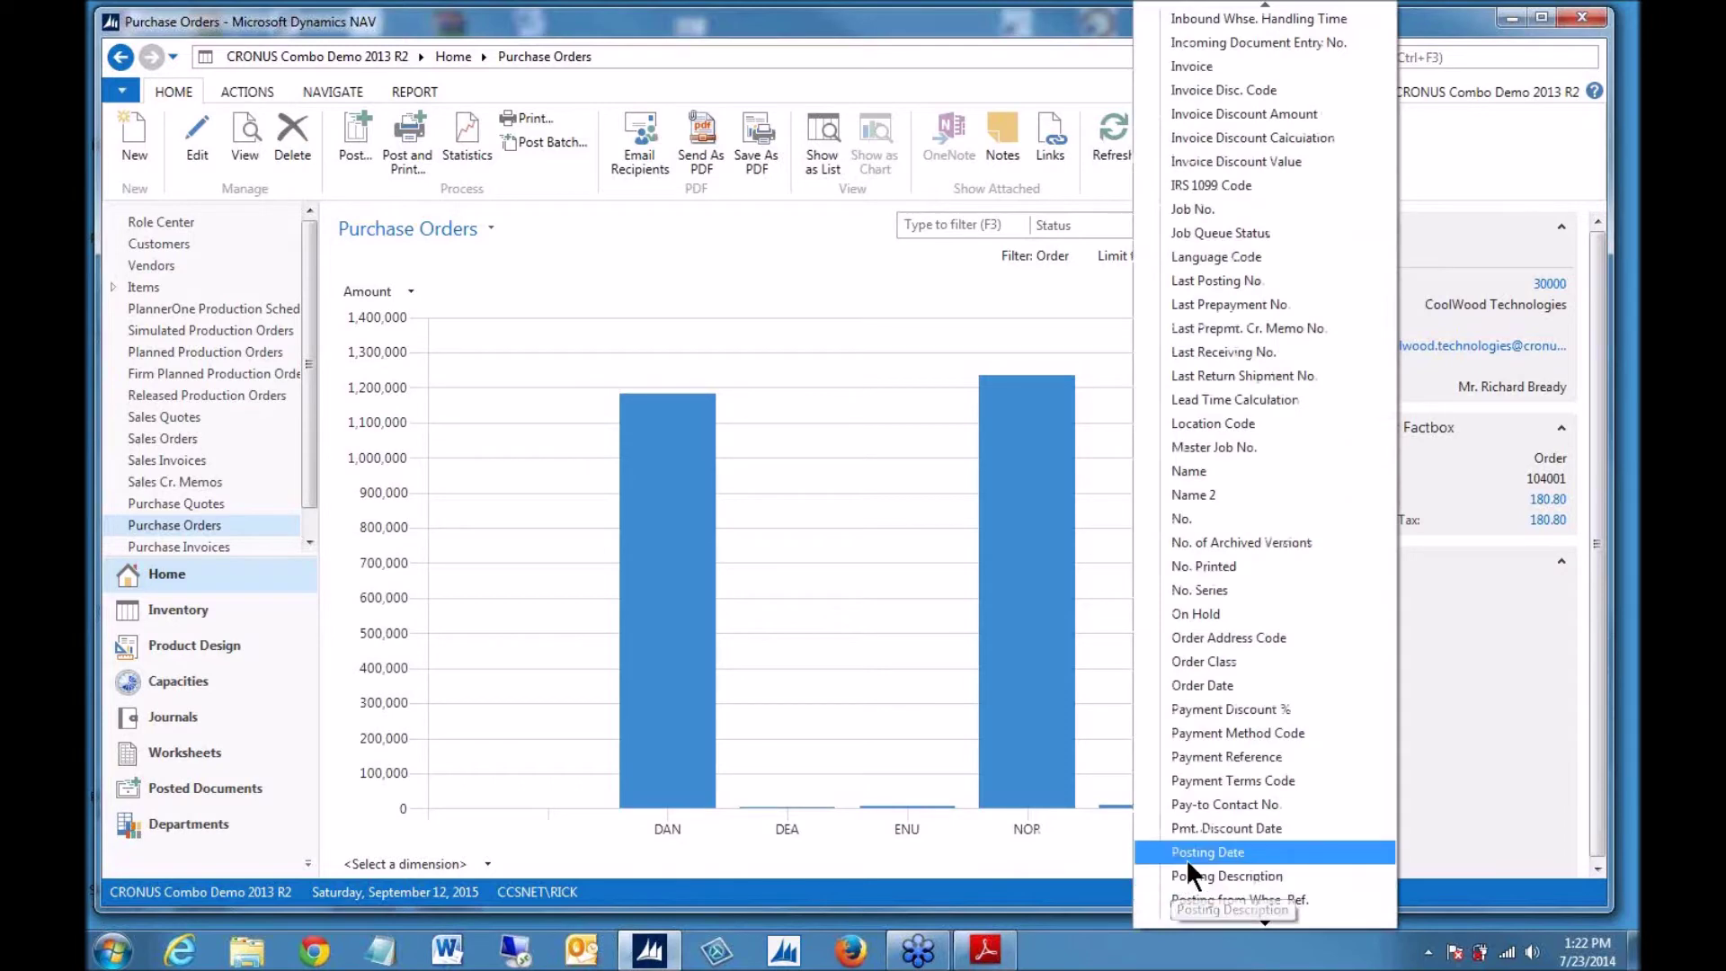
left_click(1190, 850)
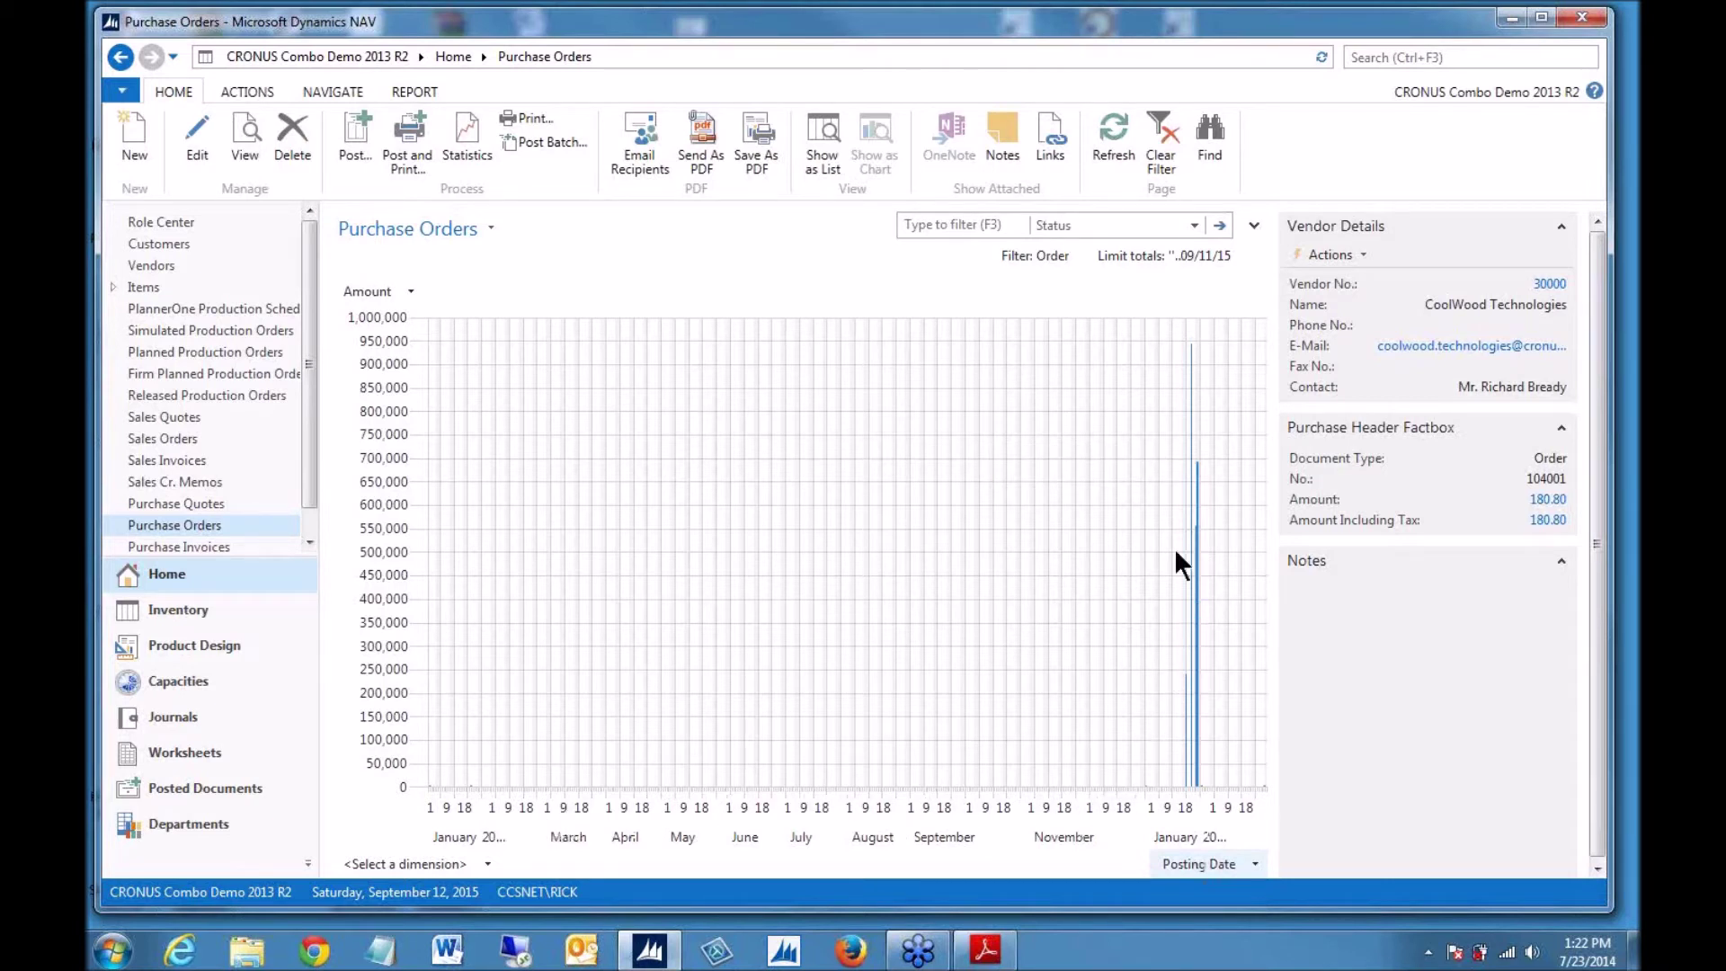
- Set the purchase order chart's horizontal-axis dimension to Payment Terms Code, and return the page to list view
left_click(1249, 861)
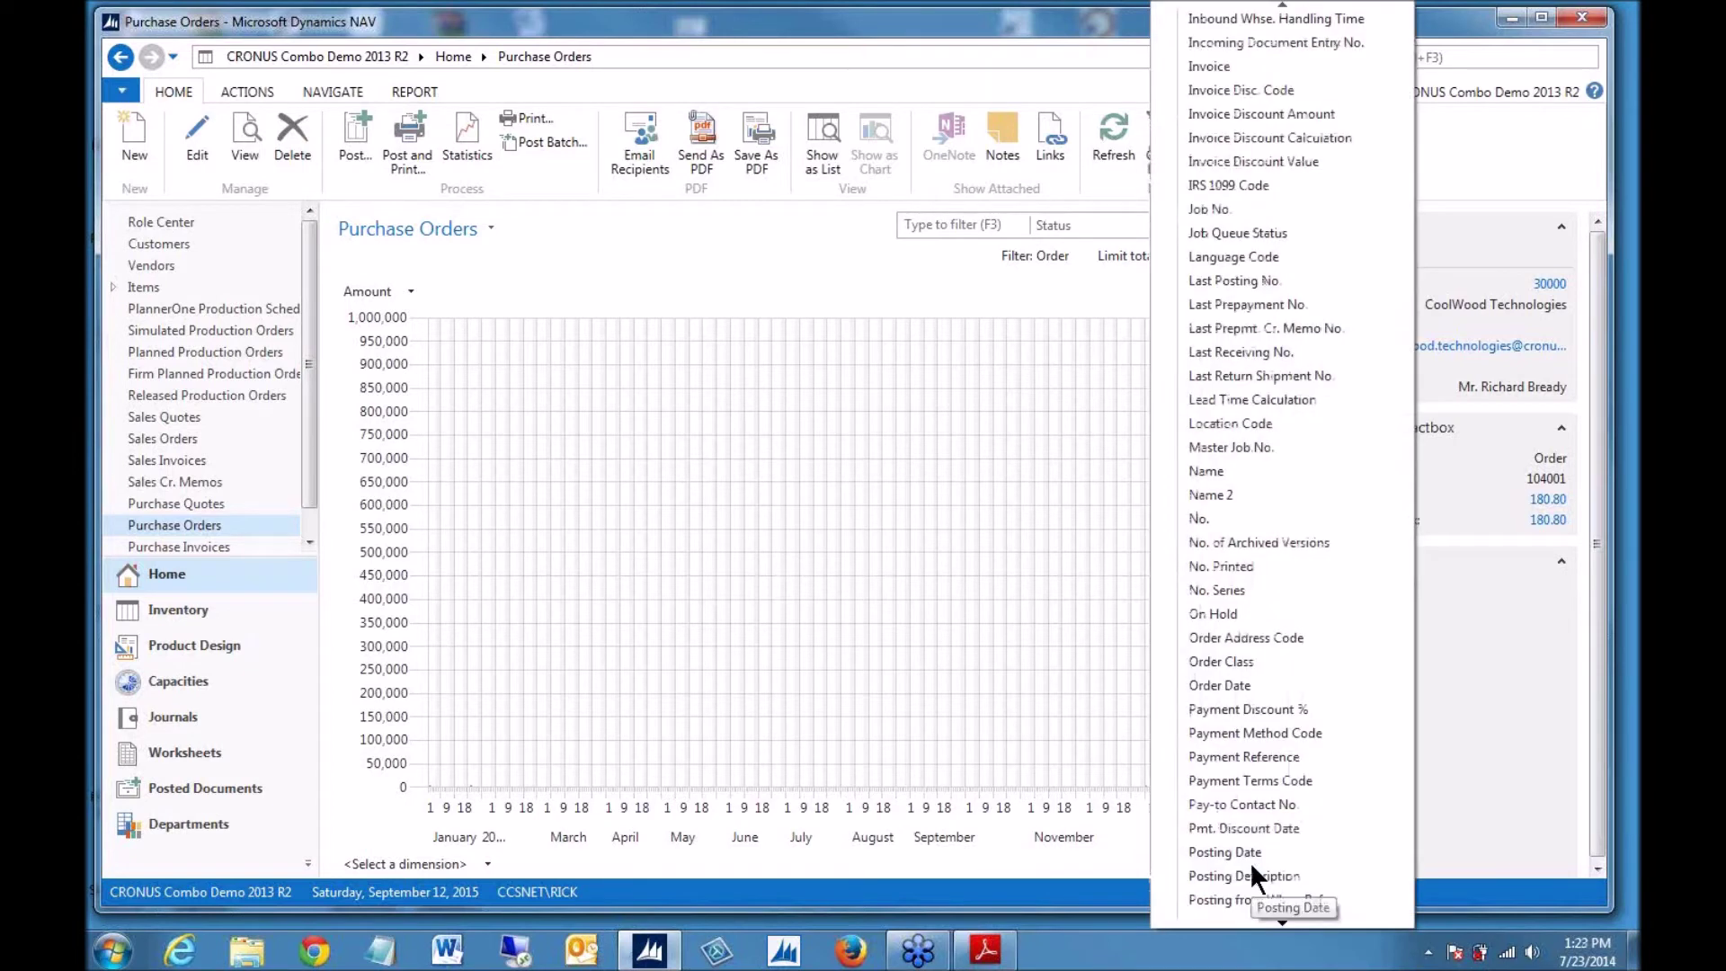
left_click(1226, 781)
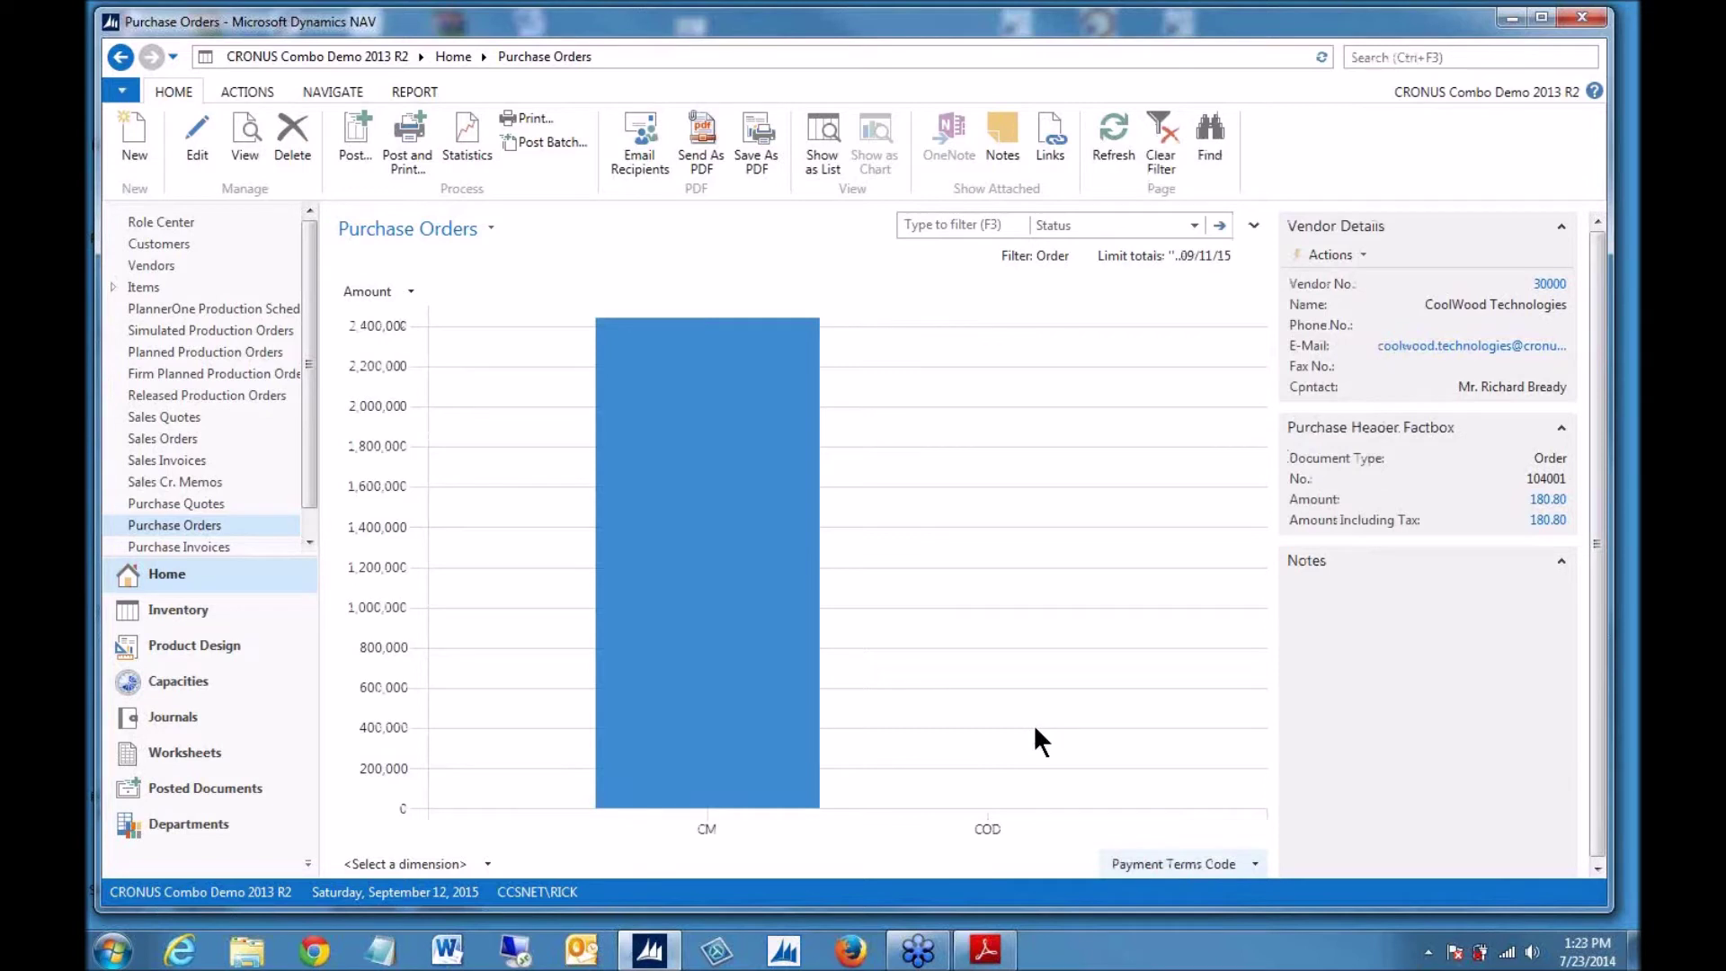
left_click(824, 133)
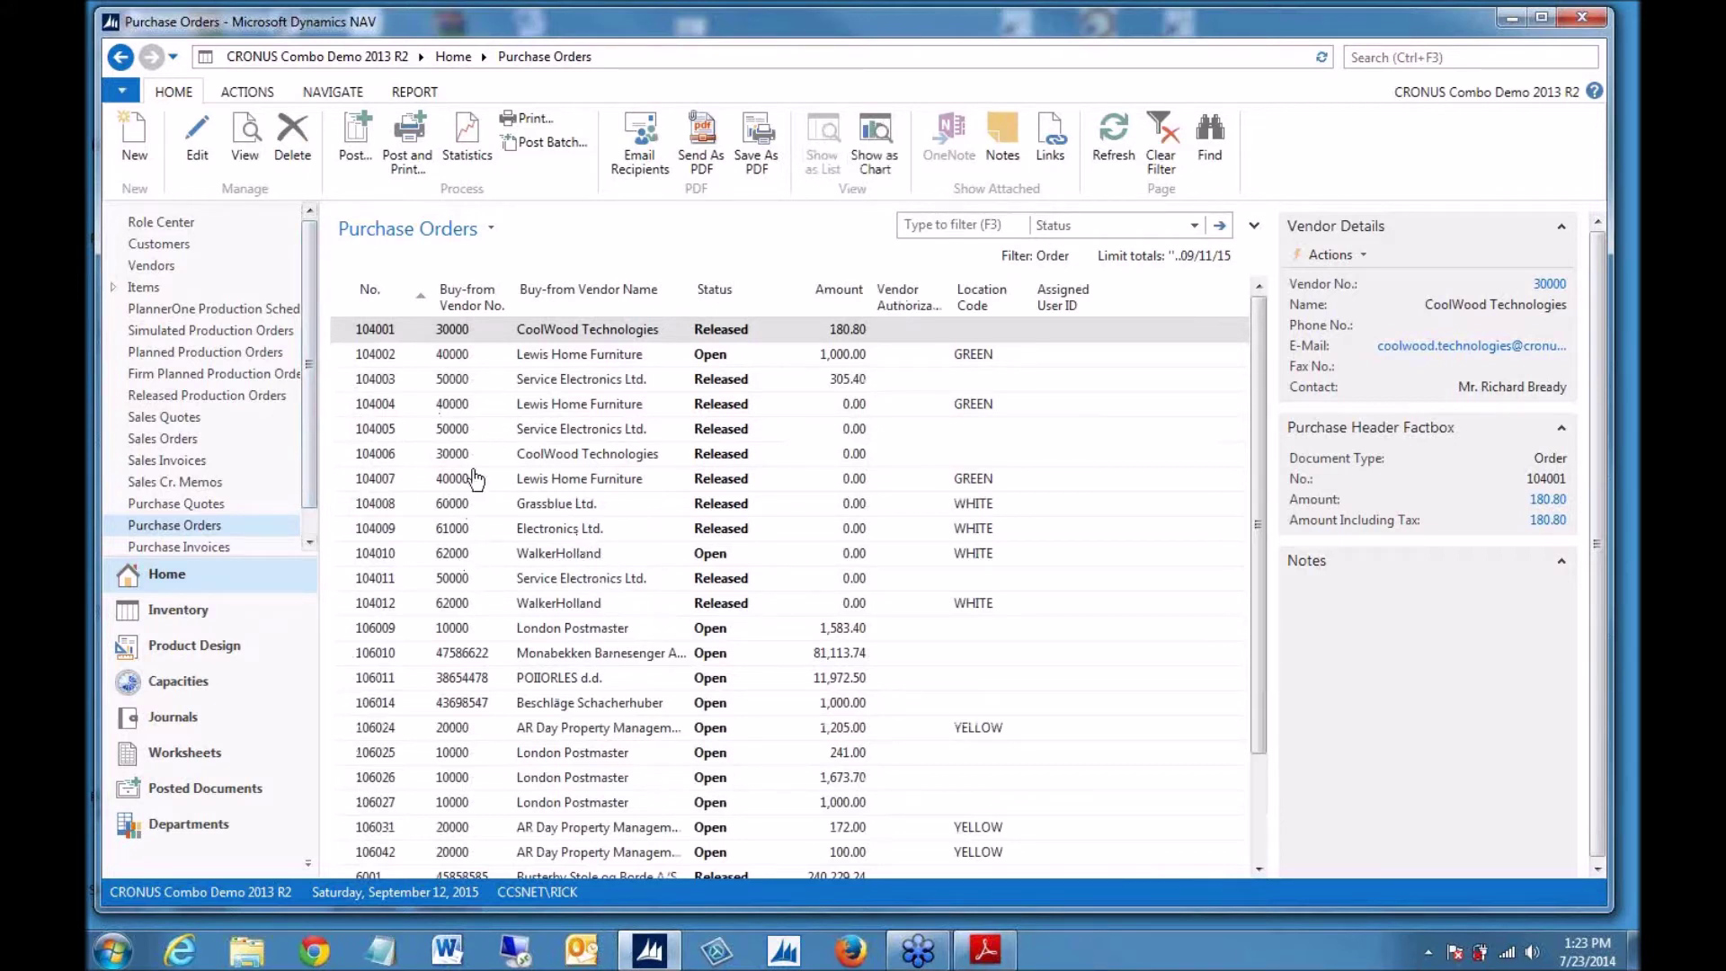
- Show the Customers list as a chart and remove Credit Limit ($) from its measures
left_click(154, 244)
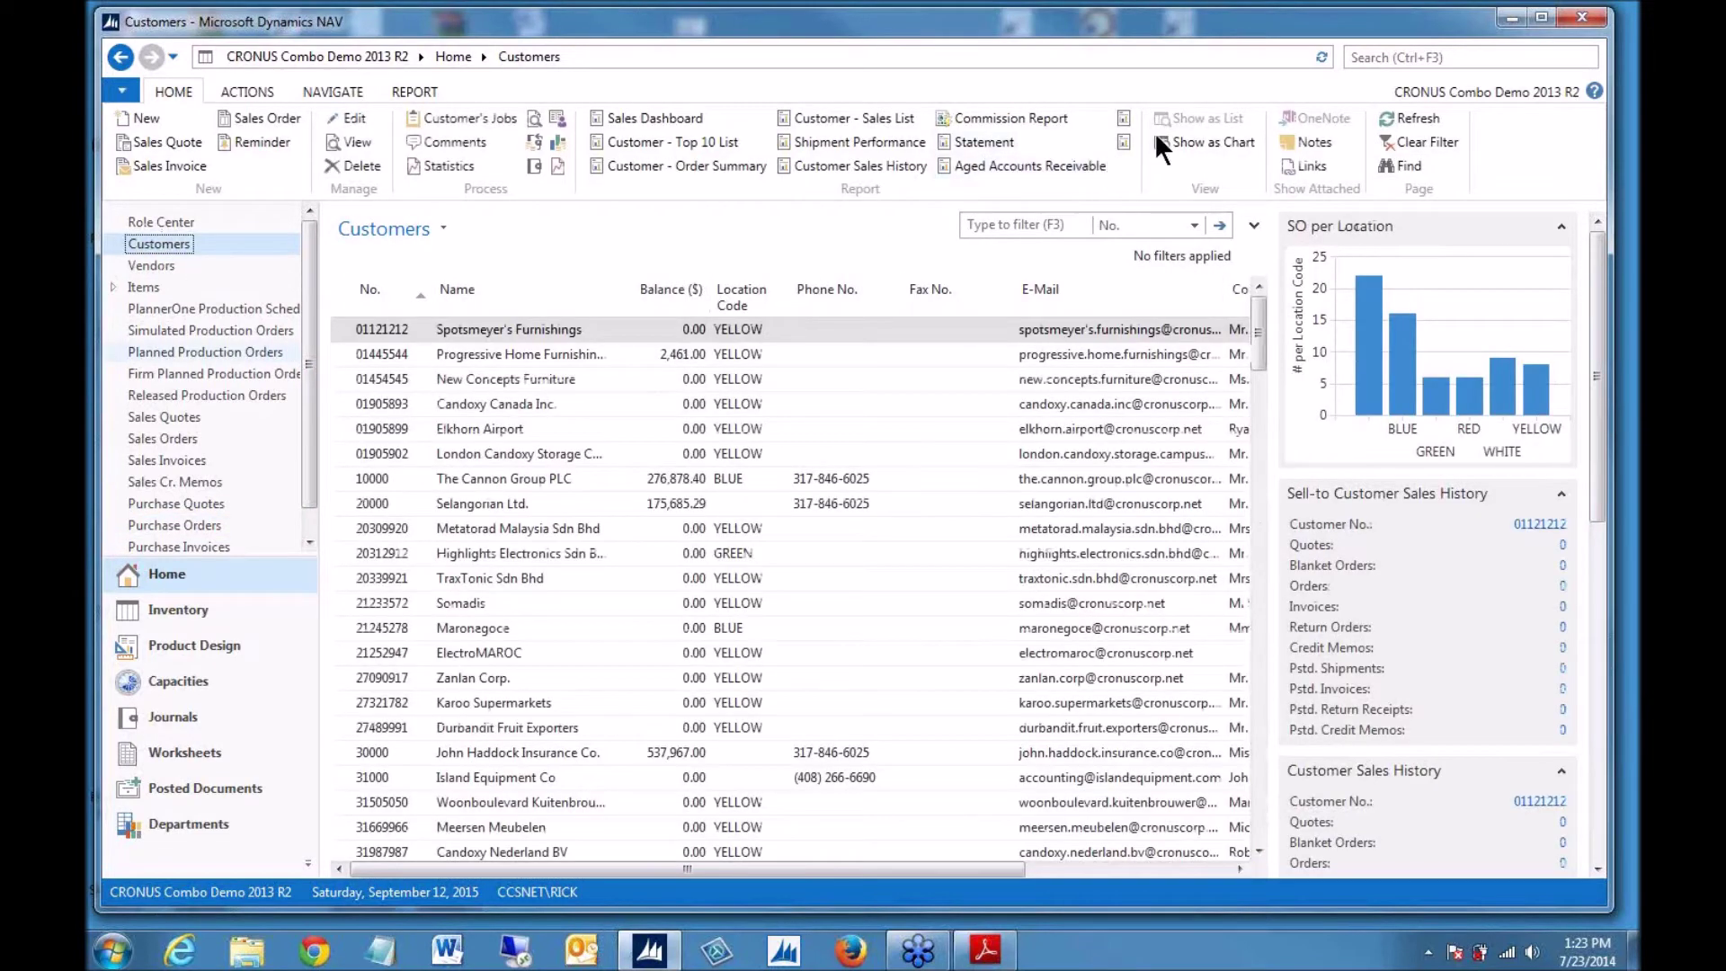
left_click(1213, 142)
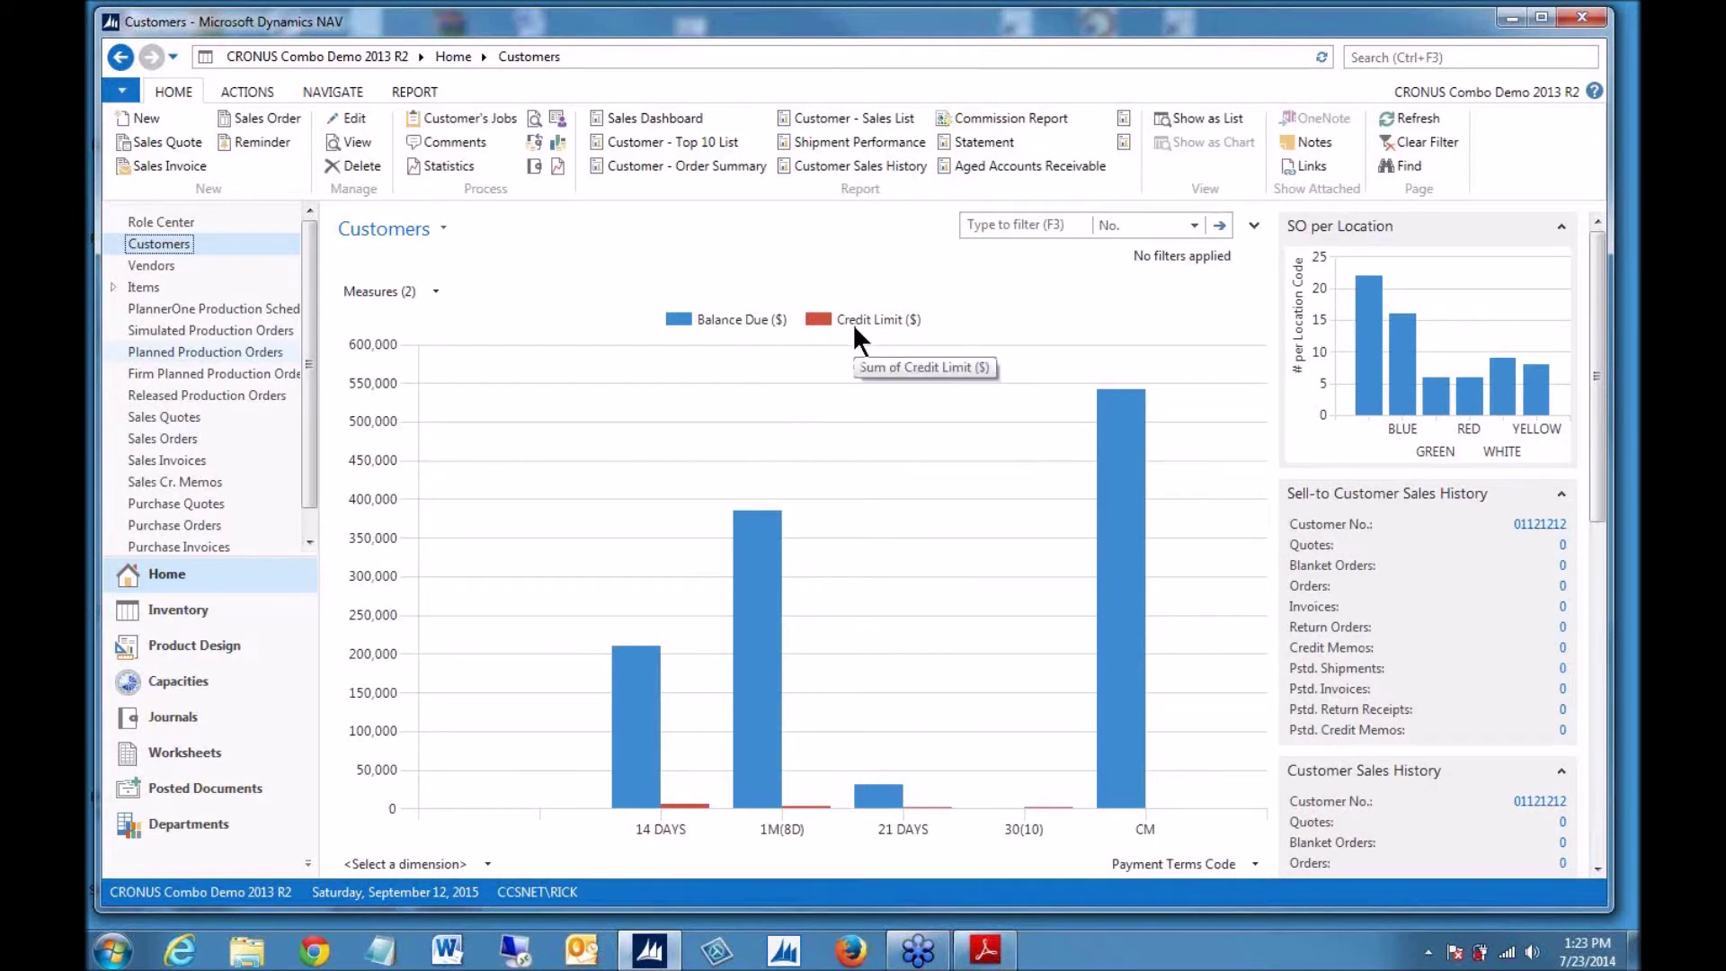
left_click(436, 289)
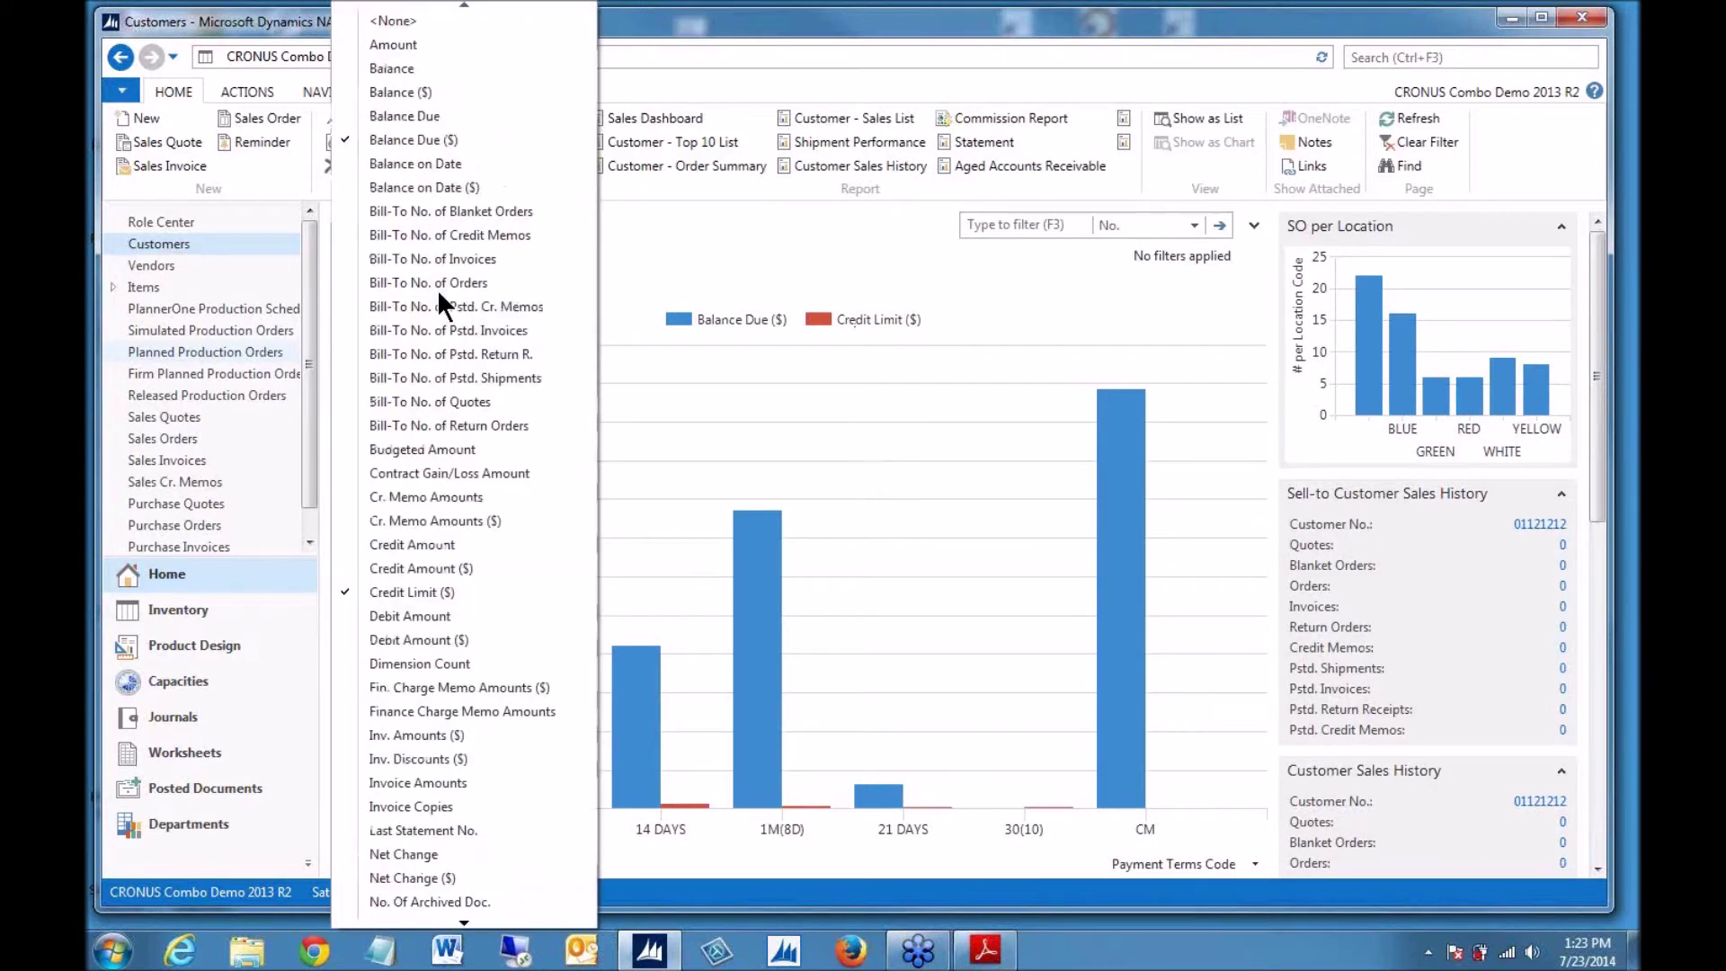
left_click(343, 591)
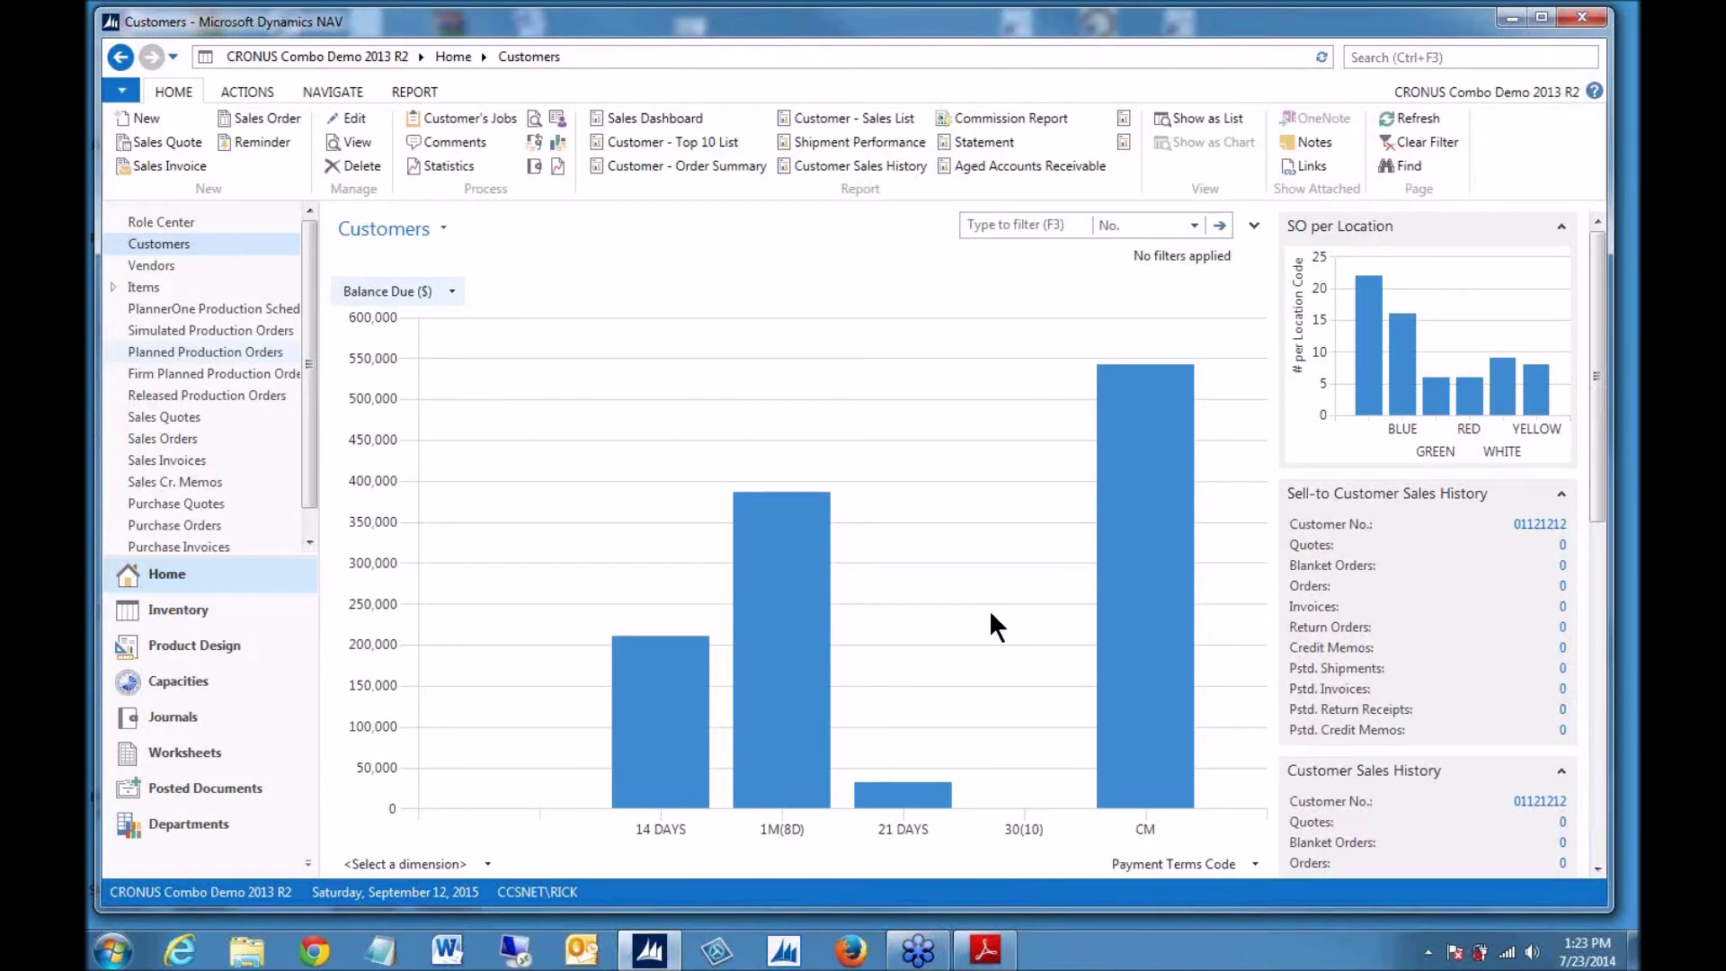
- Switch to the study guide in Adobe Reader and read the section on right-click tips and tricks
left_click(986, 955)
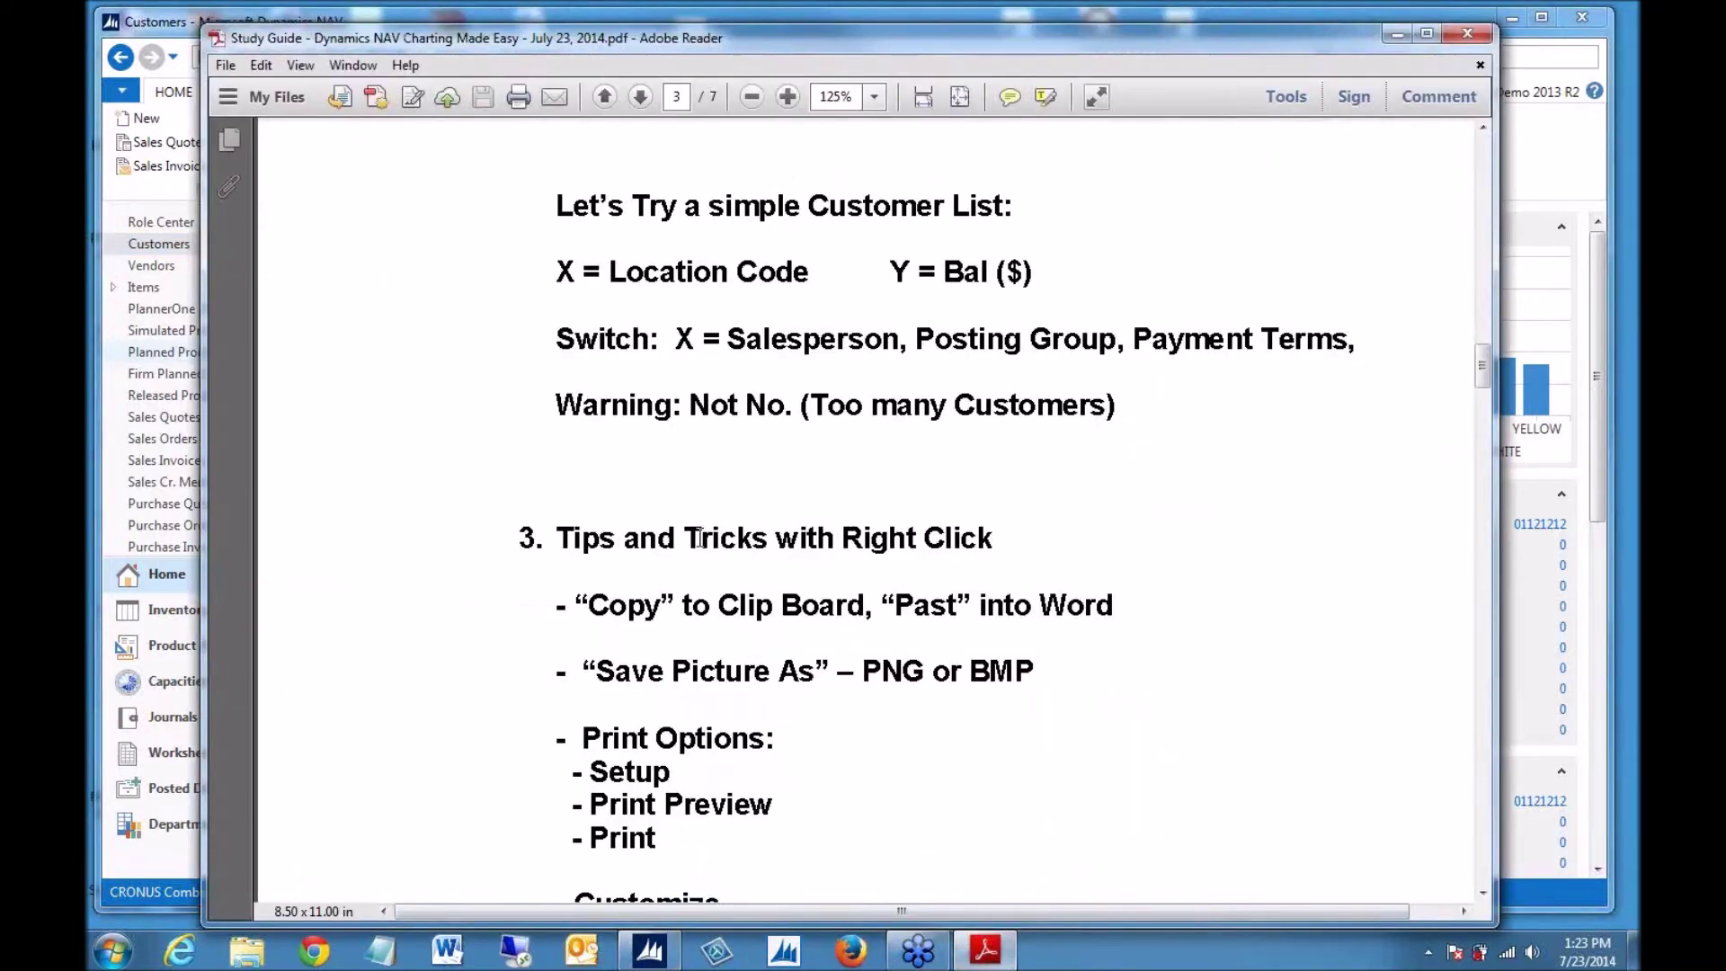
scroll(725, 540, "down", 1)
scroll(725, 539, "down", 5)
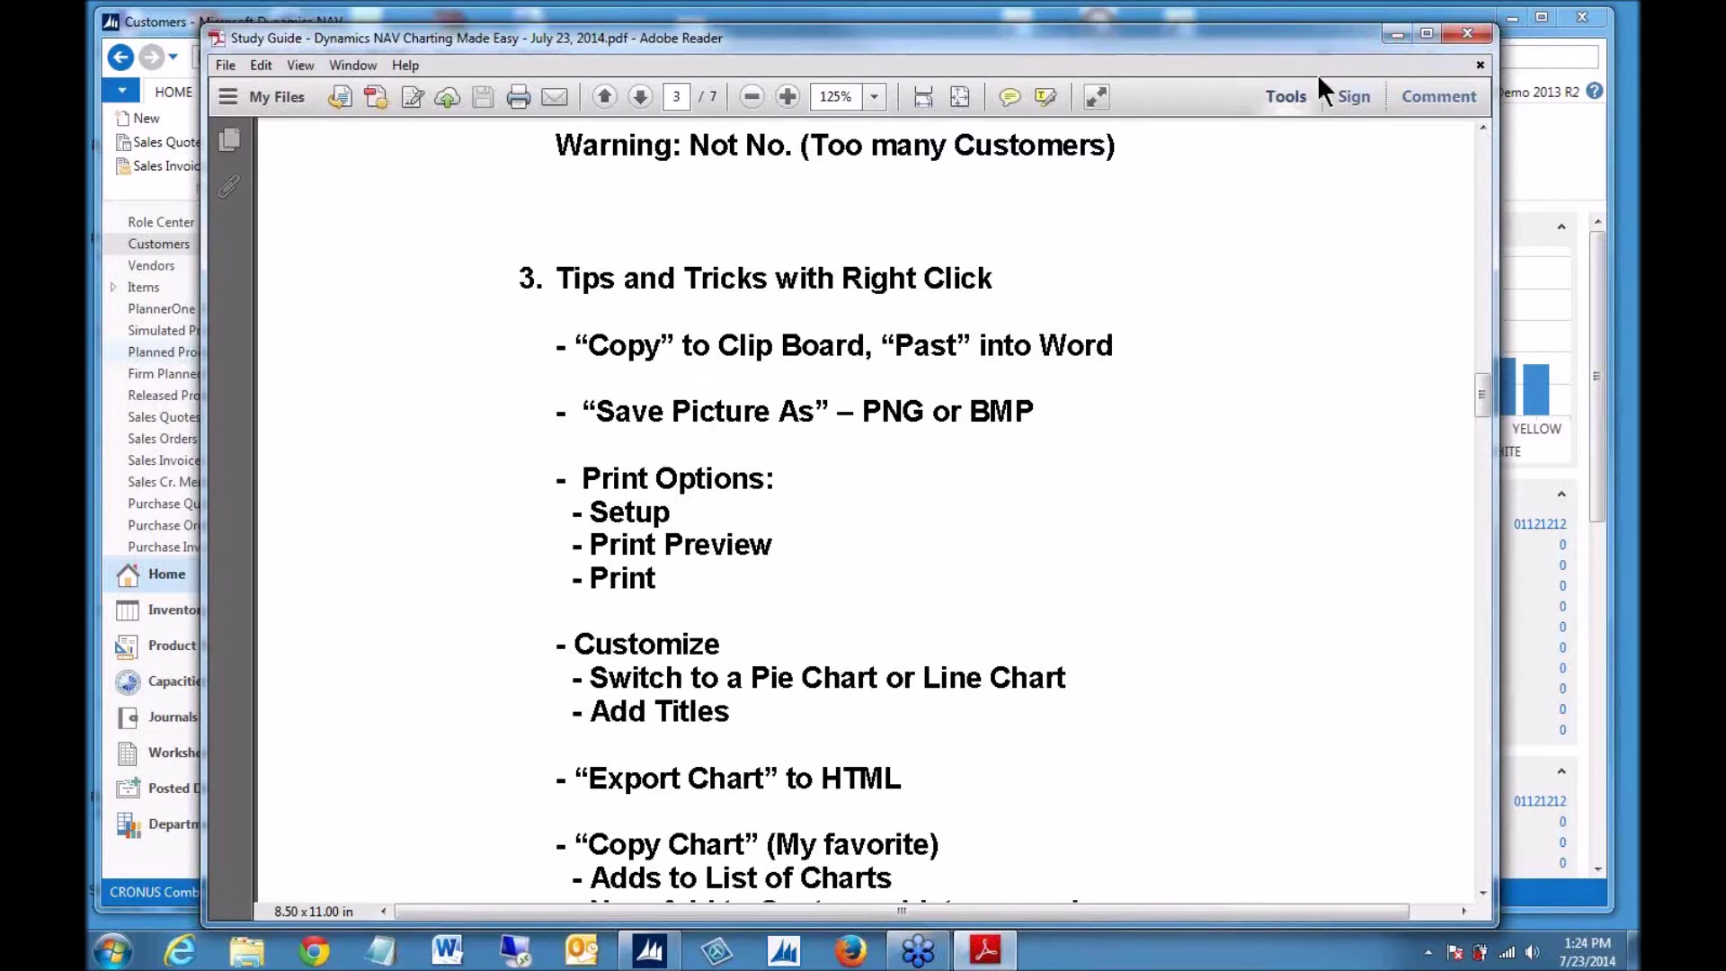
- Copy the Customers chart and paste it into a blank Word document below two lines of placeholder text
left_click(1393, 34)
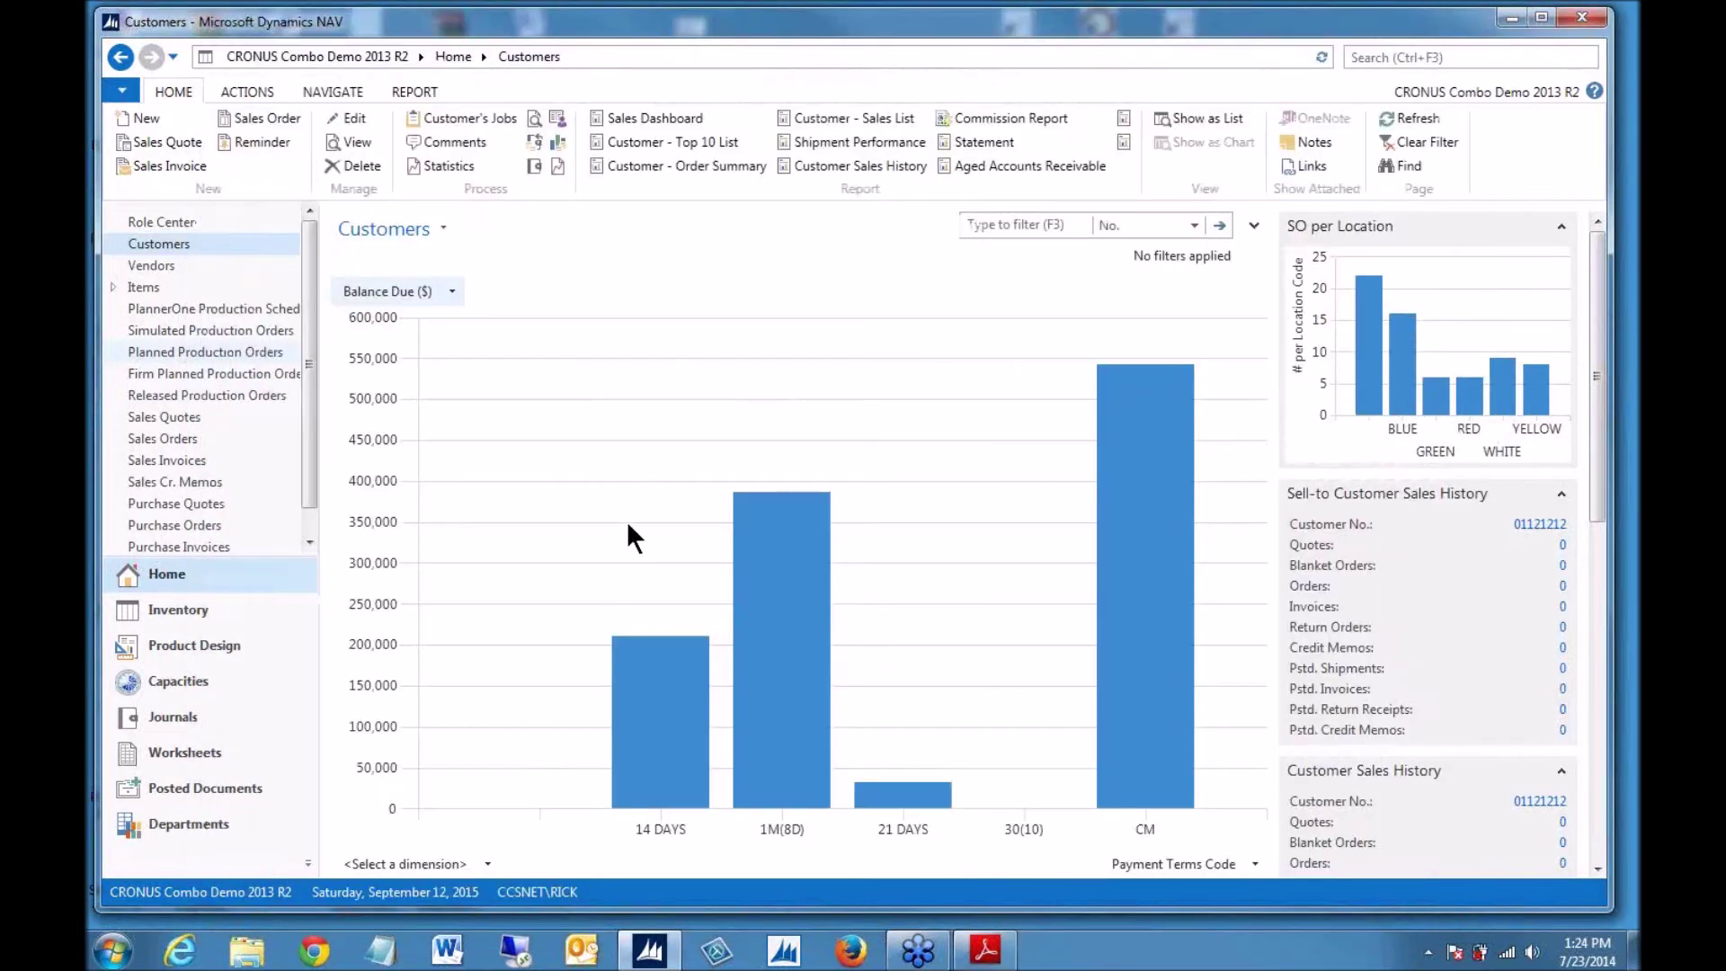
right_click(630, 416)
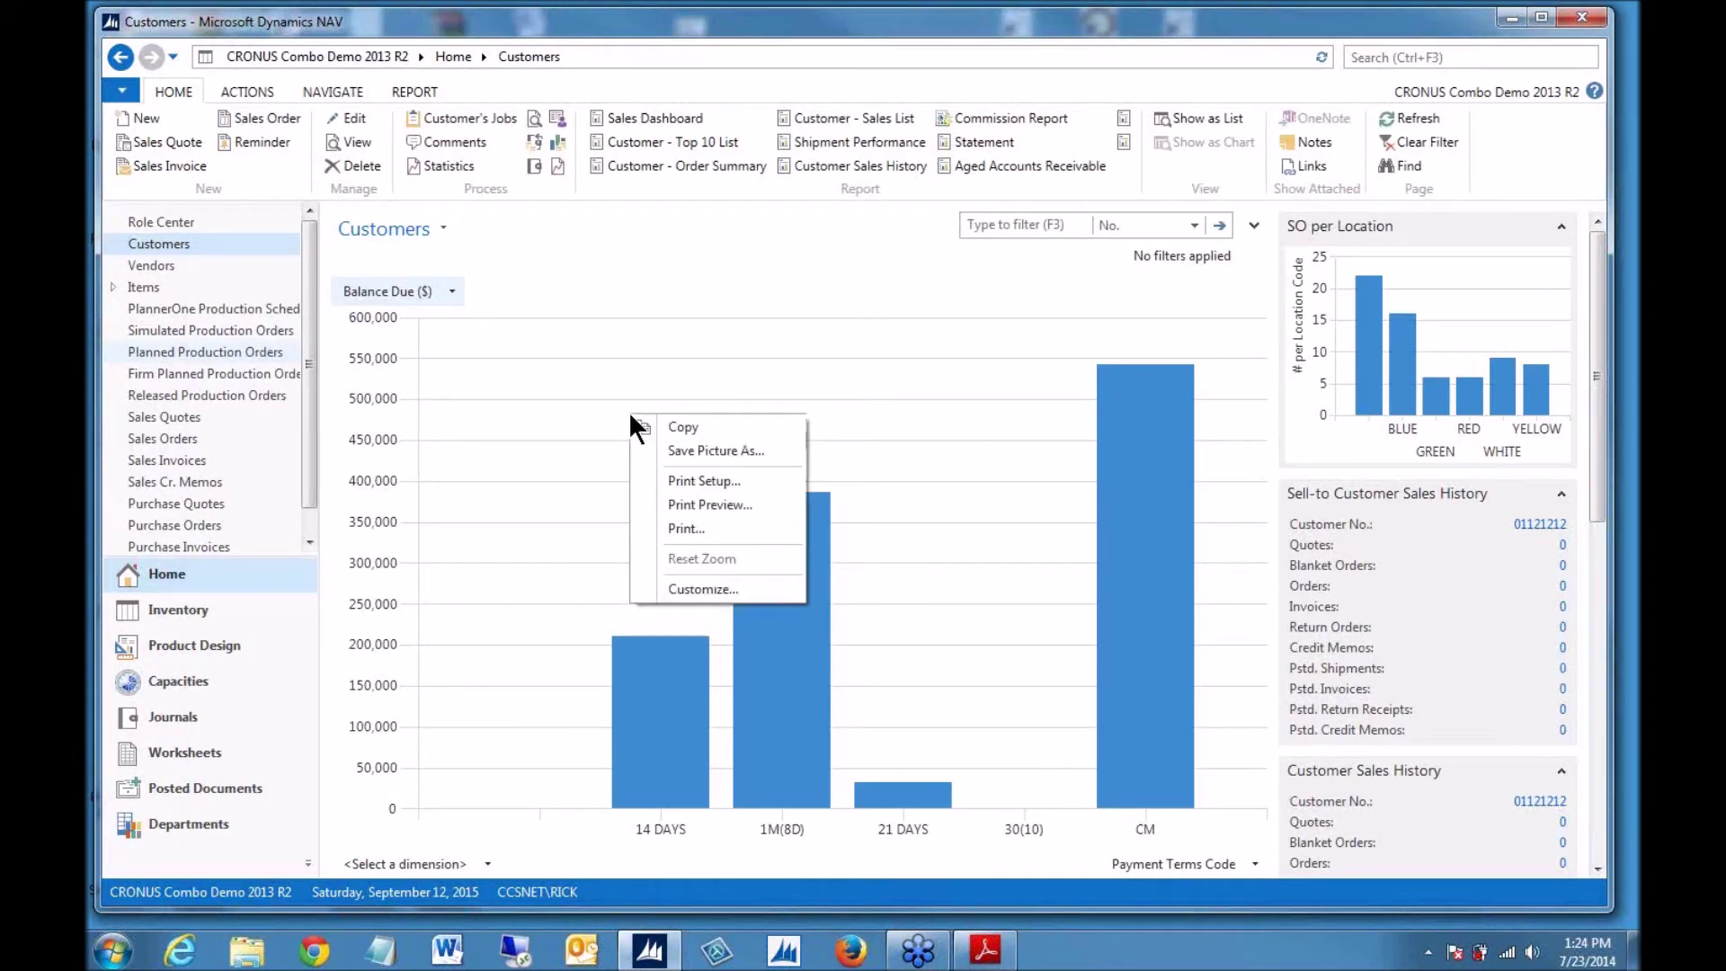
left_click(721, 428)
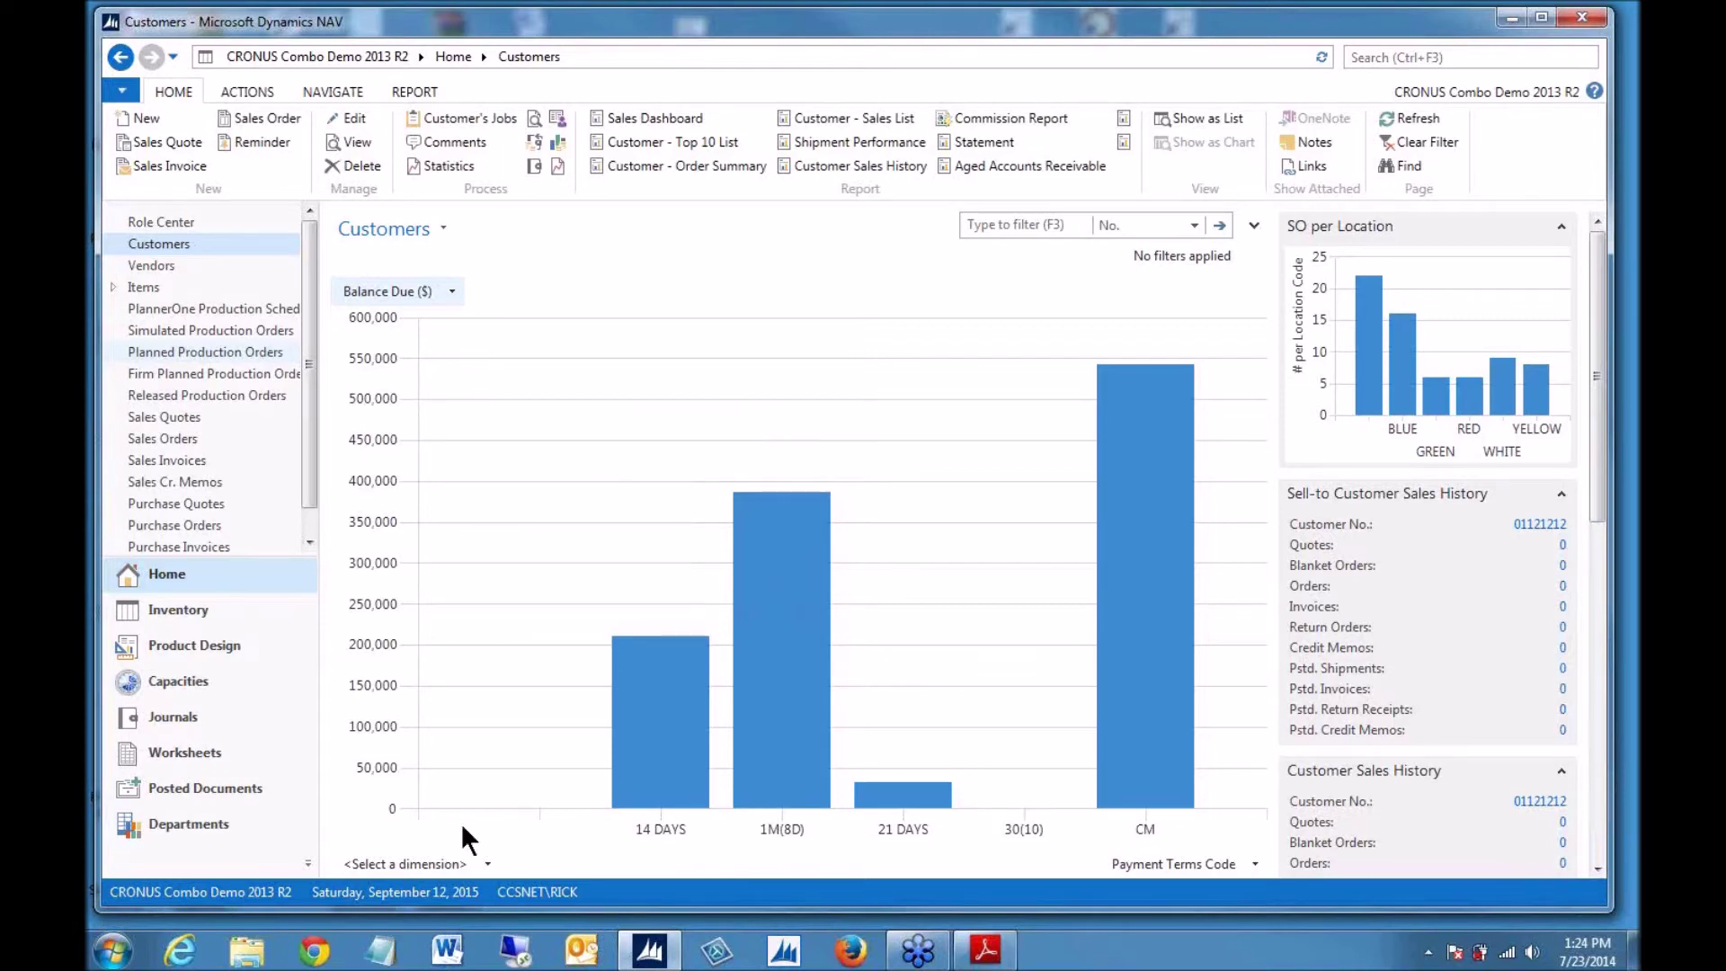
left_click(454, 956)
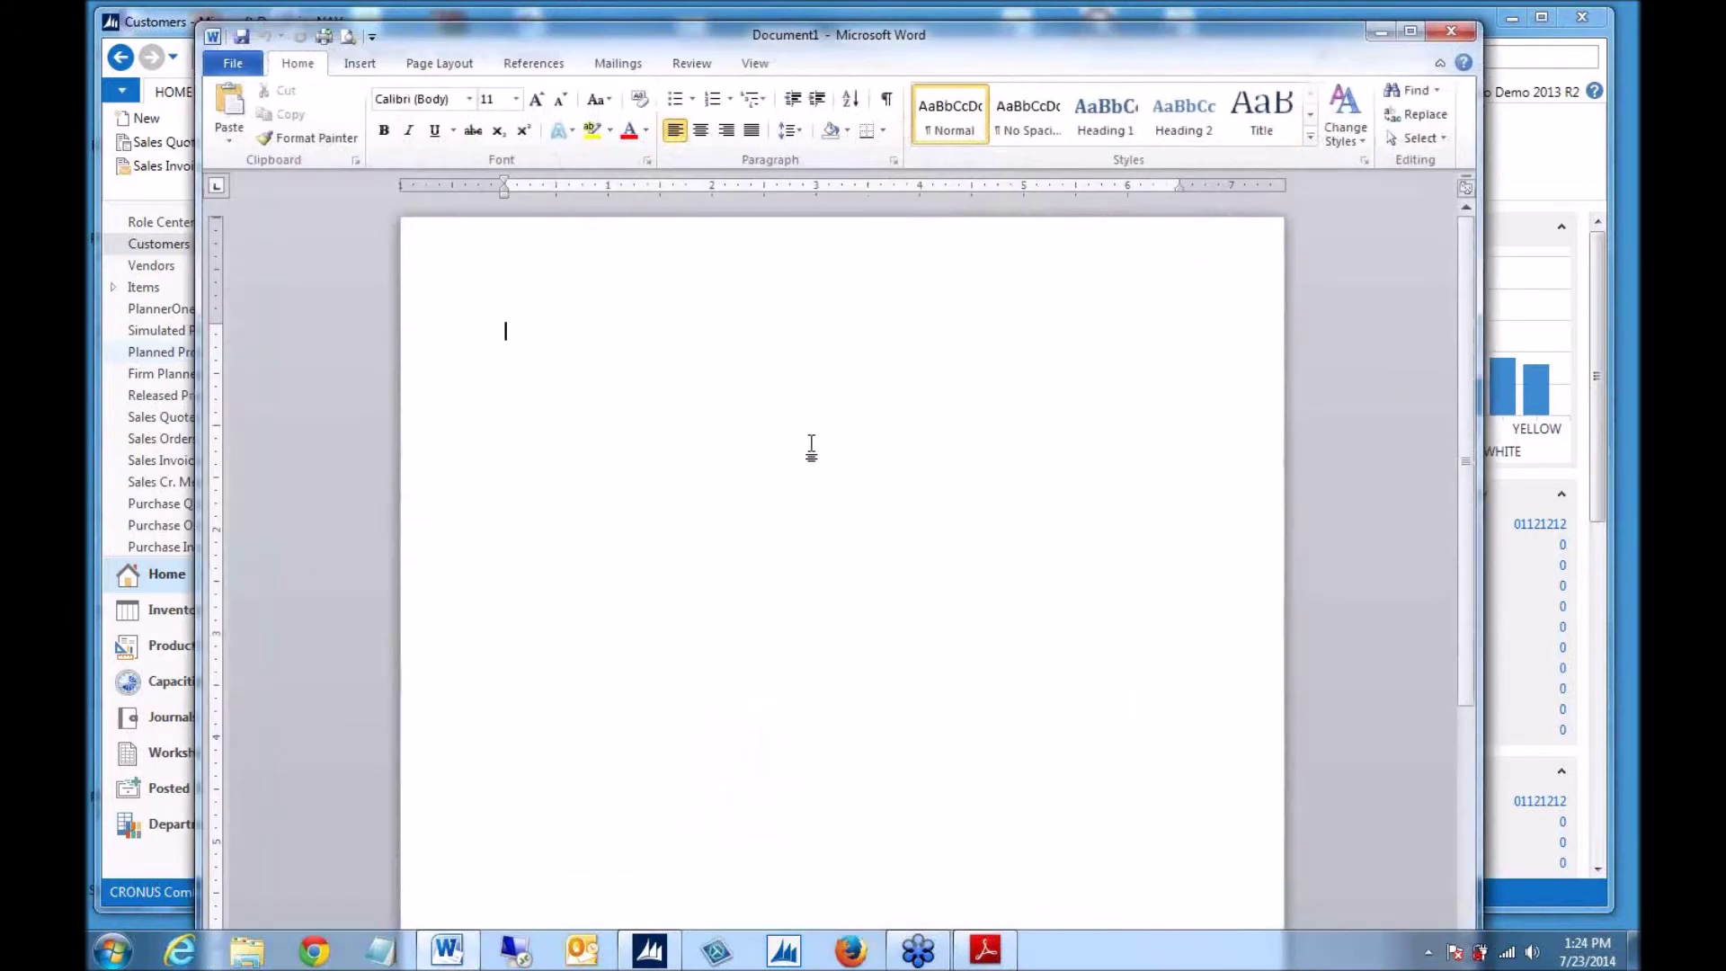
type("Lkl'a;a")
type("A'lkfj'ajf")
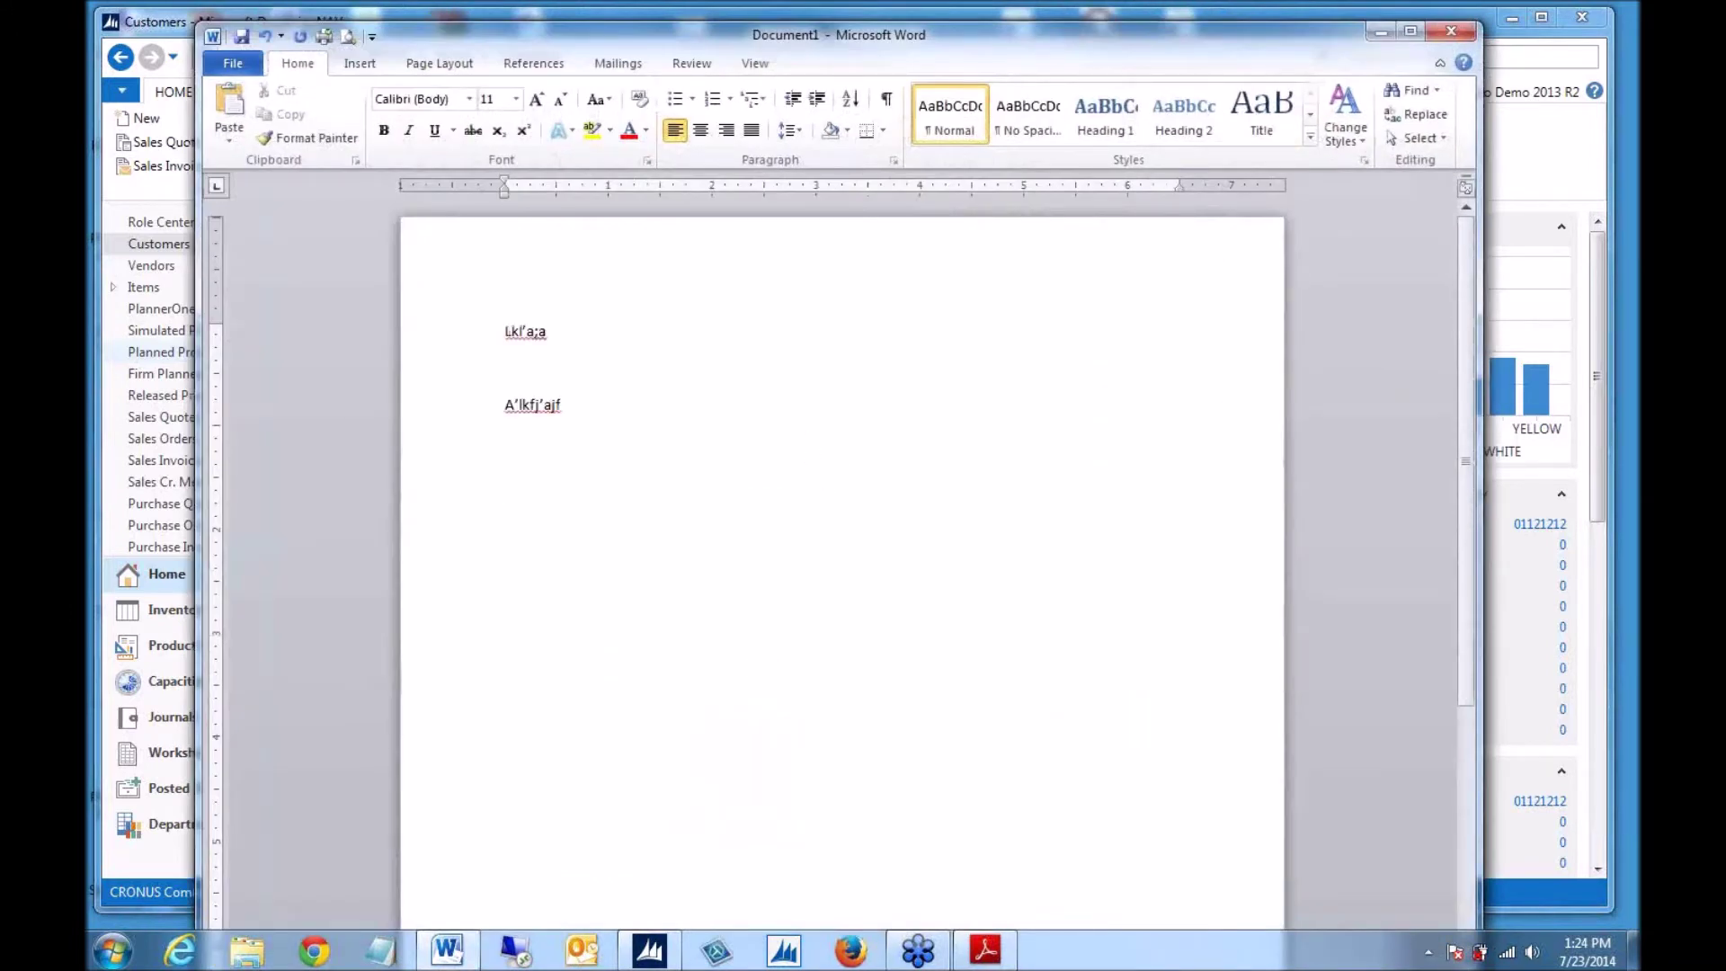
key("ctrl+v")
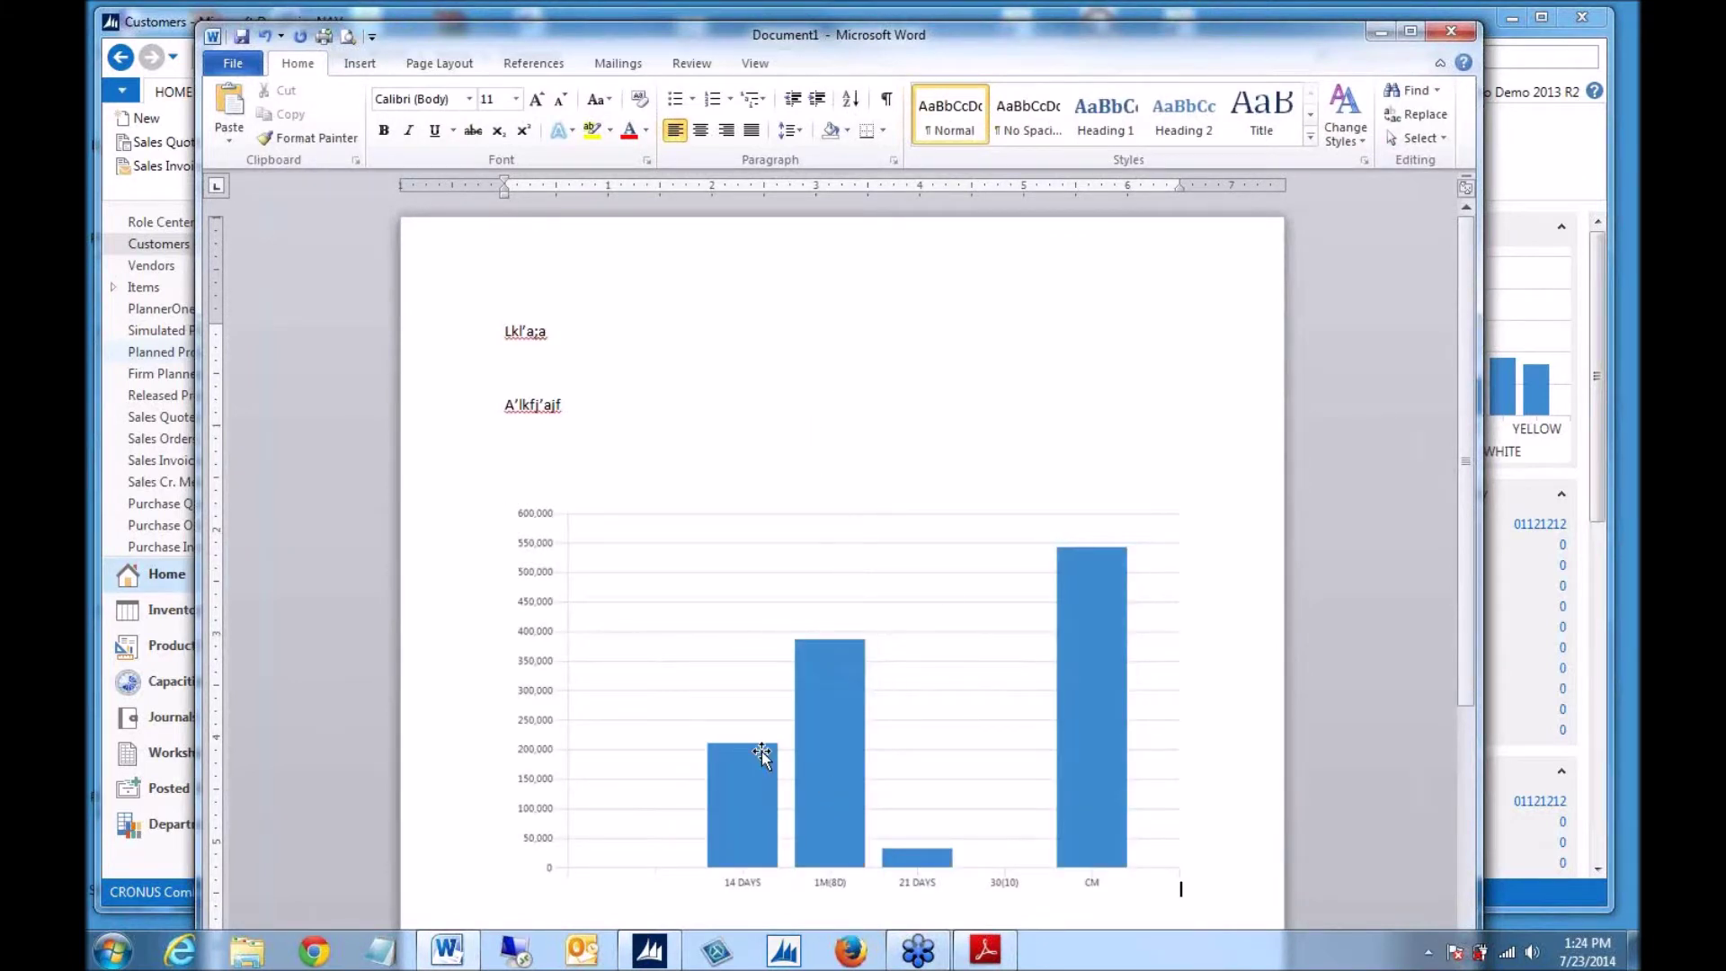
- Shrink the pasted chart picture, enlarge it slightly, and close the Word document without saving
left_click(798, 665)
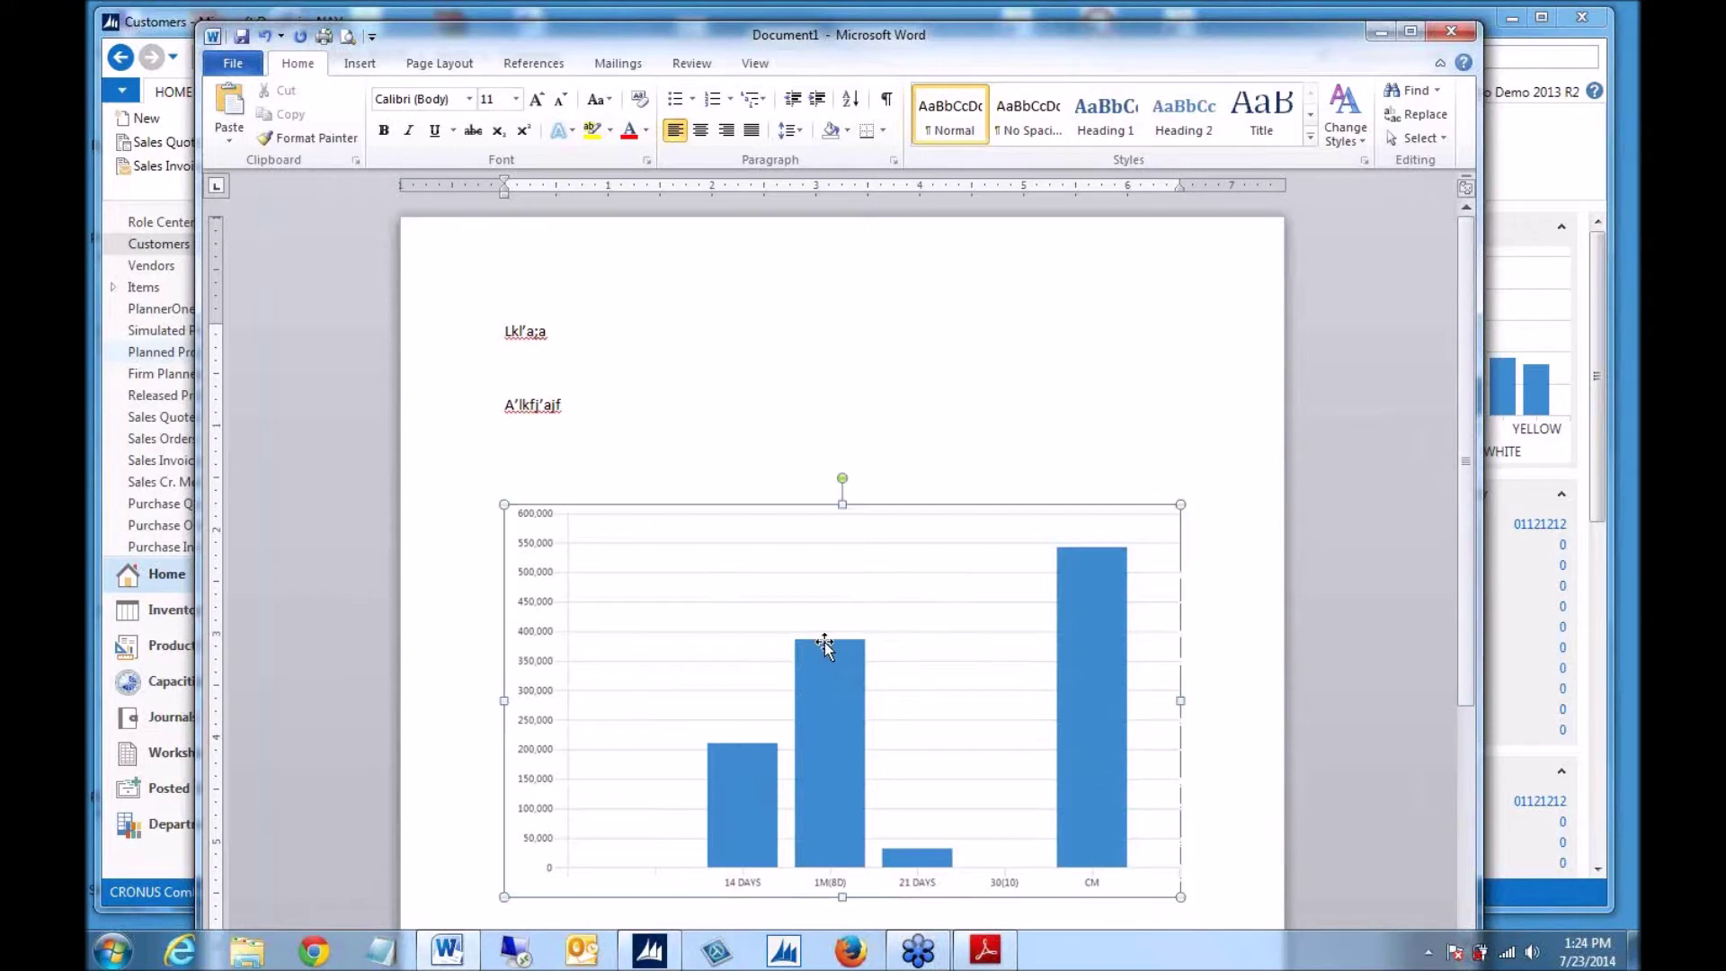
left_click_drag(566, 841, 763, 693)
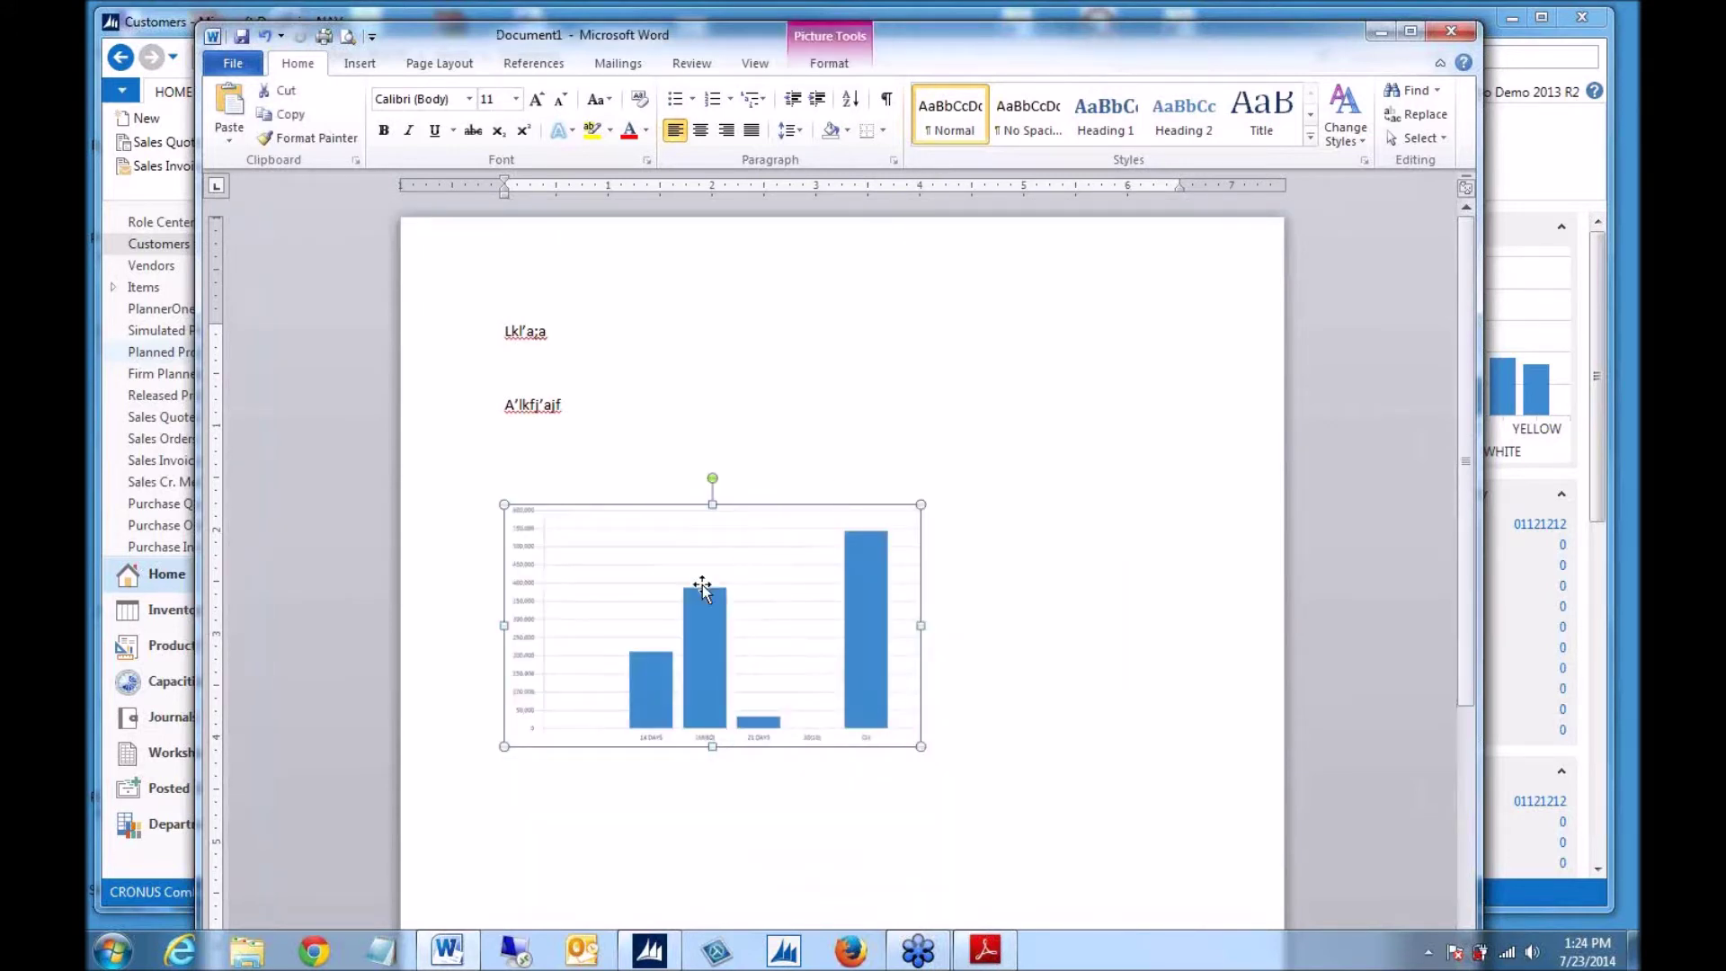
left_click(764, 468)
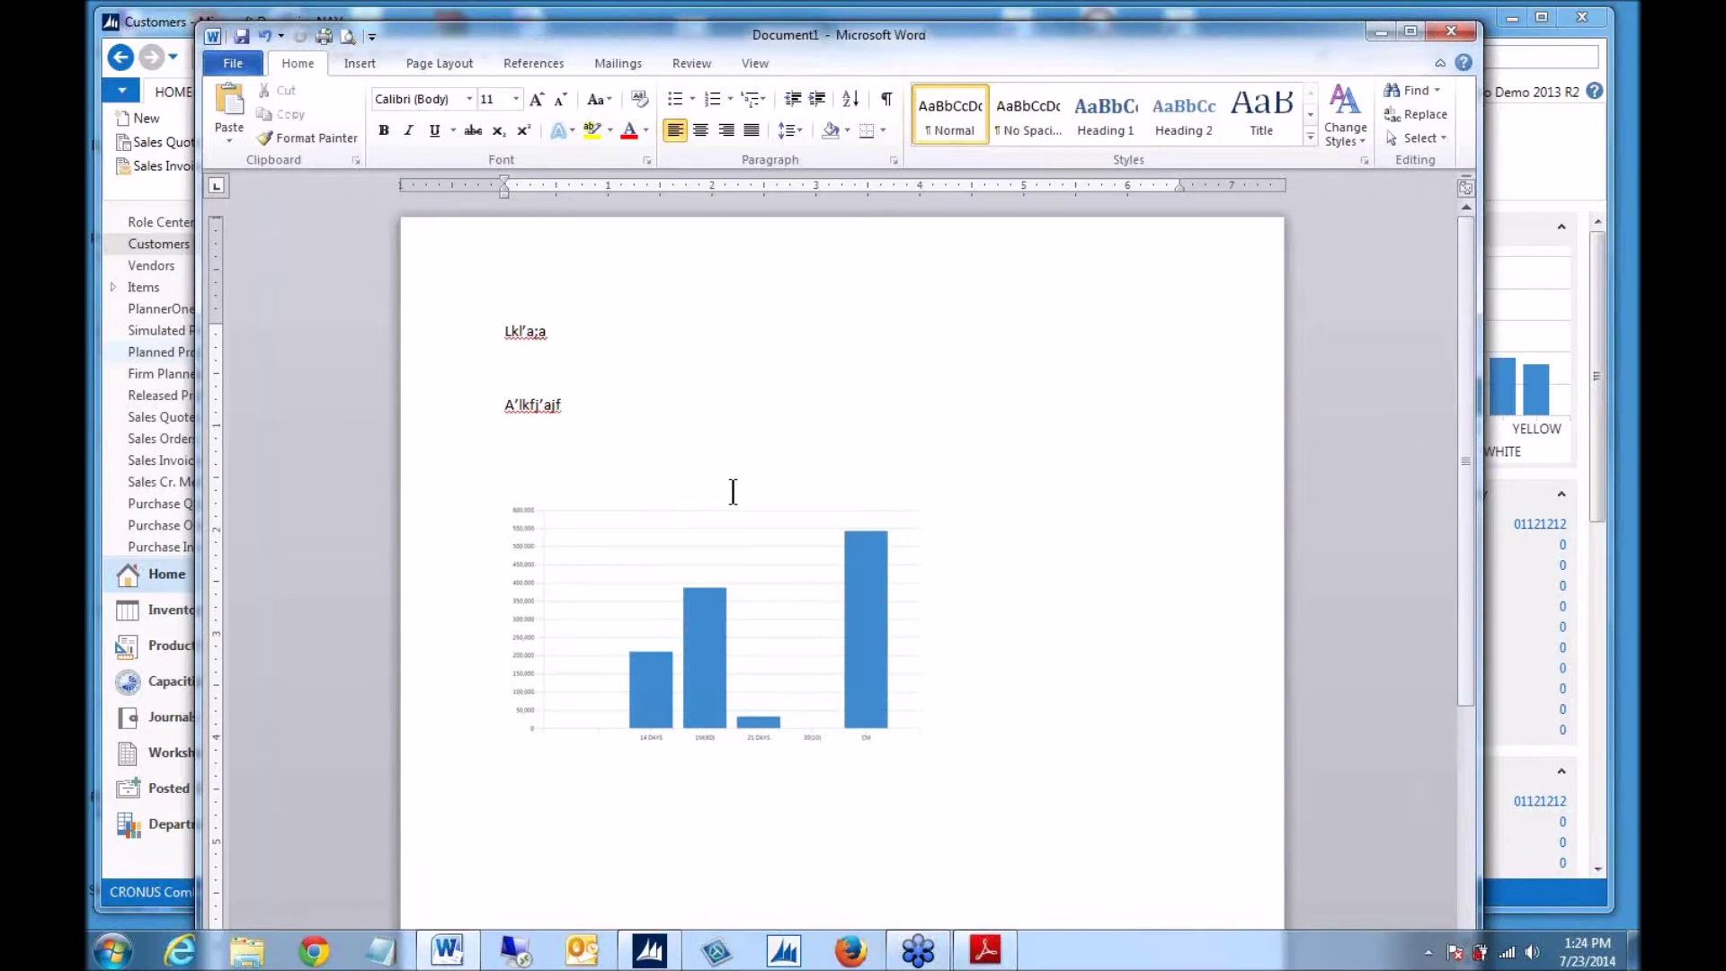
left_click(761, 573)
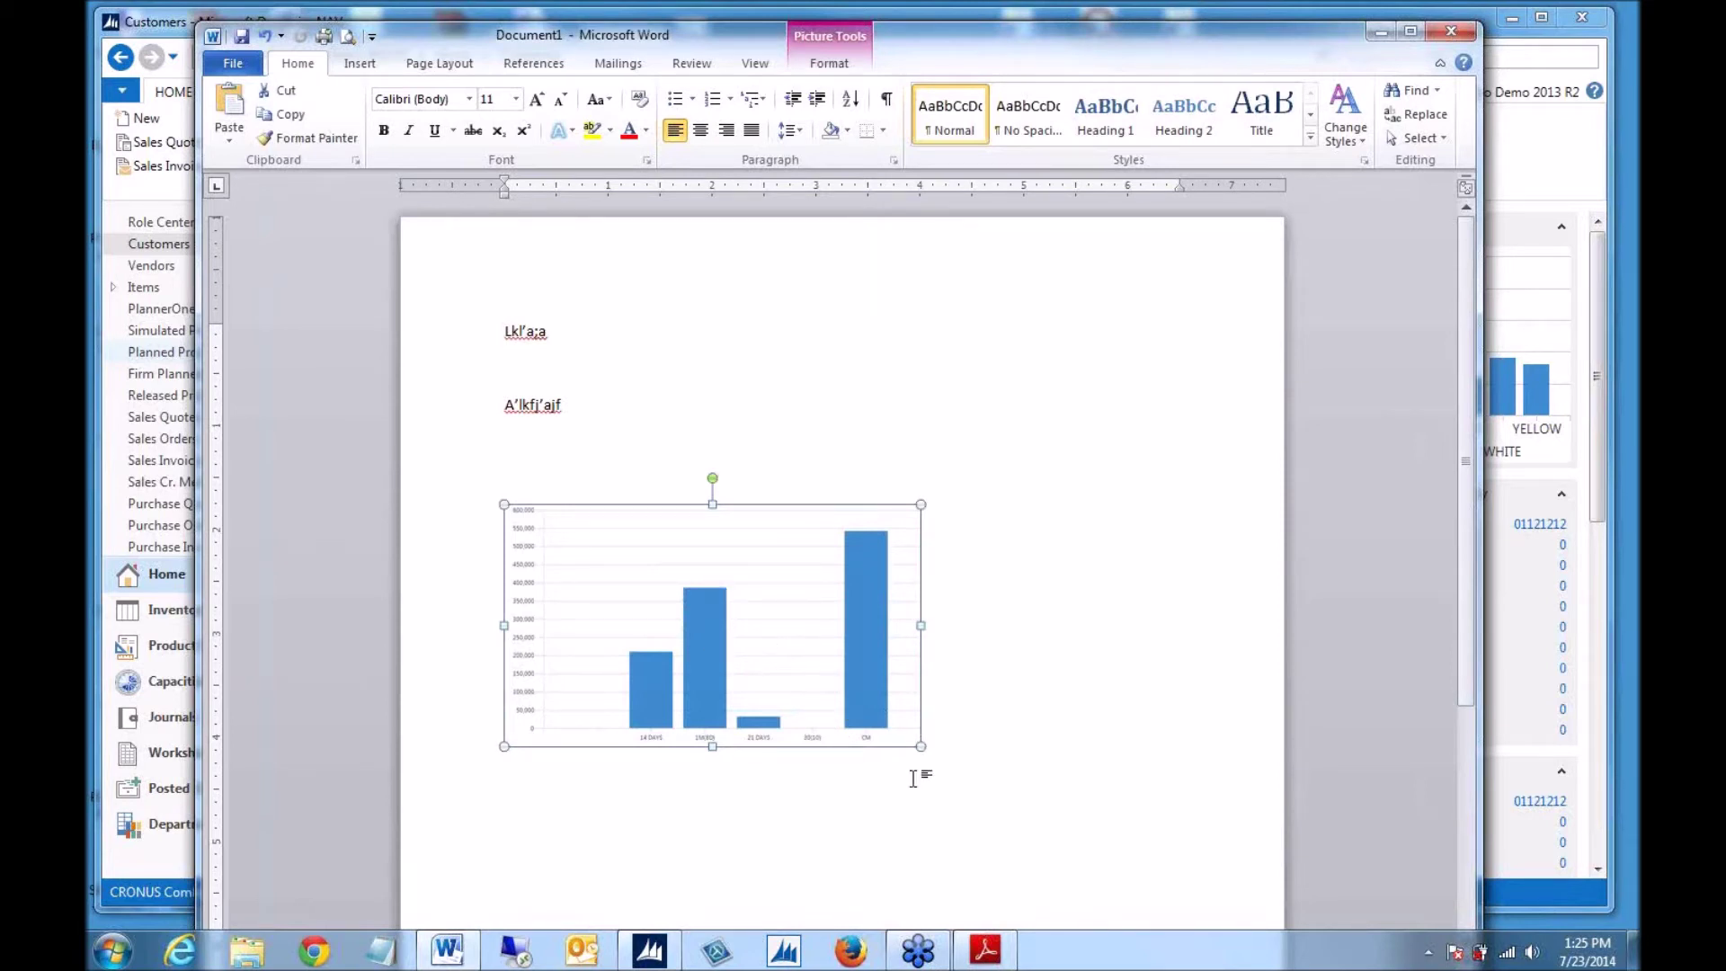
left_click_drag(920, 746, 1033, 798)
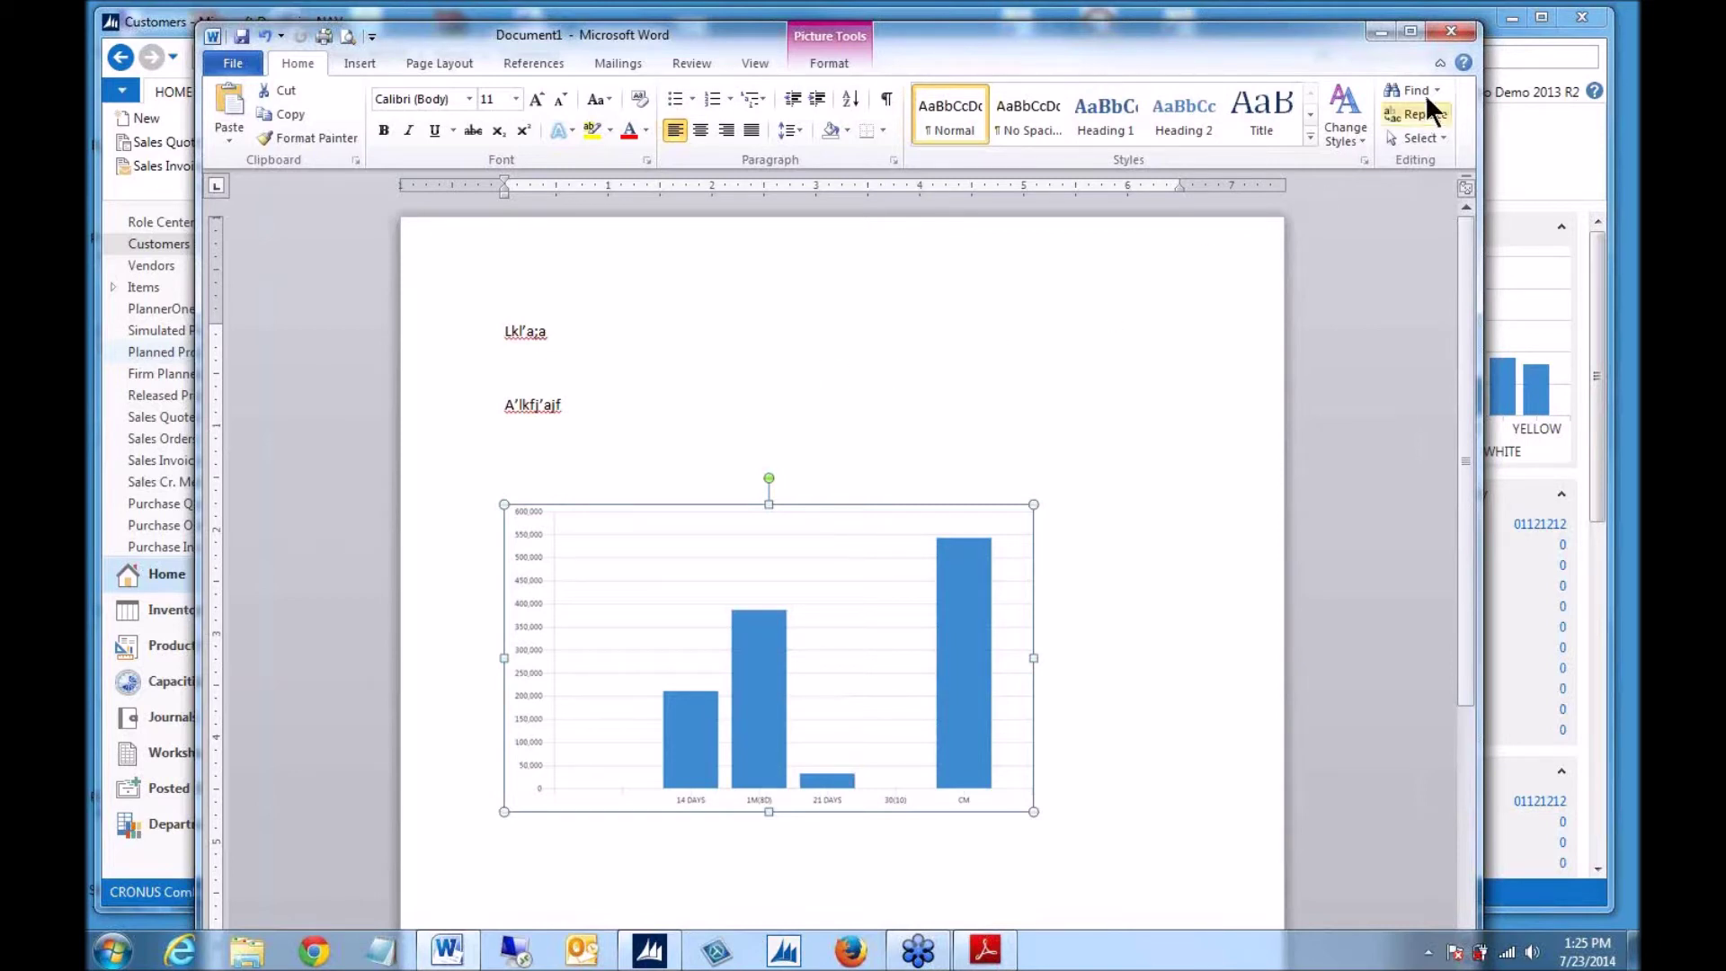
left_click(1452, 31)
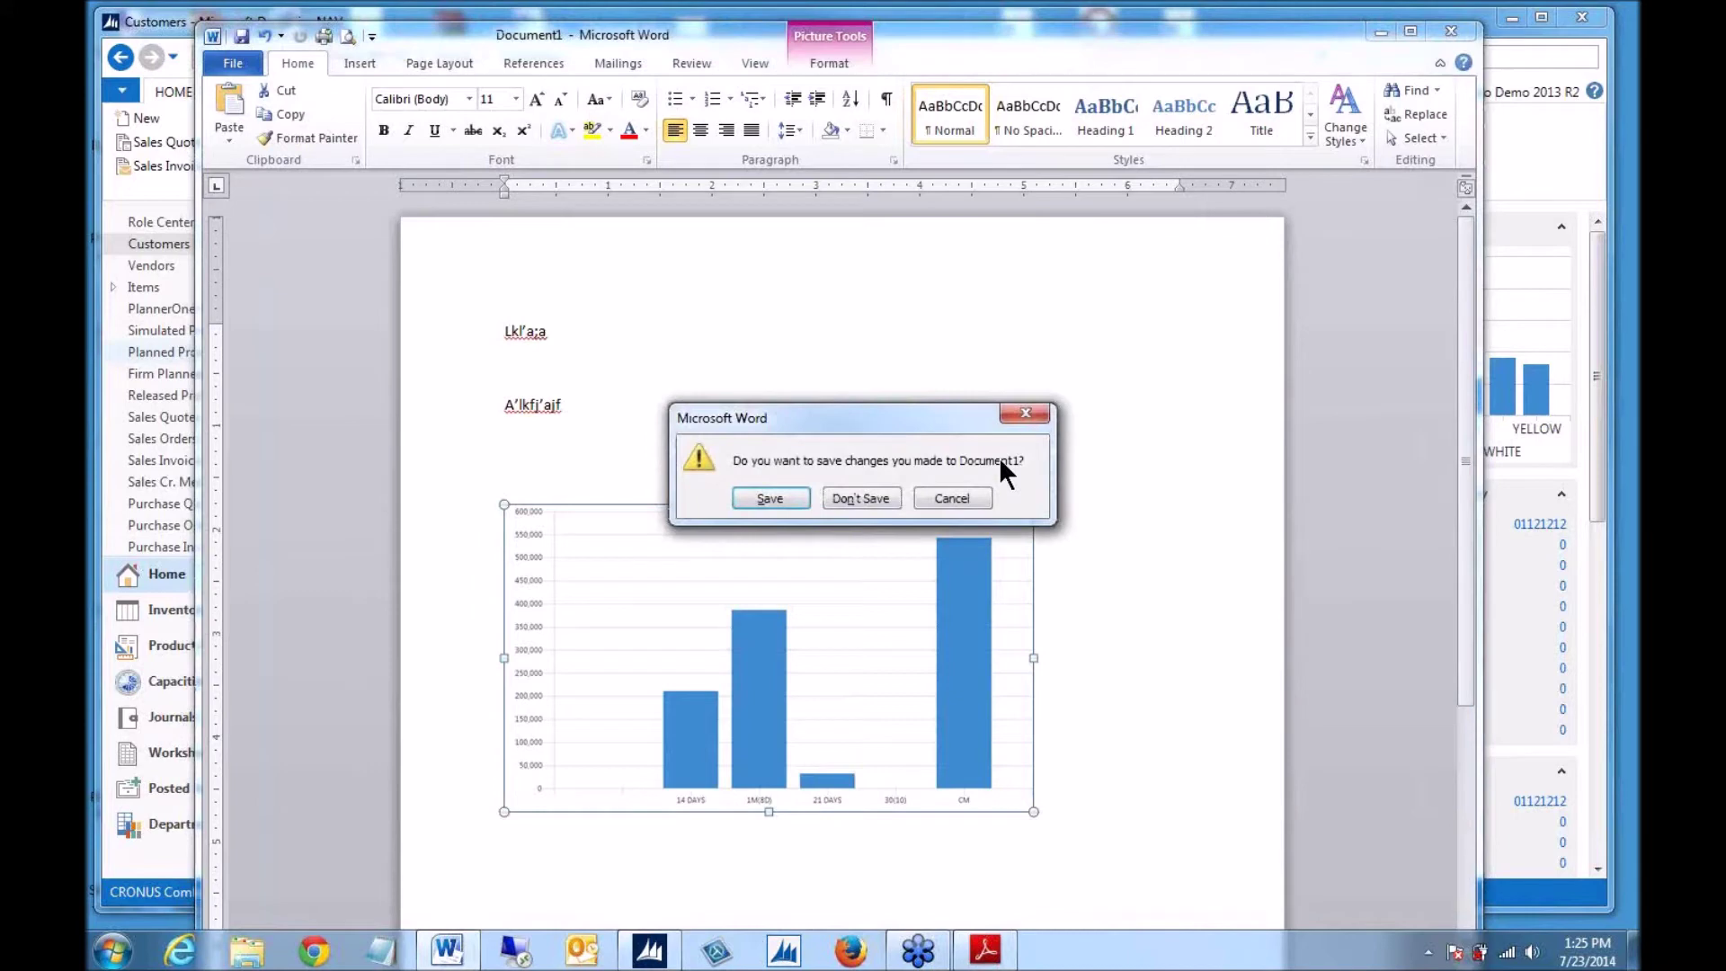
left_click(861, 489)
- Save the Customers chart to the Desktop as a Compressed Bitmap (*.png) picture named CustChart
right_click(627, 465)
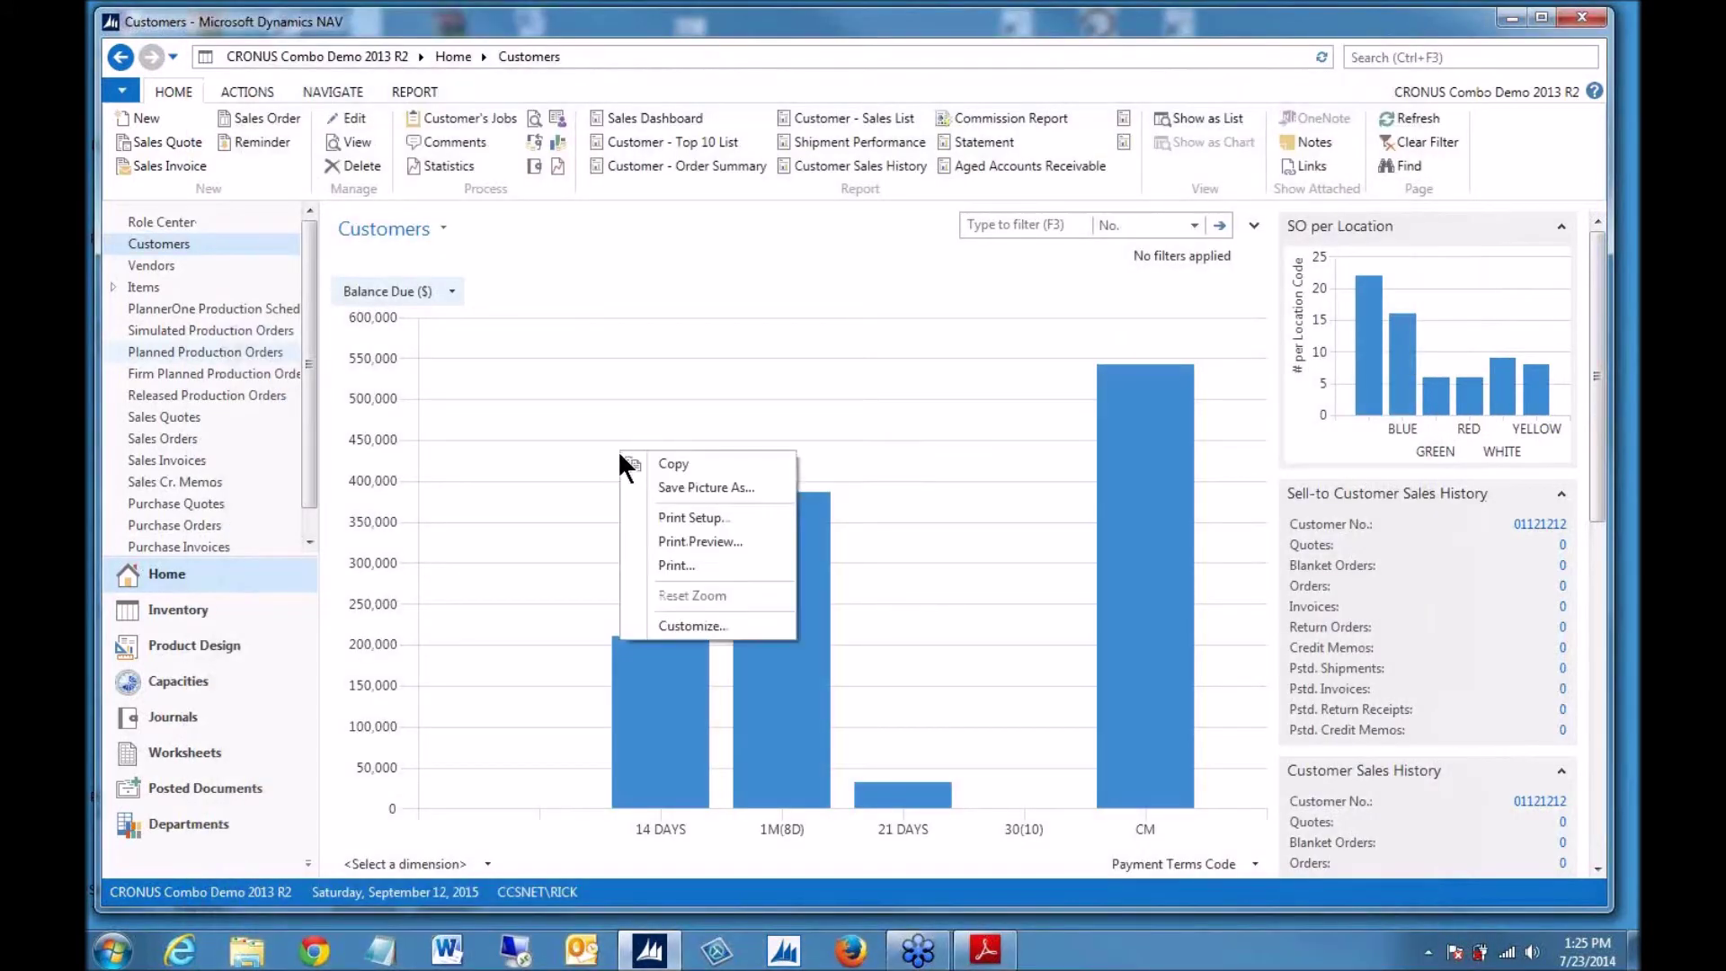
left_click(706, 487)
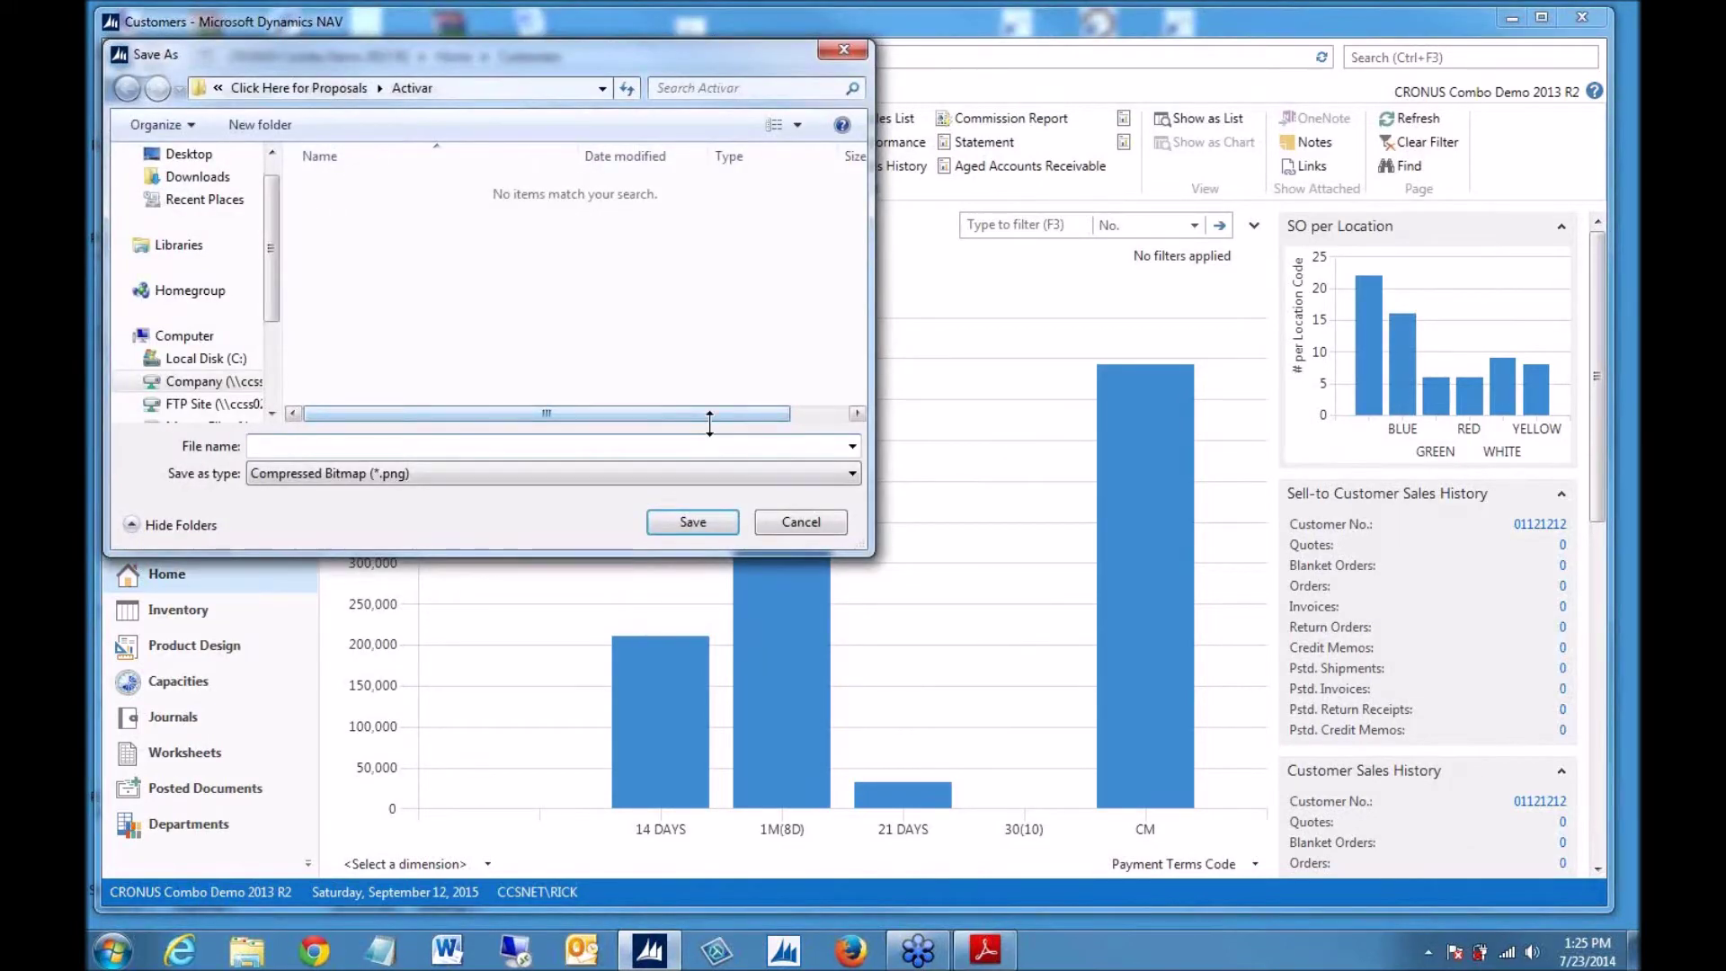
left_click(185, 157)
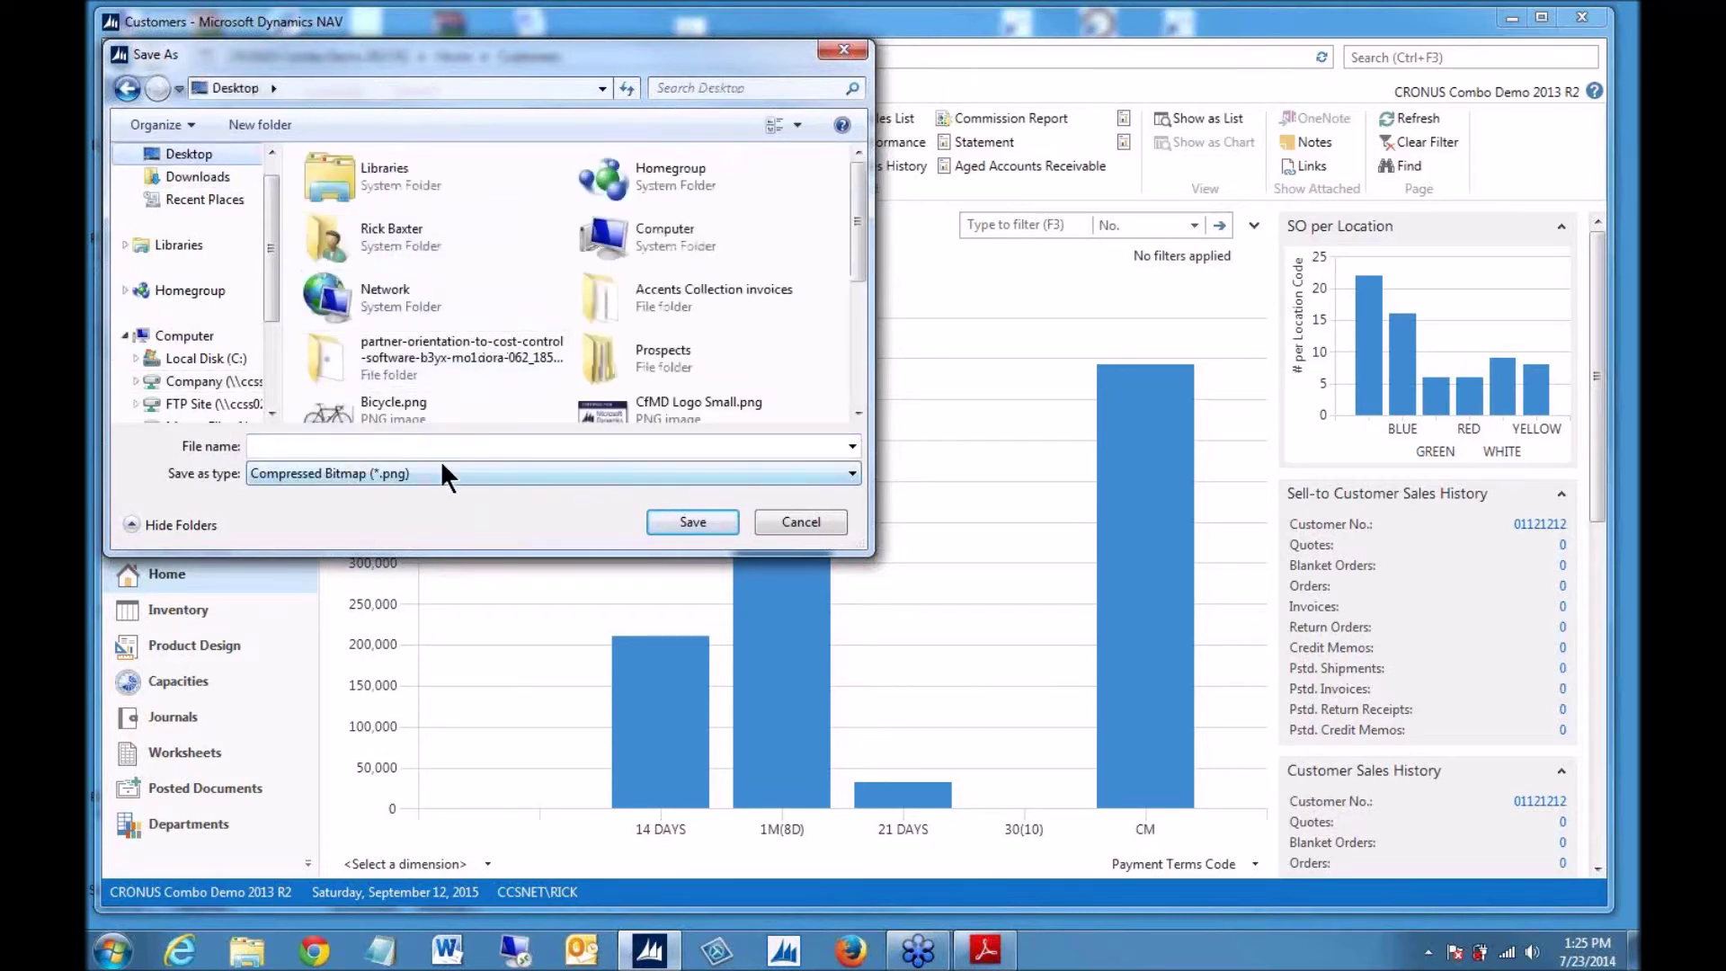
left_click(300, 446)
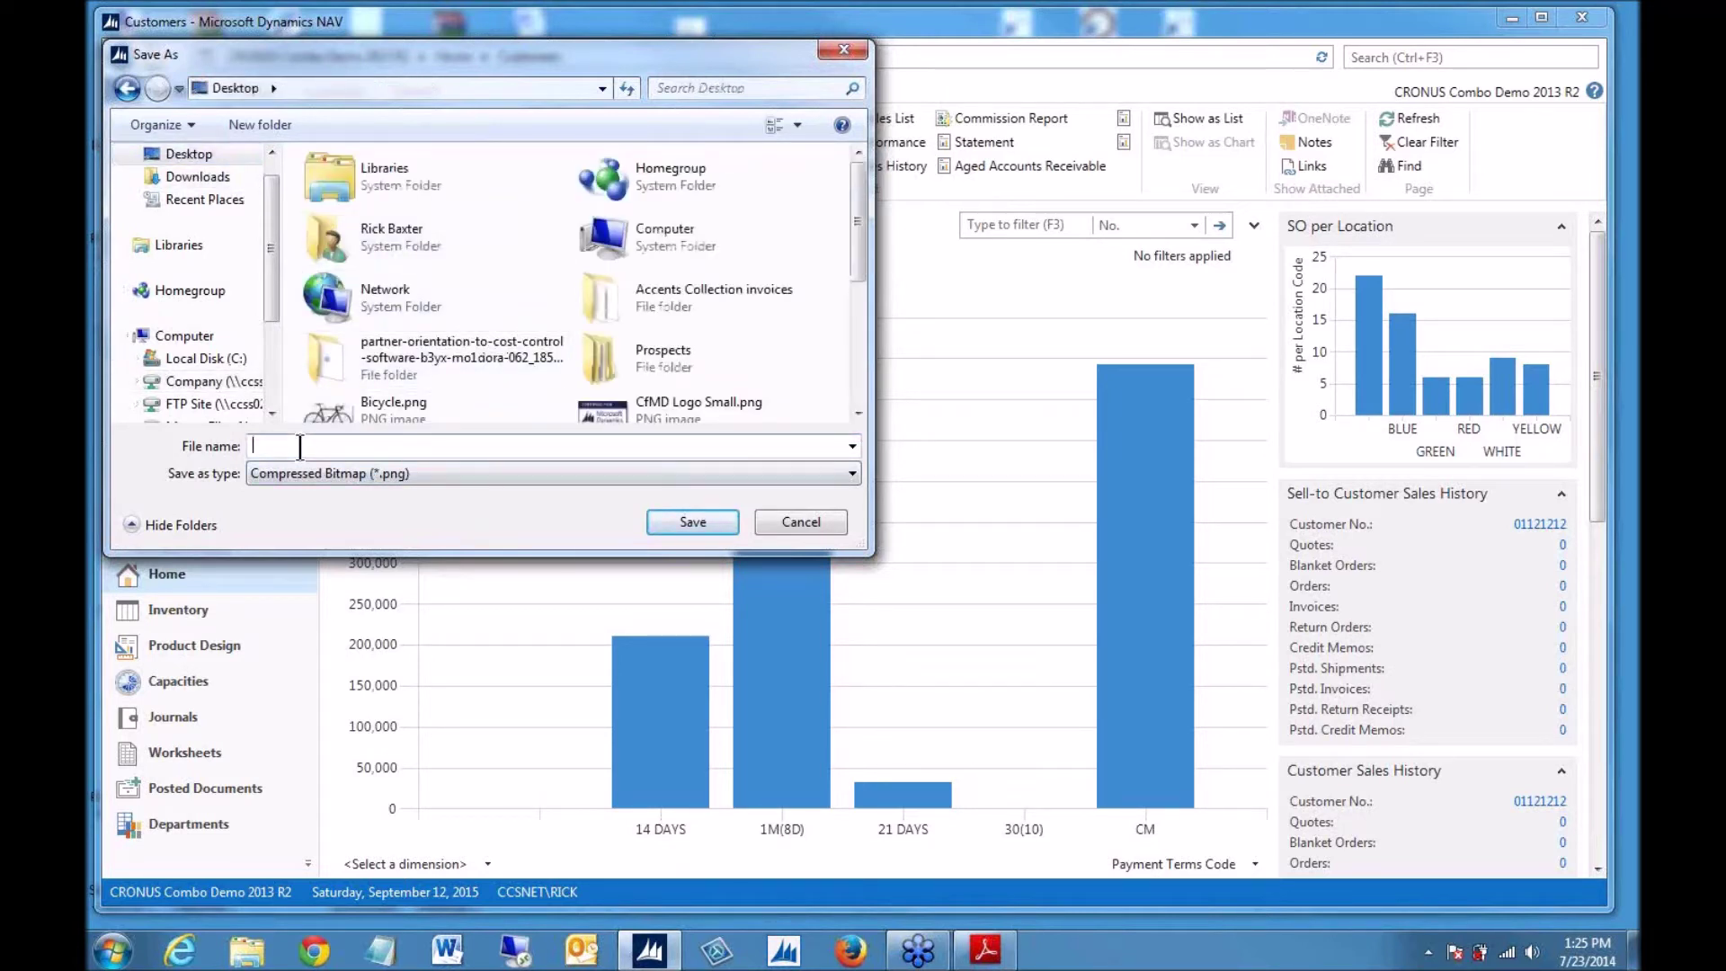
type("CustChart")
left_click(851, 472)
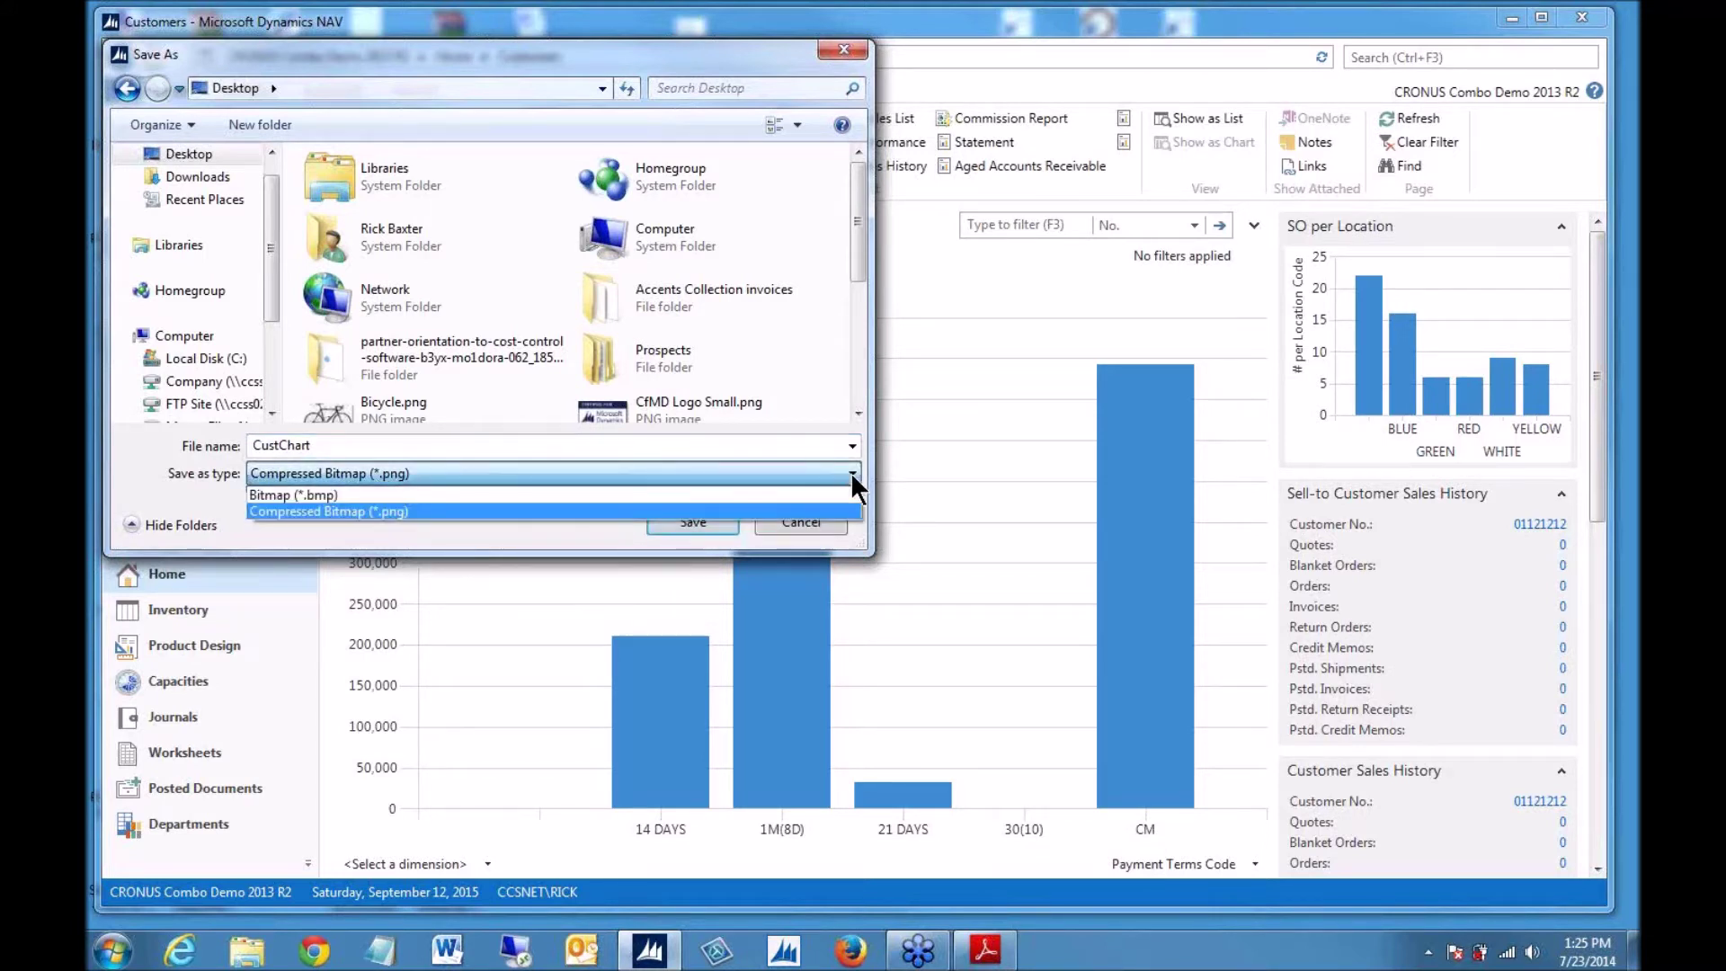
left_click(850, 471)
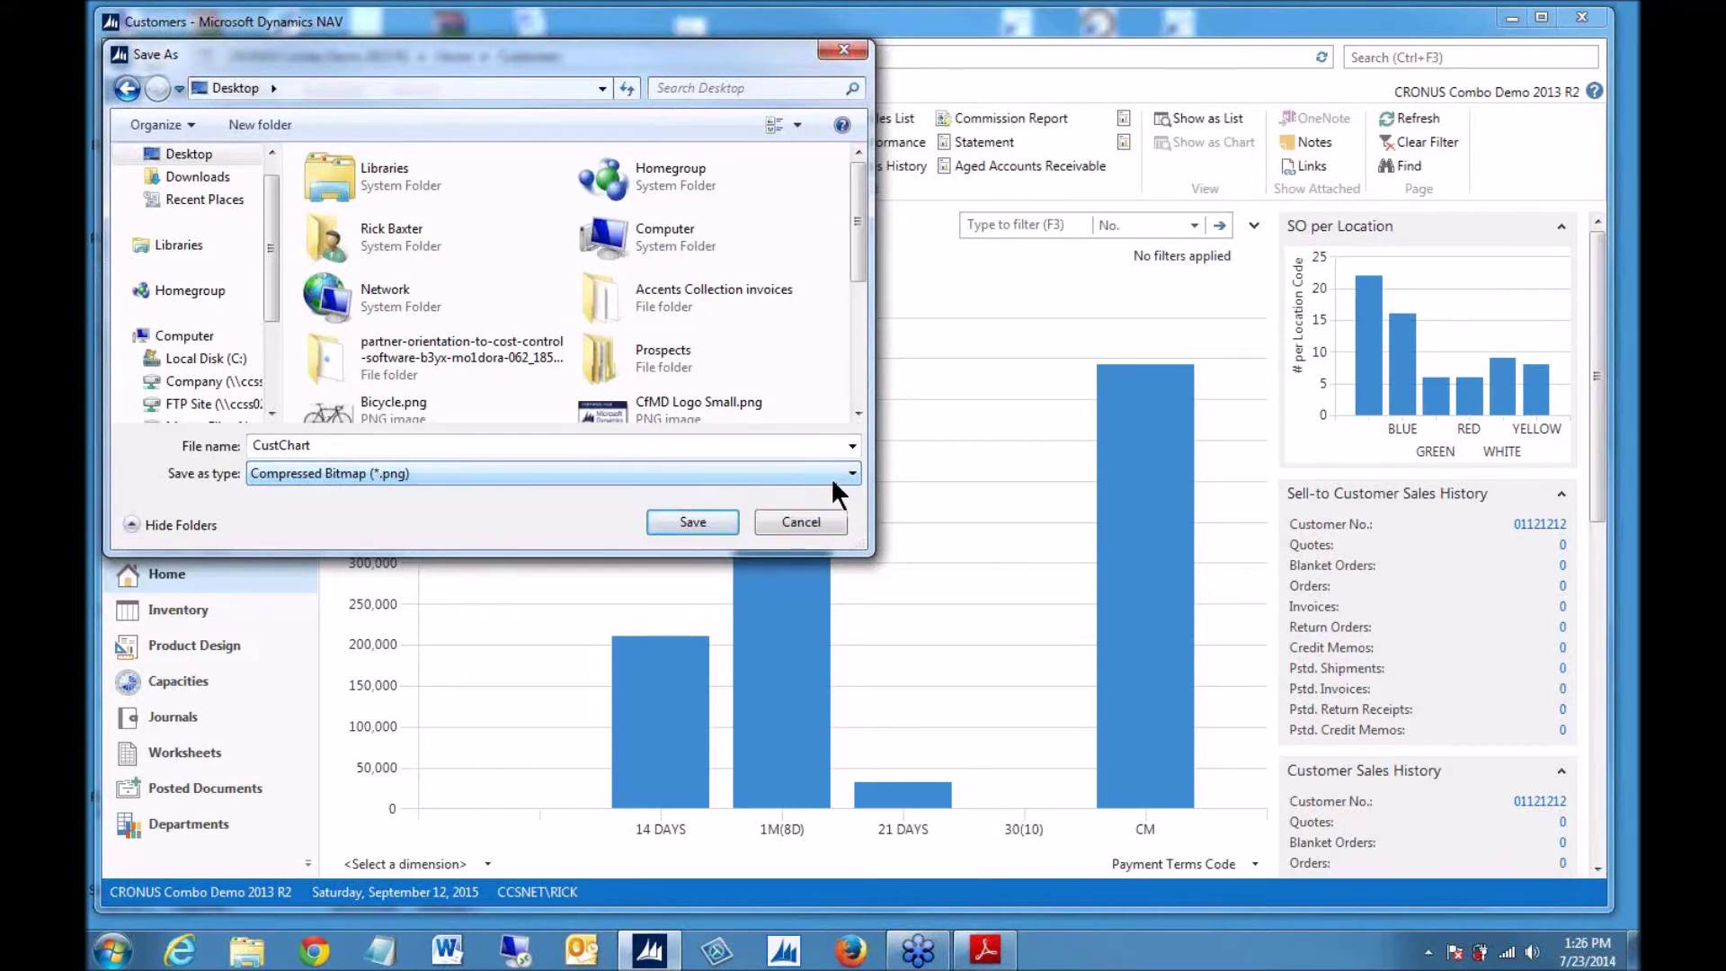
left_click(674, 520)
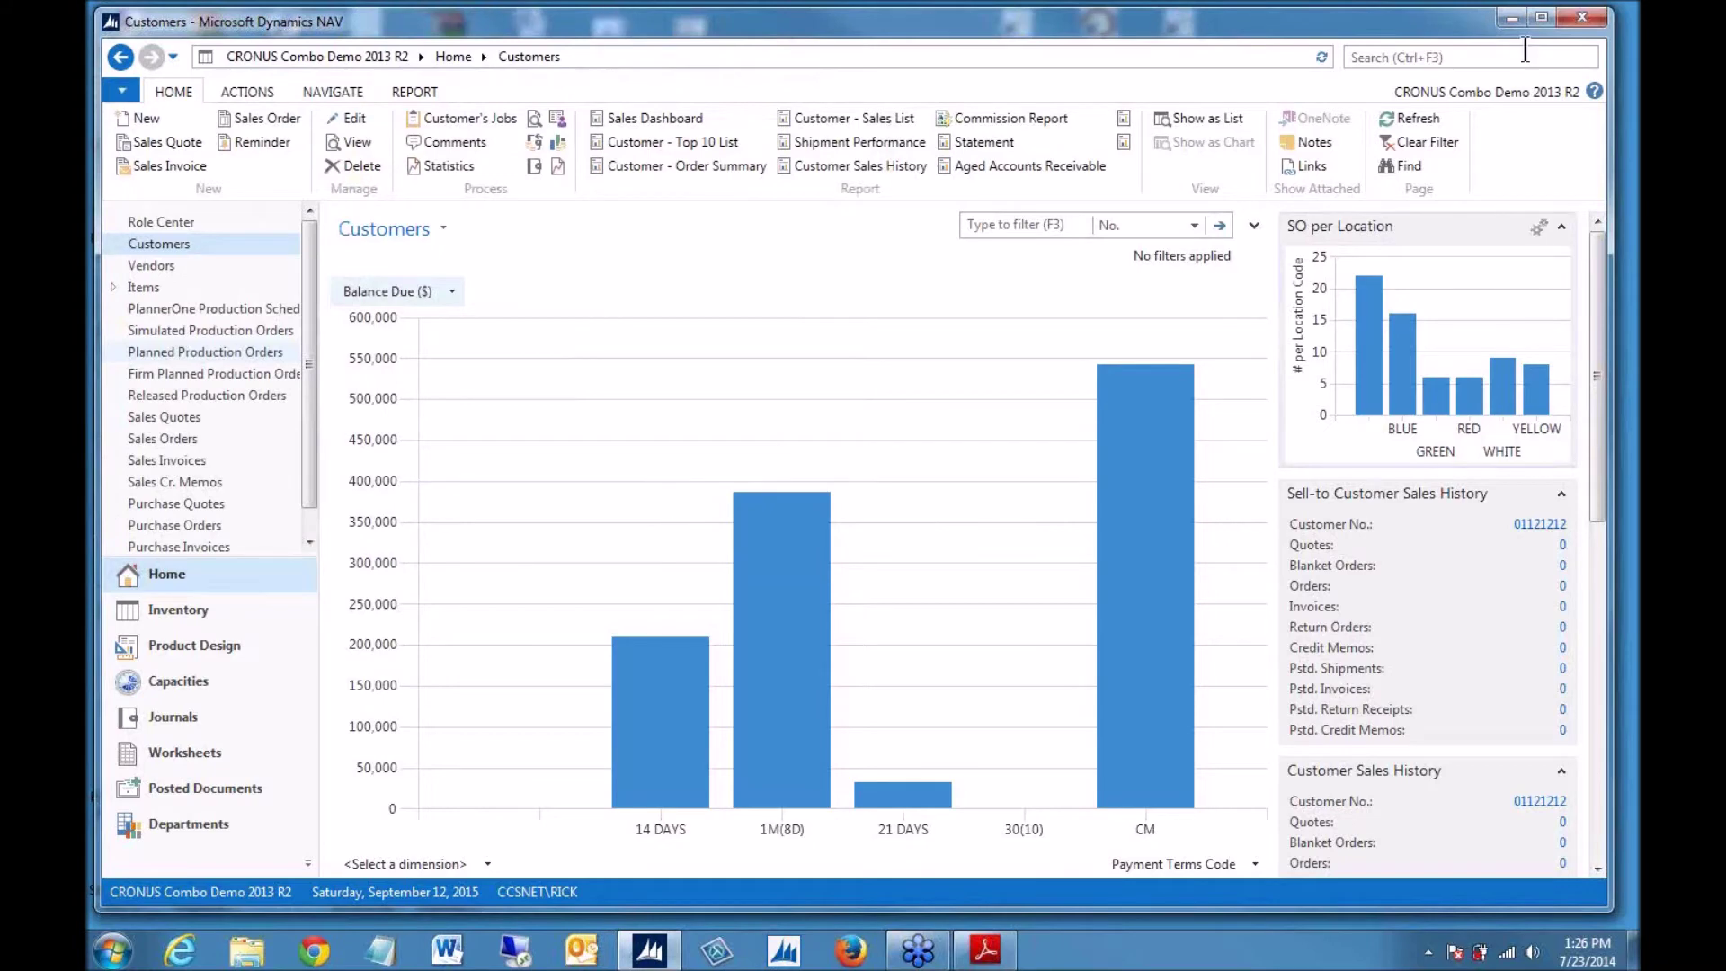
- View the saved CustChart.png from the desktop, close it, and return to the Customers chart in Dynamics NAV
left_click(1508, 16)
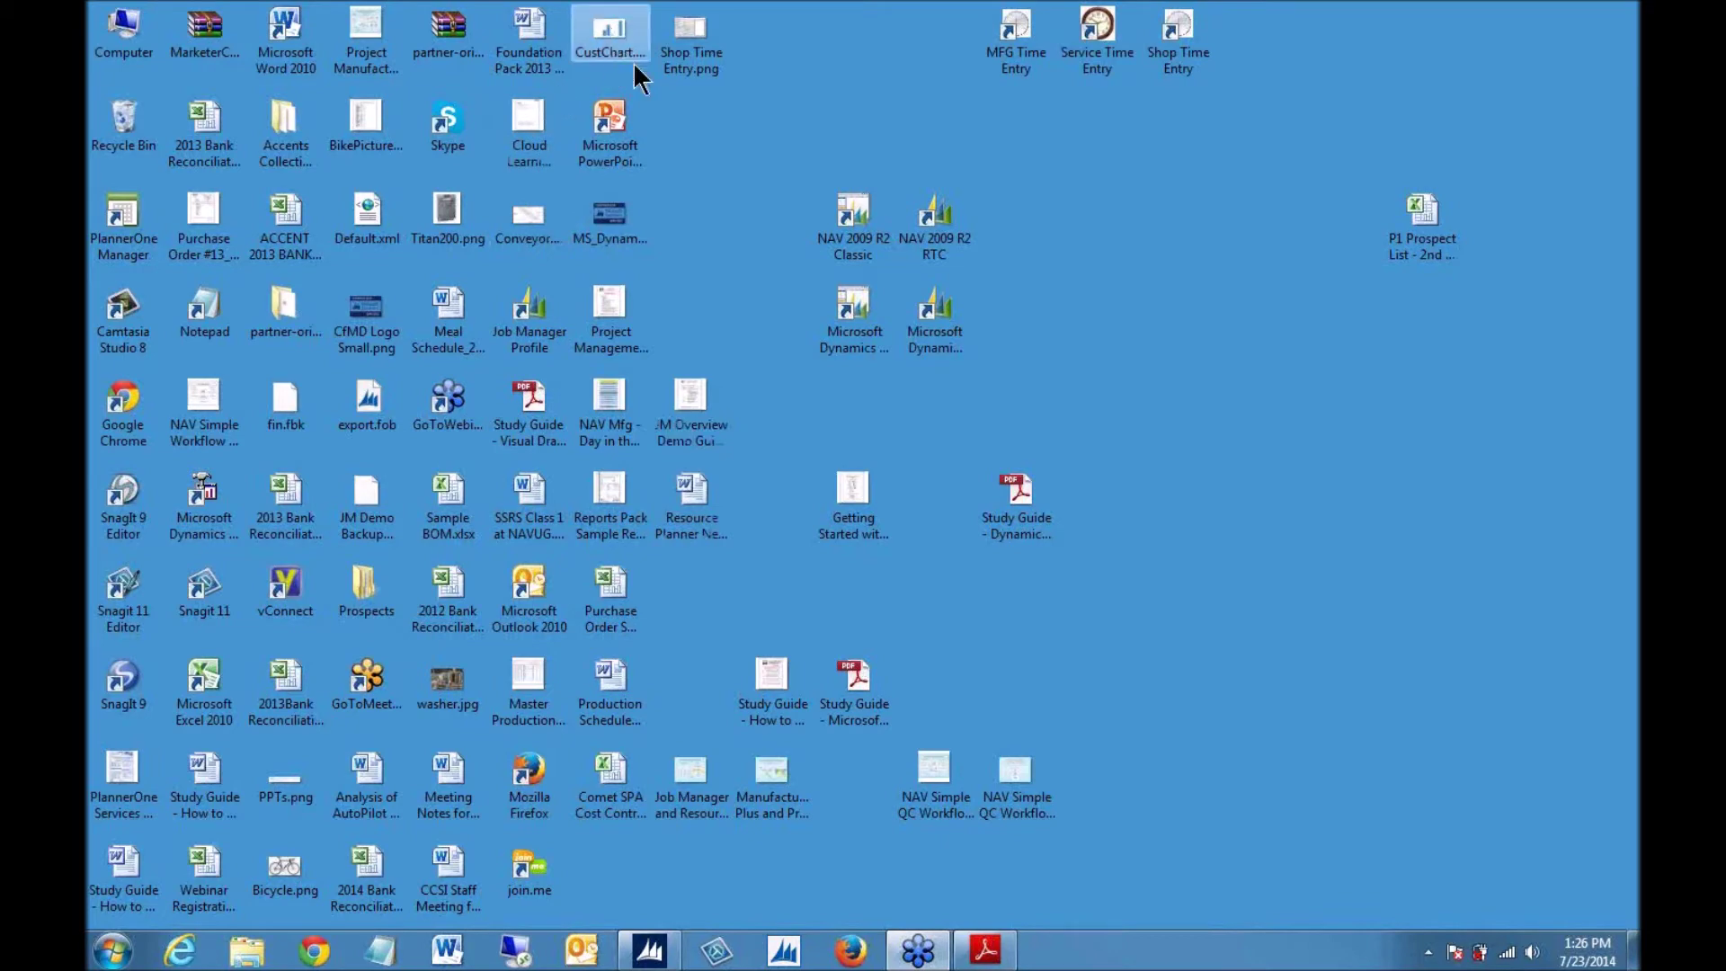
double_click(608, 36)
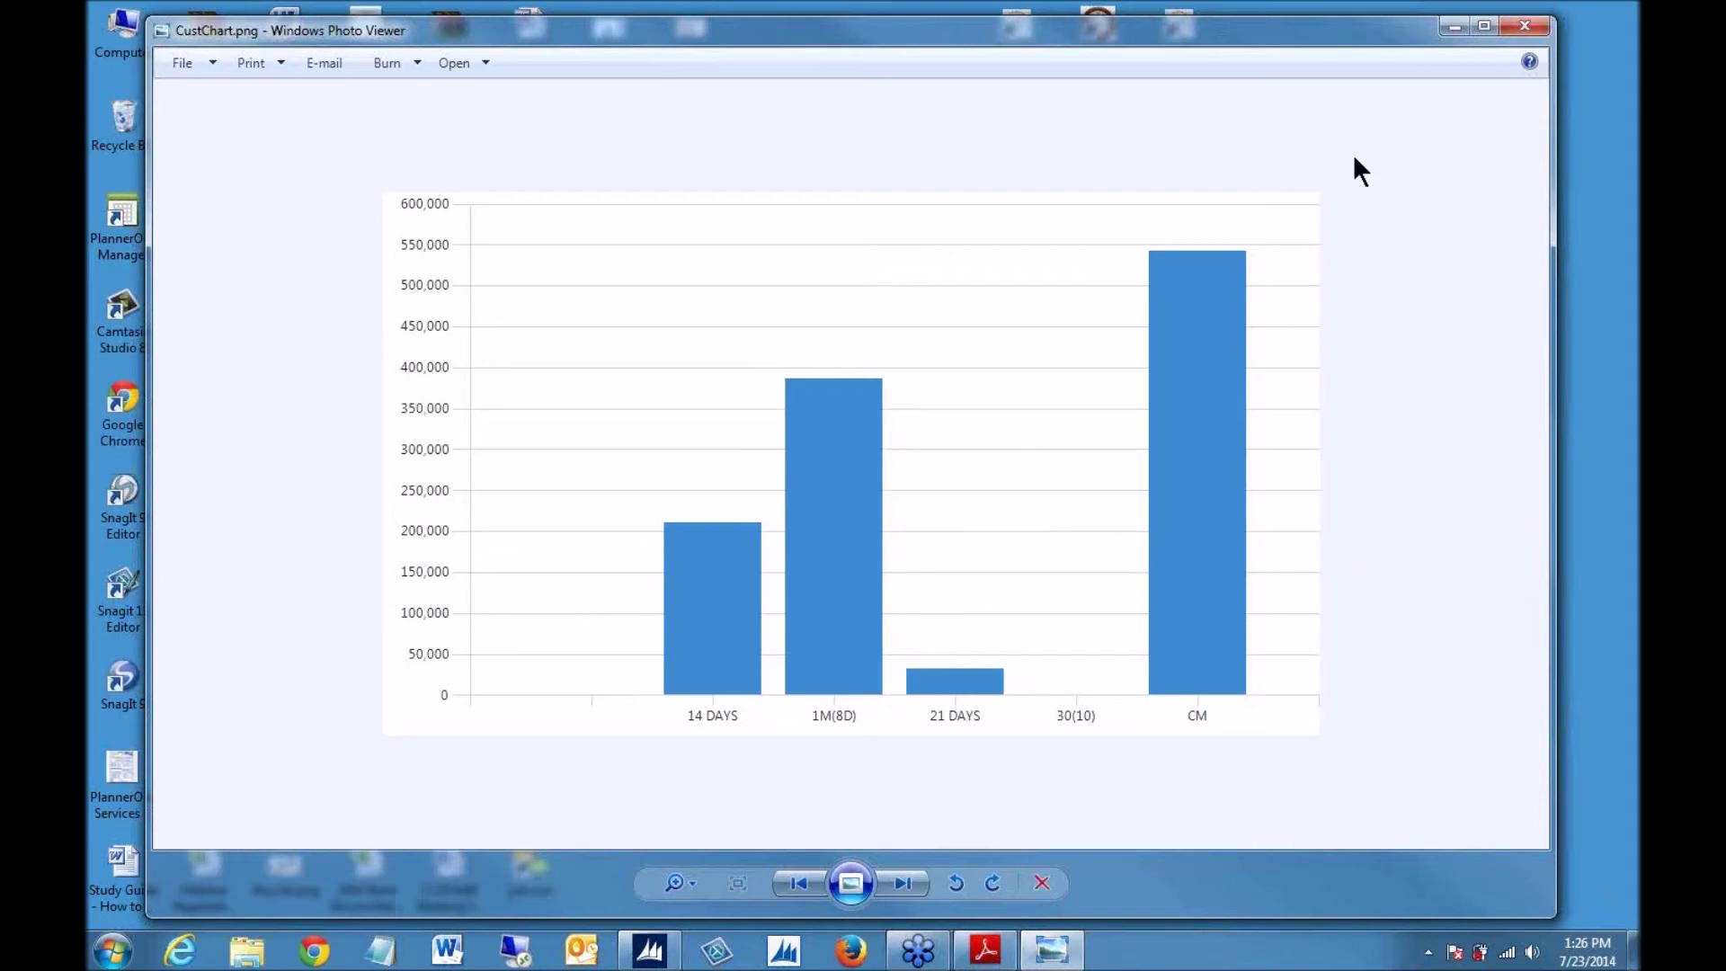
left_click(1522, 25)
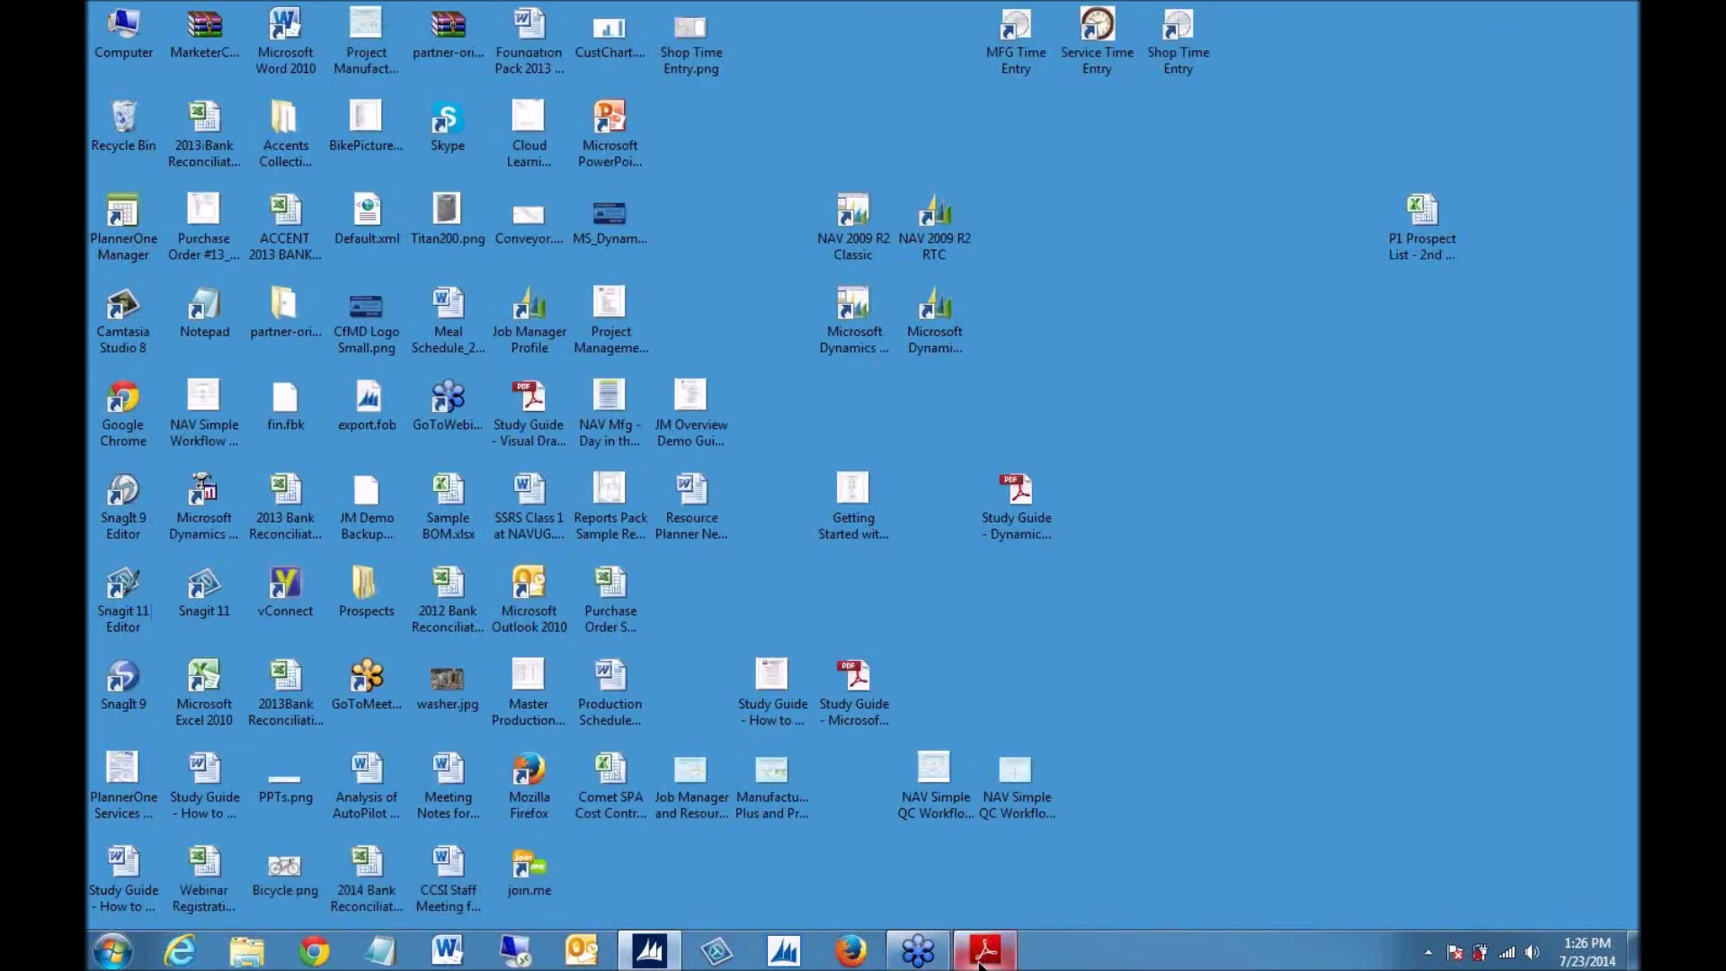
left_click(665, 955)
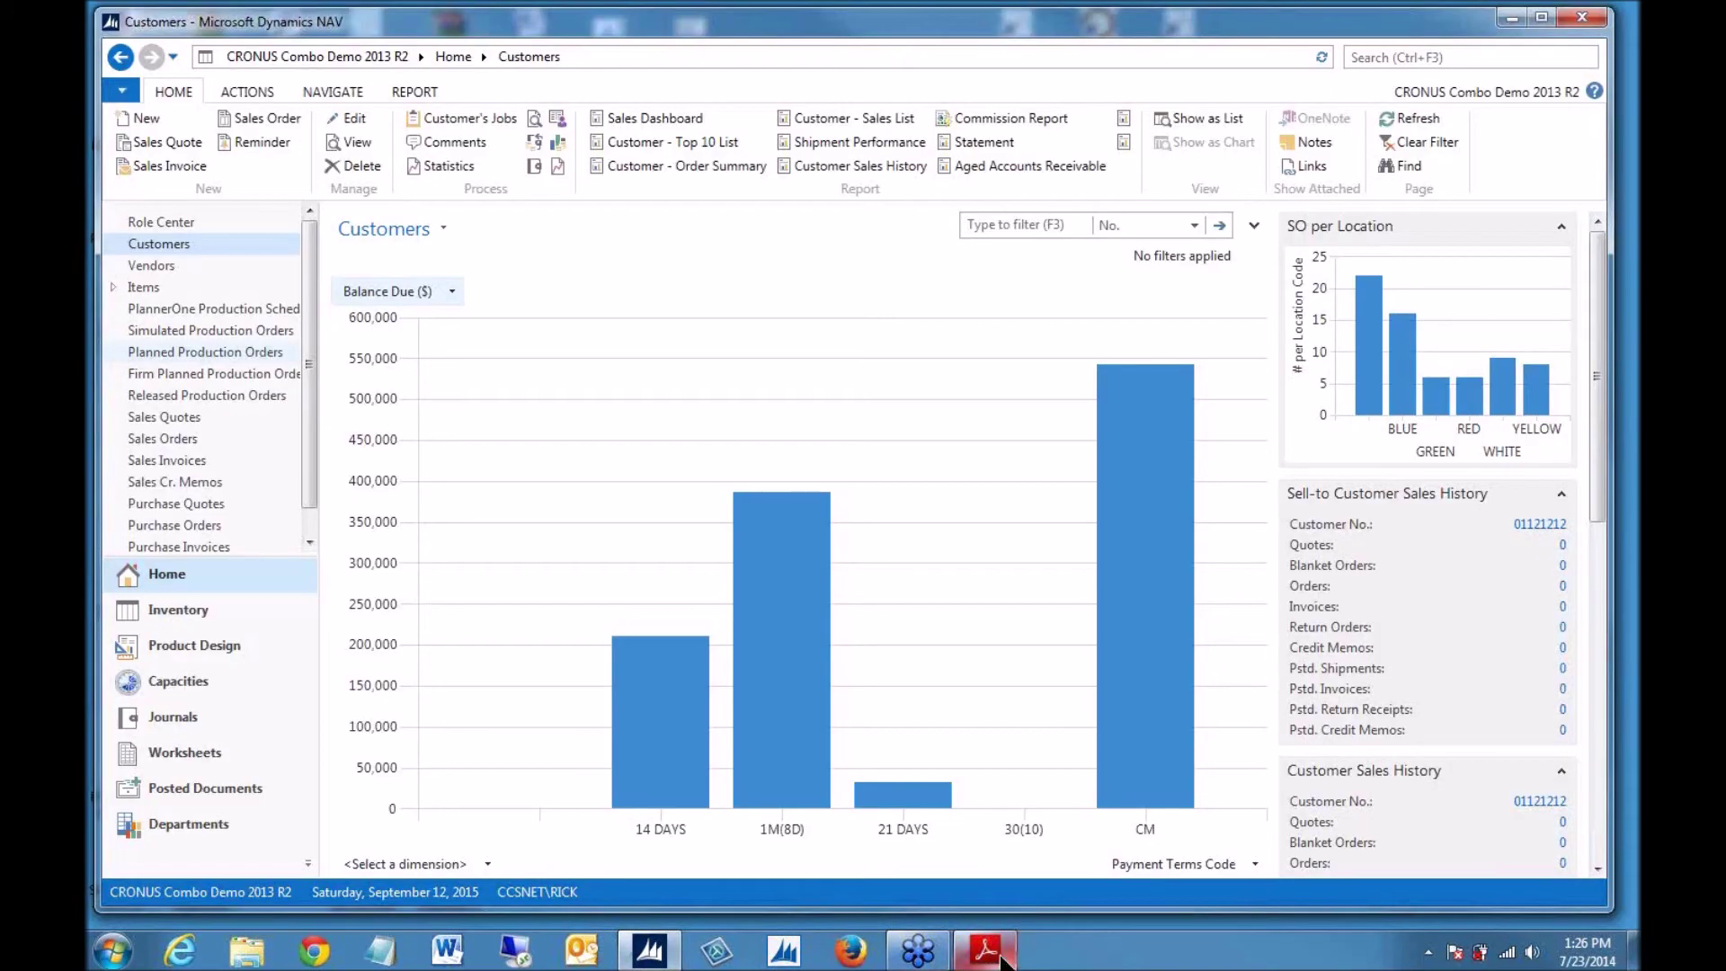
right_click(671, 381)
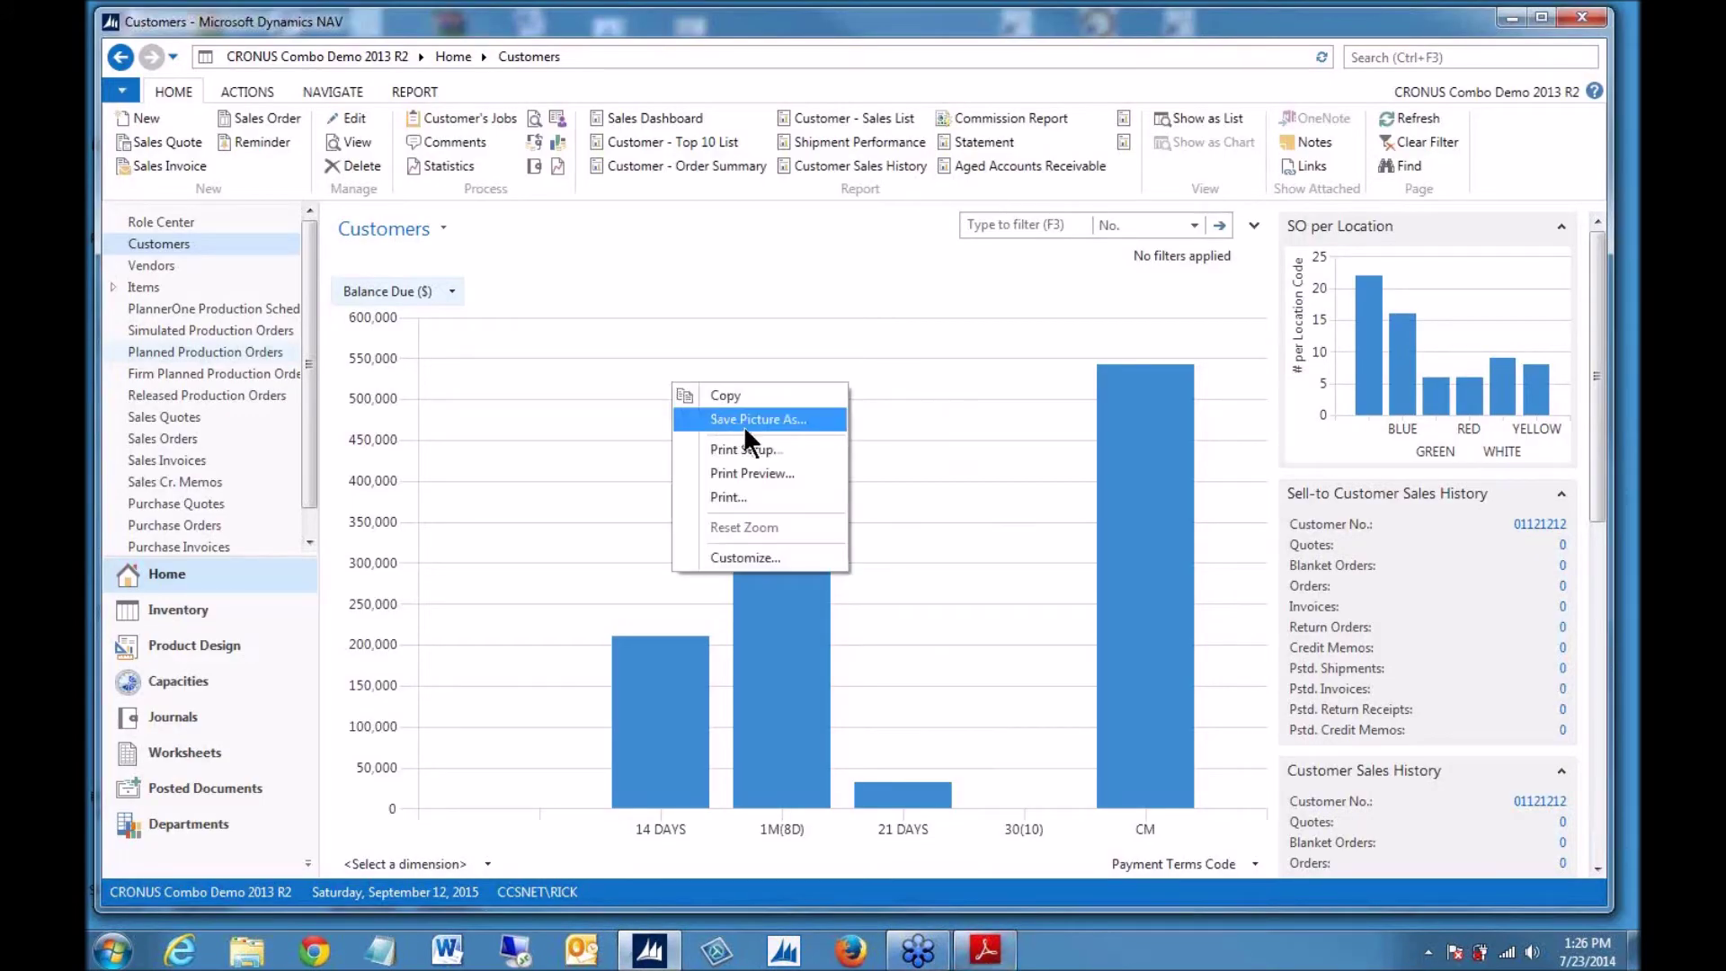
left_click(776, 421)
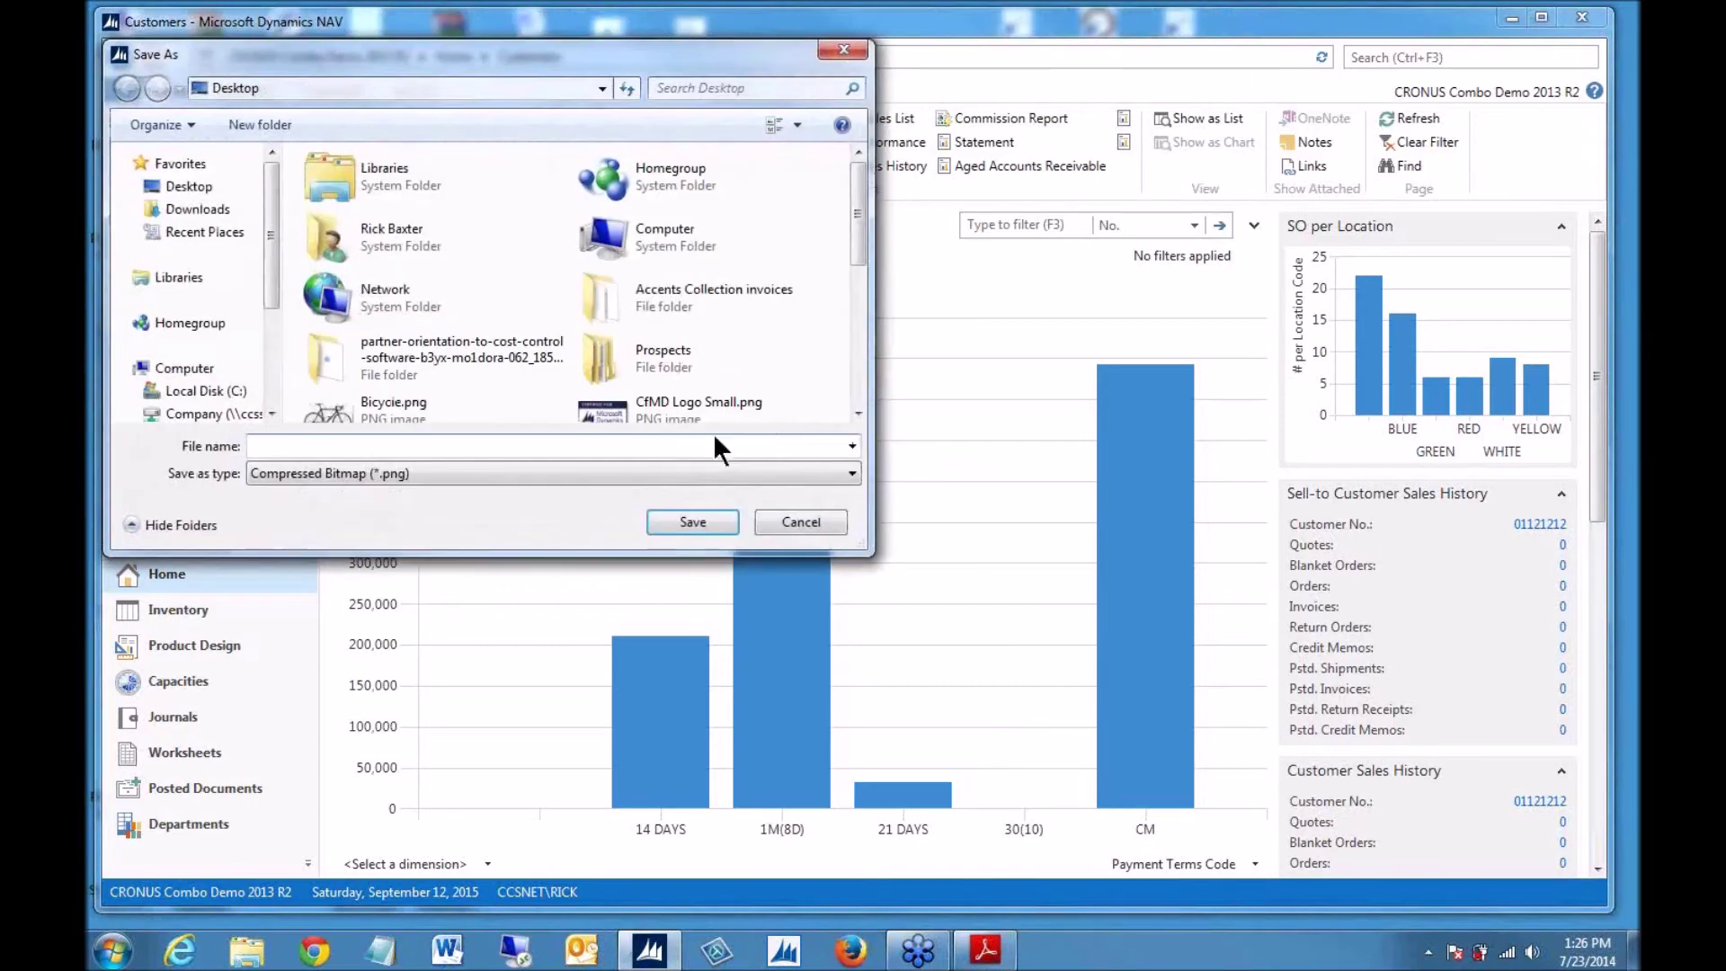
left_click(809, 522)
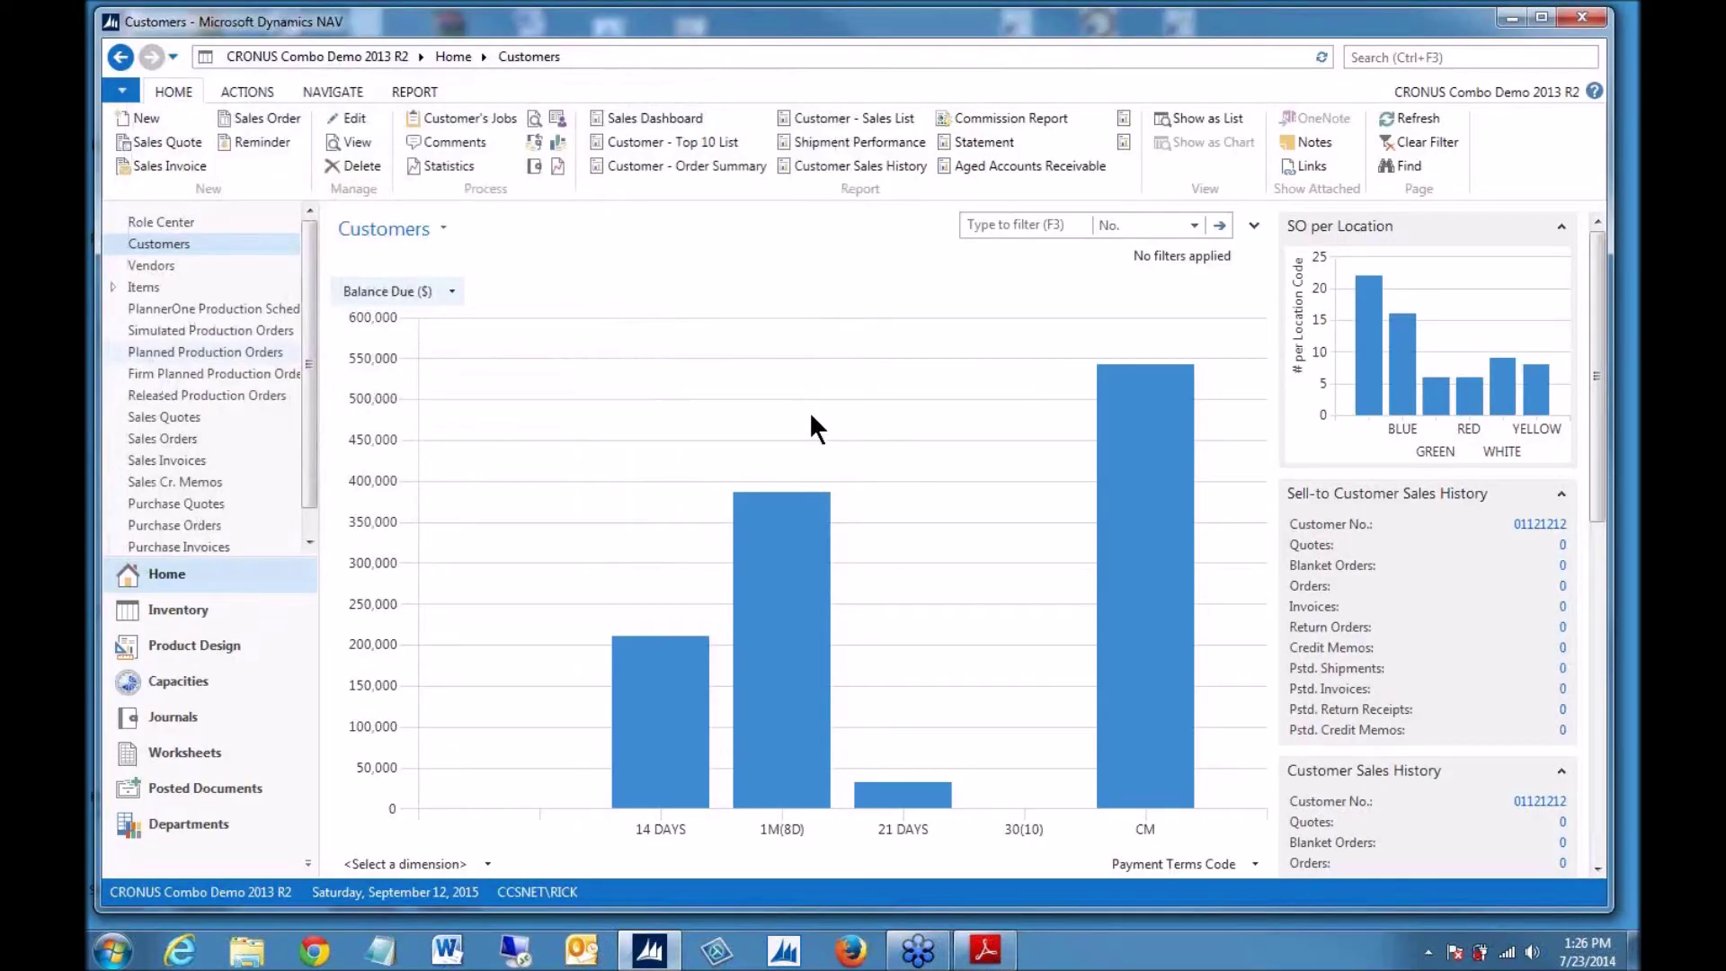
- Check the paper sizes in the chart's print setup, try Landscape orientation, and confirm the setup with Letter paper and Portrait
right_click(600, 398)
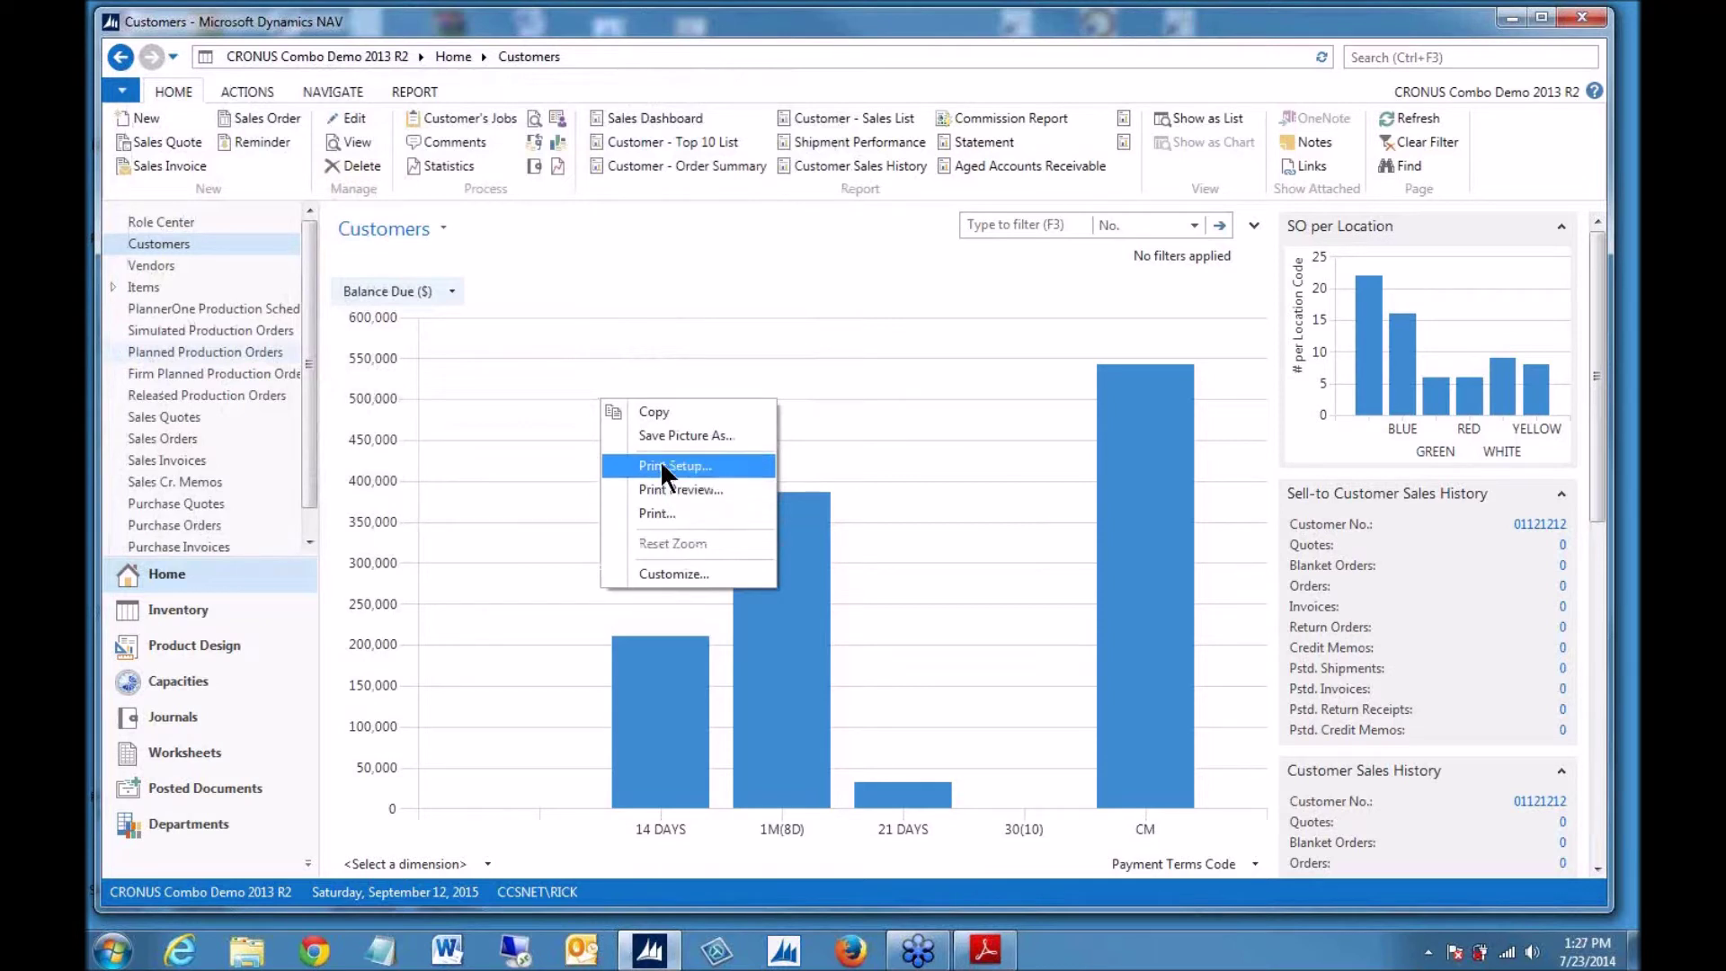
left_click(687, 464)
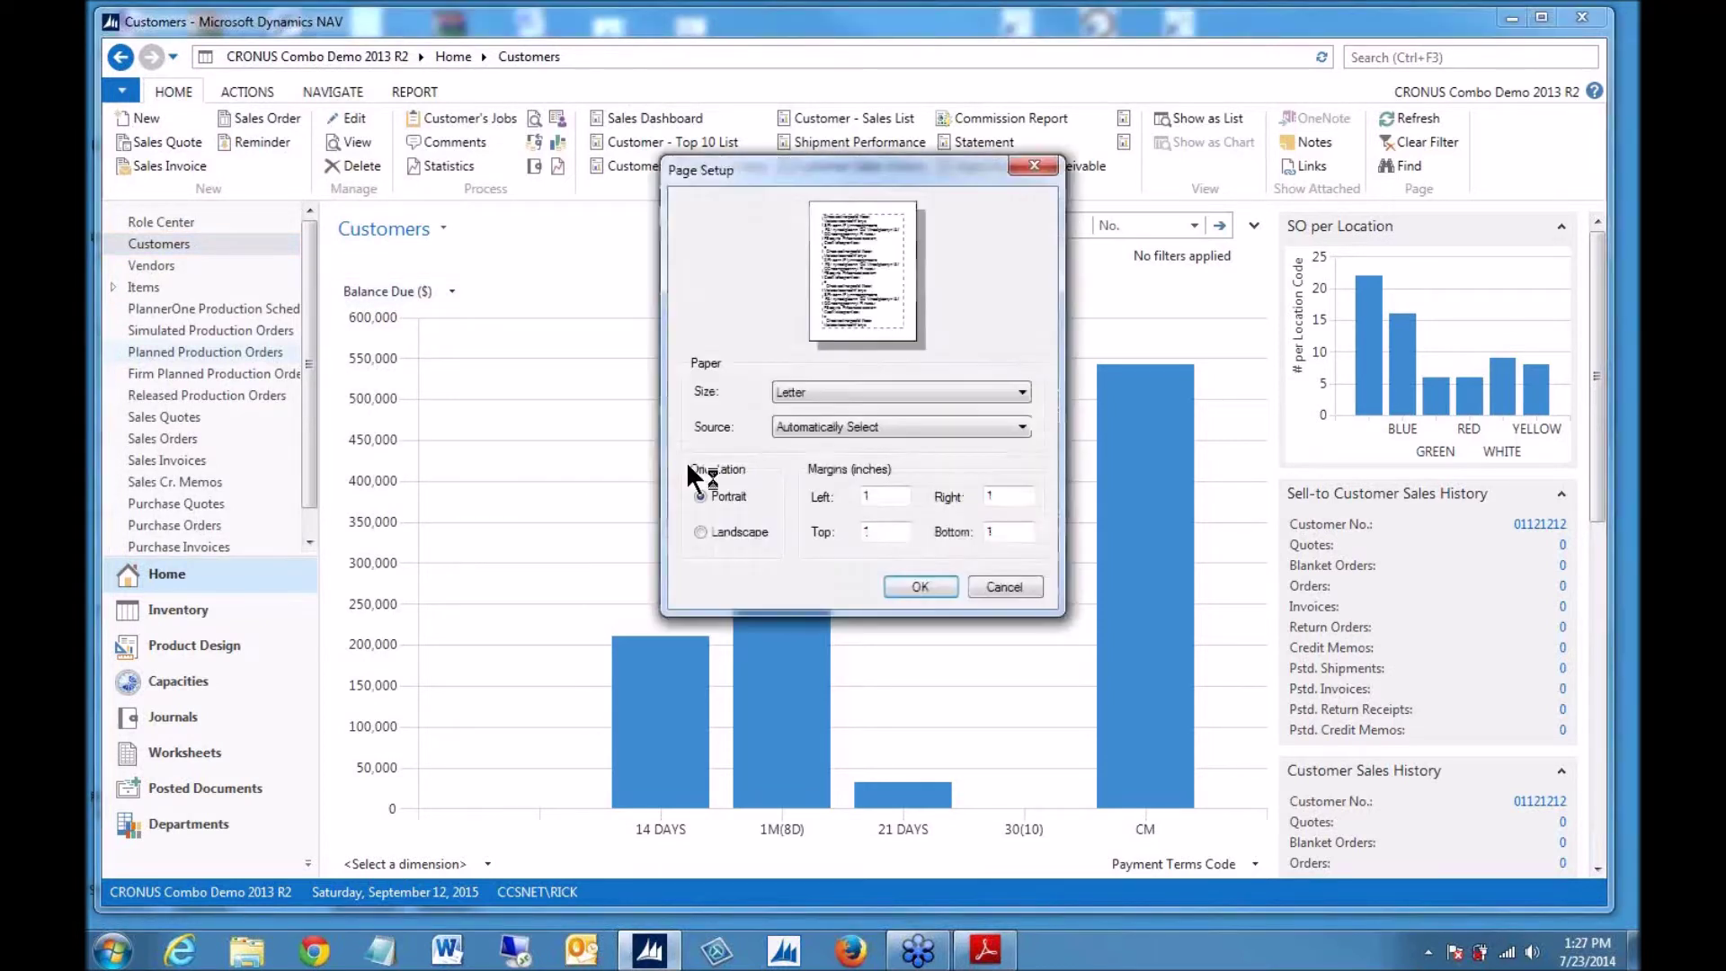
left_click(1022, 393)
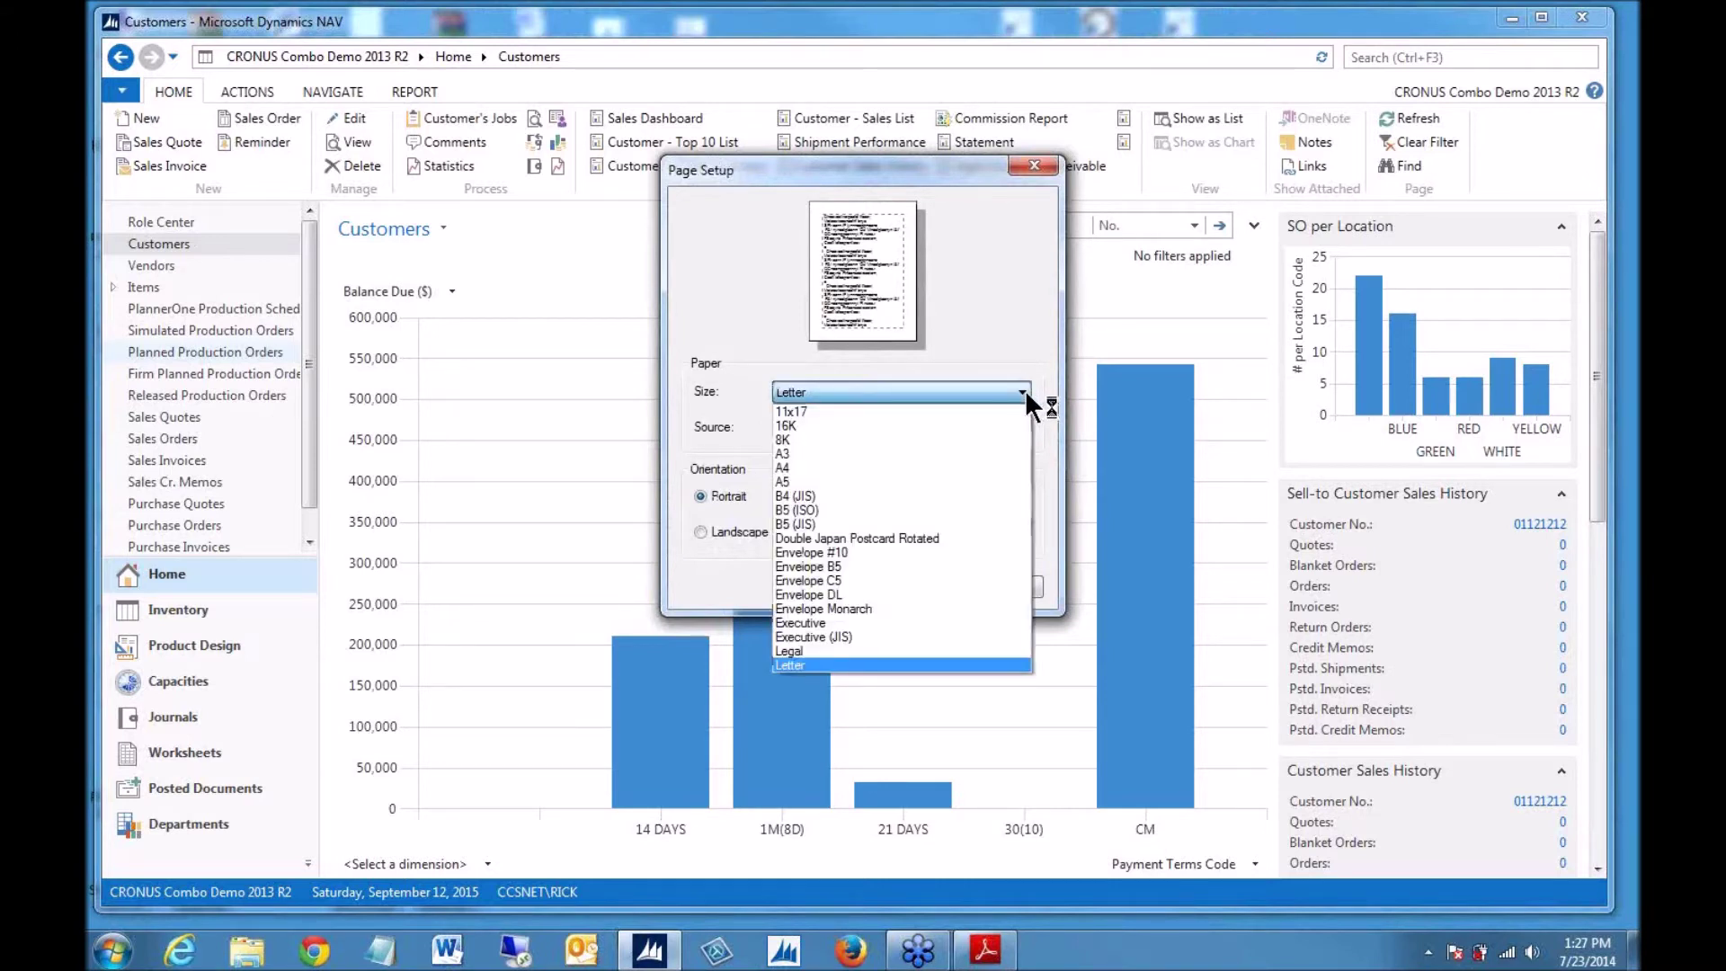
left_click(1024, 391)
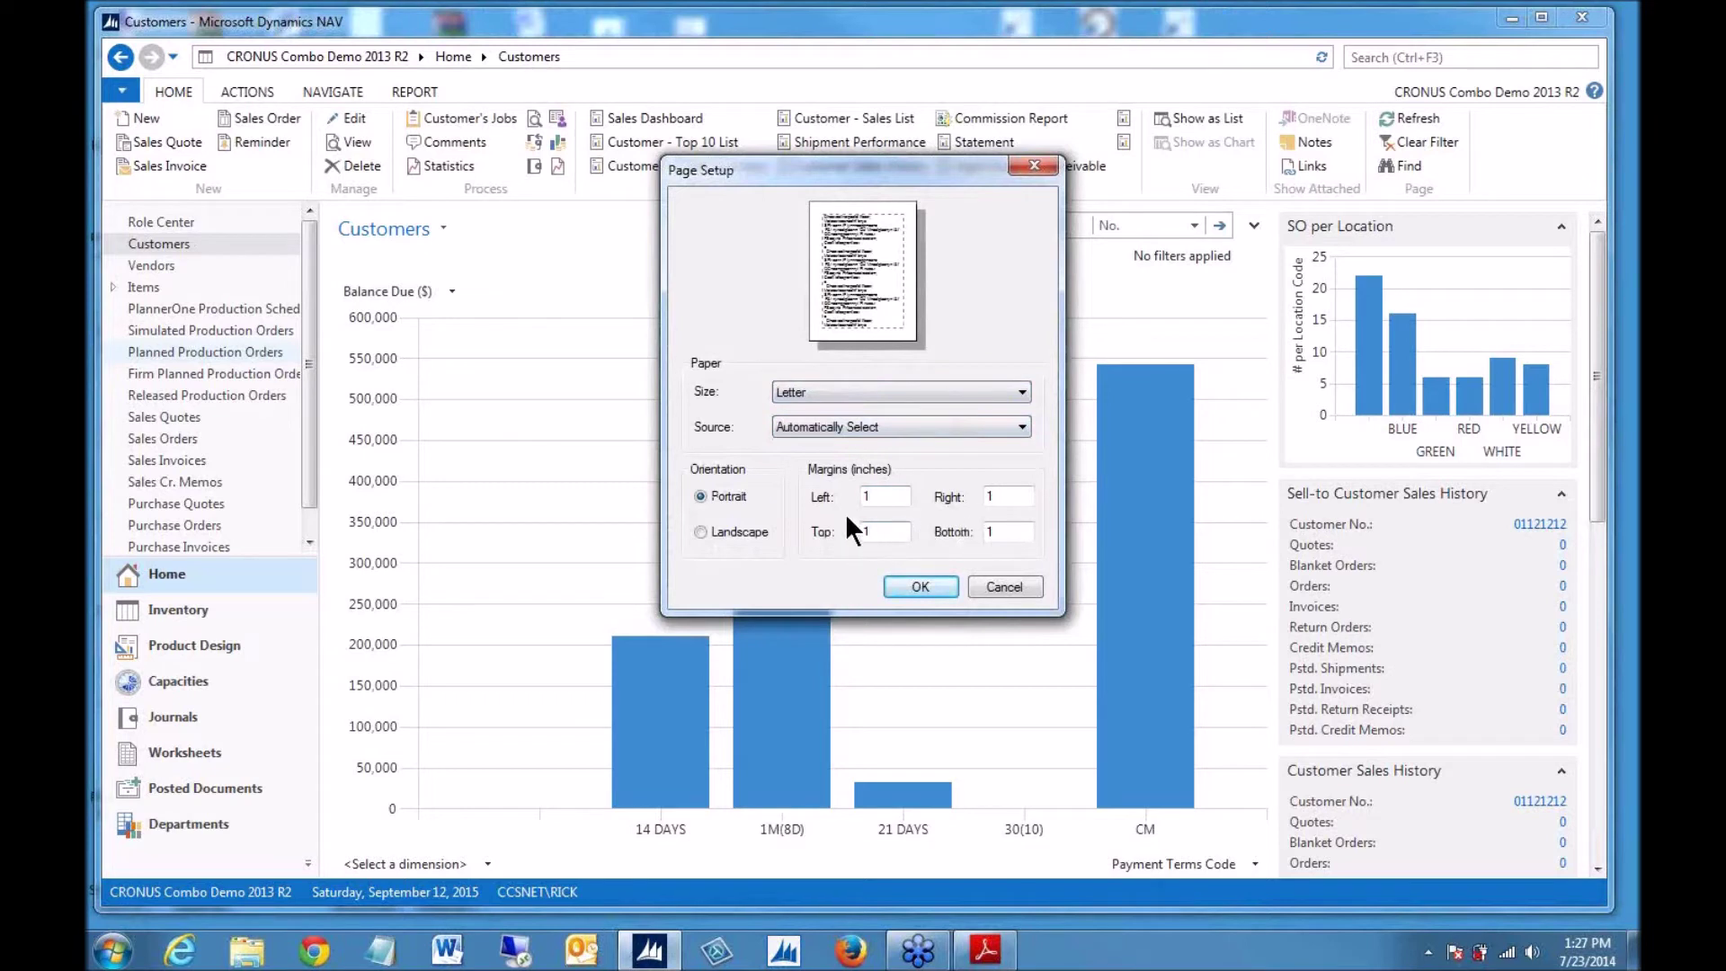
left_click(700, 531)
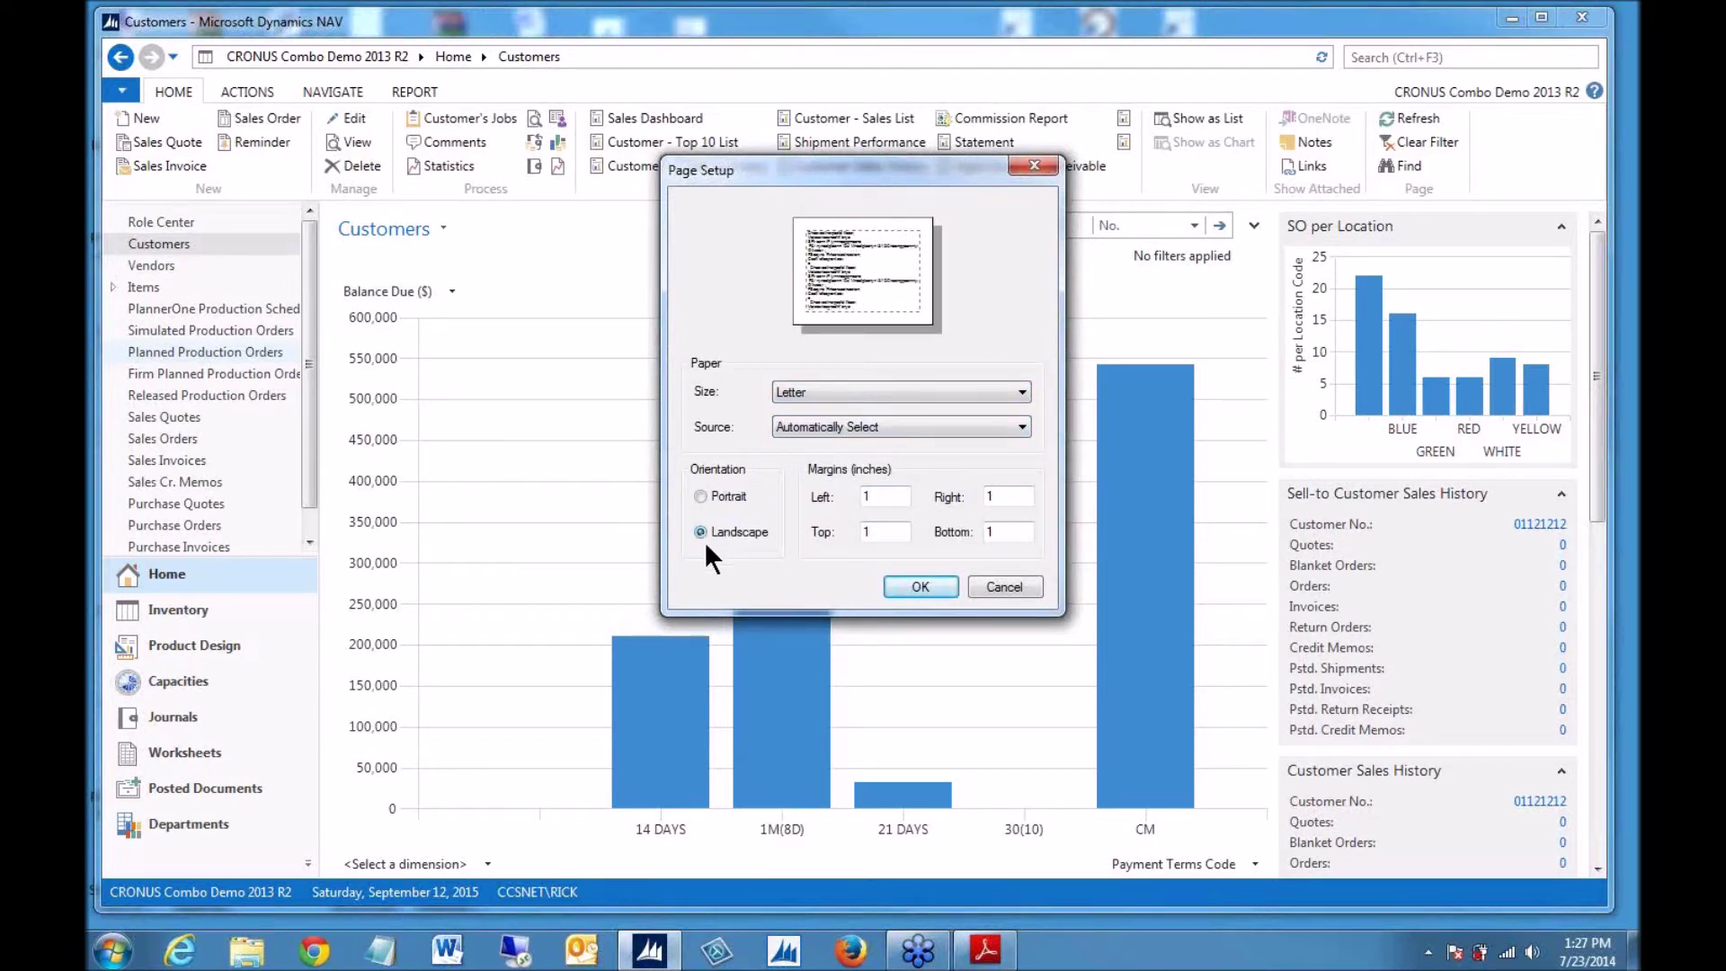
left_click(704, 496)
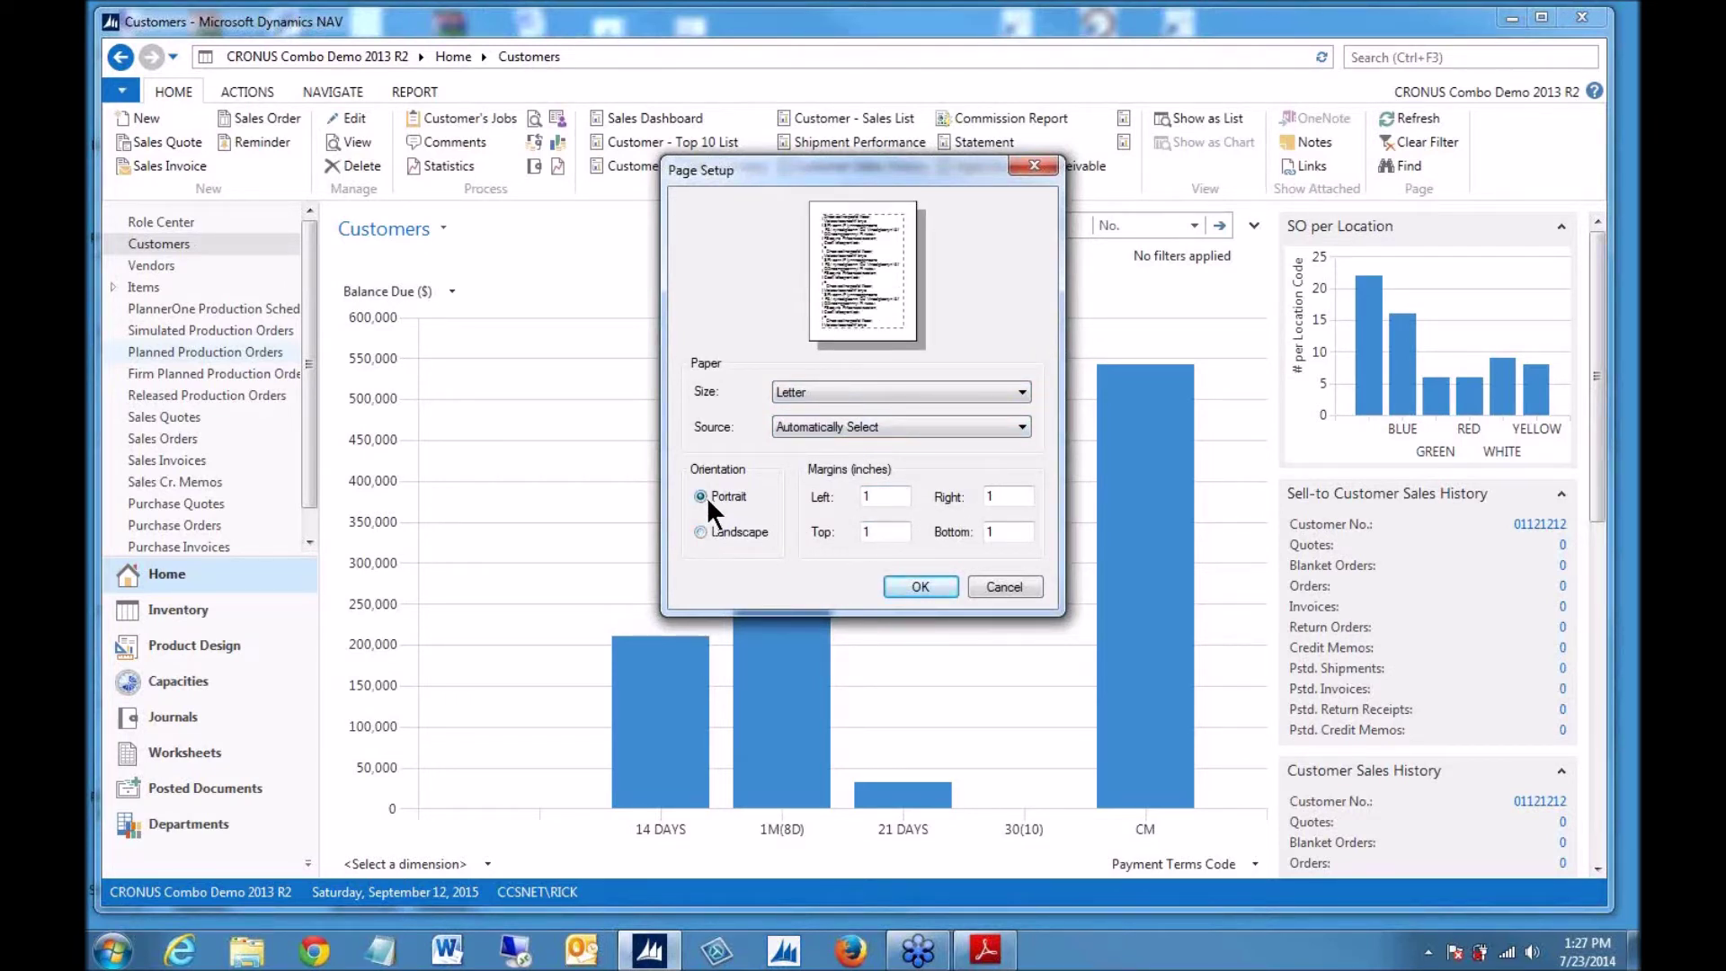
left_click(909, 584)
- Show the print preview of the Customers chart and enlarge the preview window
right_click(636, 441)
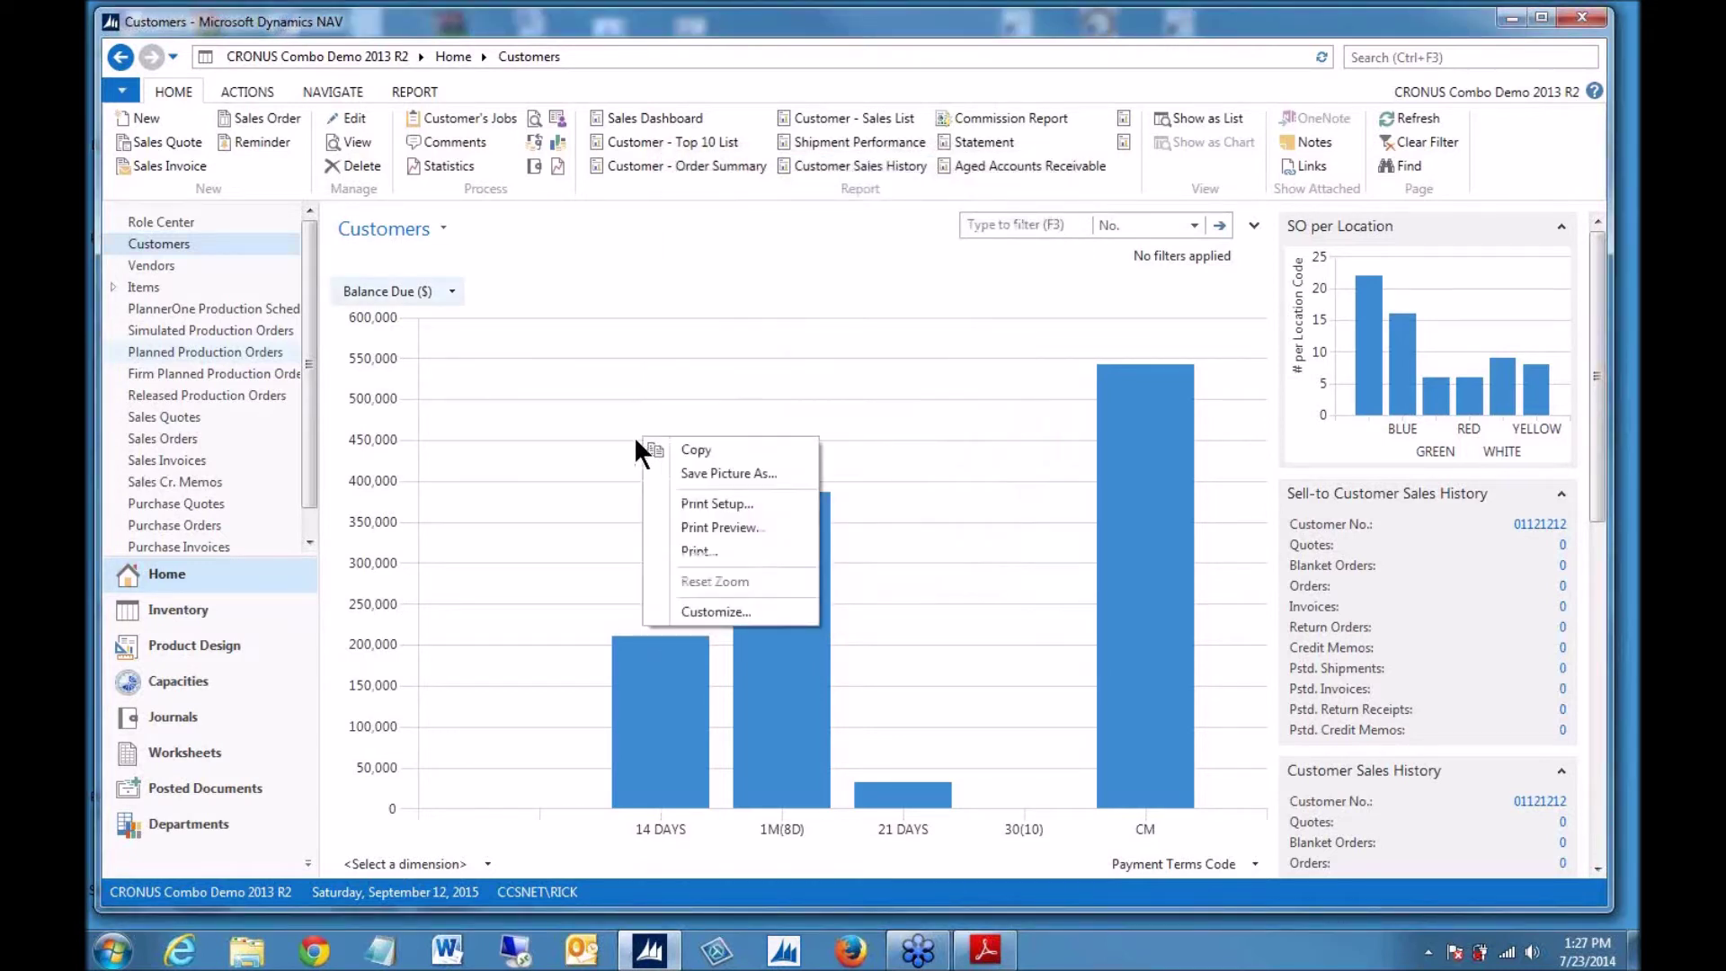
left_click(719, 527)
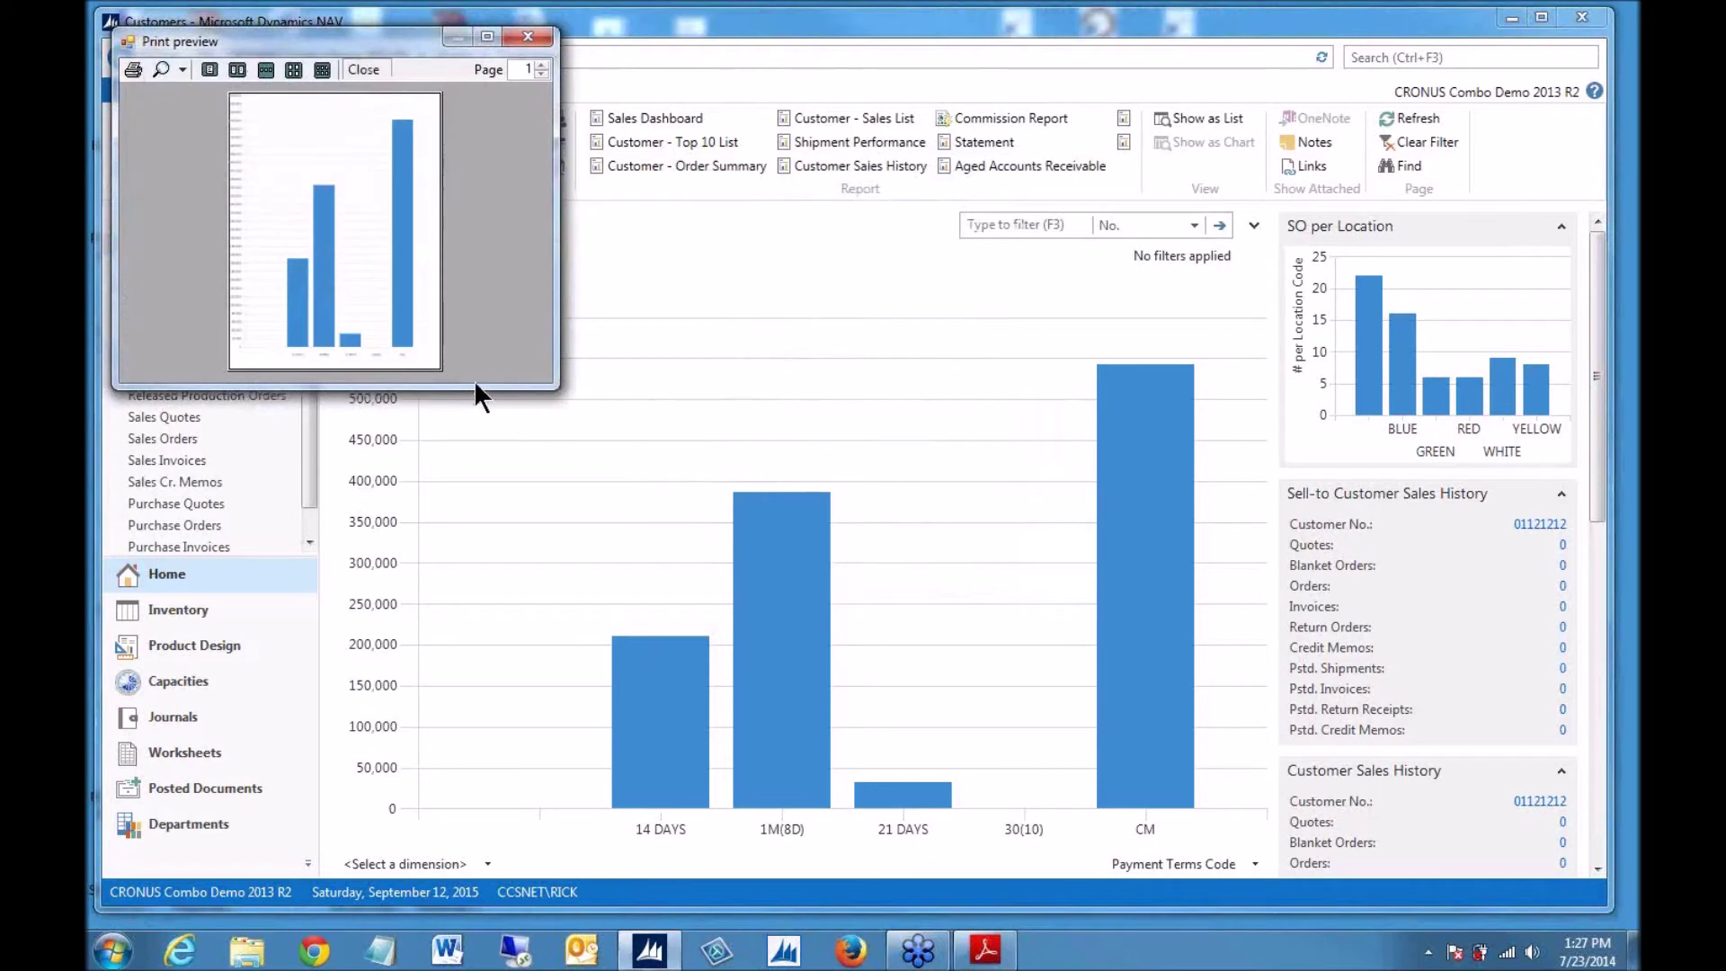
left_click_drag(539, 394, 930, 748)
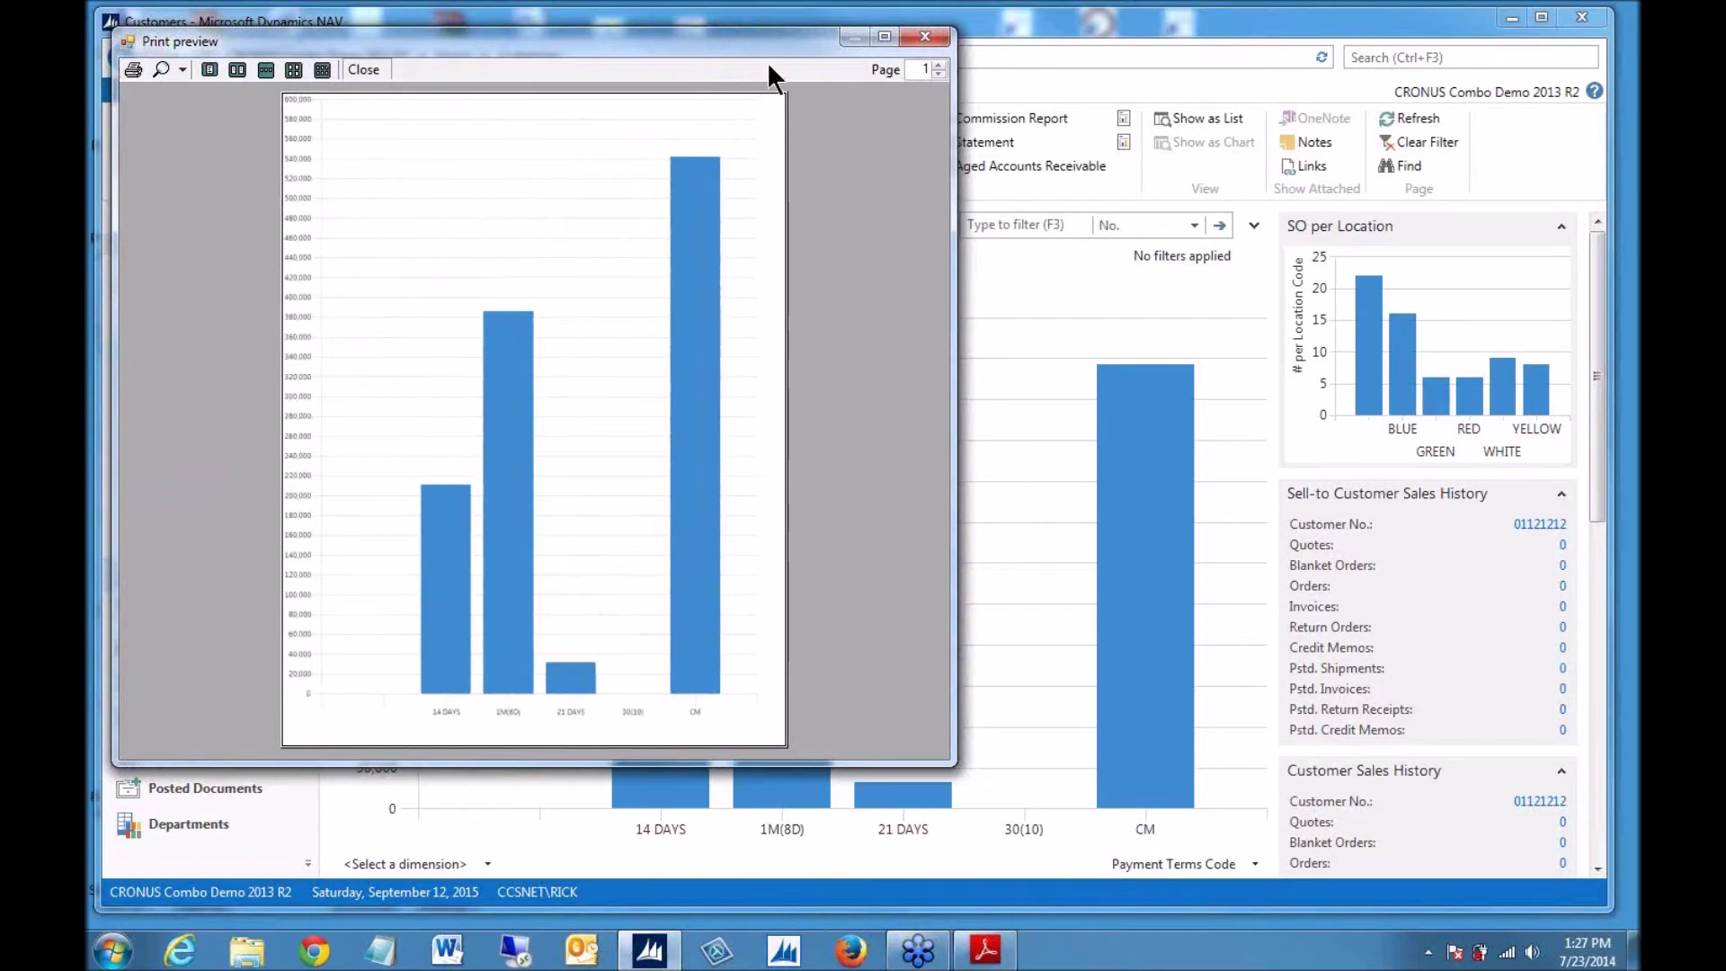
- Close the print preview, check the available printers in the chart's print settings, and cancel without printing
left_click(925, 35)
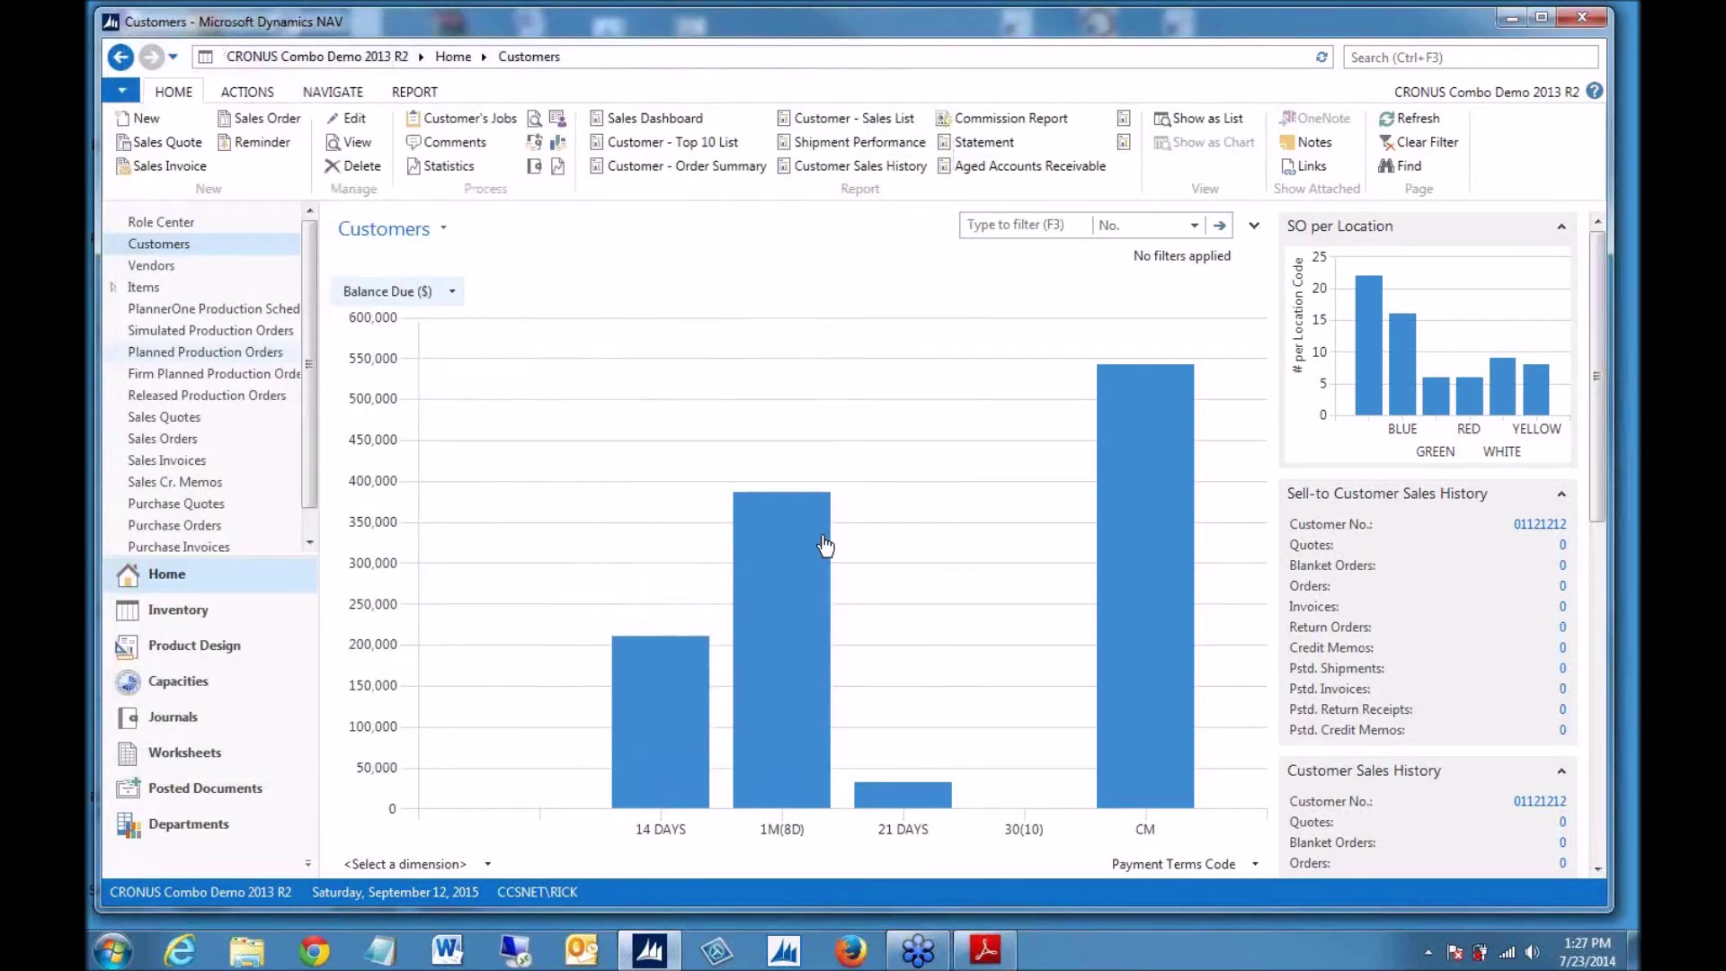
right_click(607, 358)
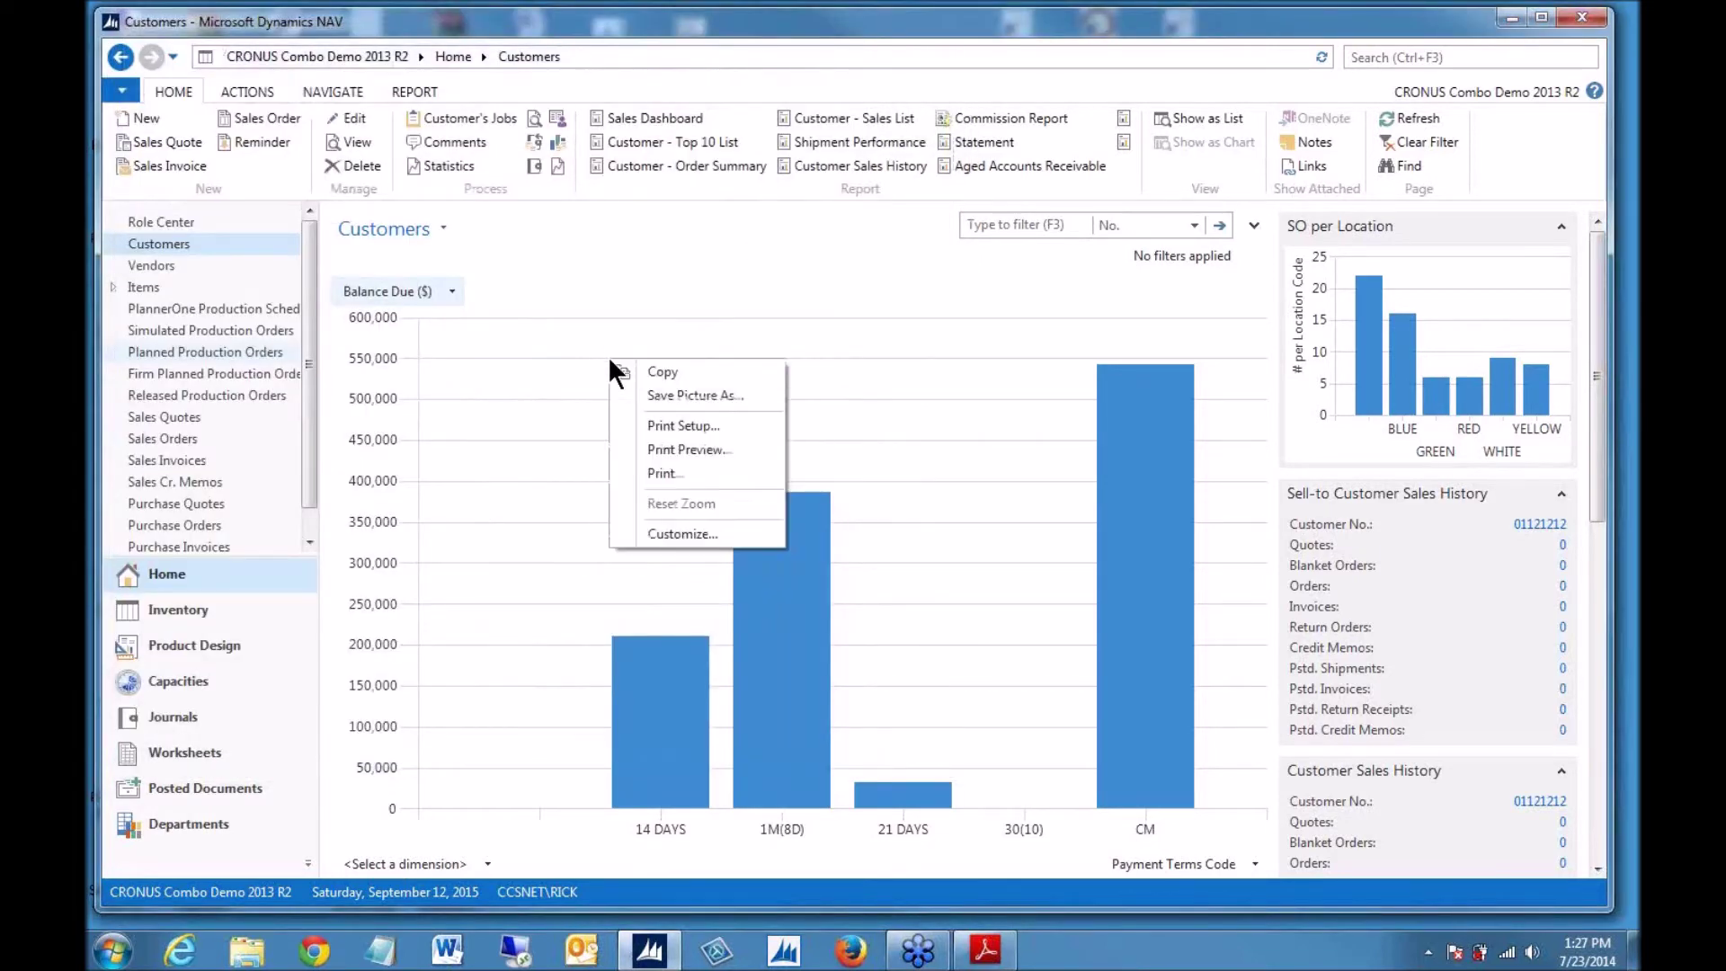
left_click(669, 473)
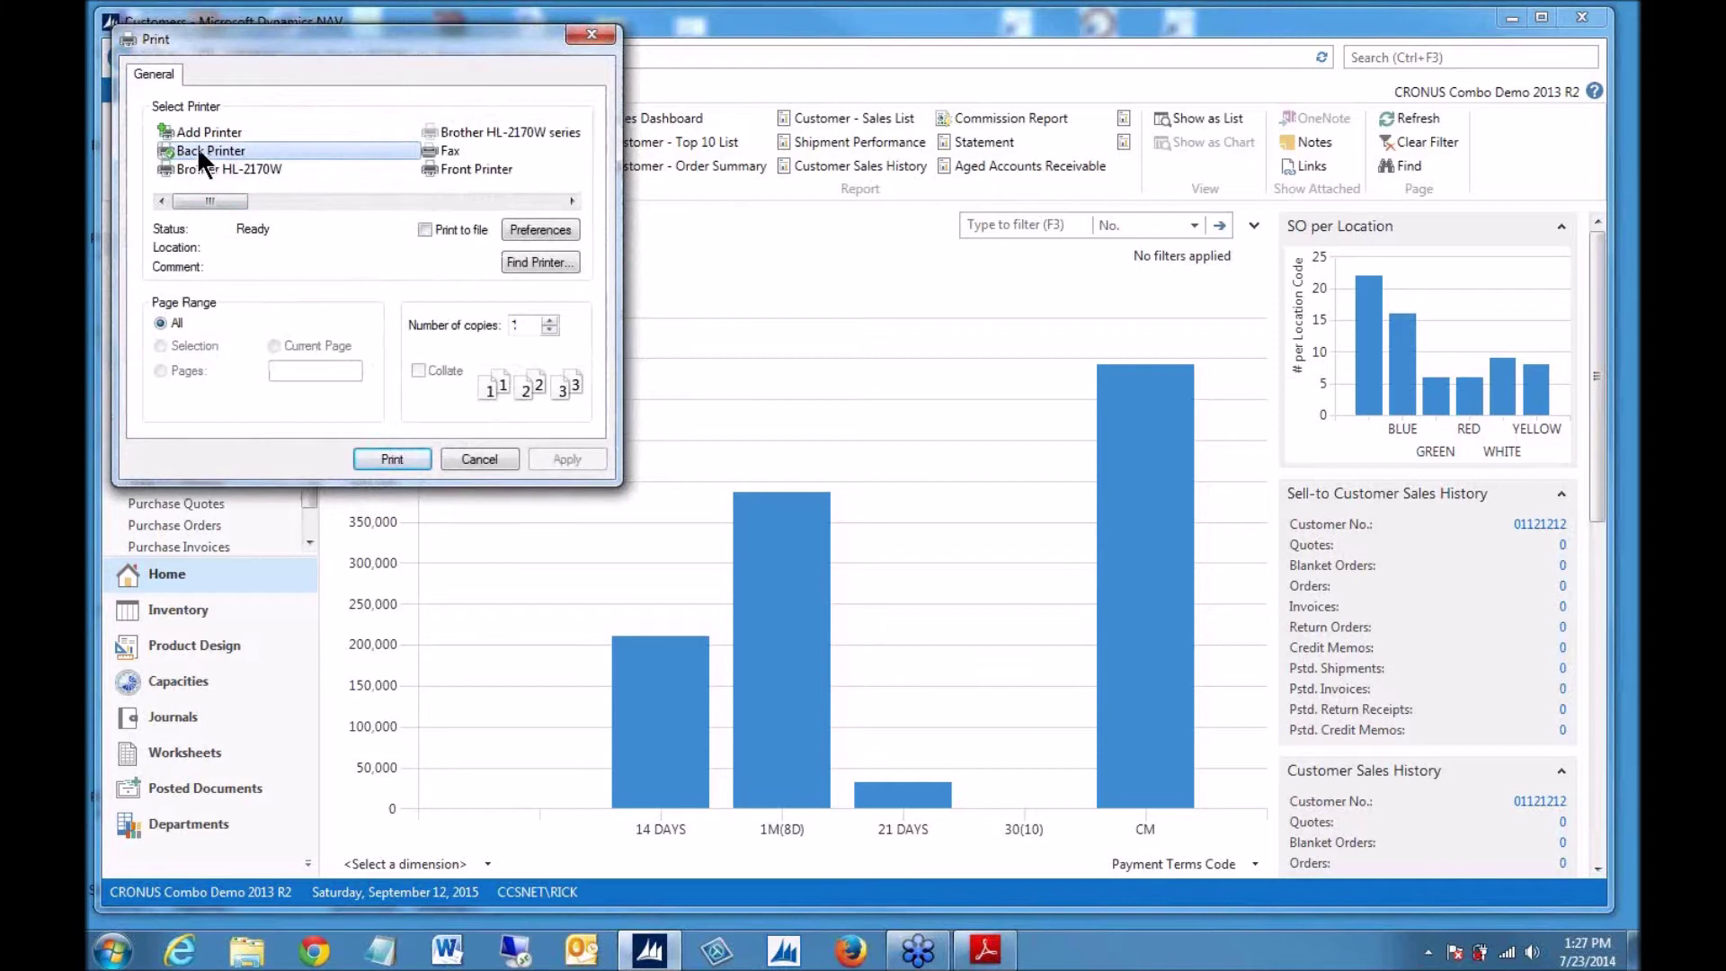
left_click_drag(217, 198, 178, 195)
left_click(478, 460)
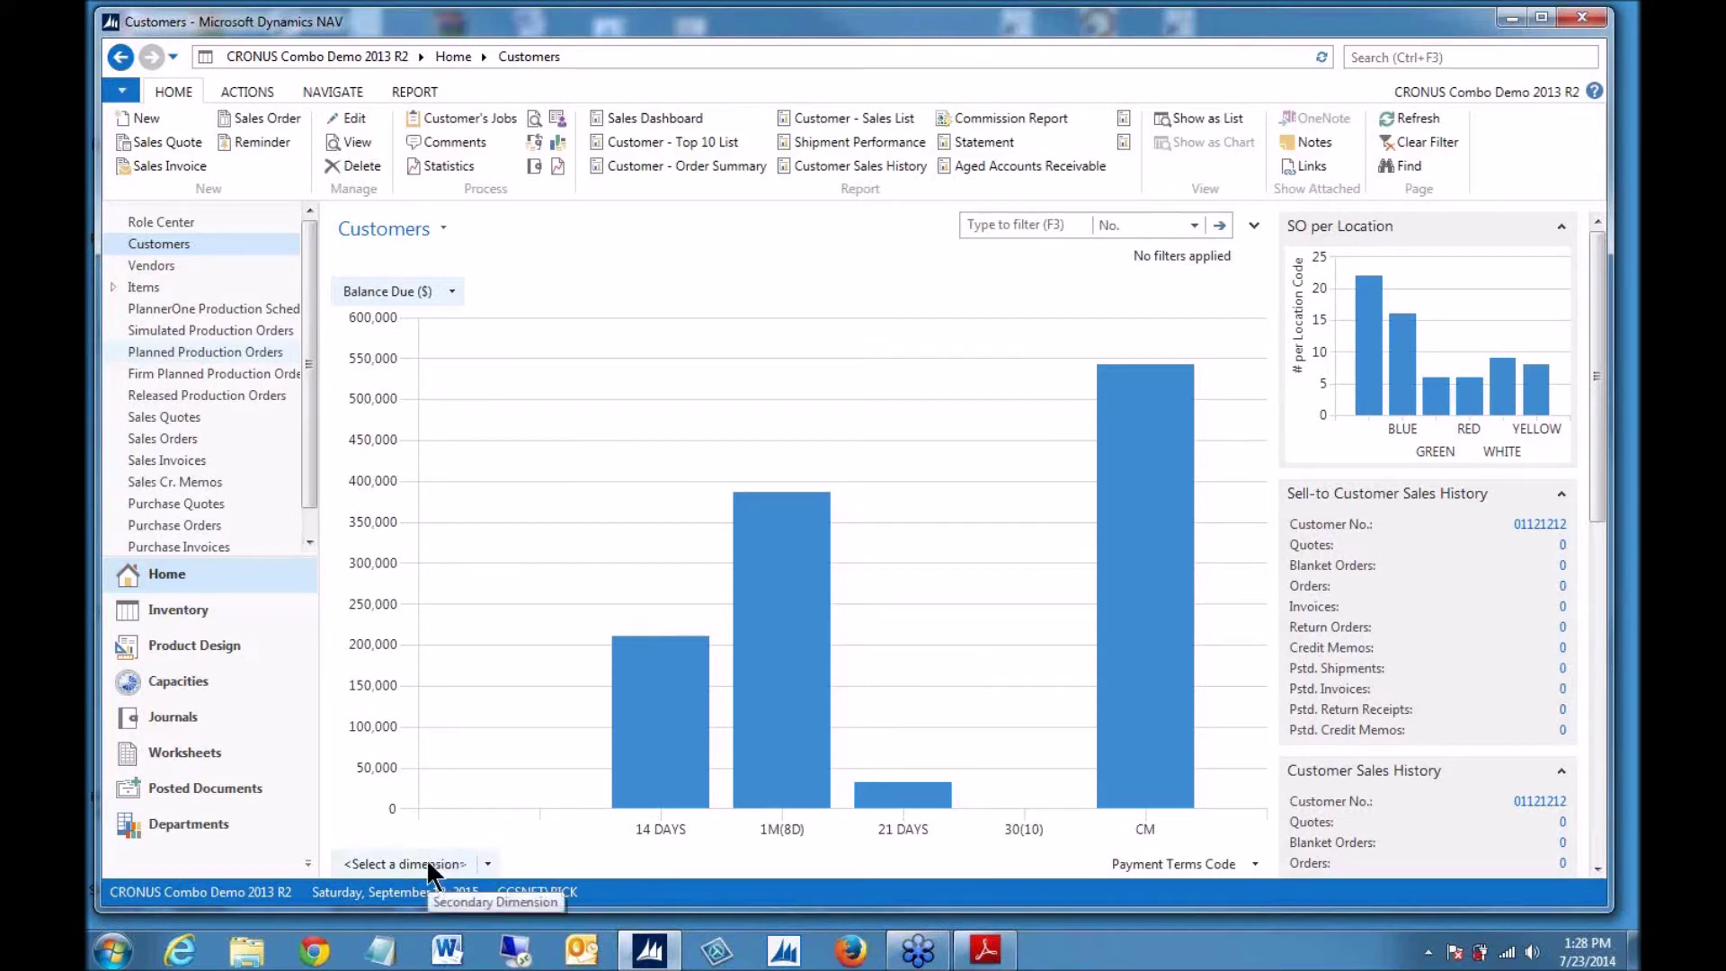
- Try Balance Due as the chart's secondary dimension, tilt the 3D chart, and reset the dimension to <None>
left_click(380, 861)
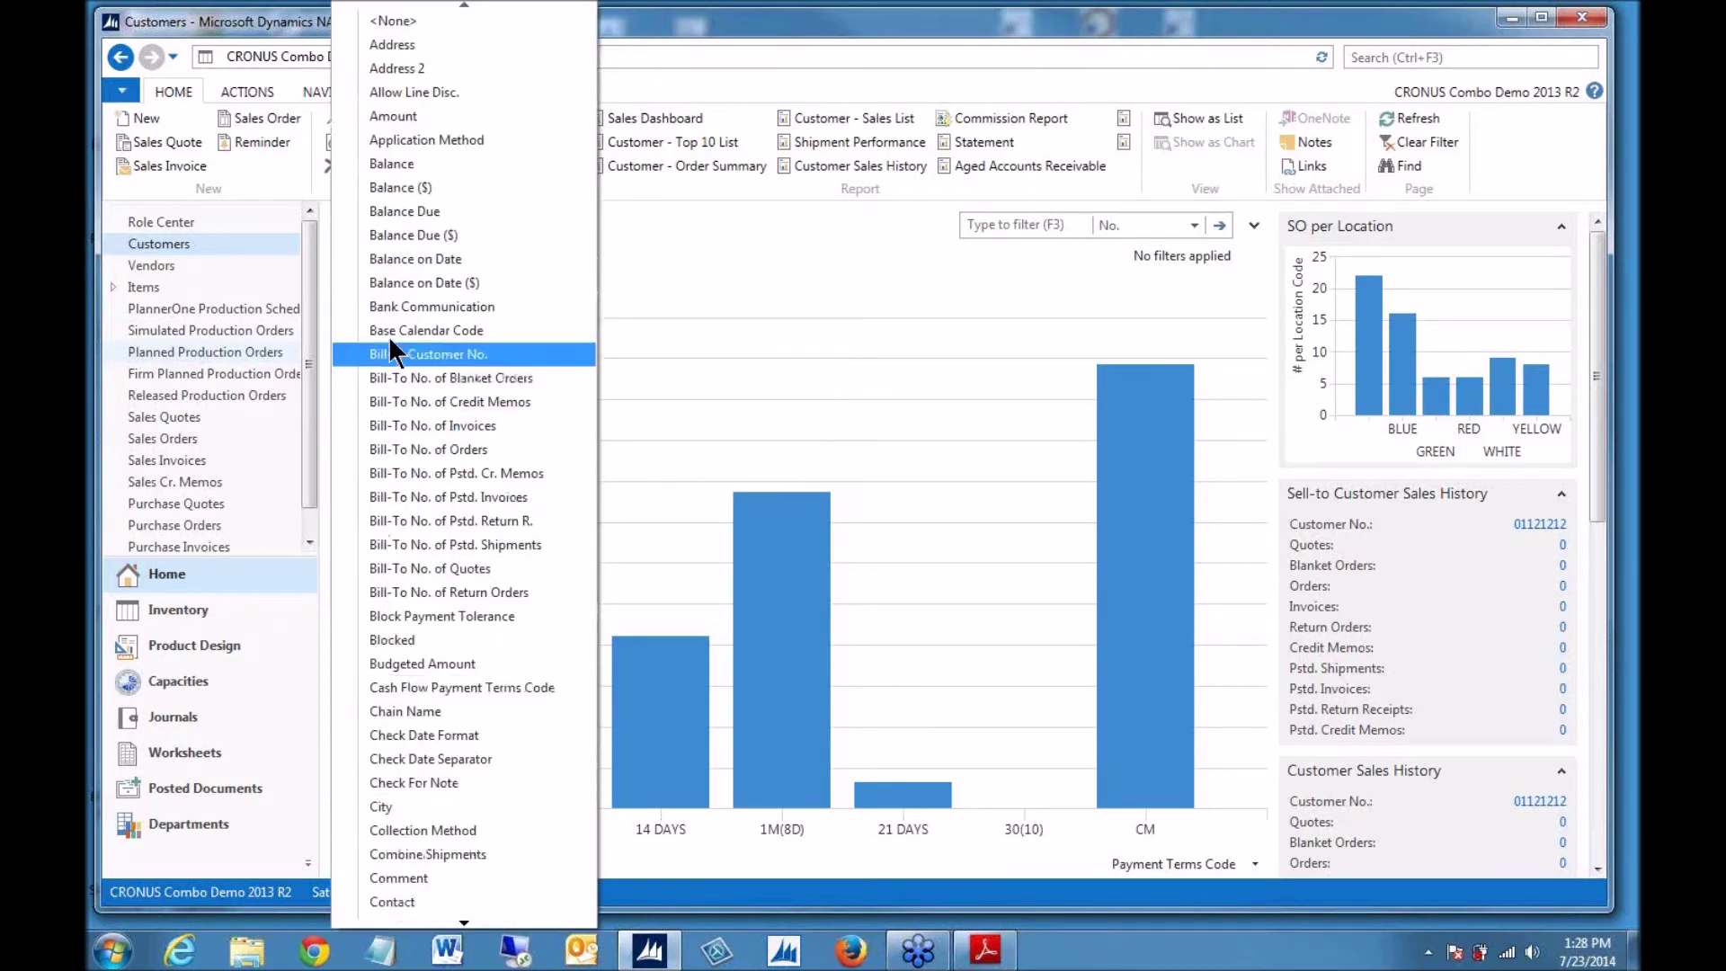
left_click(405, 210)
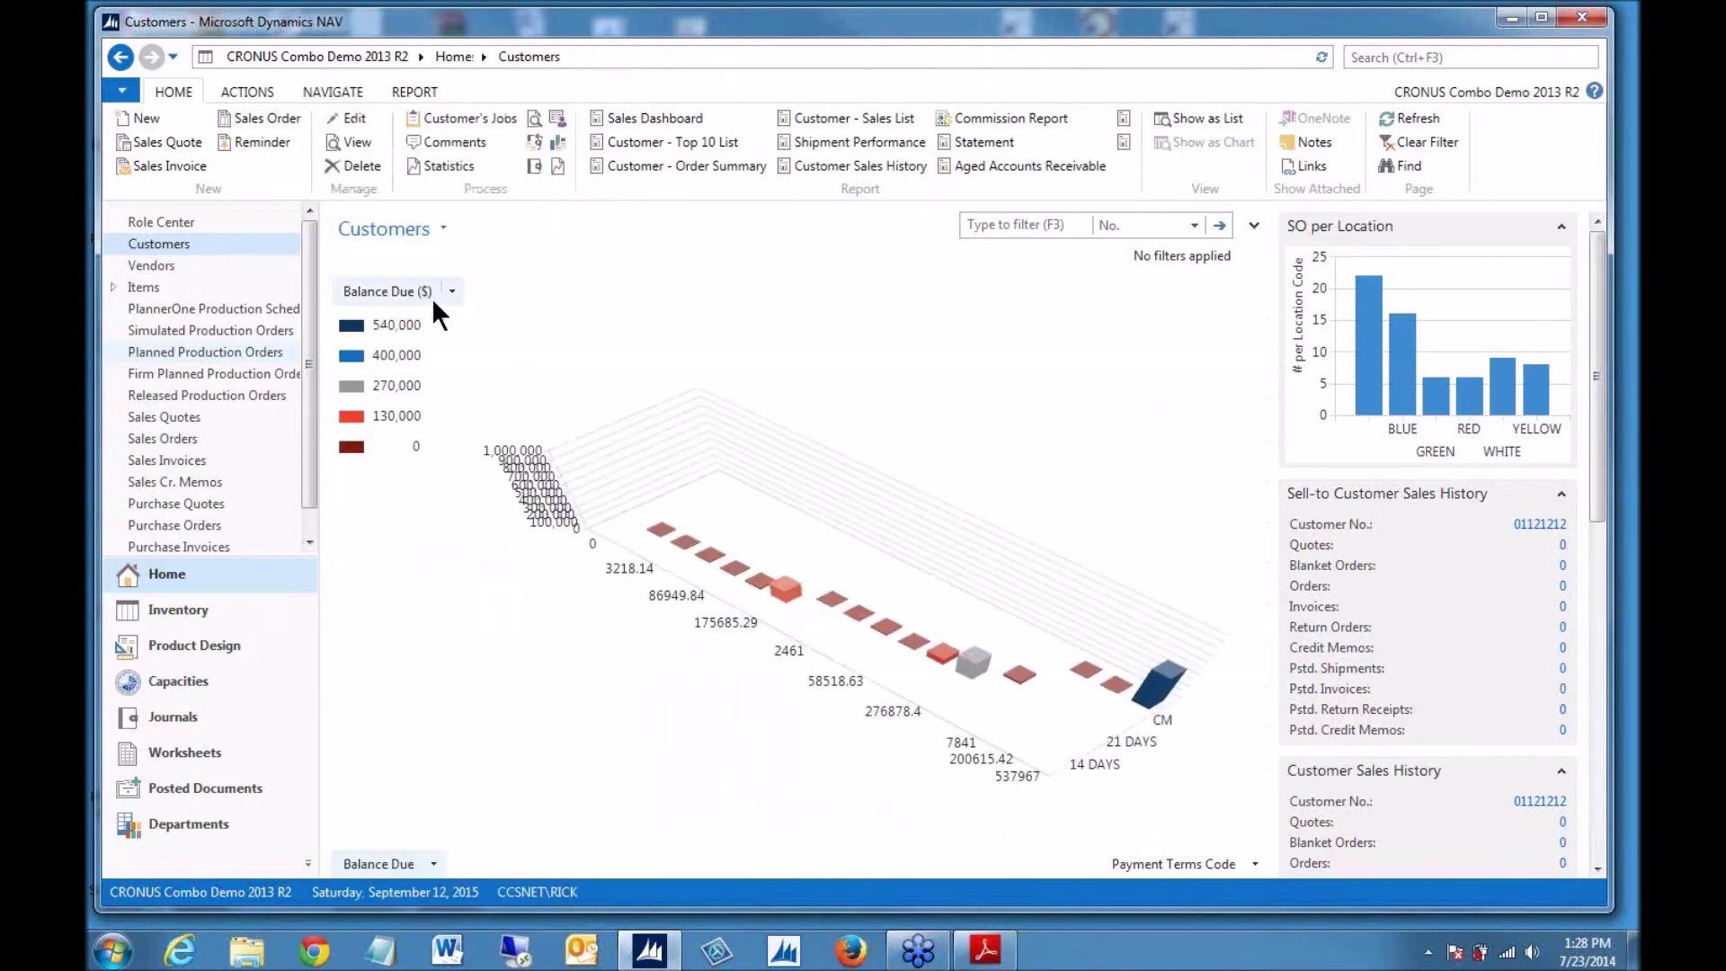
left_click_drag(900, 565, 890, 521)
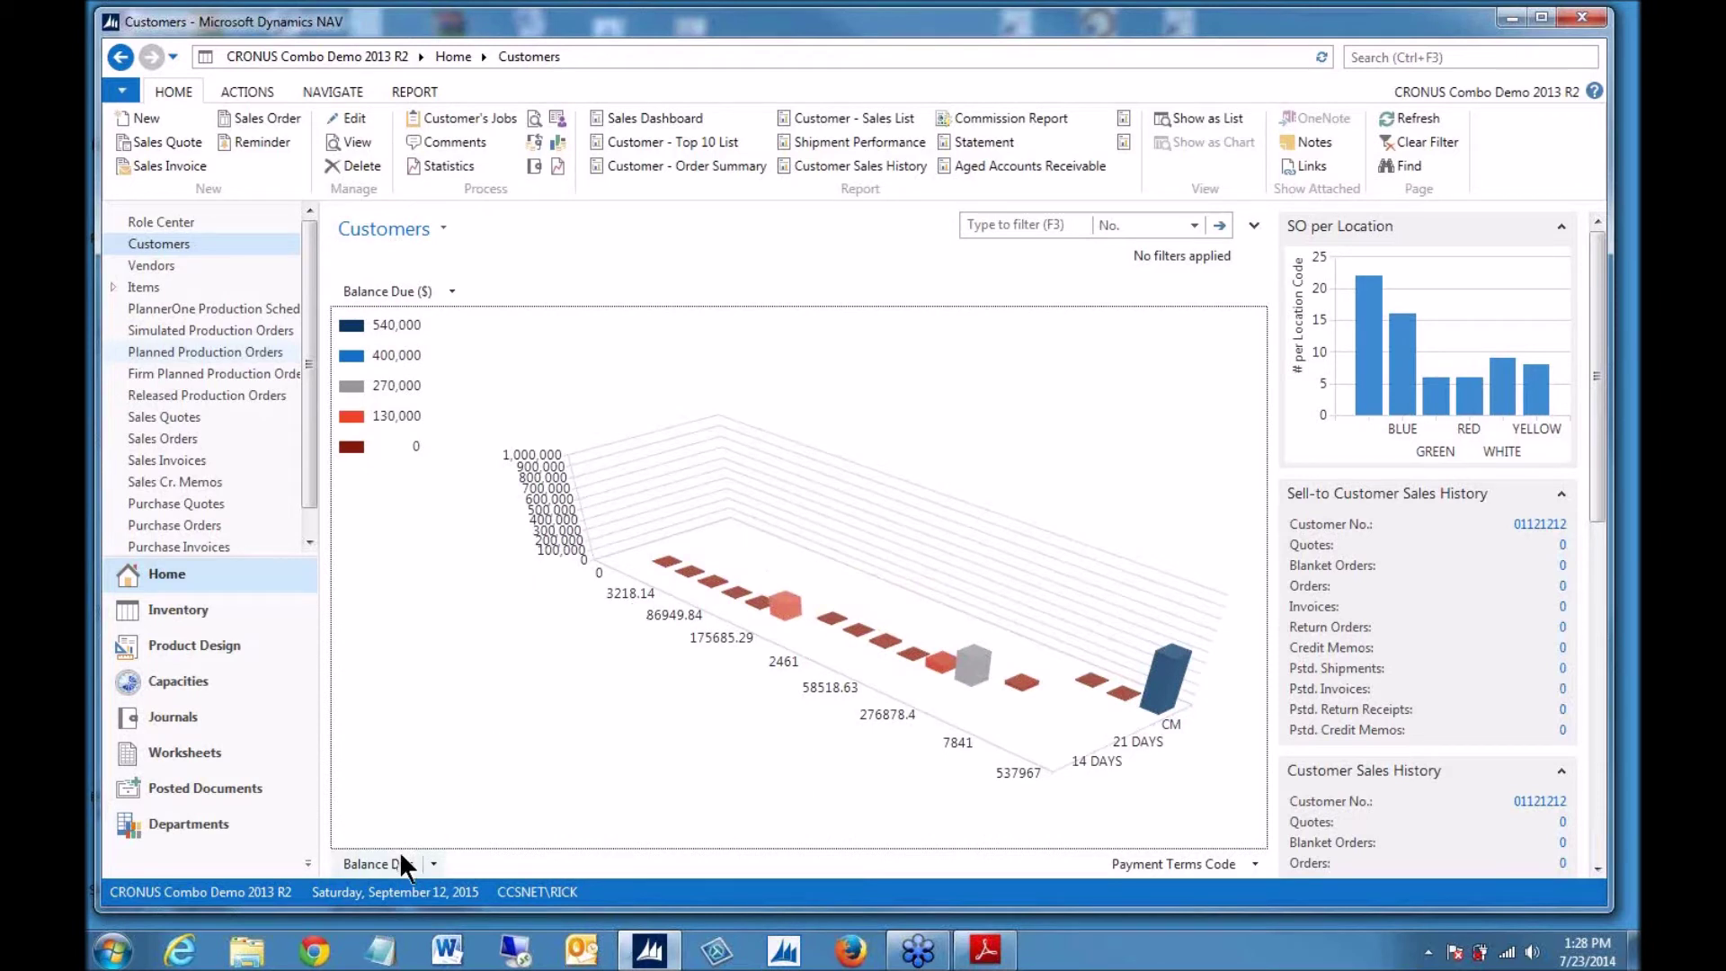
left_click(431, 863)
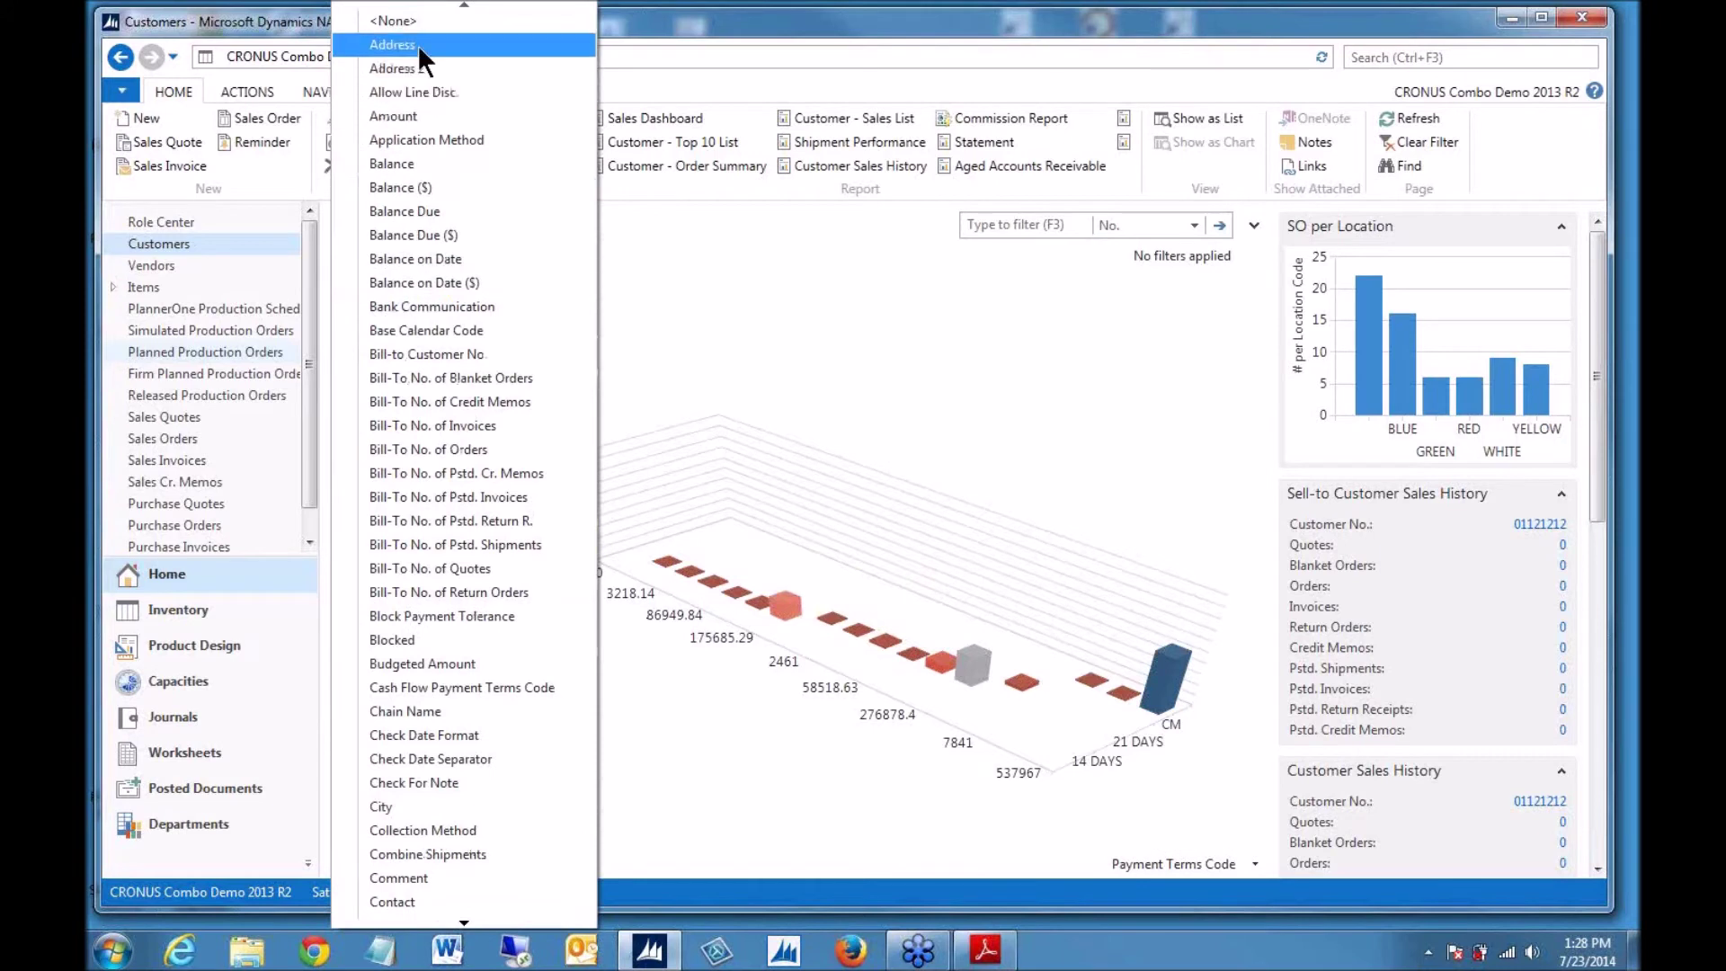
left_click(393, 20)
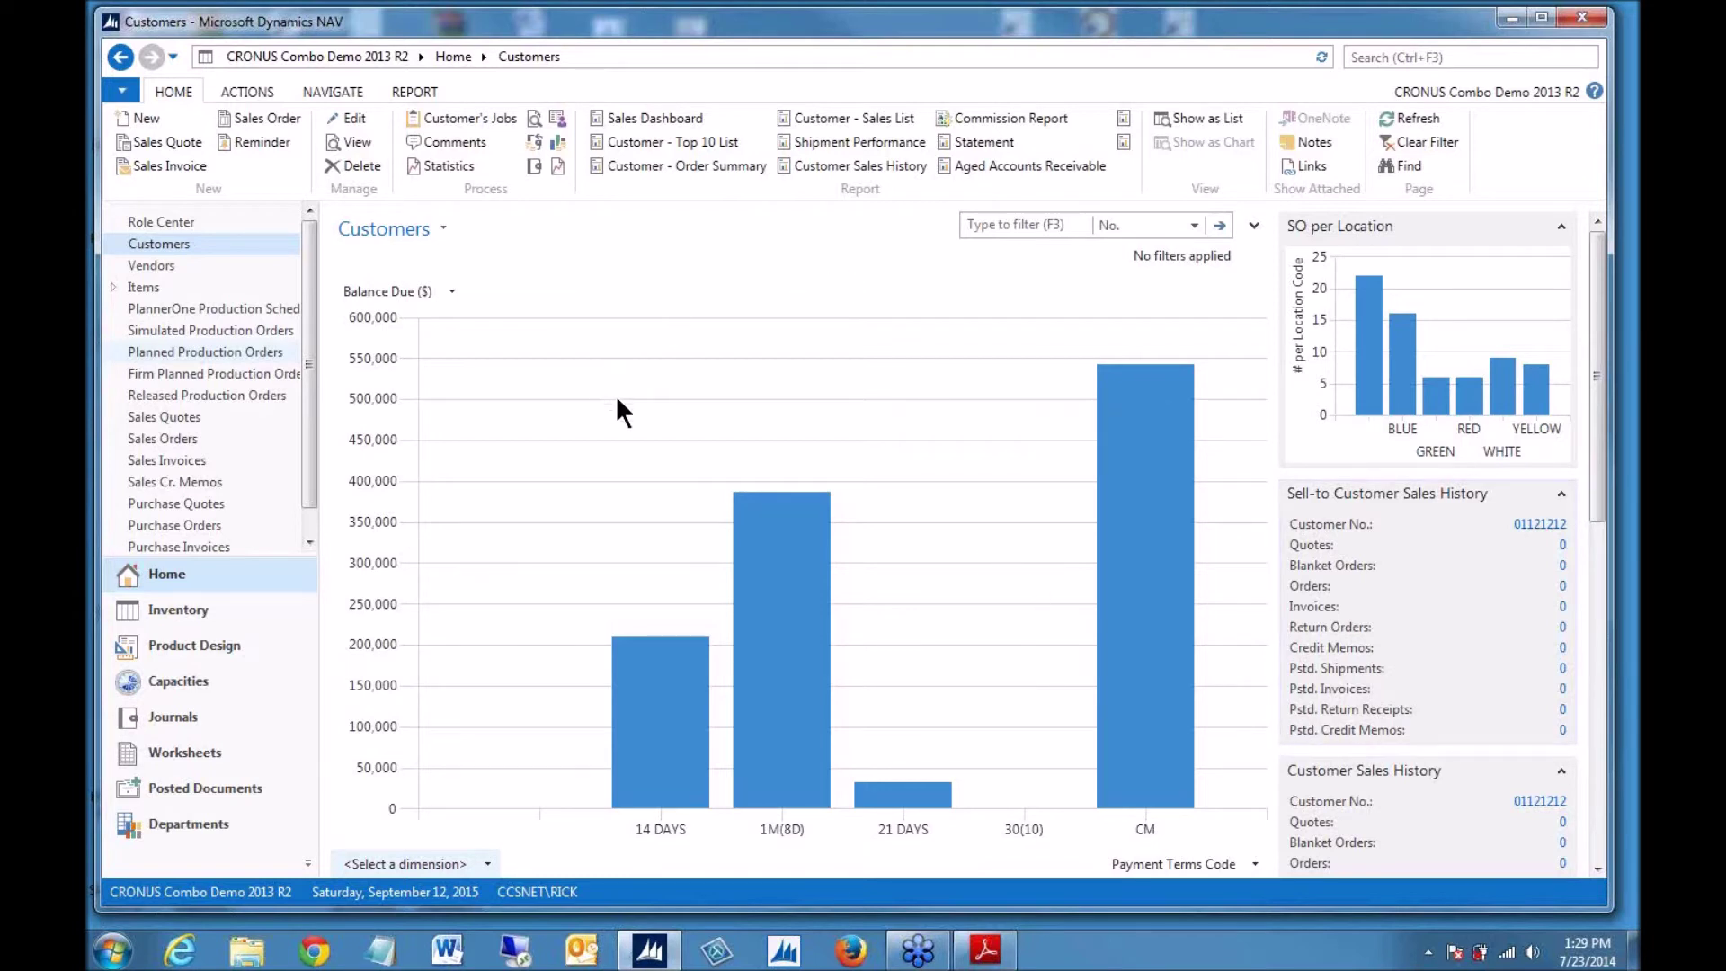
- Review the chart's context options, including Reset Zoom, and the fields available for quick filtering
left_click(641, 419)
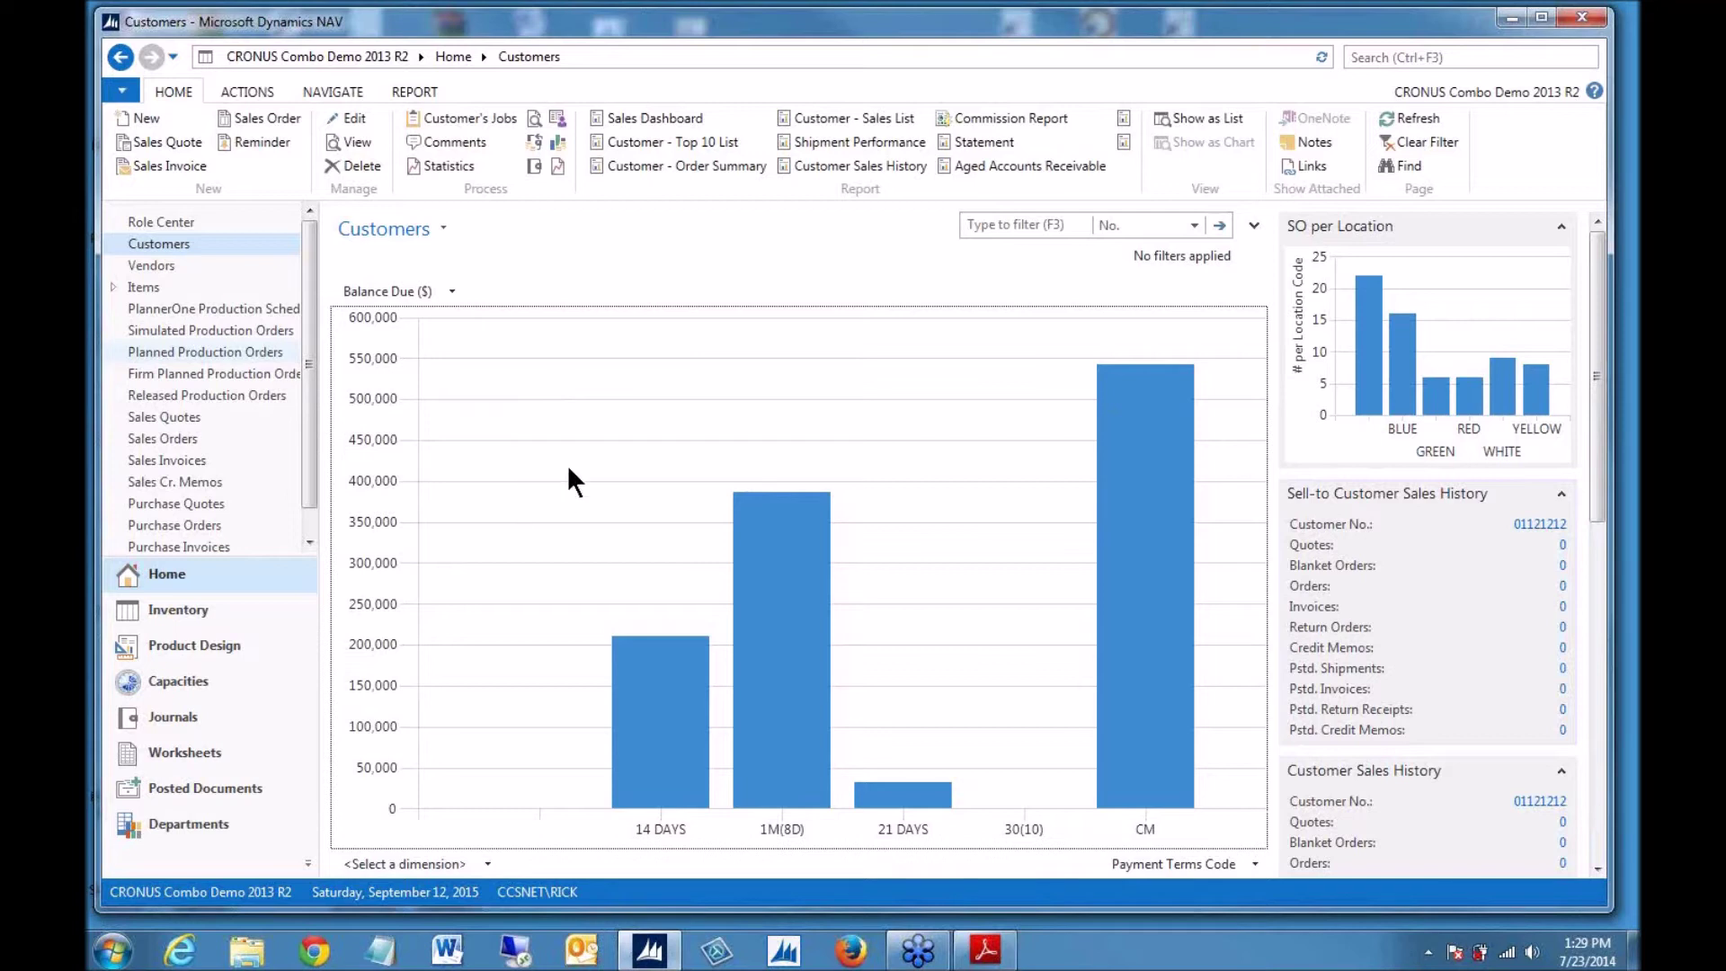
right_click(590, 417)
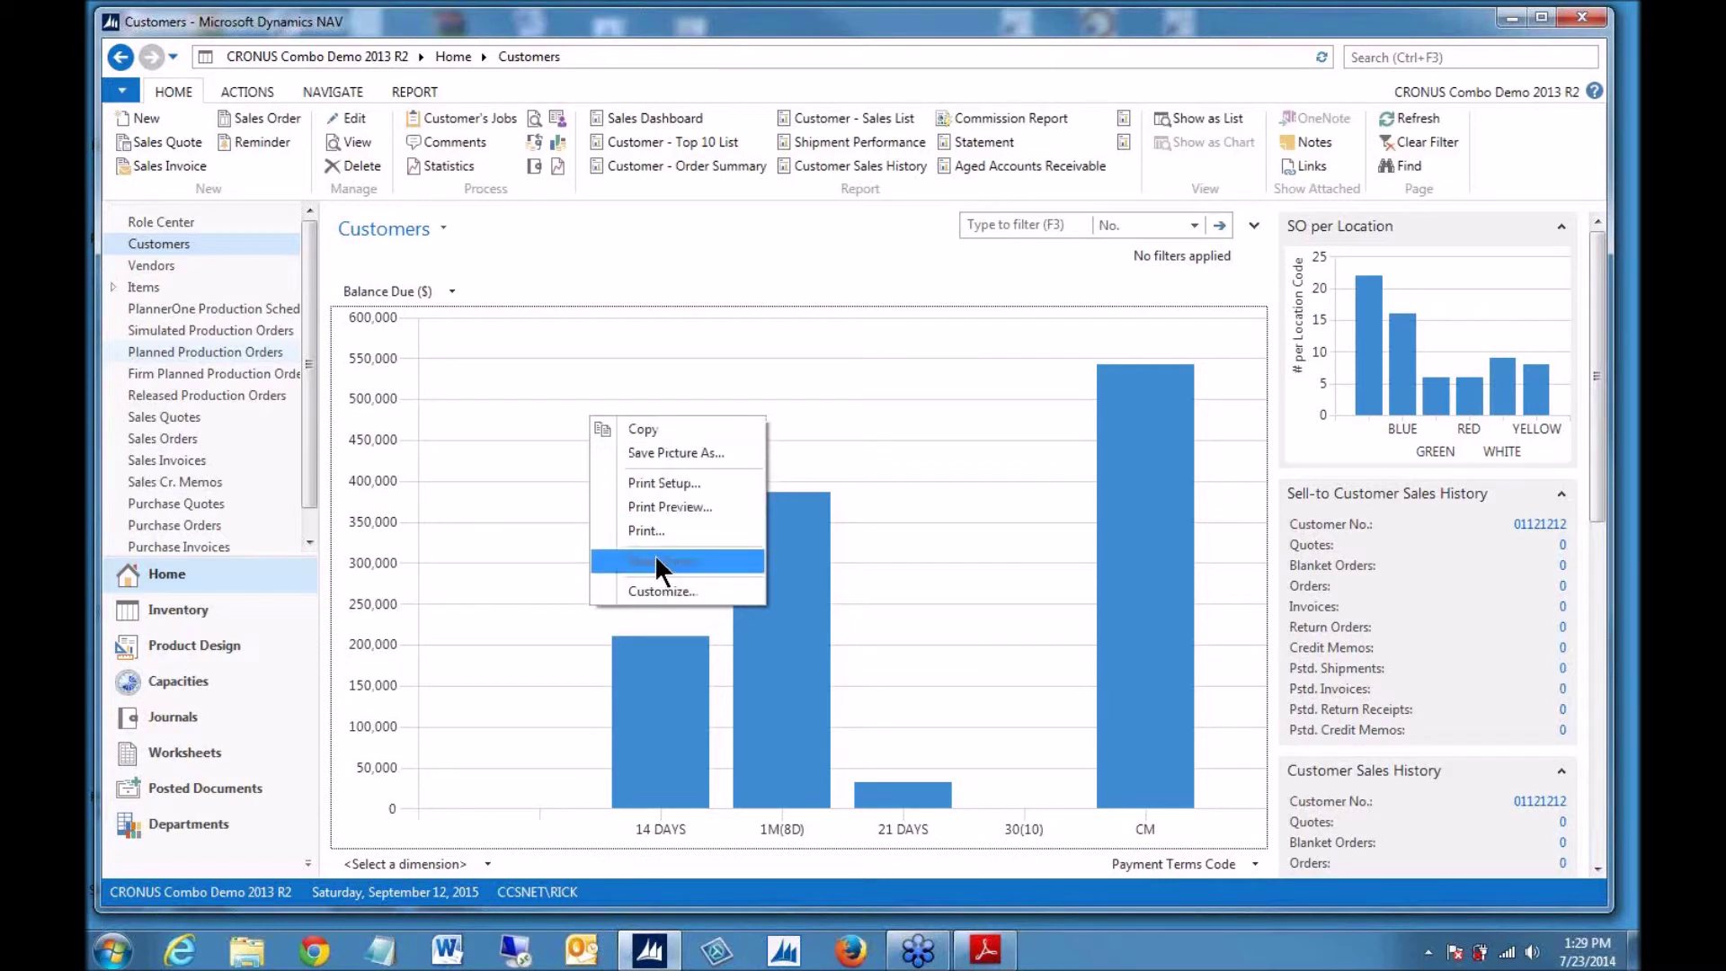
left_click(521, 373)
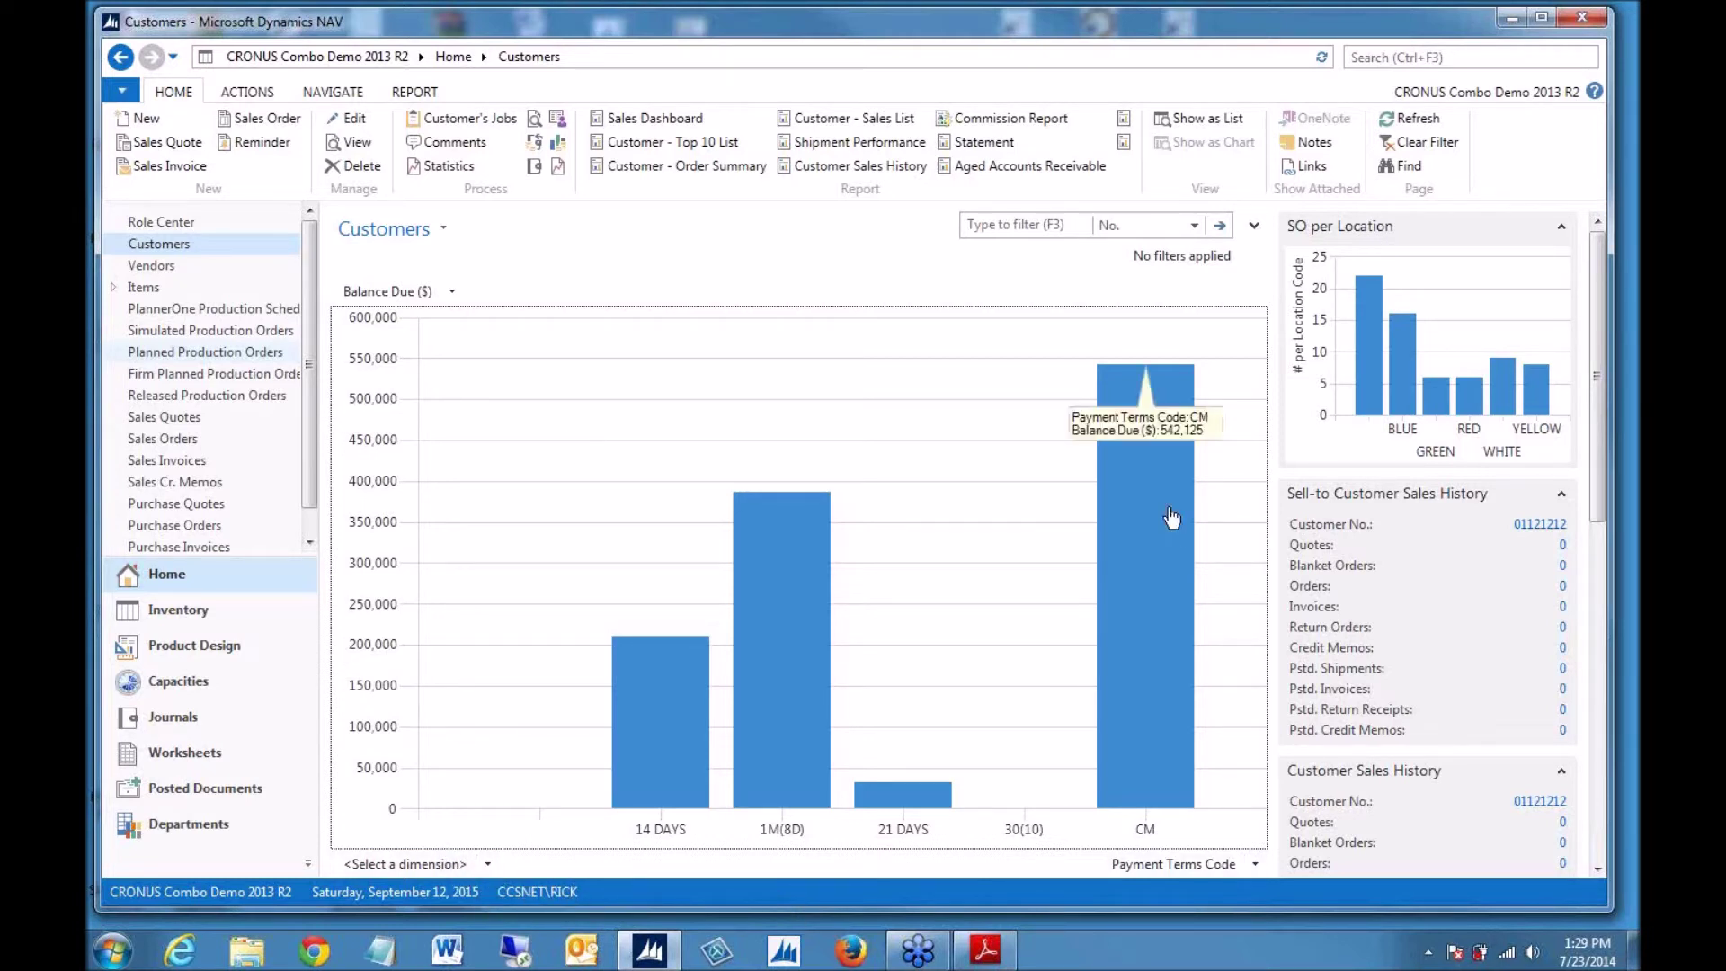
left_click(1180, 223)
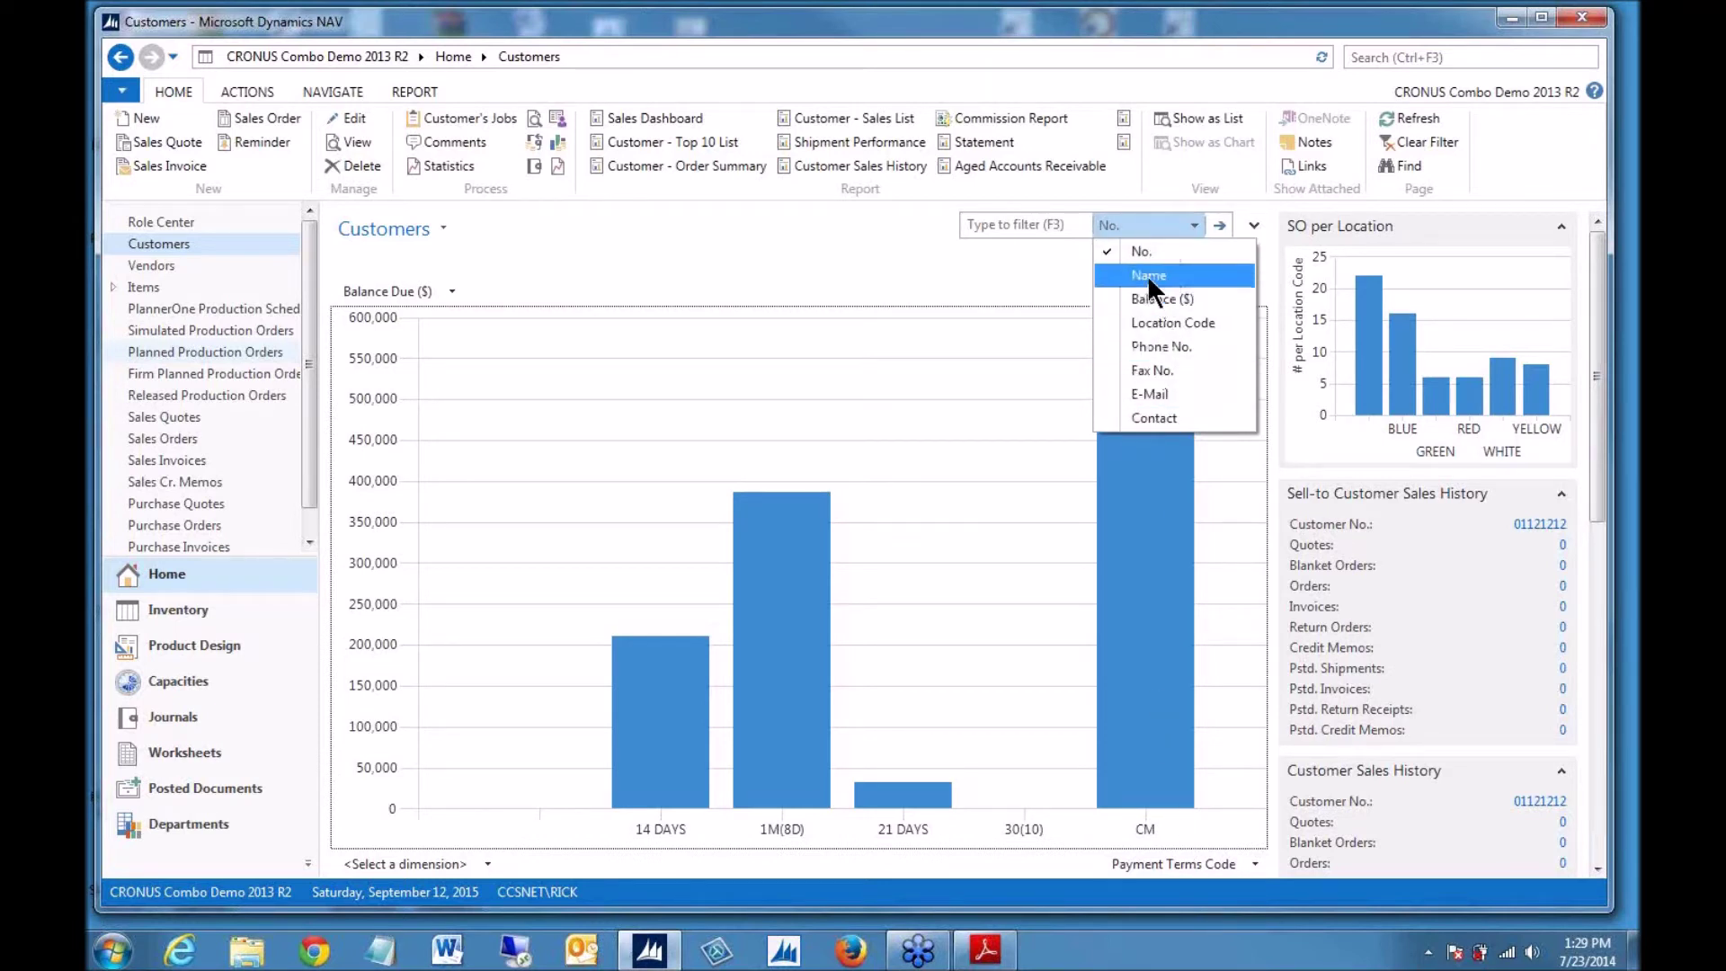
left_click(1012, 238)
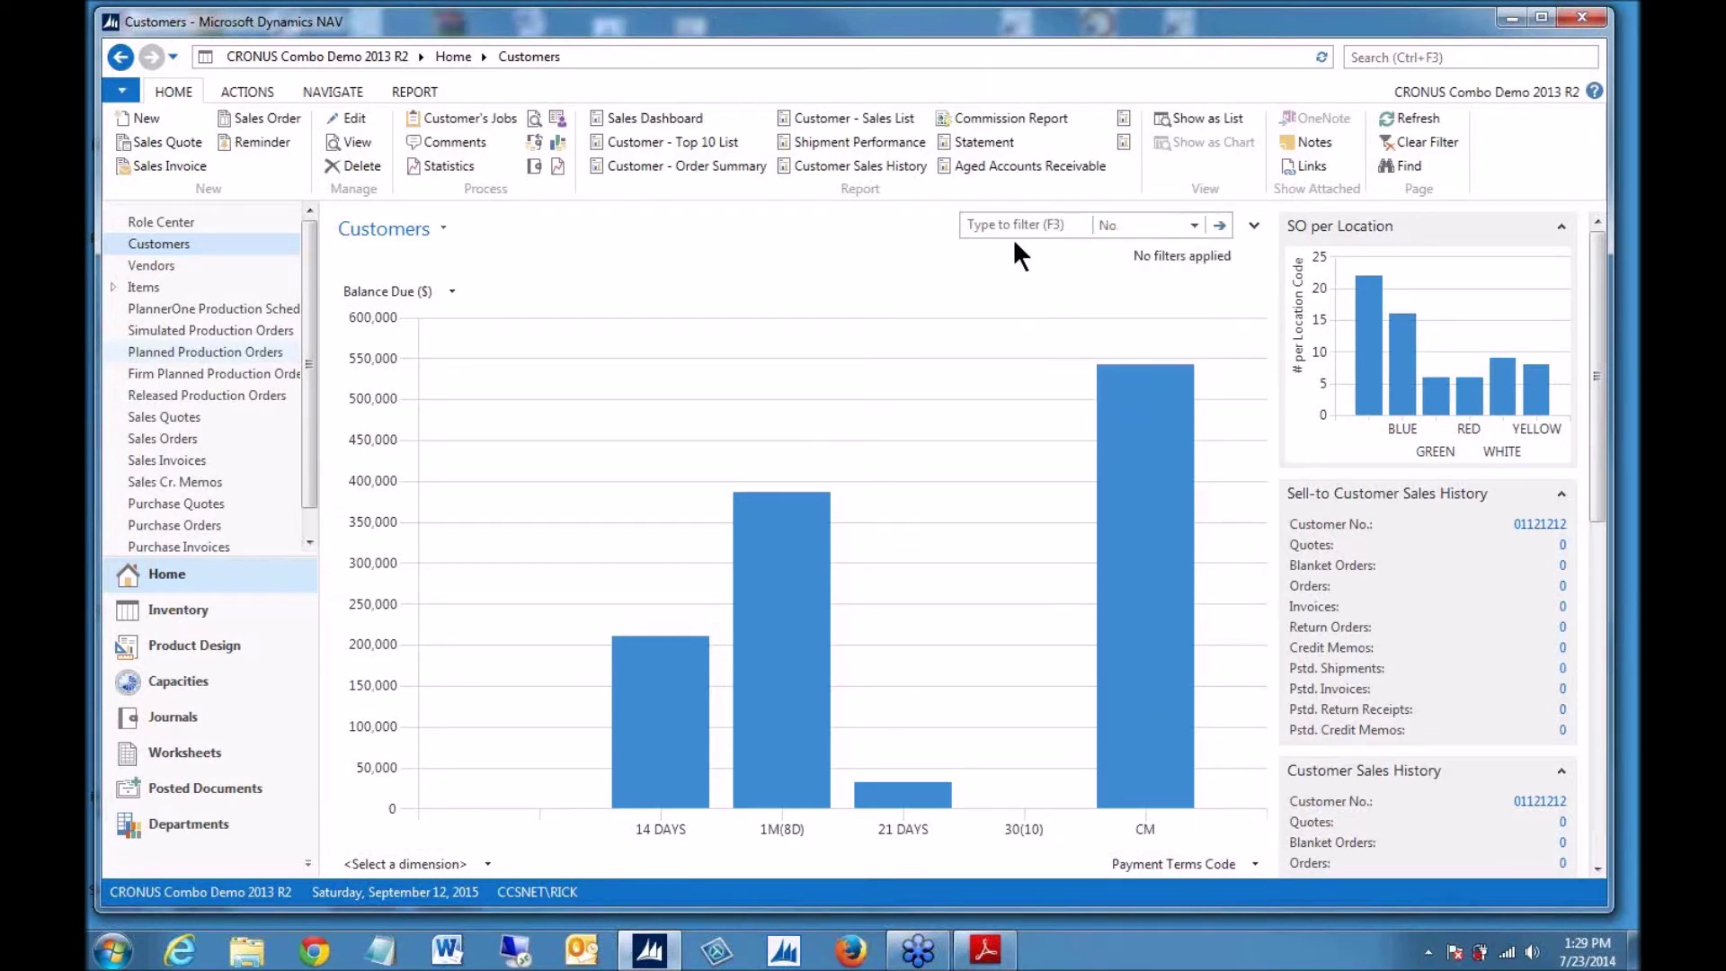
- Show the customers as a list and add the Payment Terms Code column to it
left_click(1173, 117)
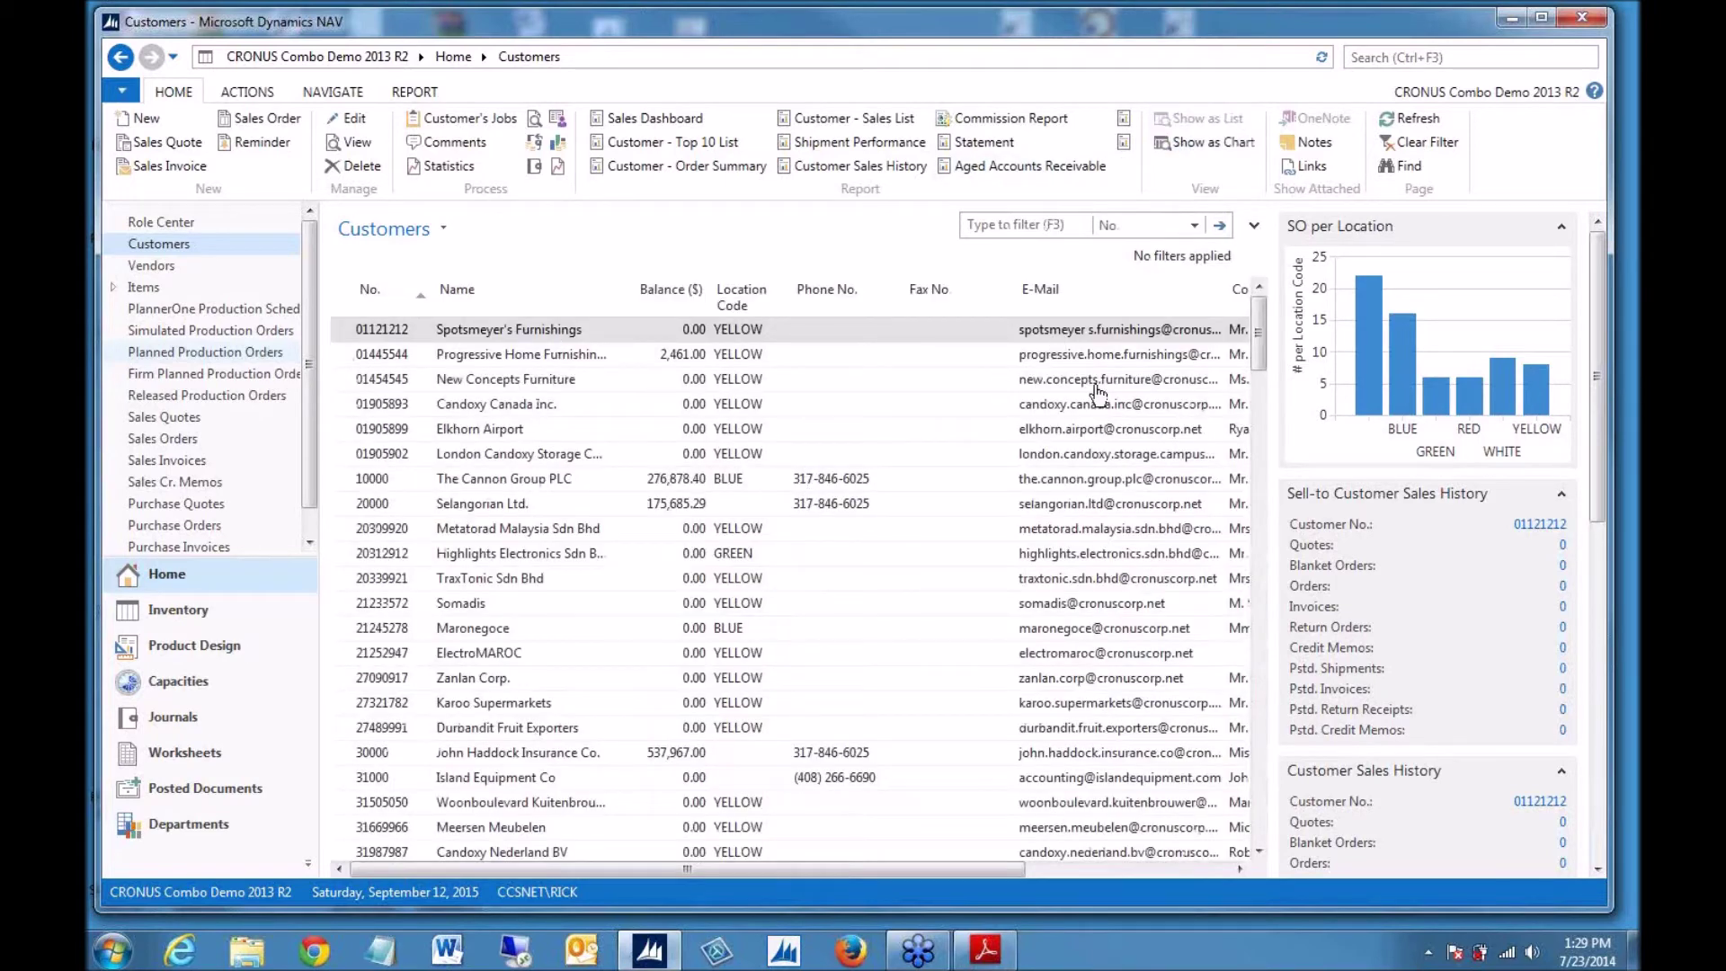
mouse_move(780, 866)
left_mouse_down()
mouse_move(1013, 887)
mouse_move(755, 868)
left_mouse_up()
right_click(930, 293)
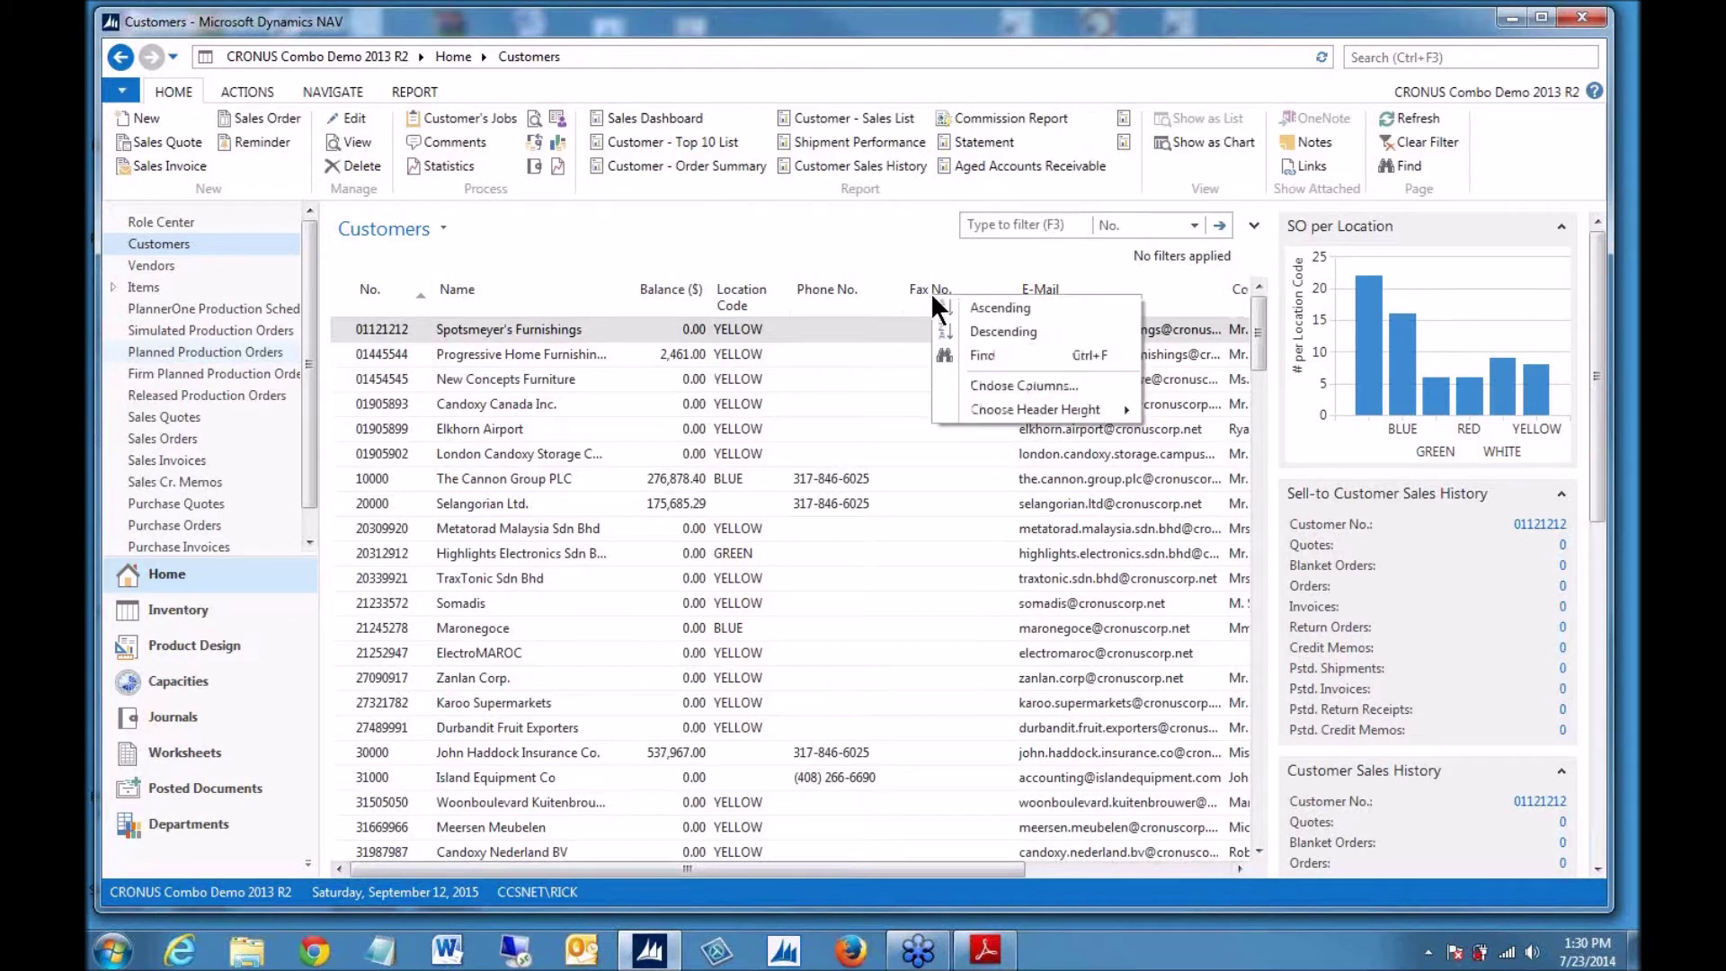
left_click(1002, 385)
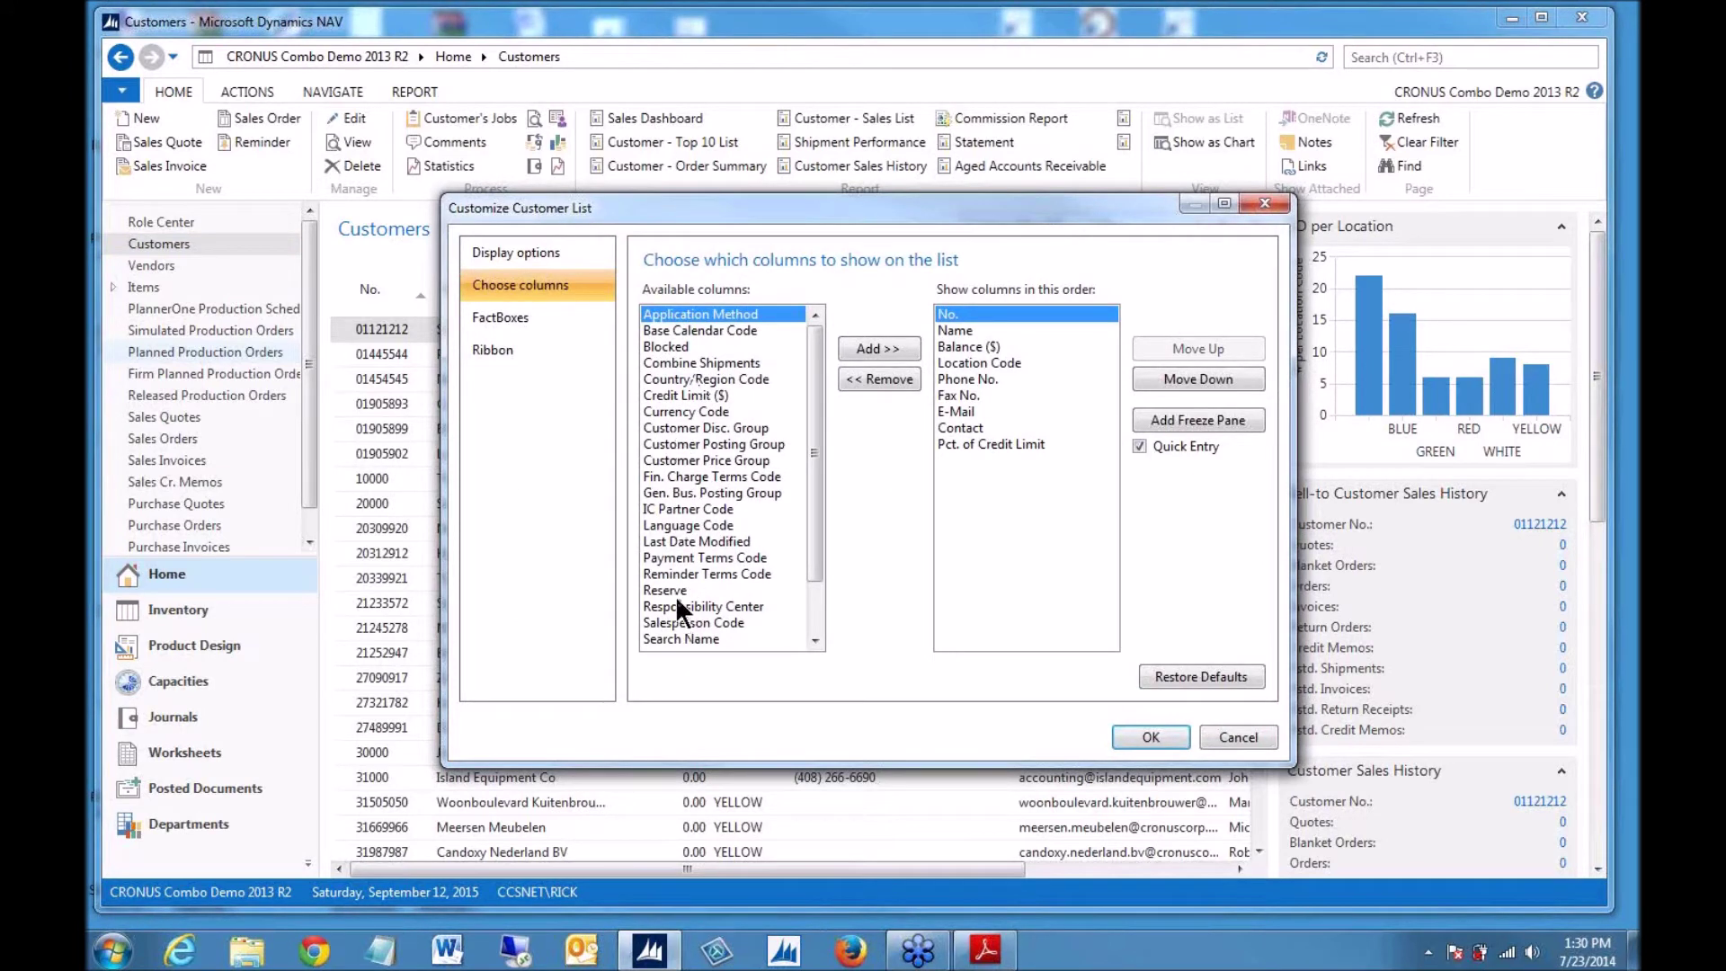
left_click(683, 556)
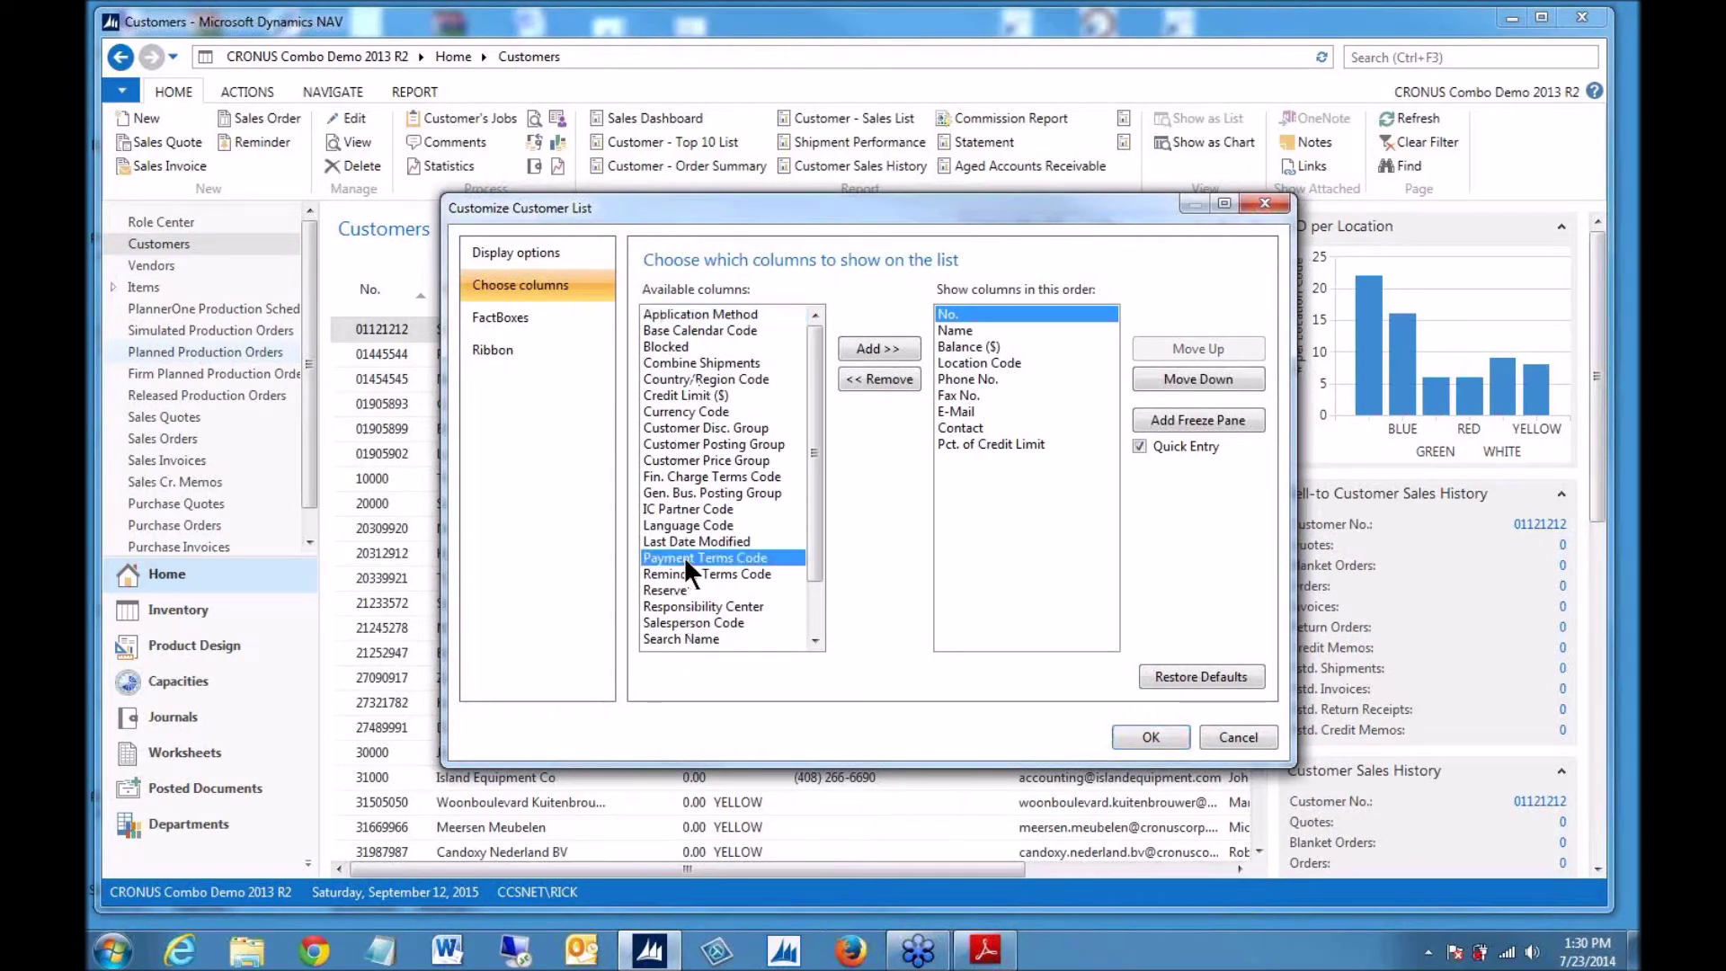
left_click(877, 351)
left_click(1146, 736)
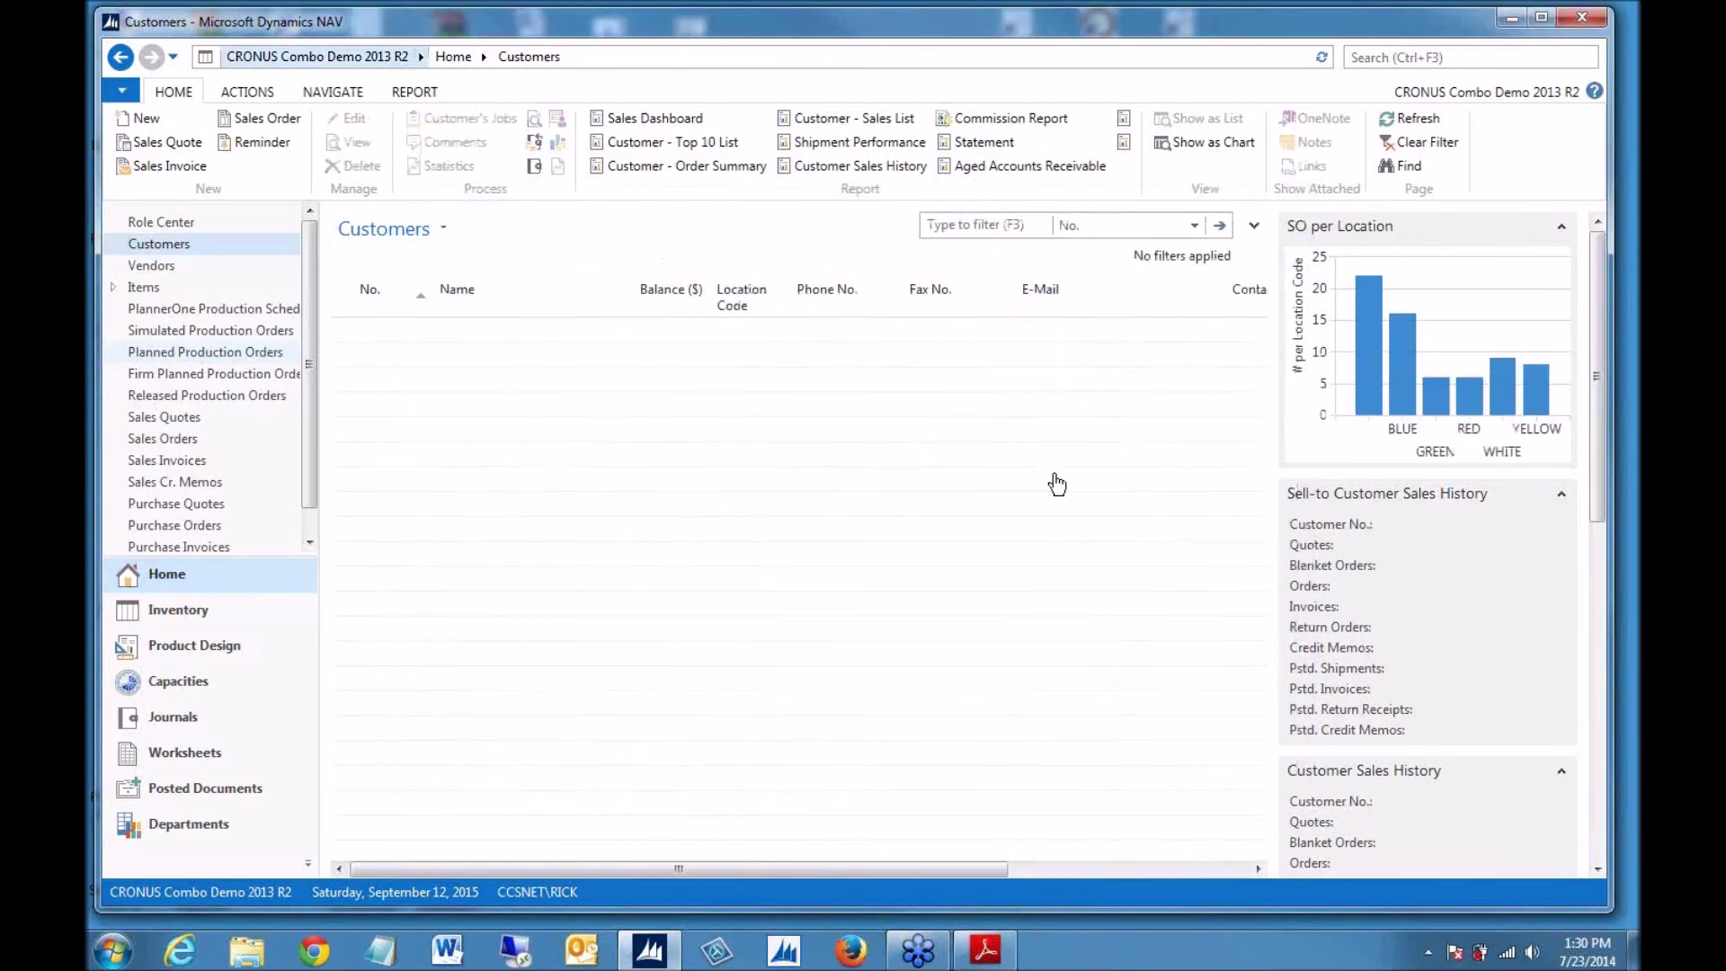
left_click_drag(801, 865, 1159, 871)
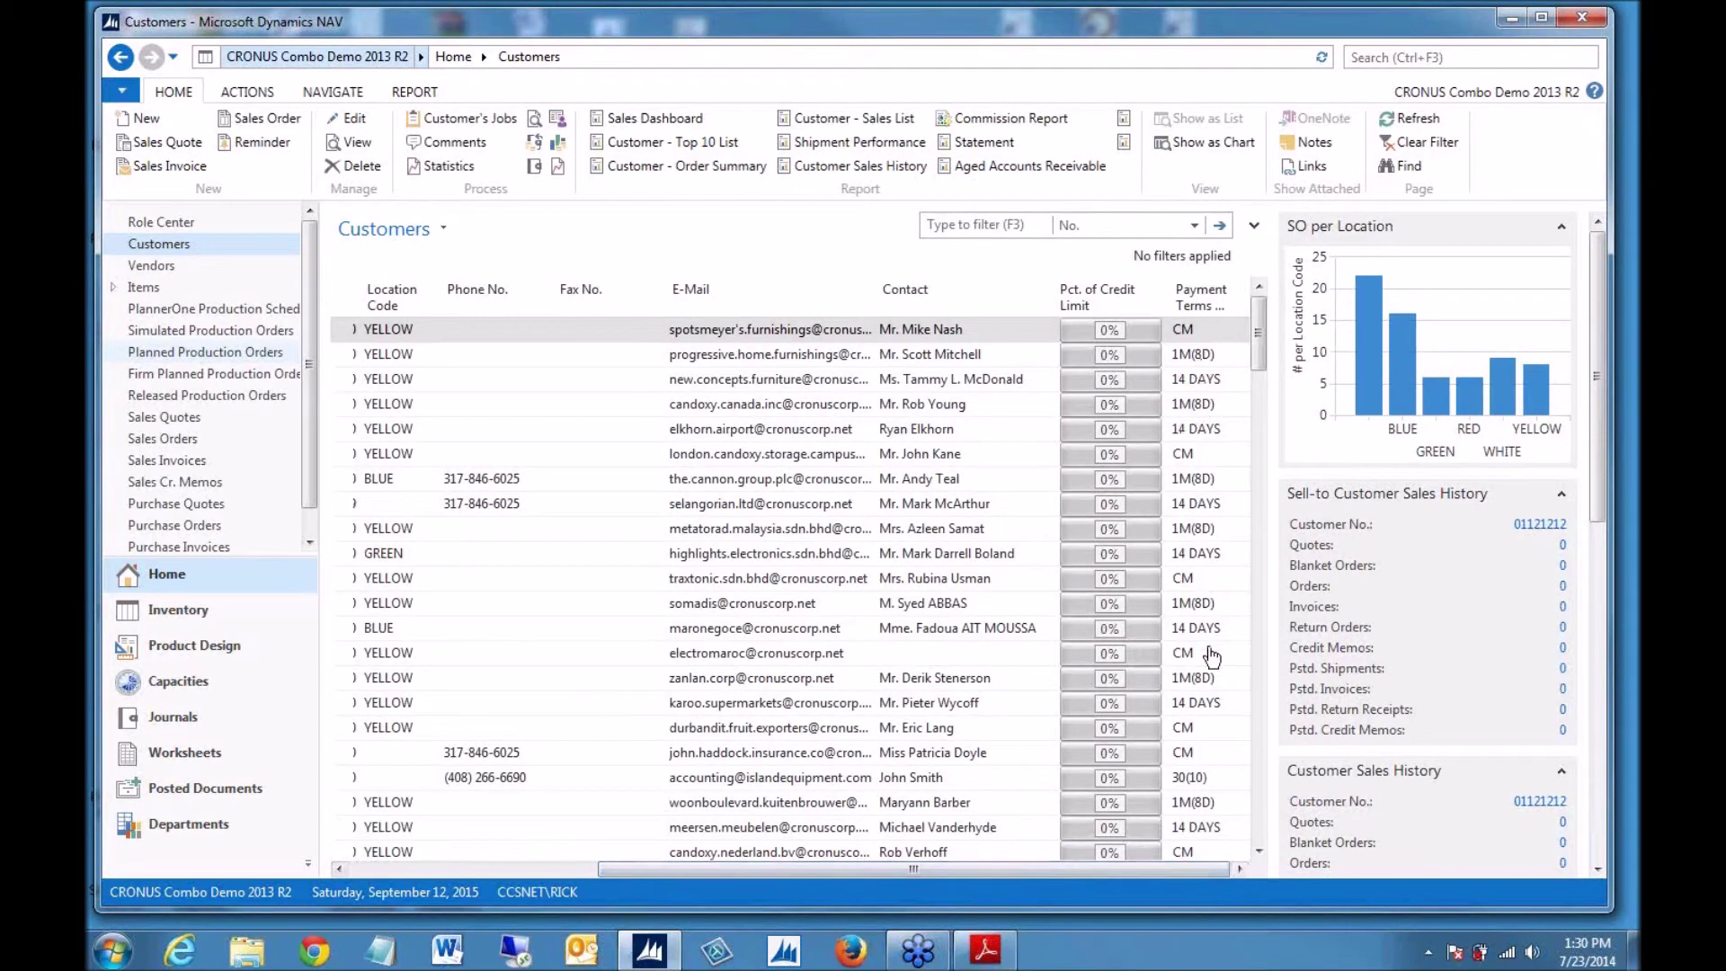
- Show the customers as a chart again and choose Payment Terms Code as the quick filter field
left_click(1190, 139)
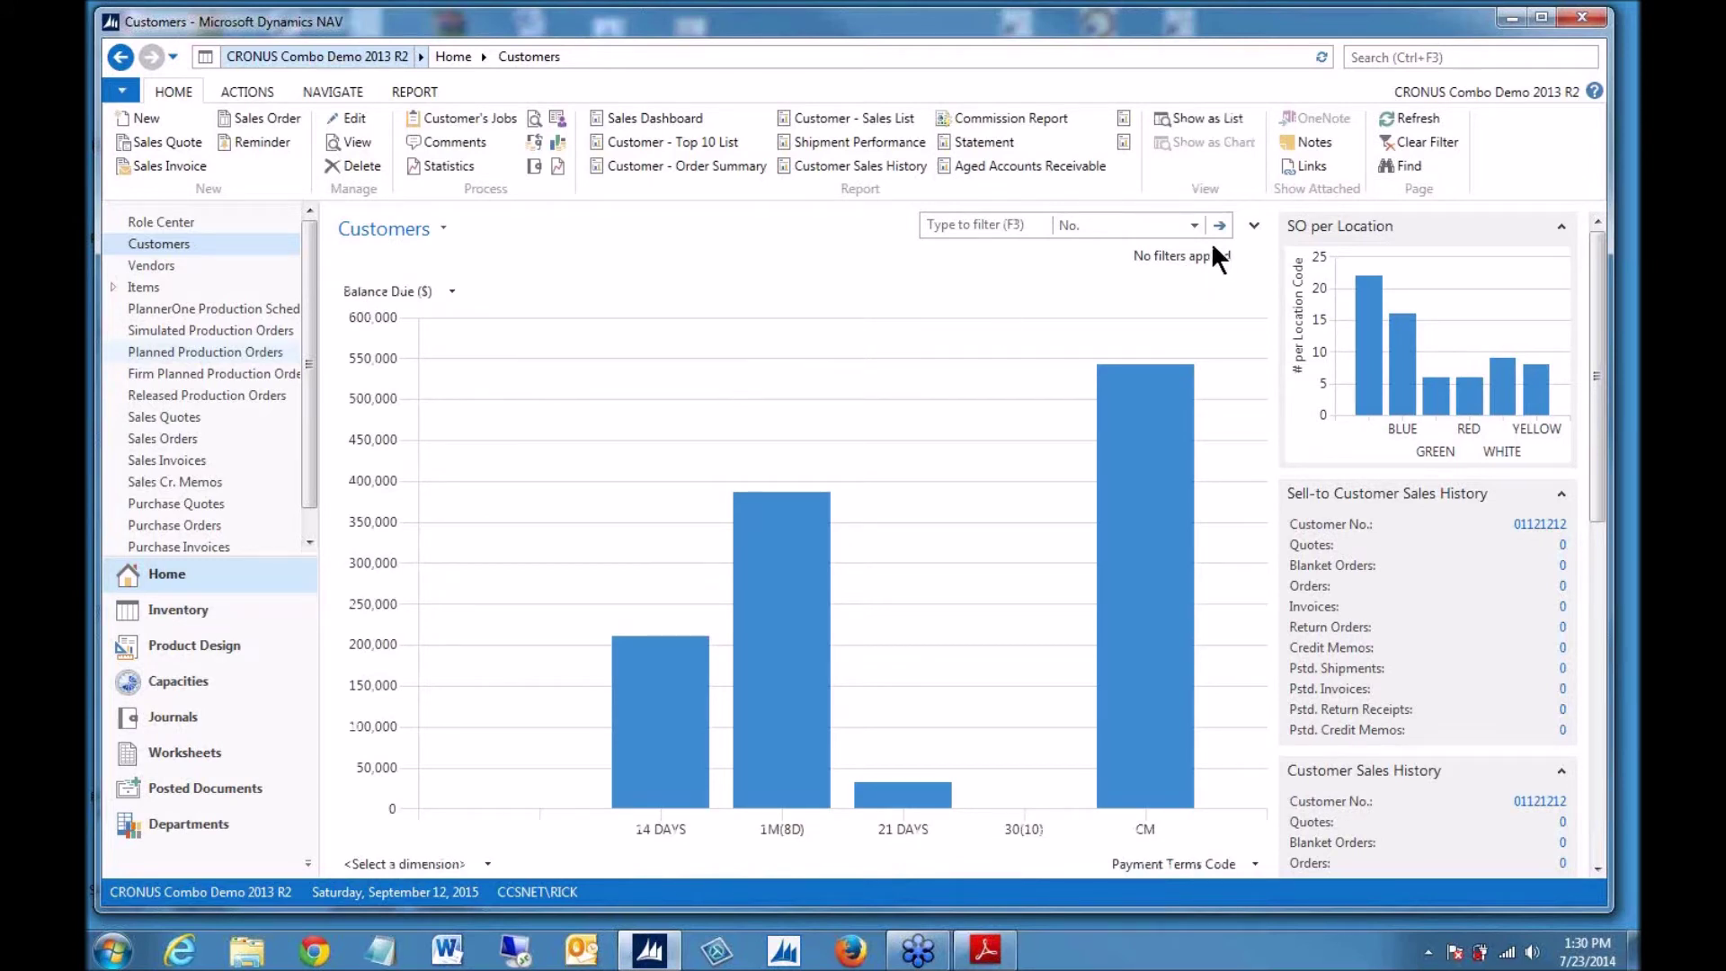
left_click(1190, 222)
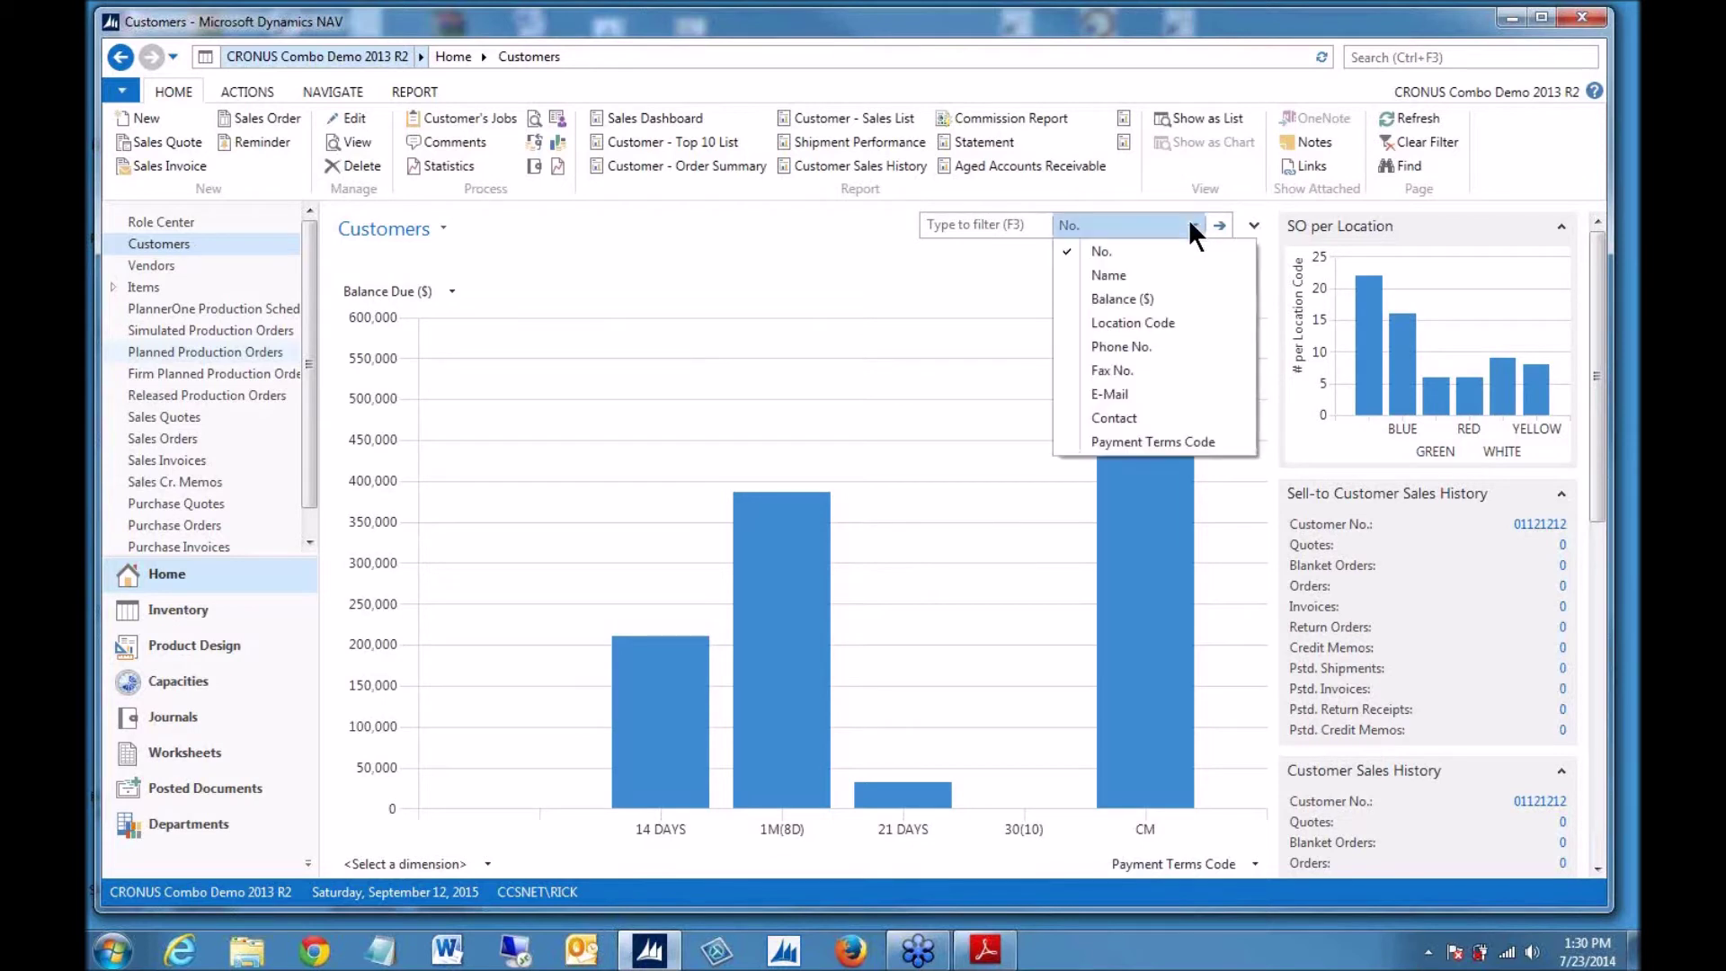
left_click(1135, 442)
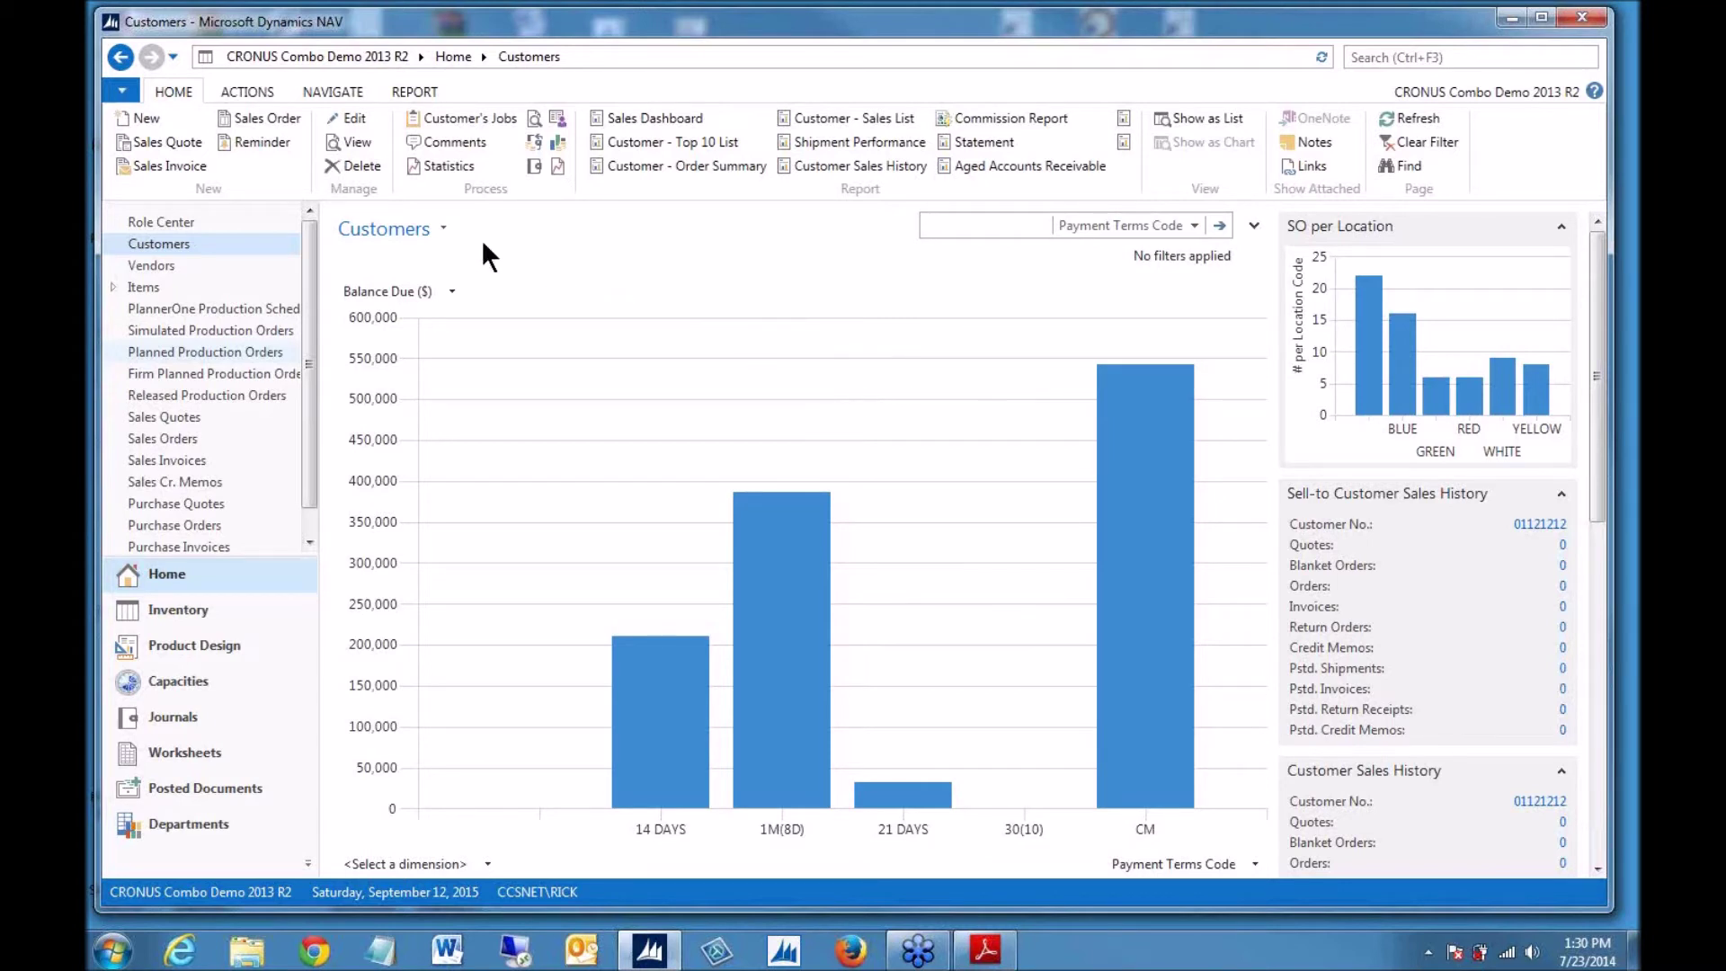
- Show the advanced filter on the Customers page and compare it in the list and chart views, ending in the chart view
left_click(438, 225)
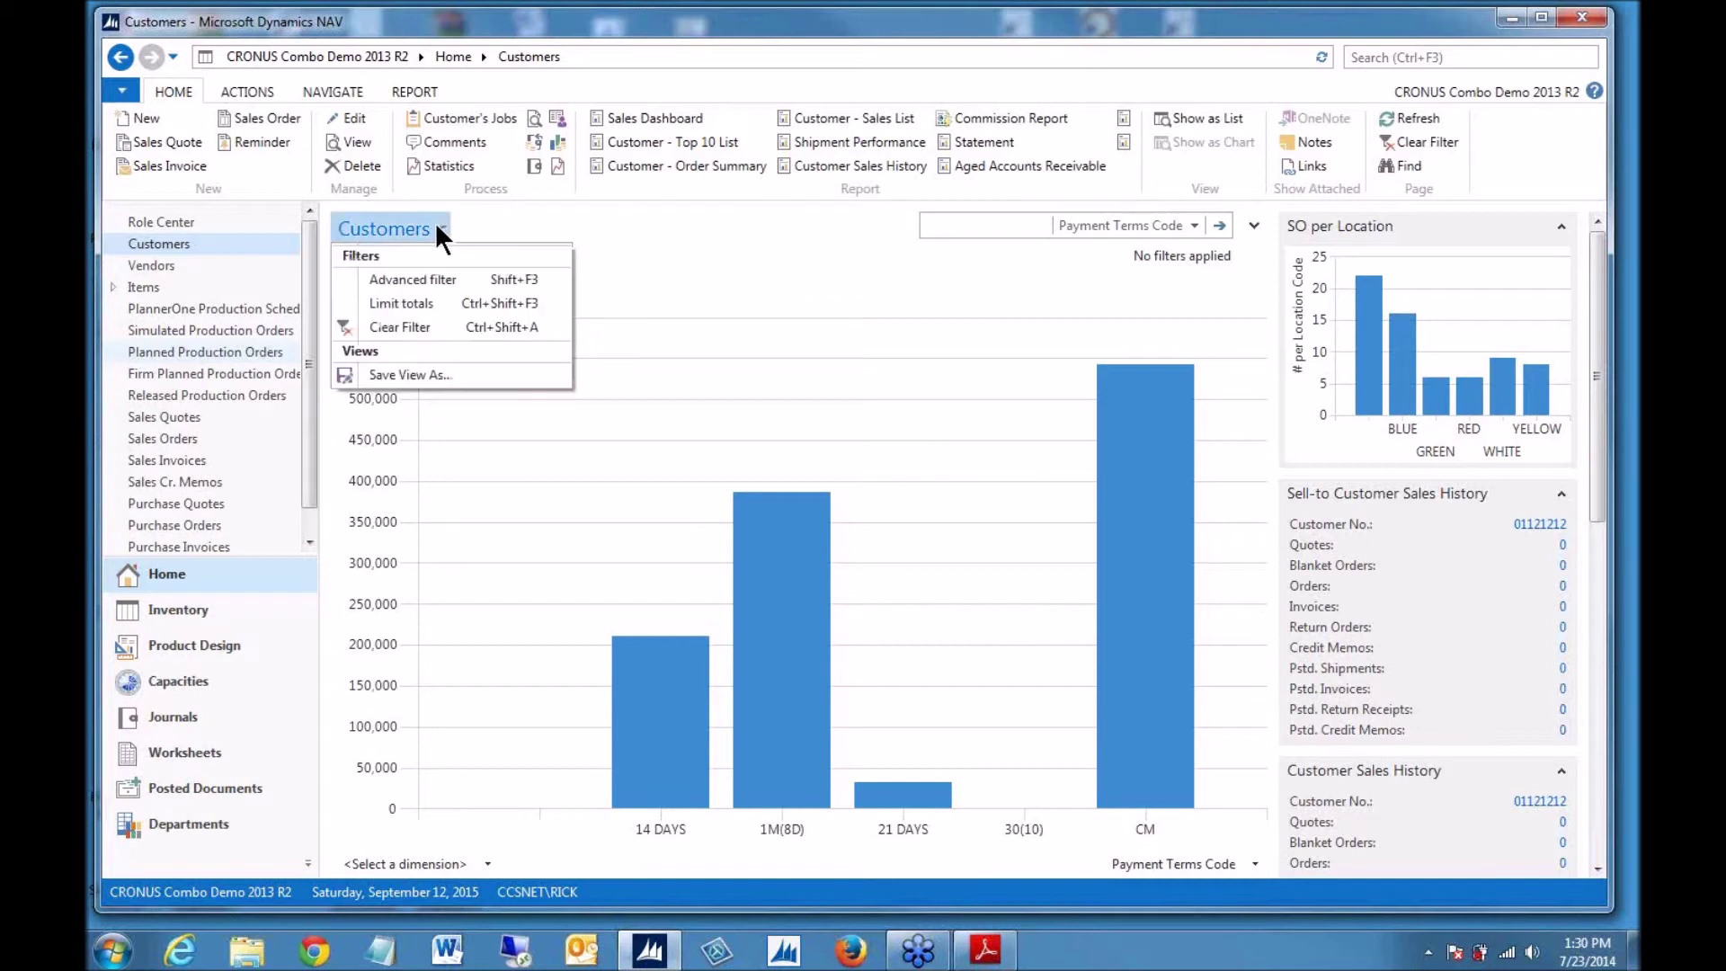
left_click(412, 280)
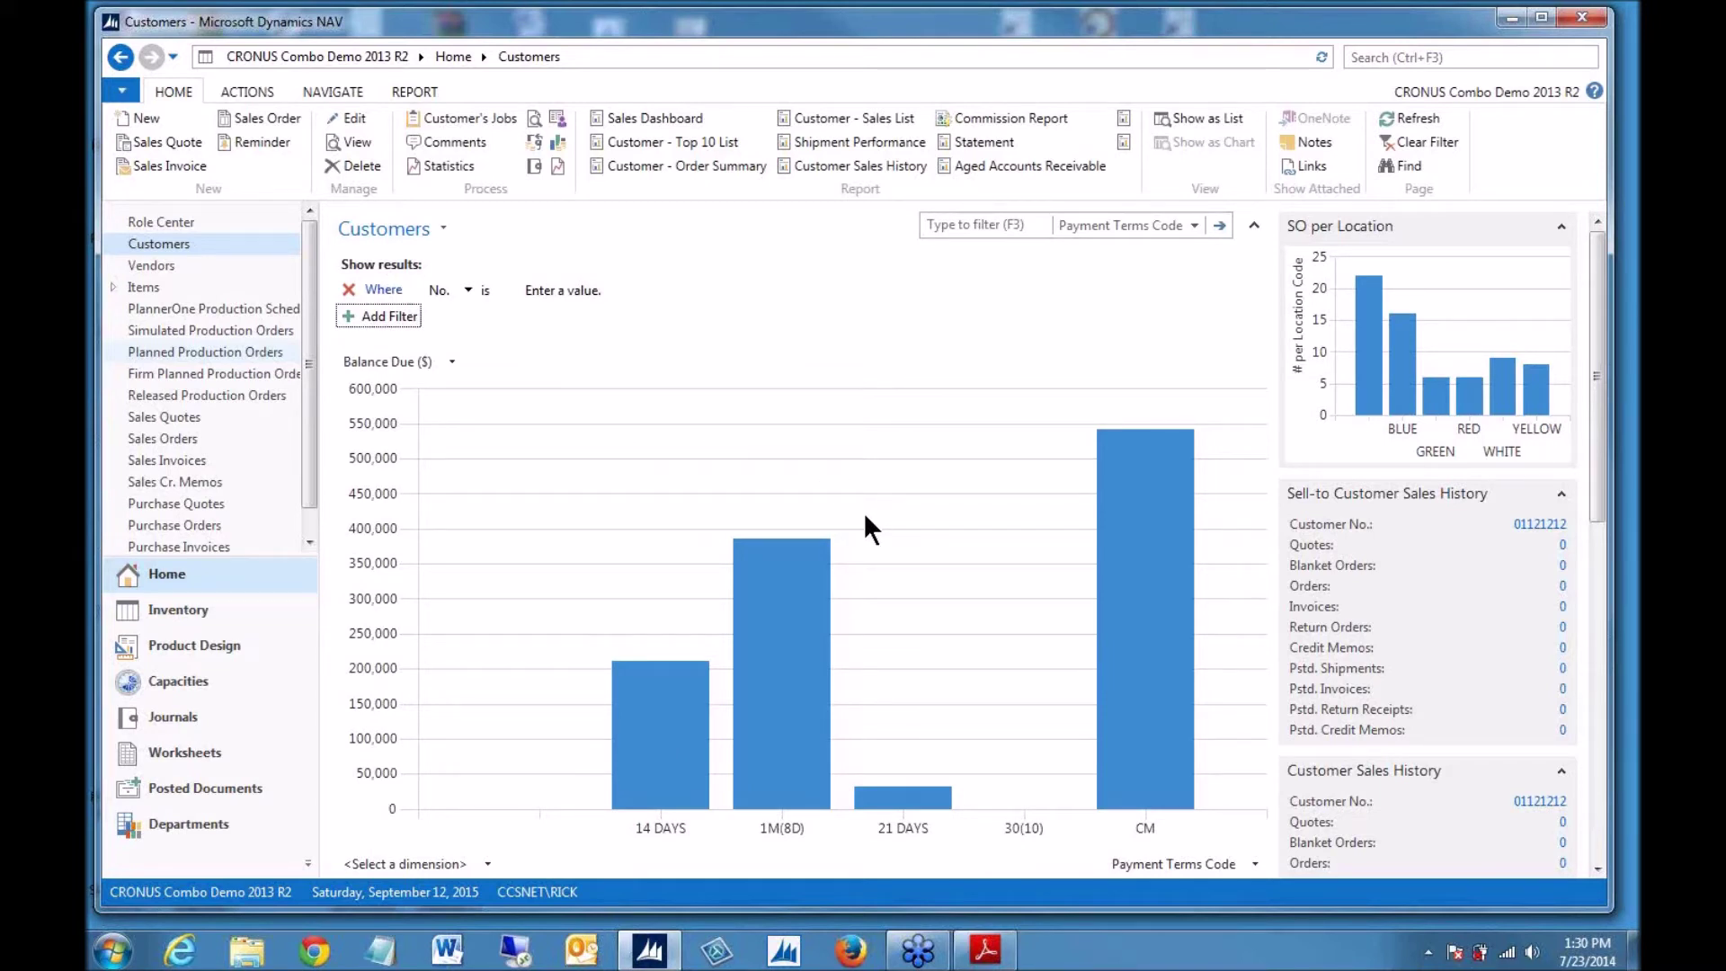
left_click(1205, 120)
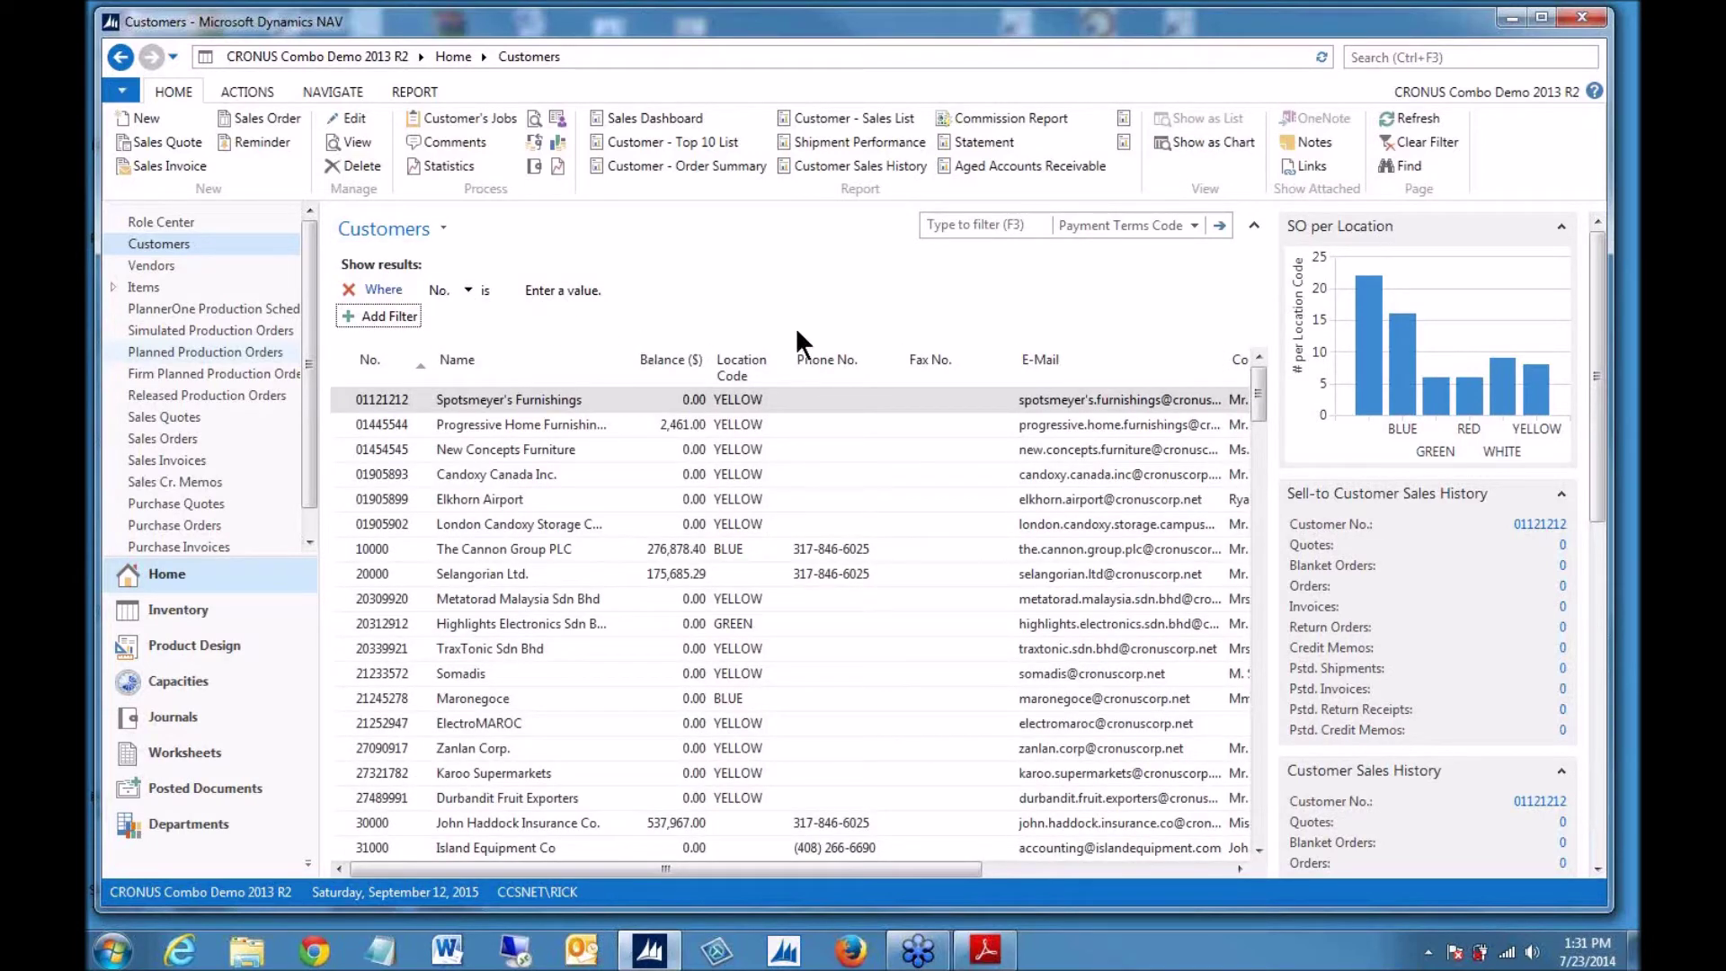
left_click(1181, 141)
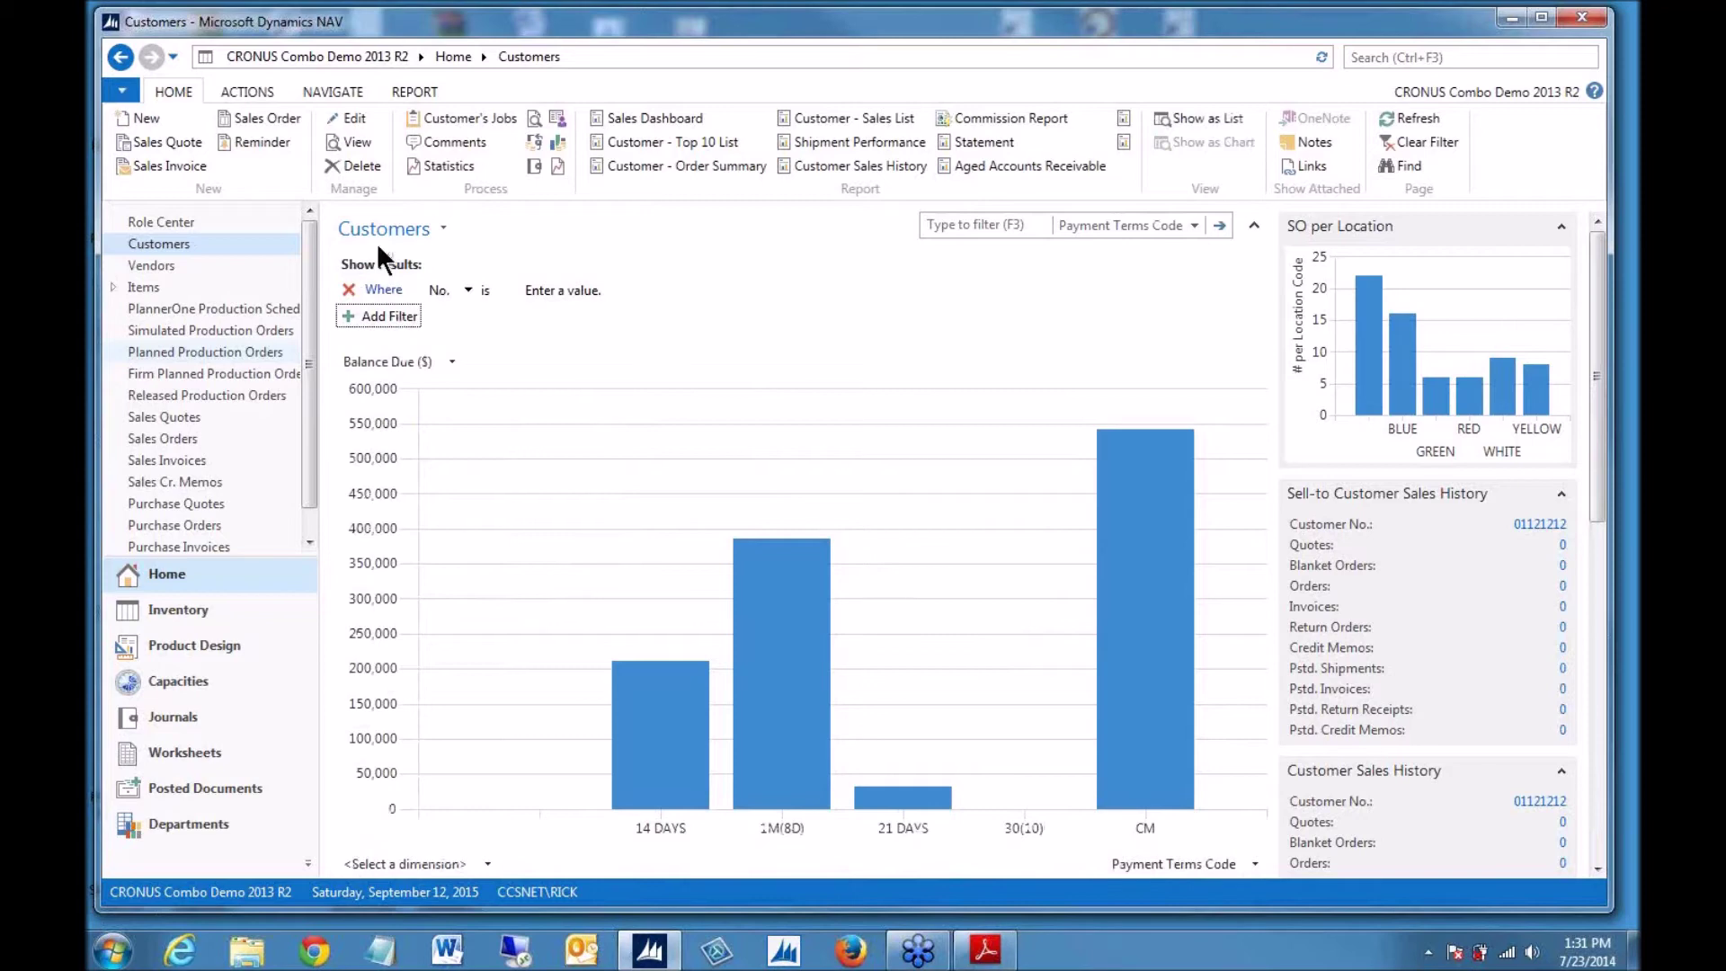
left_click(1179, 118)
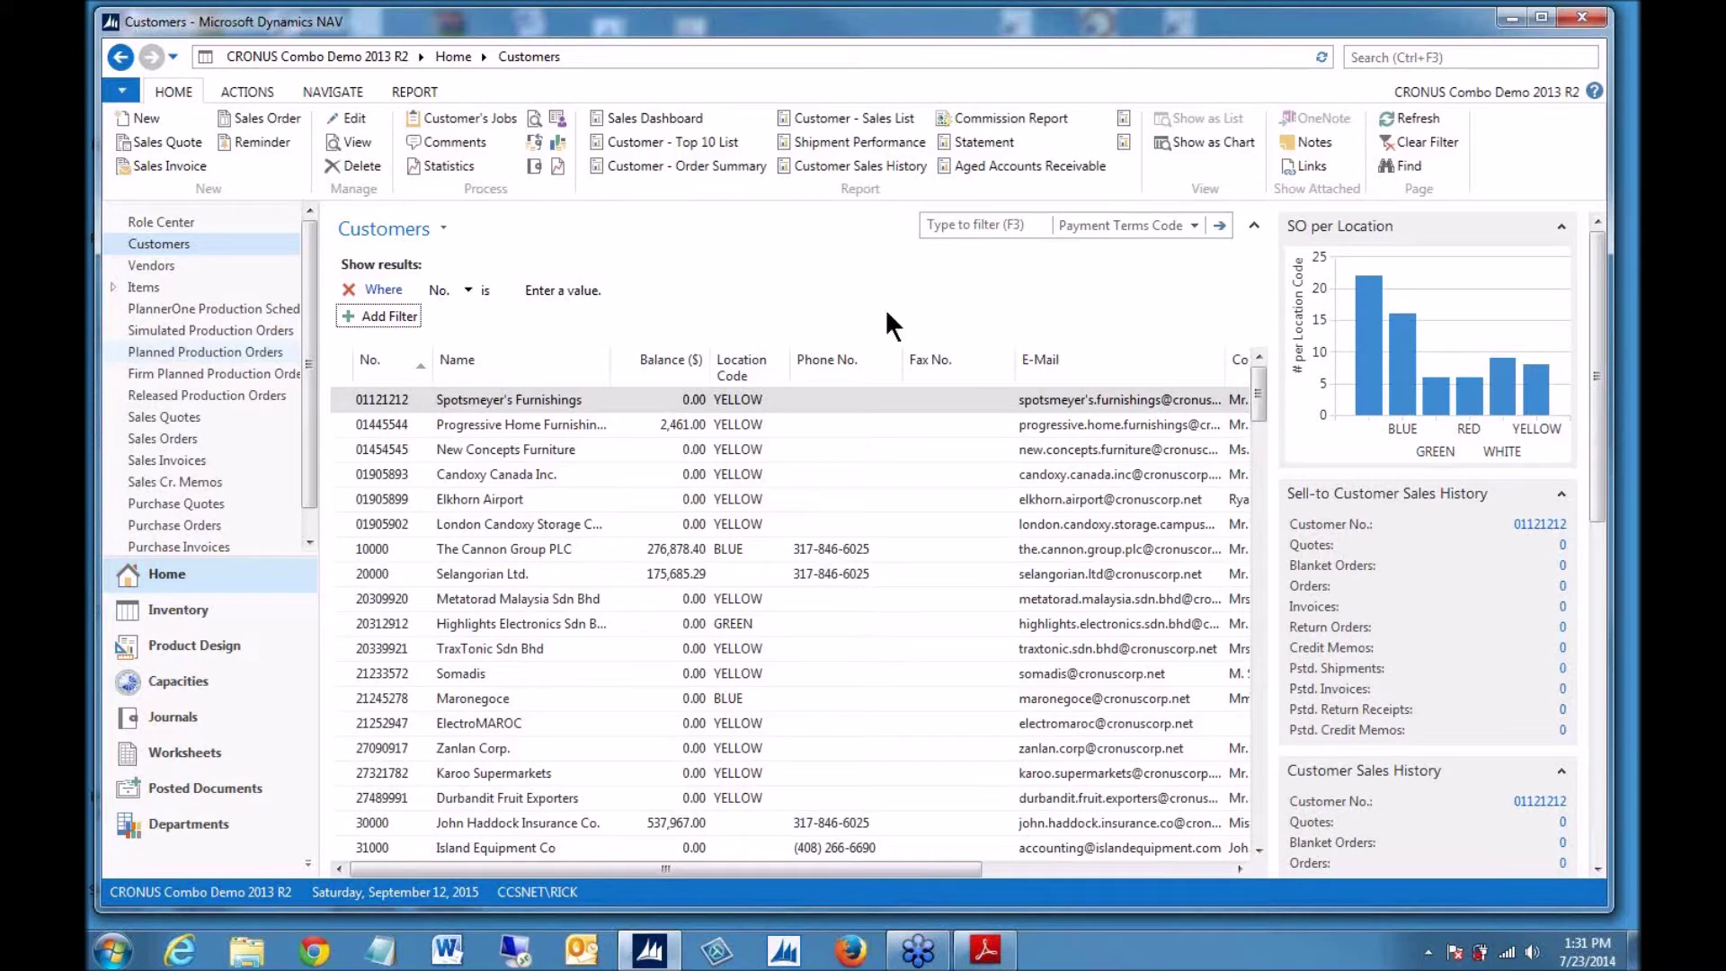
left_click(1200, 142)
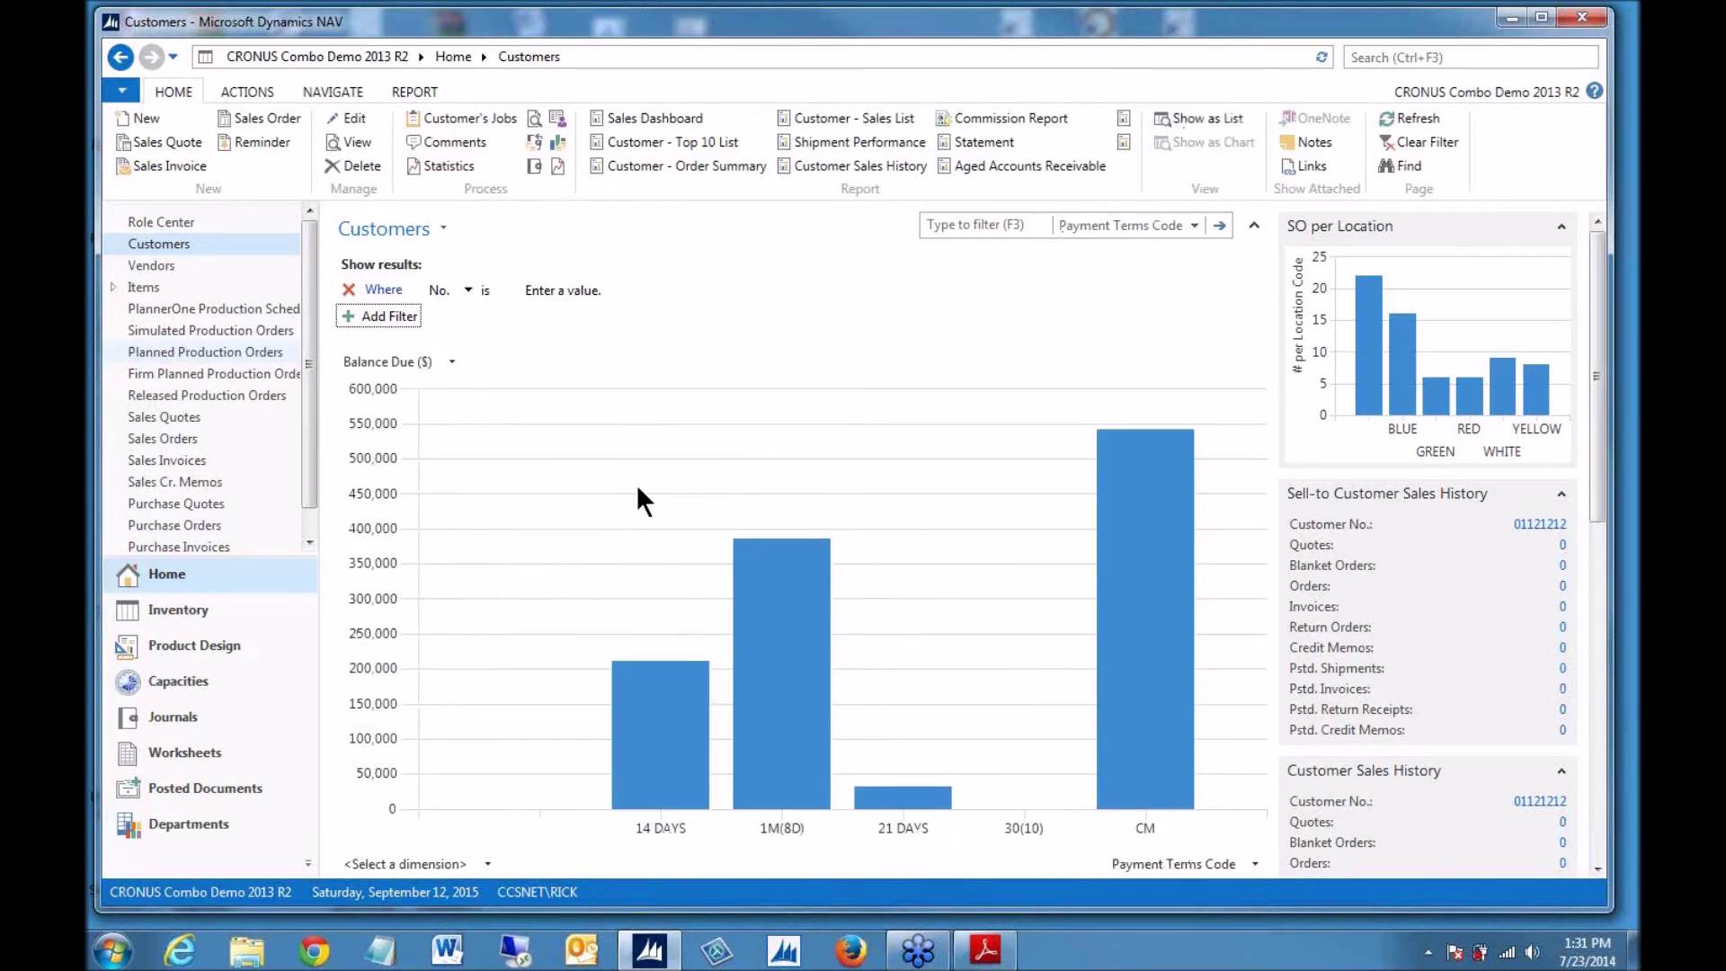
- Customize the Customers chart by changing the Balance Due (LCY) measure's graph type to Pie
right_click(628, 457)
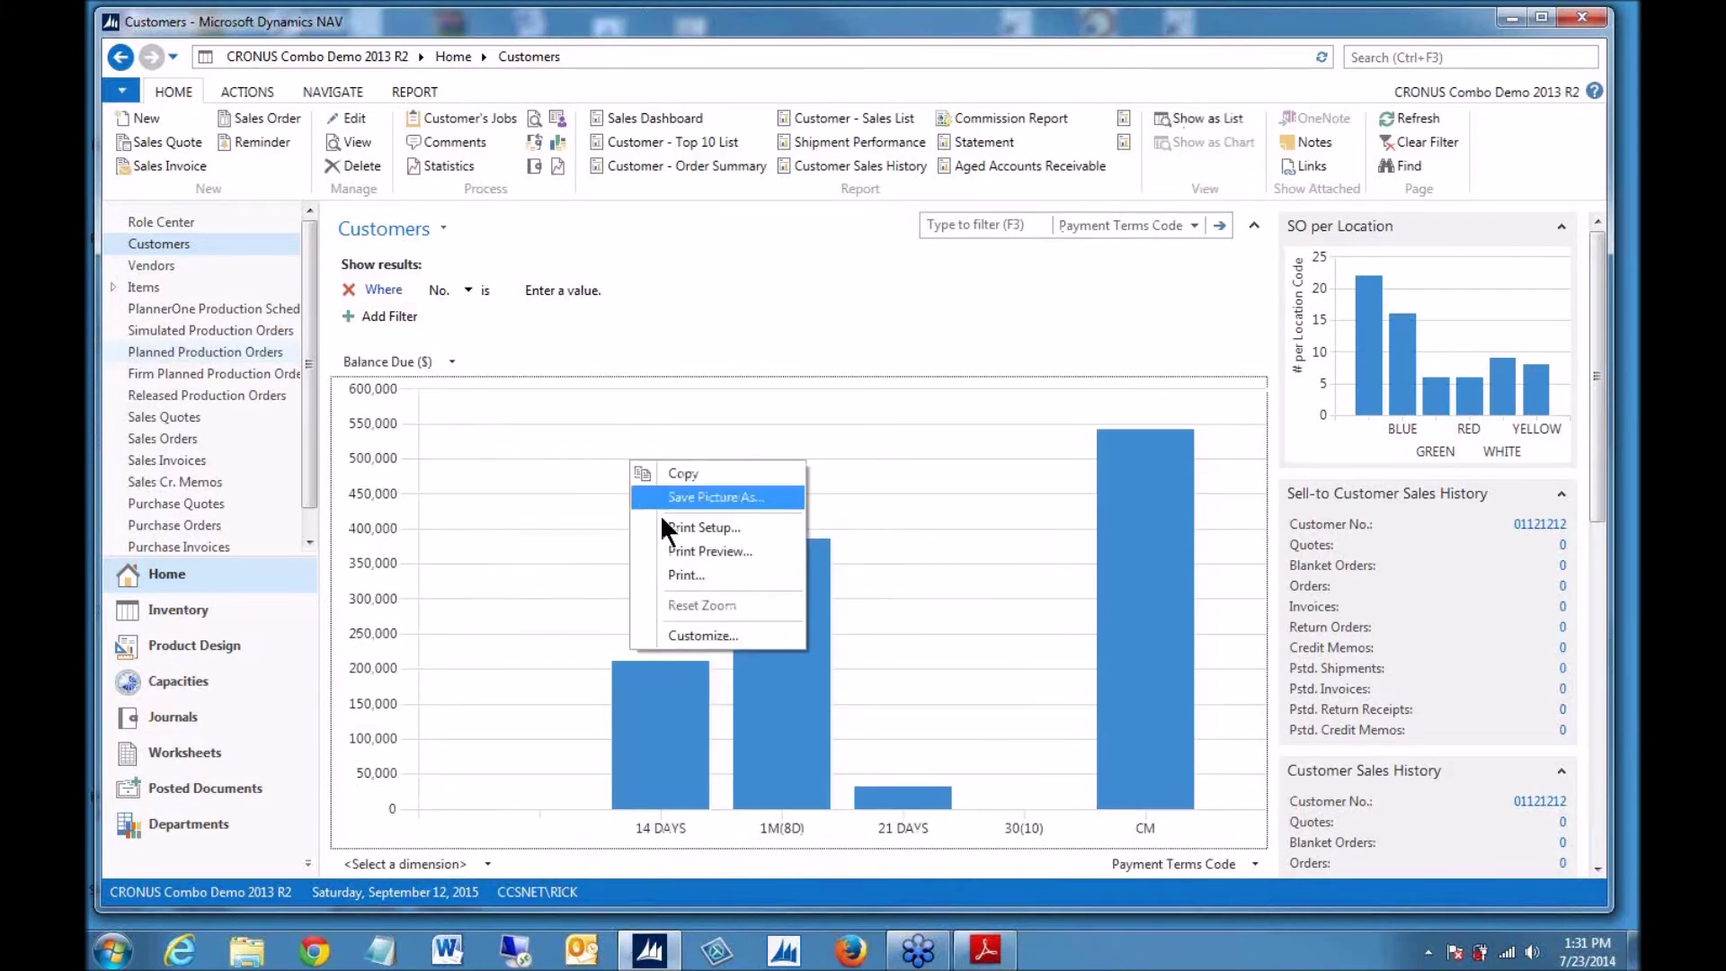
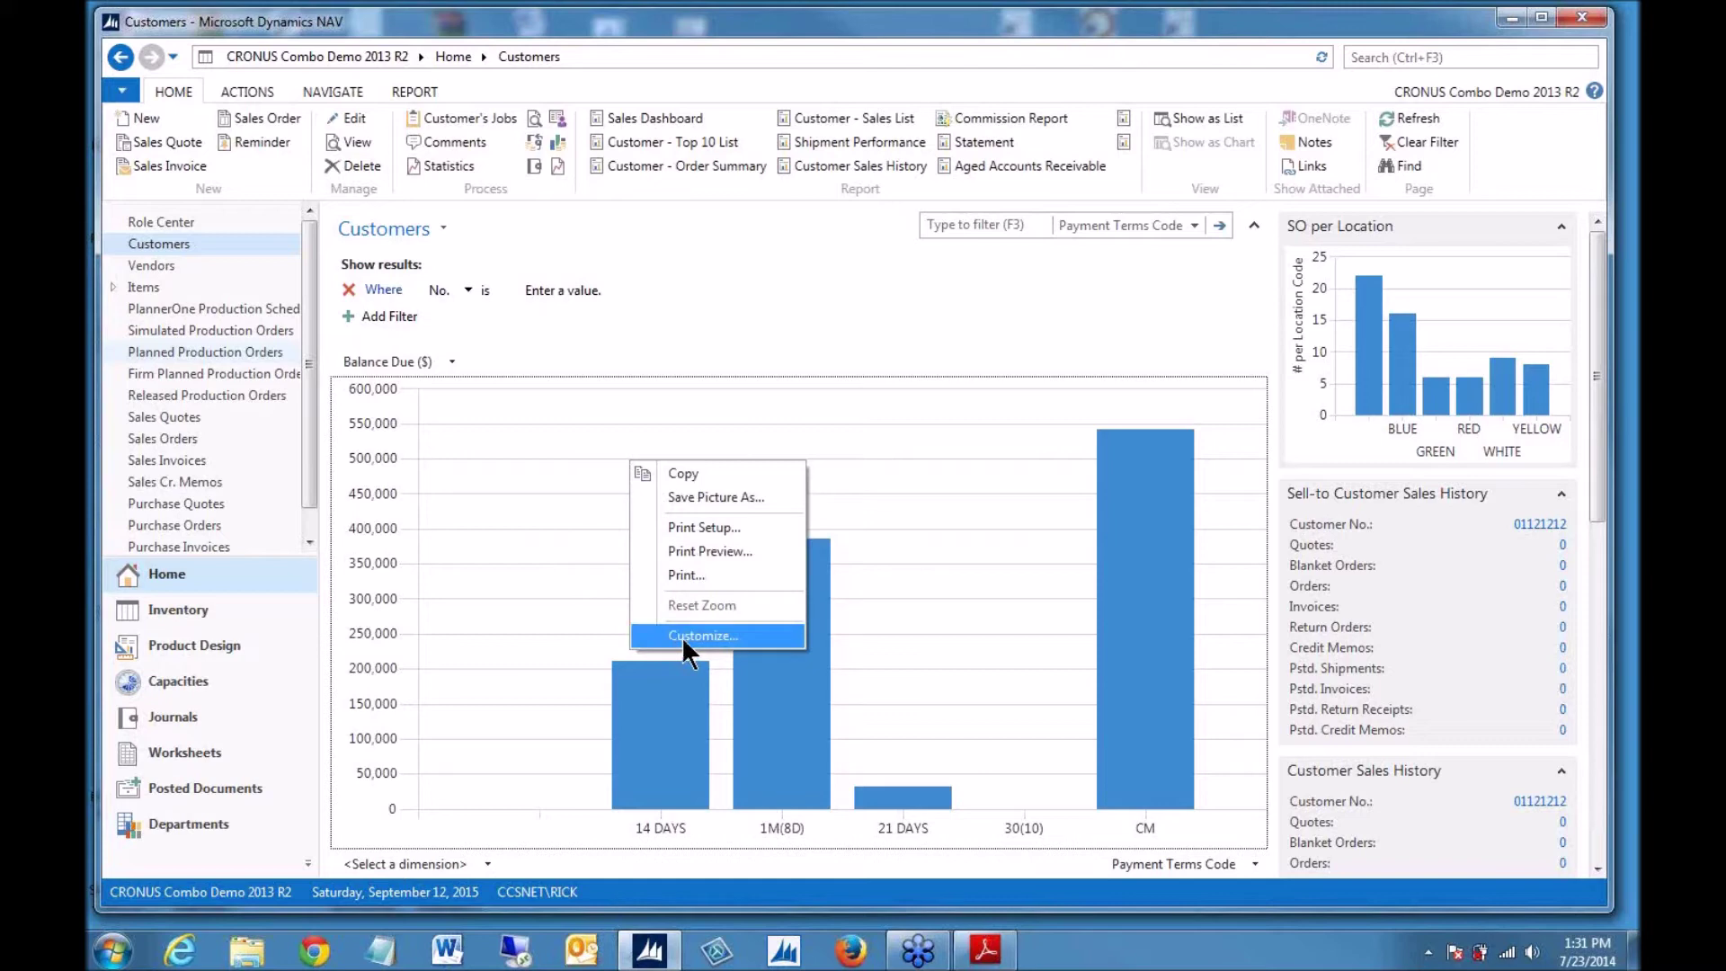
left_click(707, 637)
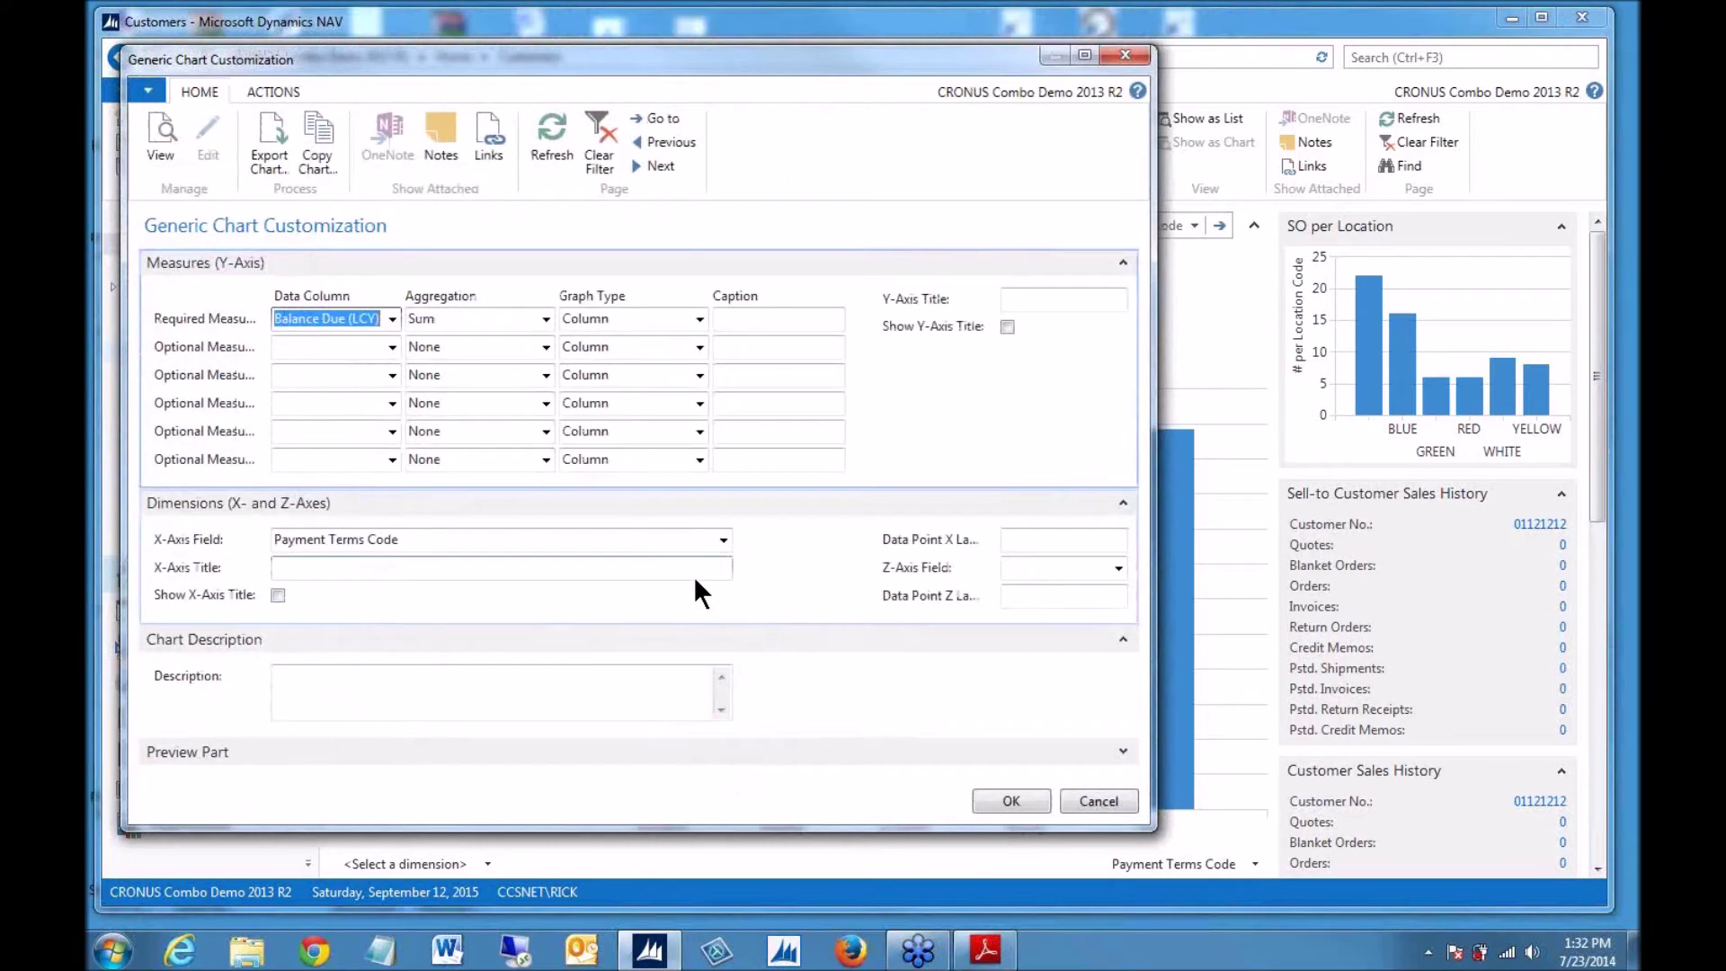
left_click_drag(703, 68, 856, 68)
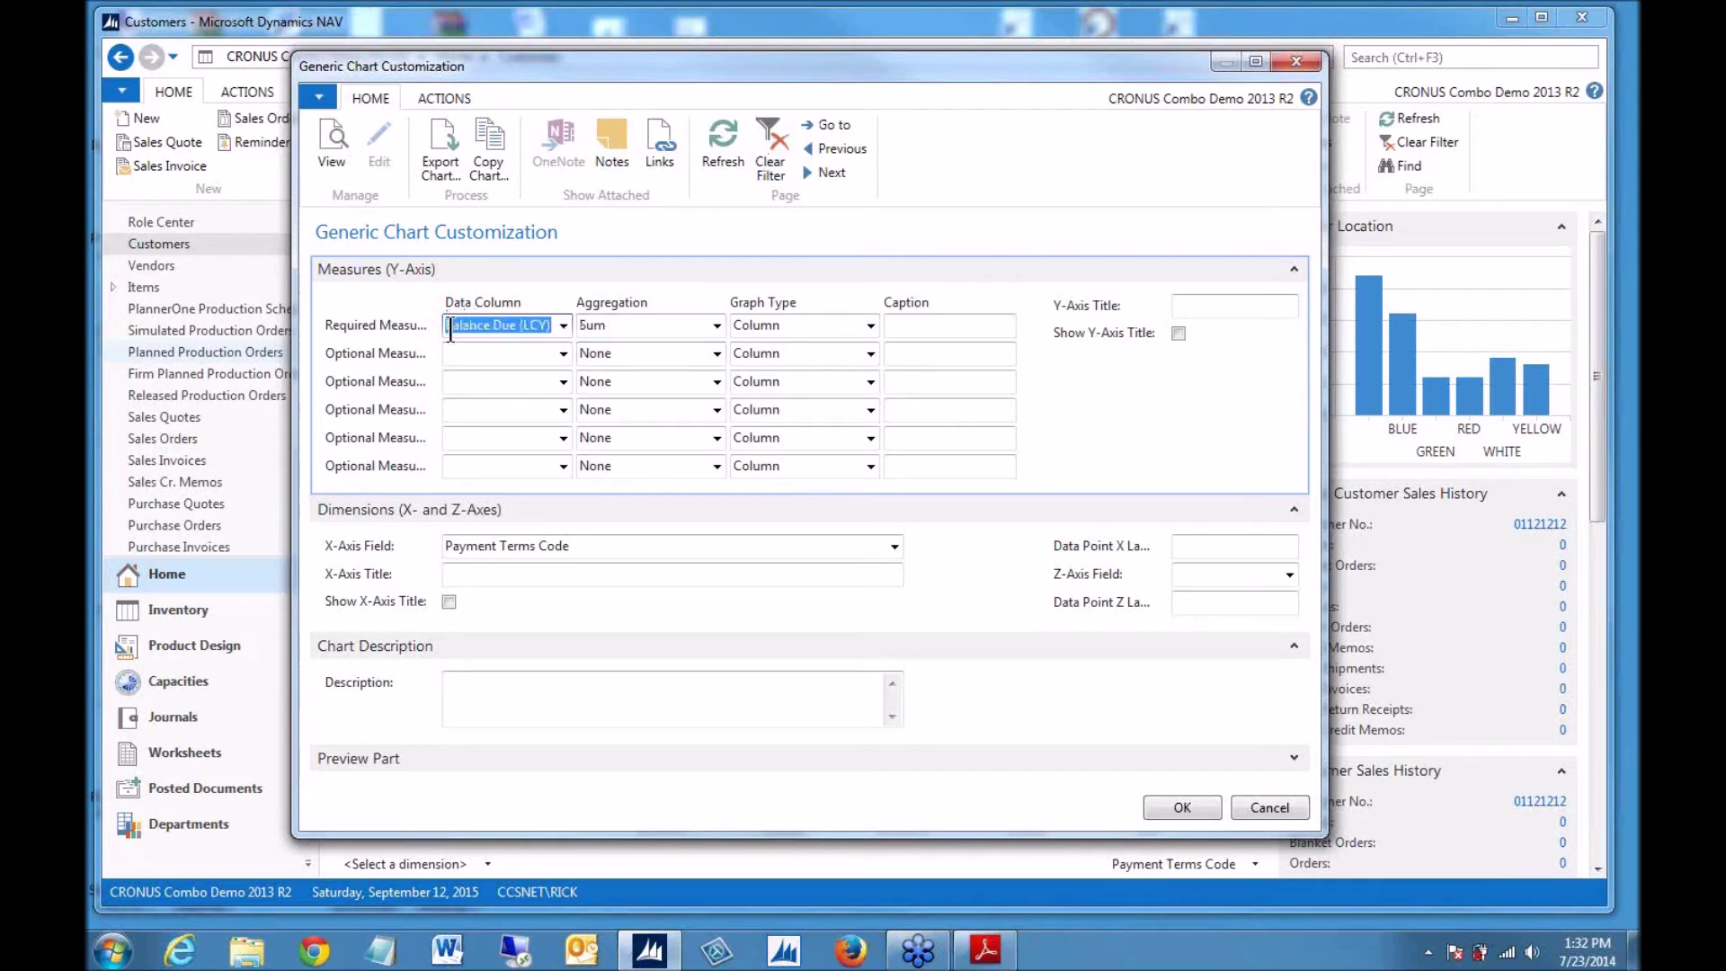
left_click_drag(543, 67, 764, 73)
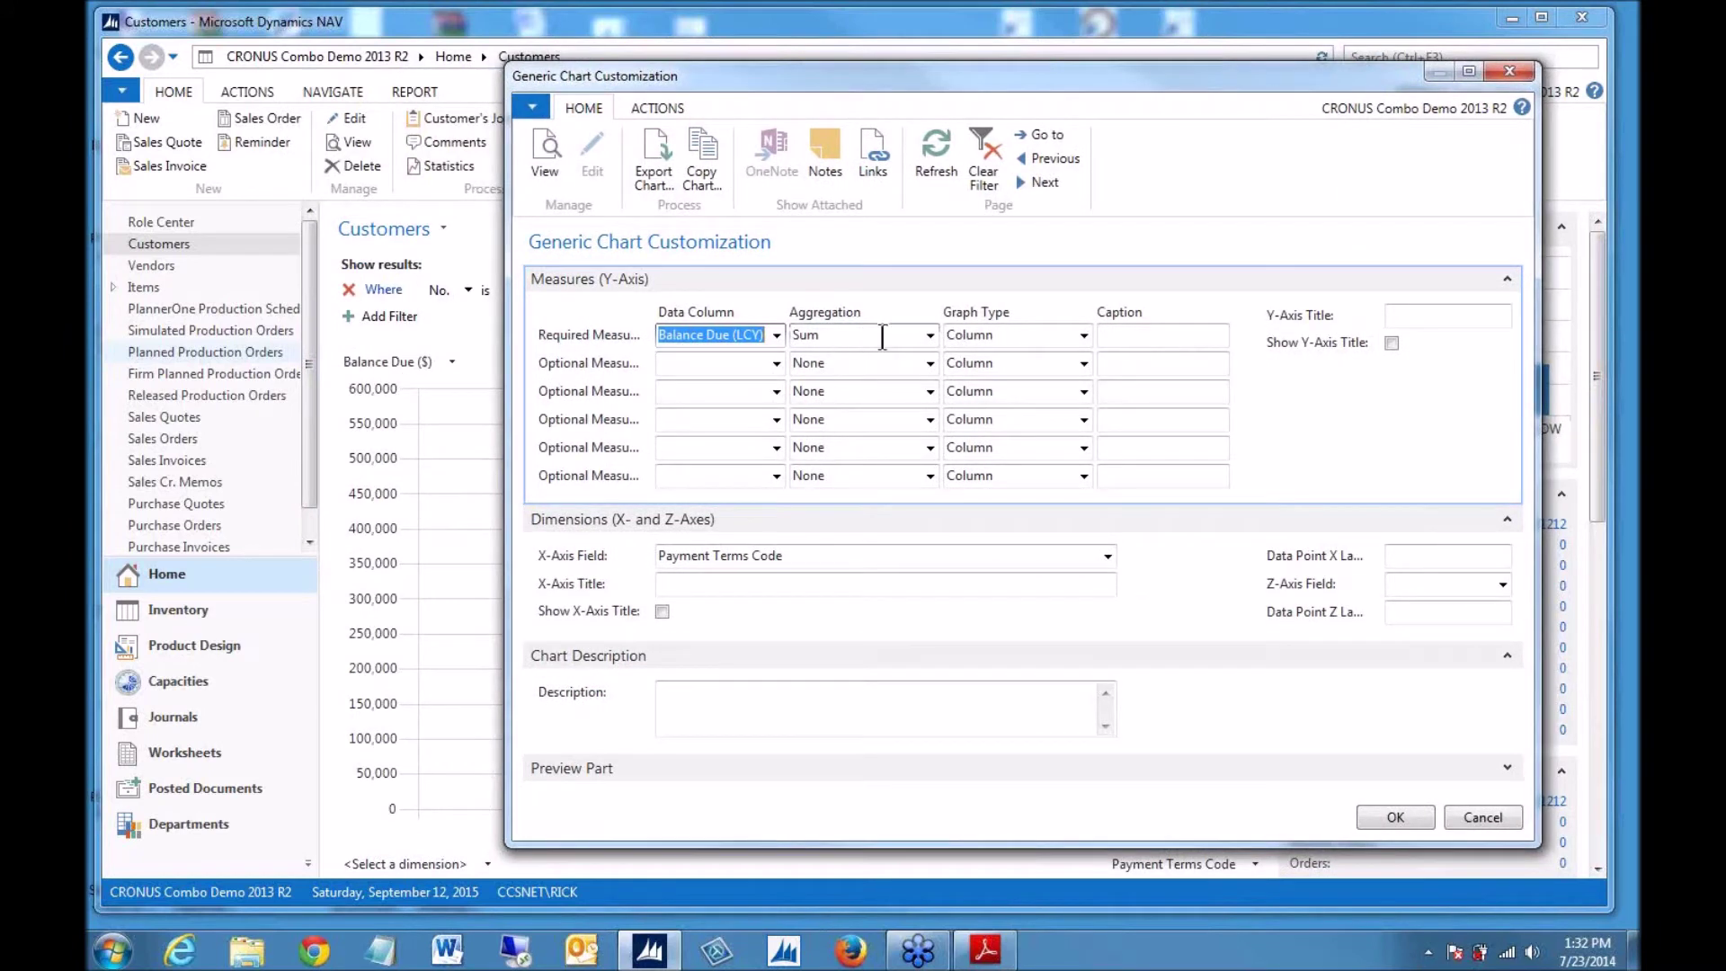
left_click(1041, 335)
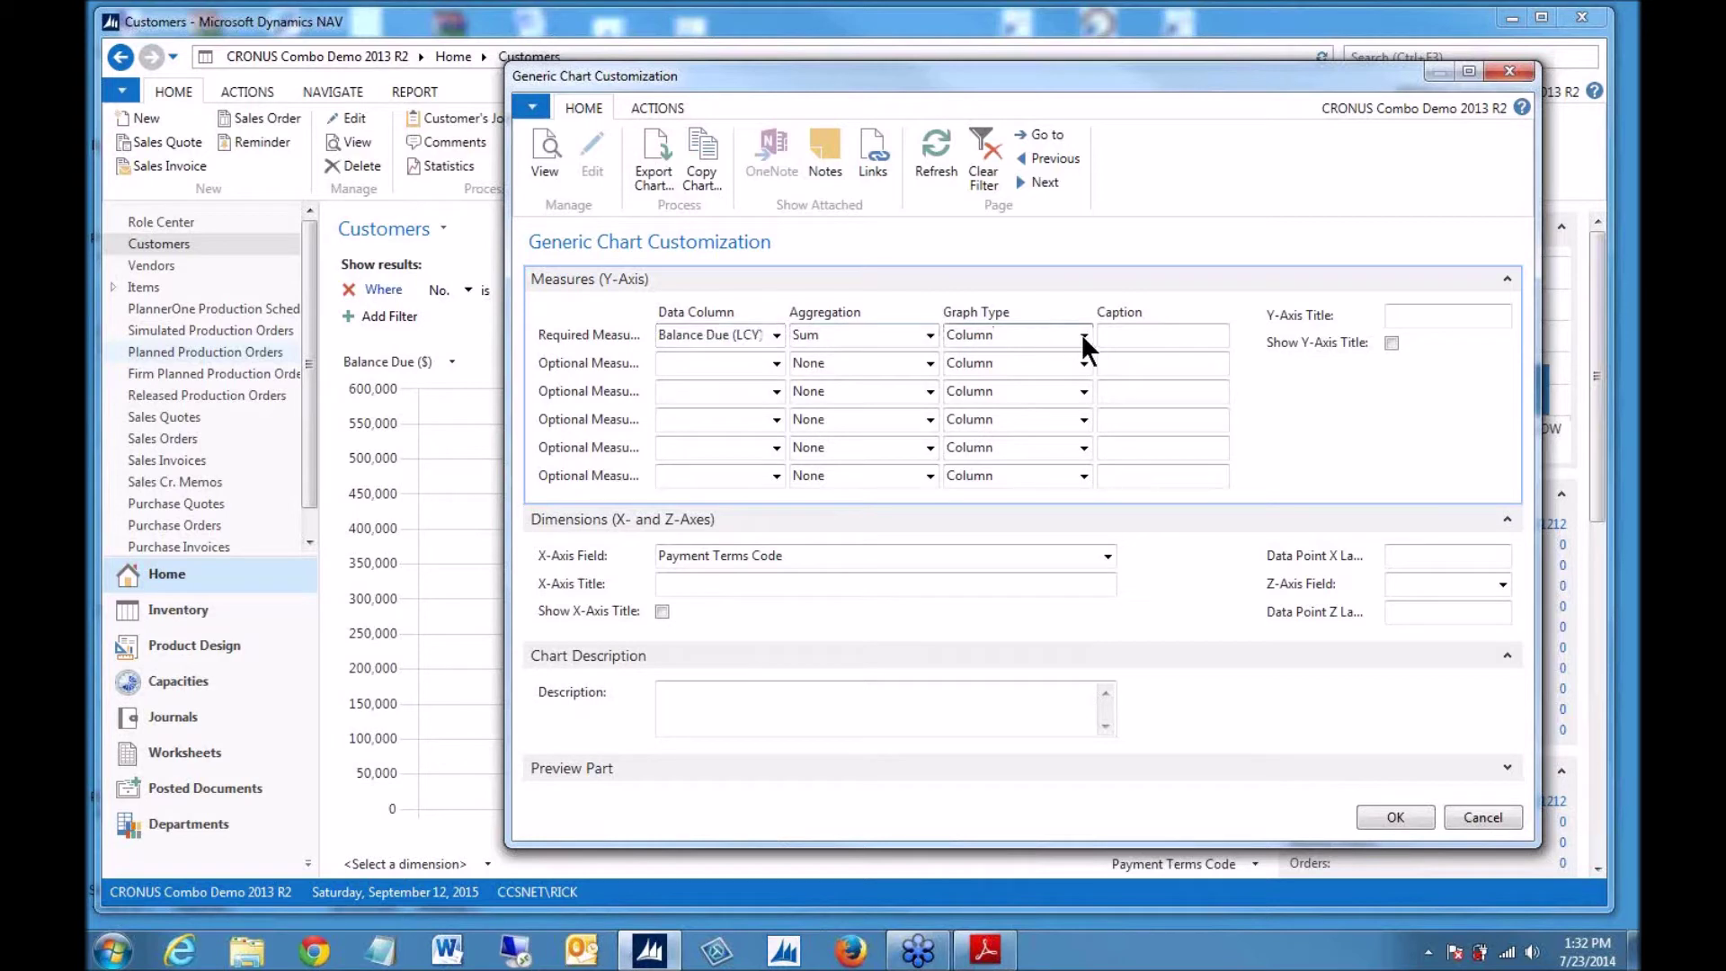
left_click(1082, 334)
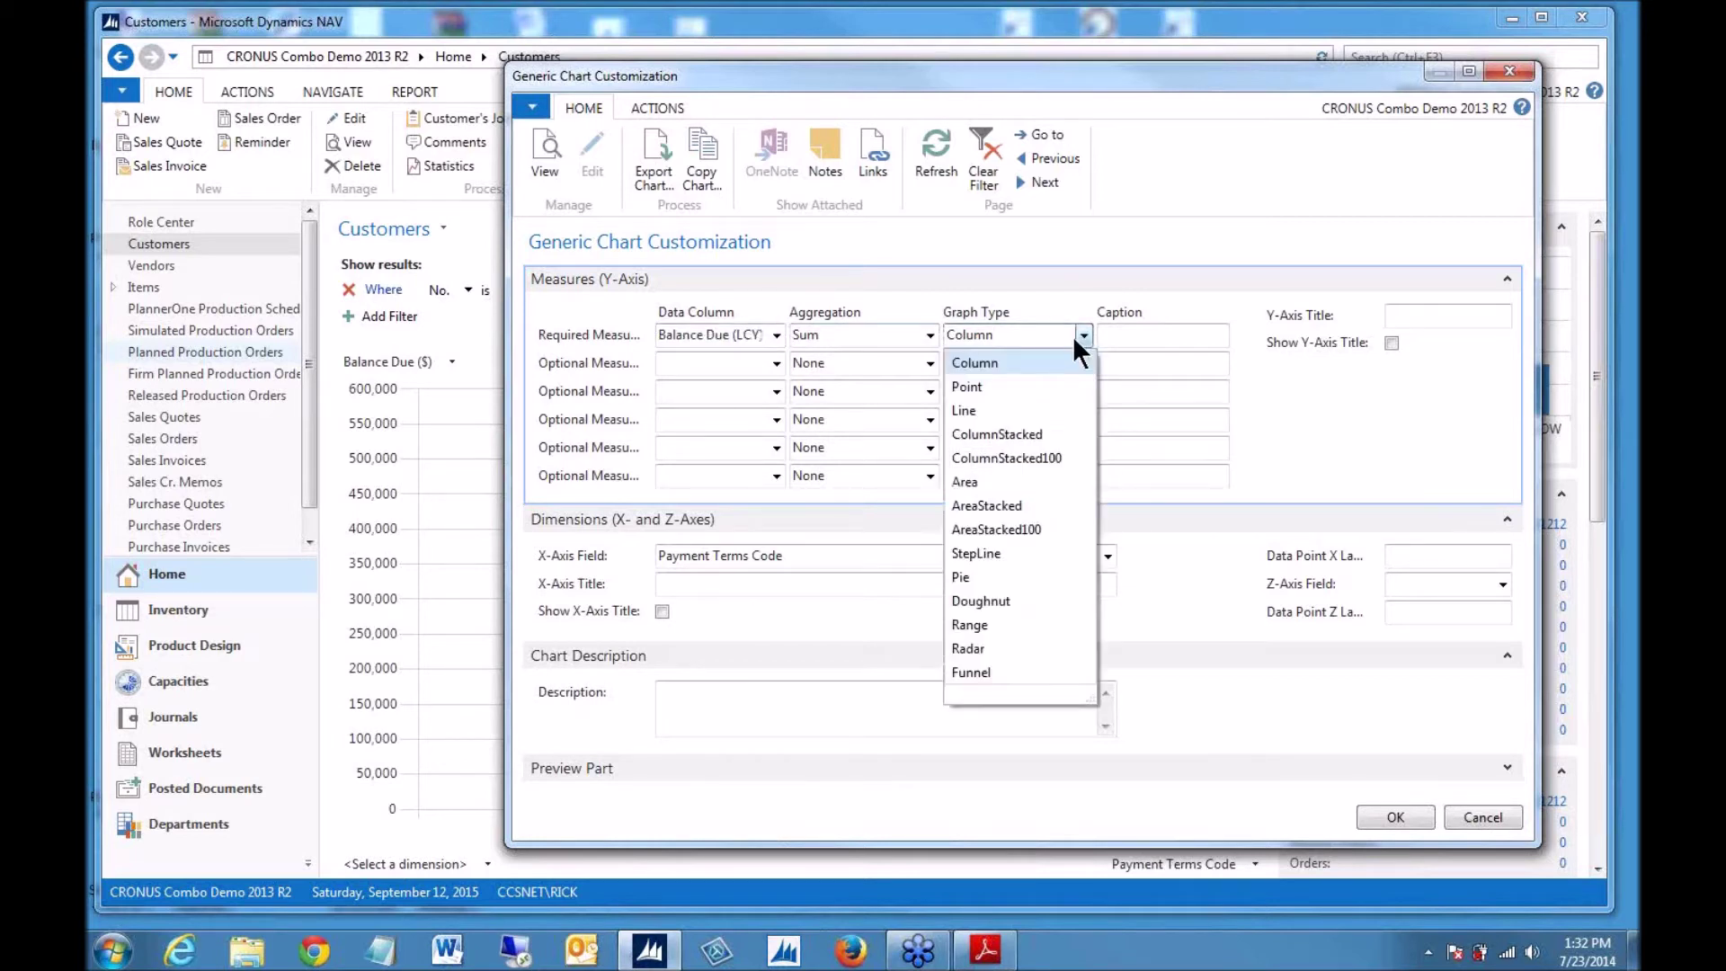
left_click(972, 575)
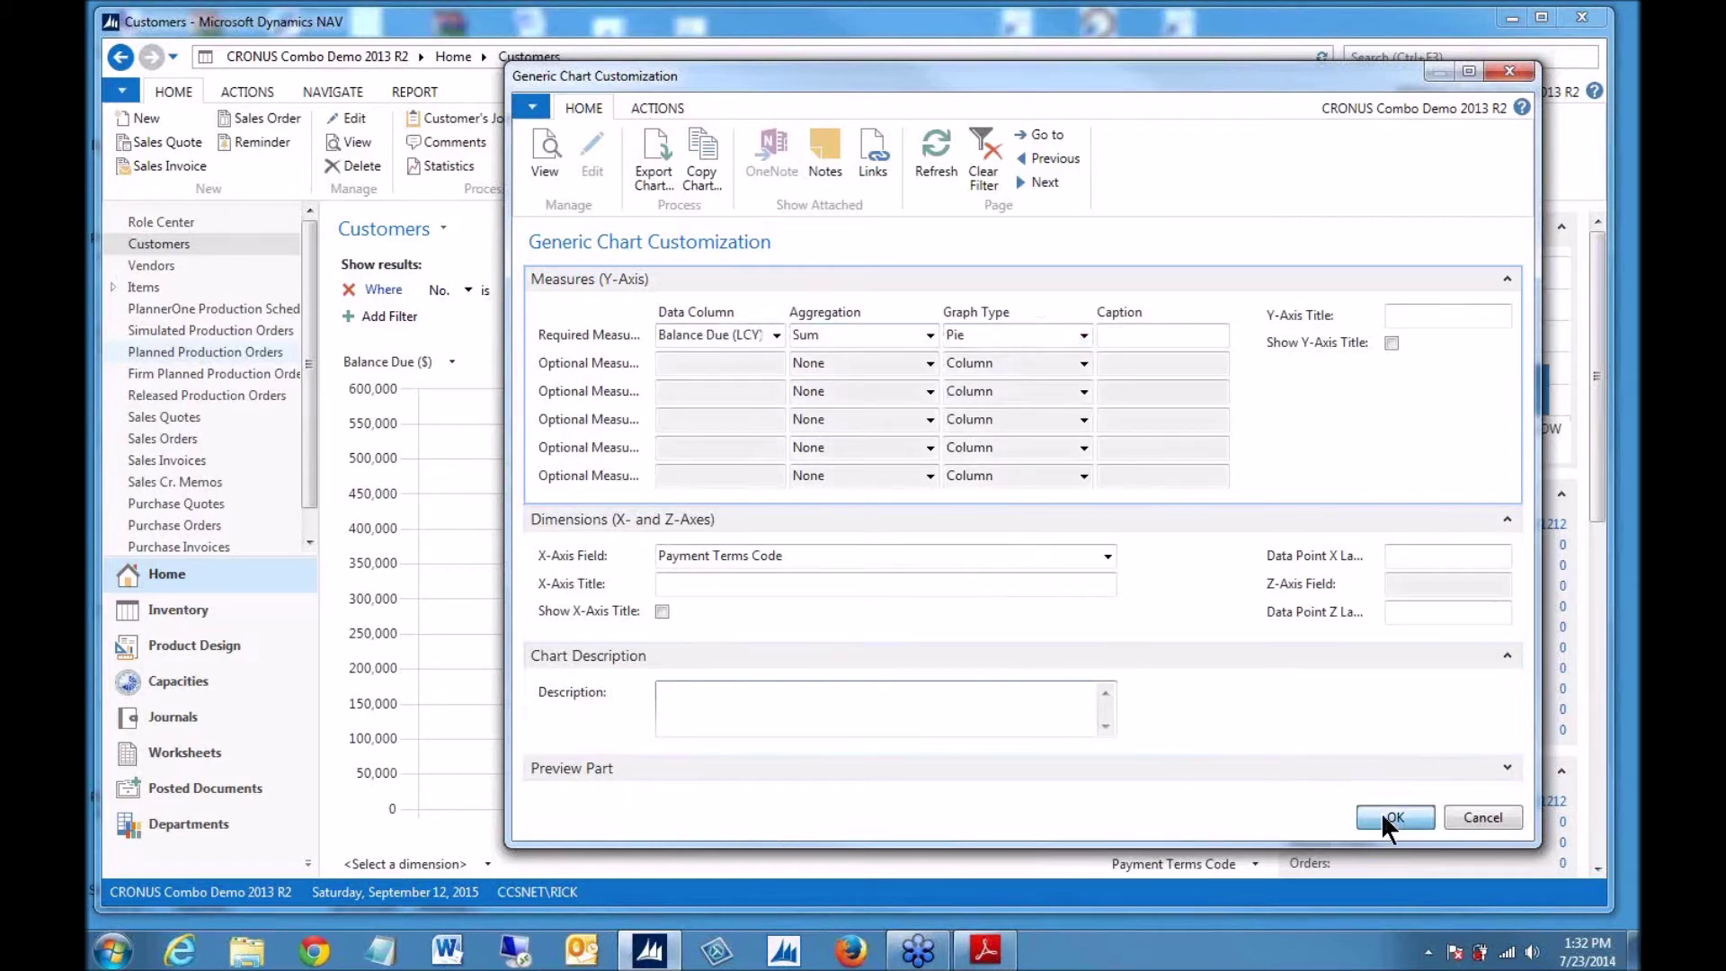
left_click(1389, 816)
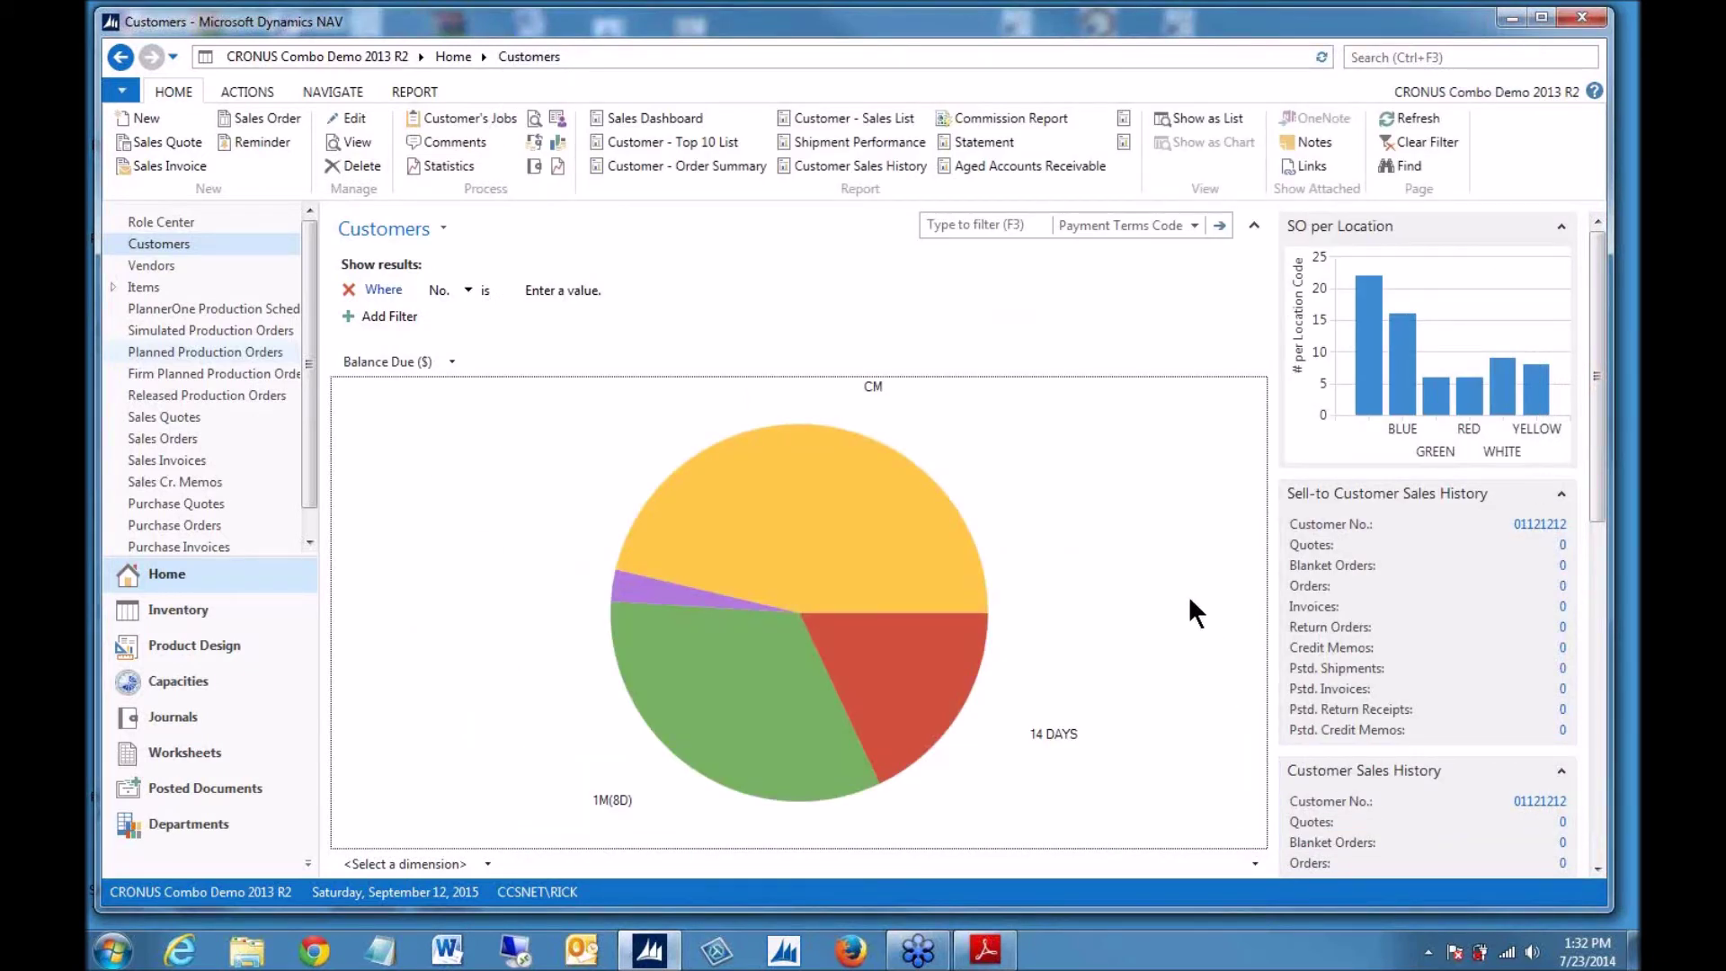
- Remove the empty No. filter line and turn off the advanced filter on the Customers page
mouse_move(846, 404)
left_click(348, 285)
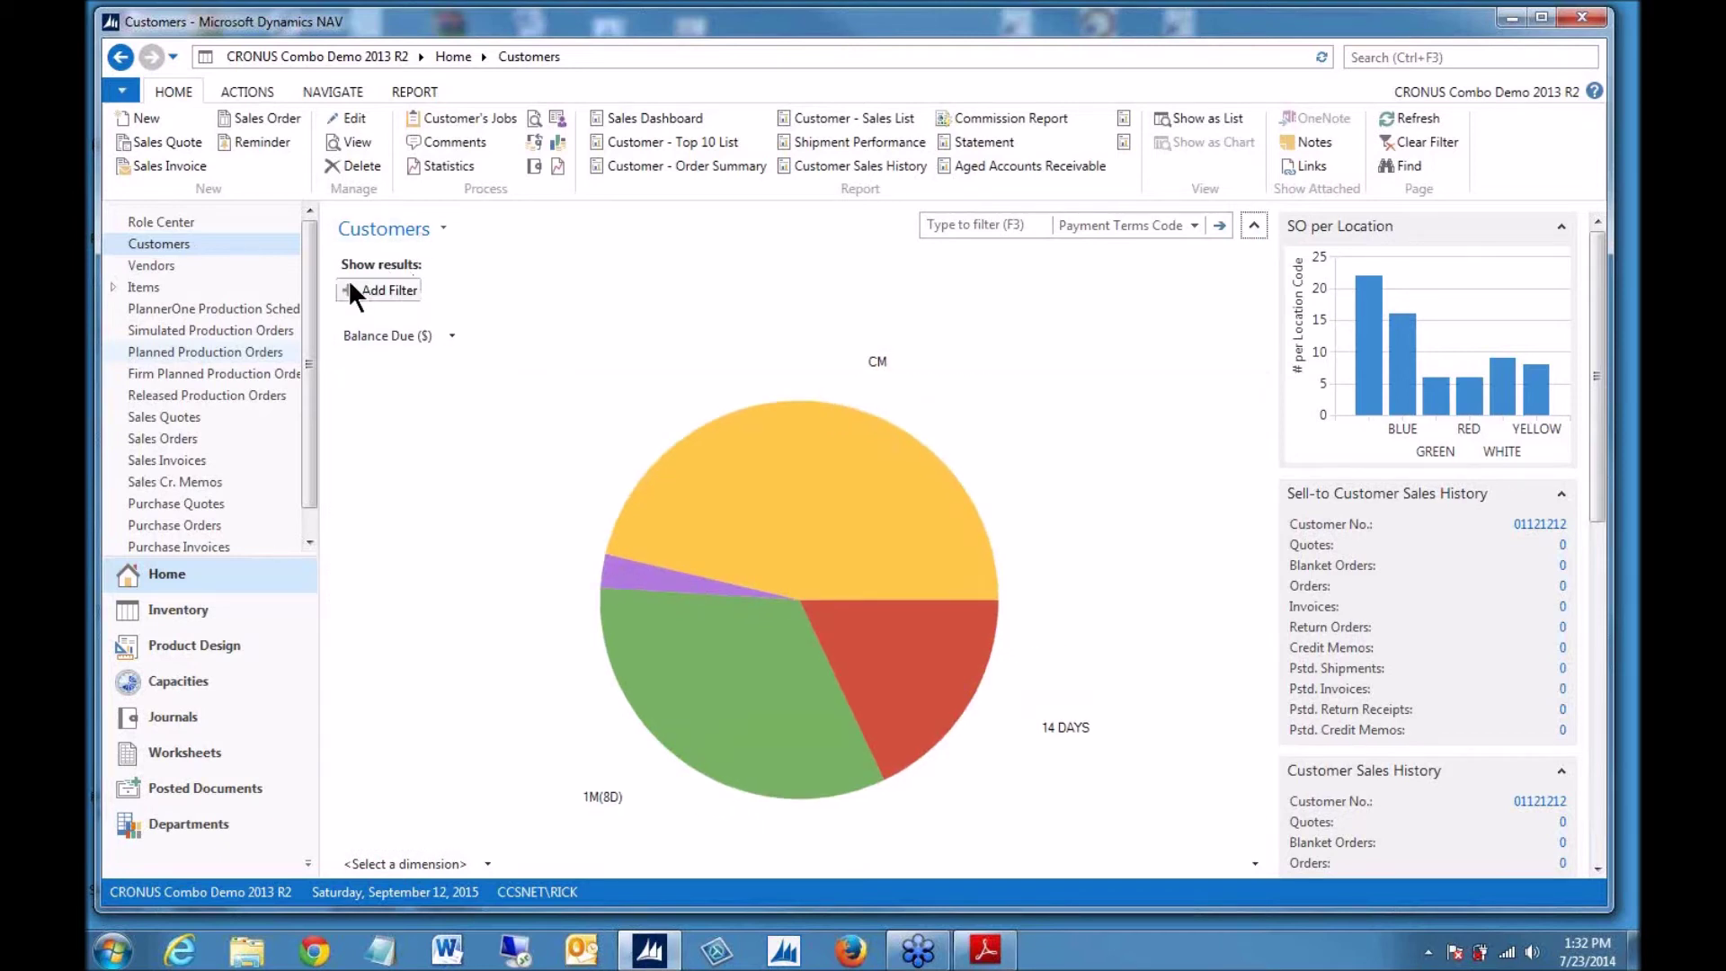
left_click(439, 227)
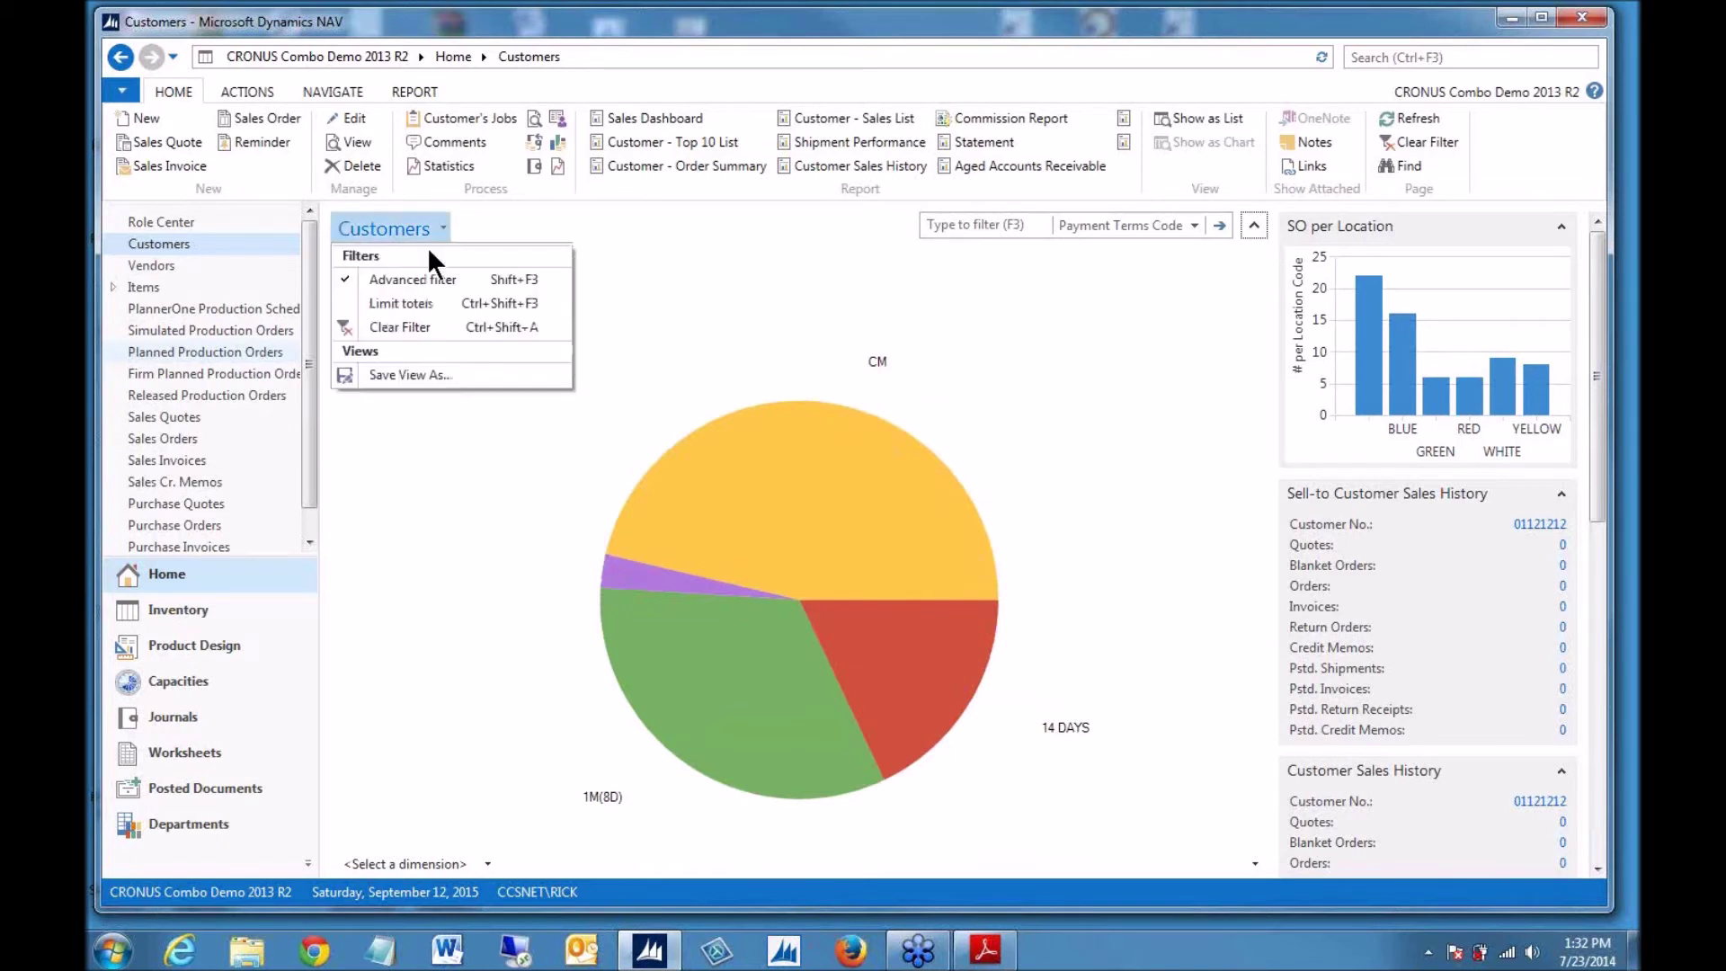
left_click(395, 278)
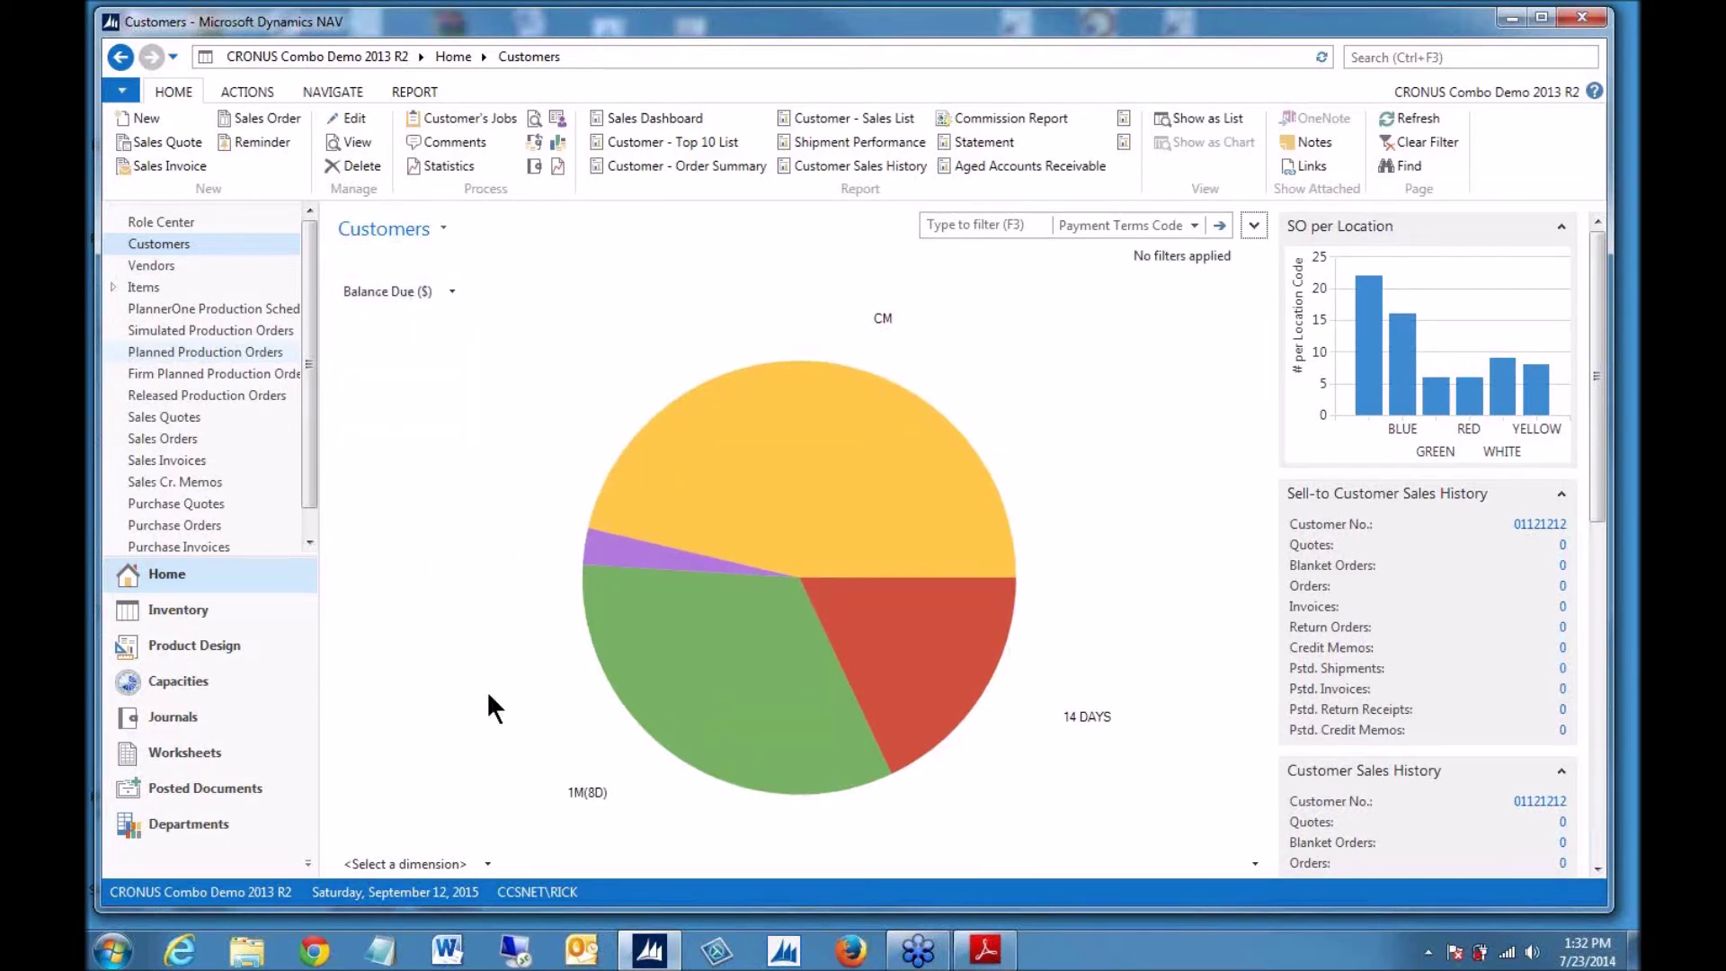
- Customize the Customers chart by changing the Balance Due (LCY) measure's graph type to Line
mouse_move(642, 657)
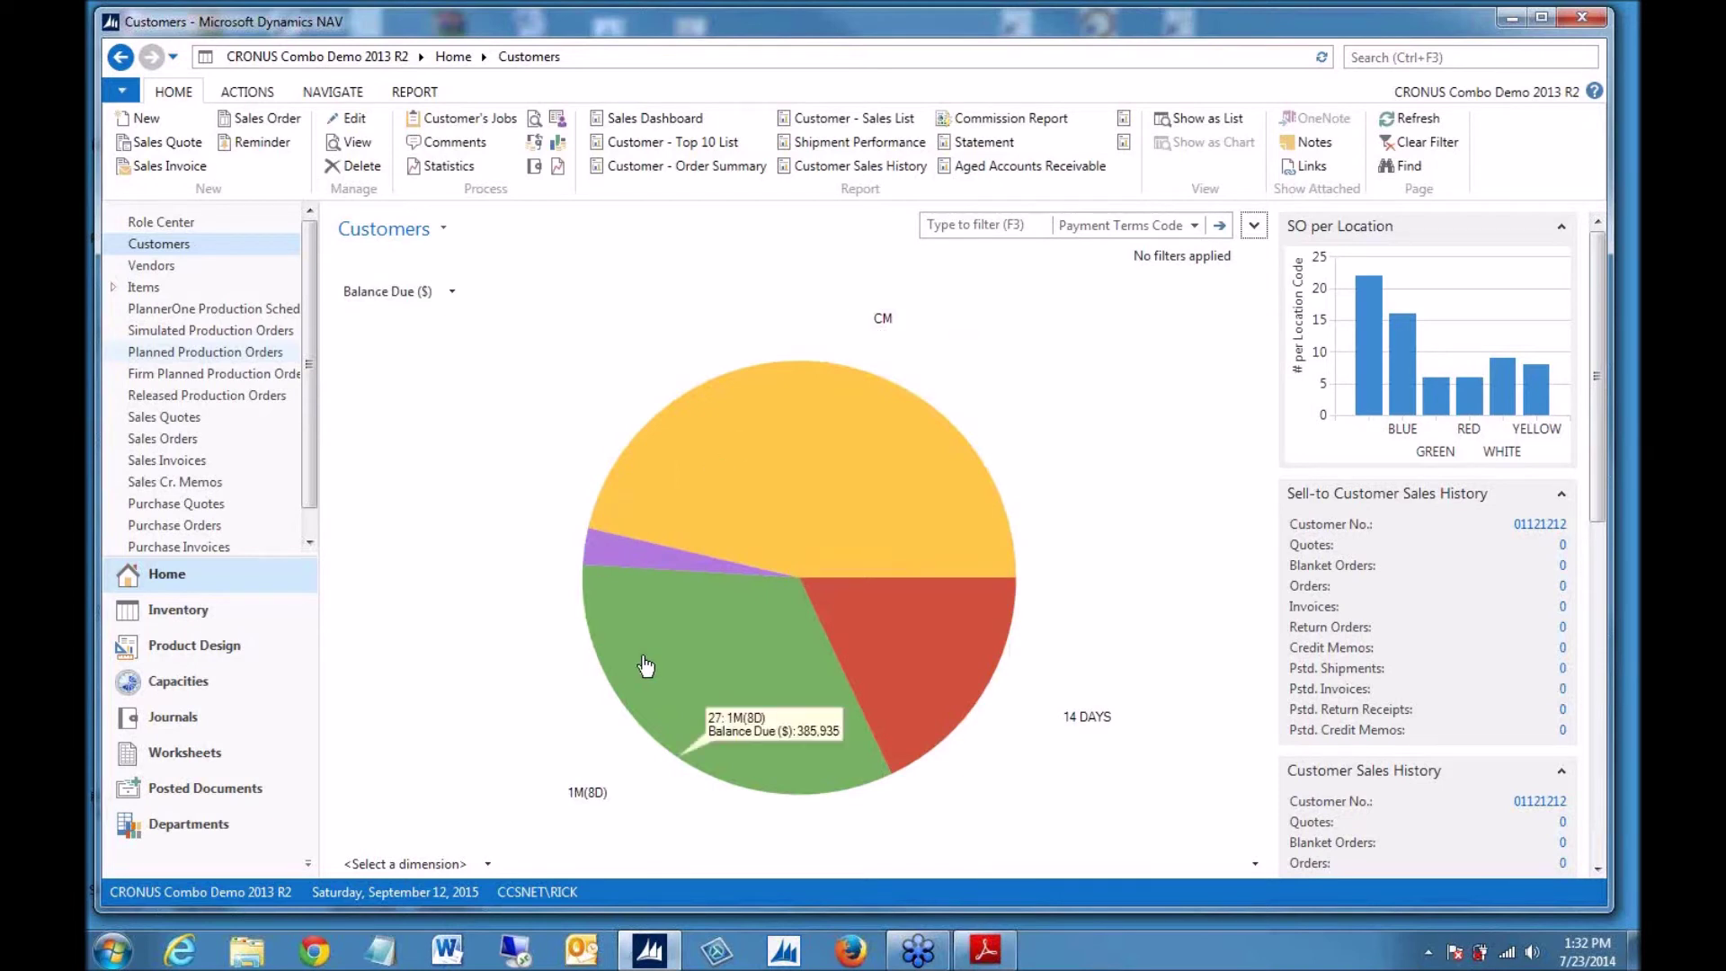
mouse_move(773, 502)
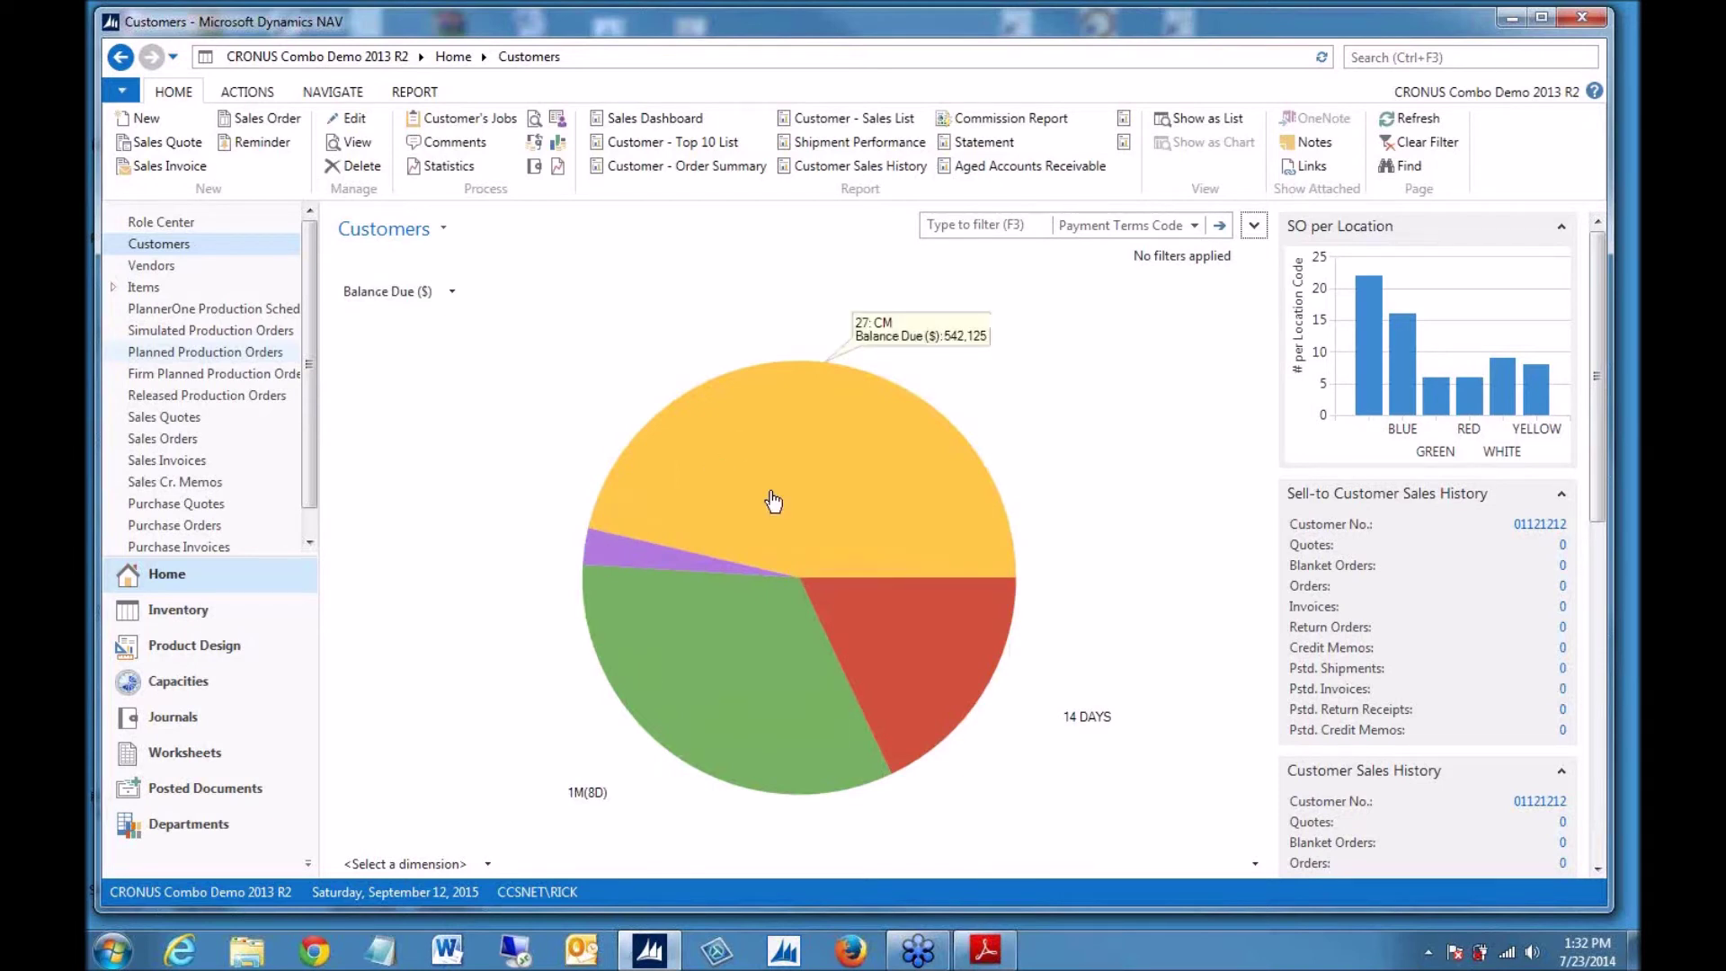
mouse_move(882, 703)
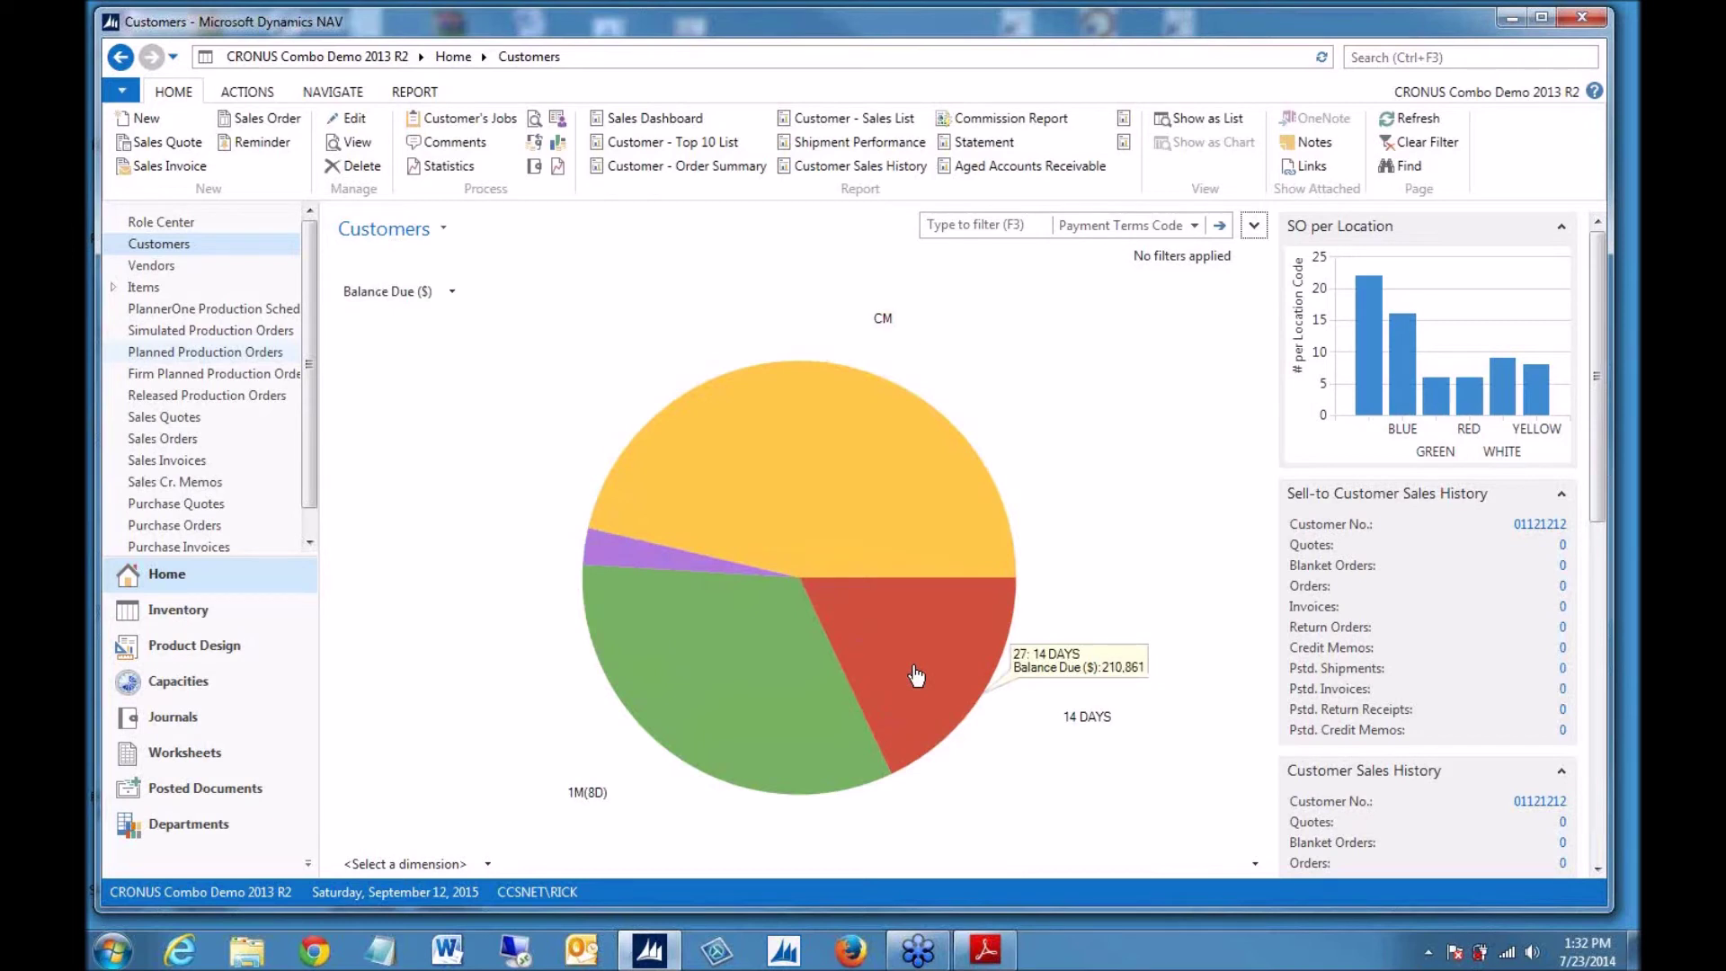
right_click(494, 377)
left_click(573, 559)
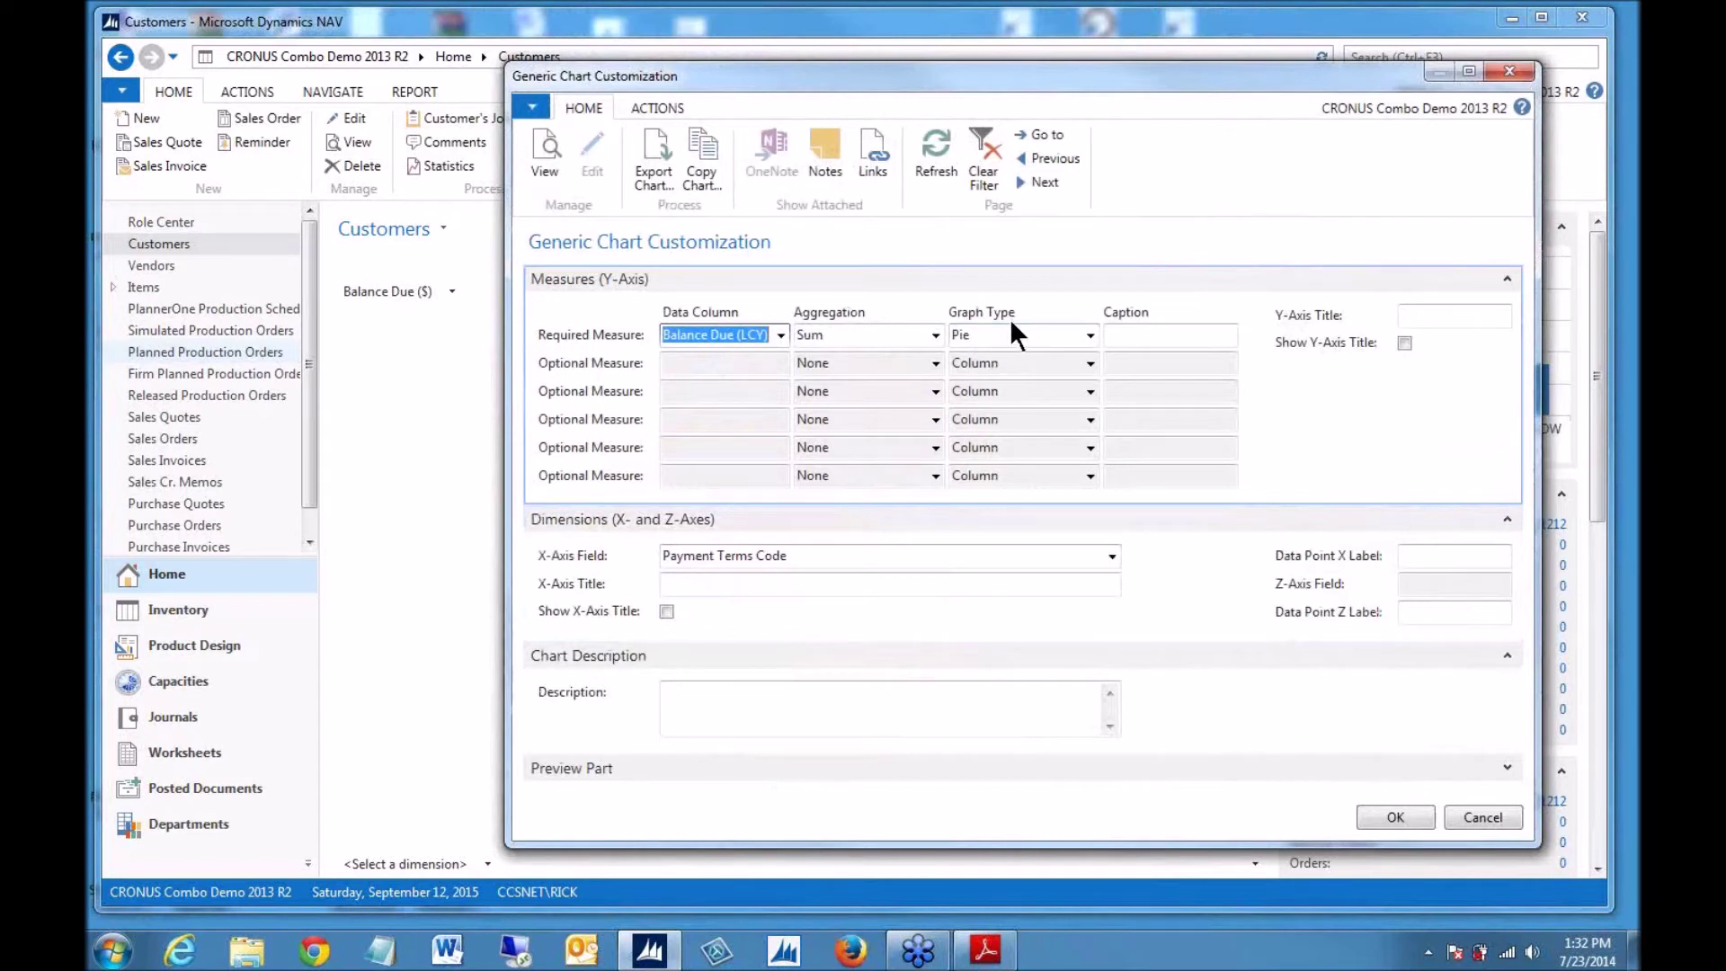
left_click(1088, 334)
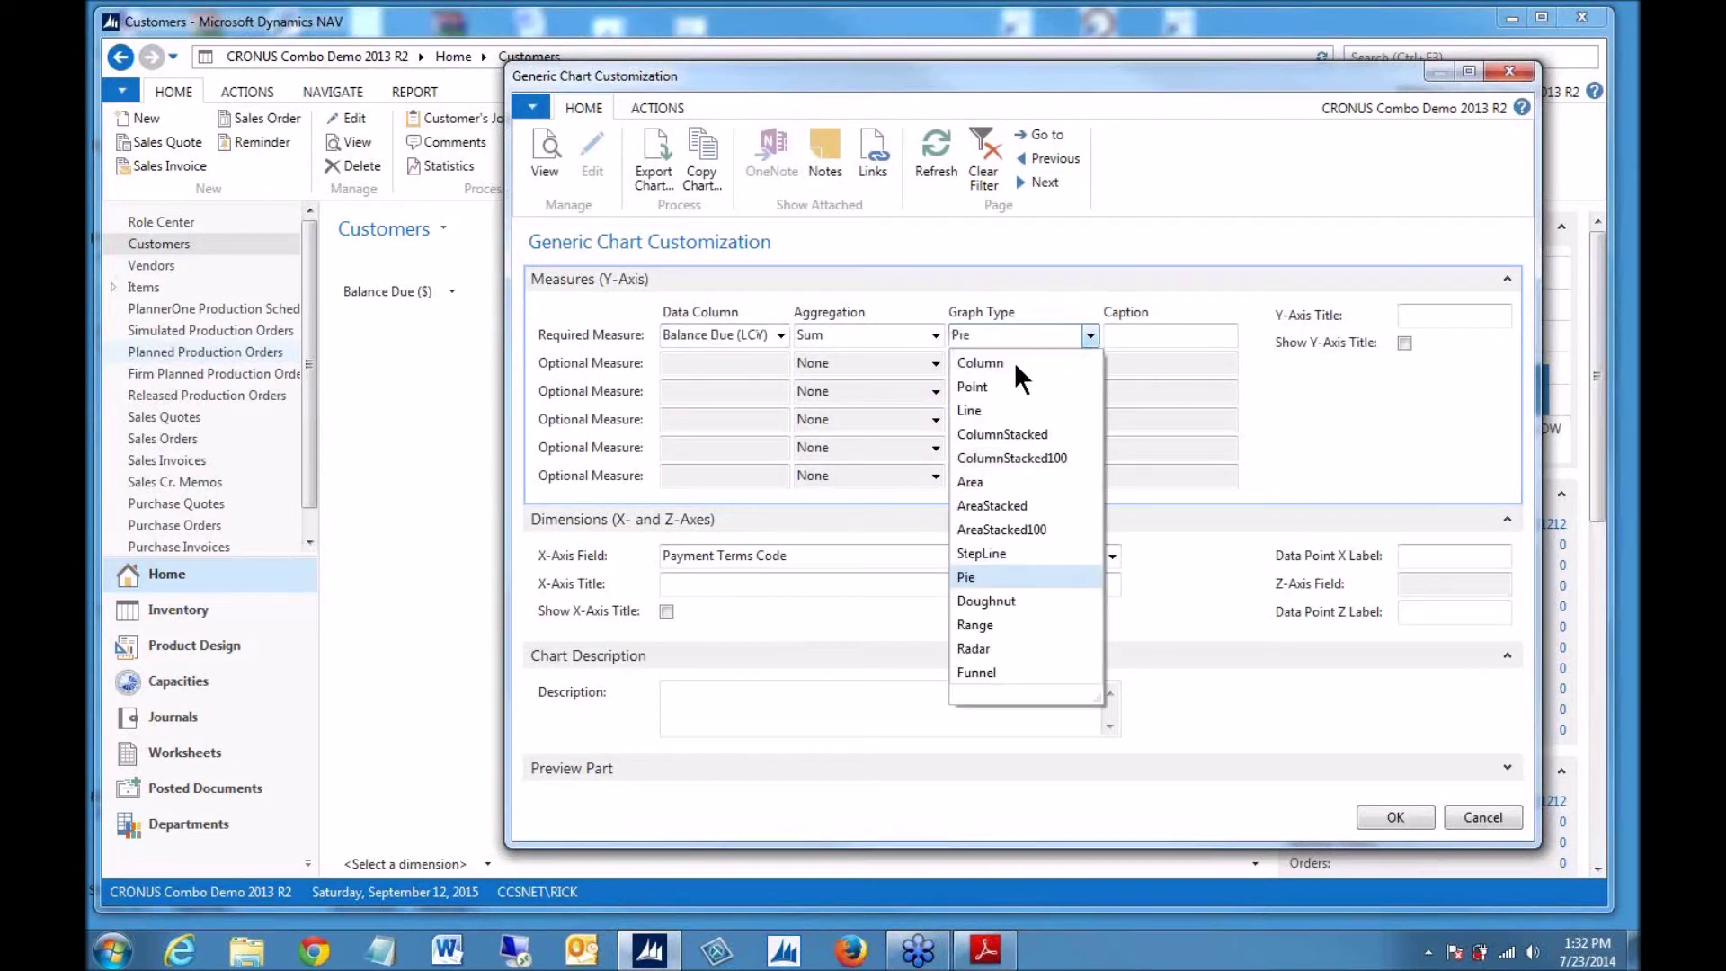
left_click(973, 409)
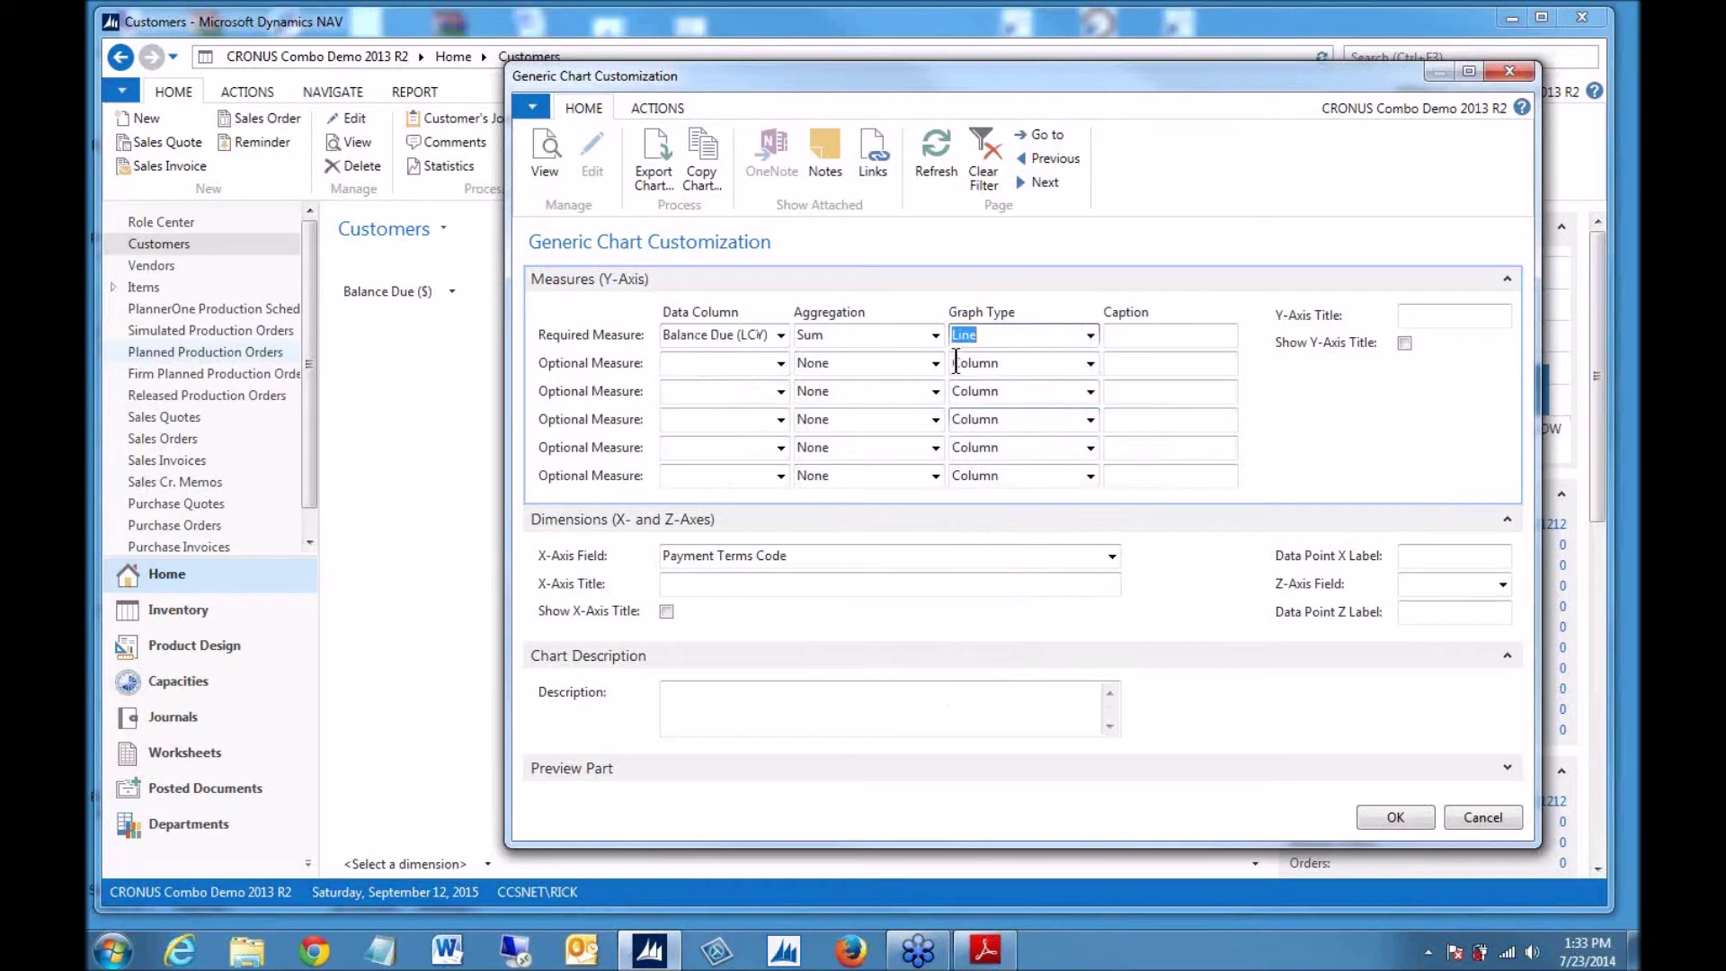
left_click(1388, 821)
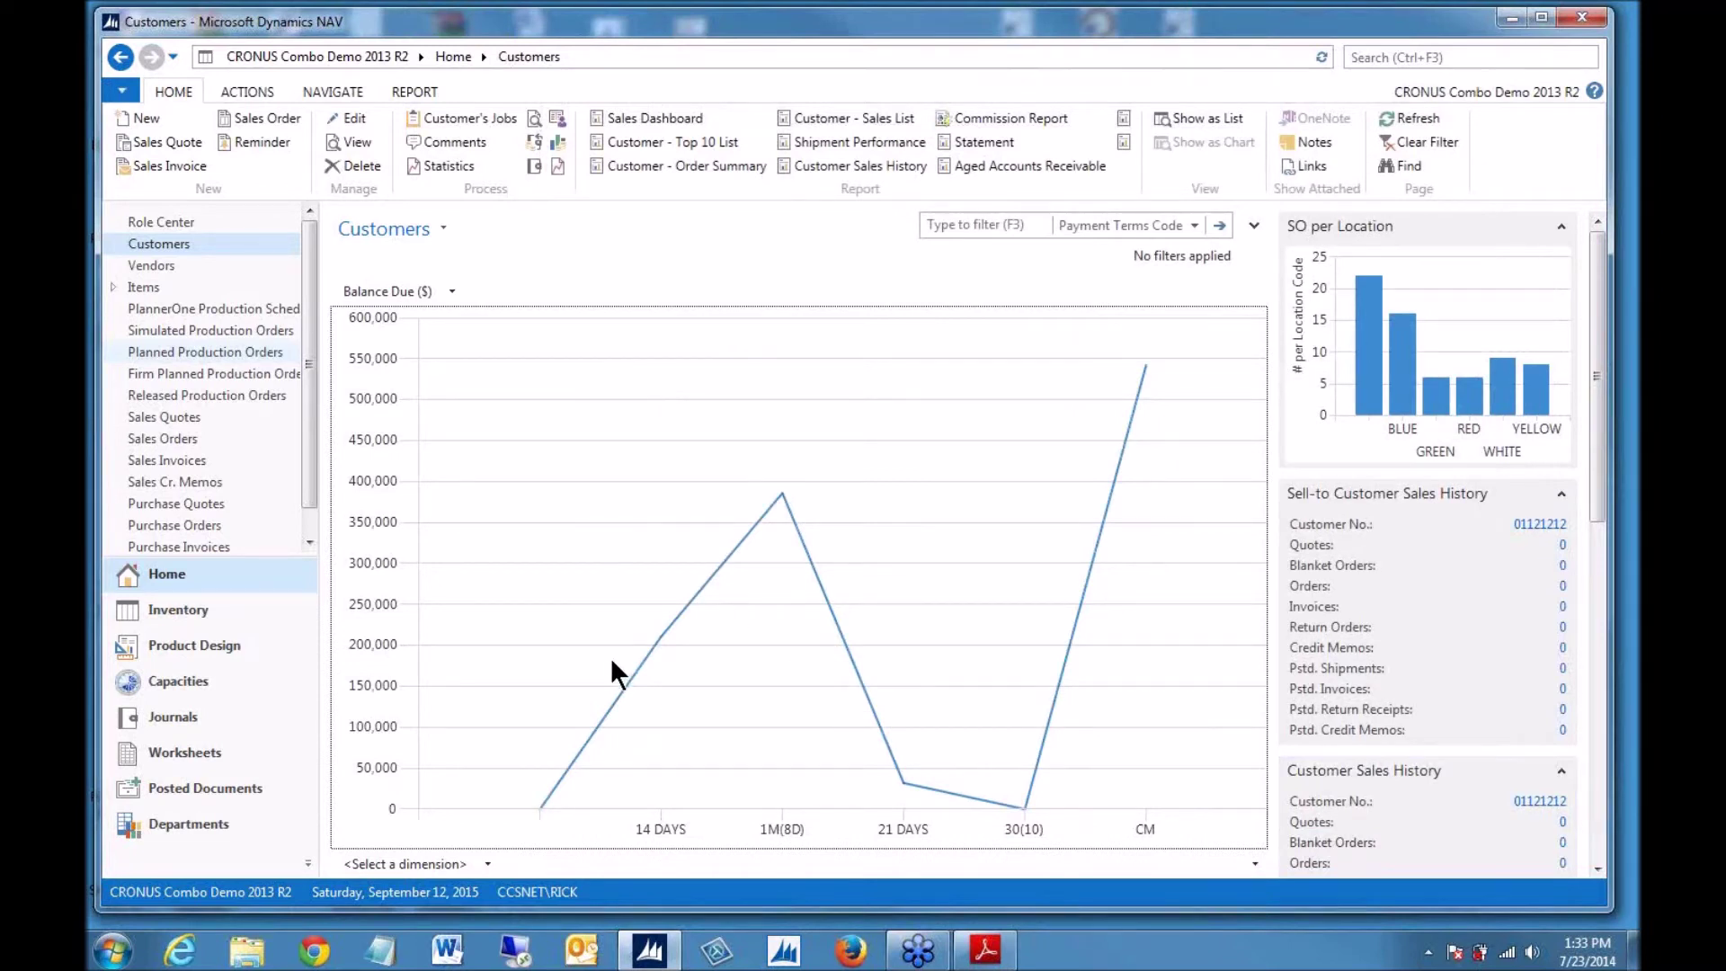
- Customize the Customers chart by setting the Balance Due (LCY) measure's graph type back to Column
right_click(598, 451)
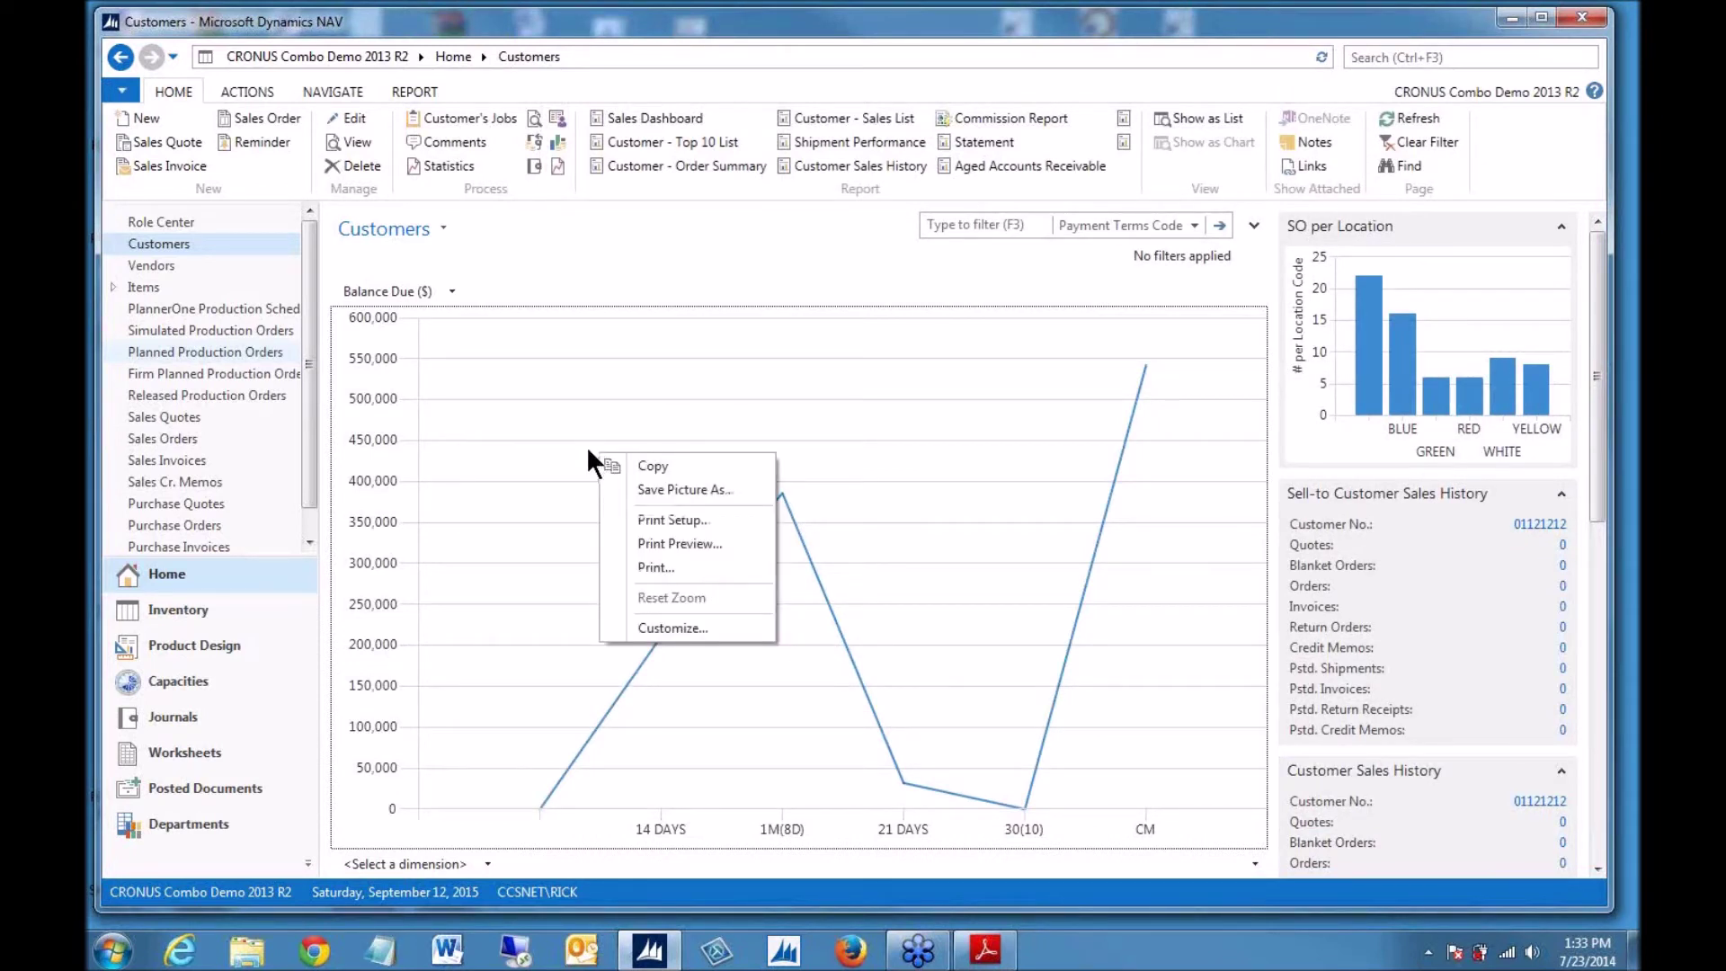
left_click(676, 626)
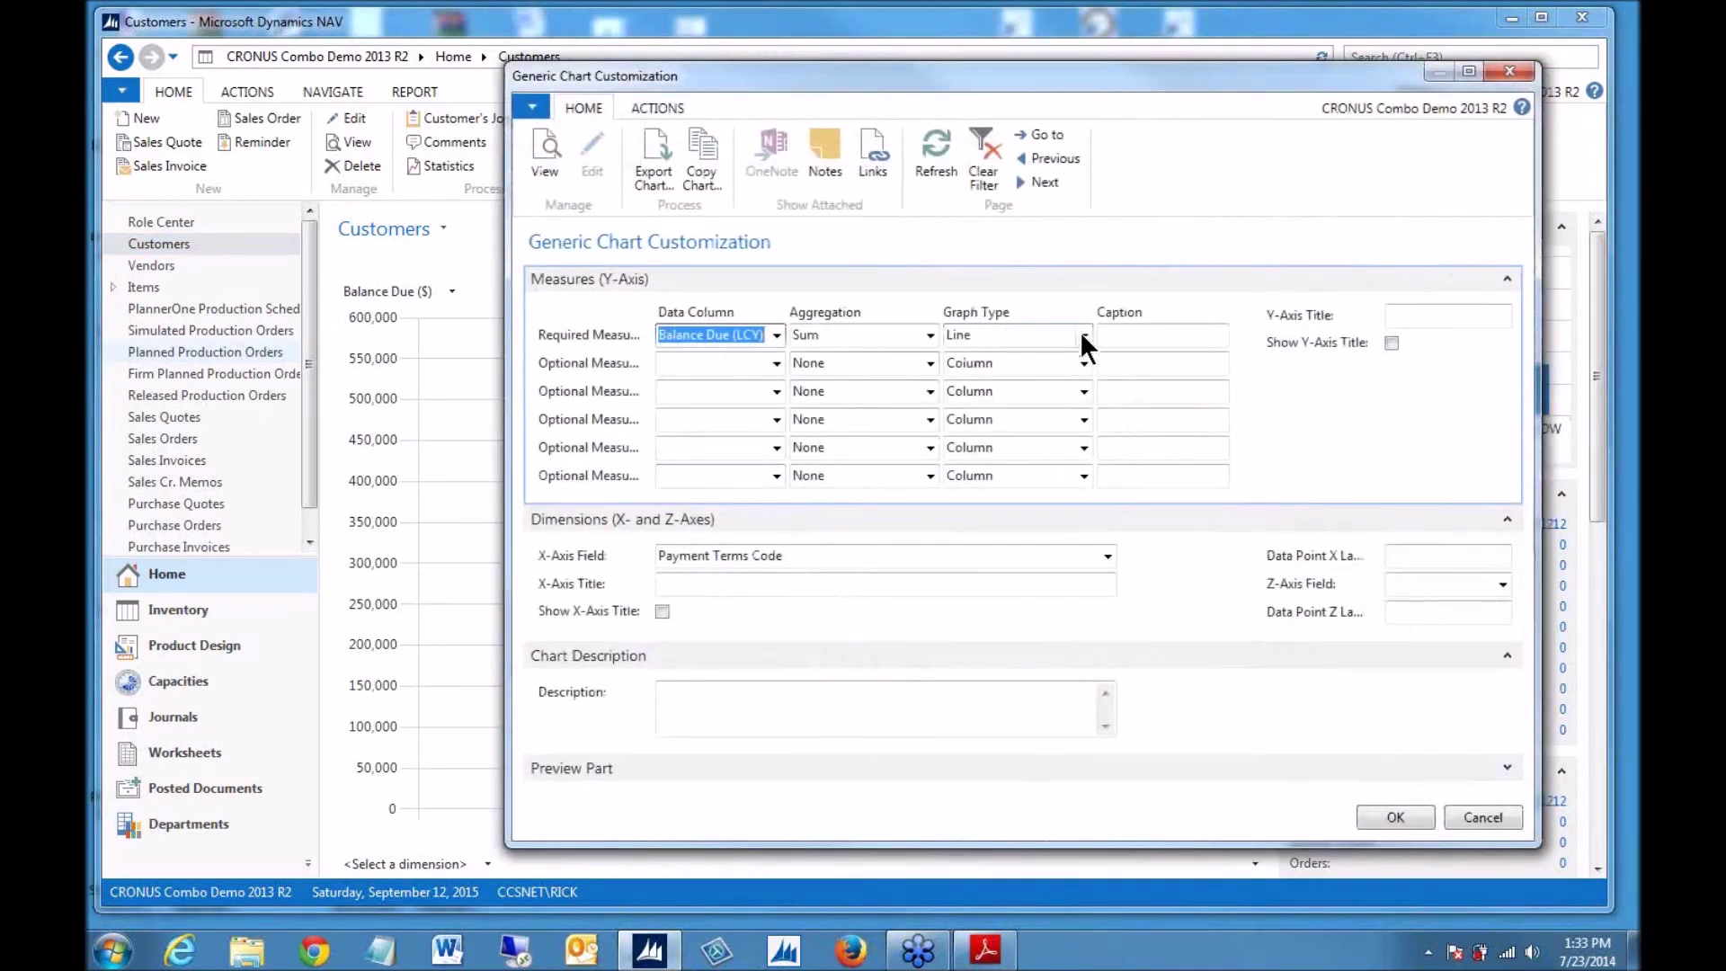
left_click(1083, 335)
left_click(989, 362)
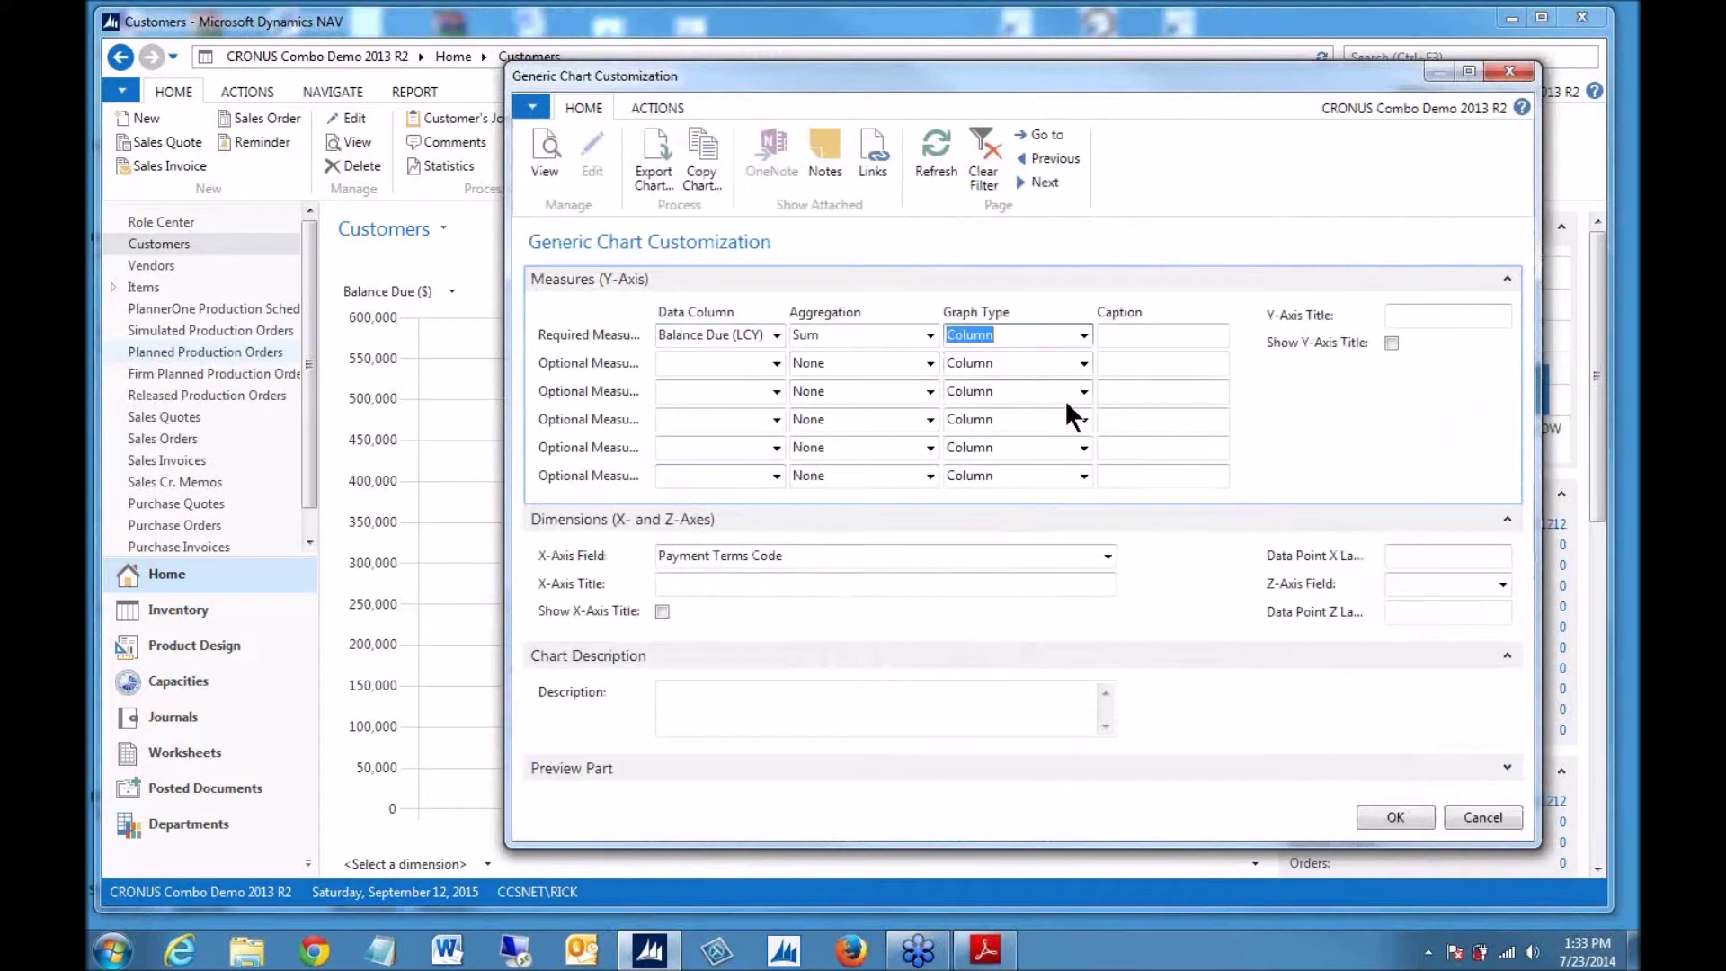
left_click(1389, 814)
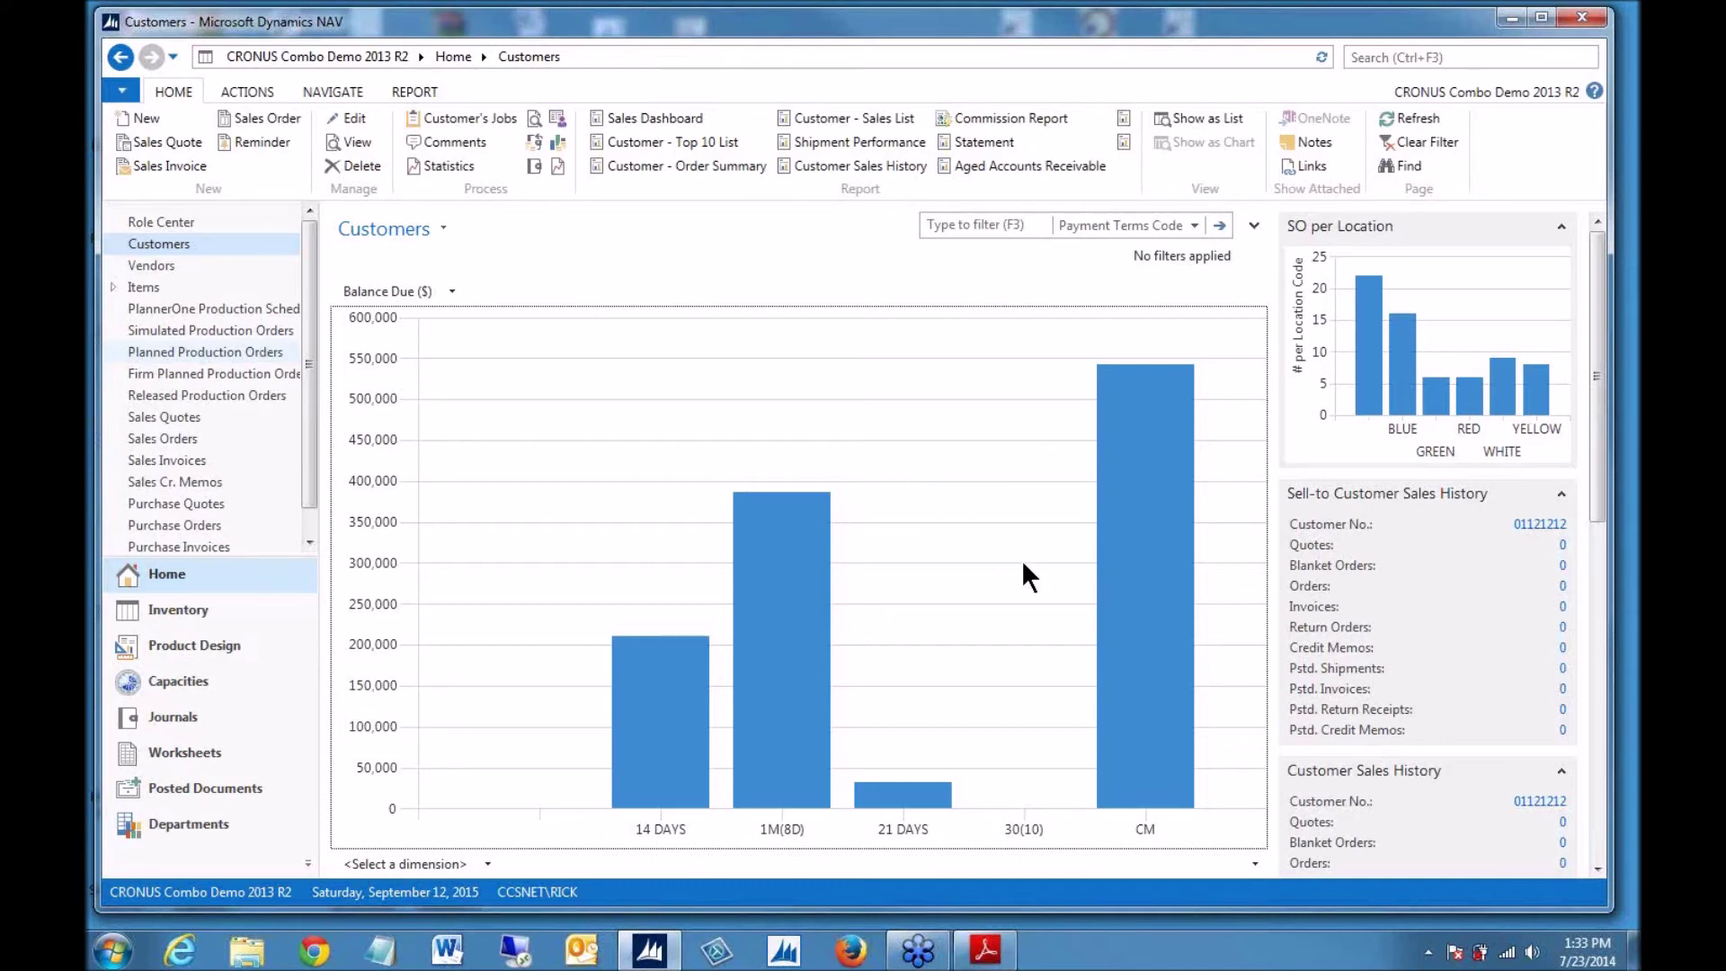
- Switch to the study guide in Adobe Reader, review the remaining customize, export, copy and list tips, and return to the Customers chart
left_click(985, 950)
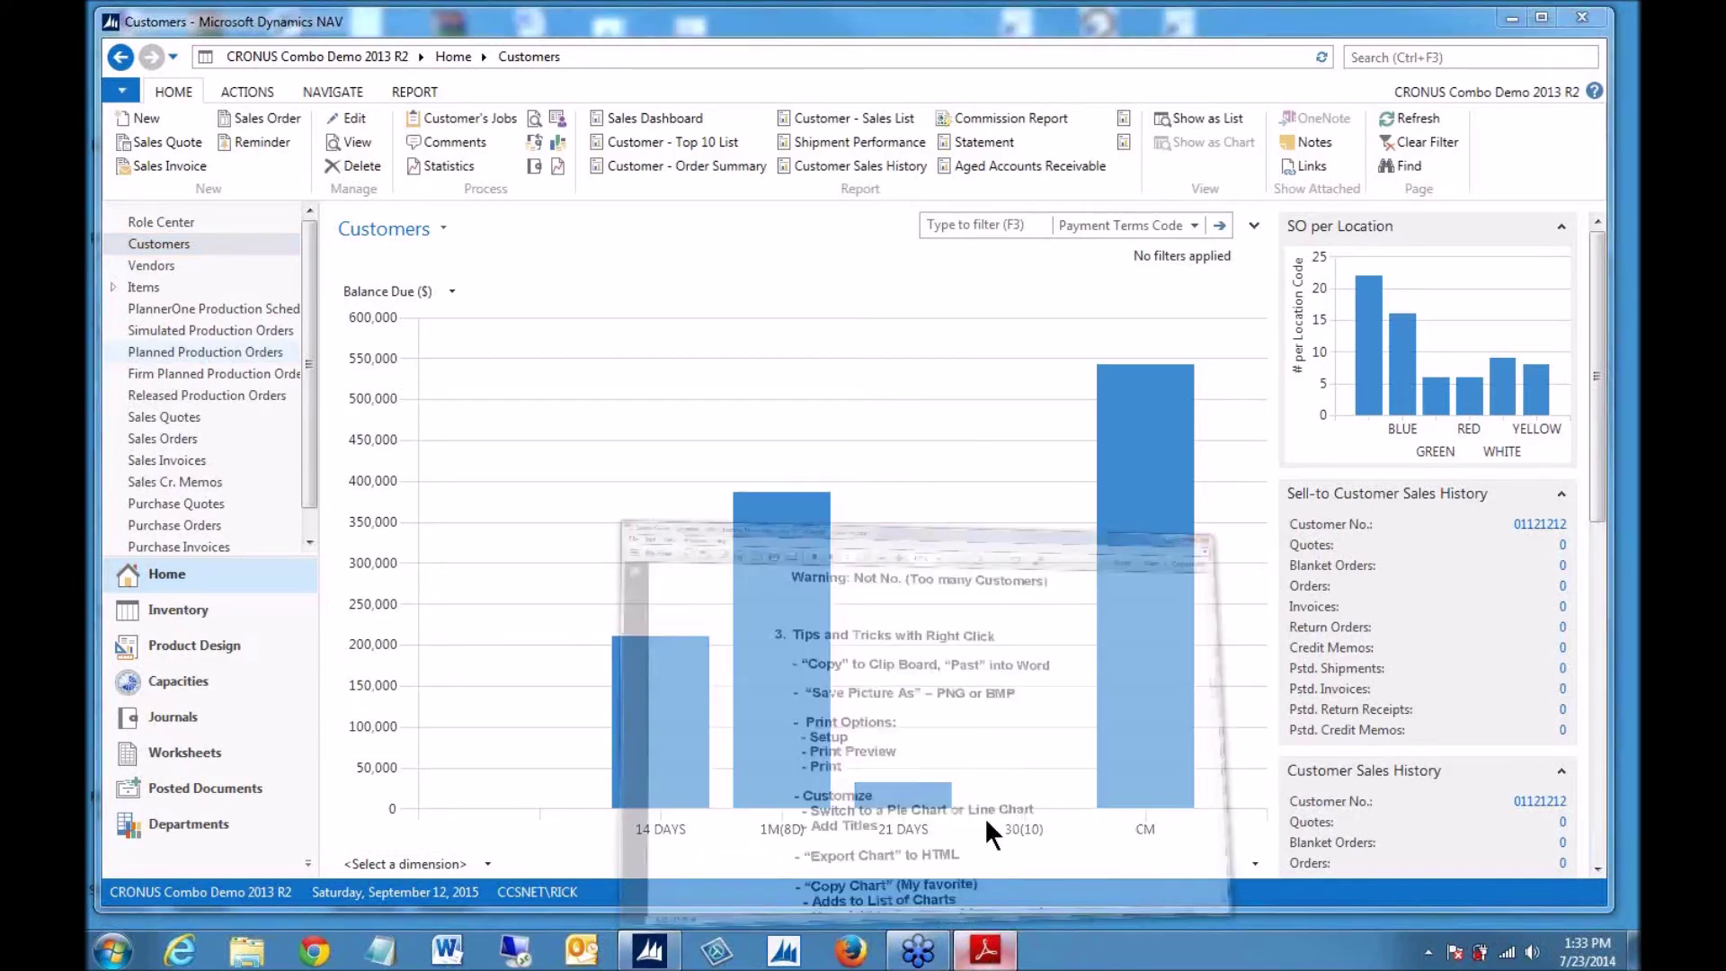
scroll(754, 468, "down", 2)
scroll(751, 528, "down", 3)
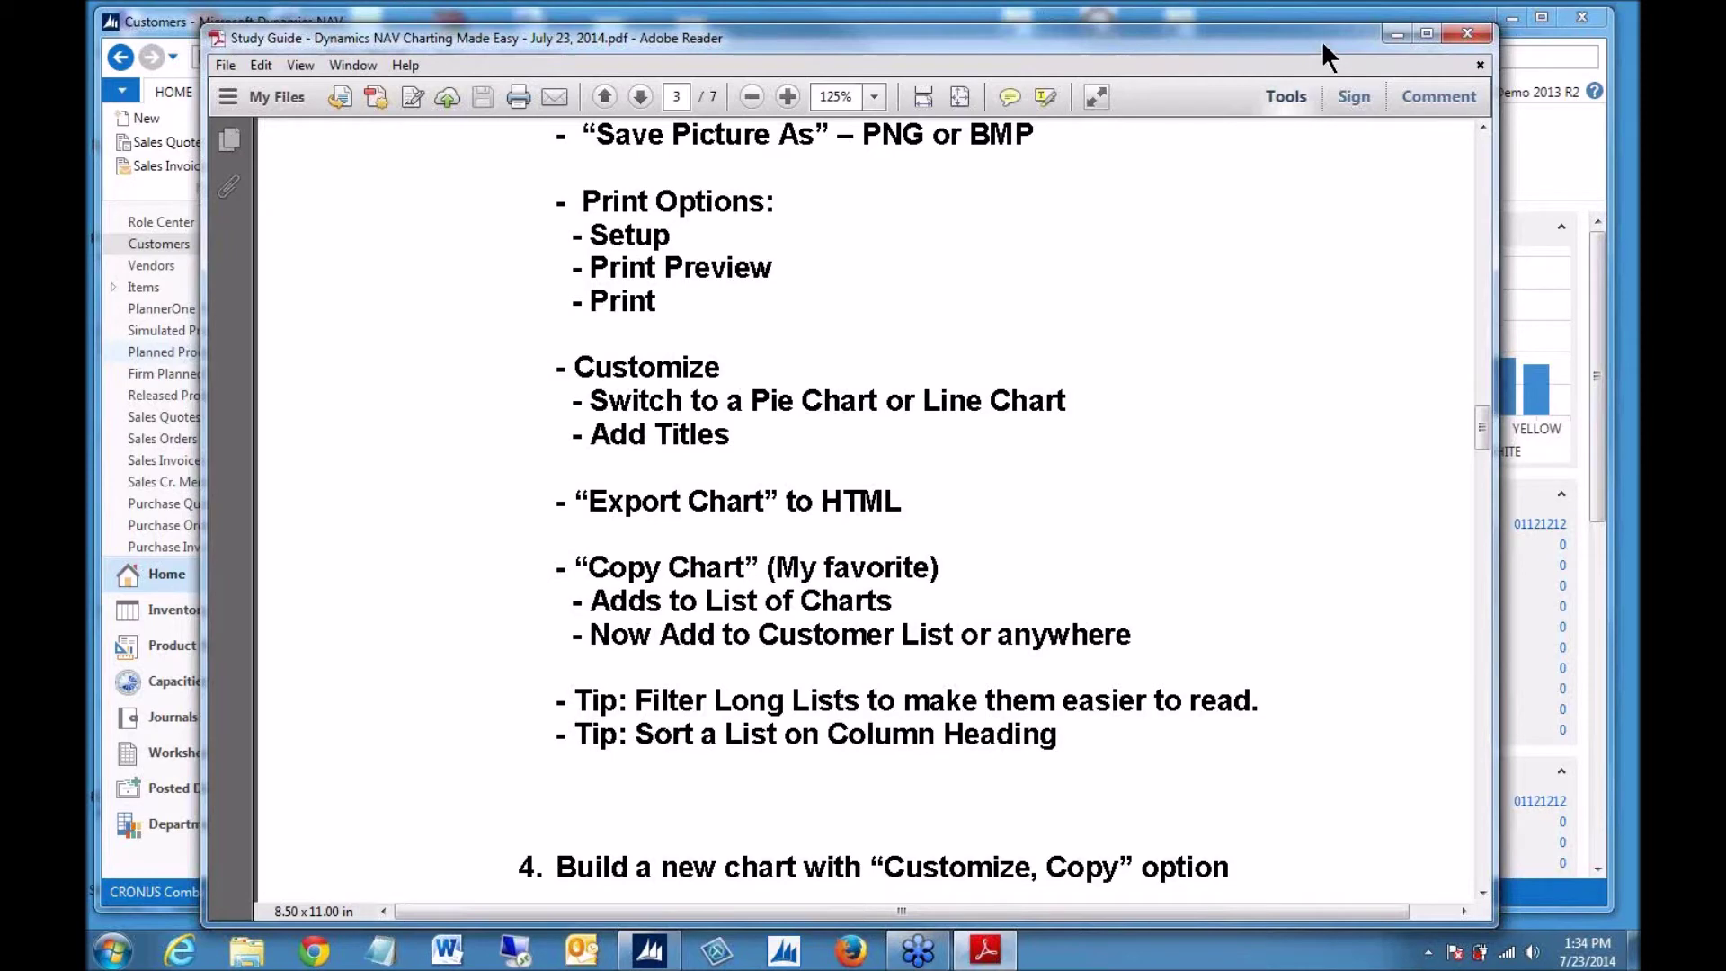
left_click(1394, 36)
- Show the customers as a list and sort it by Balance ($) in descending order
left_click(1195, 117)
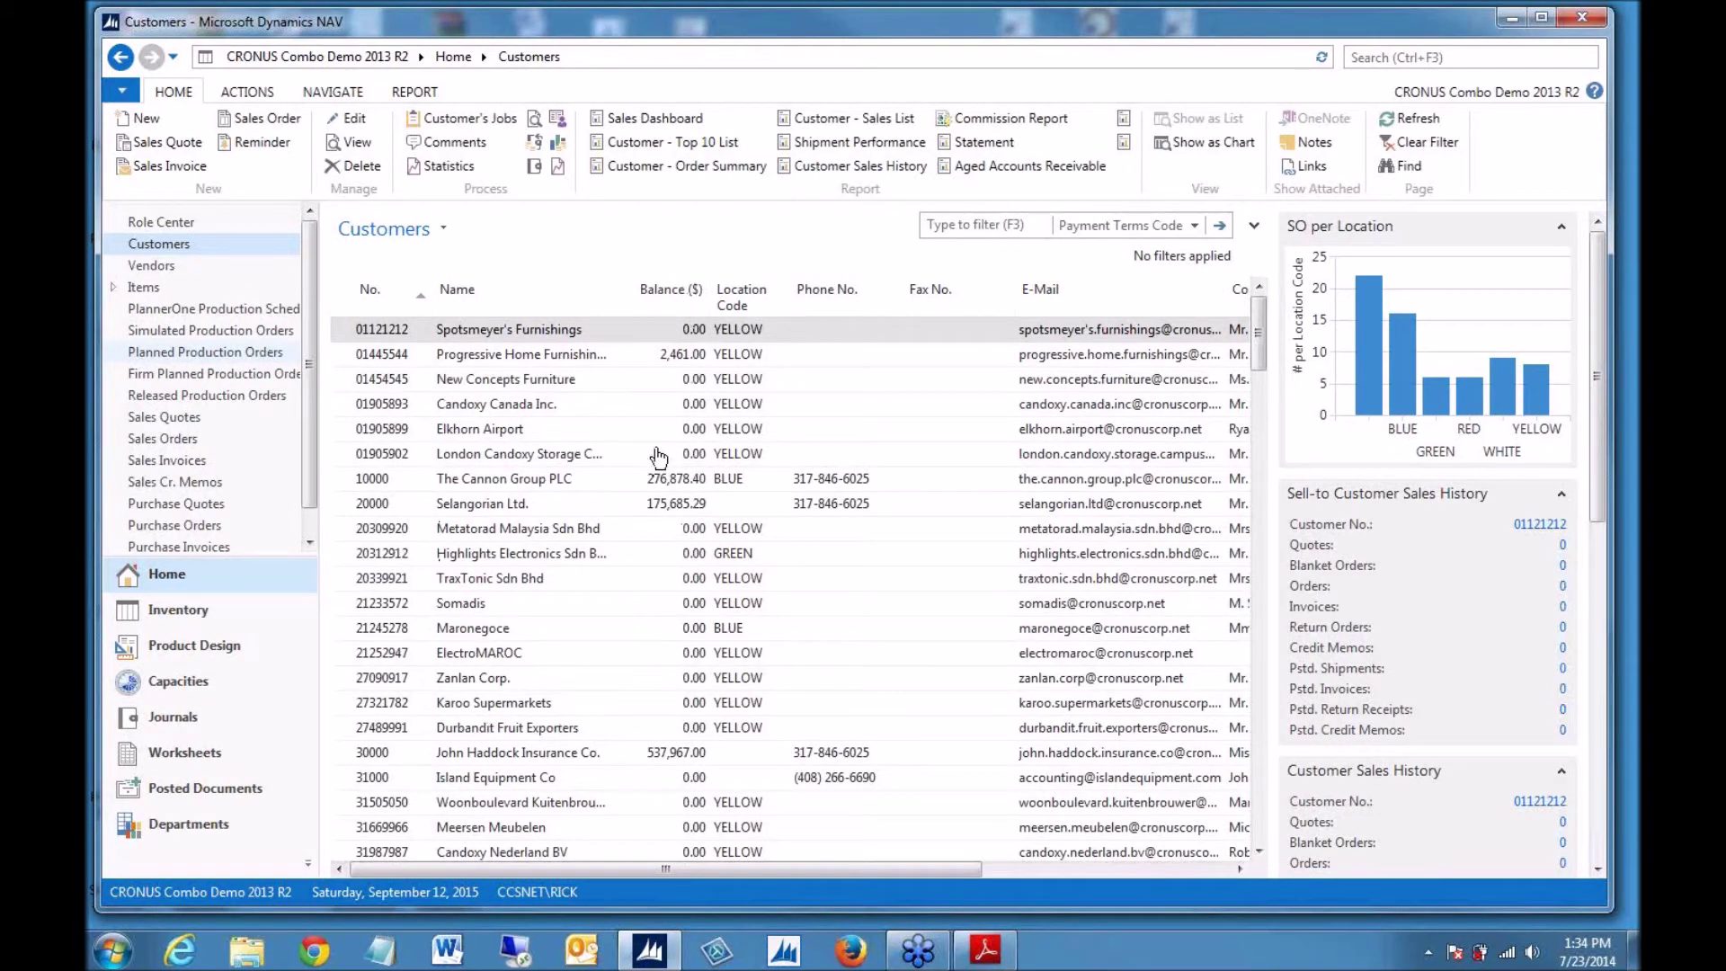
left_click(665, 296)
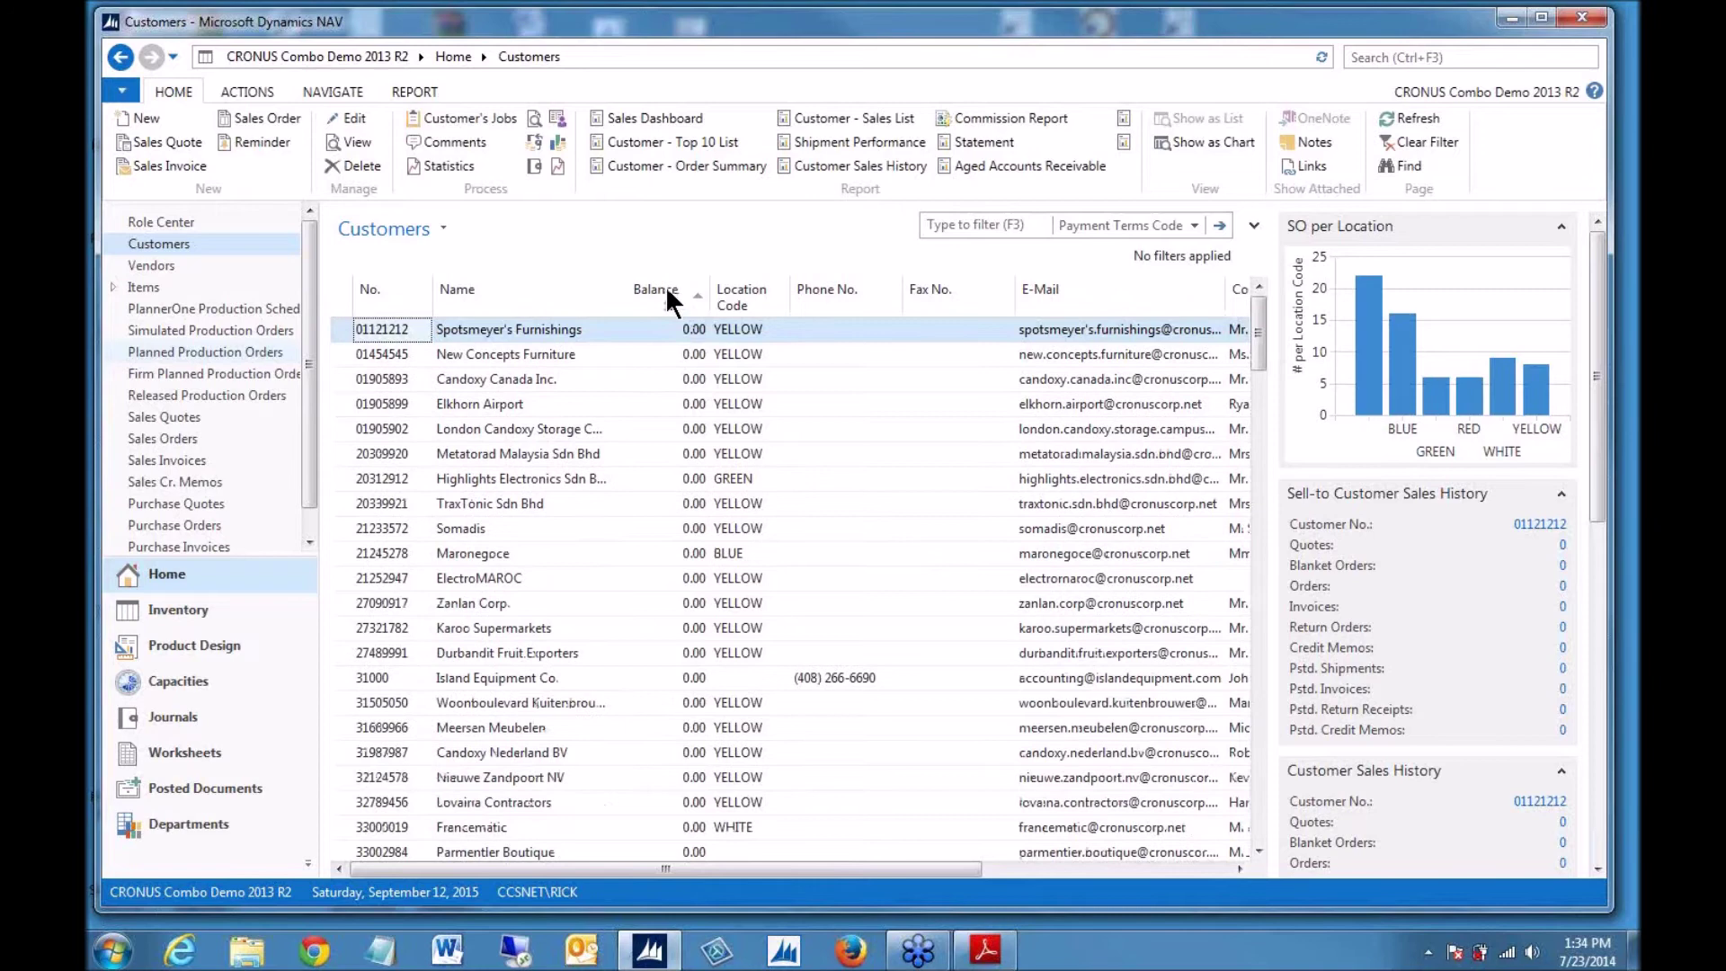
left_click(666, 290)
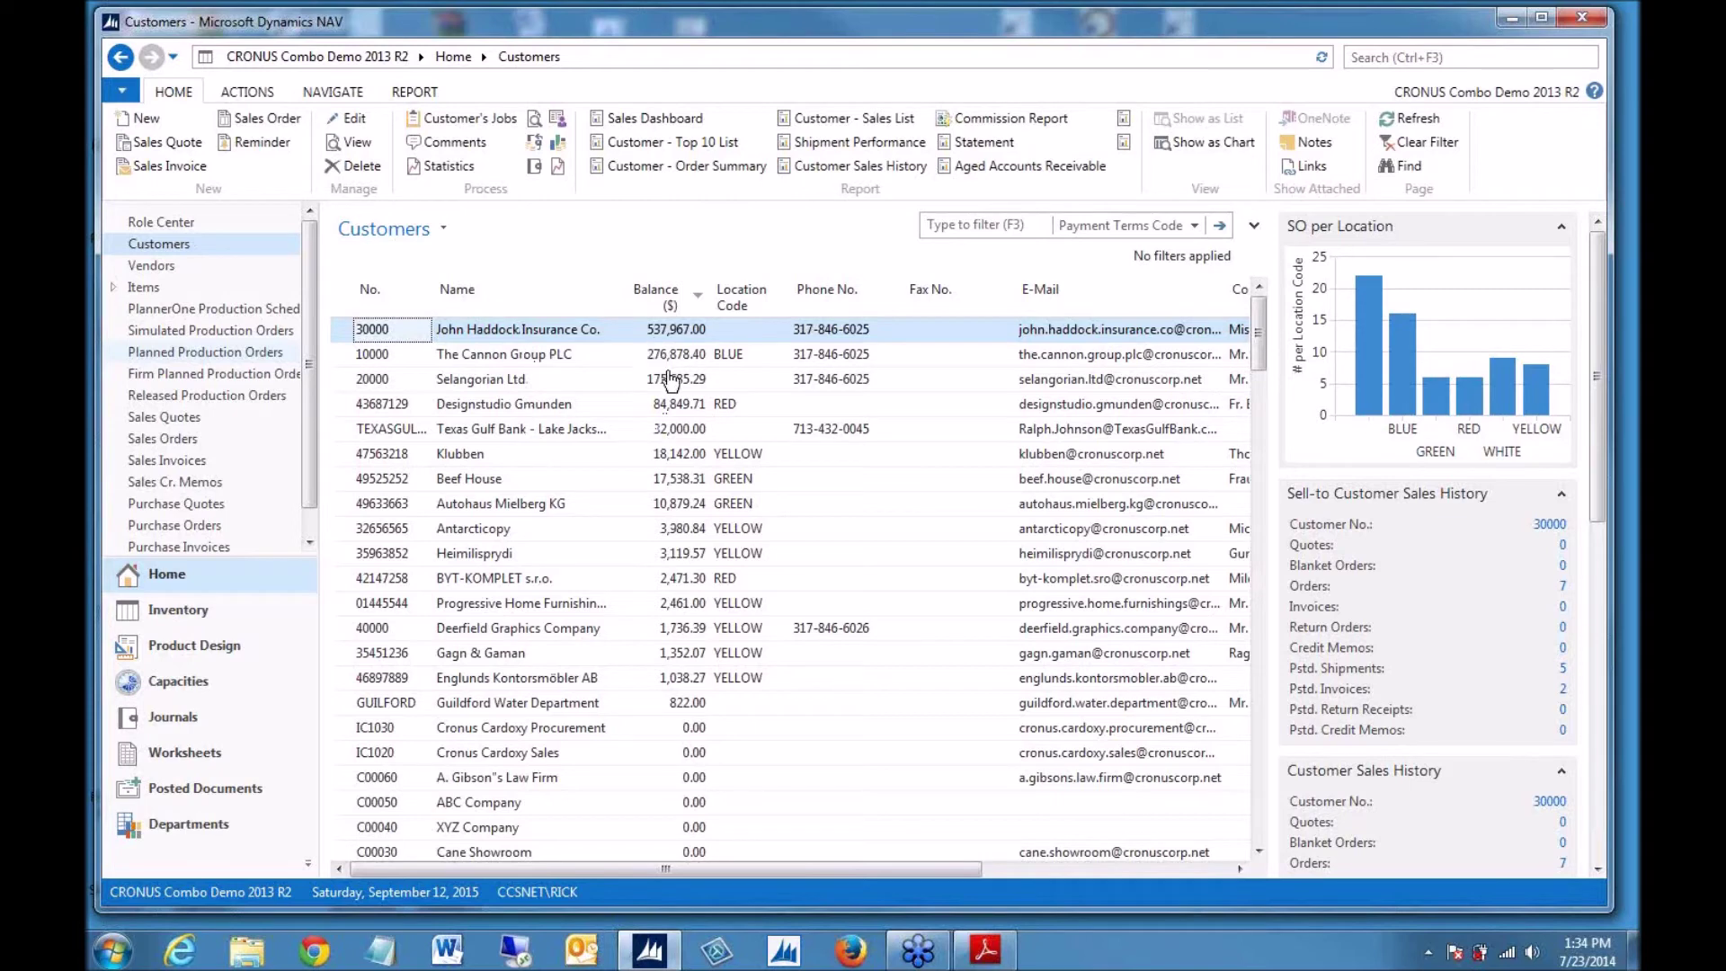
scroll(687, 656, "down", 4)
scroll(690, 670, "up", 4)
- Sort the customer list by Location Code in both directions, finishing with an ascending sort by No
left_click(746, 304)
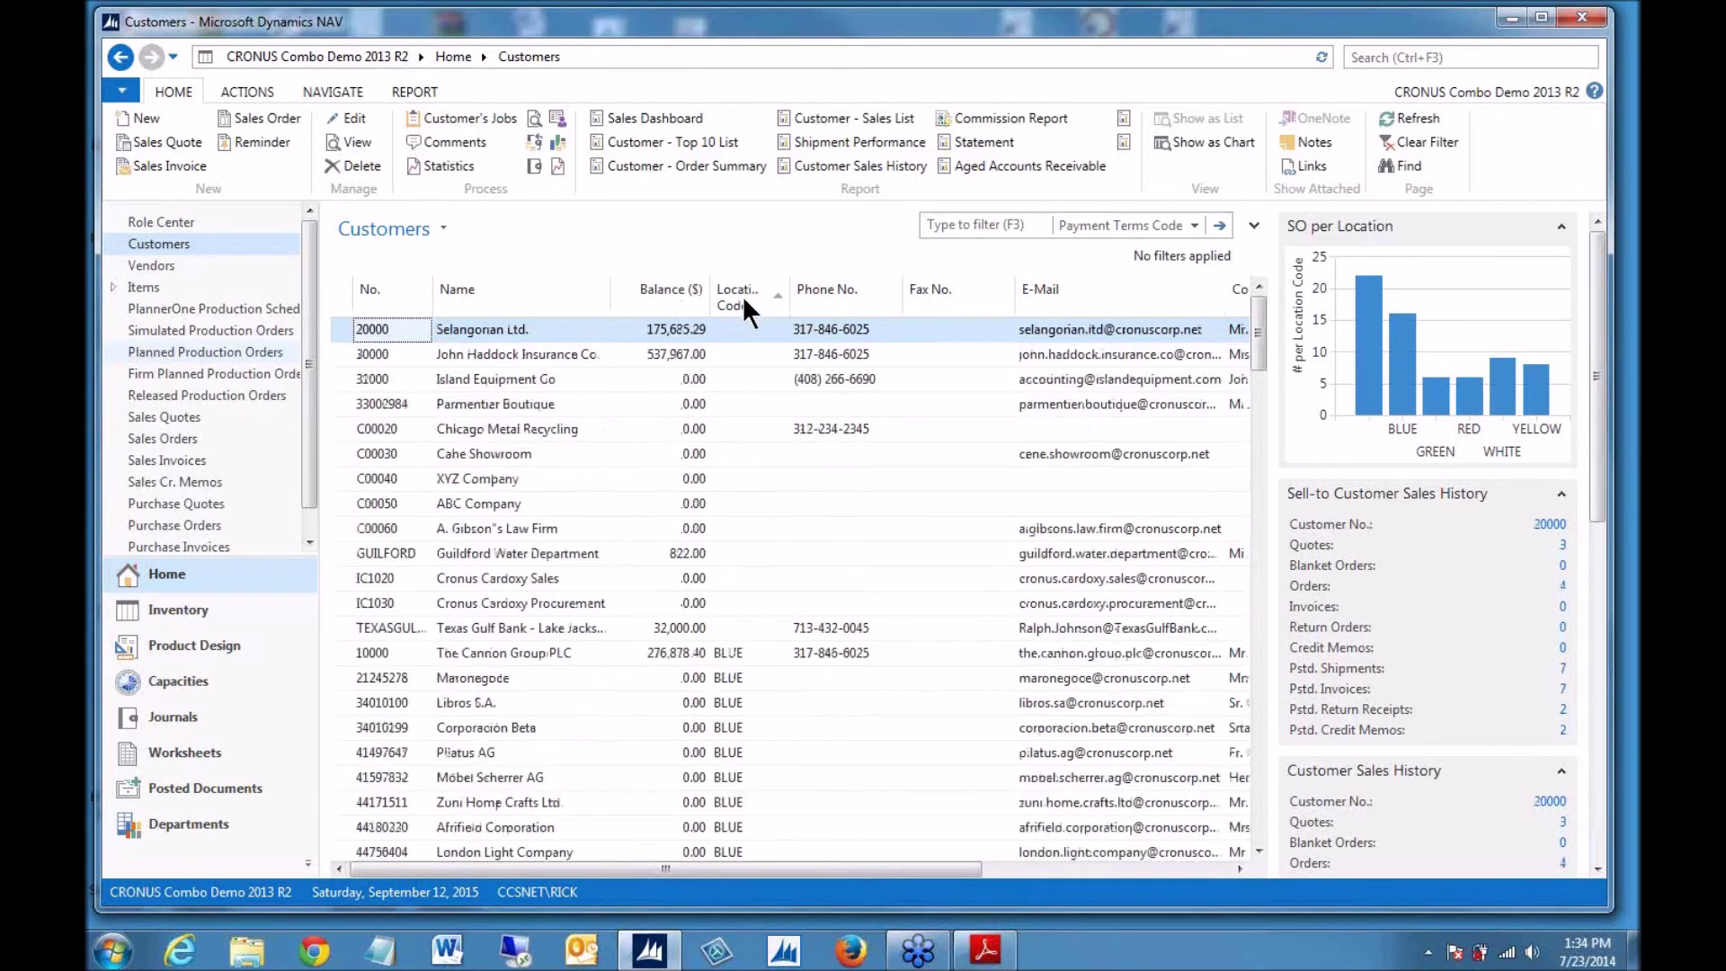
left_click(753, 300)
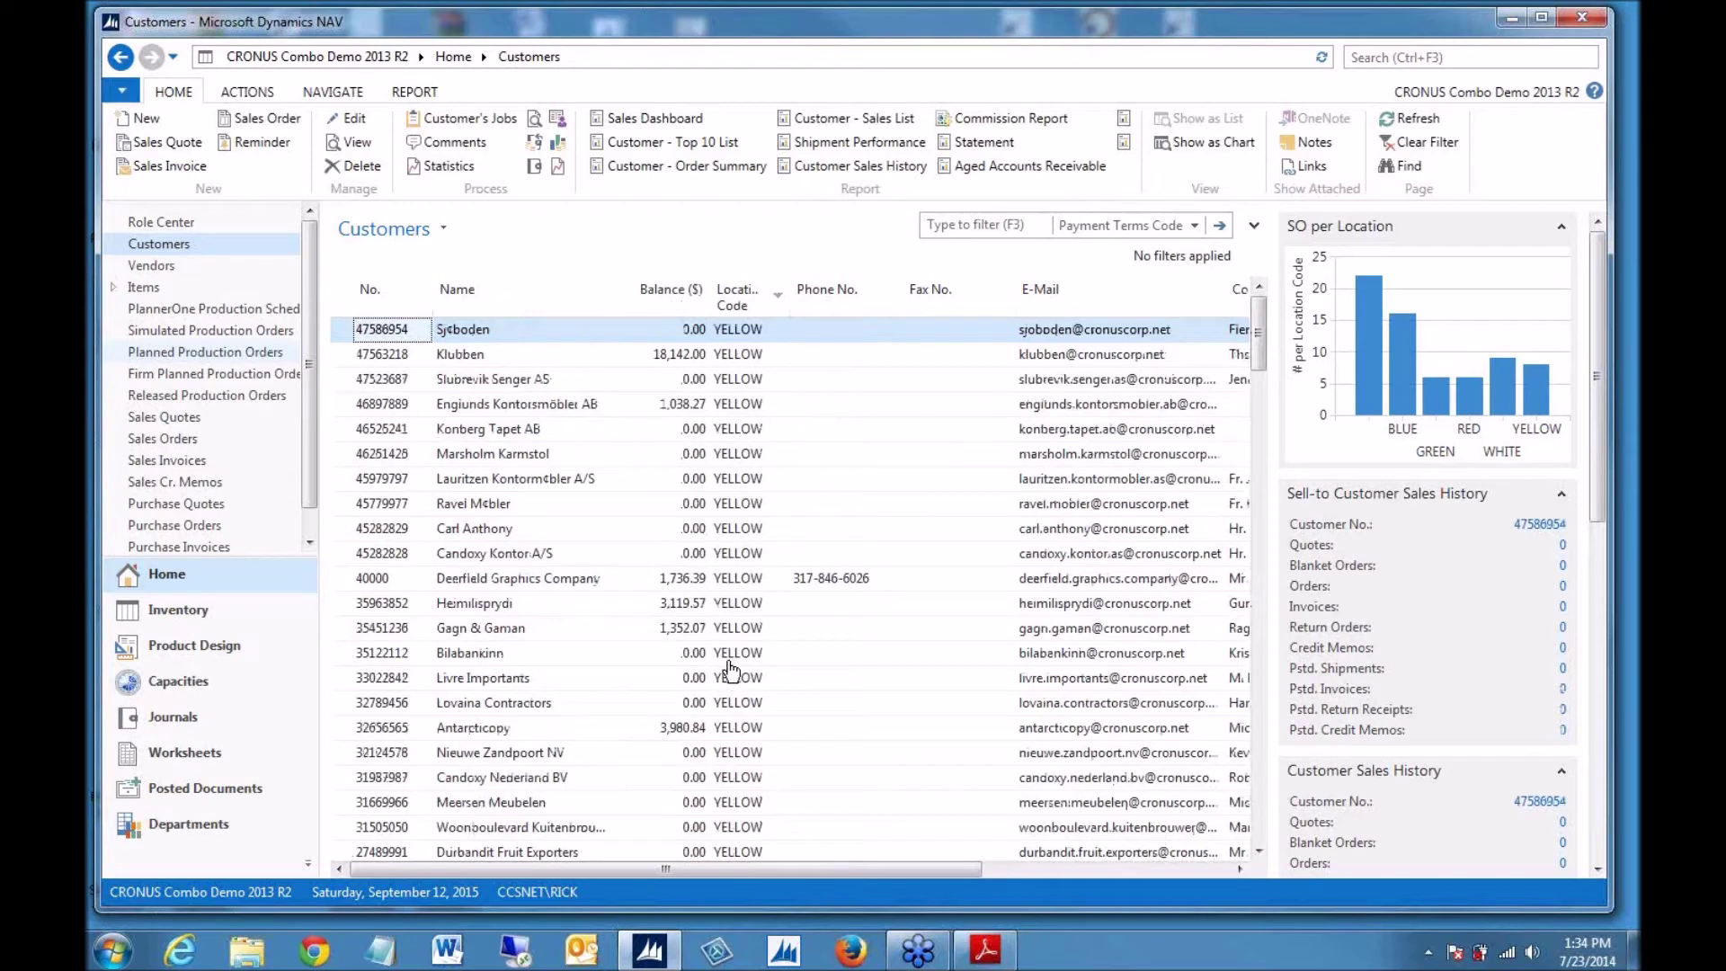
left_click(392, 299)
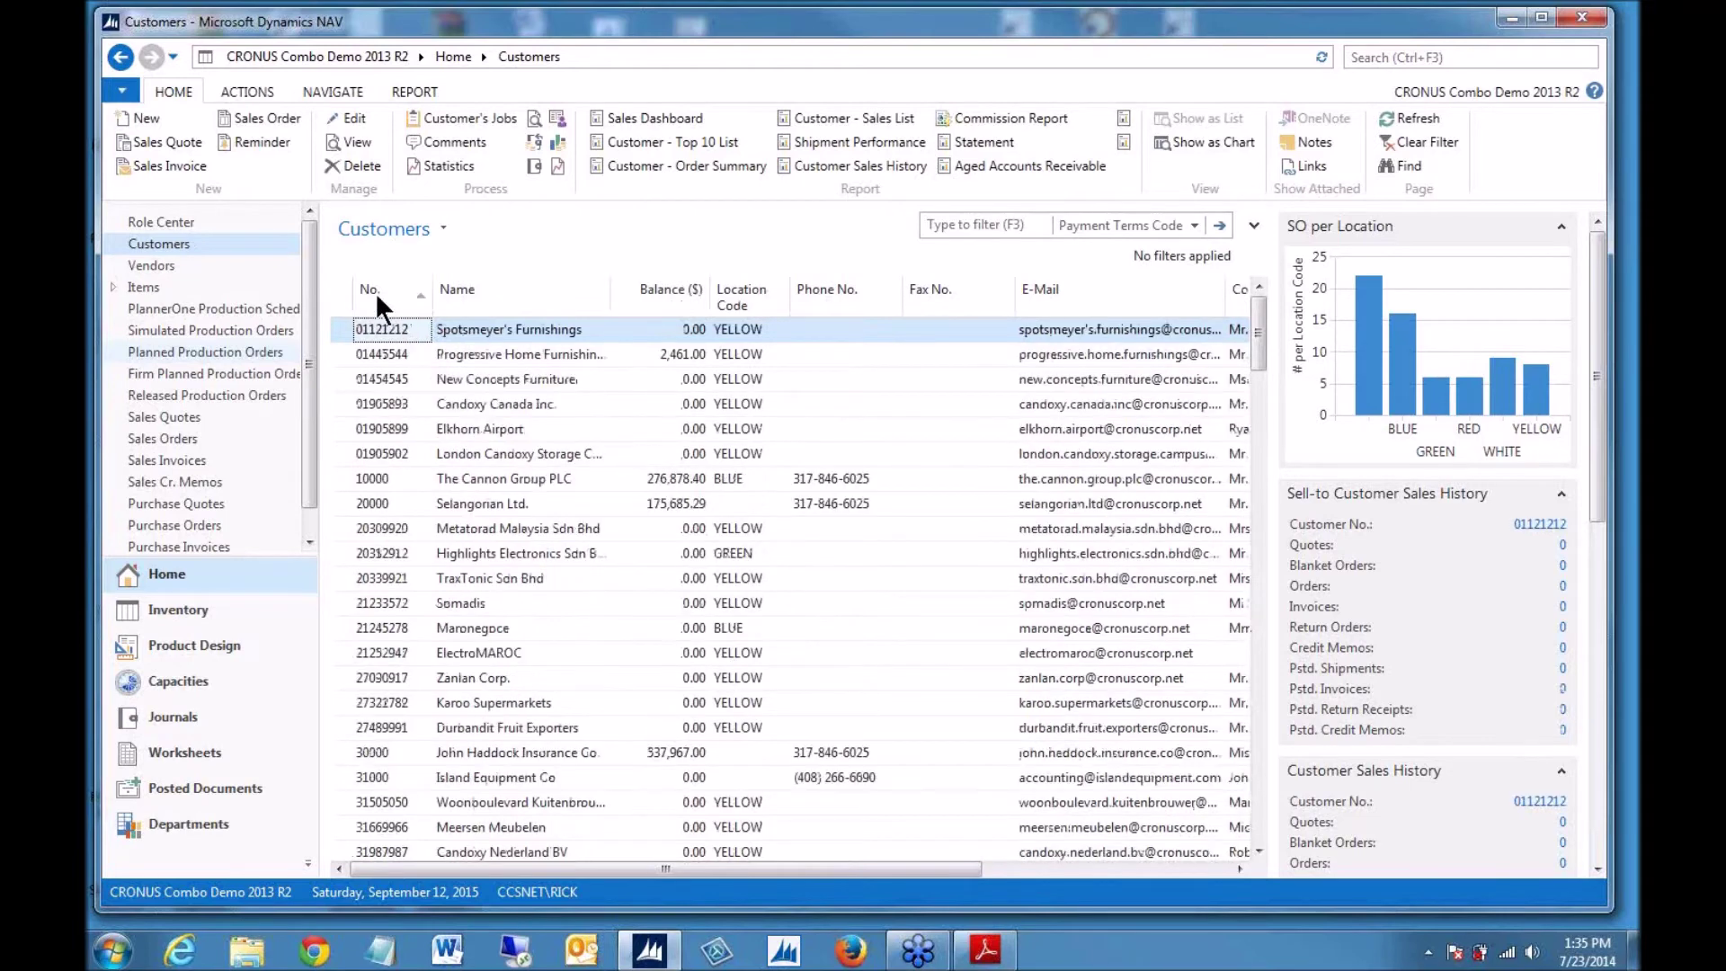
left_click(377, 299)
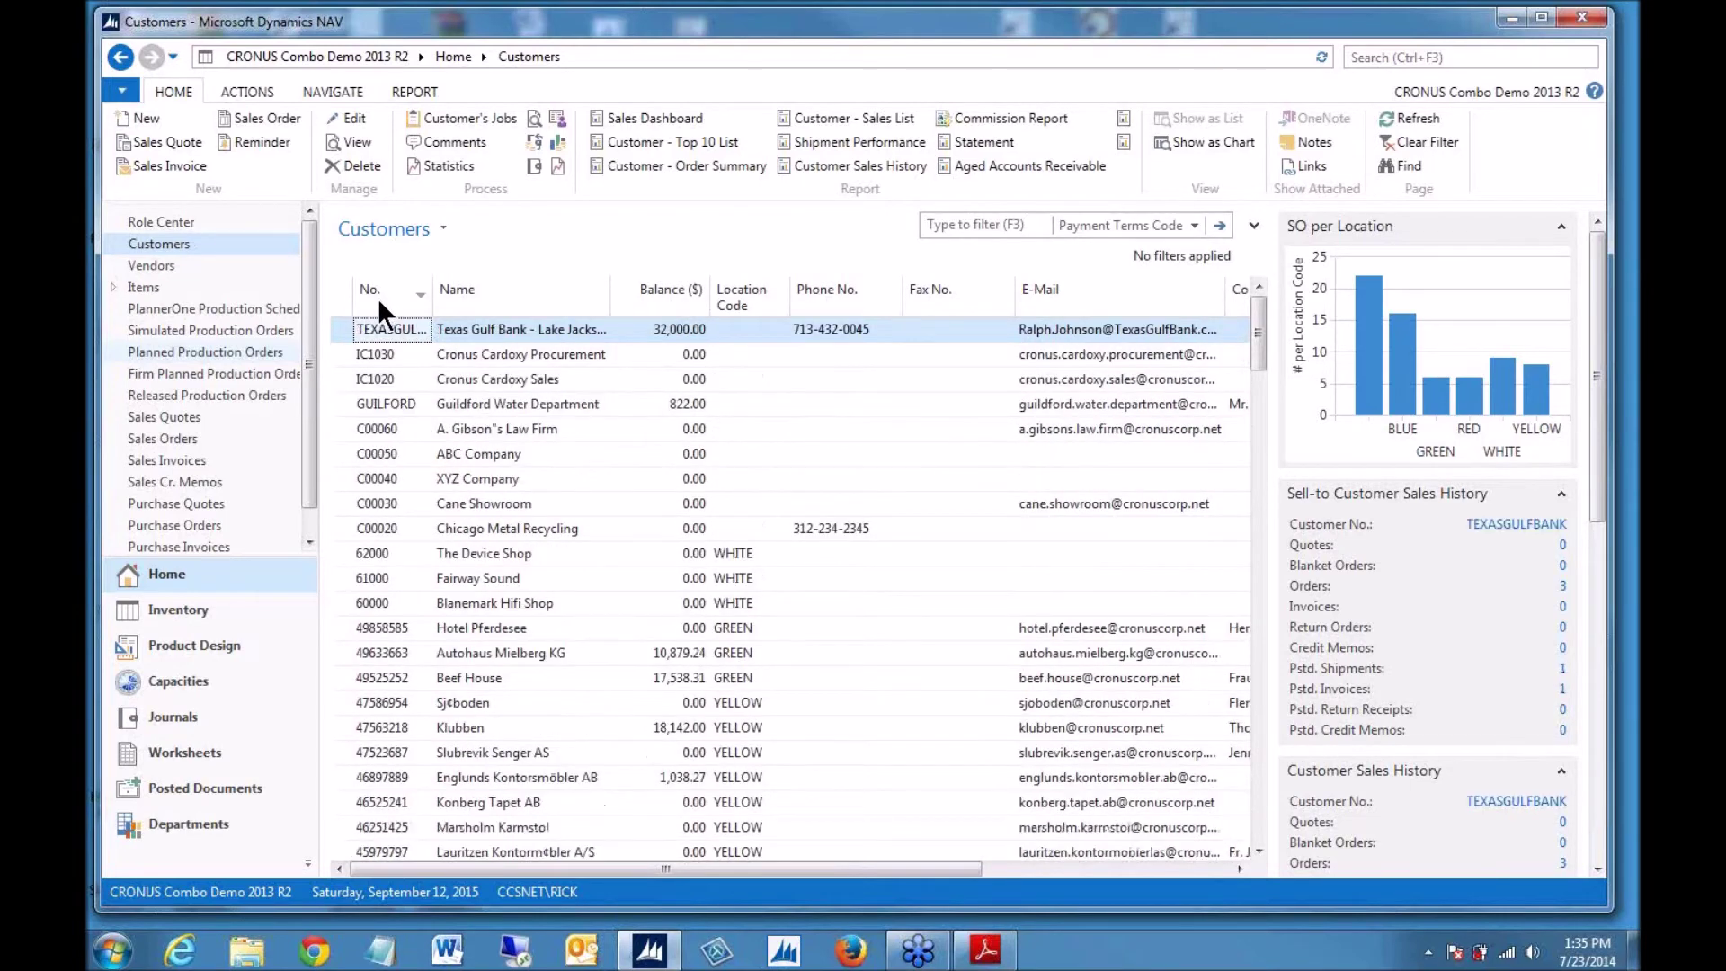
left_click(377, 299)
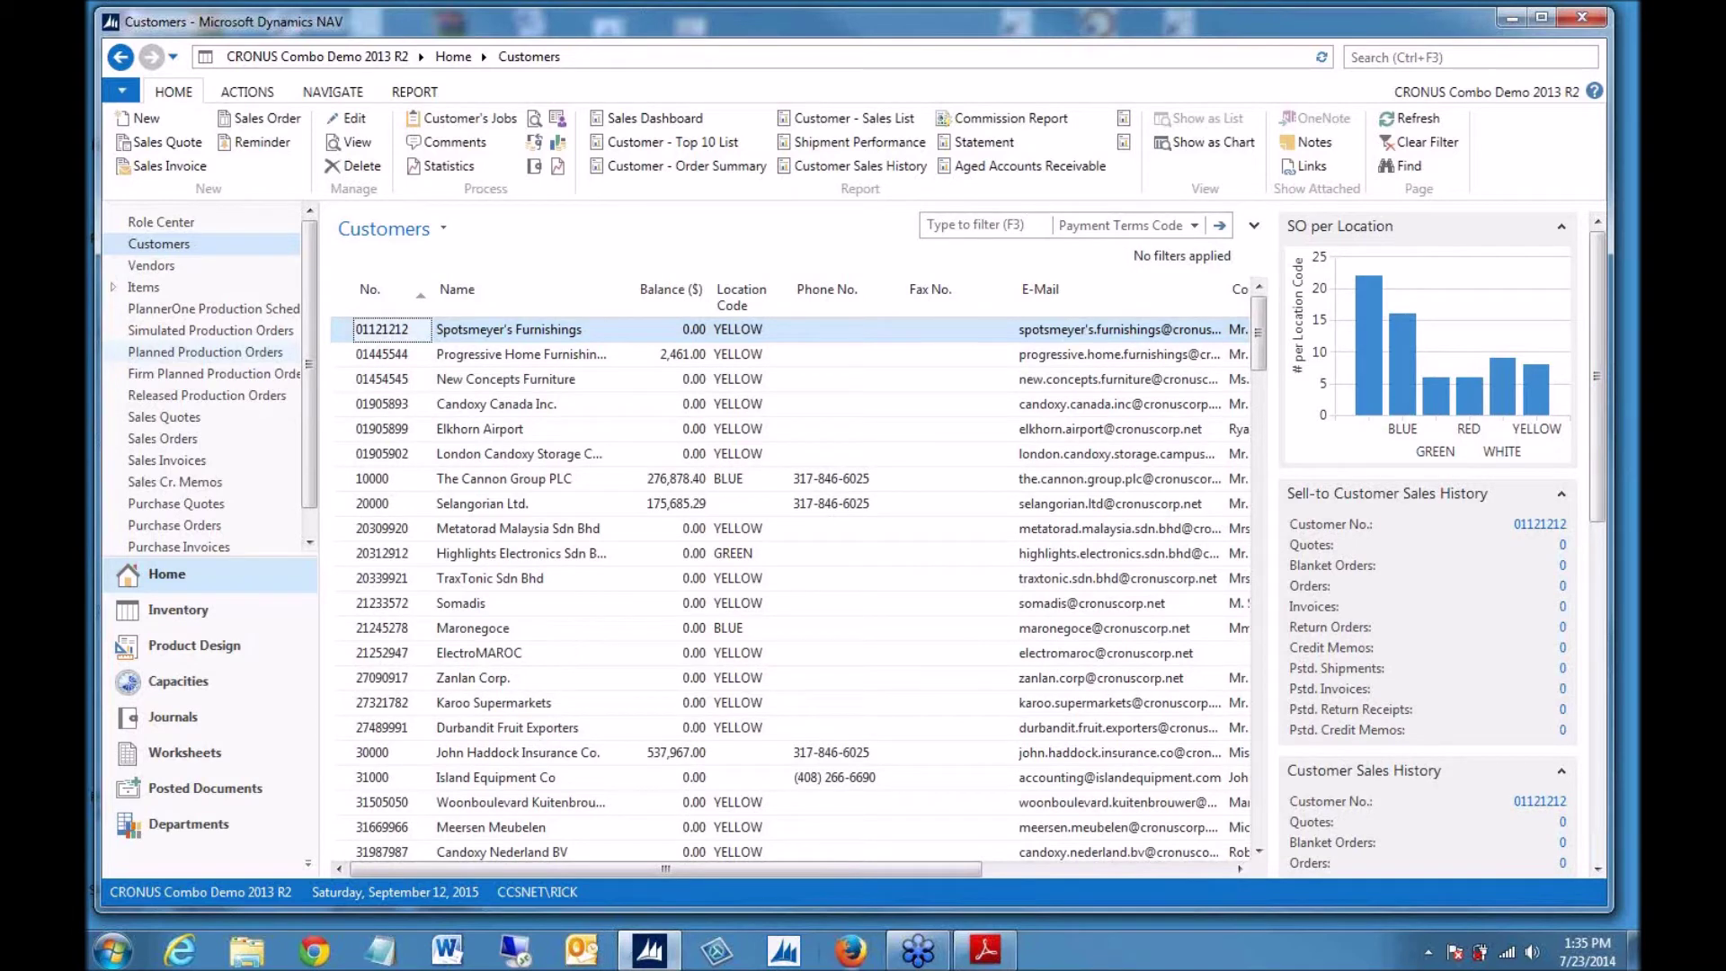
- Switch to the study guide in Adobe Reader and read section 4 on building a new chart with the Customize, Copy option
left_click(984, 958)
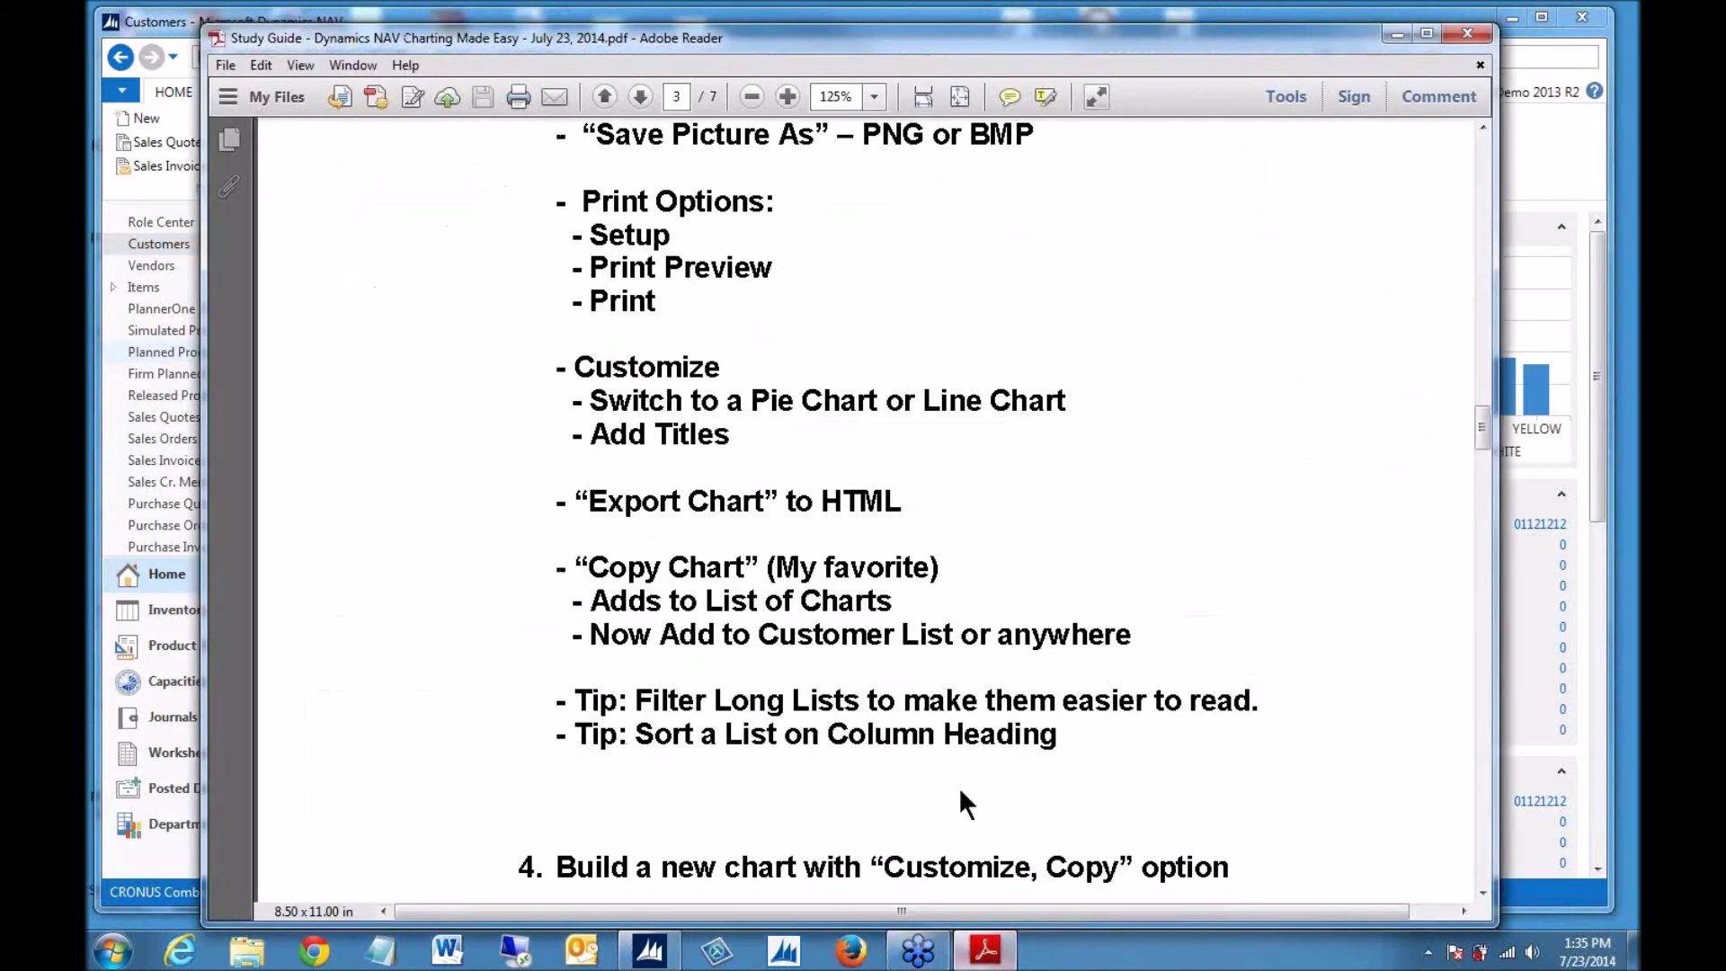
scroll(1060, 607, "down", 3)
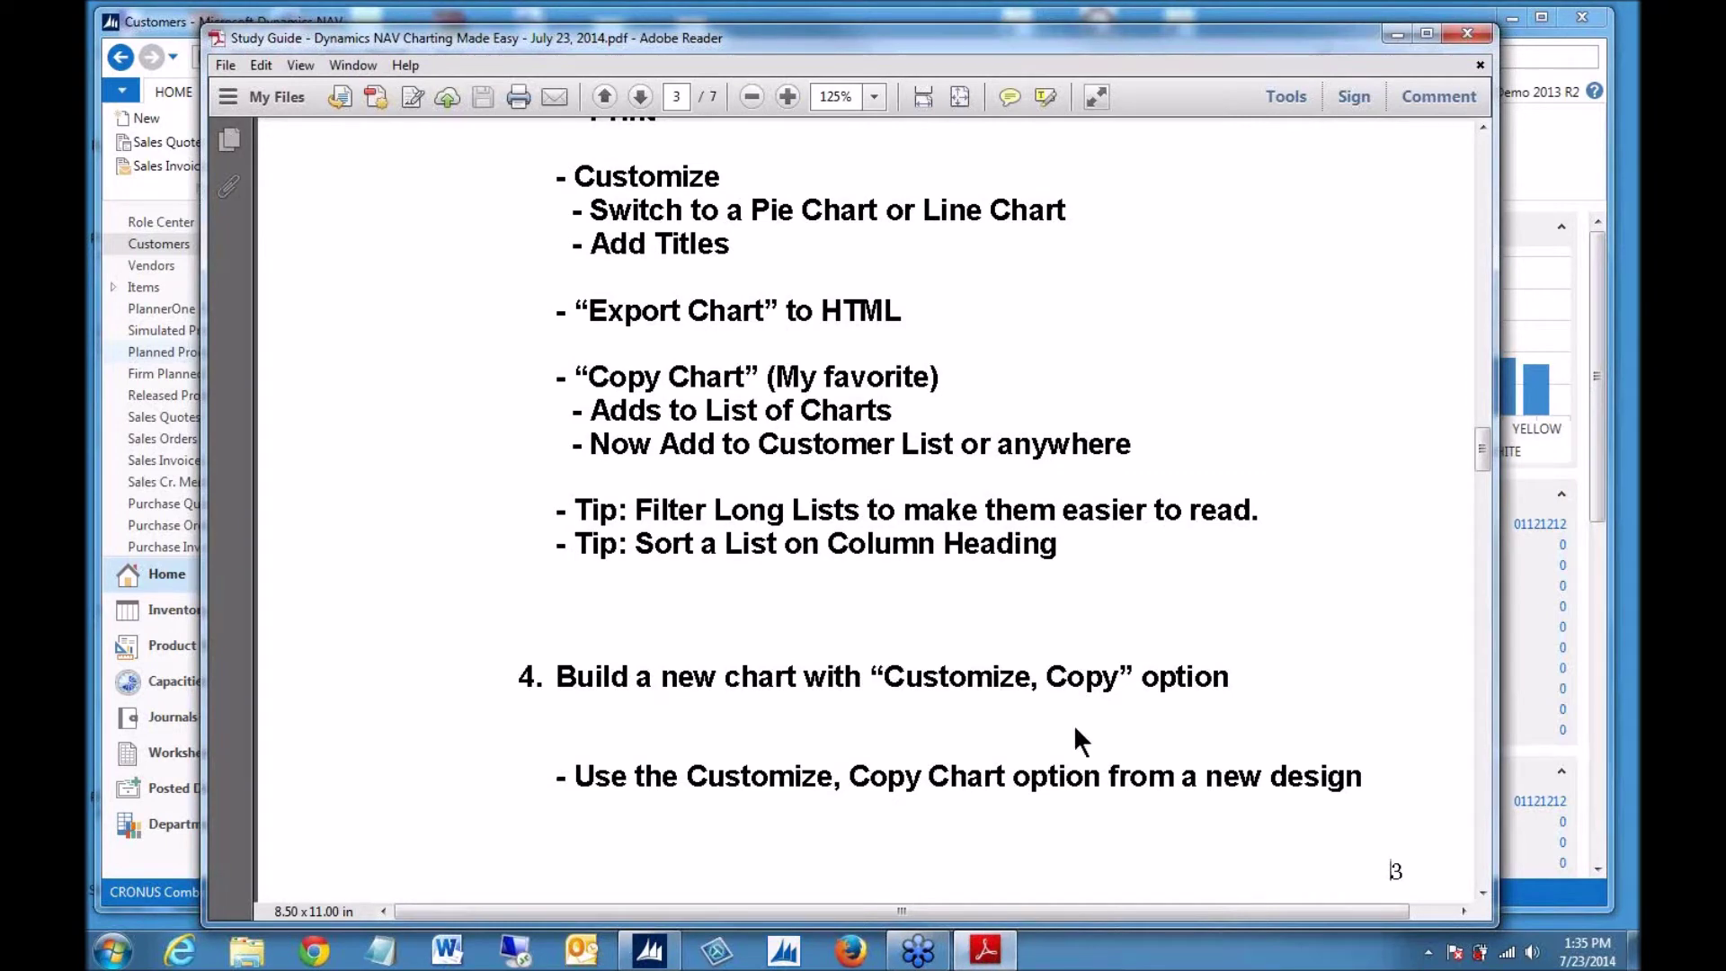
- Read the rest of section 4 and the start of section 5 in the study guide, and return to the Customers list
scroll(829, 784, "down", 1)
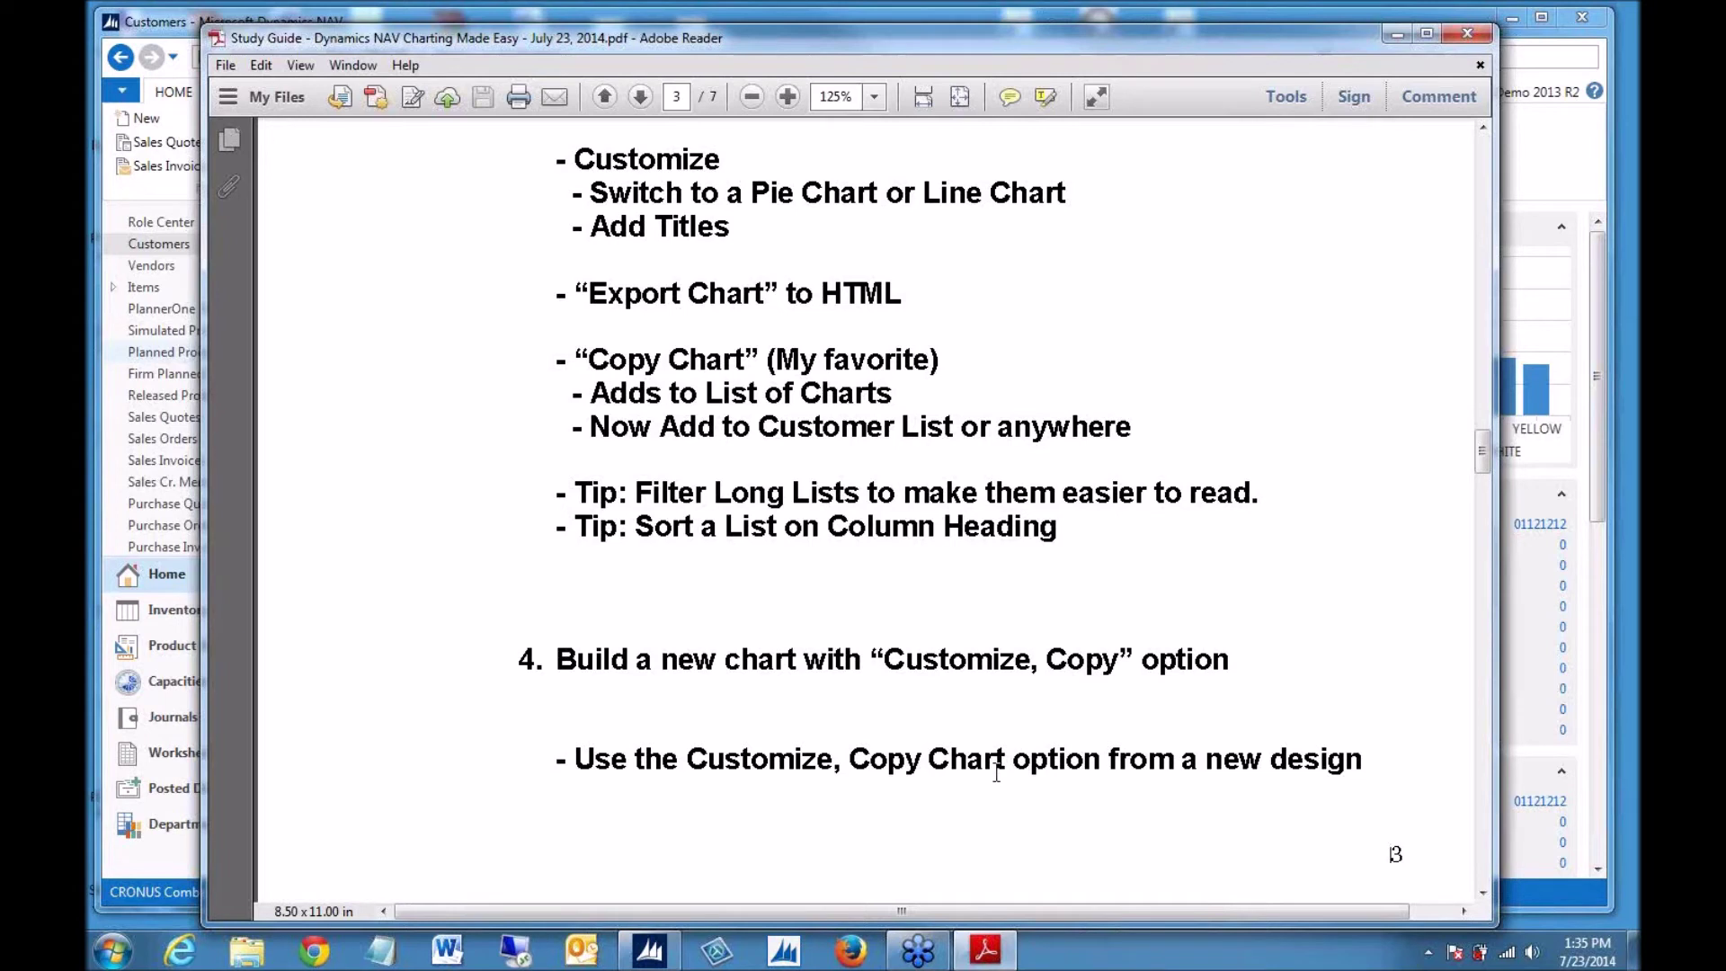
scroll(996, 771, "down", 10)
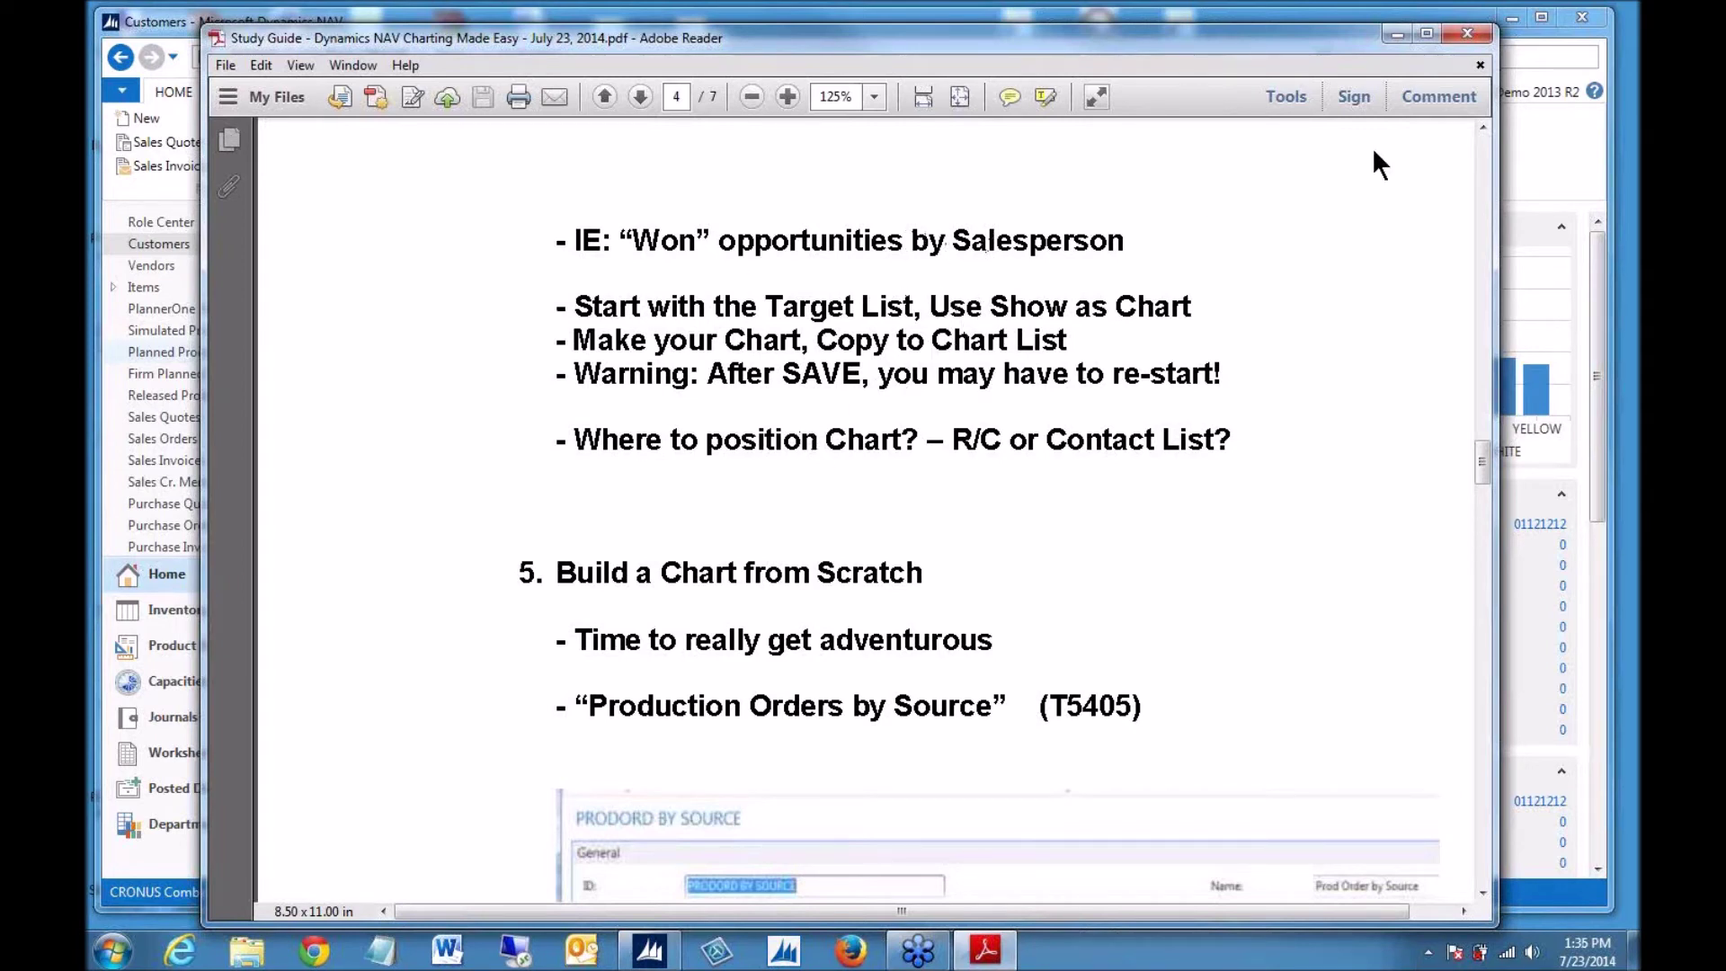
left_click(1395, 36)
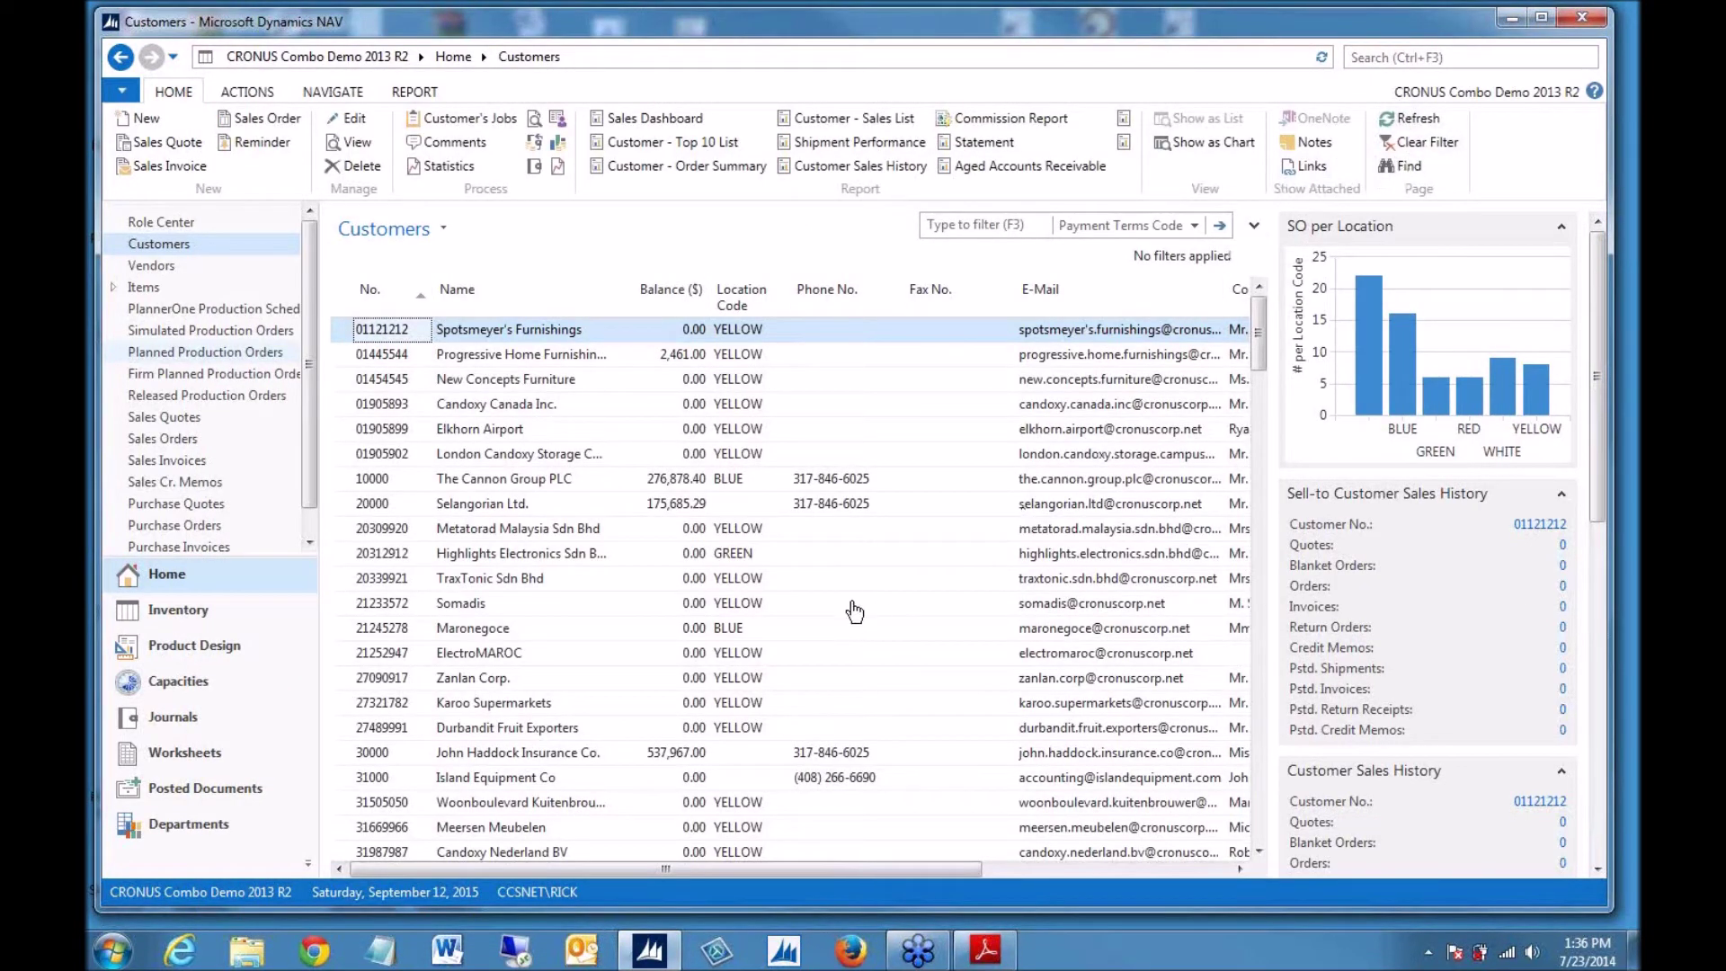
- Open the Opportunities list from the Marketing area under Departments and look through its entries
left_click(1453, 57)
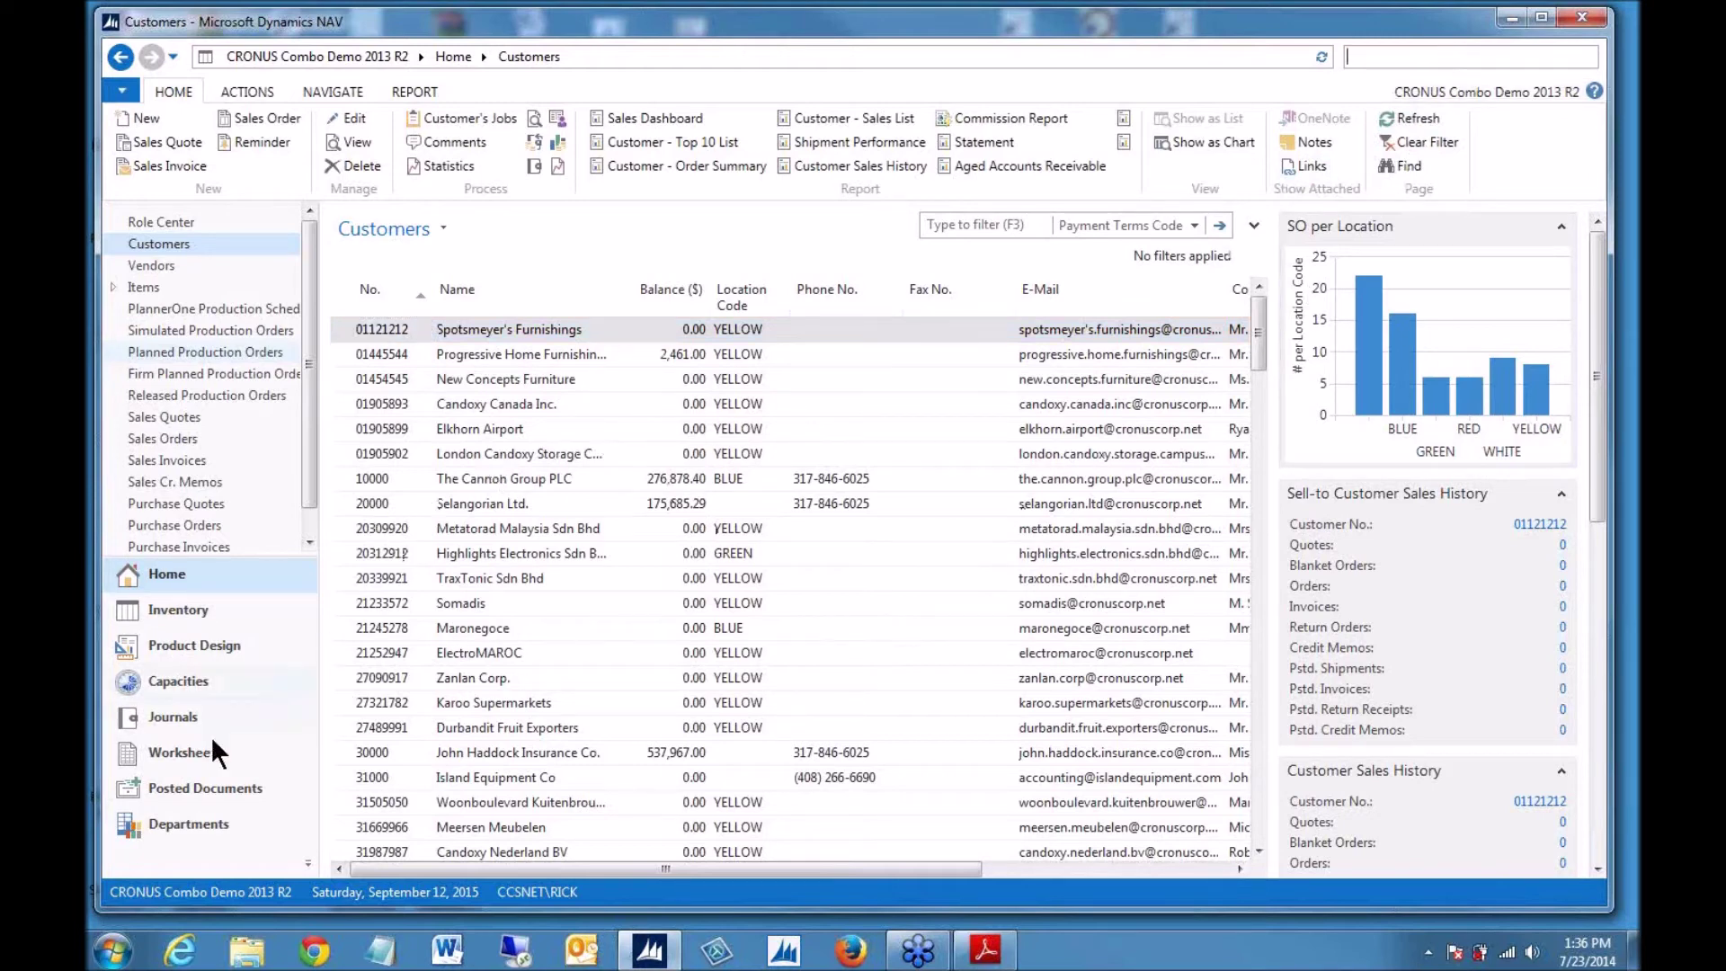
left_click(184, 825)
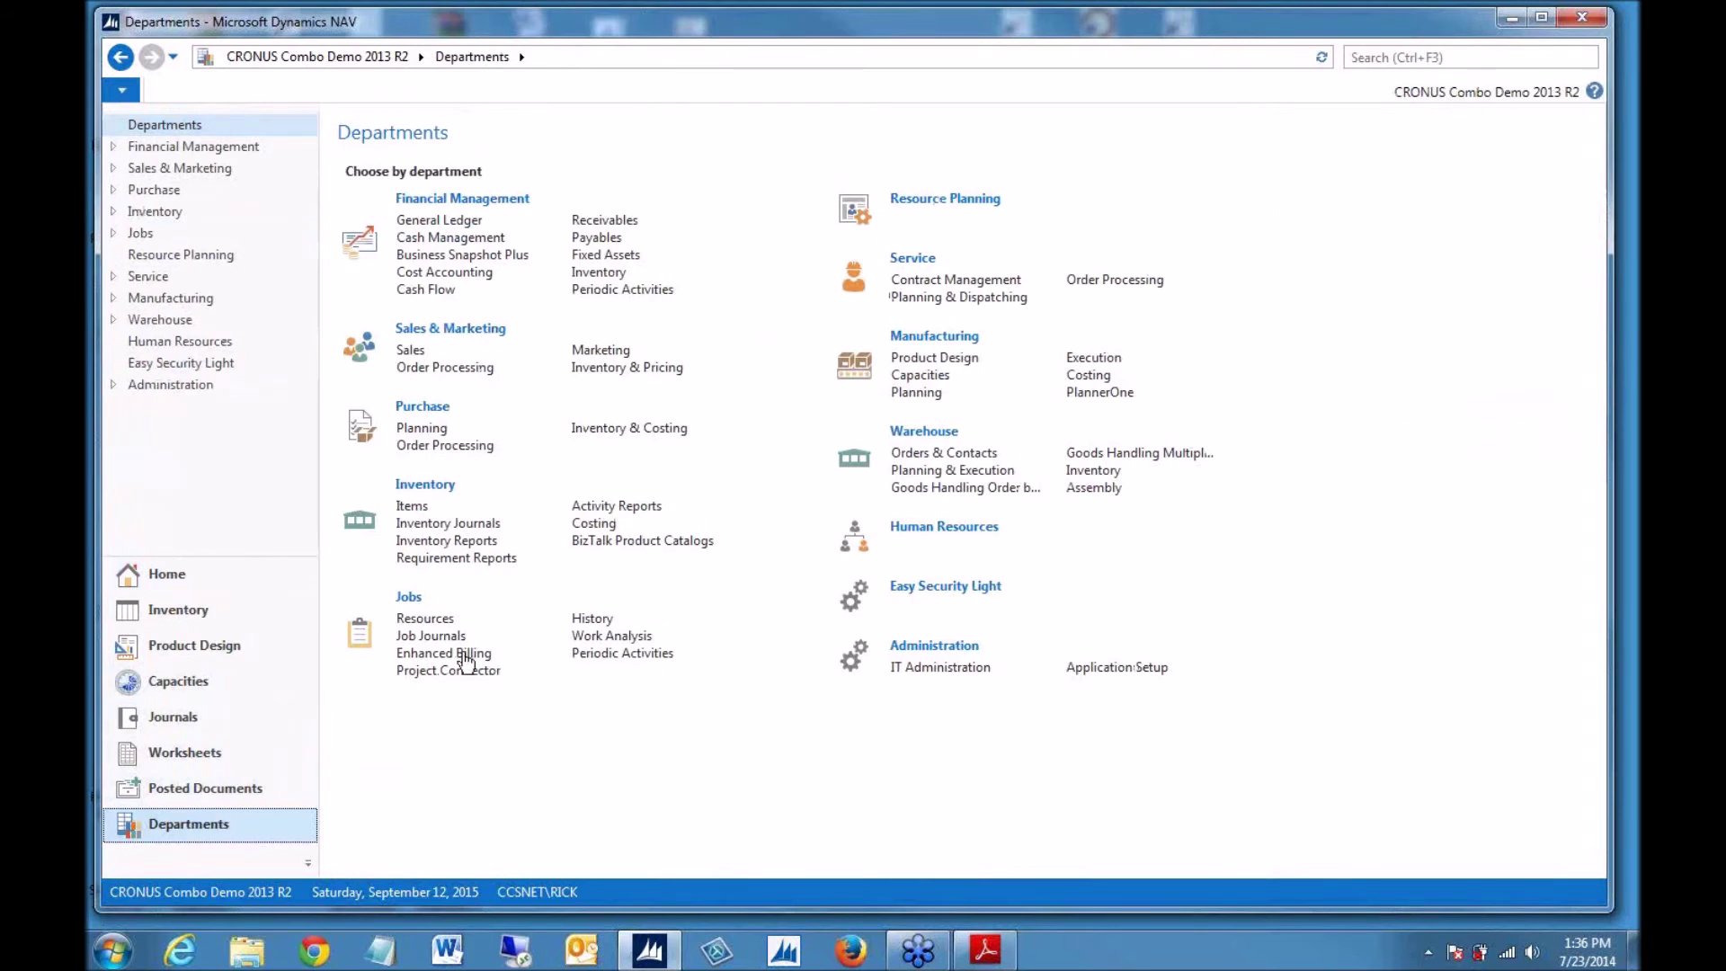
left_click(604, 350)
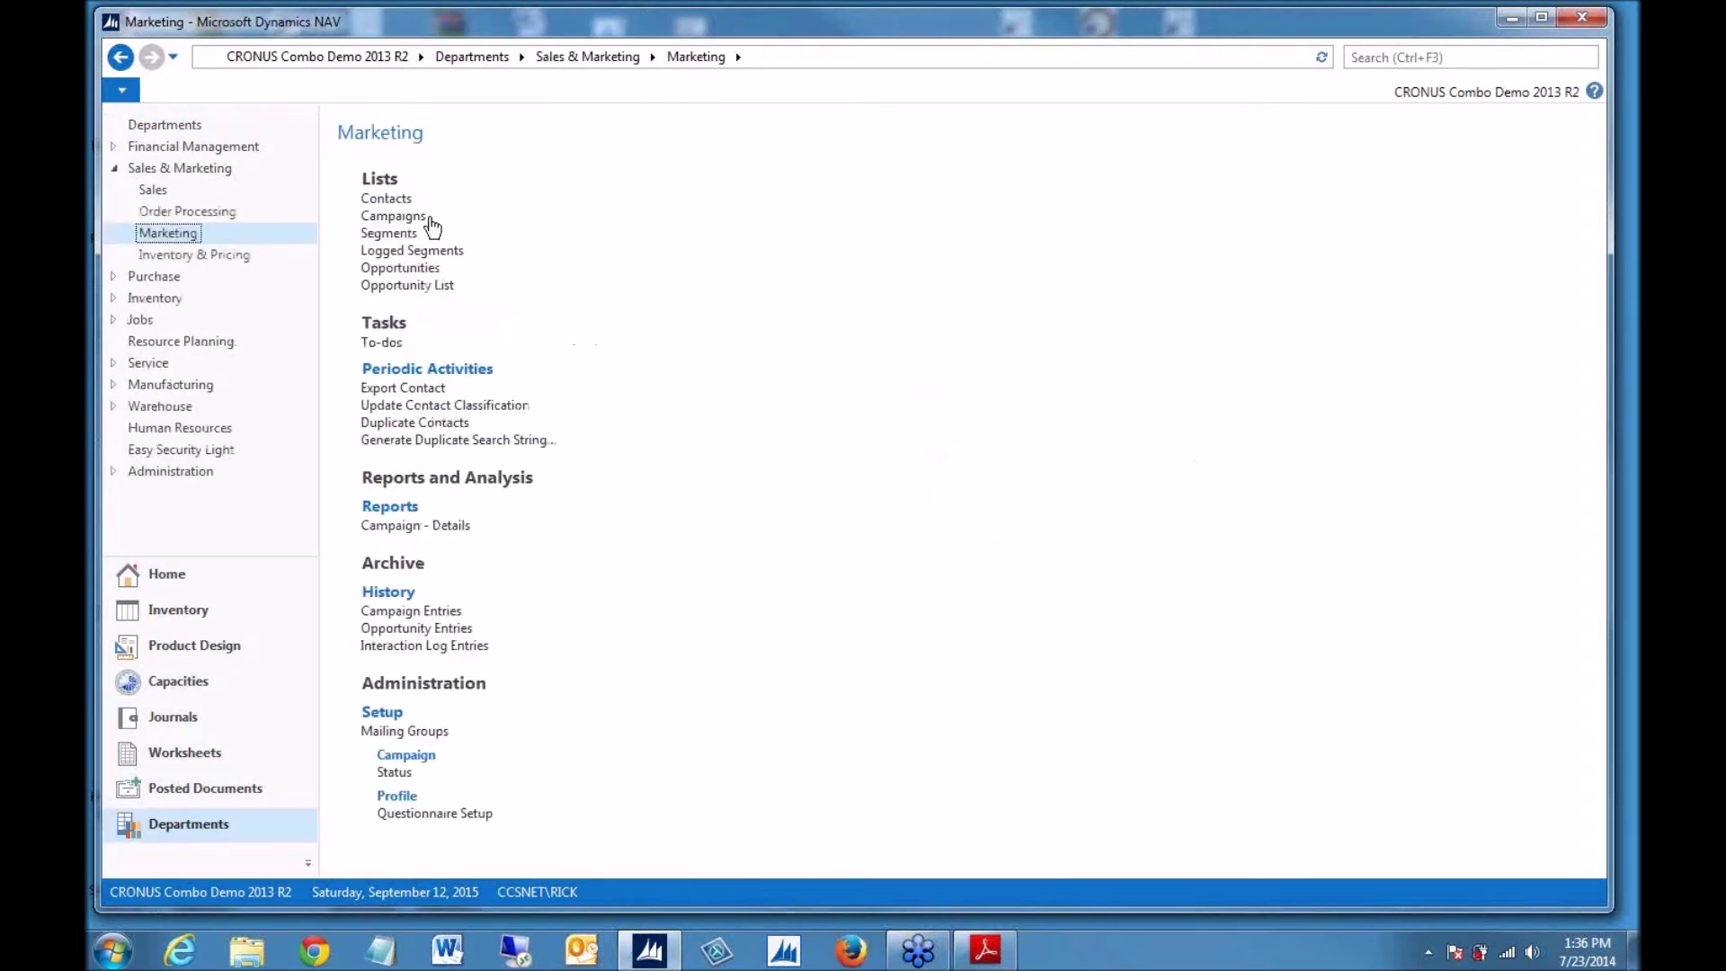
left_click(407, 267)
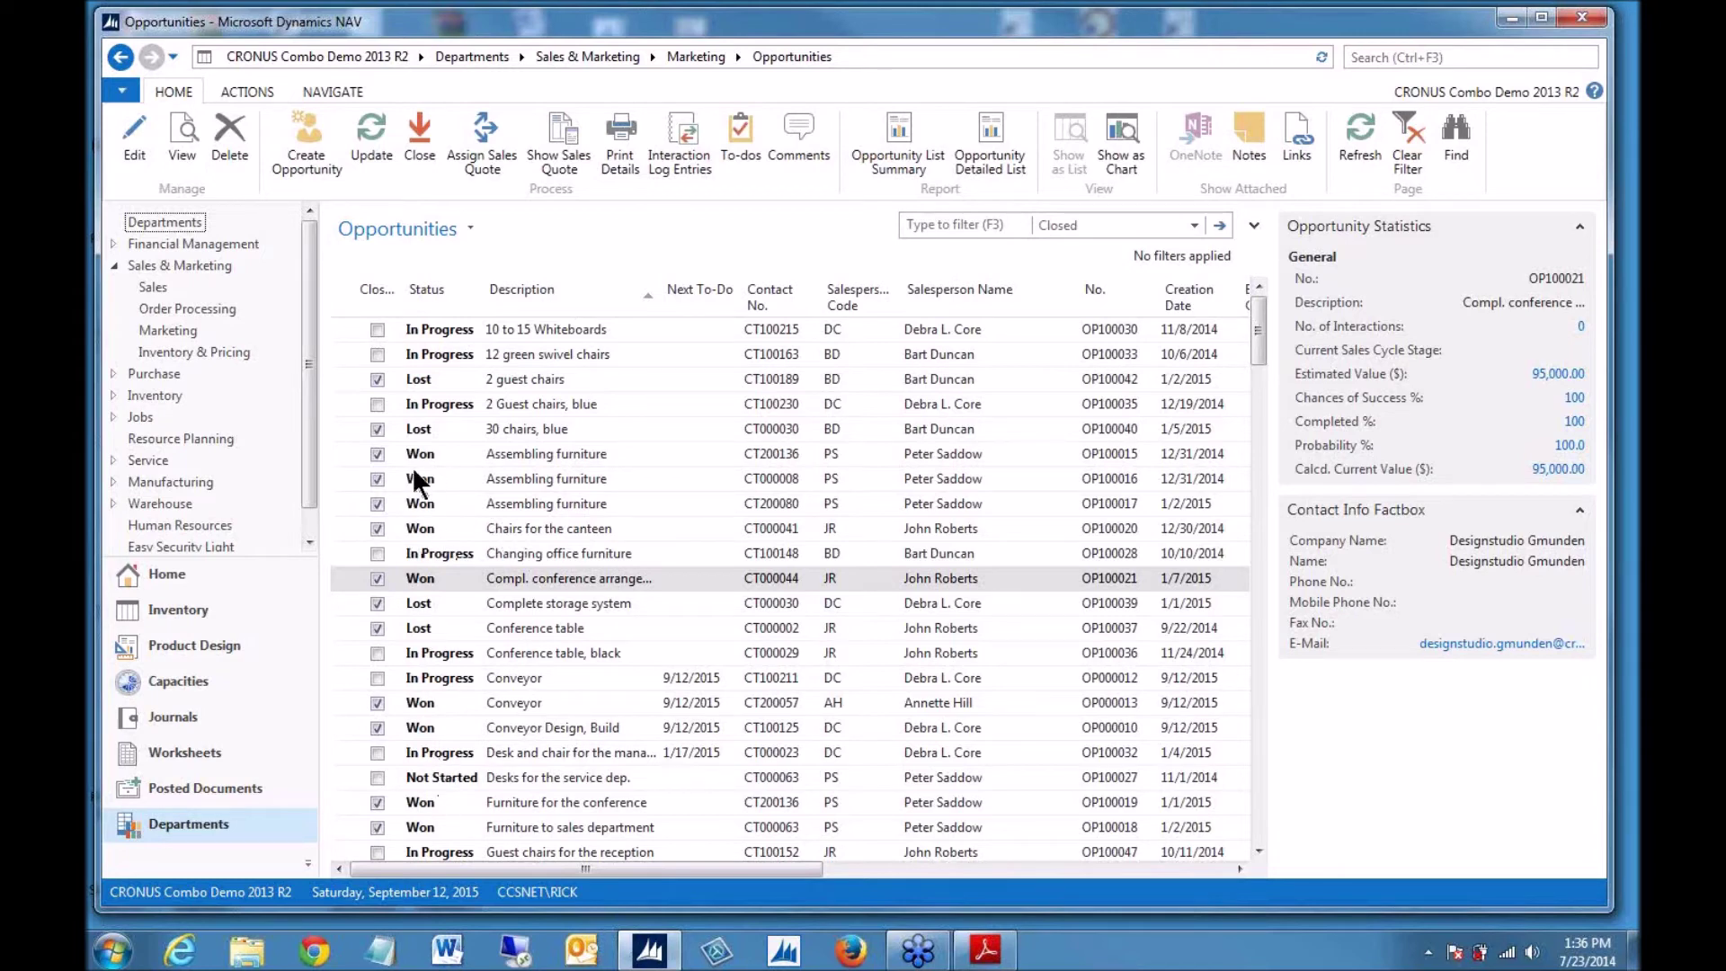
scroll(601, 584, "down", 12)
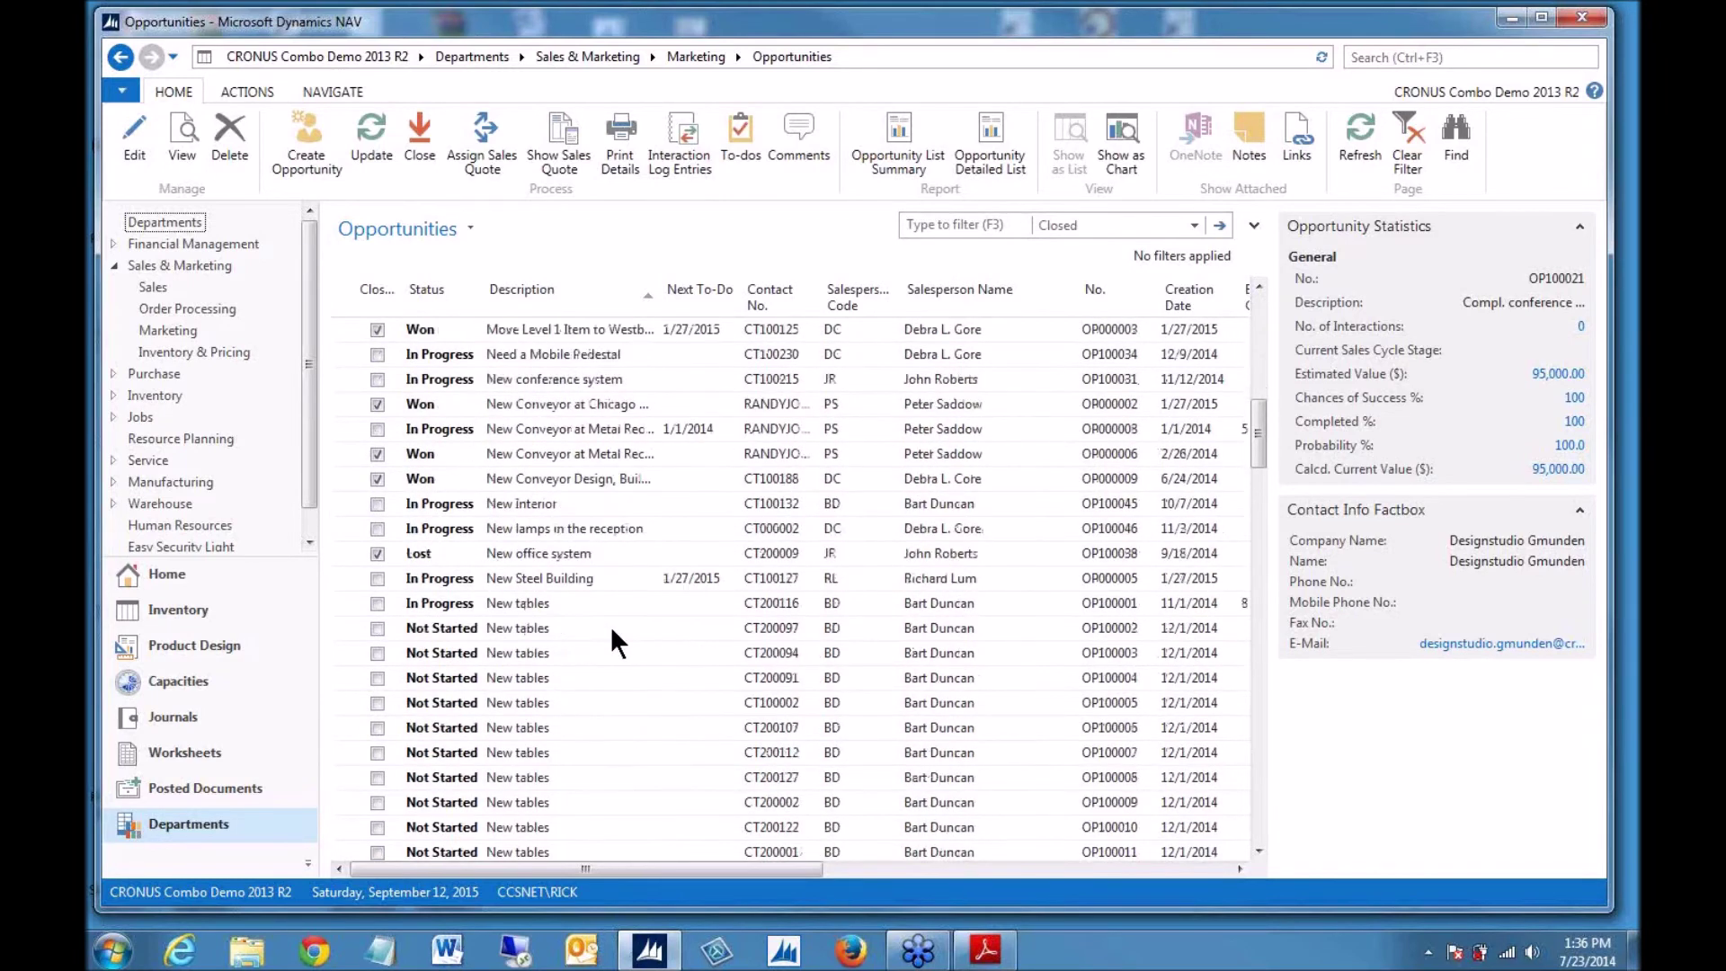
scroll(611, 627, "up", 12)
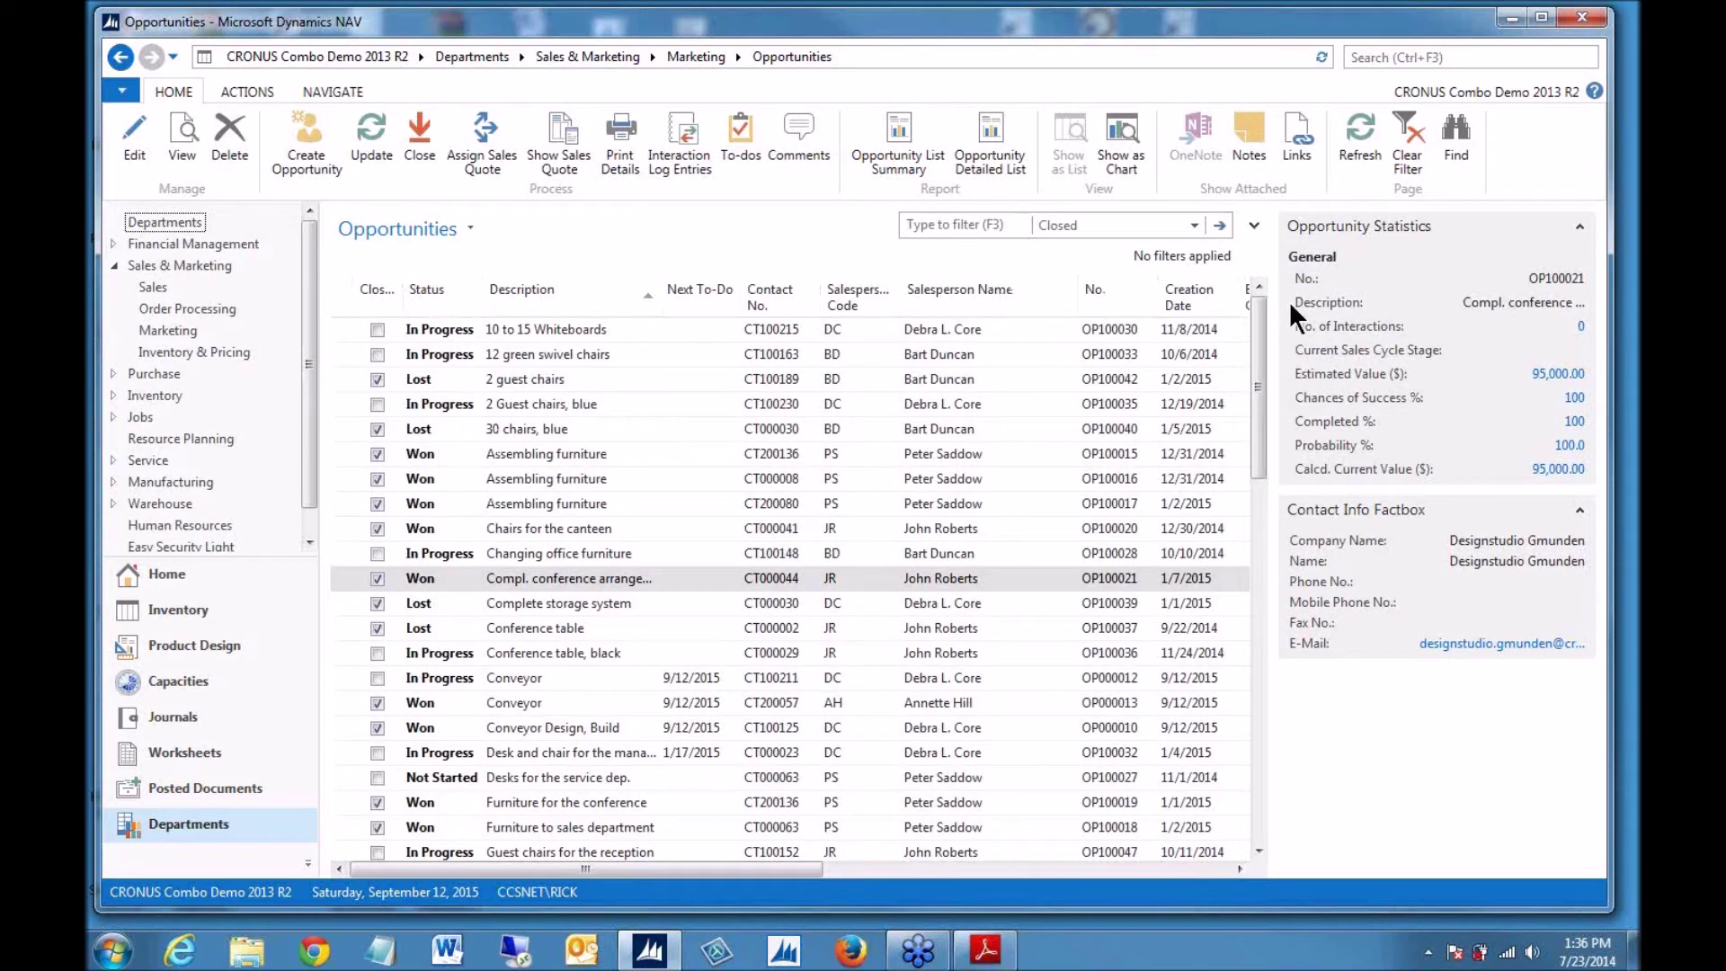
- Filter the Opportunities list by Status Won and review the estimated value columns
left_click(1194, 226)
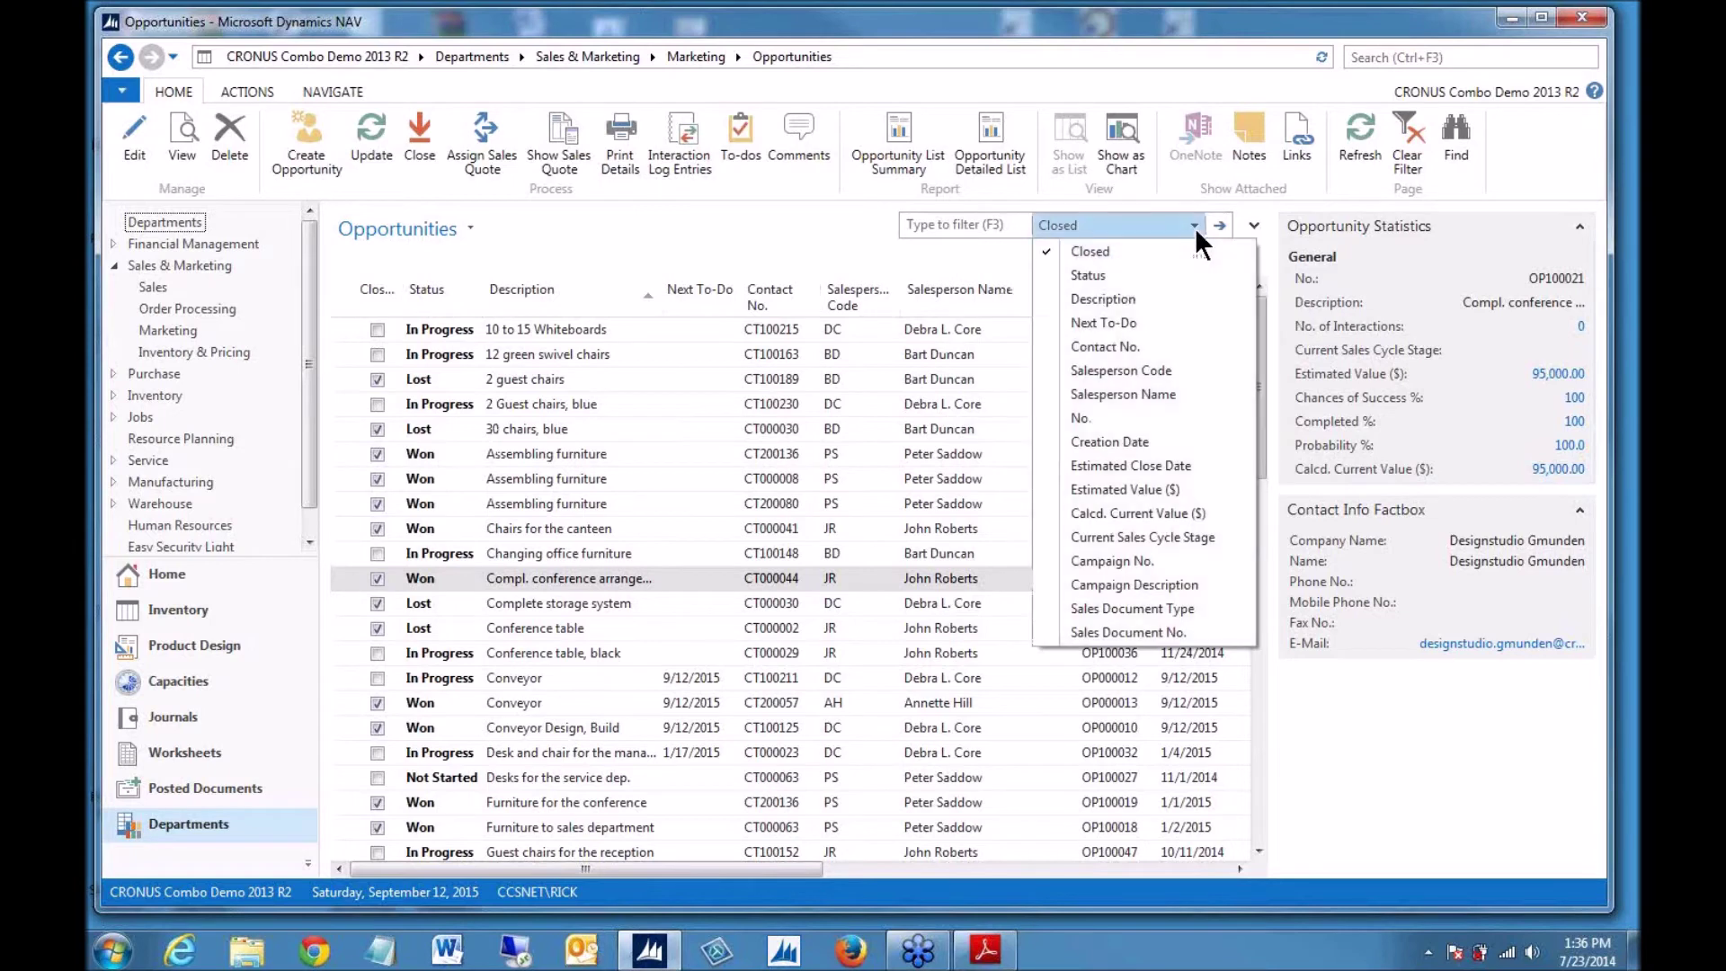
left_click(1095, 273)
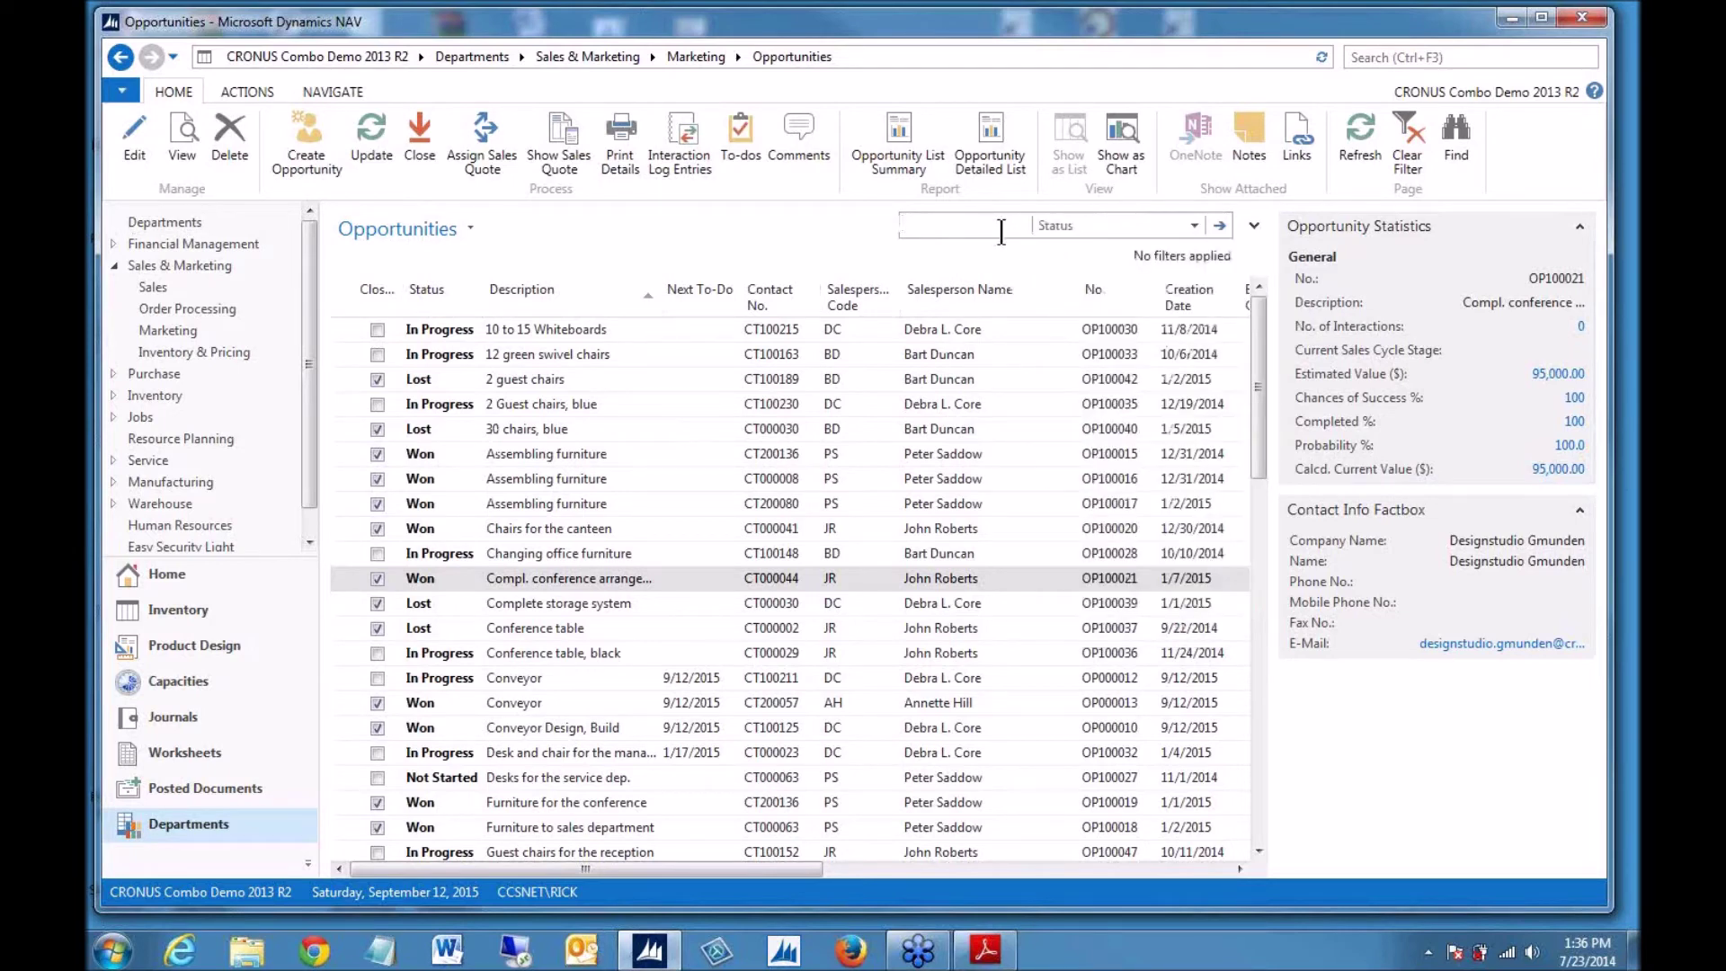
type("Won")
key("Return")
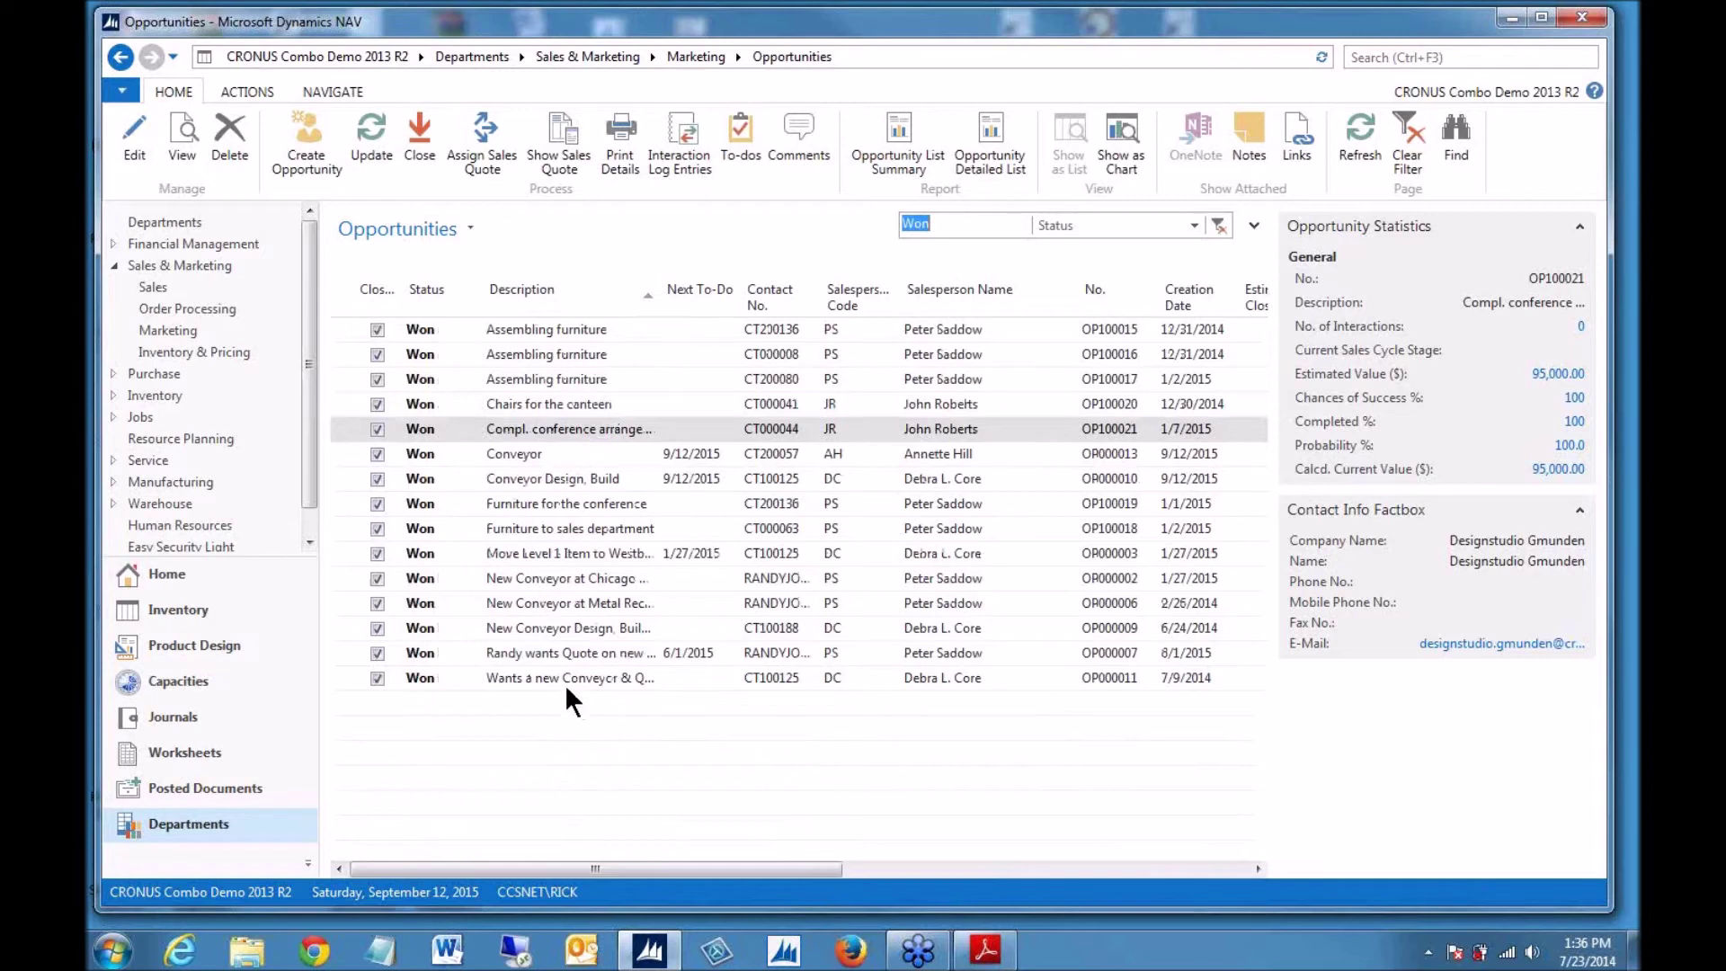
left_click_drag(630, 872, 820, 890)
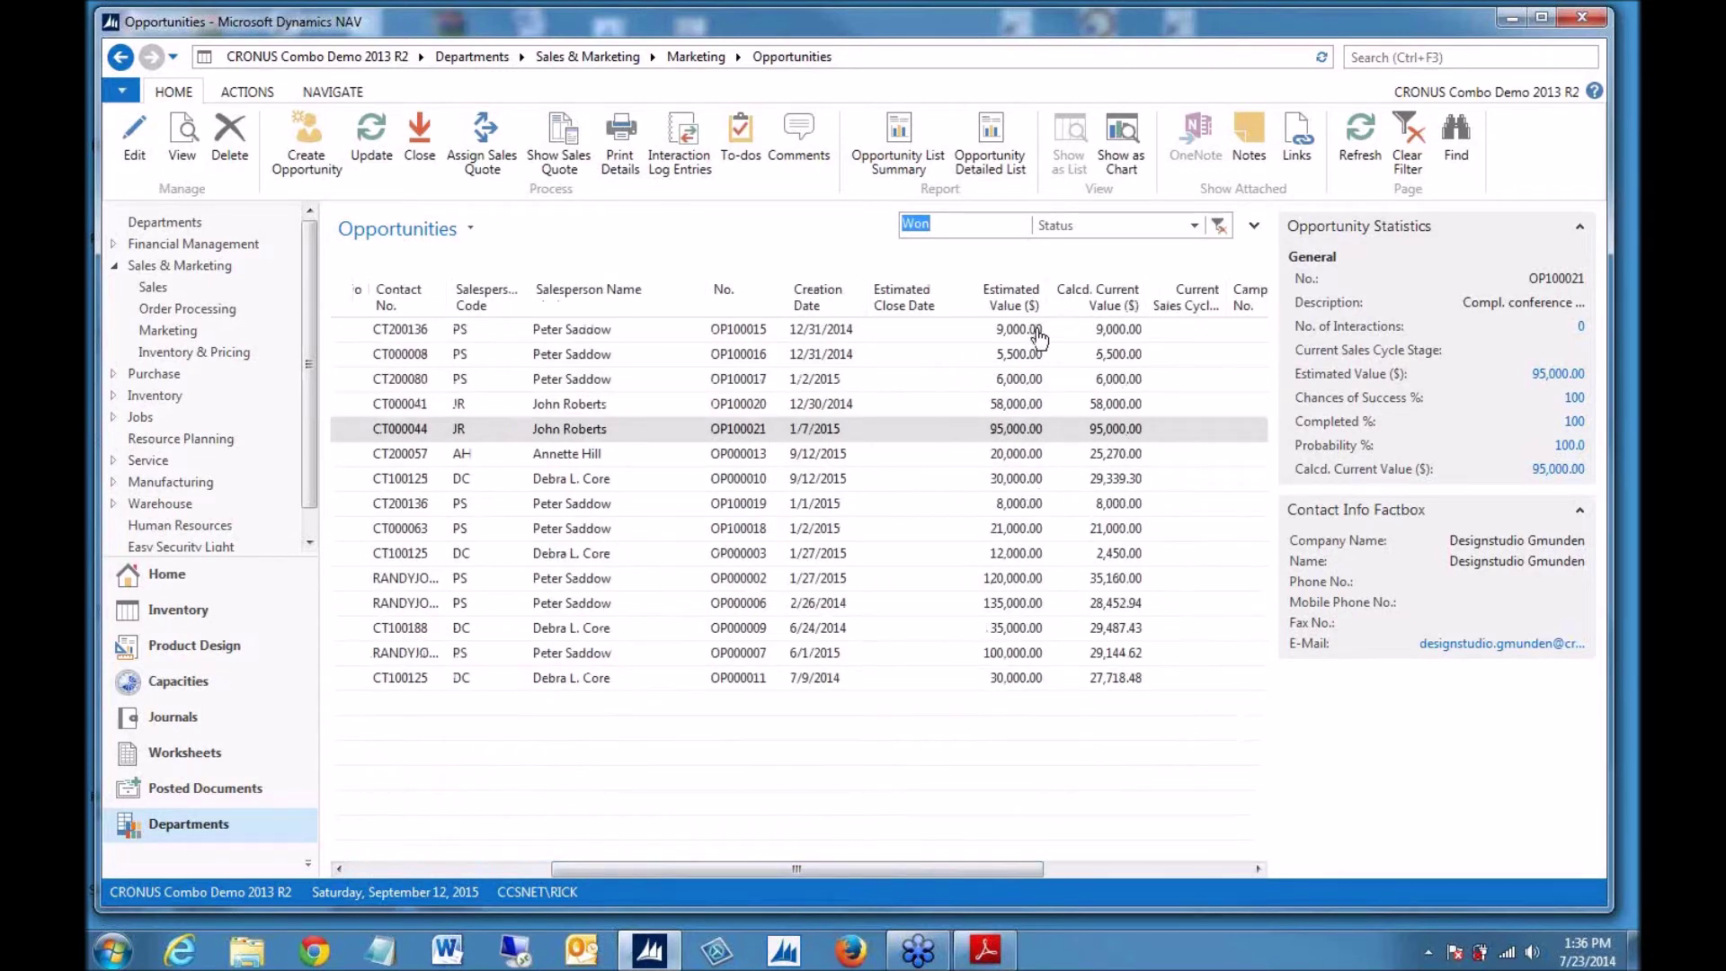
left_click_drag(773, 868, 550, 875)
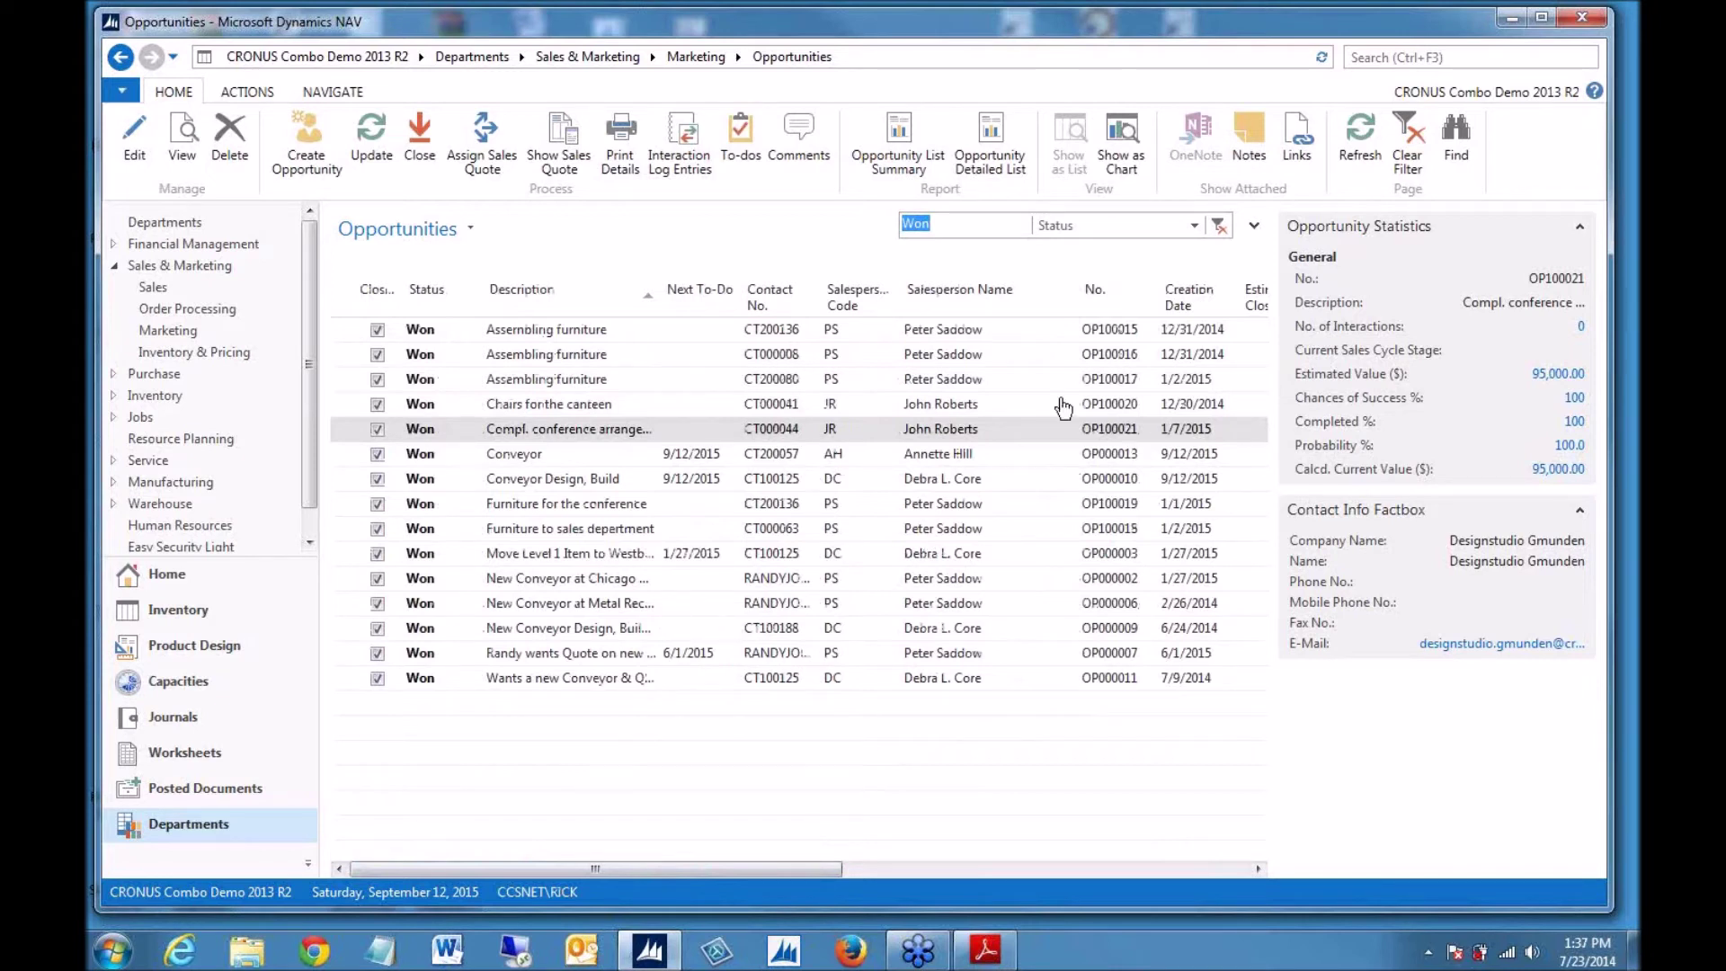
- Show the filtered opportunities as a chart with Salesperson Code as the dimension and Estimated Value ($) as the measure
left_click(1121, 134)
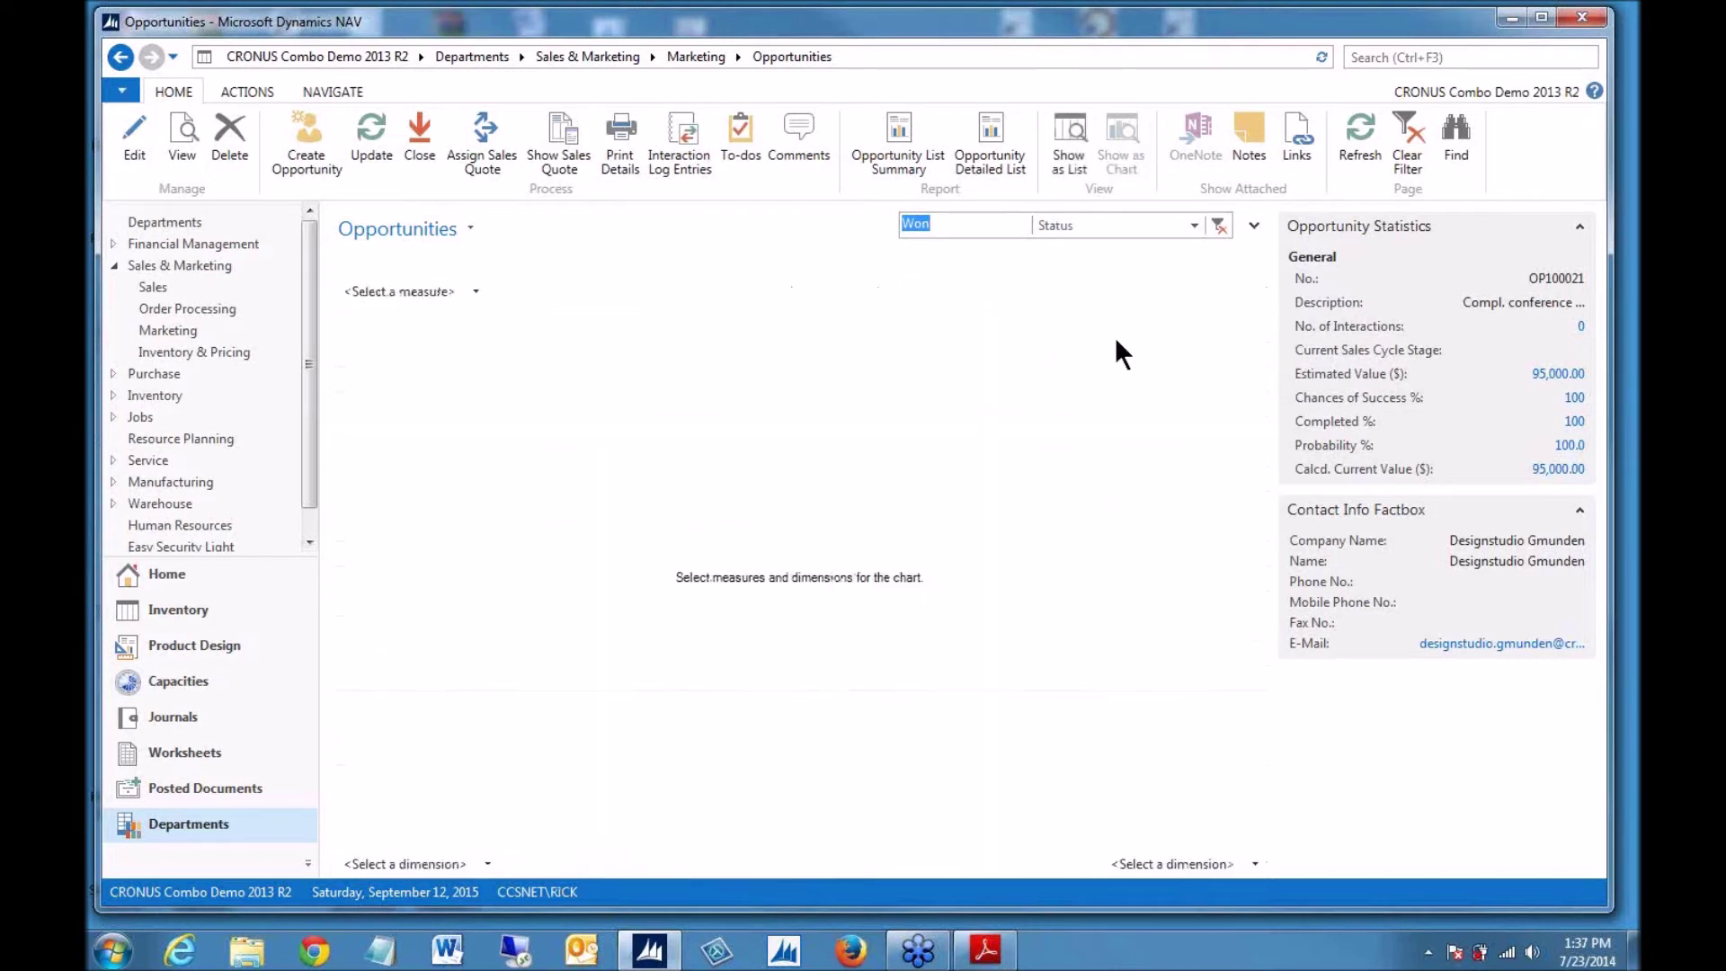
left_click(1179, 864)
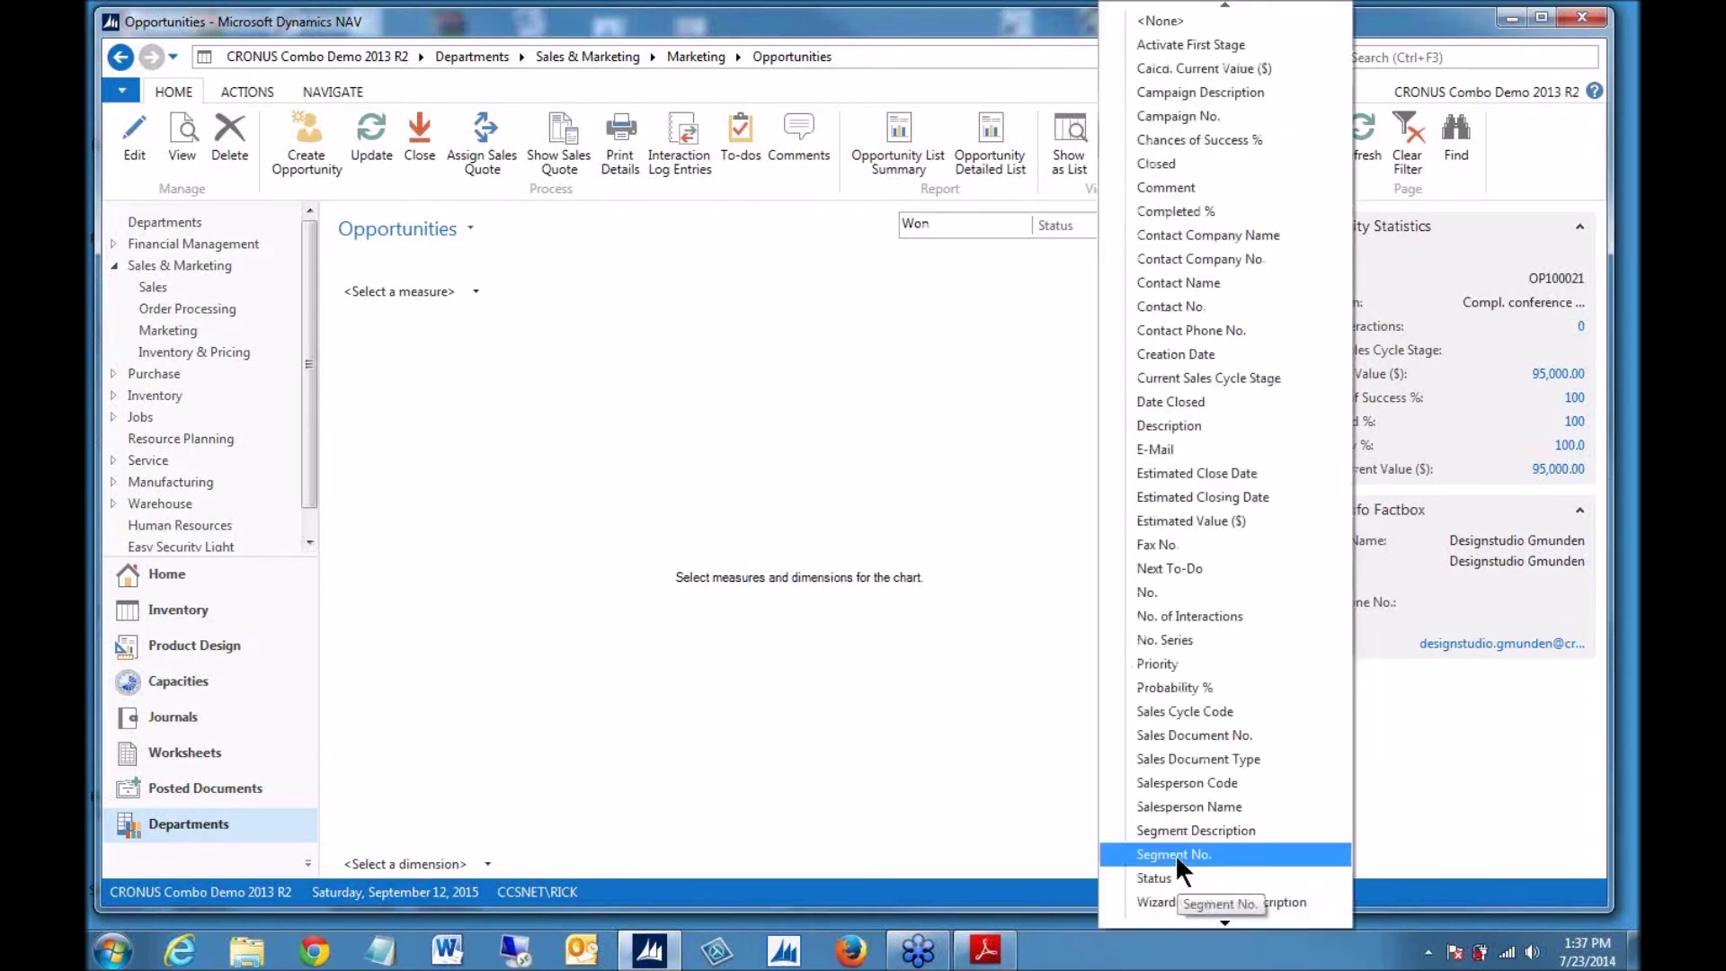
left_click(1173, 778)
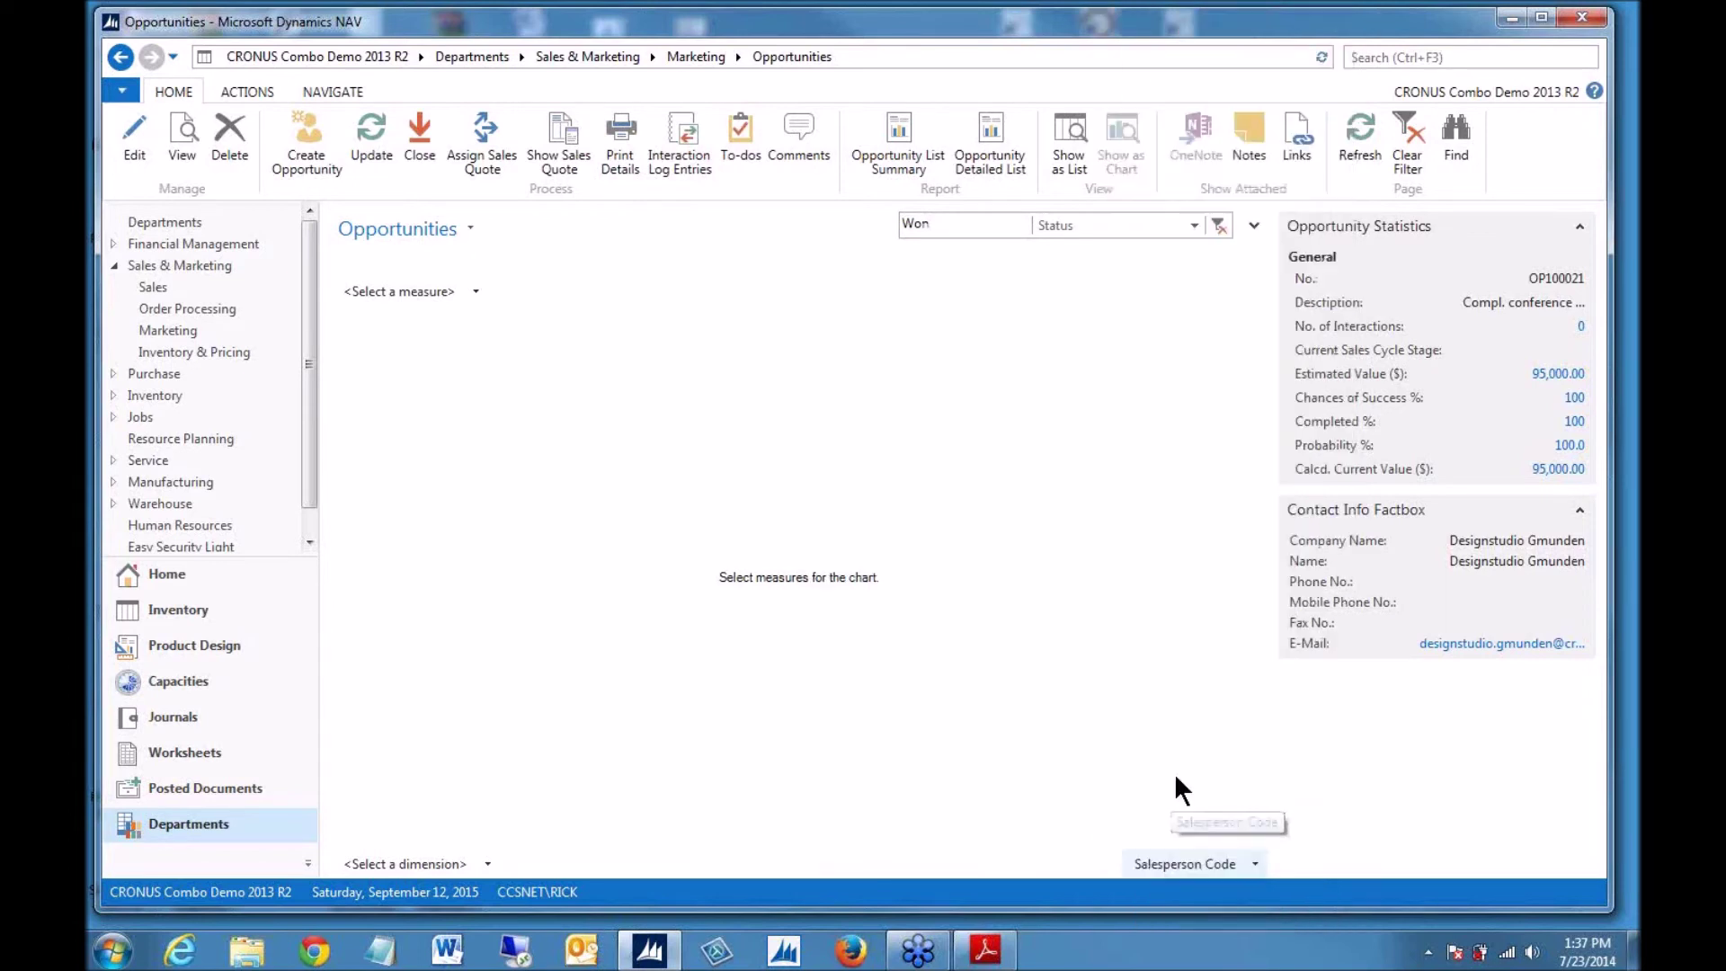
left_click(436, 291)
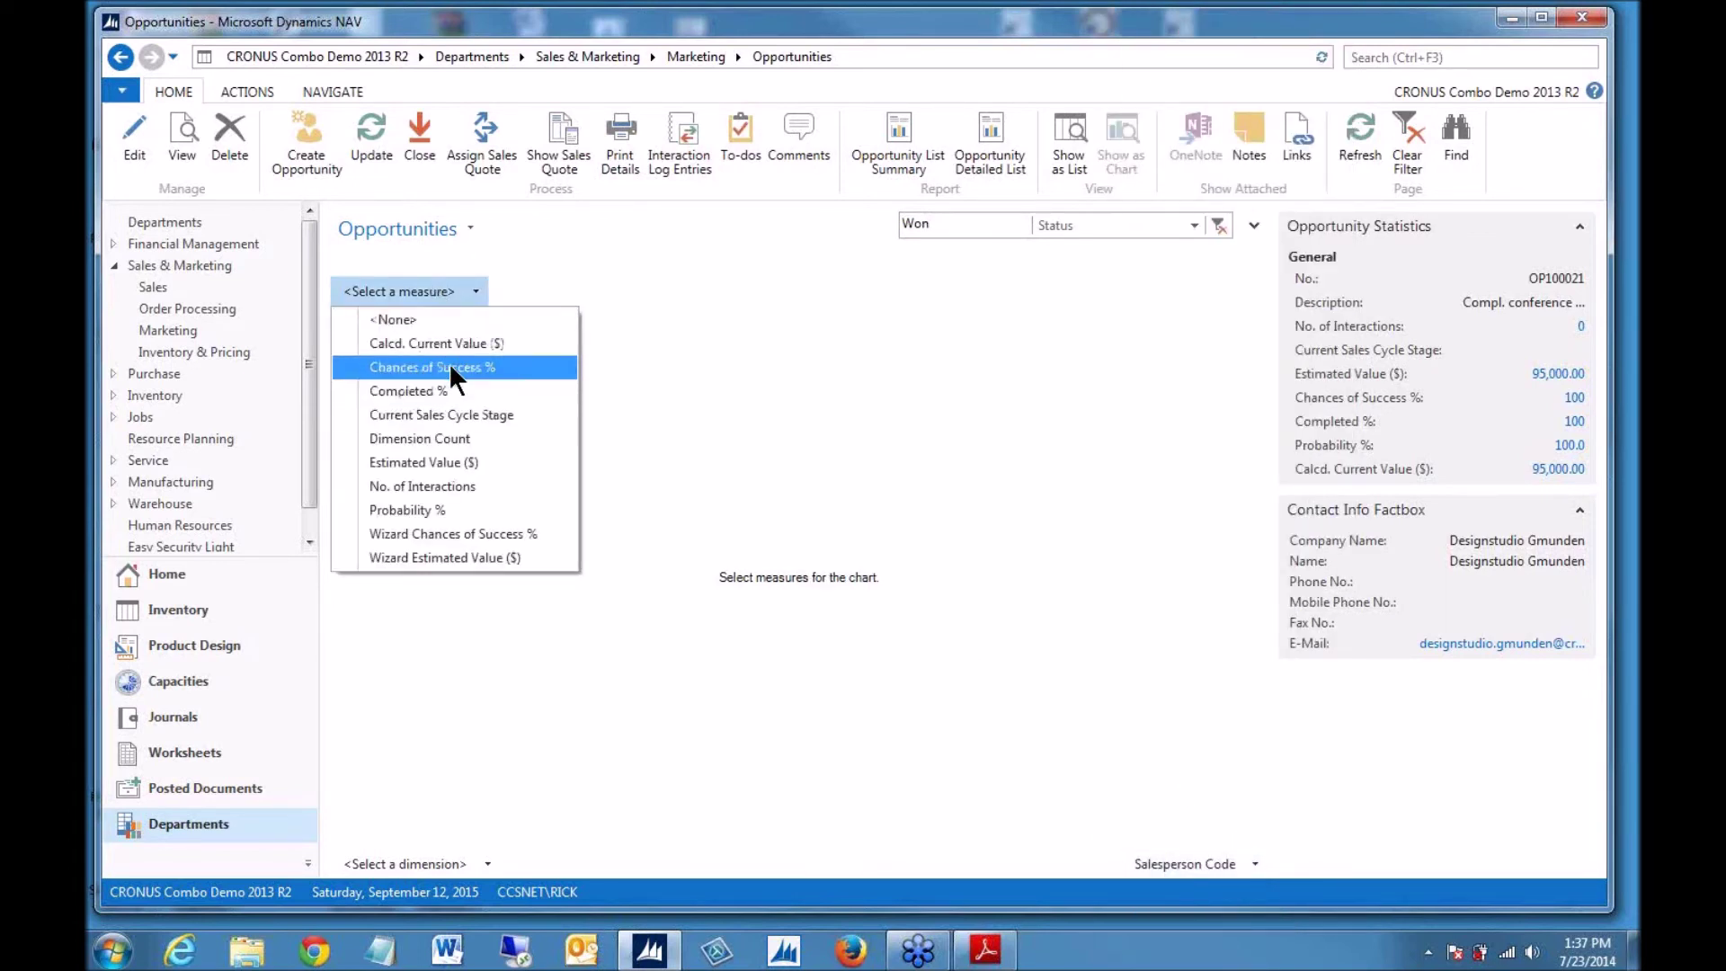
left_click(402, 462)
mouse_move(581, 801)
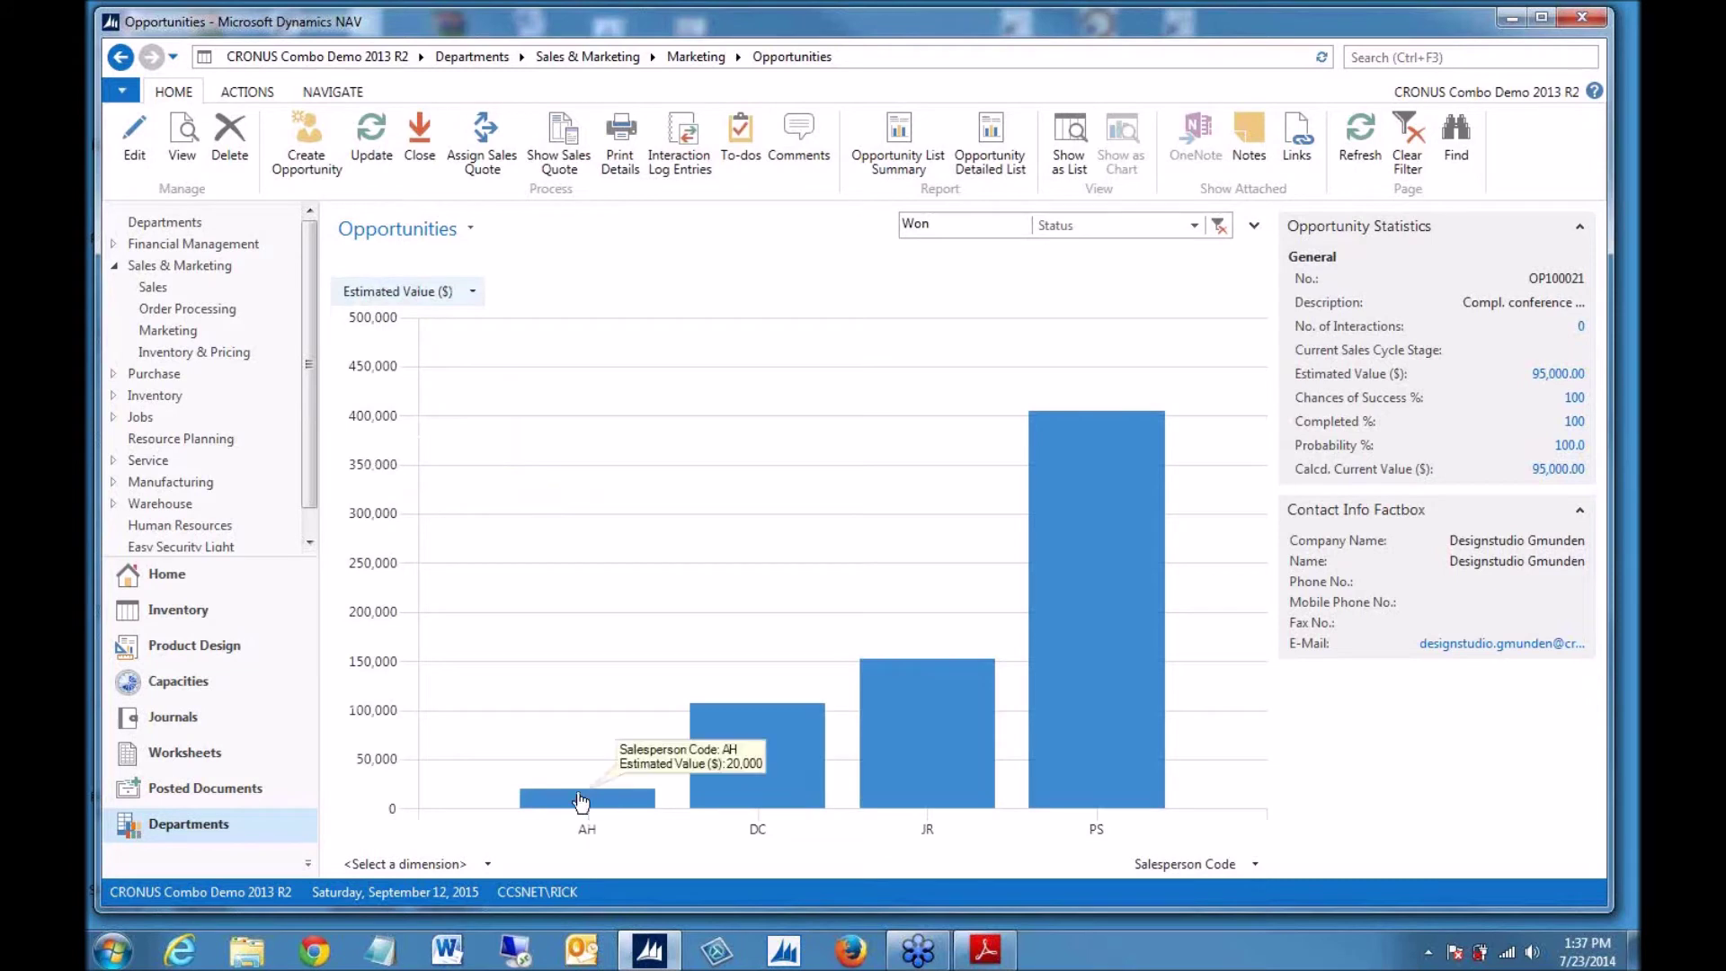
mouse_move(1098, 539)
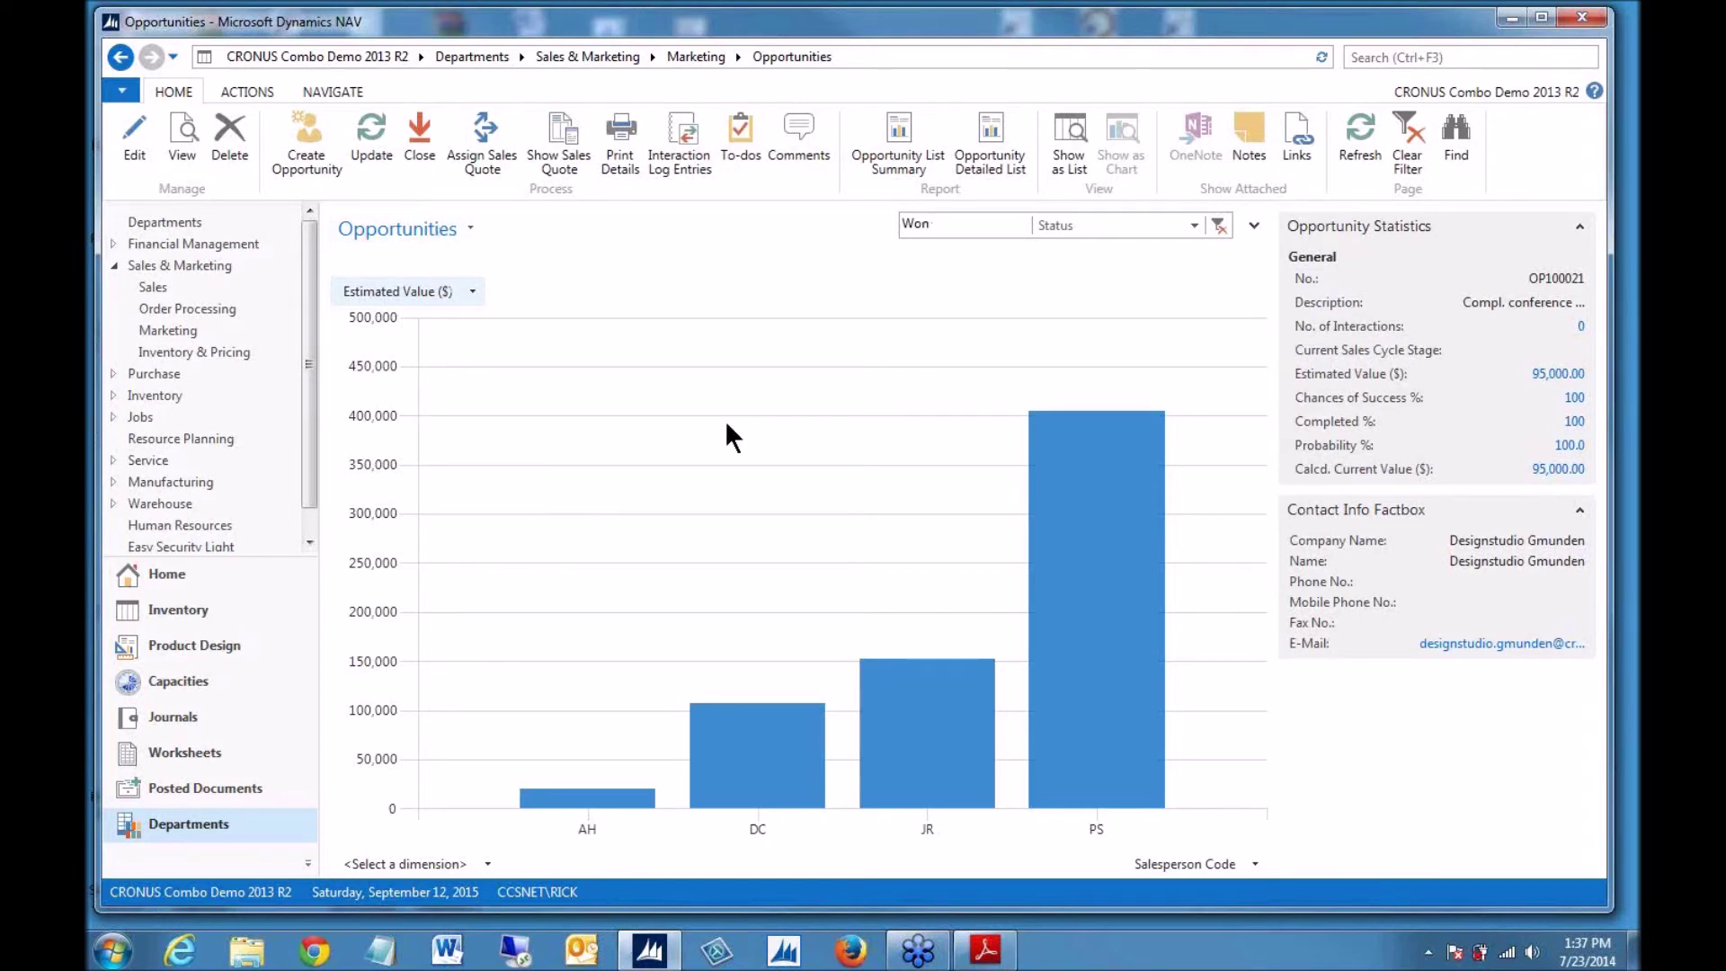
- Open the chart's customization and start exporting the chart as an XML file, cancelling before it is saved
right_click(735, 510)
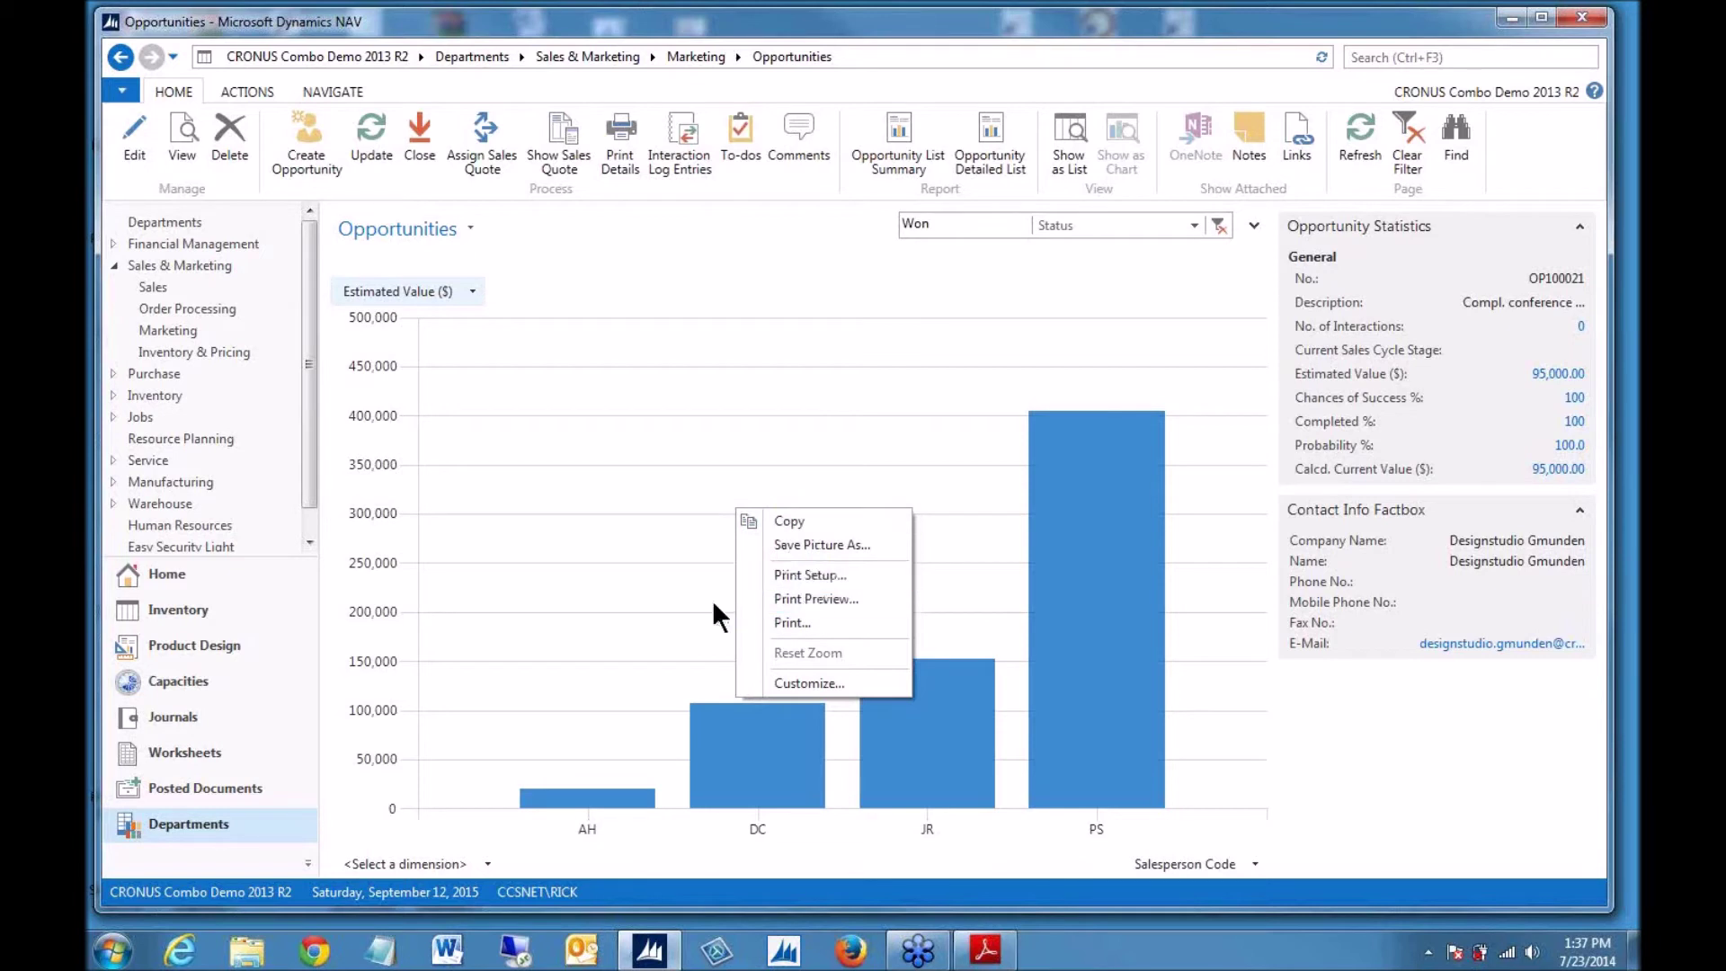
left_click(811, 682)
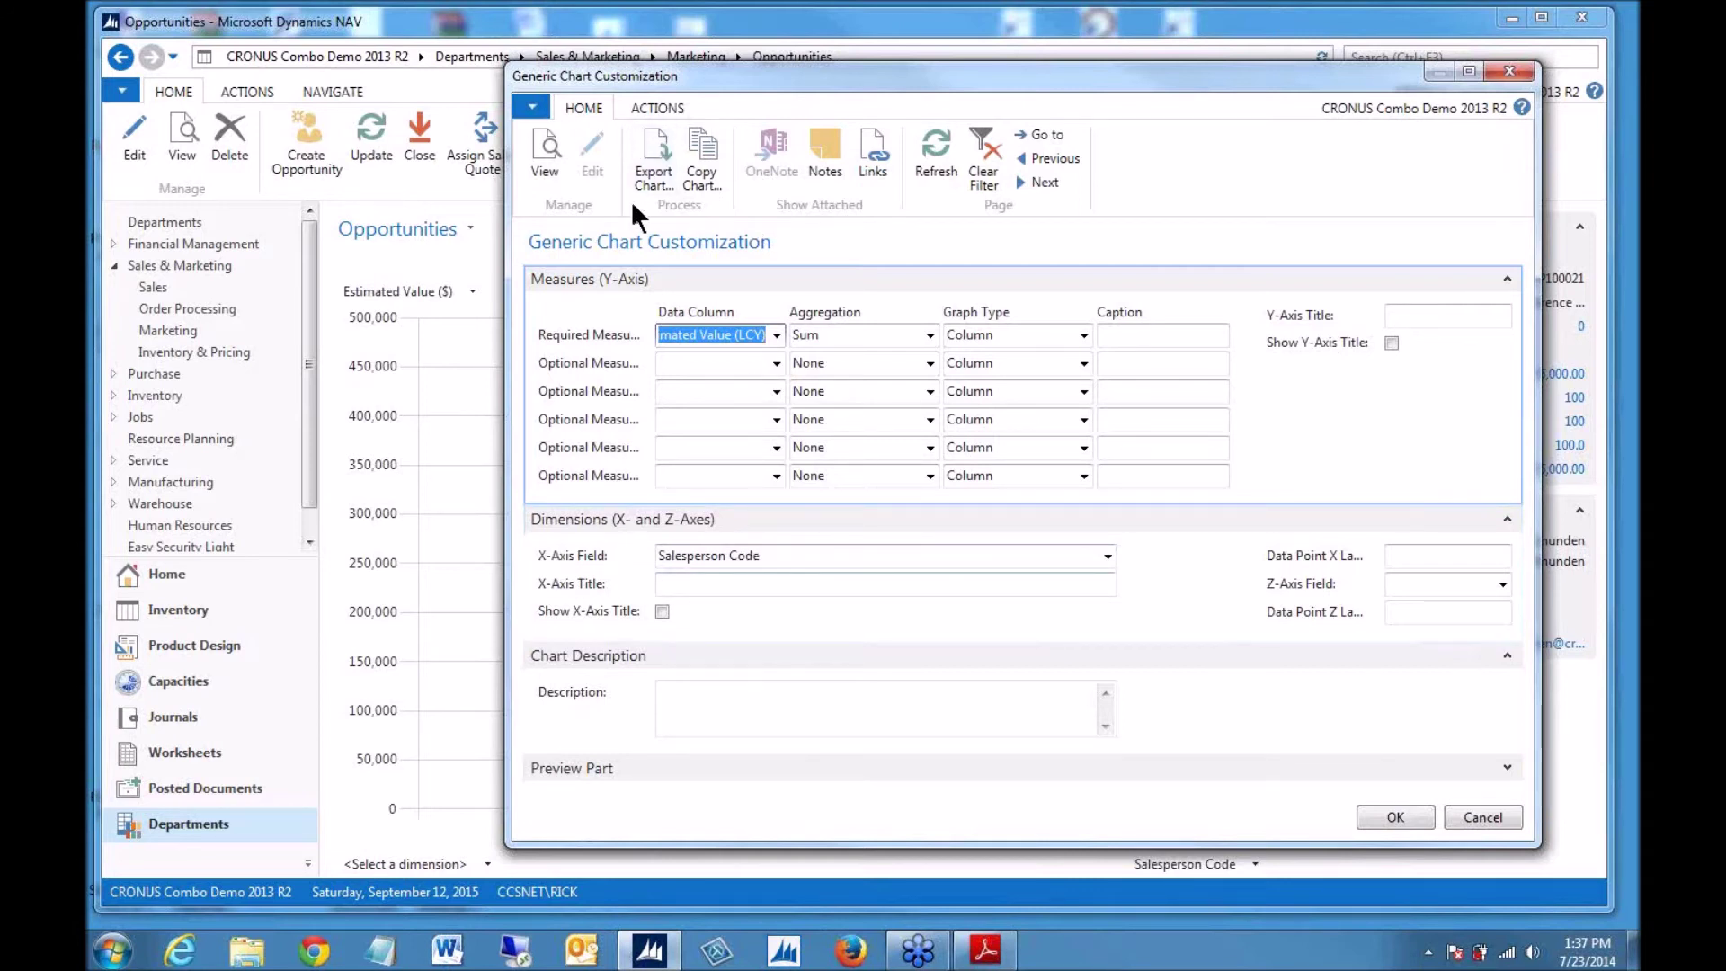
left_click(653, 151)
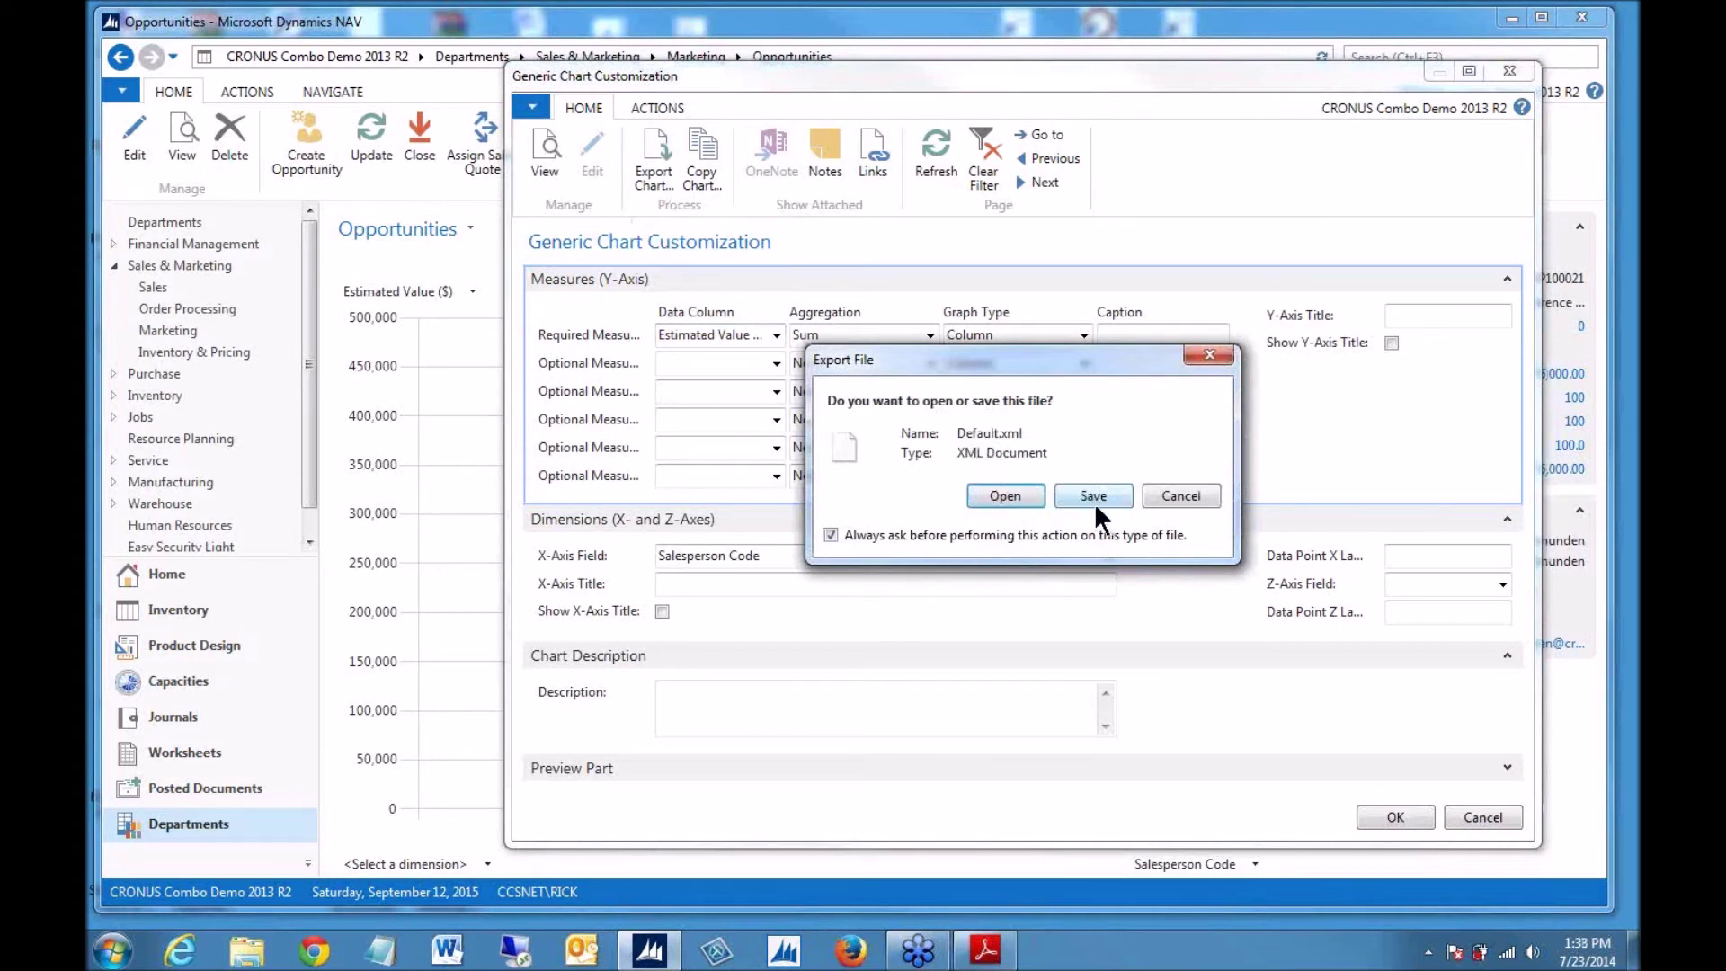
left_click(1182, 494)
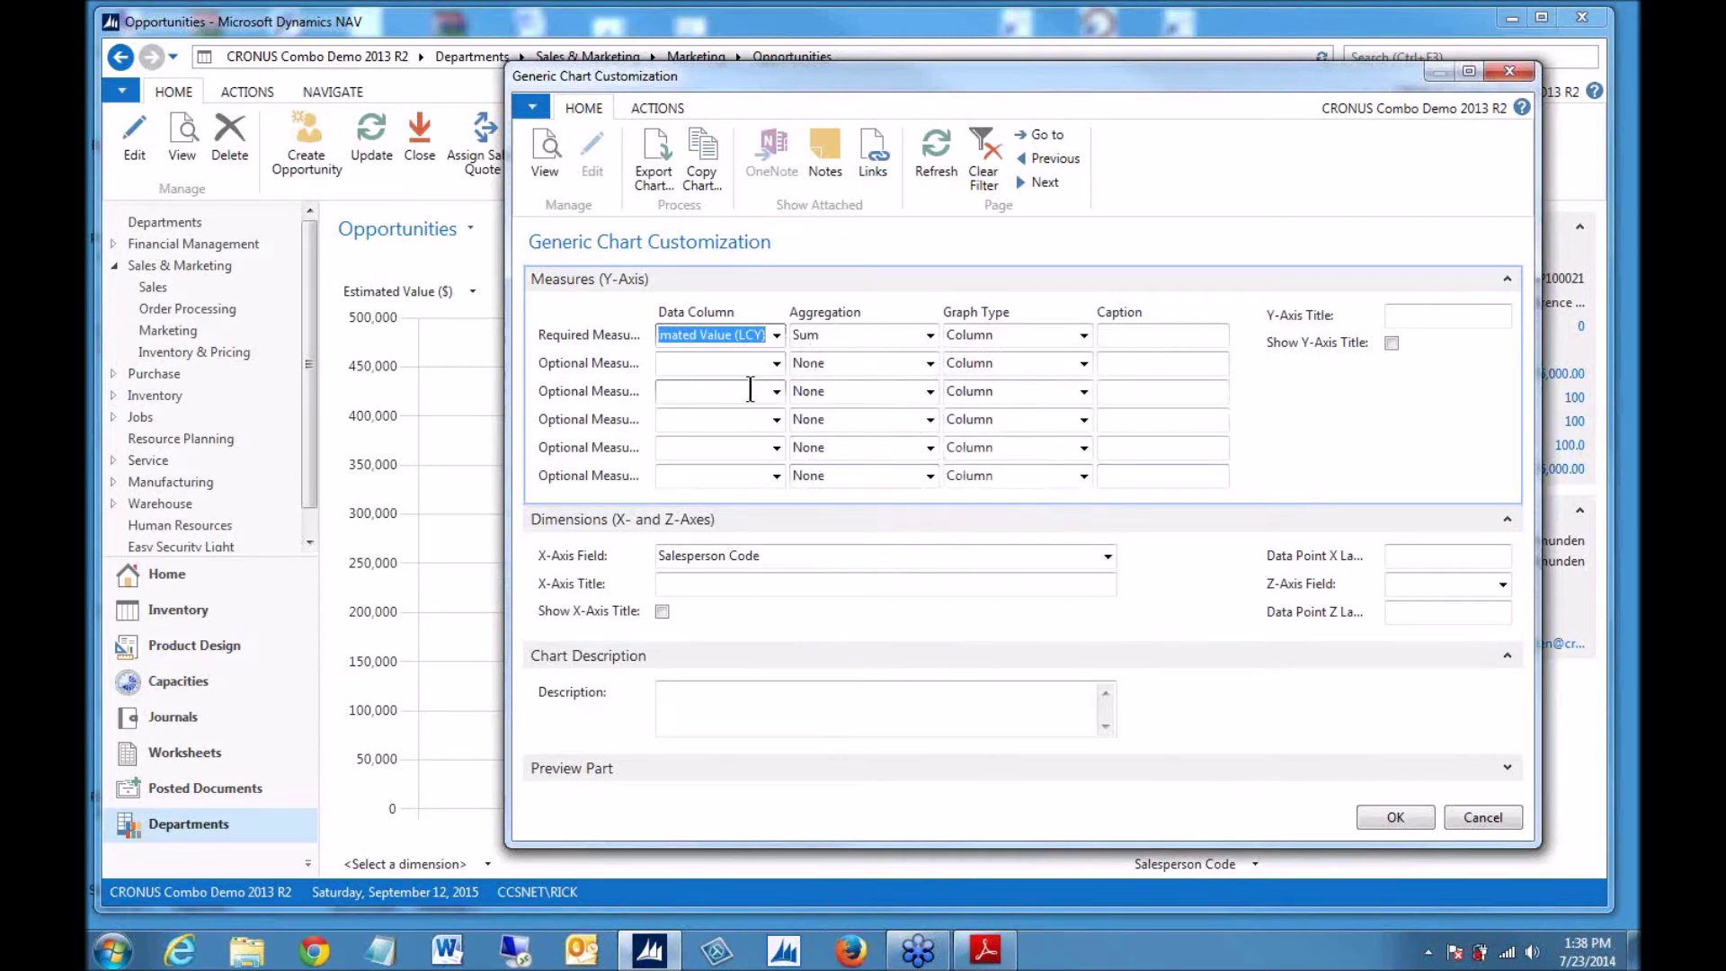
- Copy the chart with the ID WONOPPORTUNITIES and the title Won Opportunities, and leave the chart customization
left_click(692, 173)
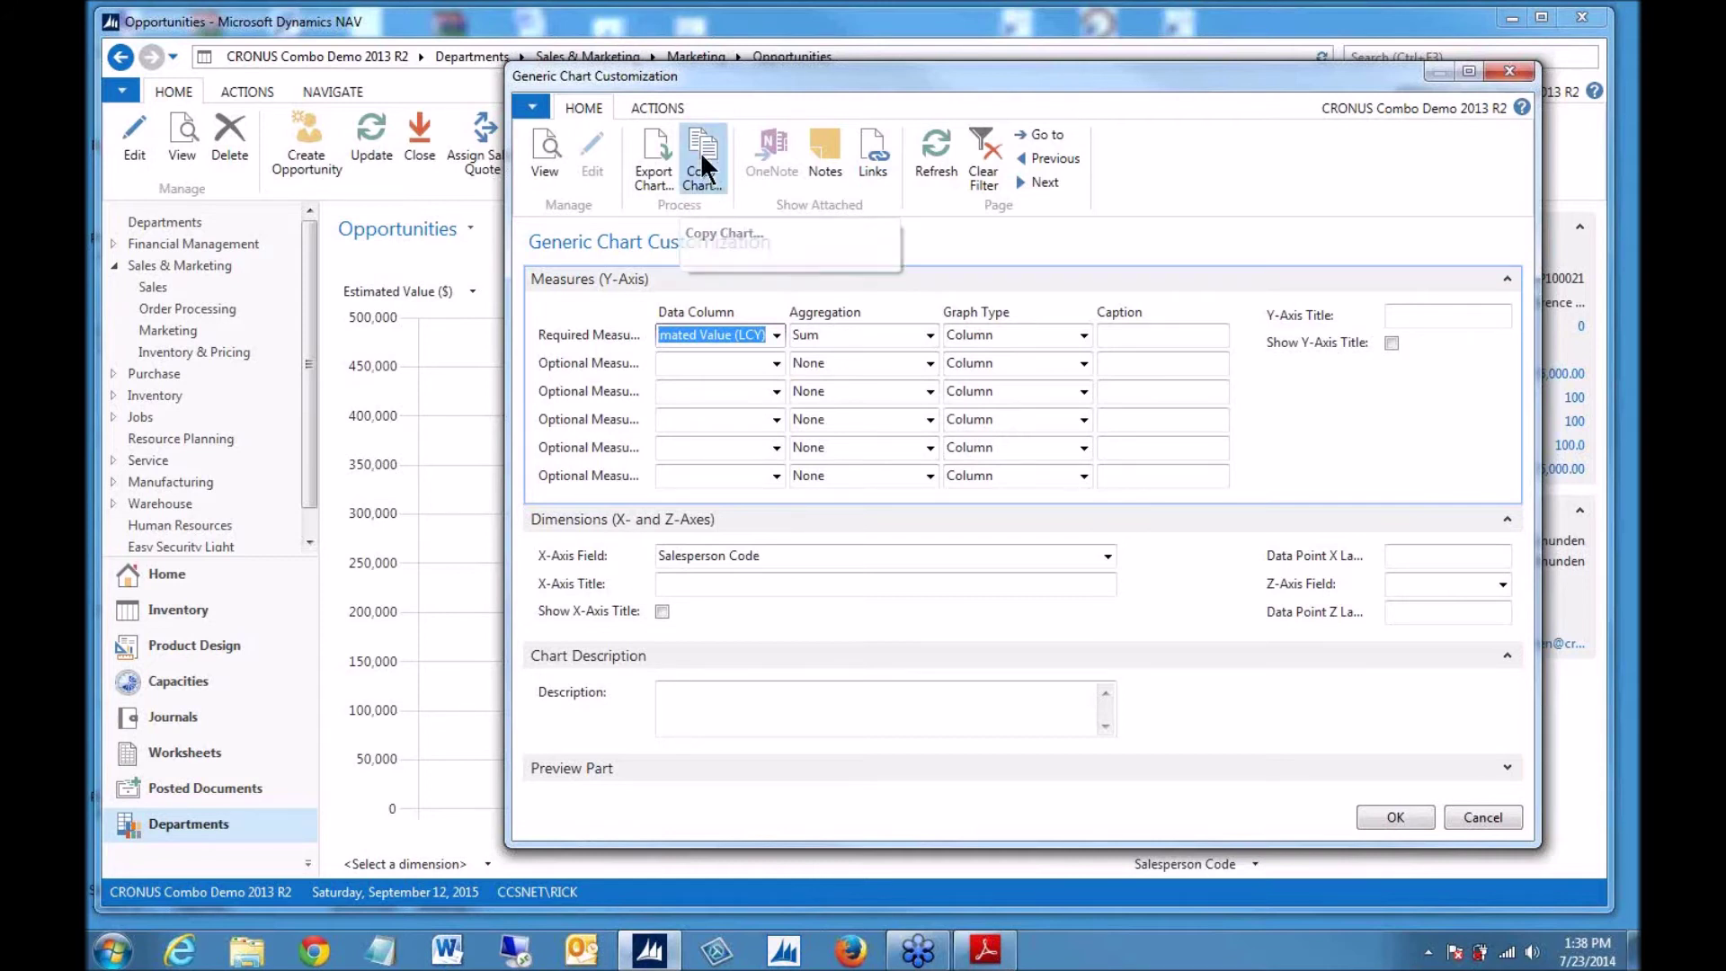
left_click(701, 158)
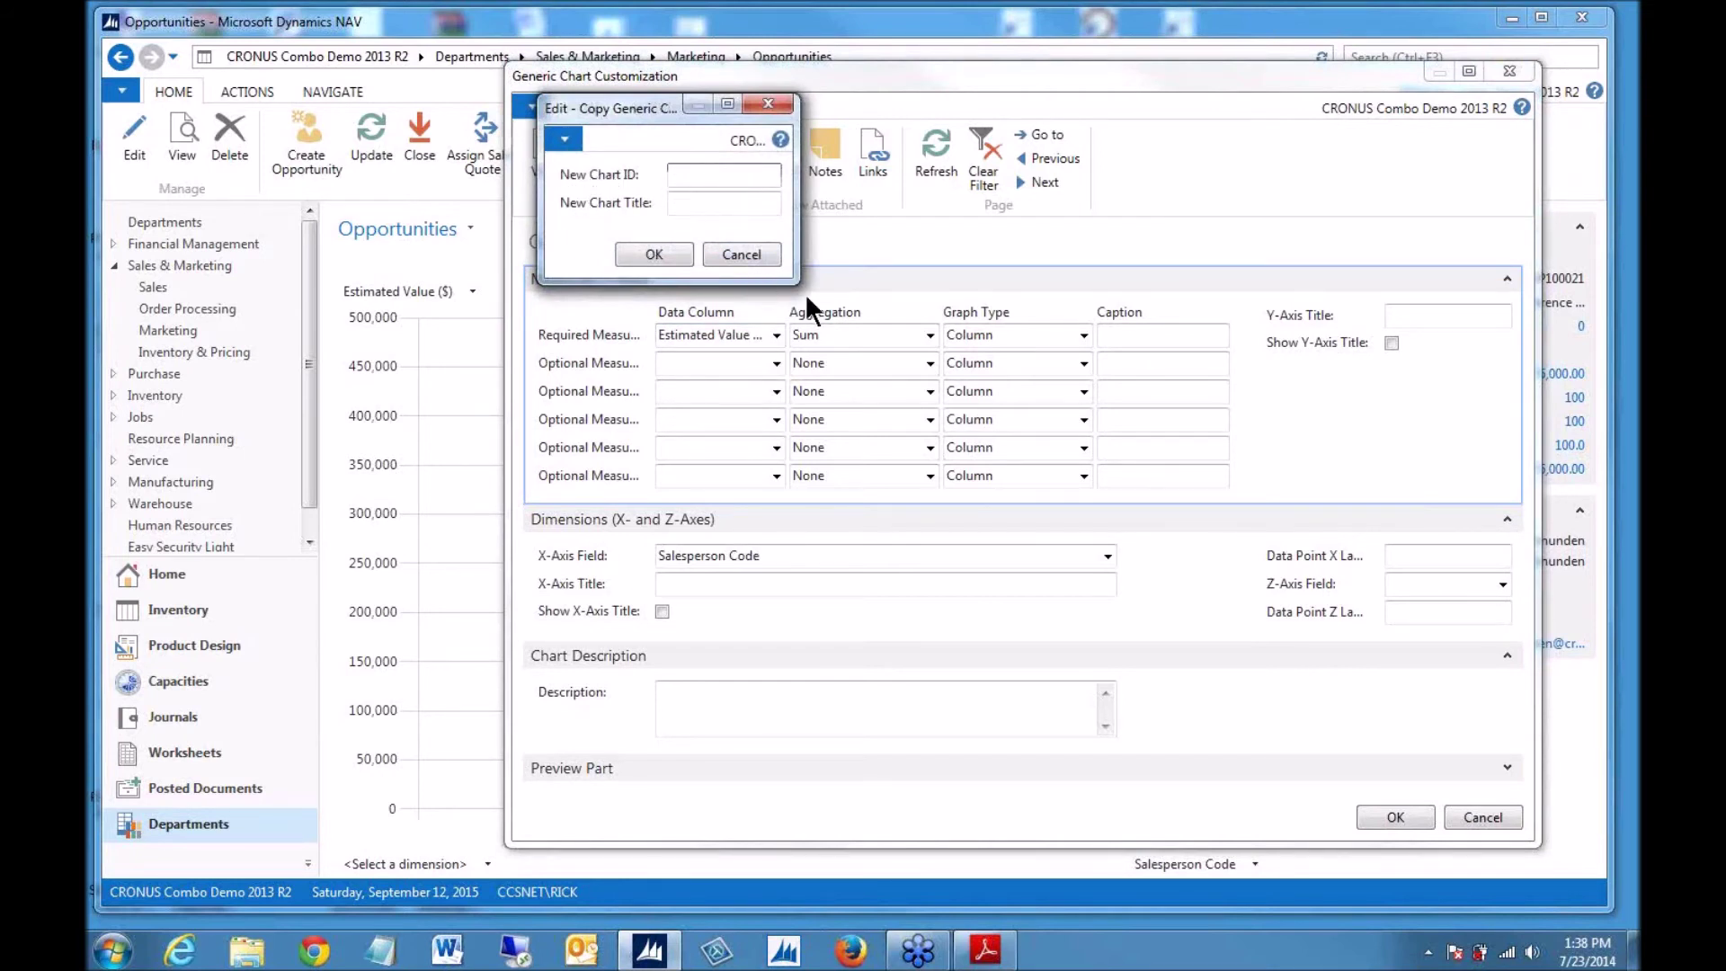
left_click_drag(802, 289, 1080, 405)
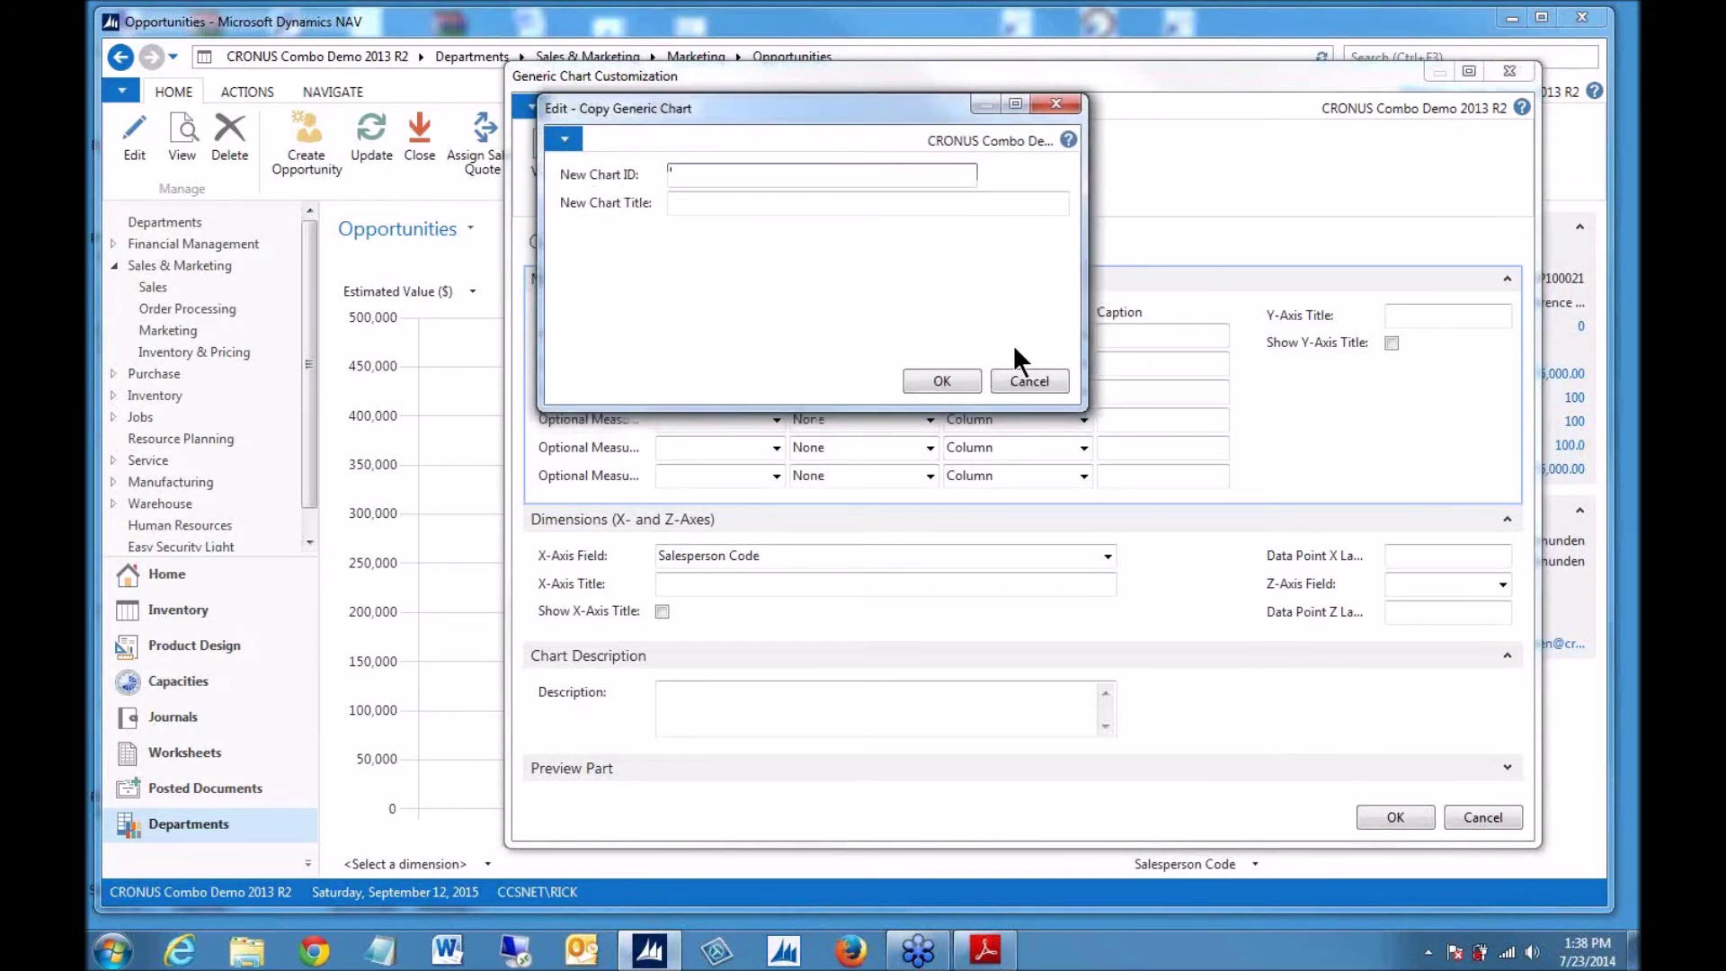
type("won")
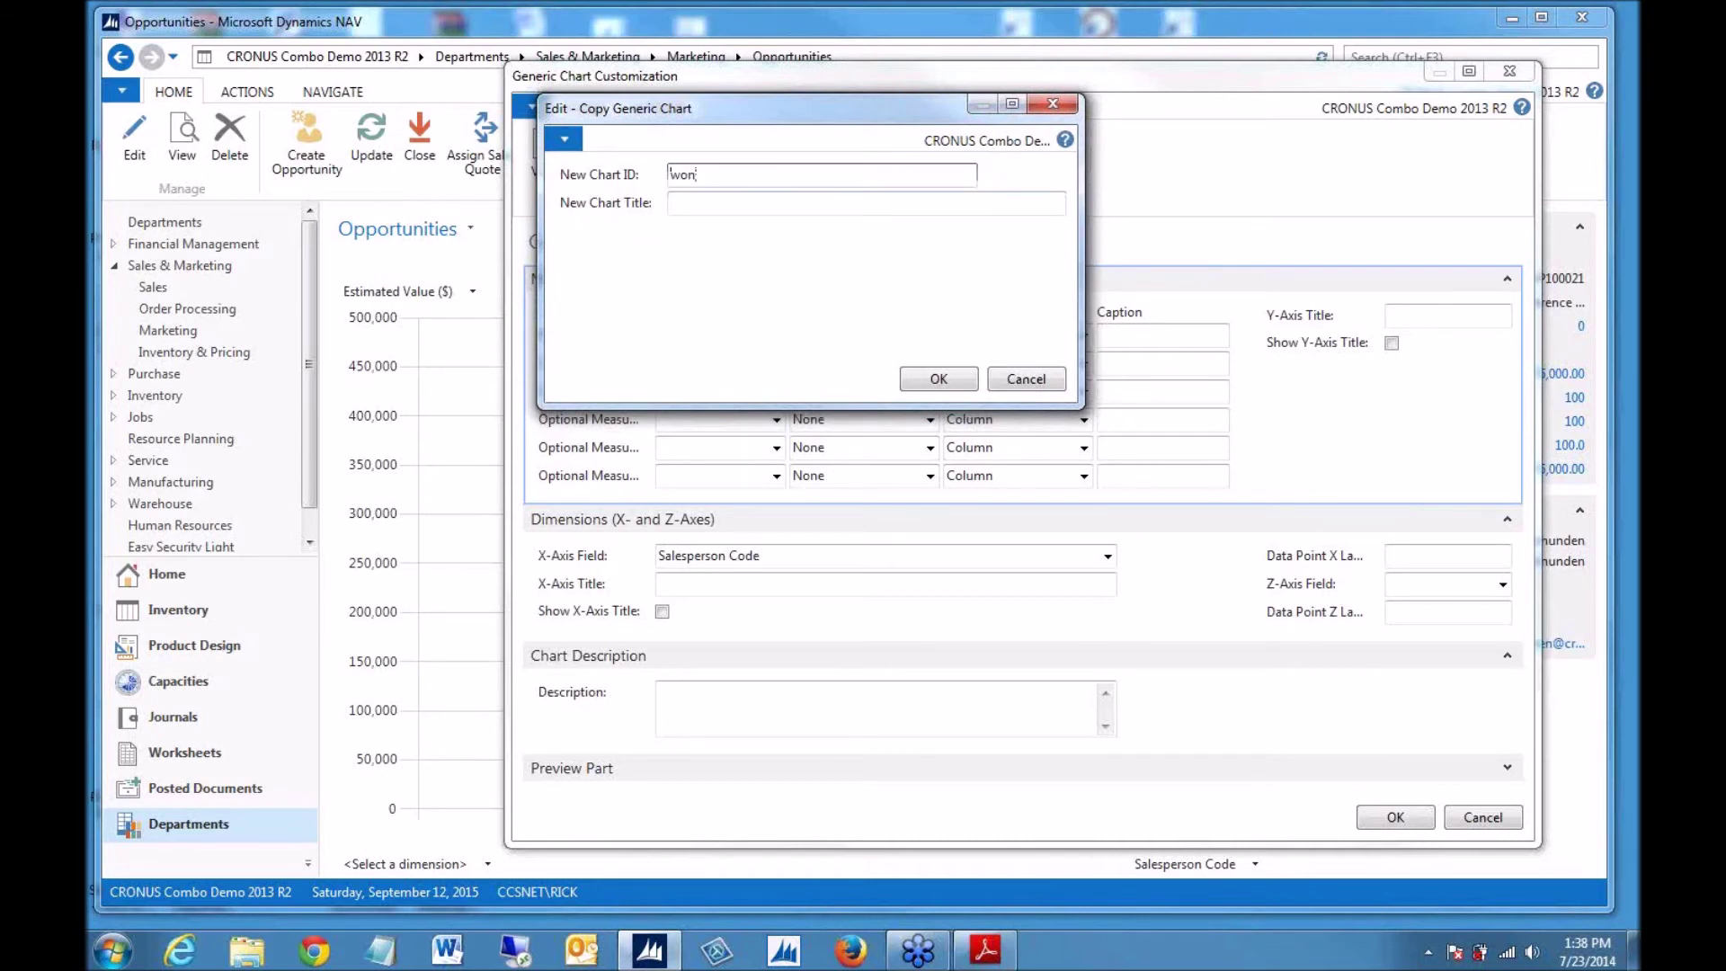
key("BackSpace")
key("BackSpace")
type("onopportunities")
key("Tab")
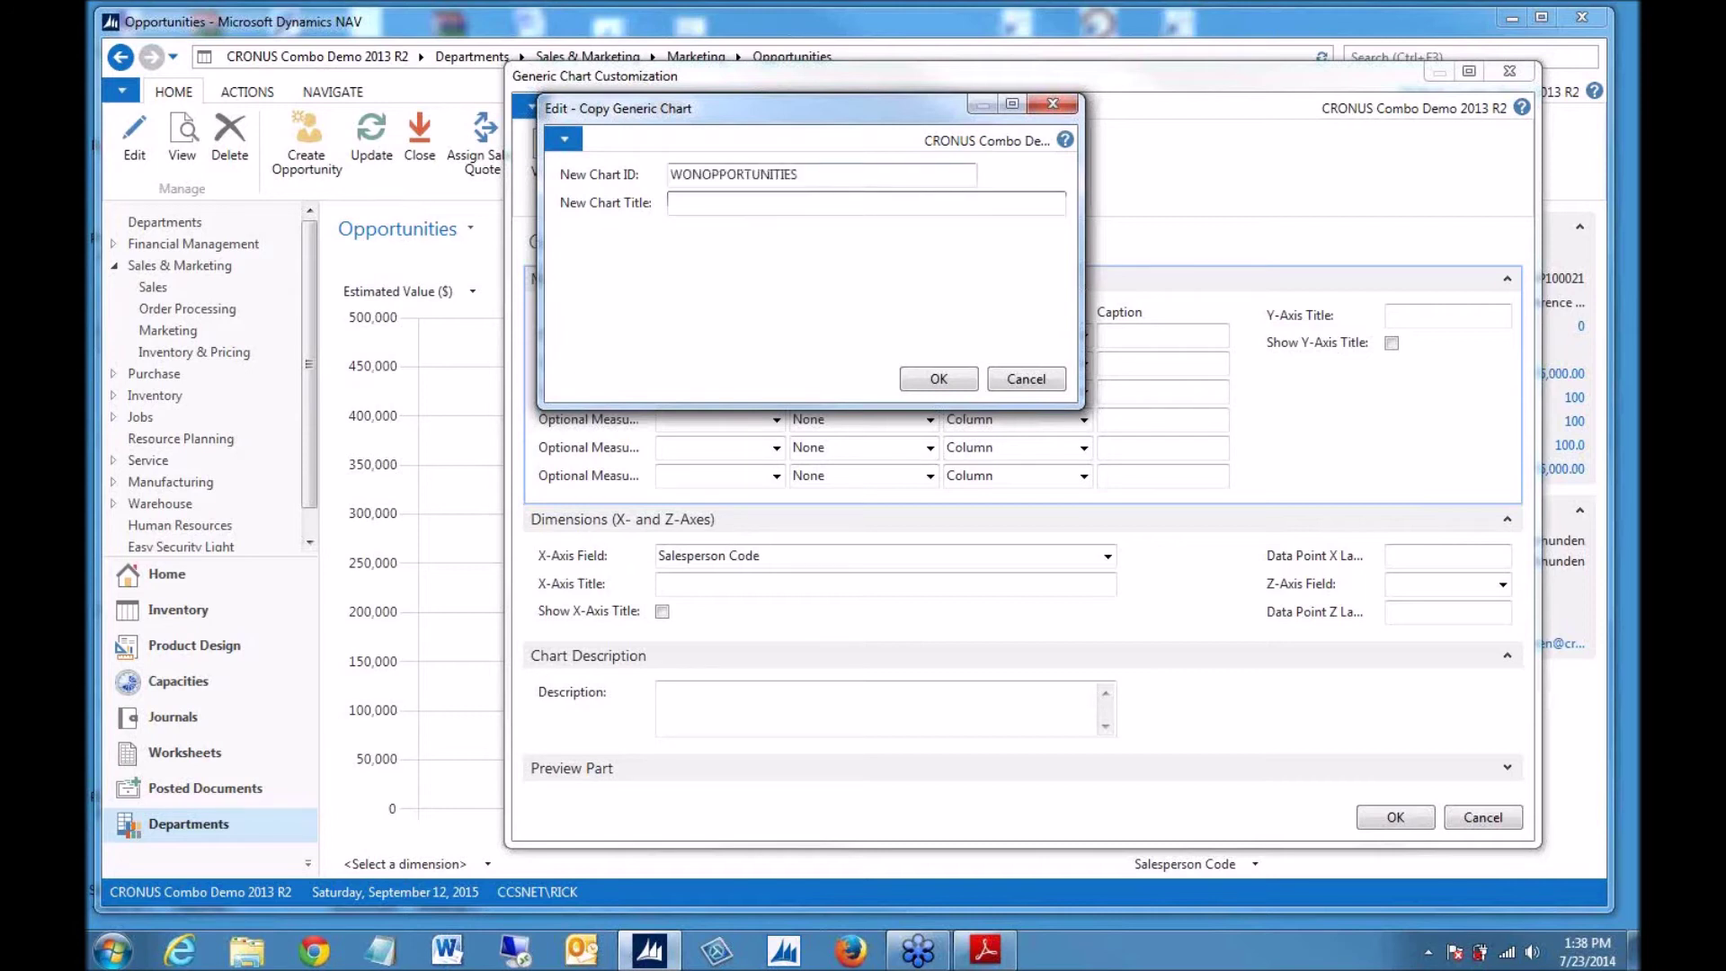
type("Won Opportunities")
left_click(929, 381)
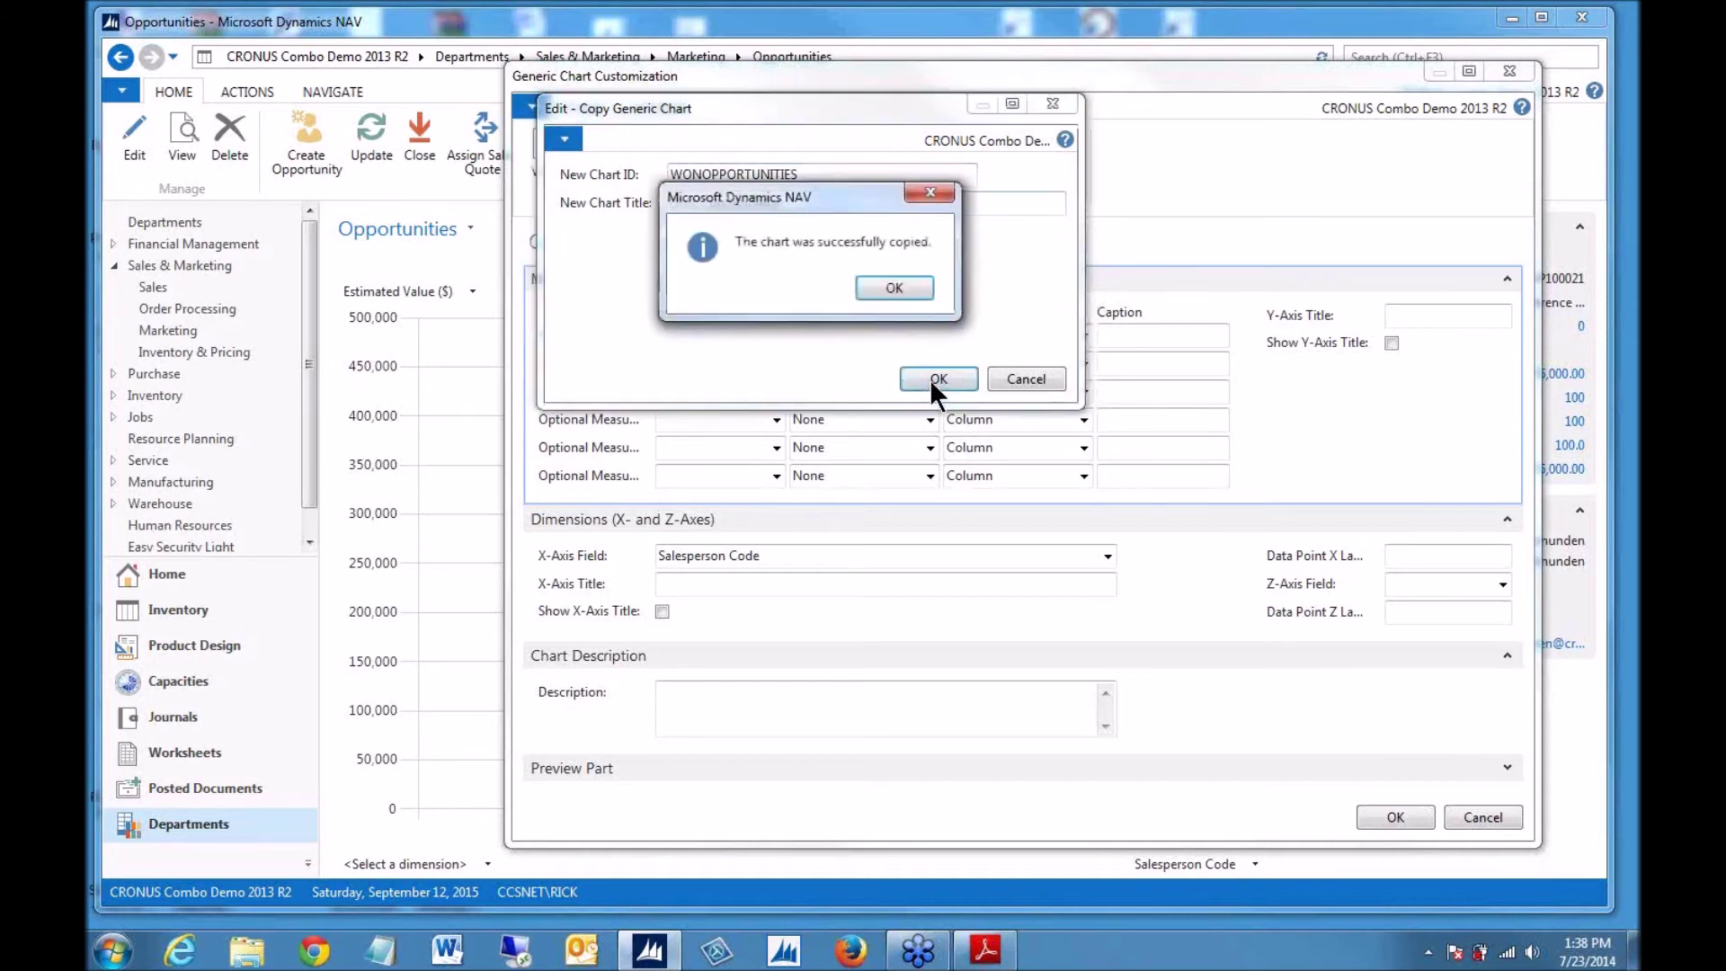
left_click(894, 288)
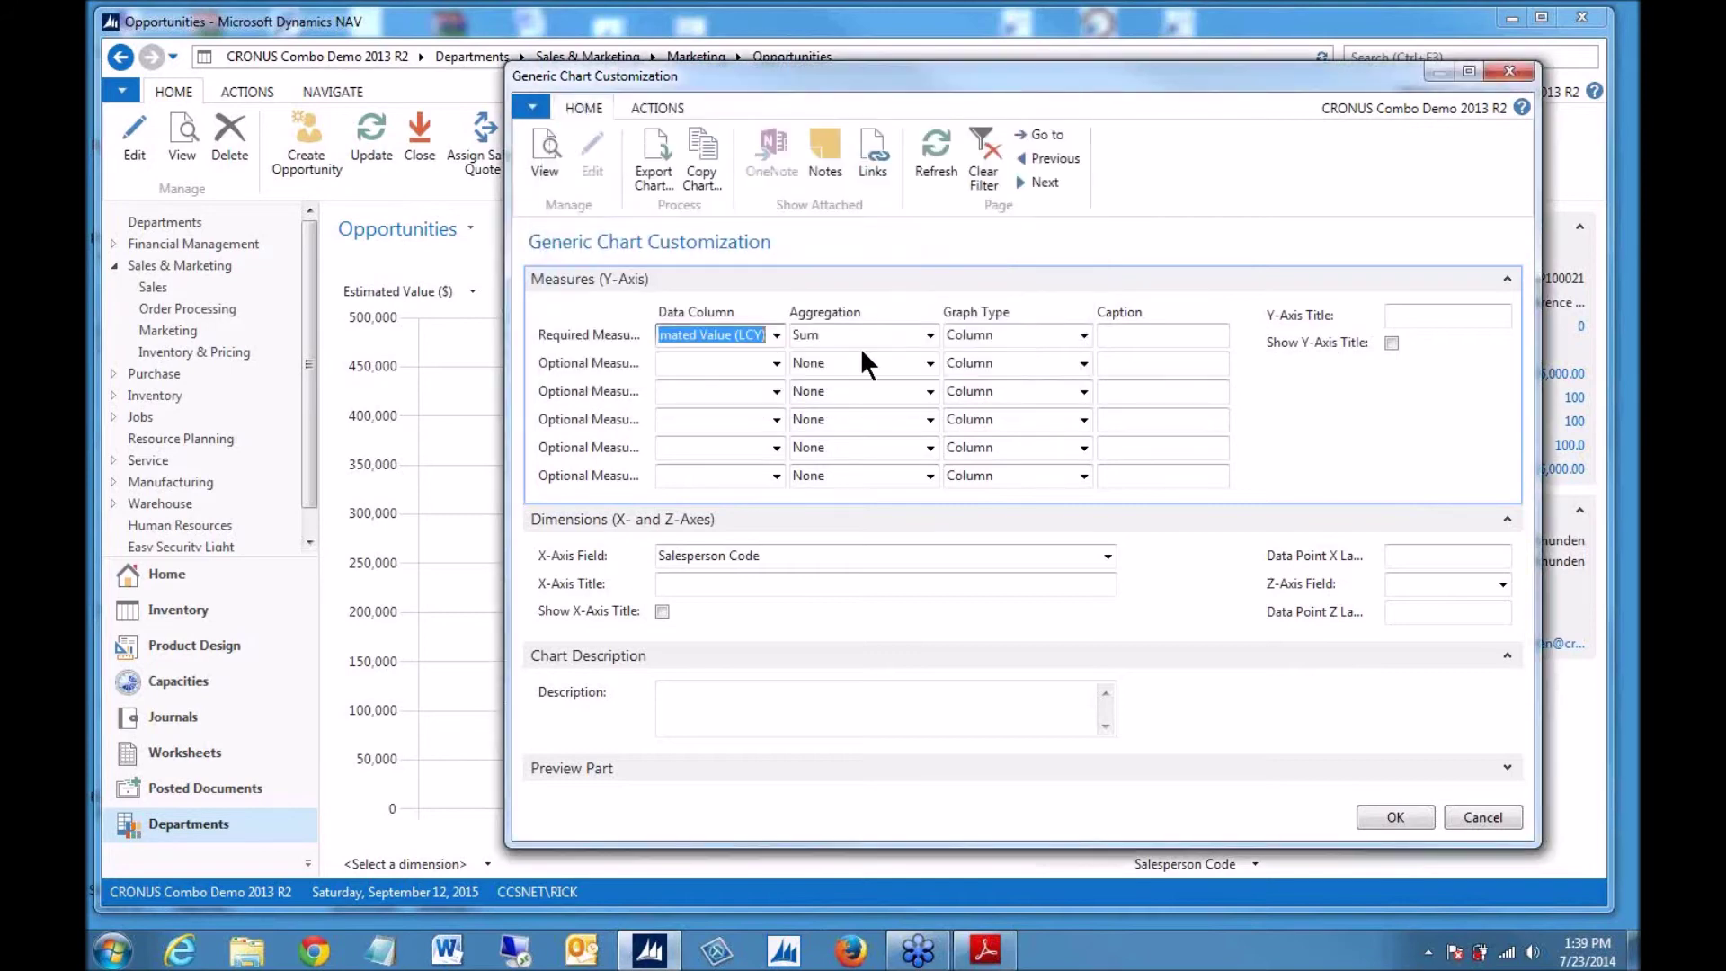
left_click(1479, 817)
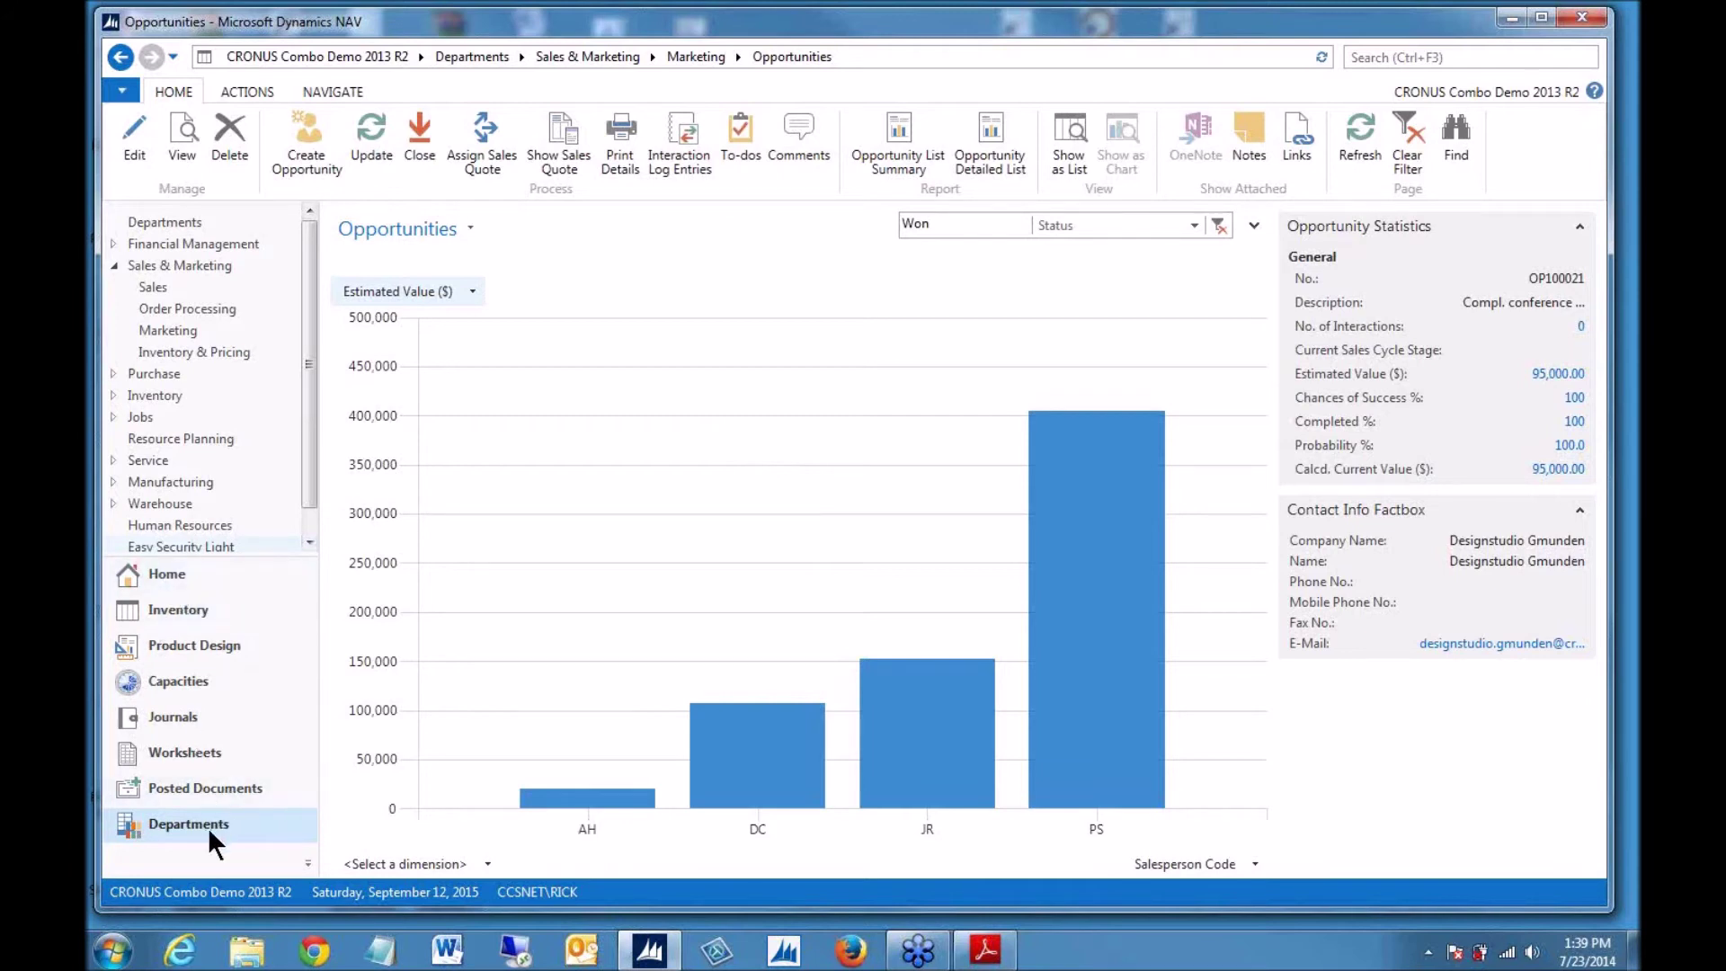
- Reopen Opportunities from the Marketing area without the Won filter and show it as a list
left_click(695, 54)
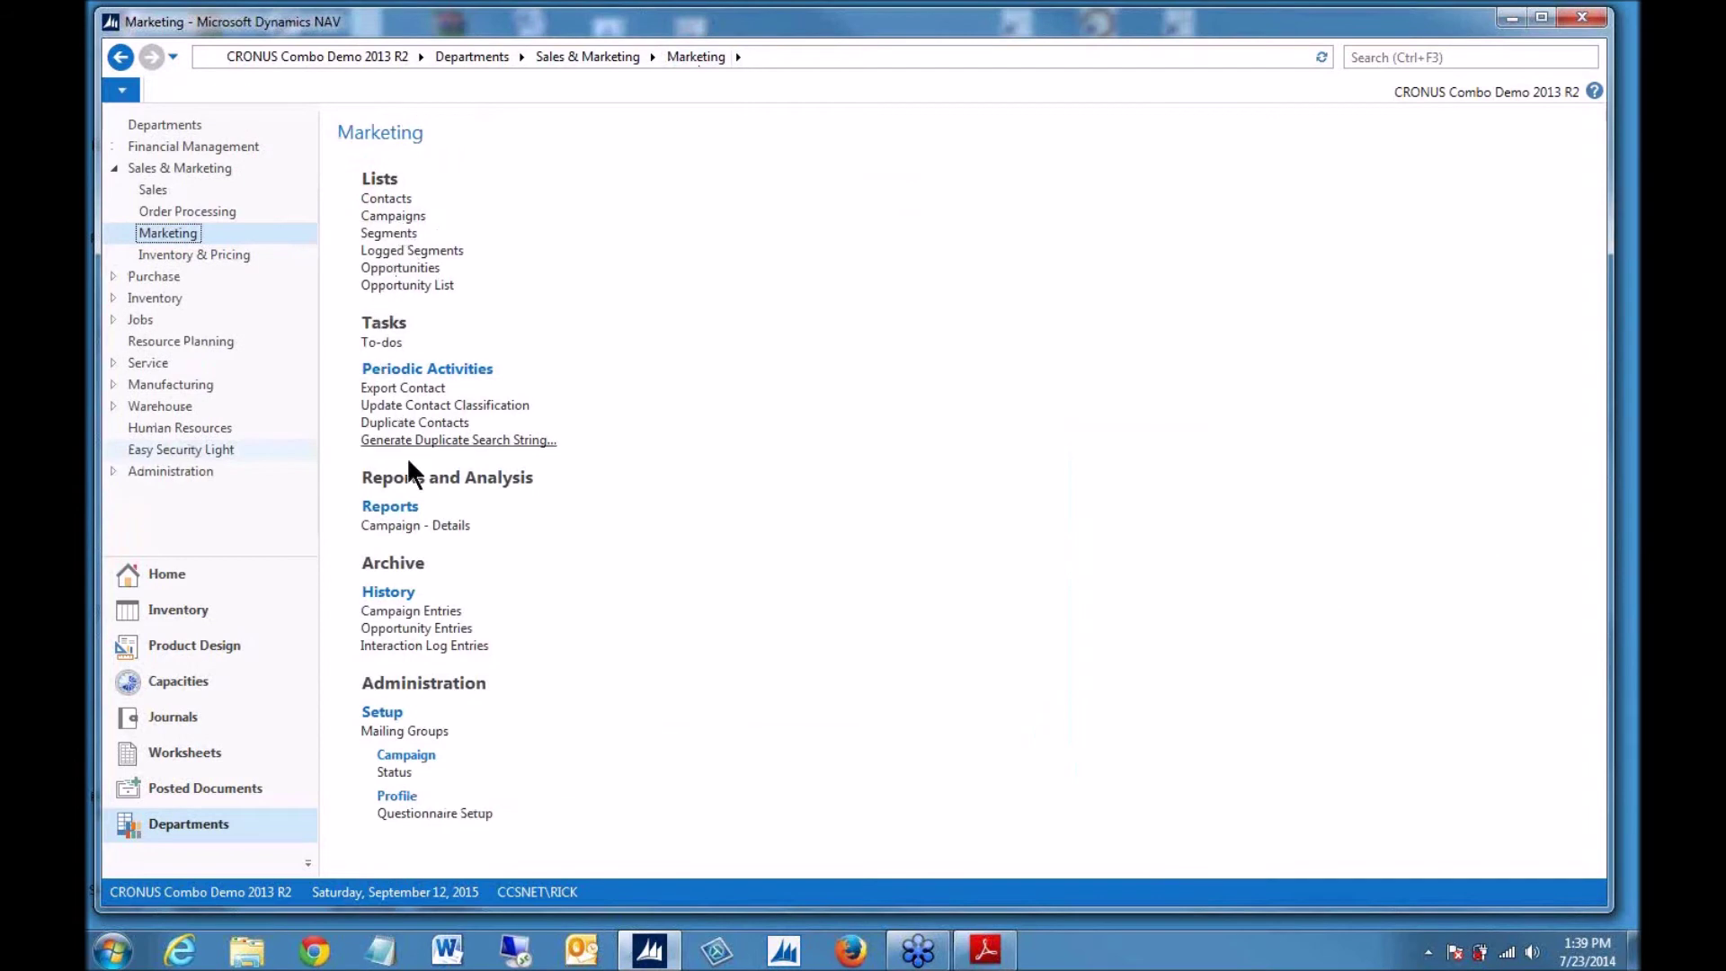
left_click(379, 269)
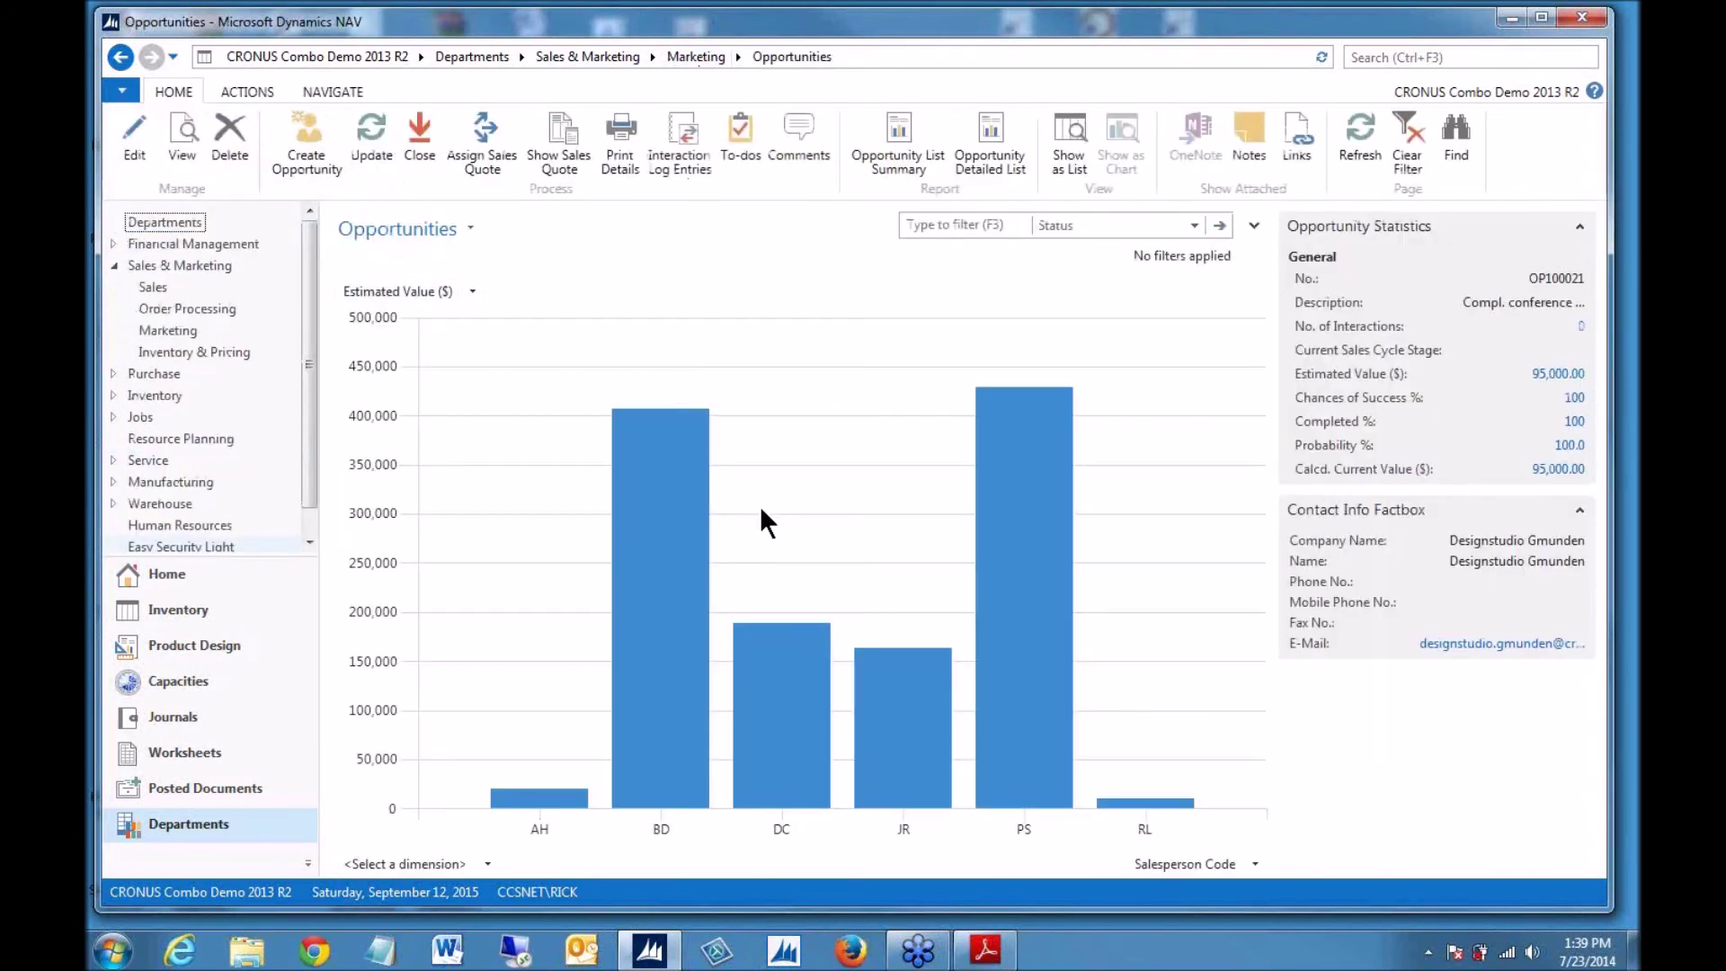
left_click(1068, 151)
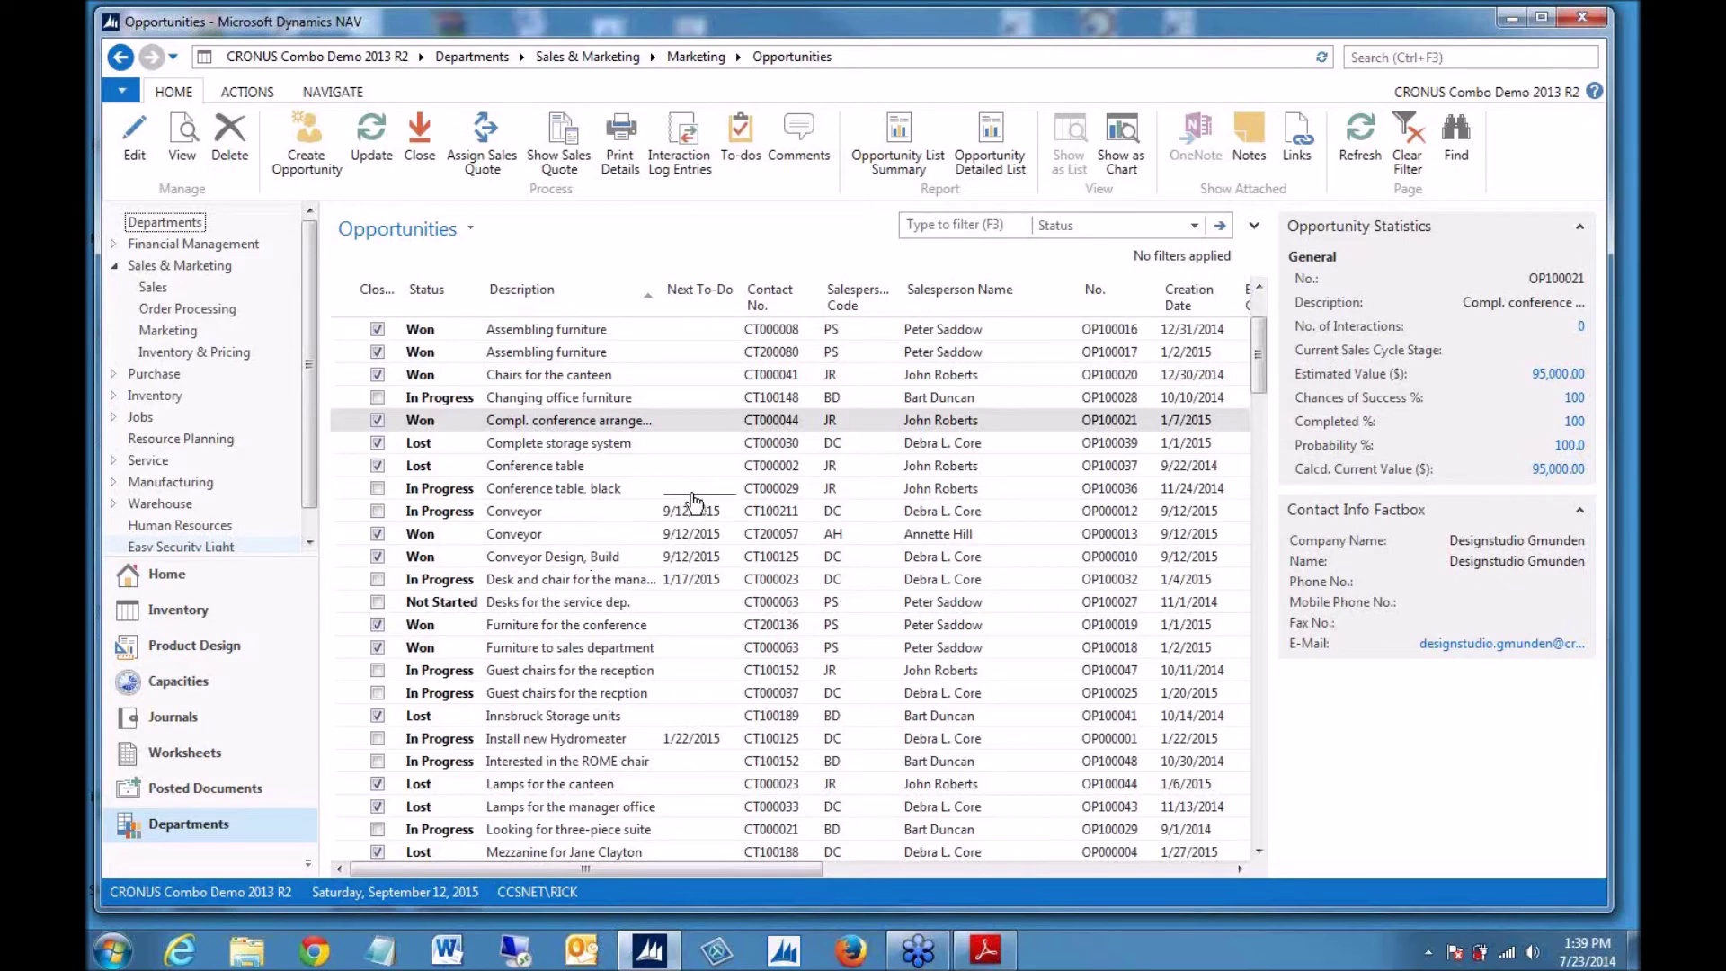
- Add a Chart Part to the Opportunities page's FactBoxes and place it first in the order
left_click(112, 90)
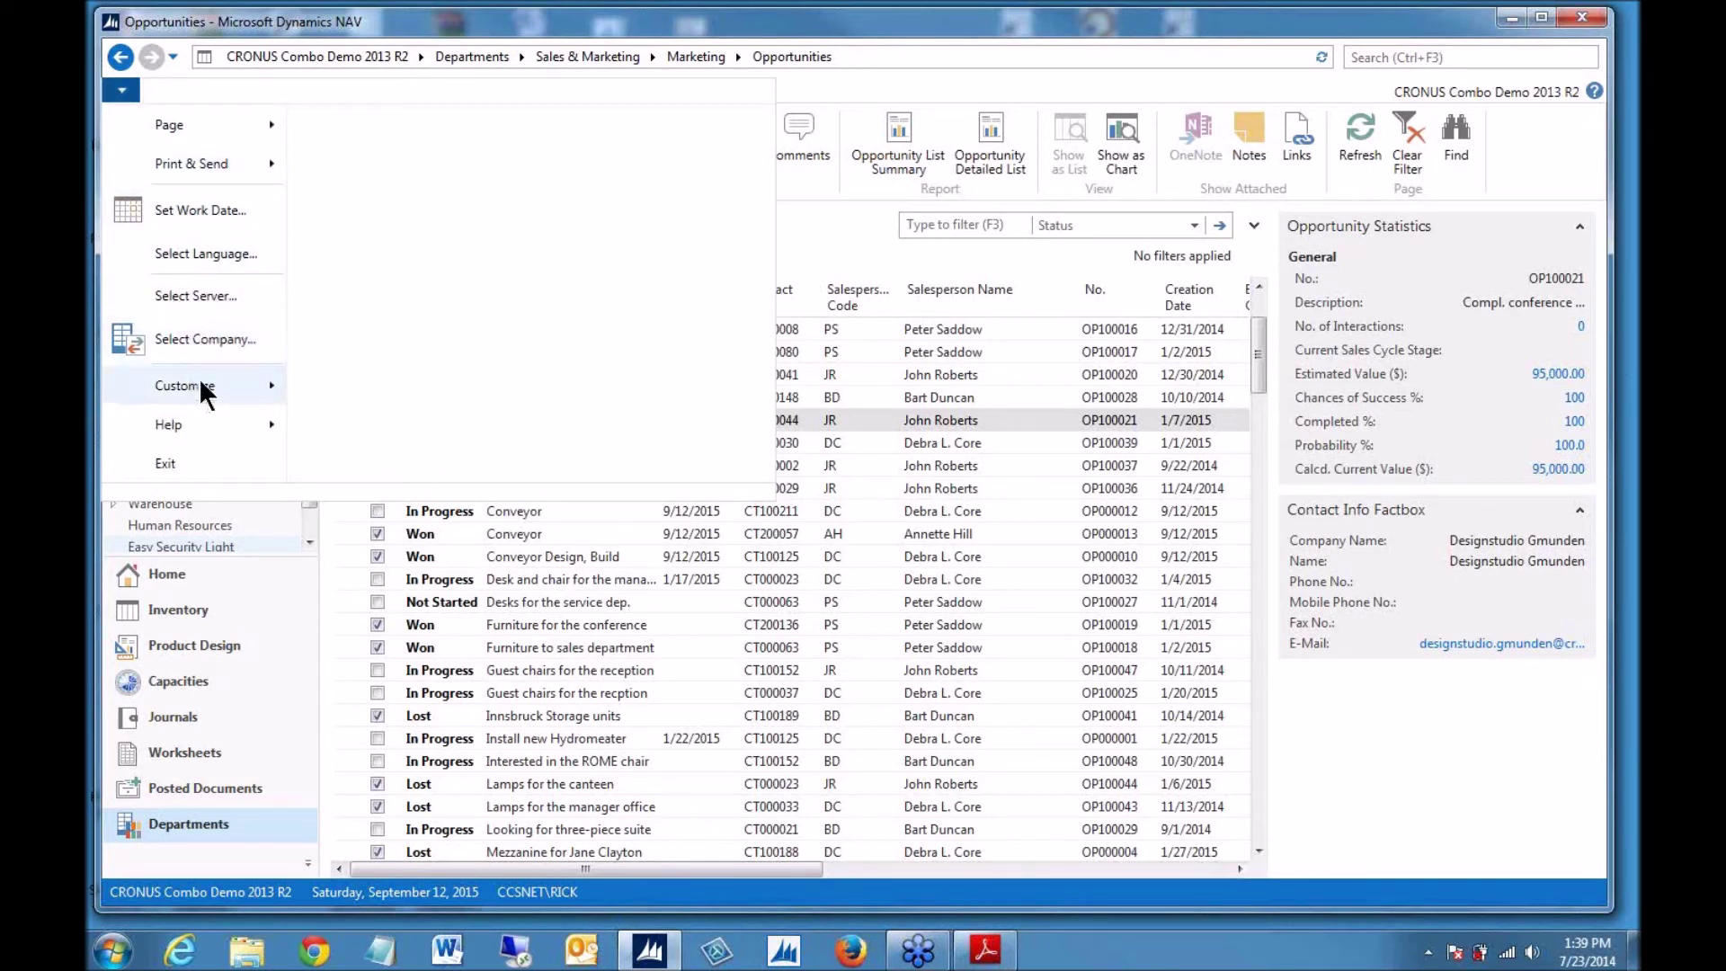
mouse_move(200, 394)
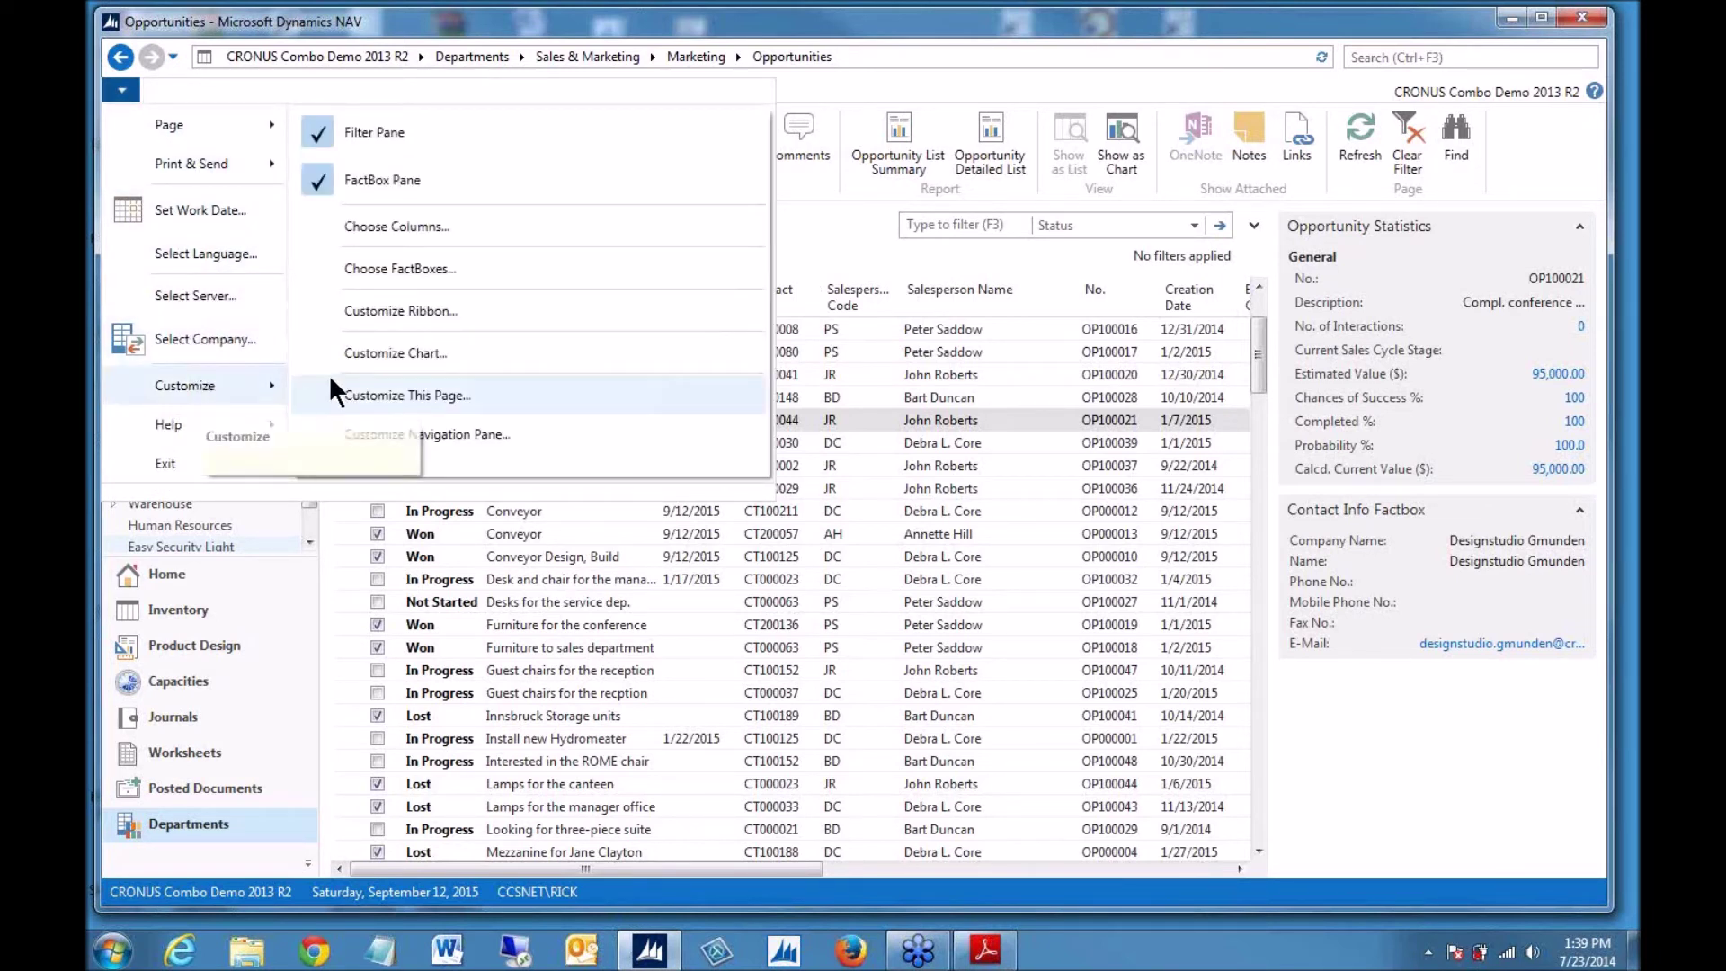
left_click(400, 267)
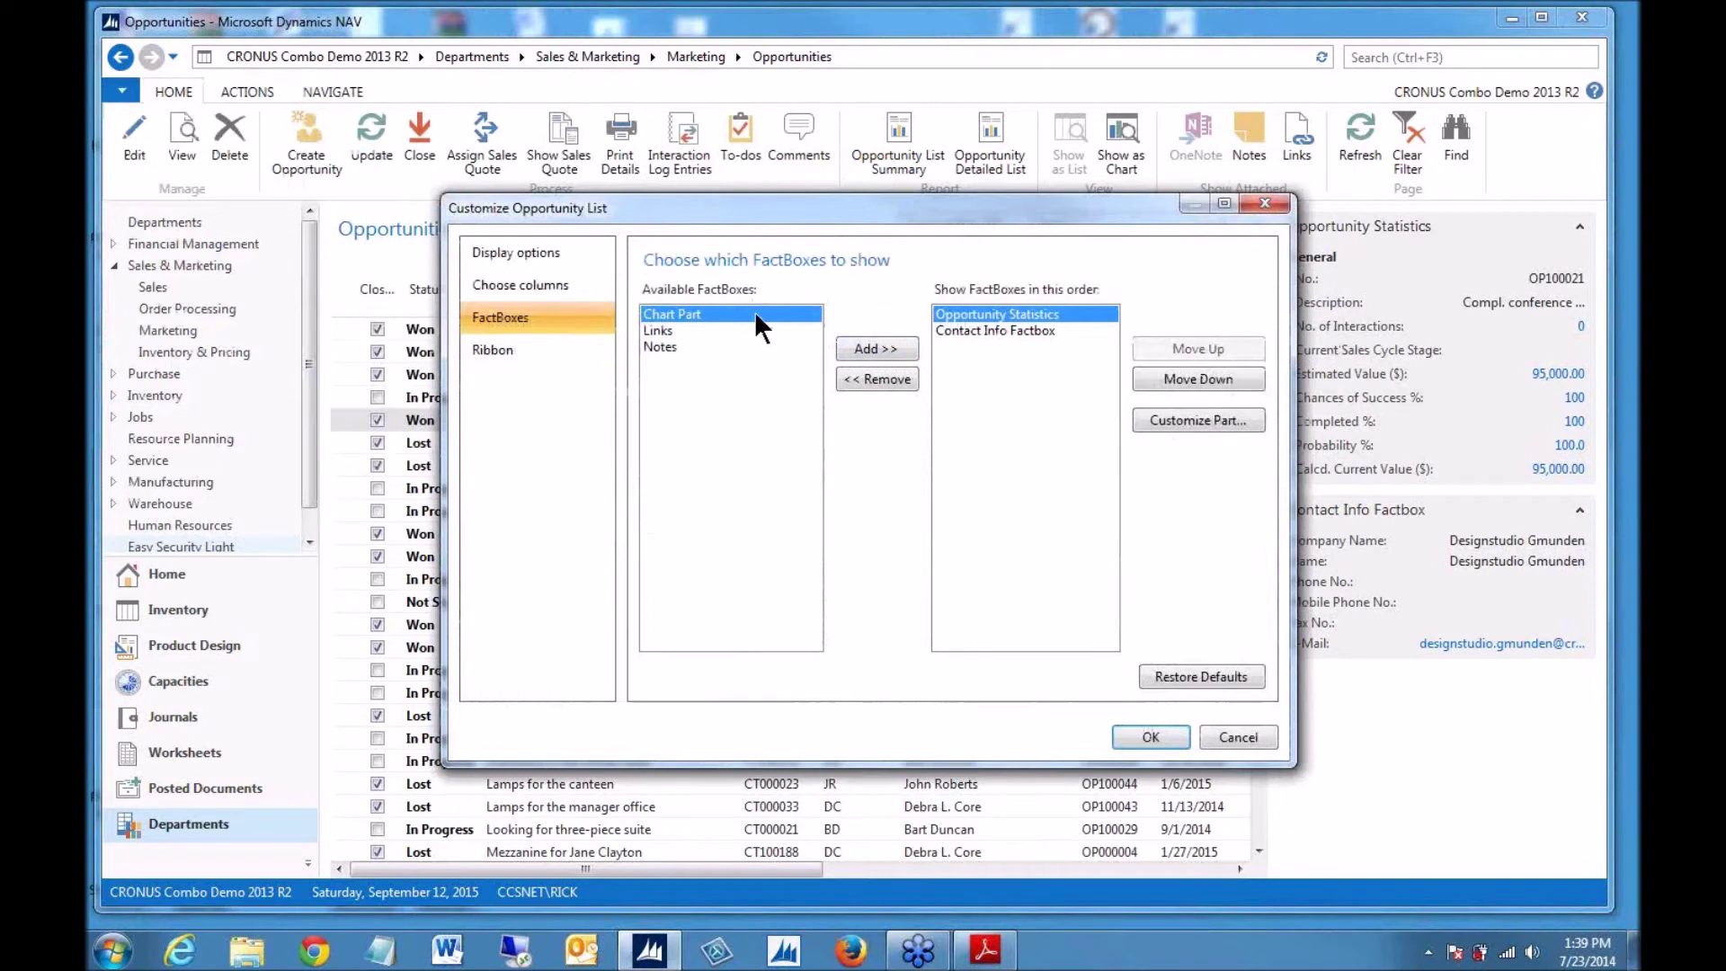
left_click(890, 347)
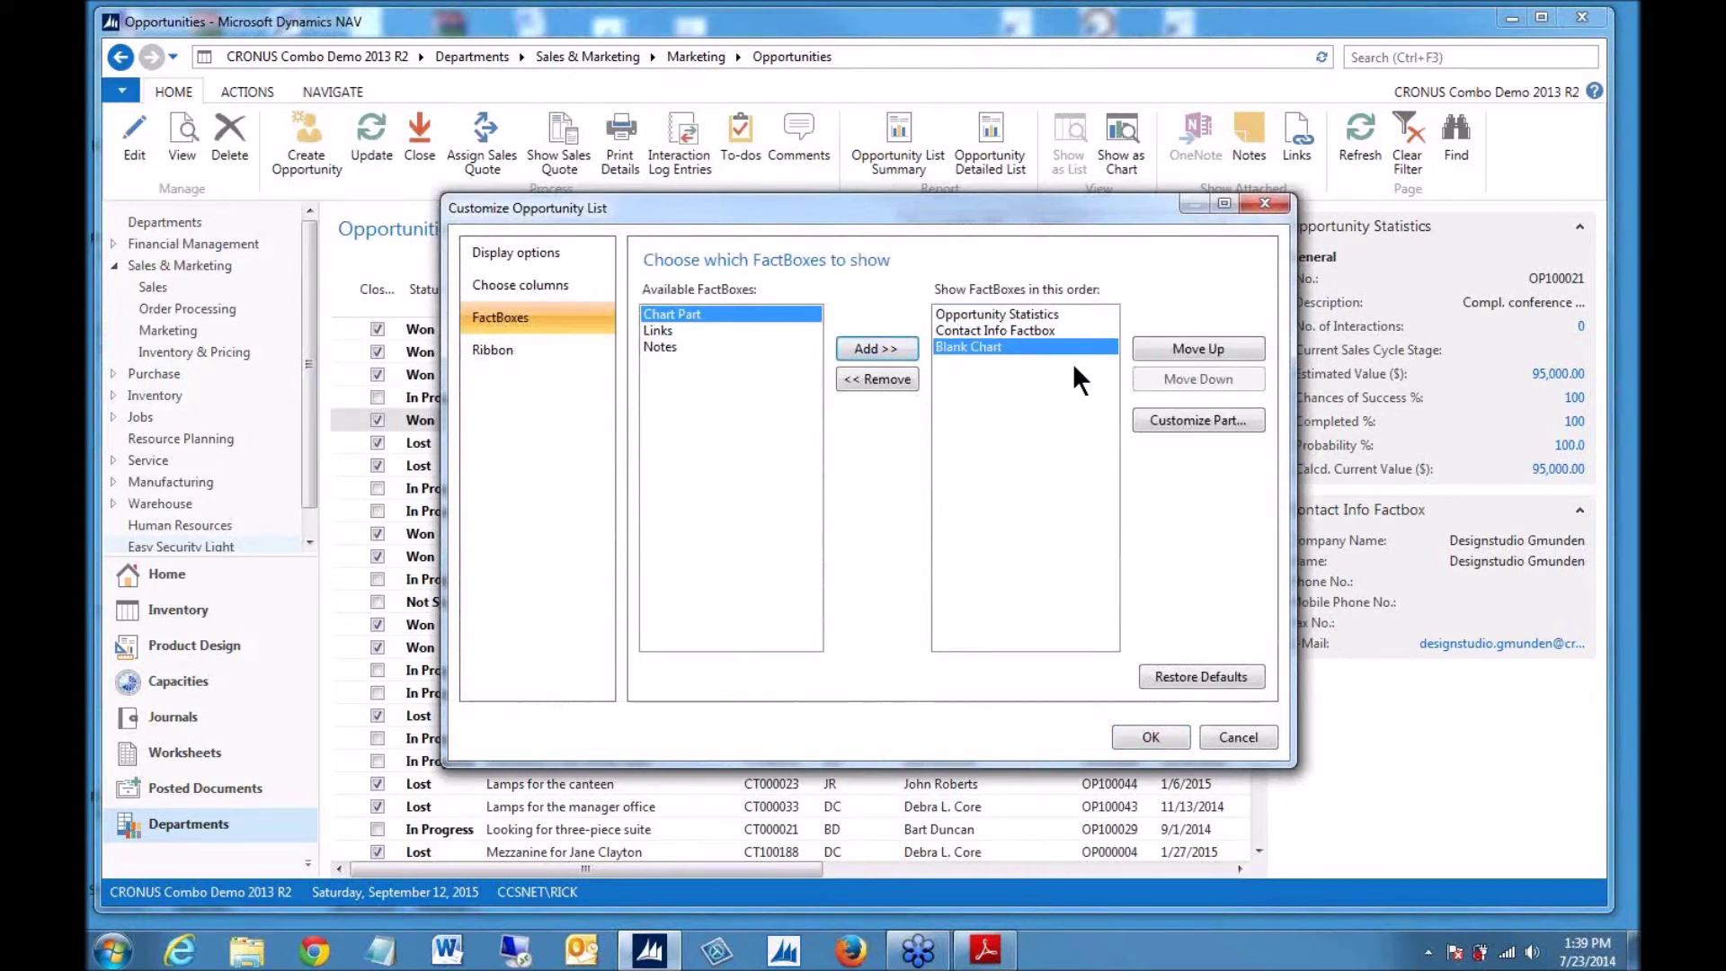
left_click(1176, 347)
left_click(1175, 347)
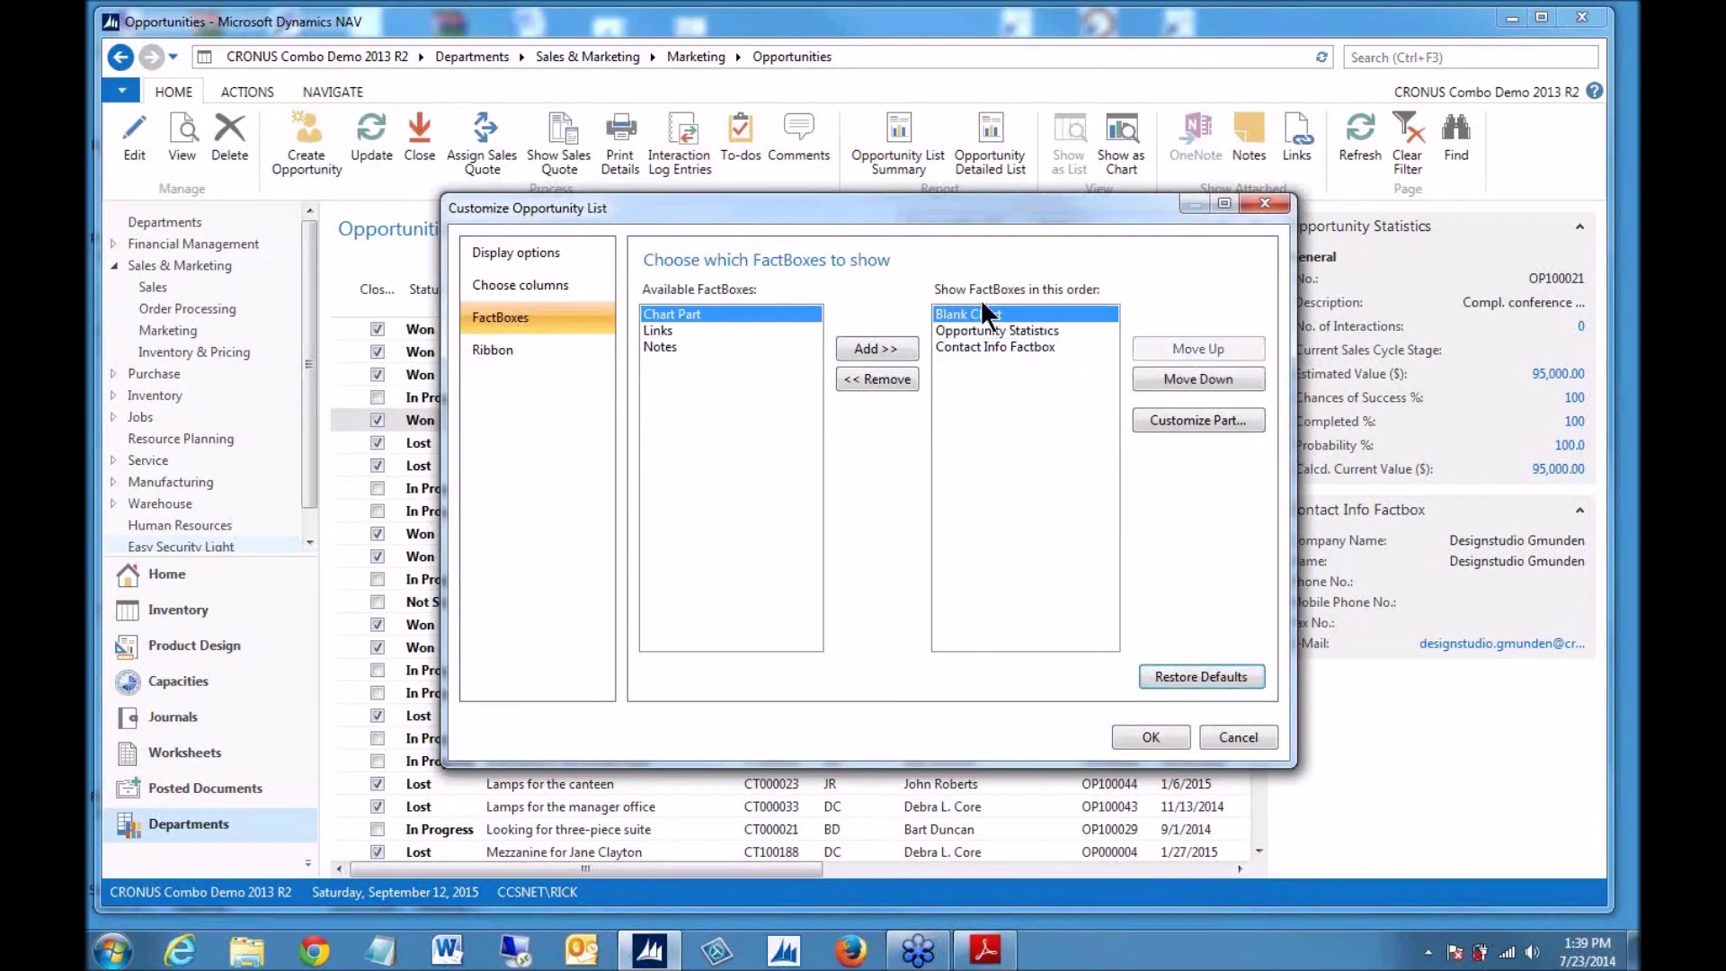
- Assign the WONOPPORTUNITIES chart to the blank chart FactBox and apply the Opportunities page customization
left_click(1178, 419)
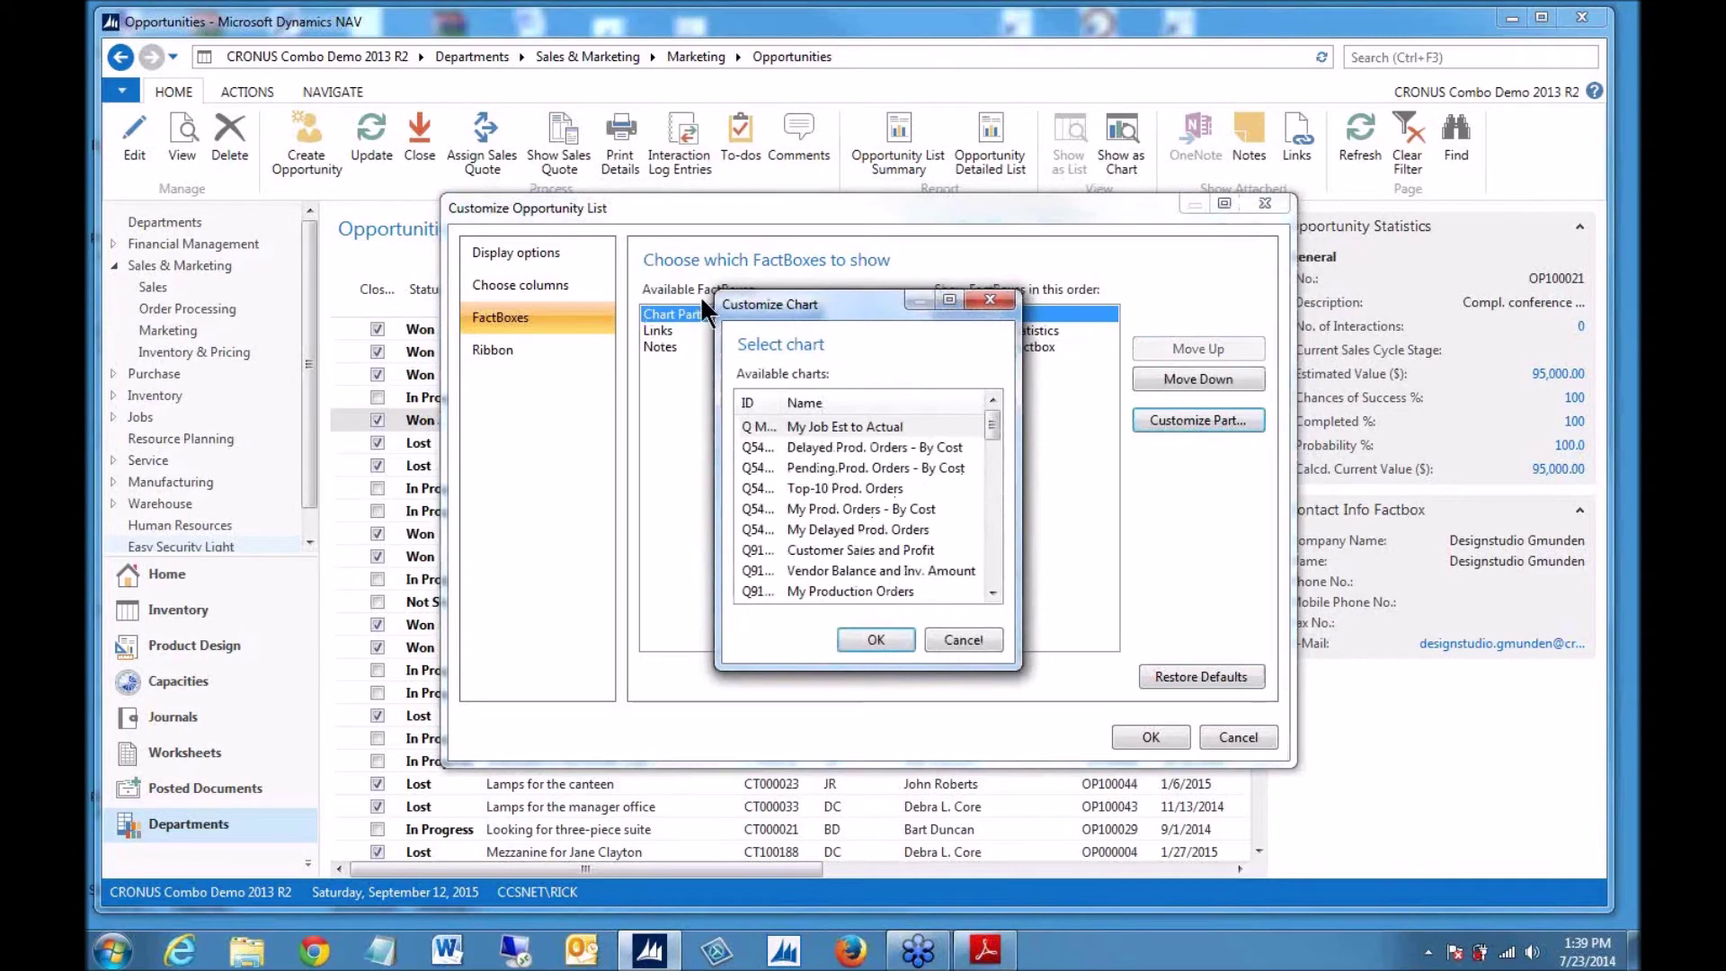
left_click_drag(714, 291, 497, 82)
left_click_drag(568, 193, 671, 223)
scroll(622, 315, "down", 6)
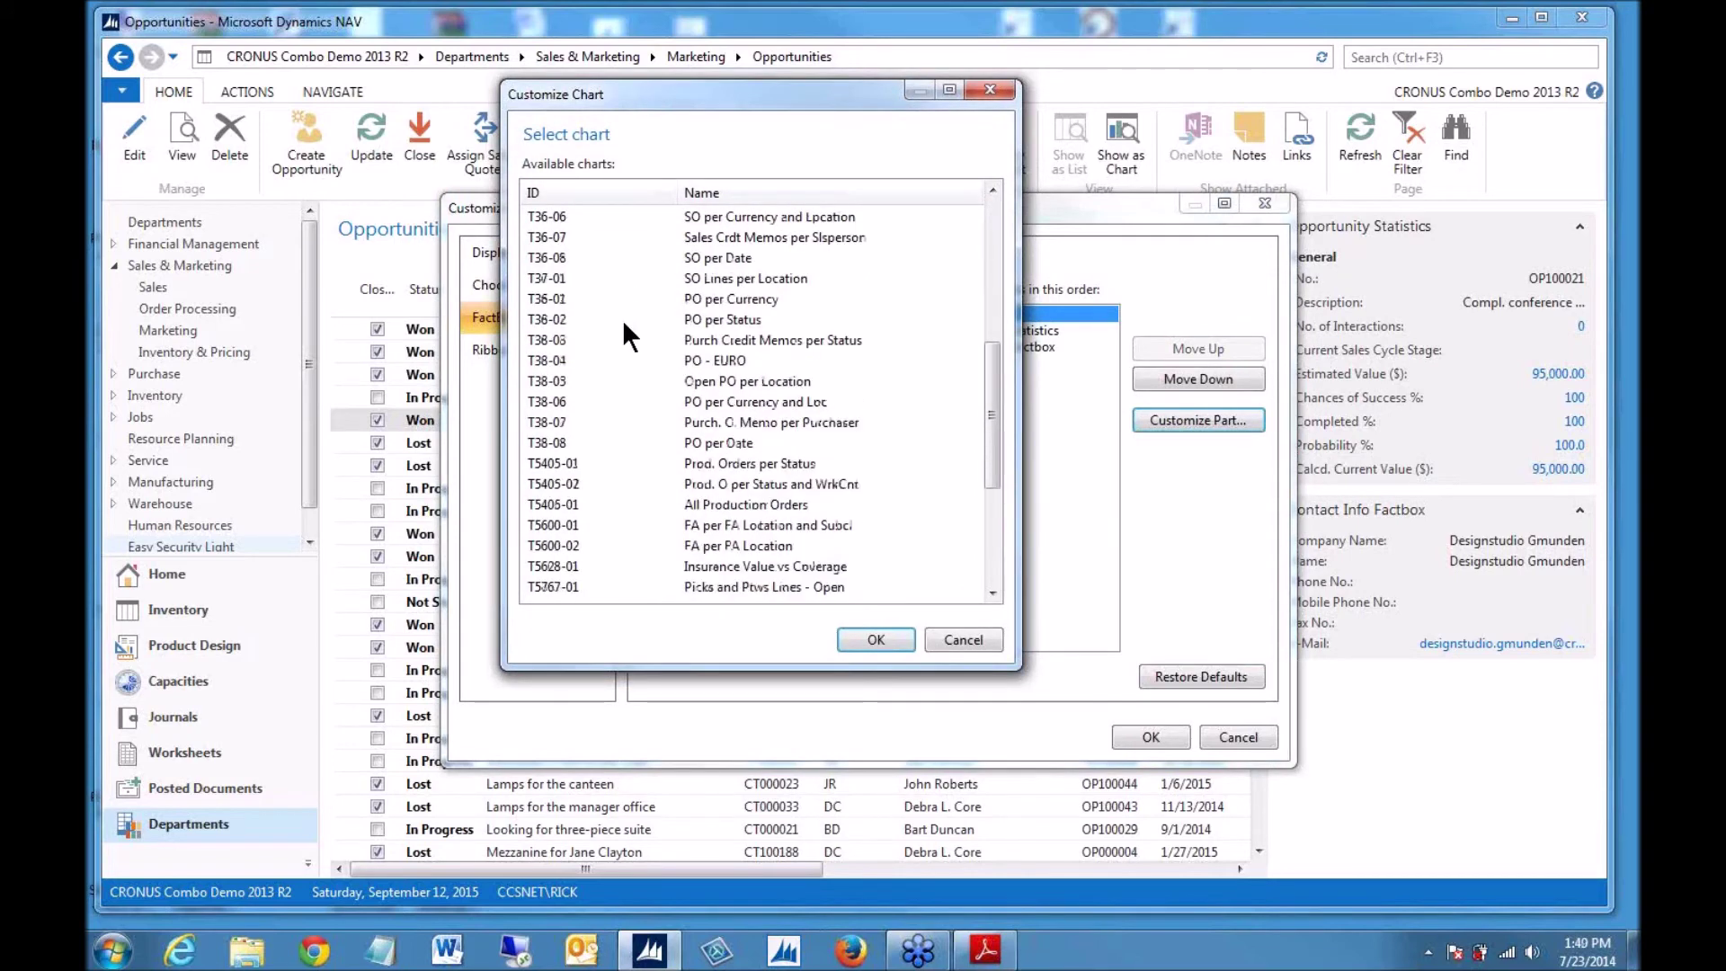
scroll(623, 328, "down", 4)
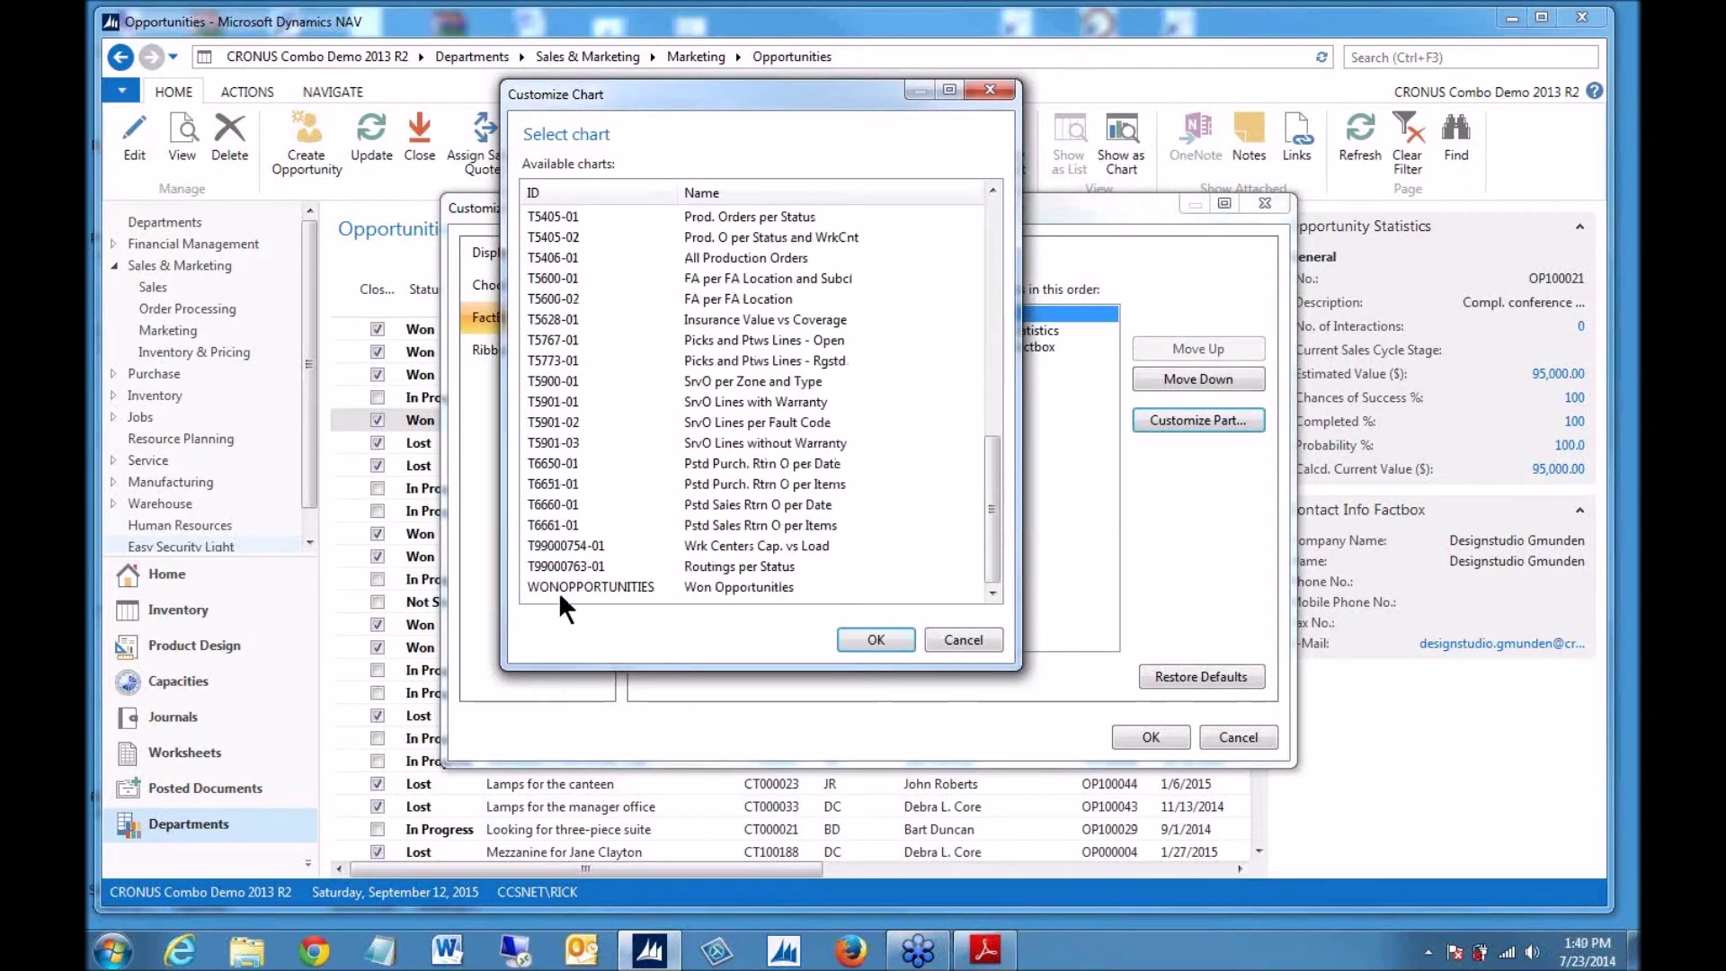
left_click(609, 585)
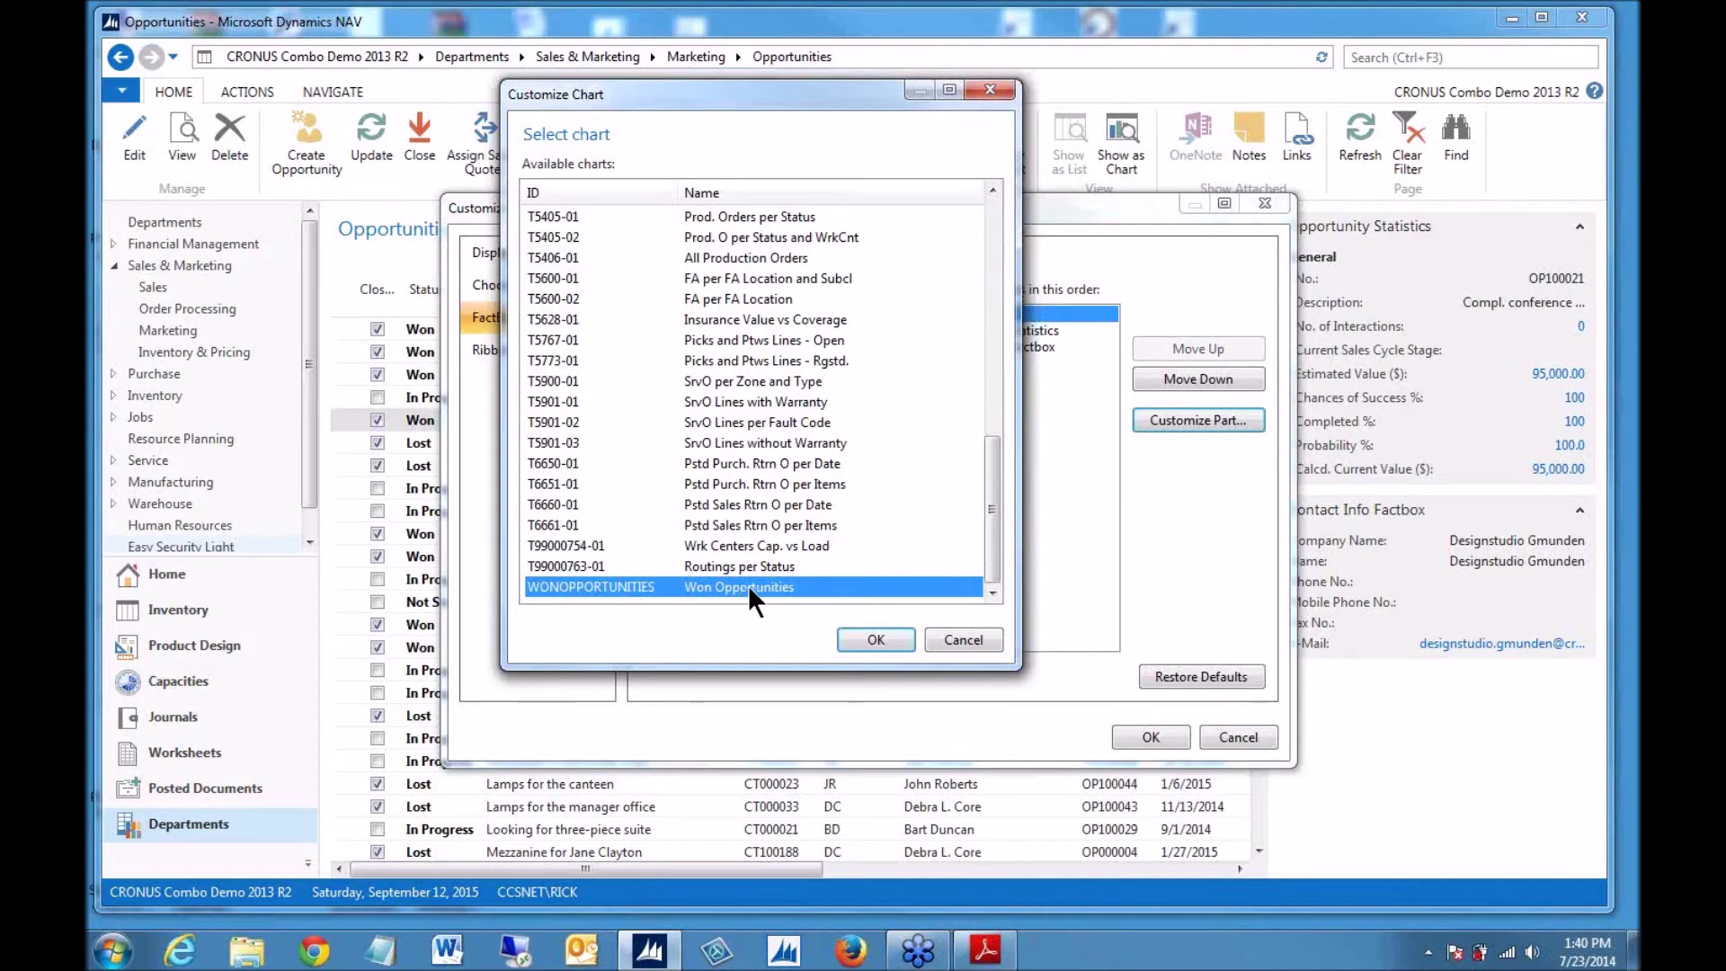
left_click(867, 634)
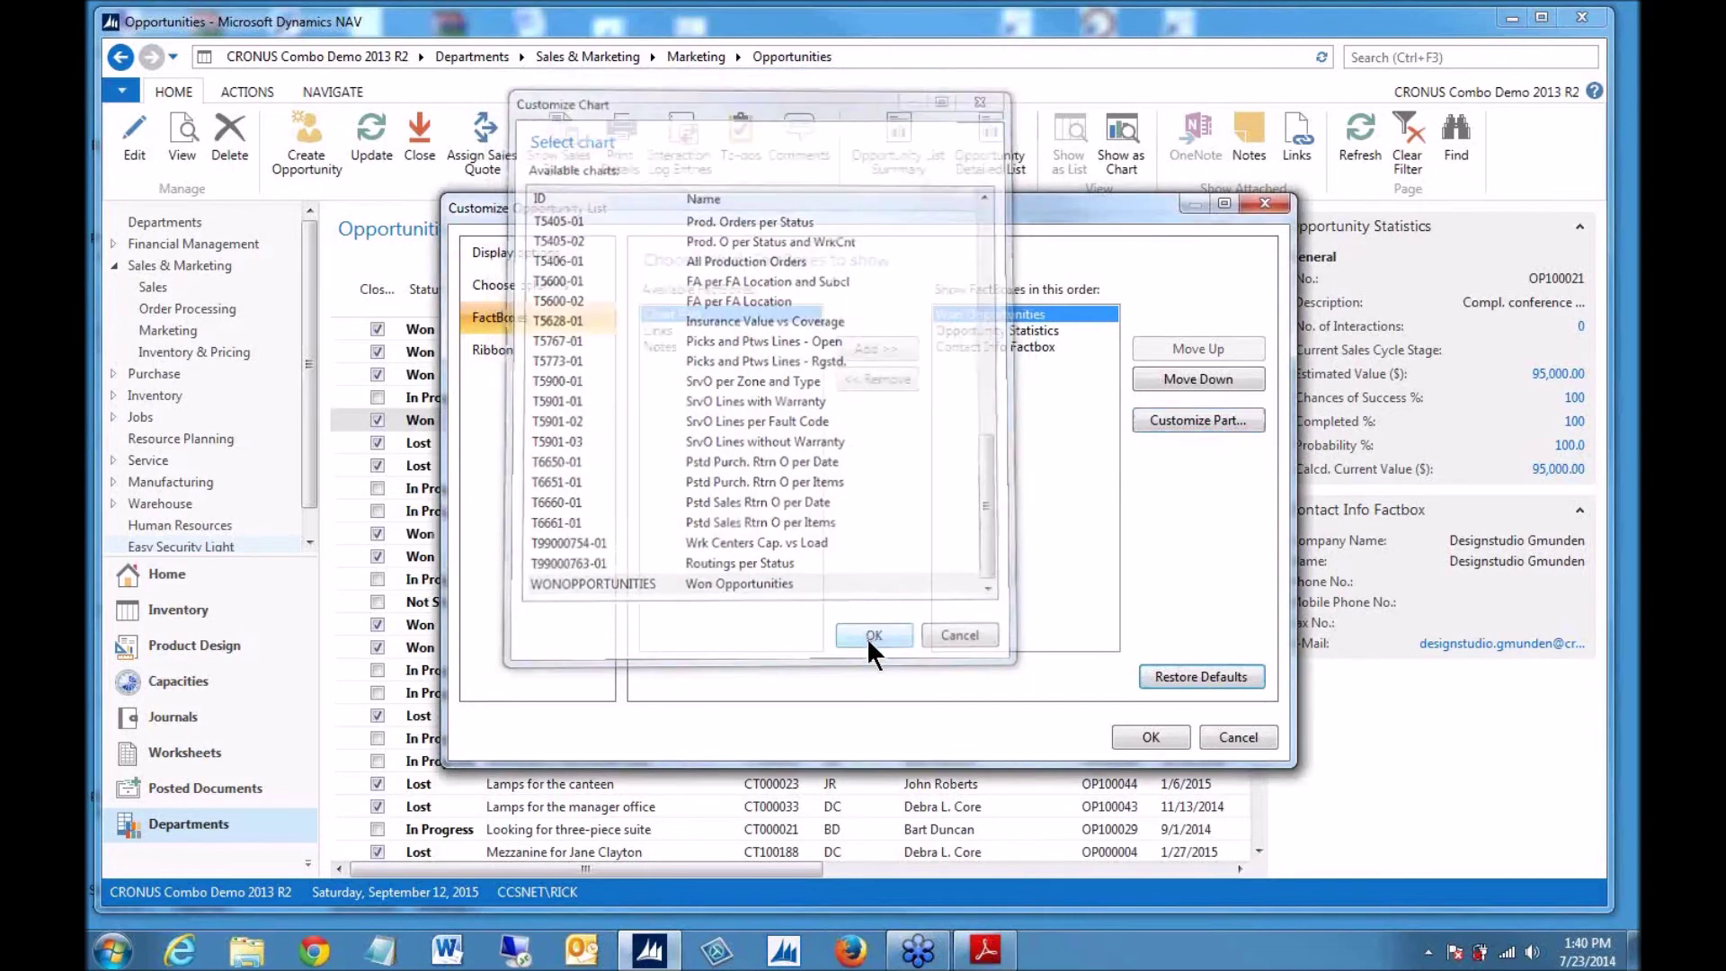
left_click(1136, 739)
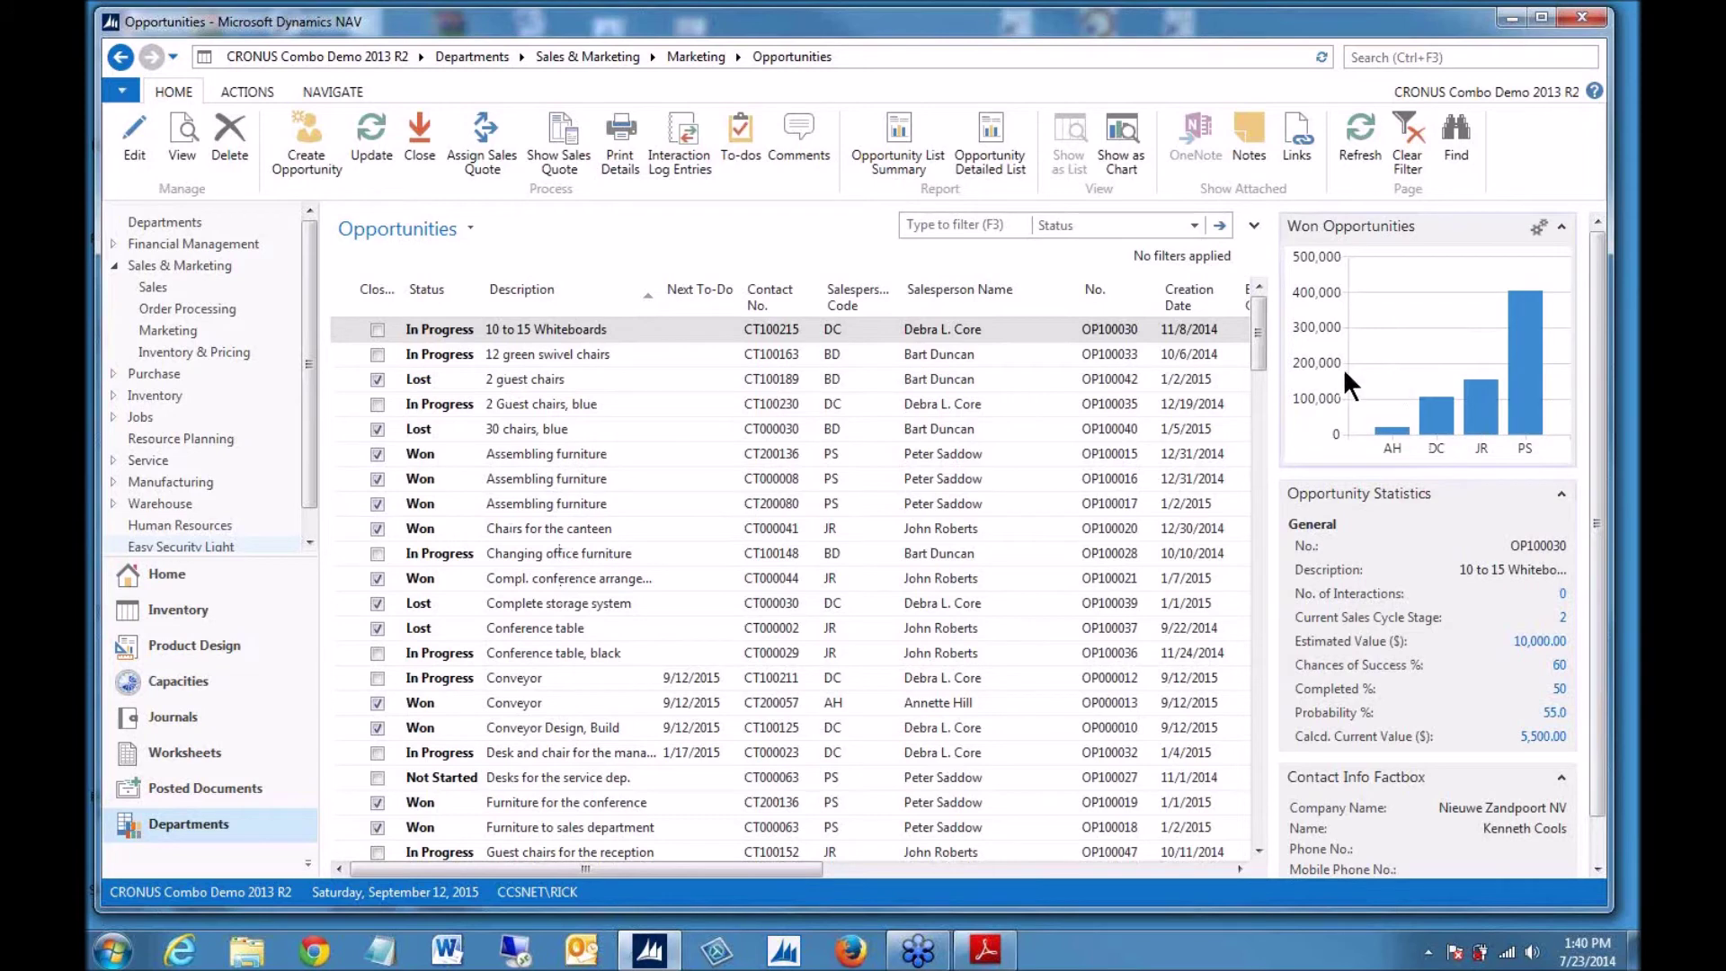
- Go to the Role Center and replace its SO per Location chart with the Won Opportunities chart
left_click(164, 574)
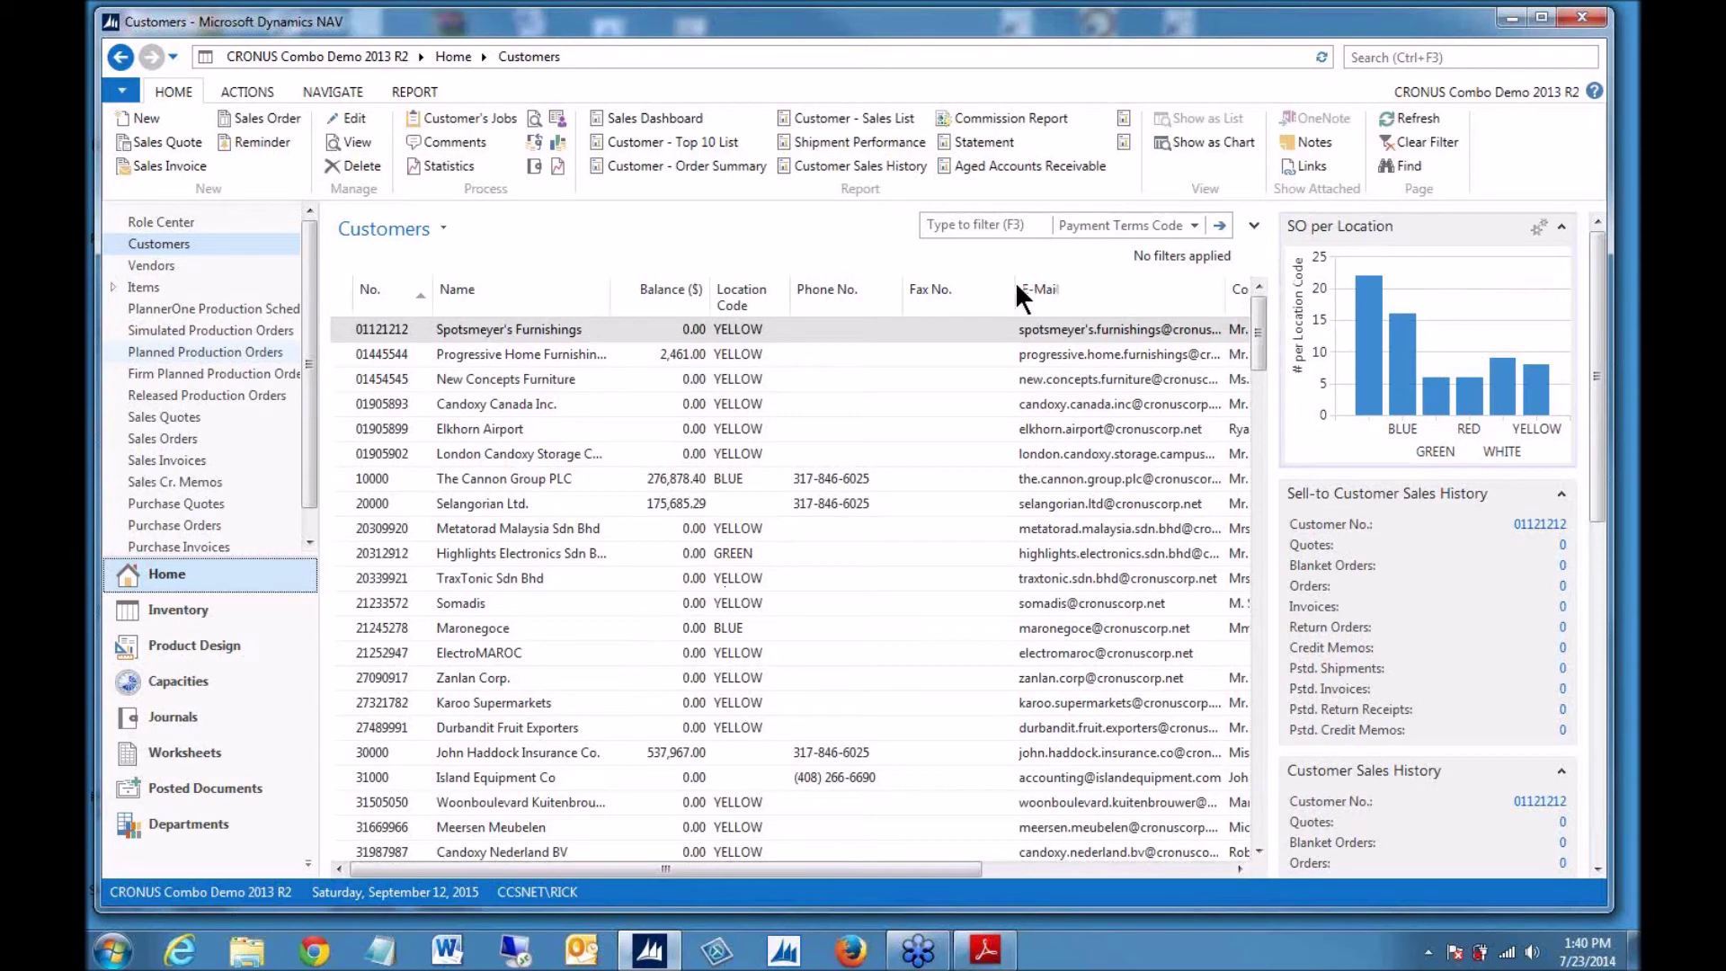
left_click(137, 220)
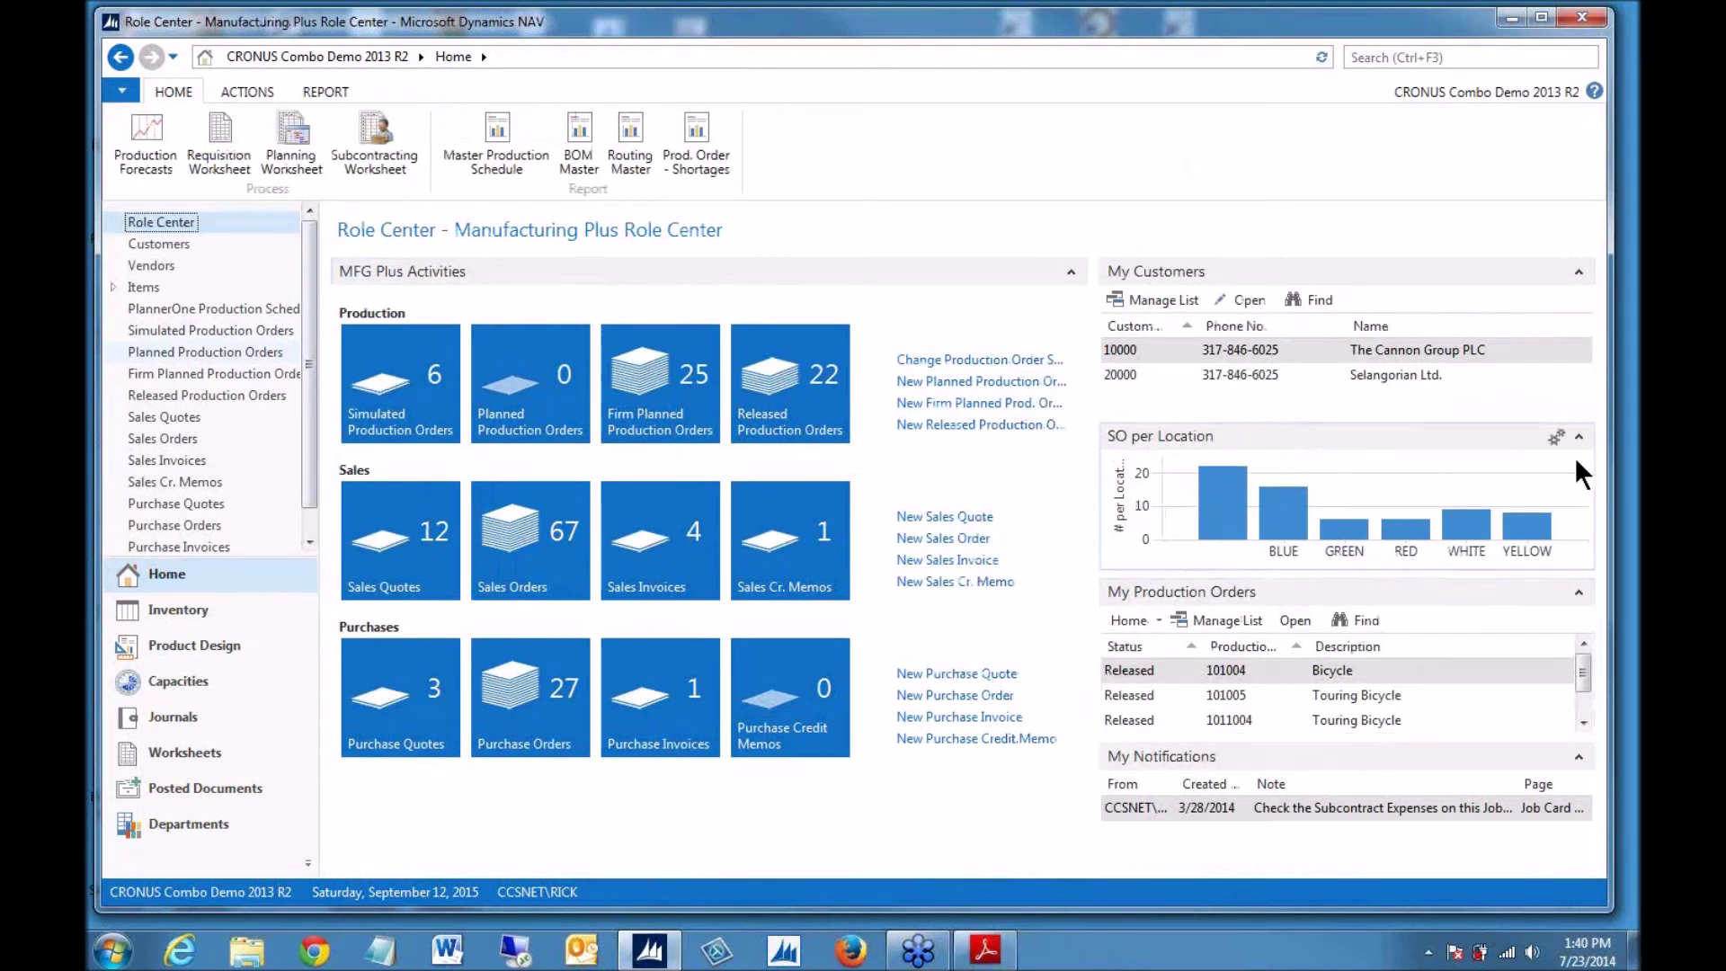
left_click(1556, 428)
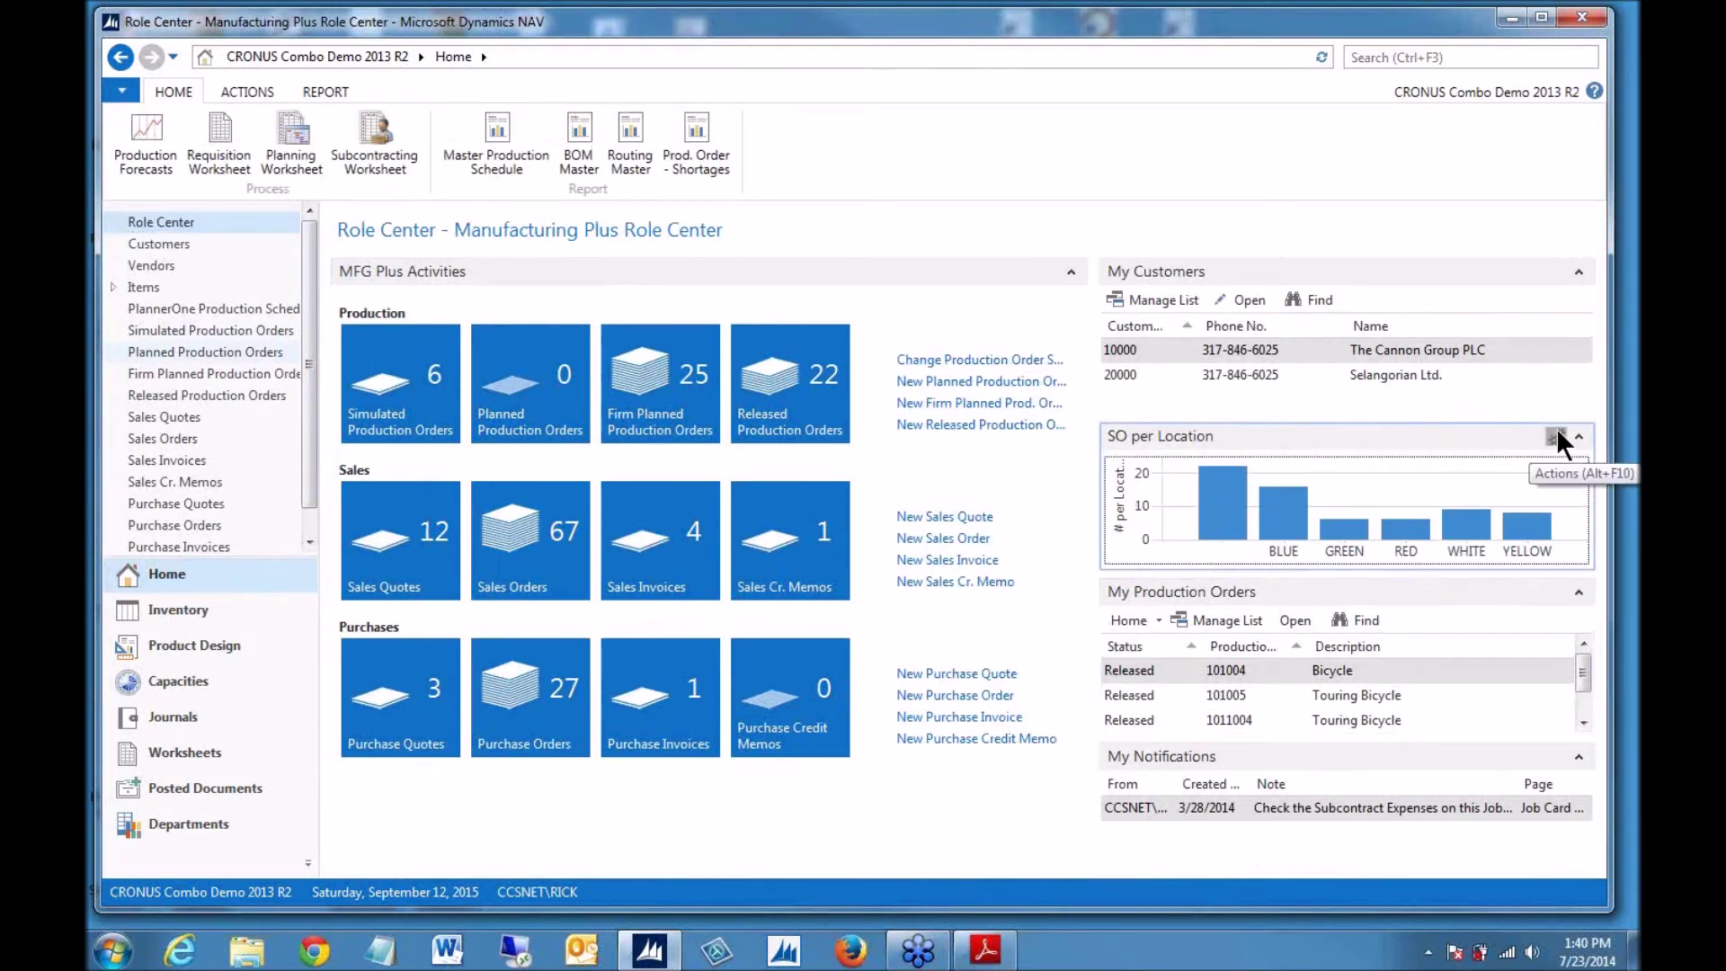
left_click_drag(1363, 24, 1228, 17)
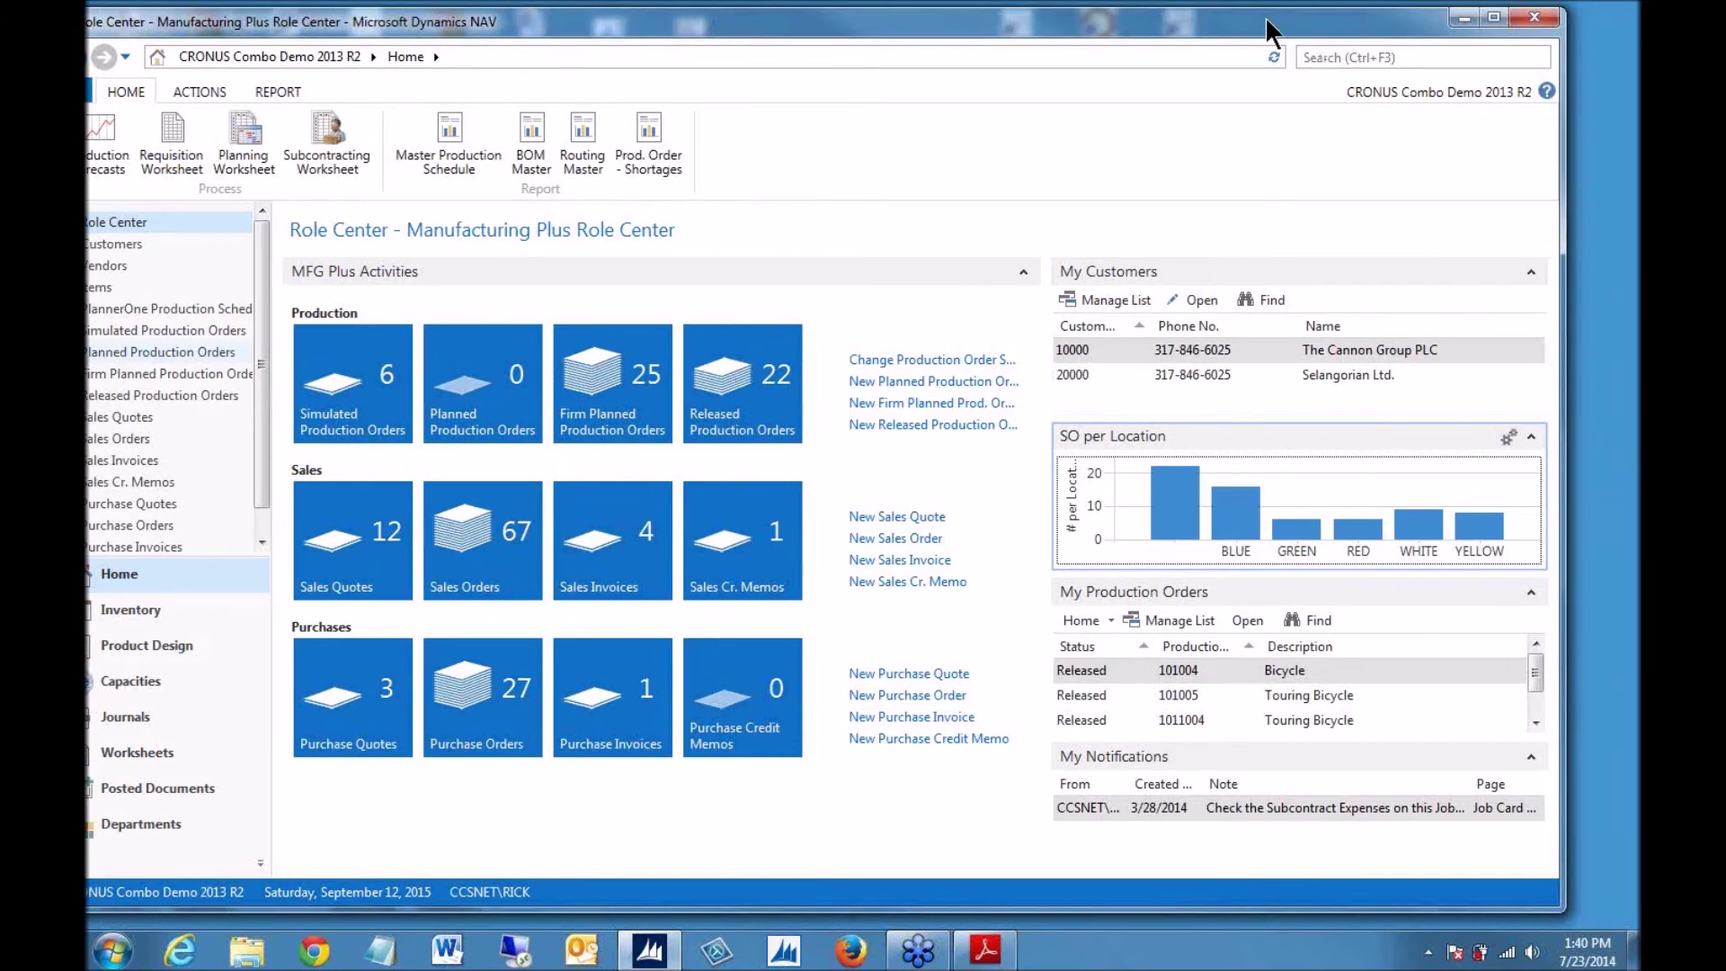
left_click(1419, 429)
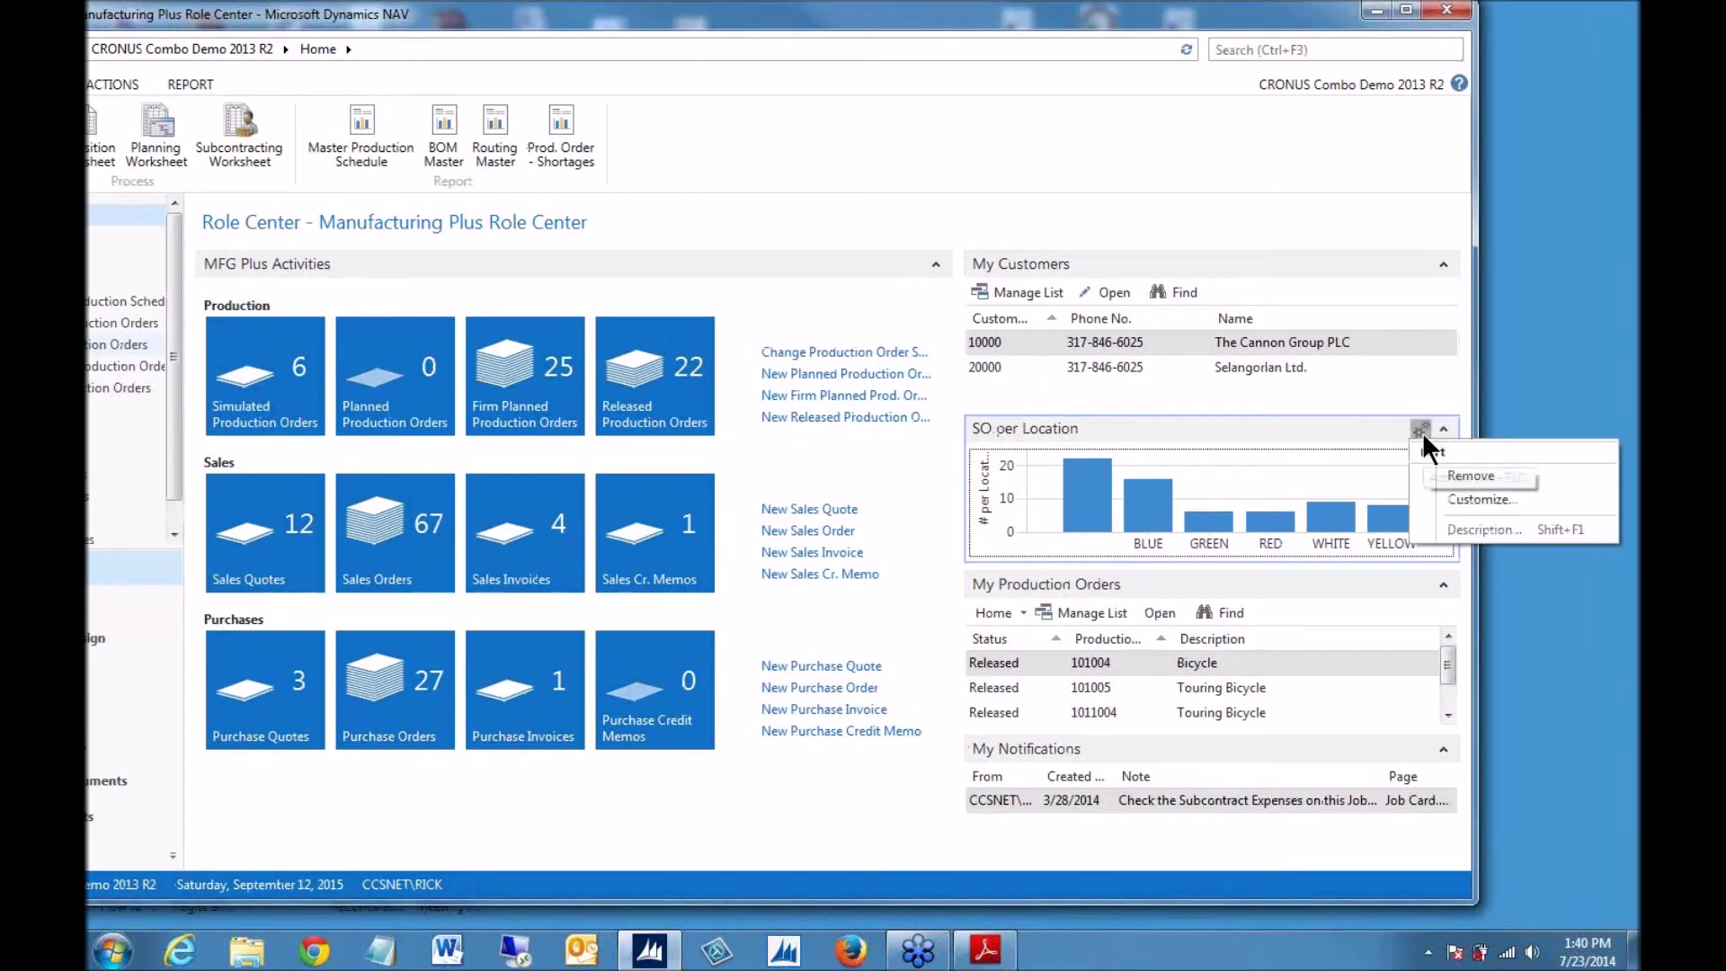
left_click(1469, 497)
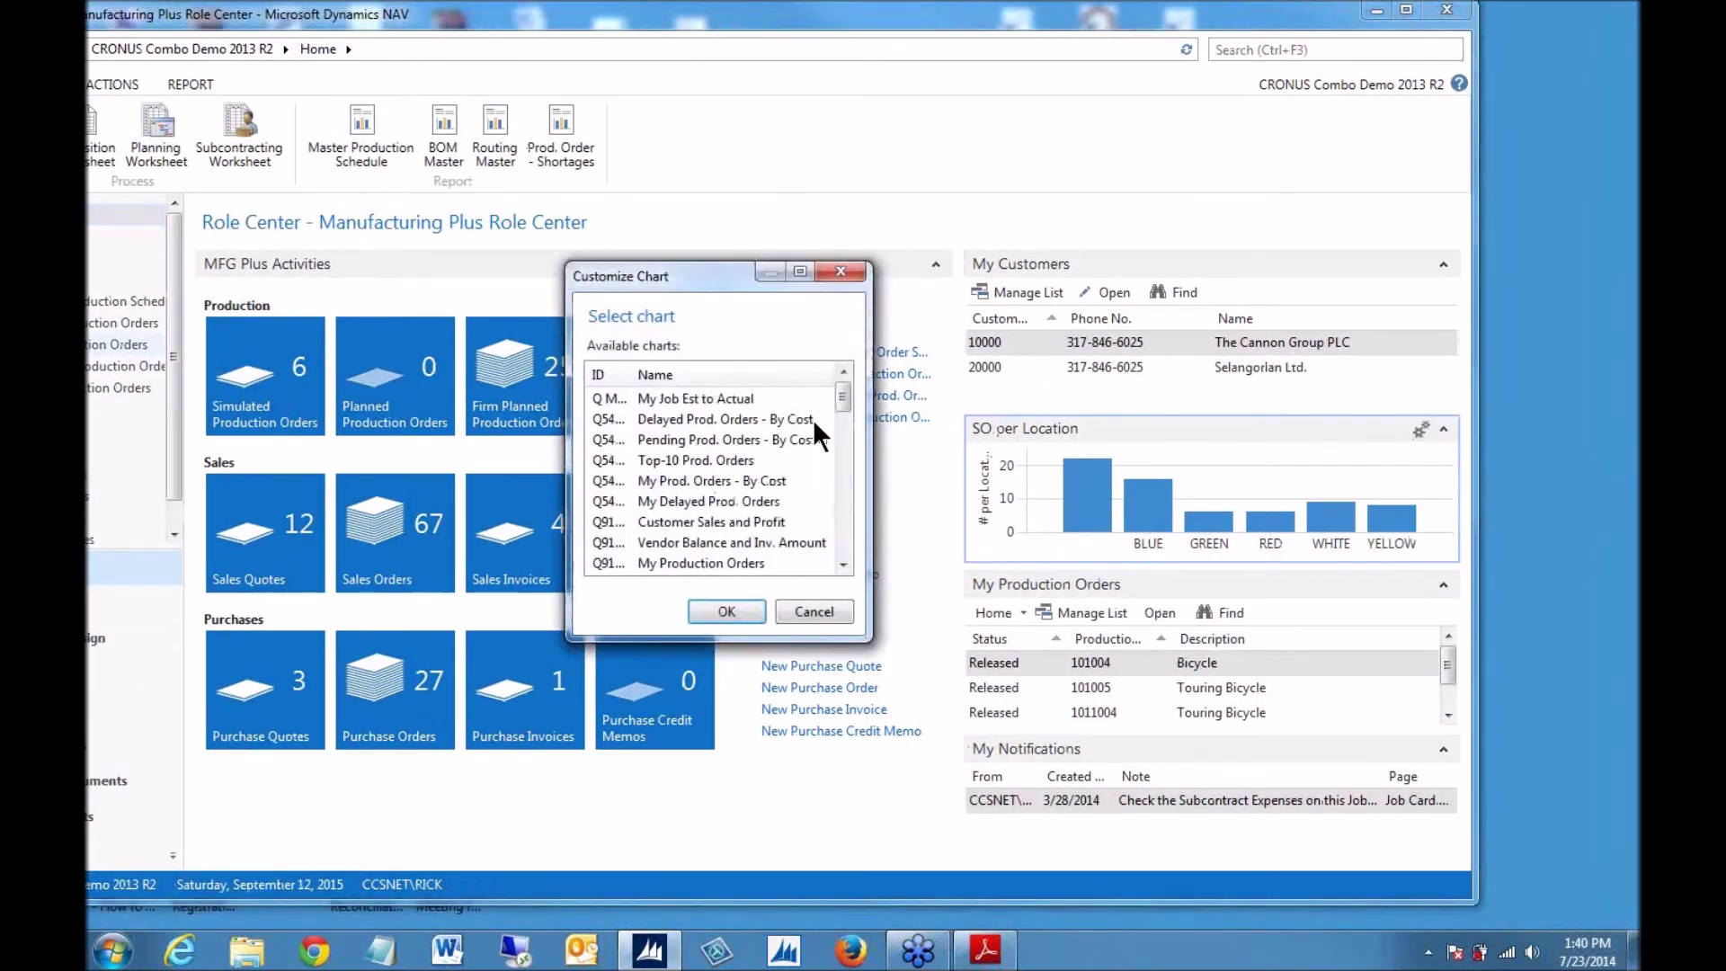
left_click_drag(842, 395, 847, 559)
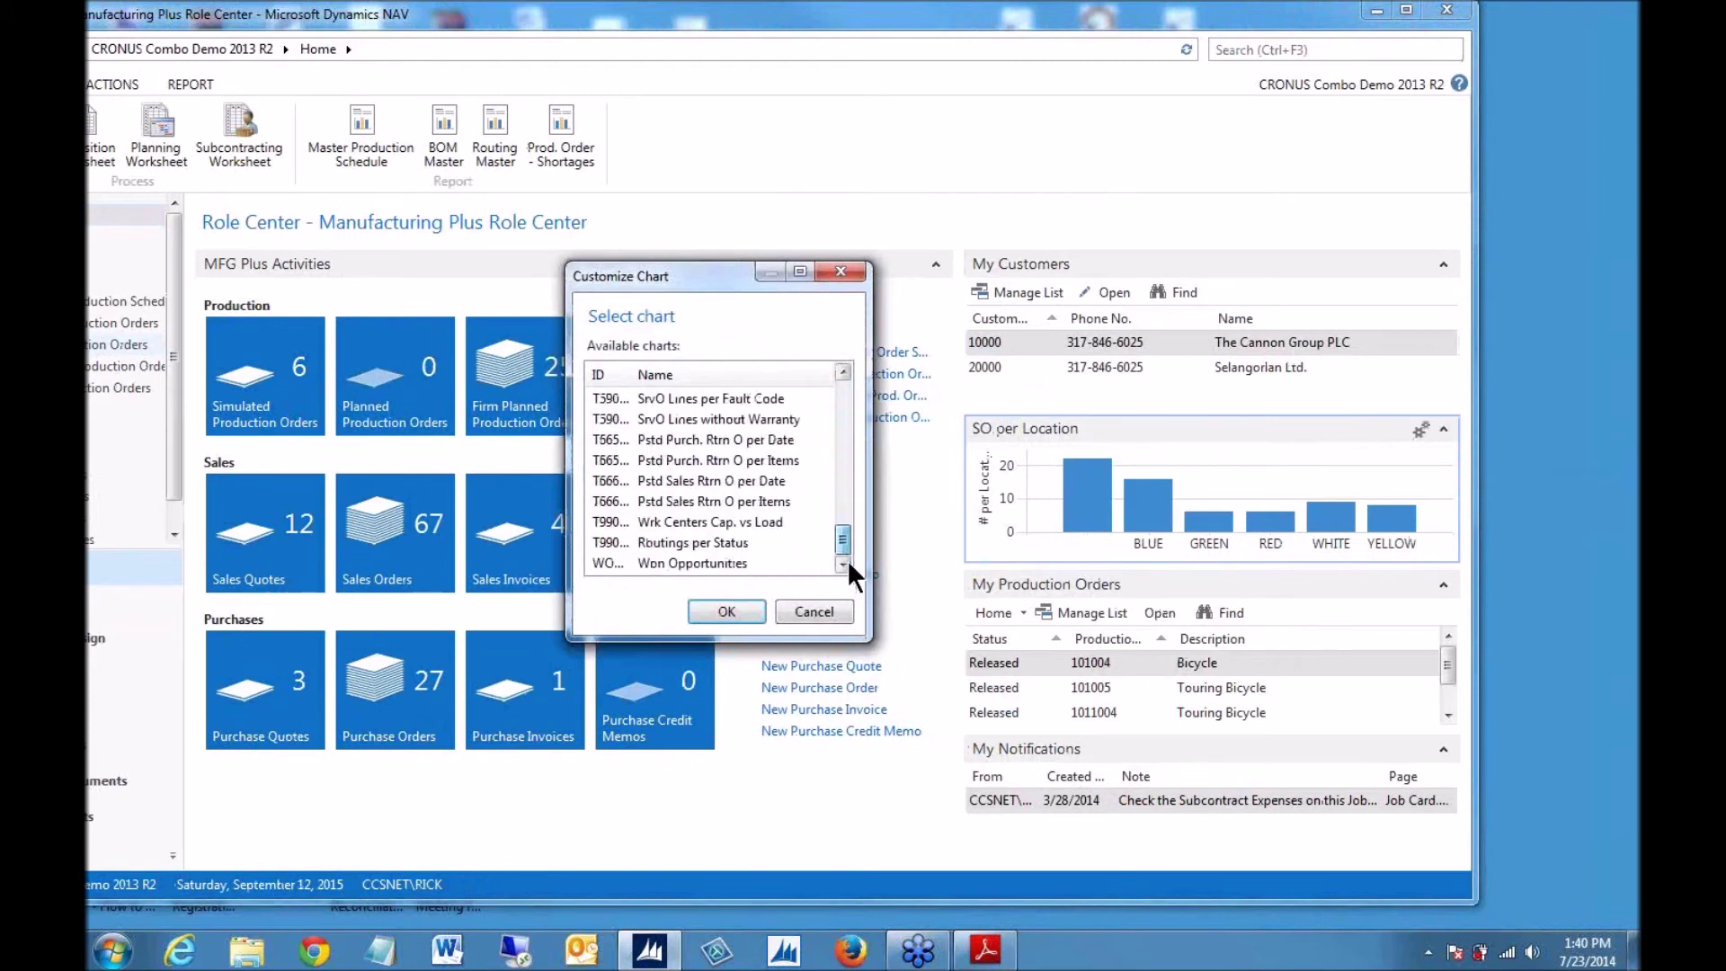
left_click(673, 563)
left_click(726, 612)
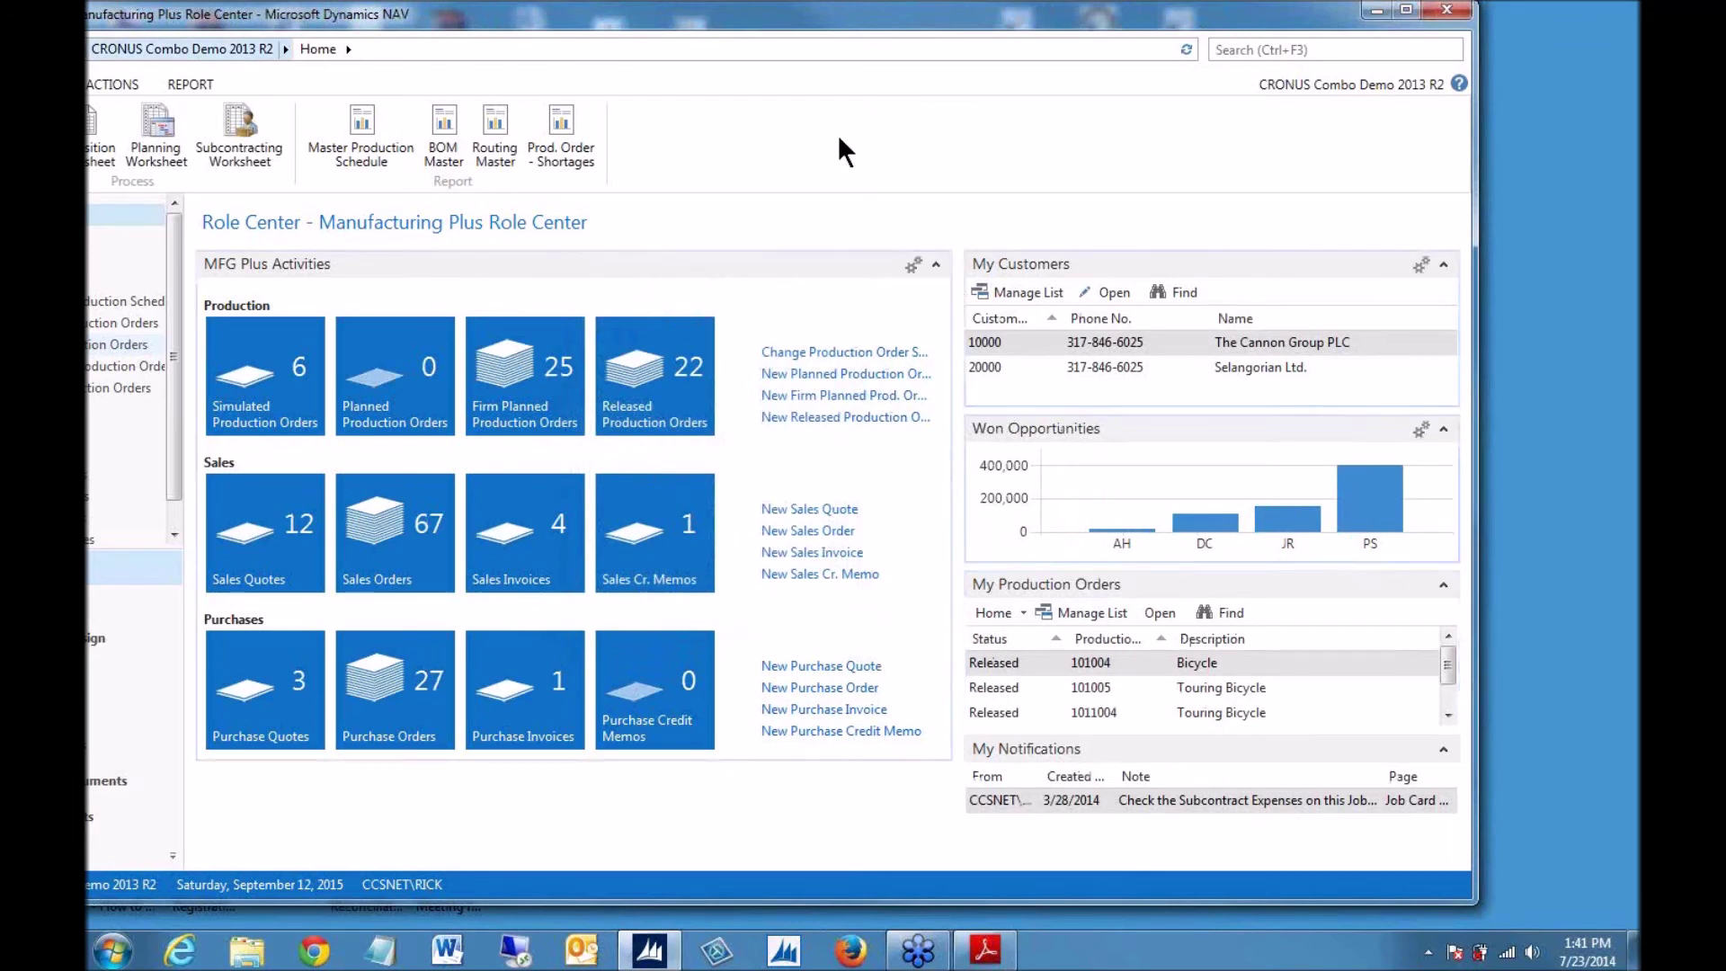
left_click_drag(773, 18, 912, 33)
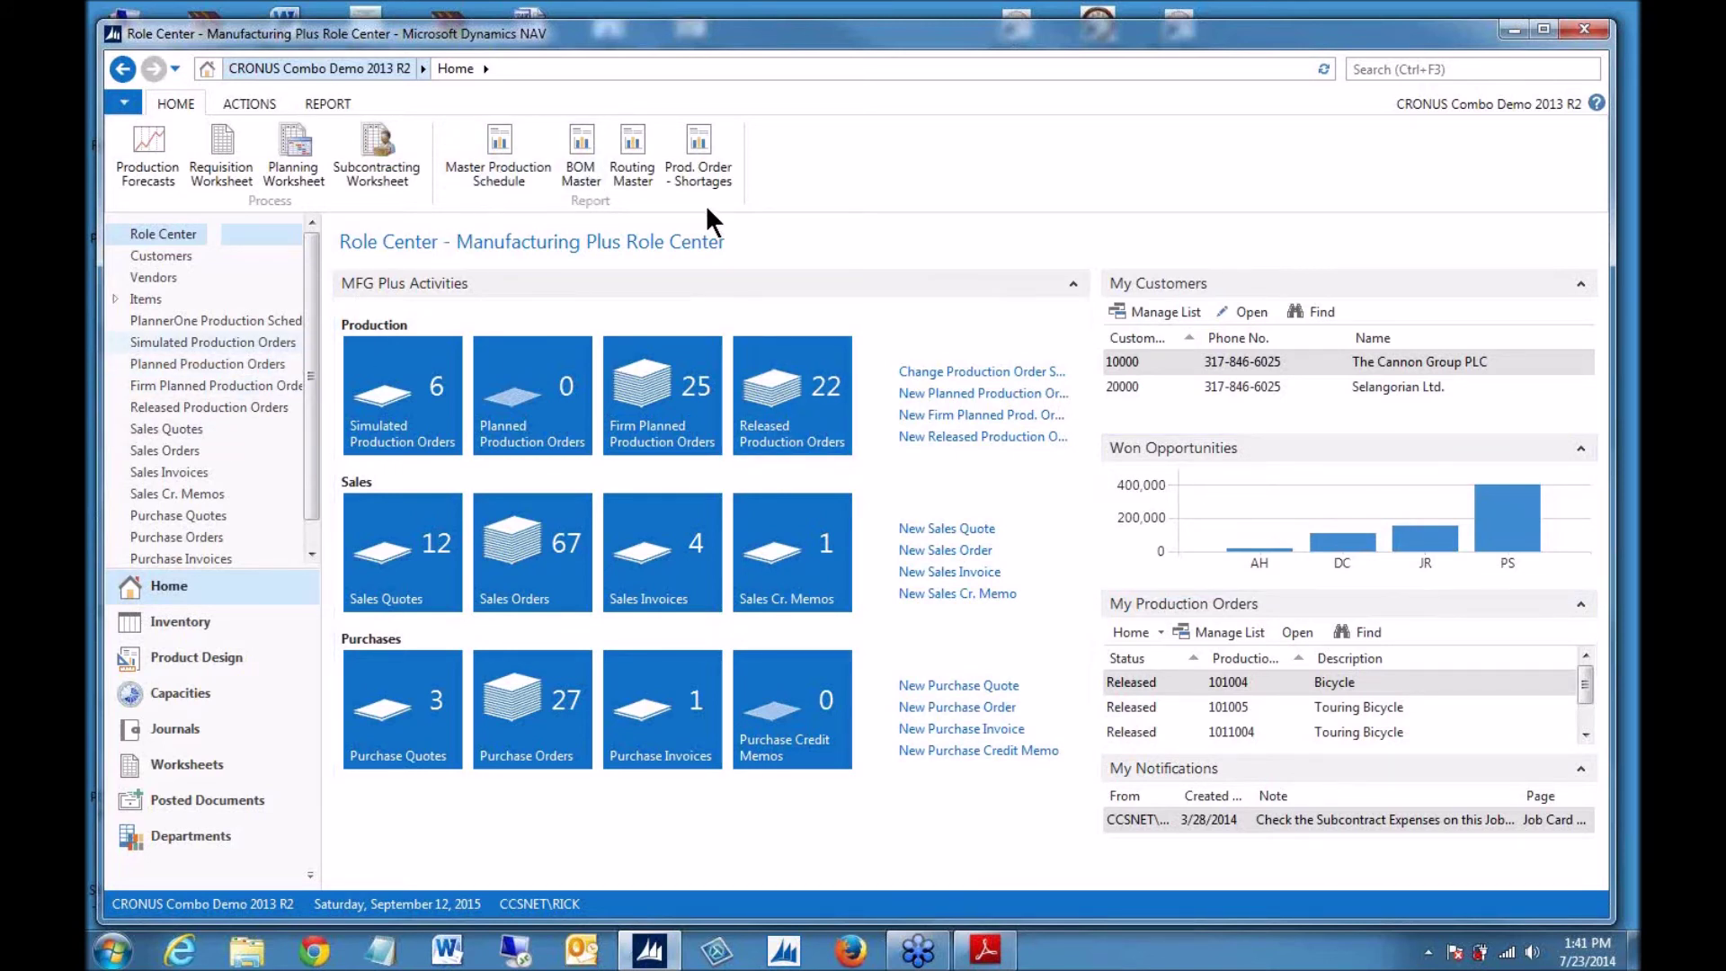
- Search for "oppor", open the Marketing area's Opportunity List, and select an Assembling furniture opportunity
left_click(1492, 70)
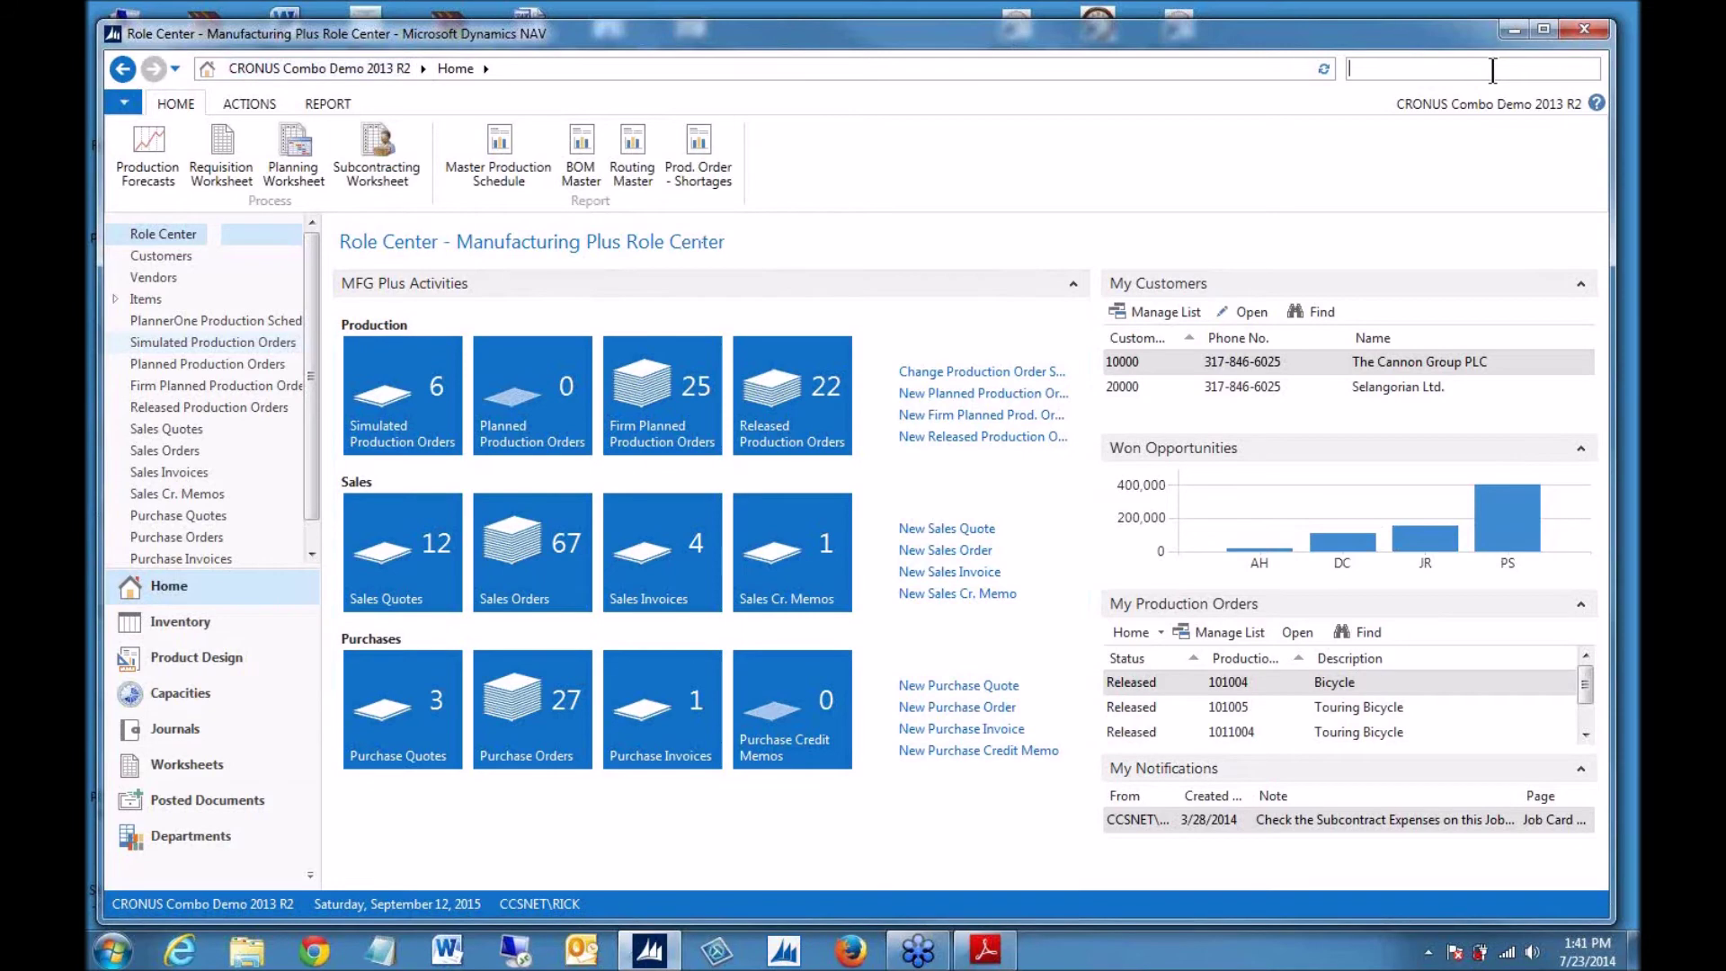
type("opppr")
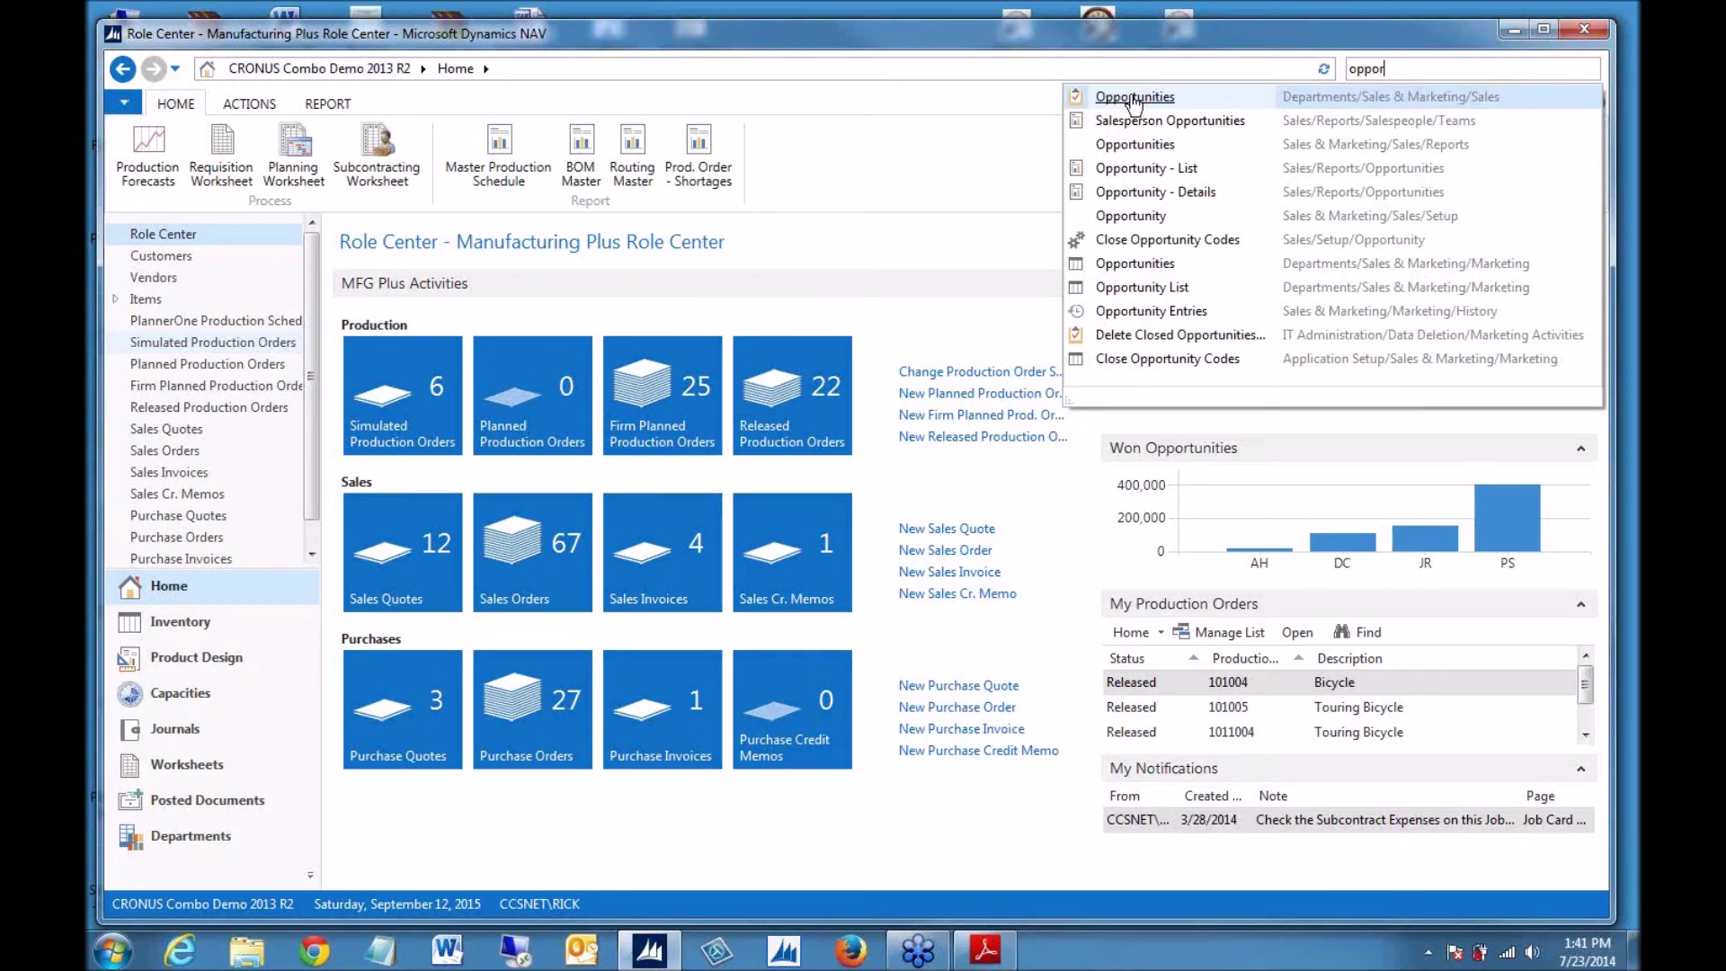
left_click(1134, 288)
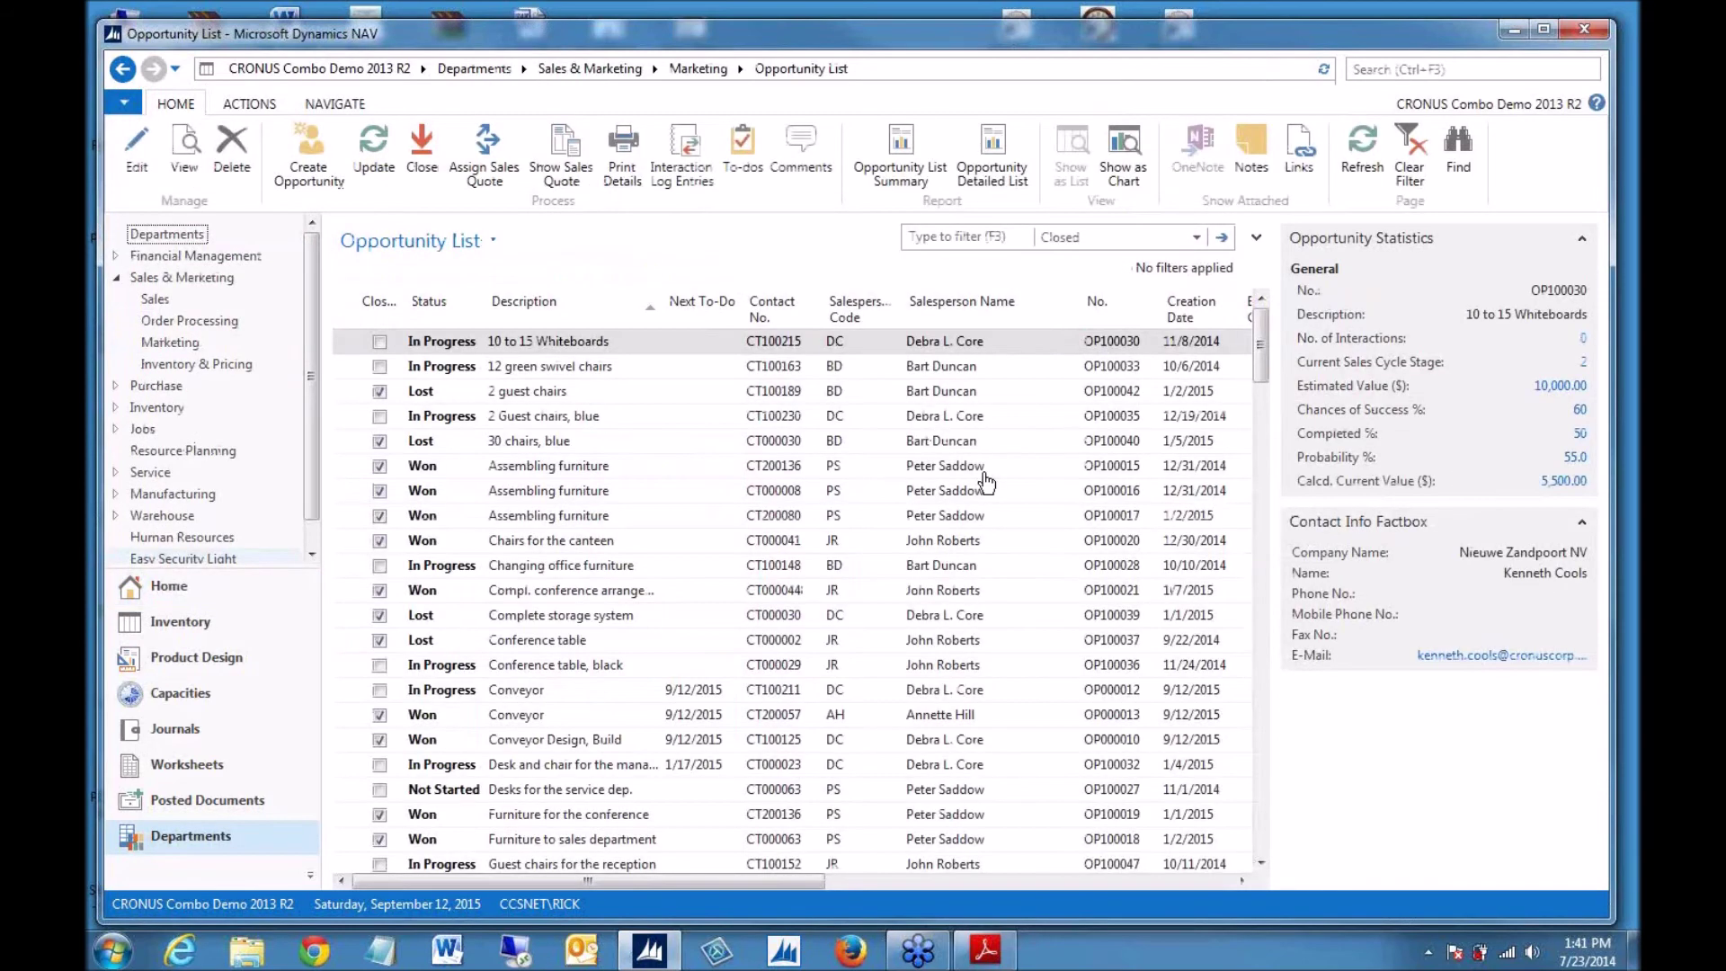
left_click(547, 515)
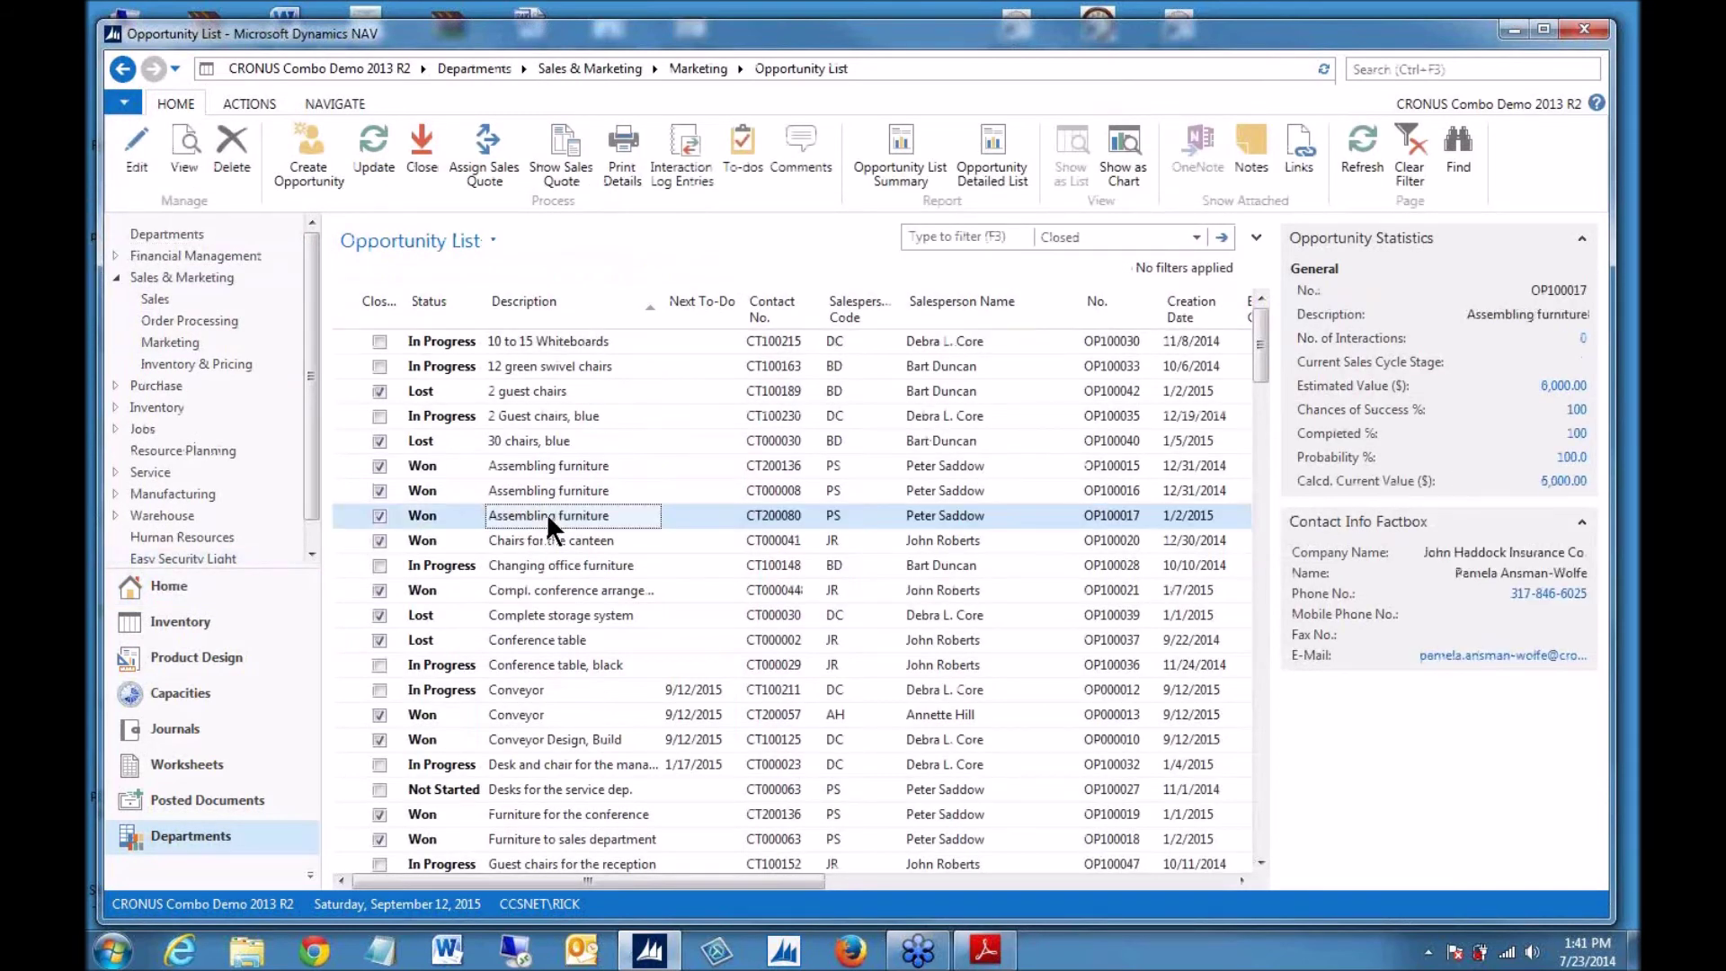
- Show the Opportunity List as a chart with Salesperson Code as the dimension and Estimated Value ($) as the measure
left_click(1121, 151)
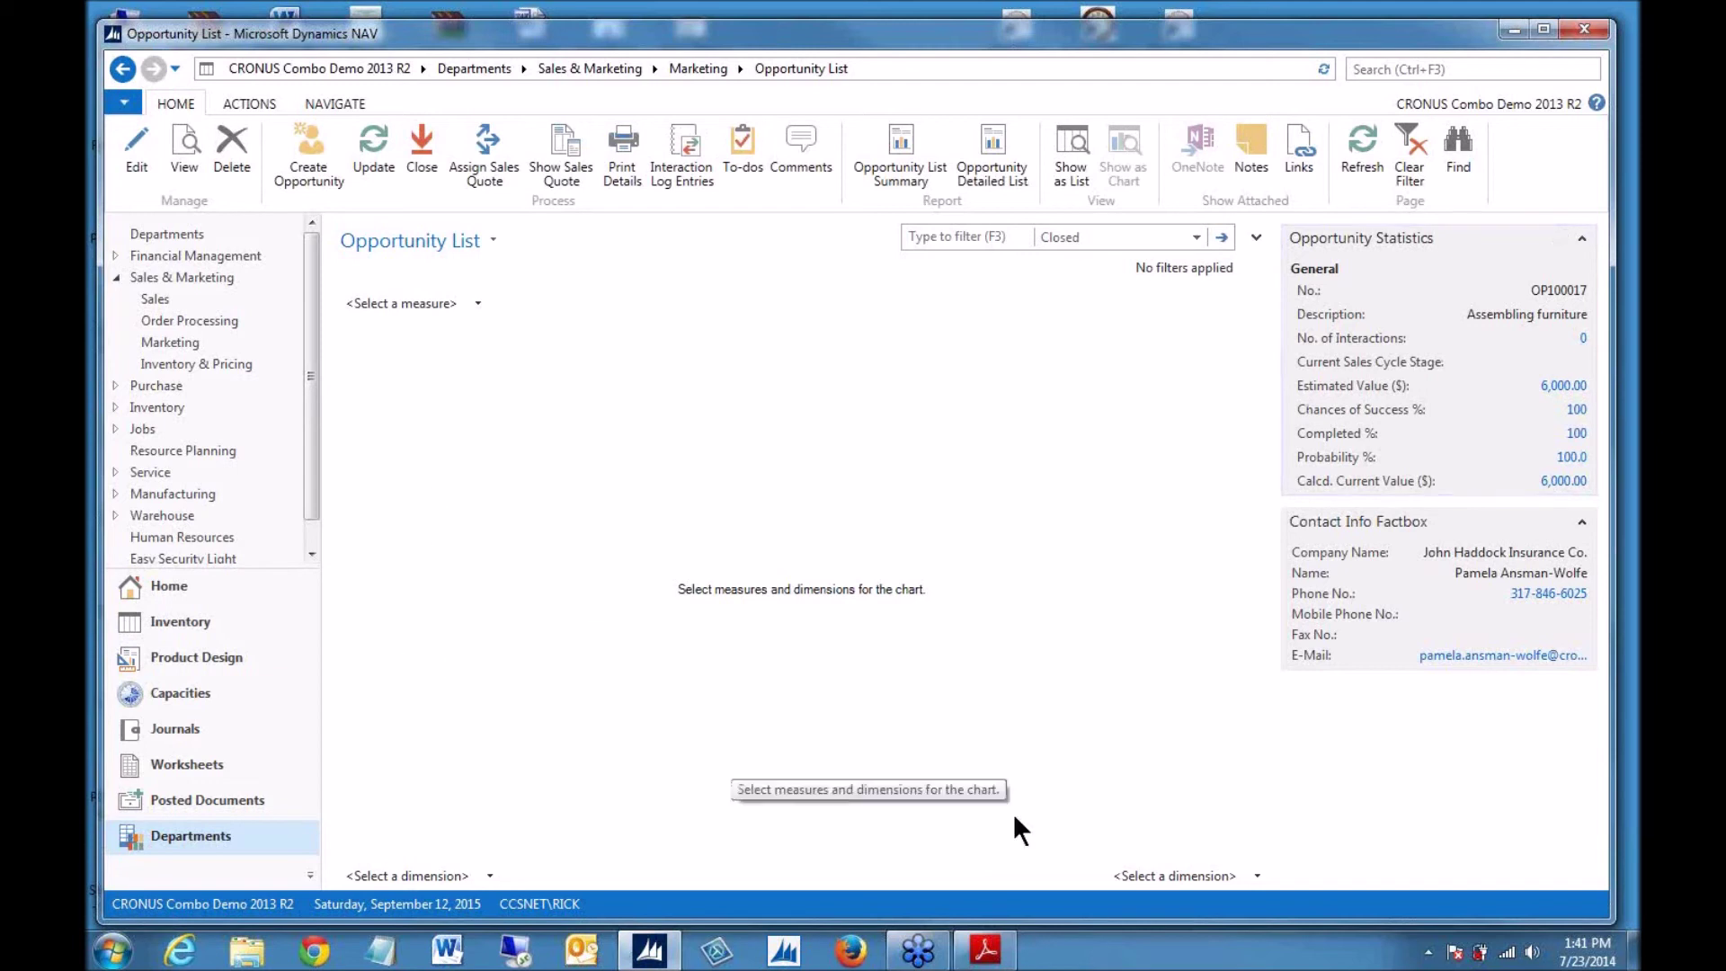
left_click(1141, 876)
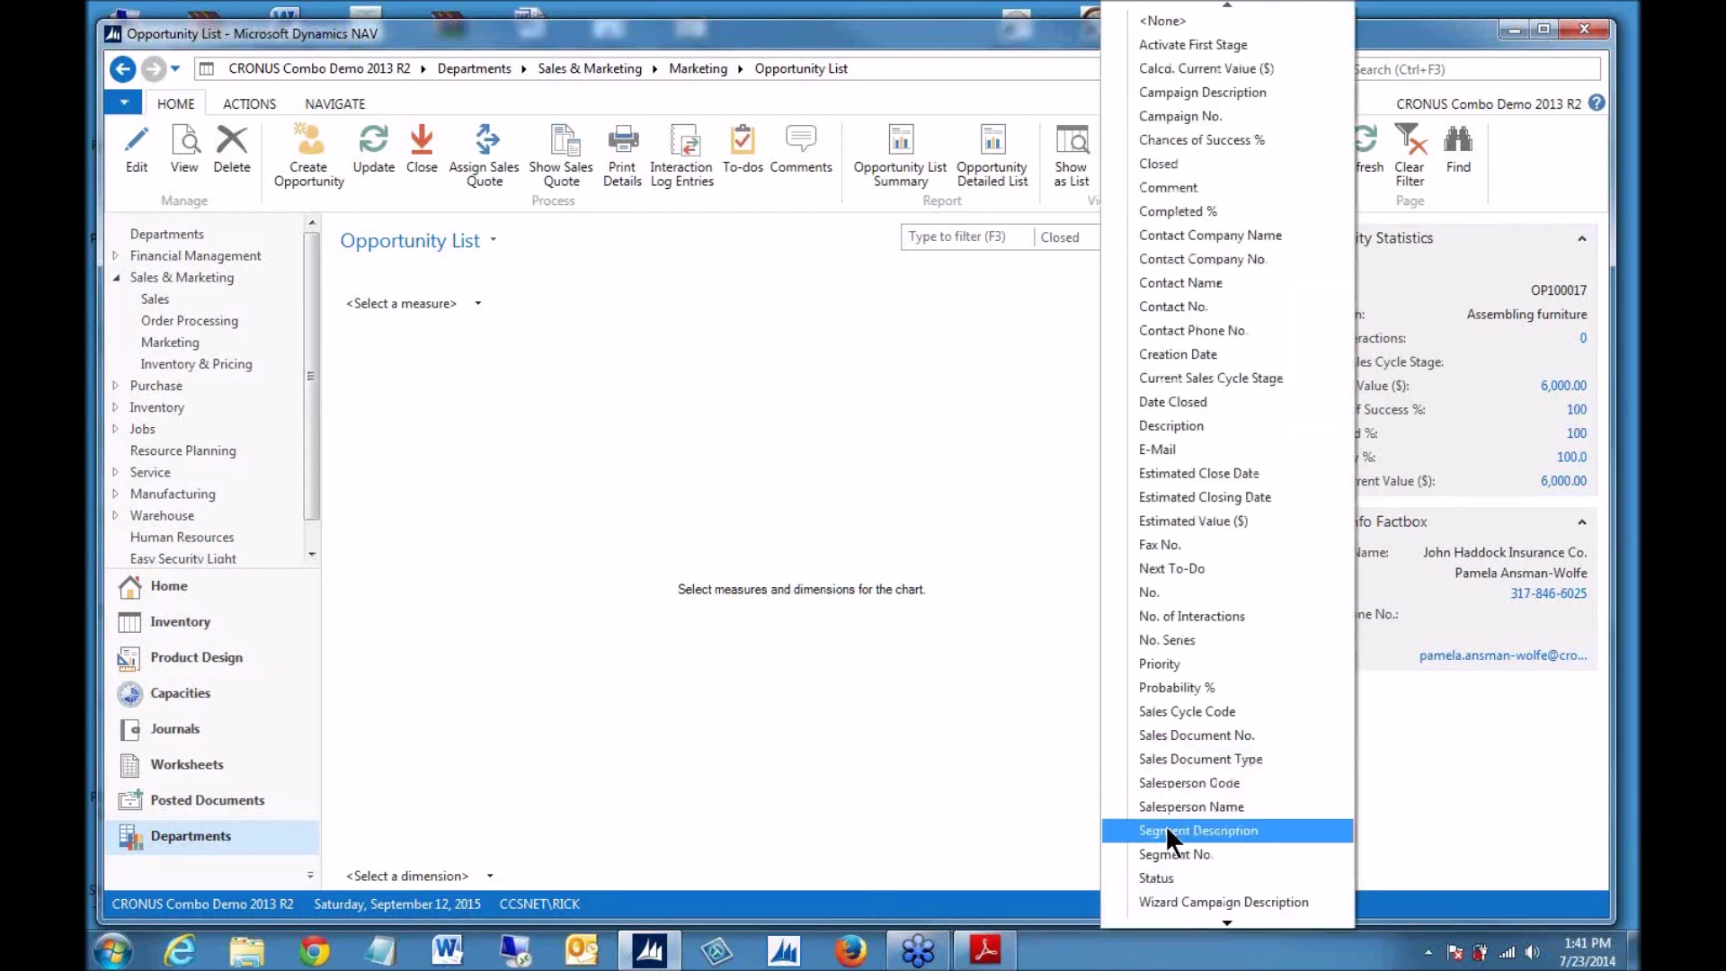
left_click(1185, 783)
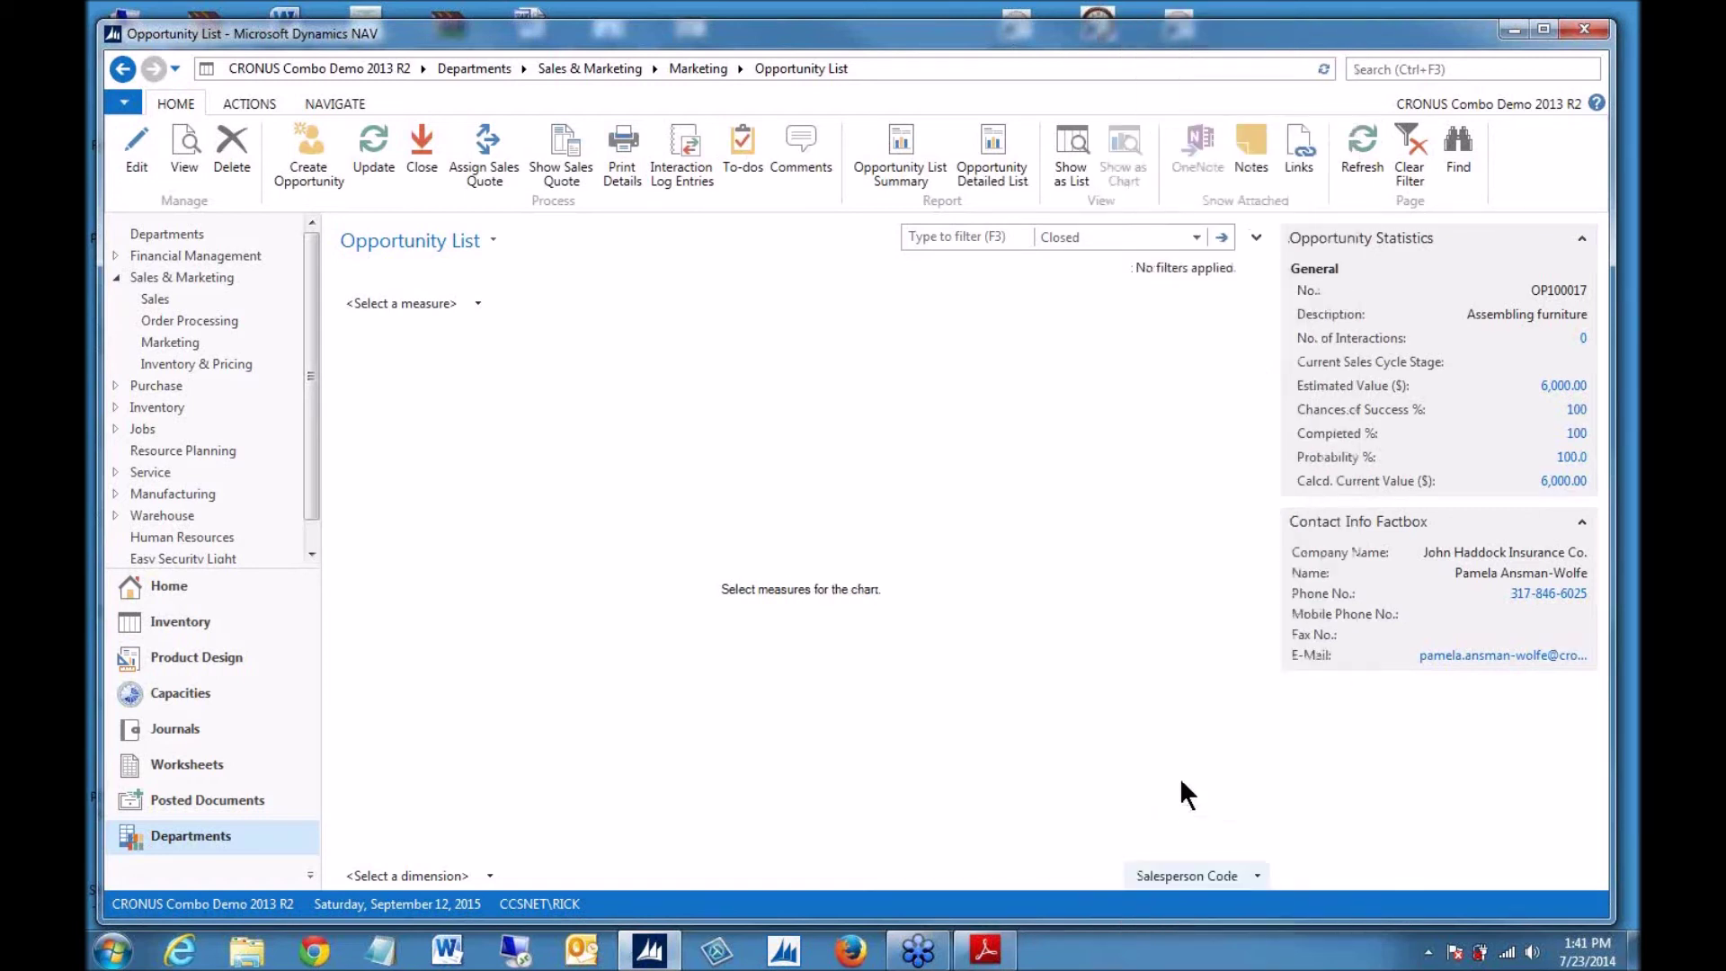
left_click(402, 298)
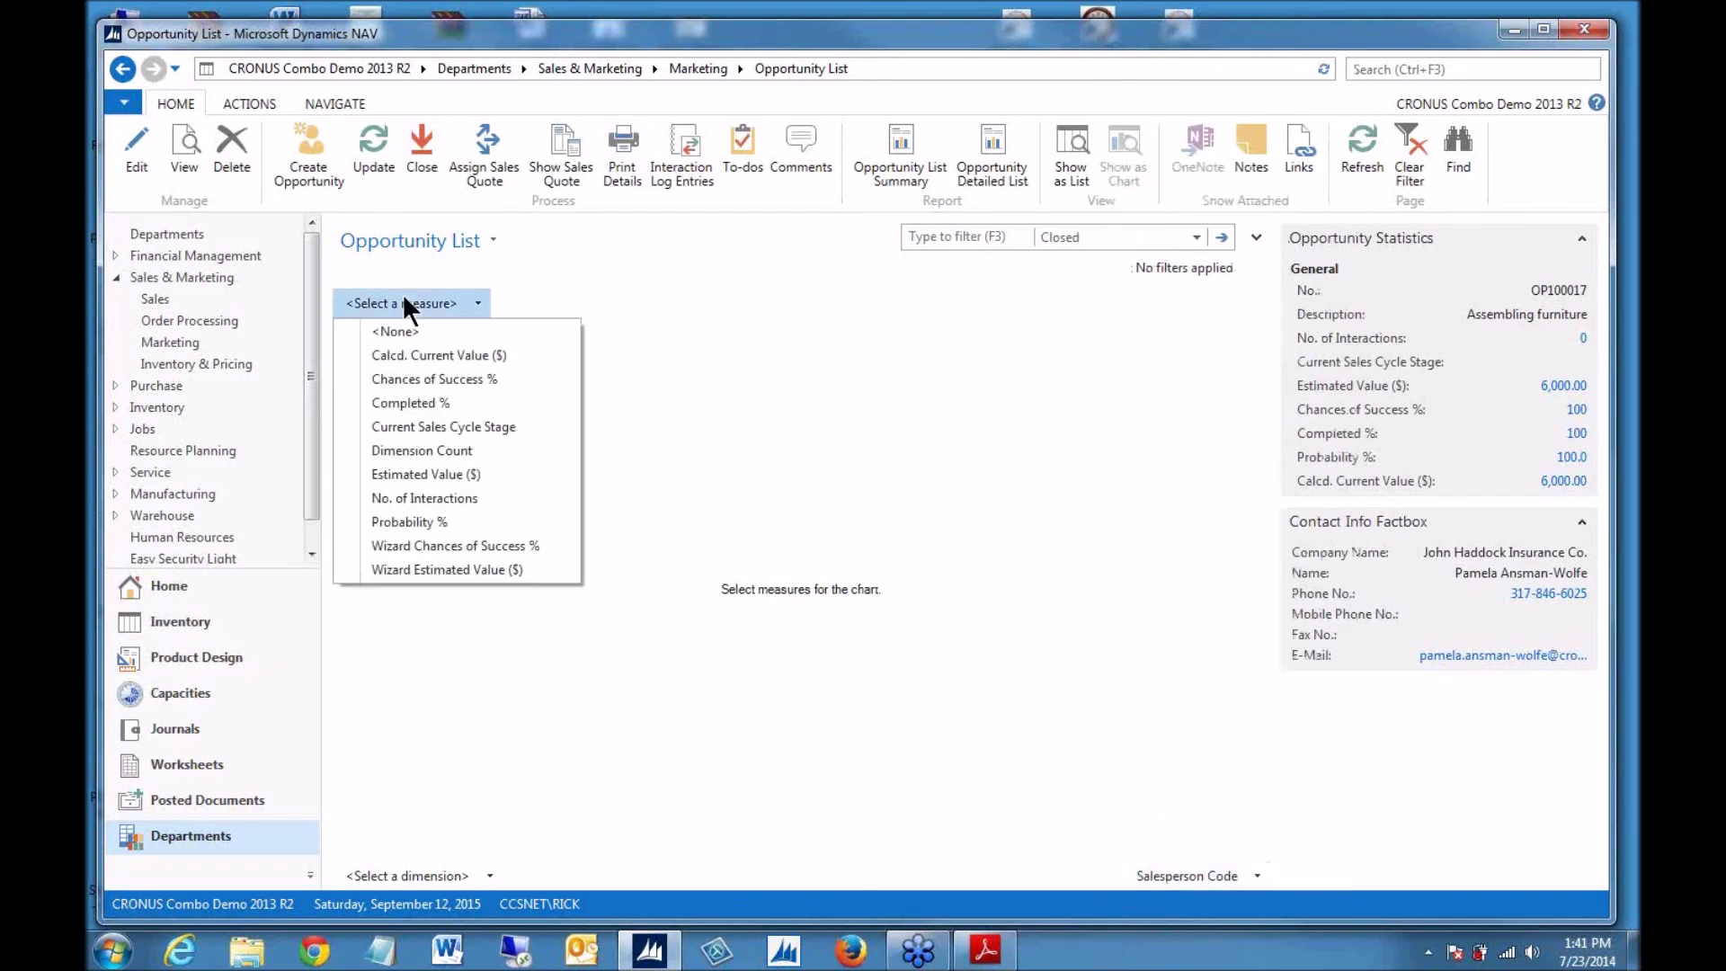
left_click(414, 474)
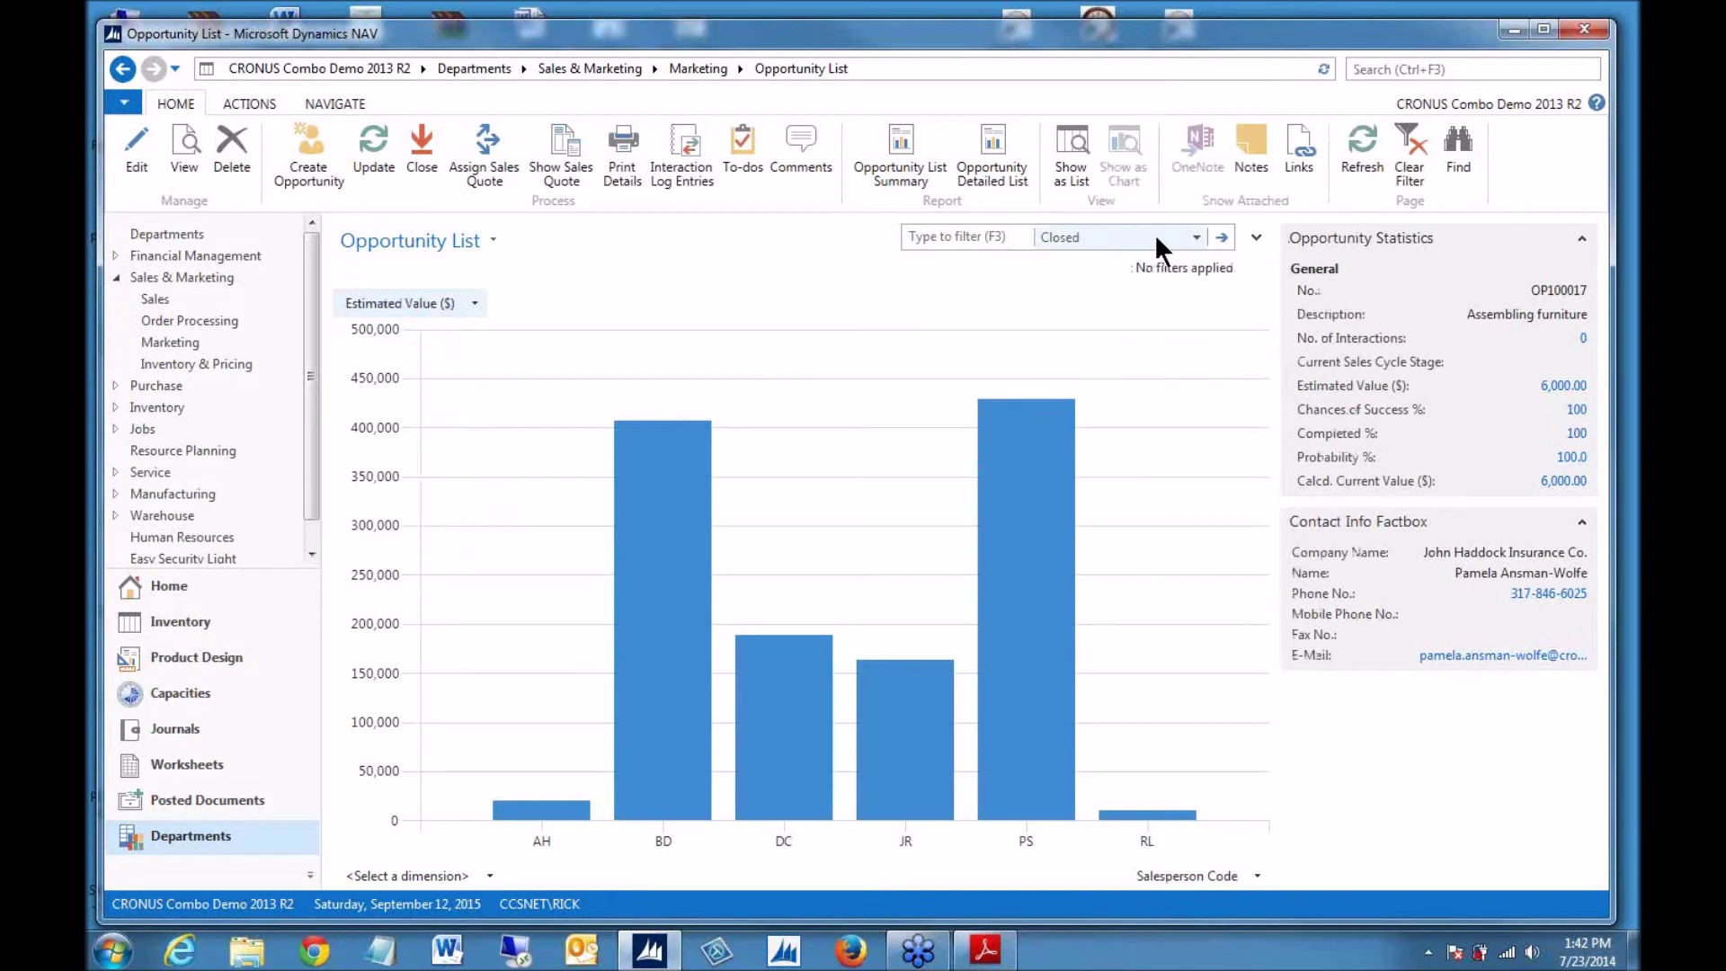
- Filter the Opportunity List chart by the Status Won
left_click(1195, 236)
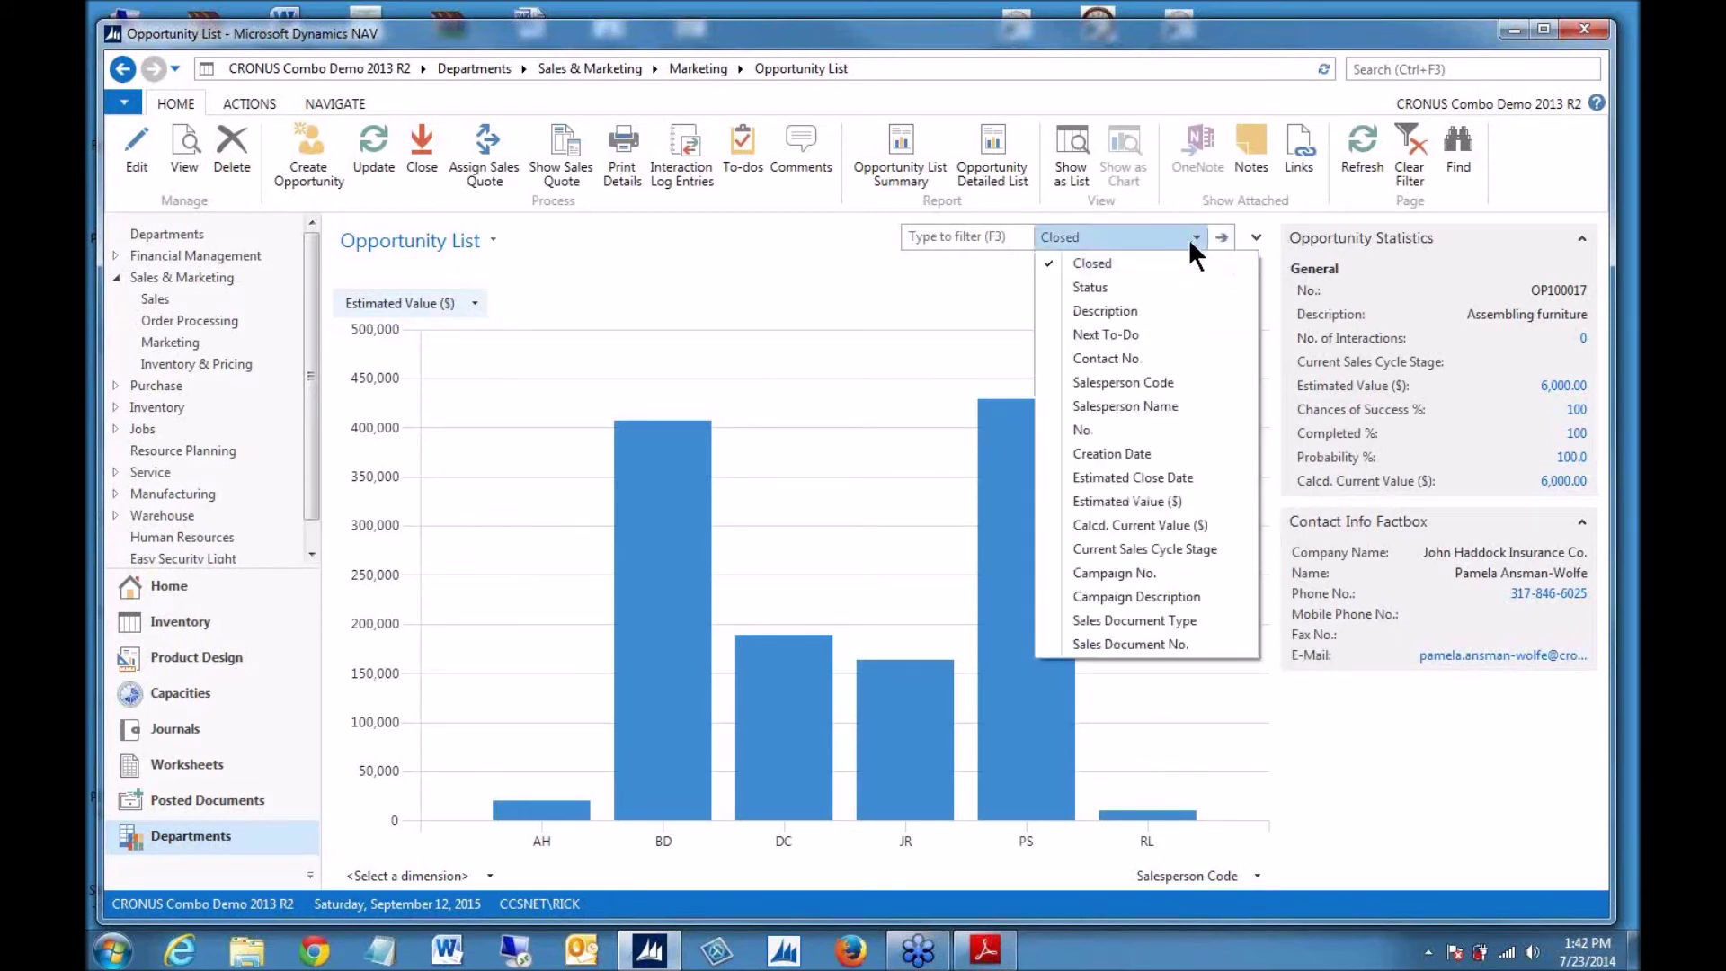
left_click(1081, 288)
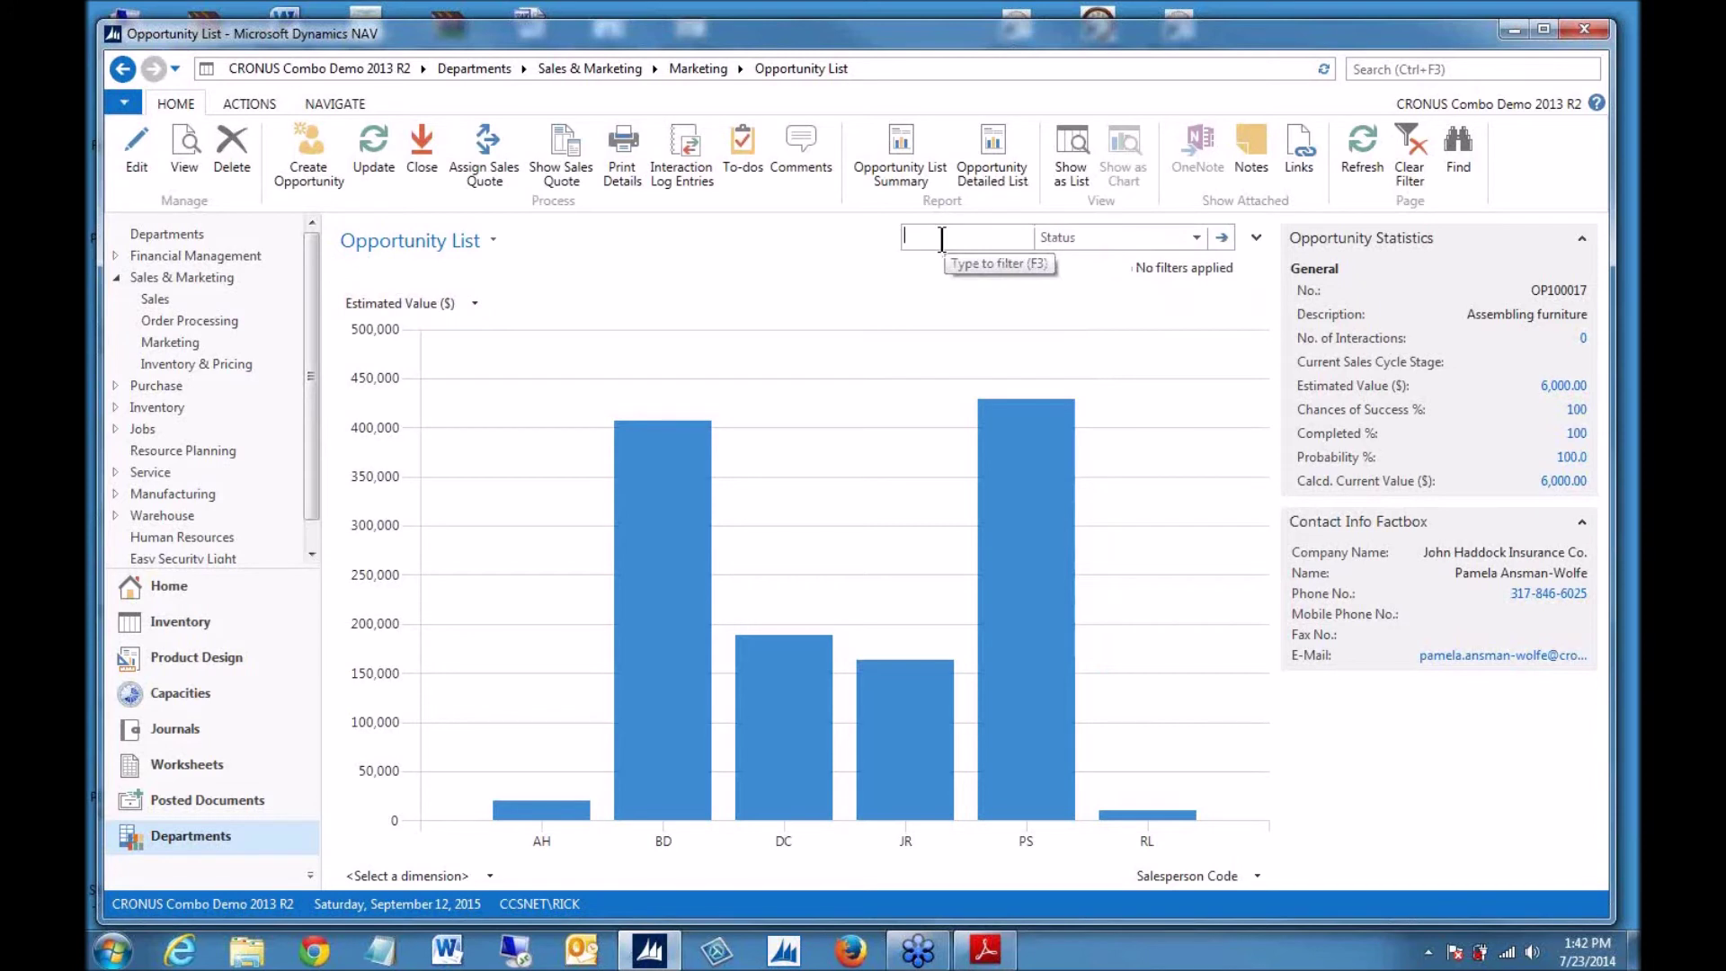
type("Won")
key("Return")
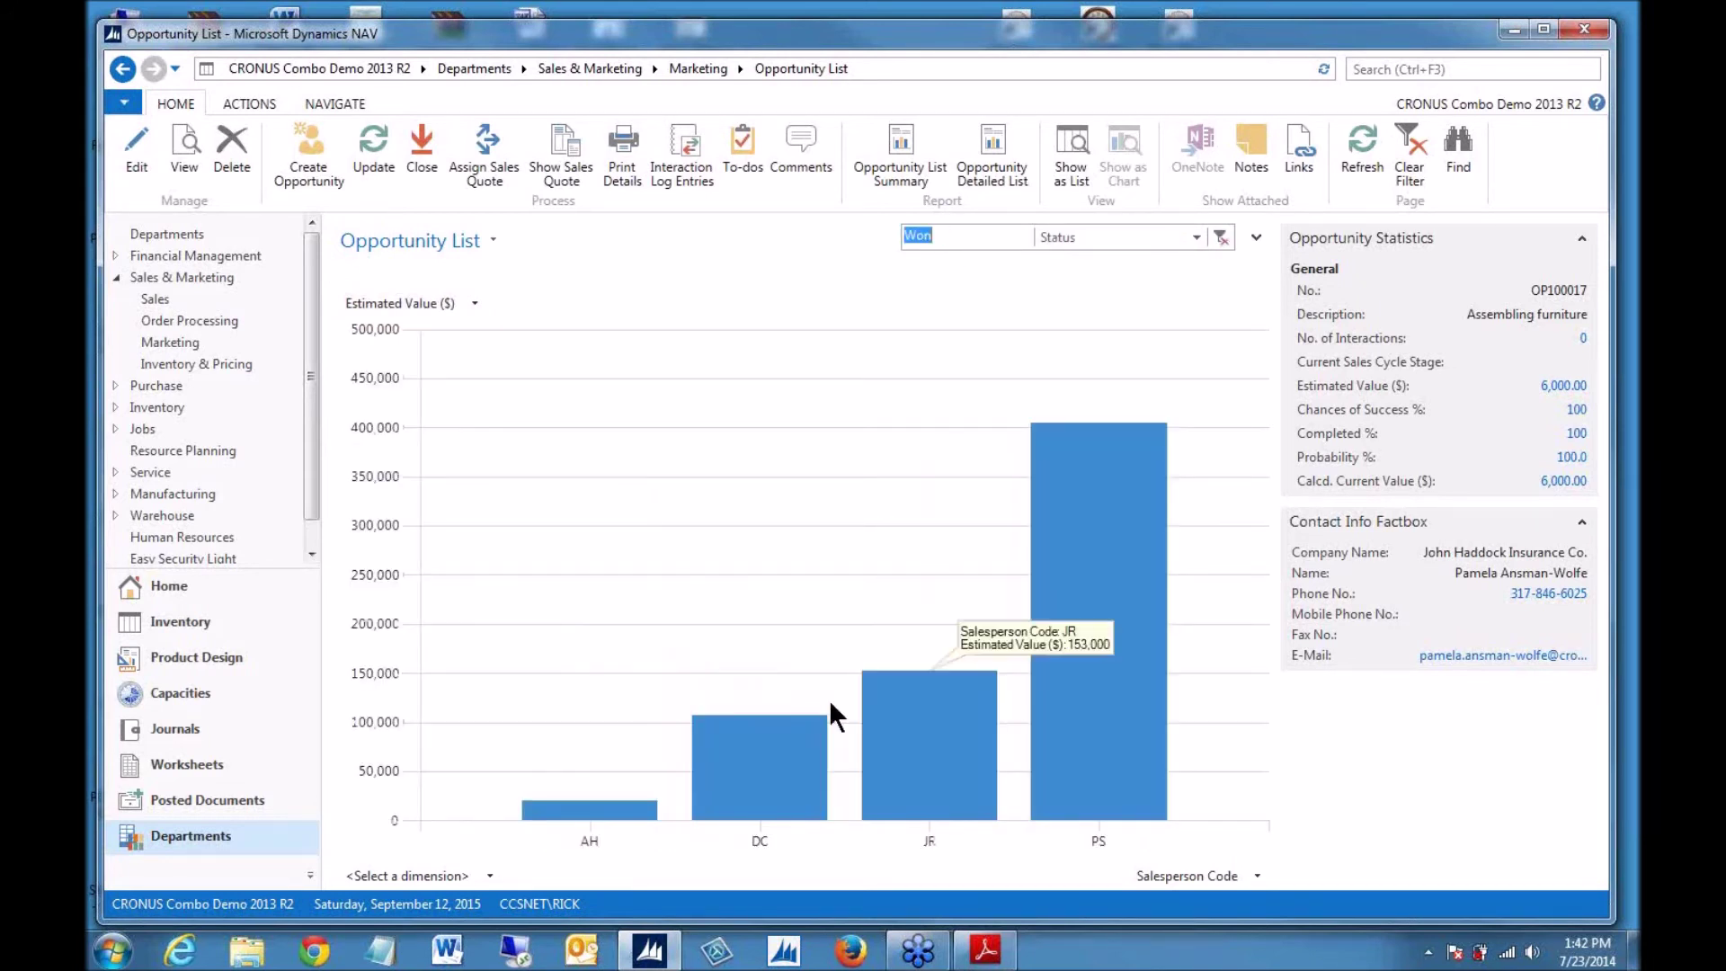
- View the chart's Generic Chart Customization, cancel out of it, and return to the Role Center
right_click(611, 537)
left_click(655, 628)
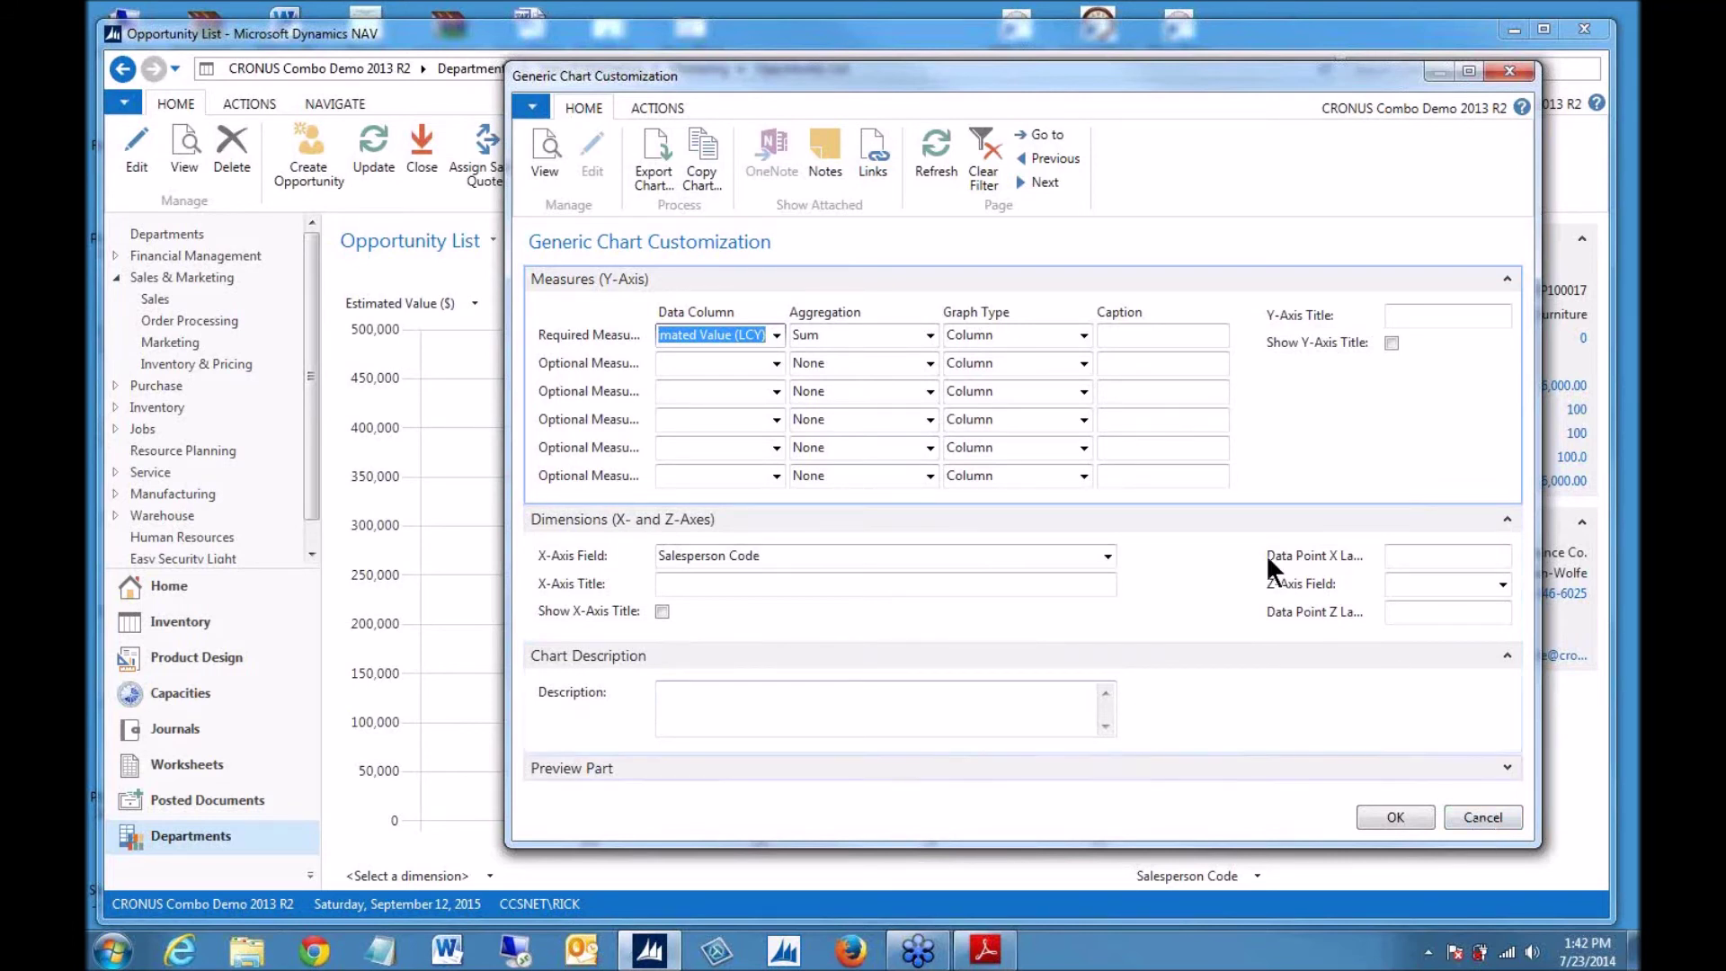
left_click(1465, 807)
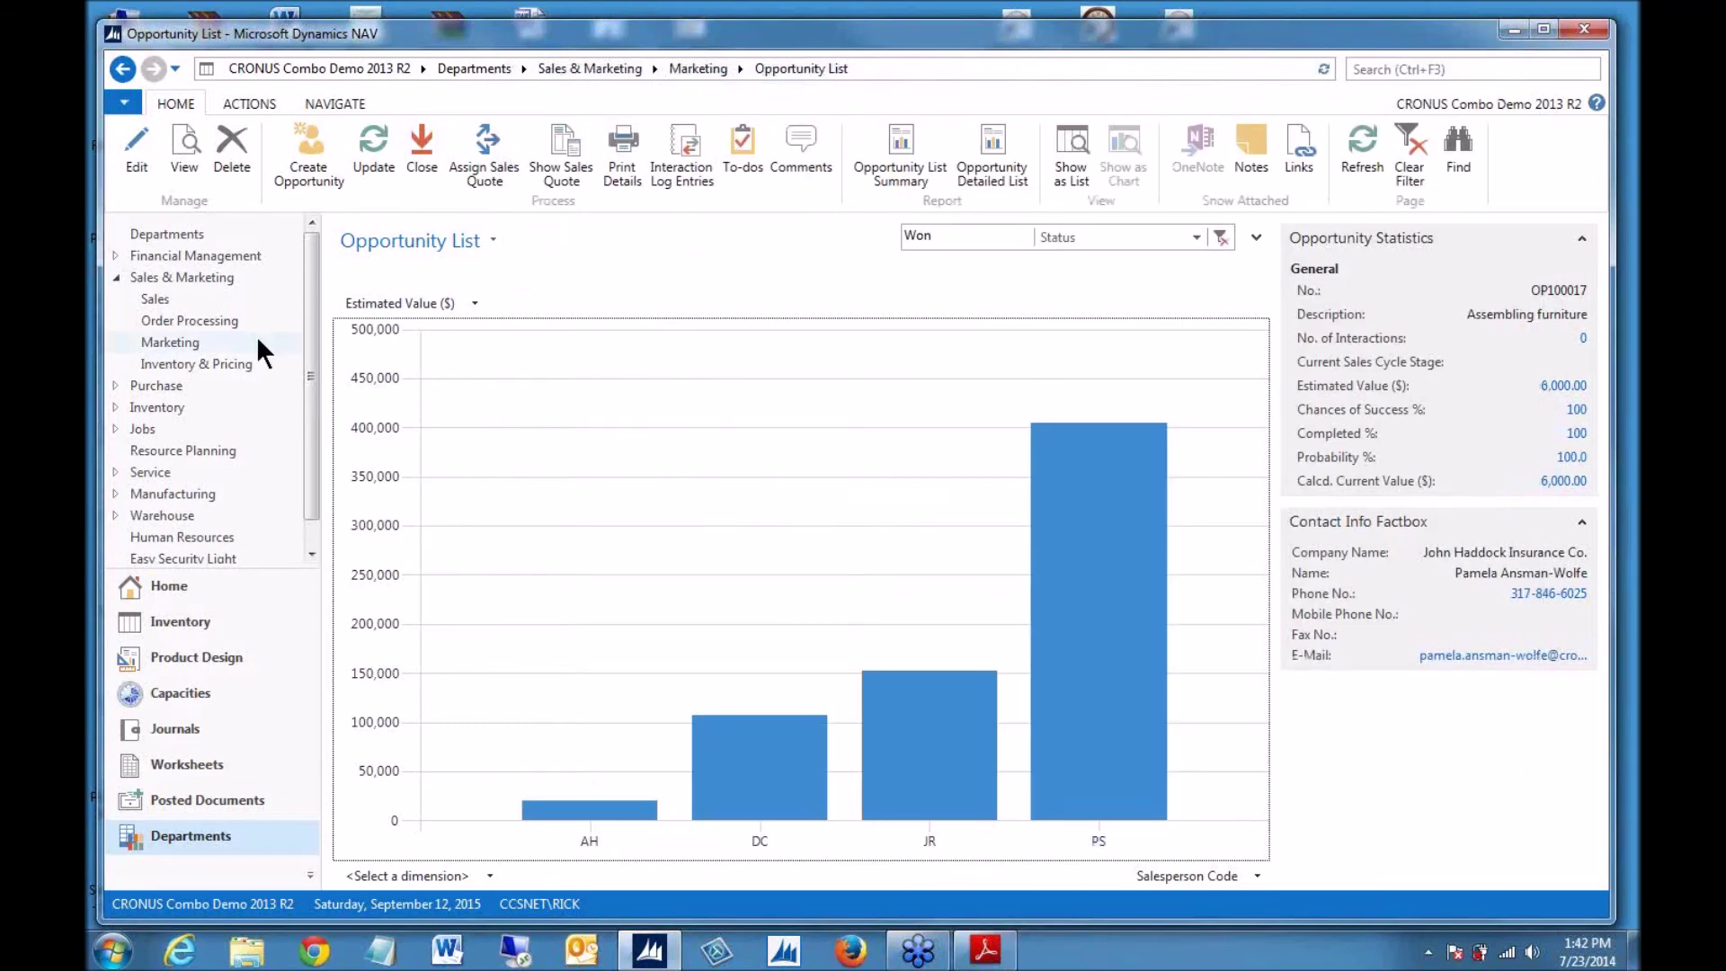
left_click(160, 585)
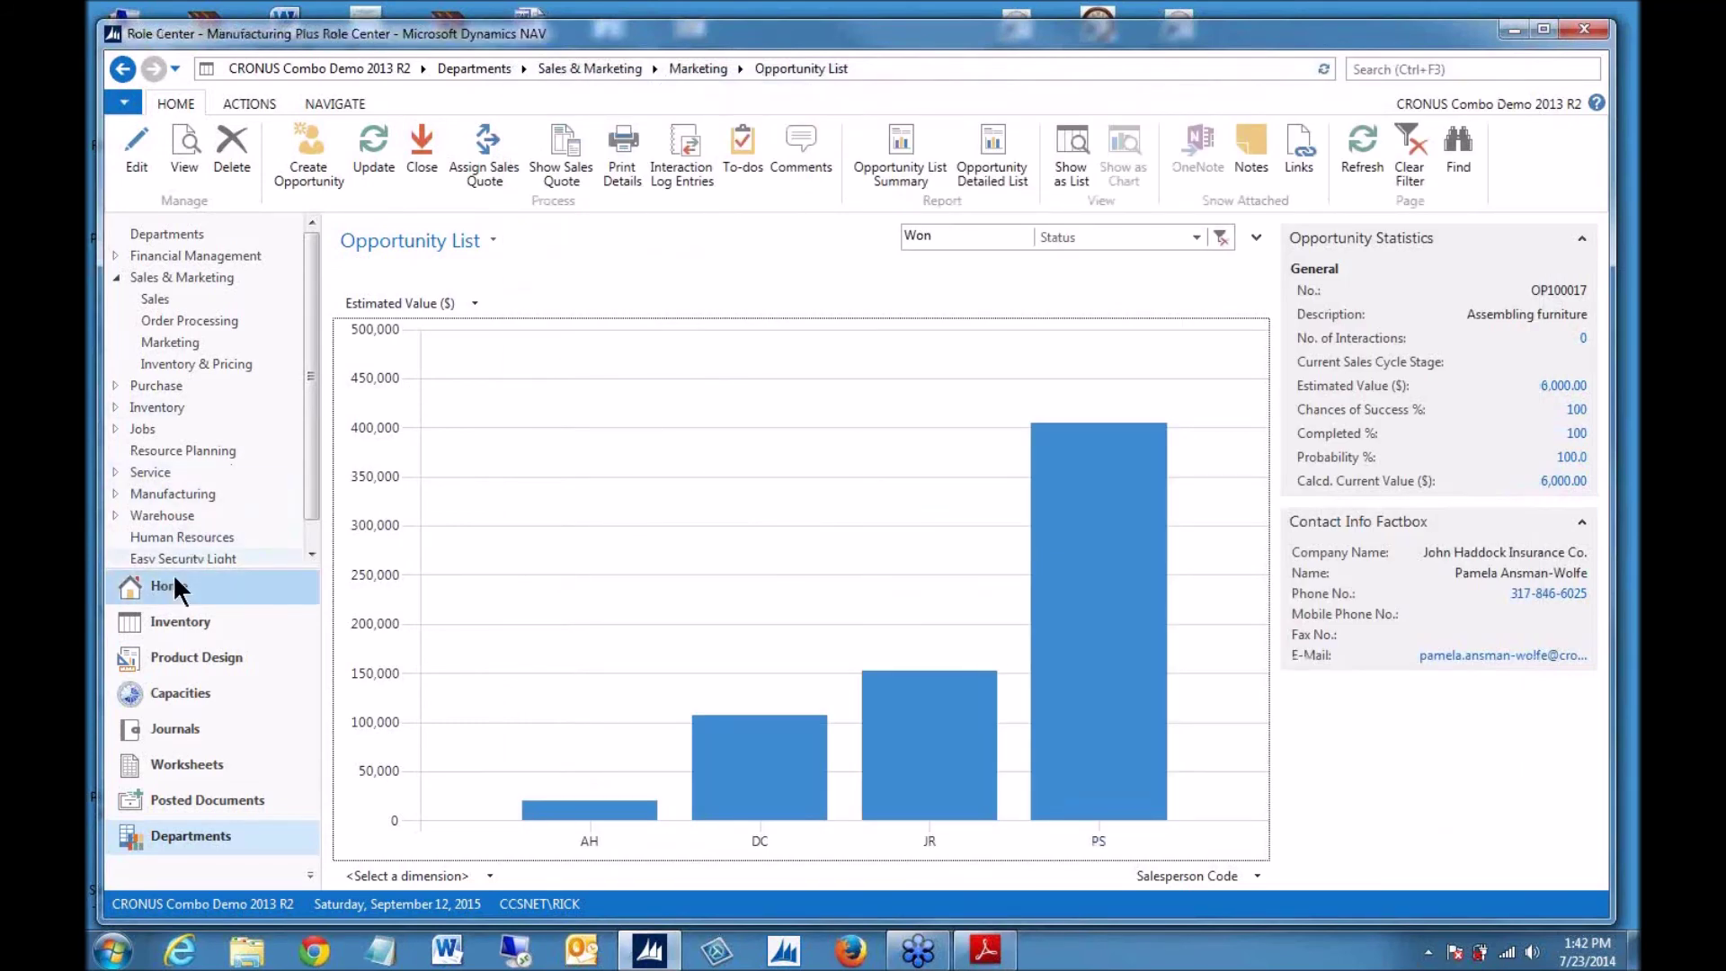
- Open the Generic Charts list under RoleTailored Client in the Administration department's Application Setup
left_click(186, 831)
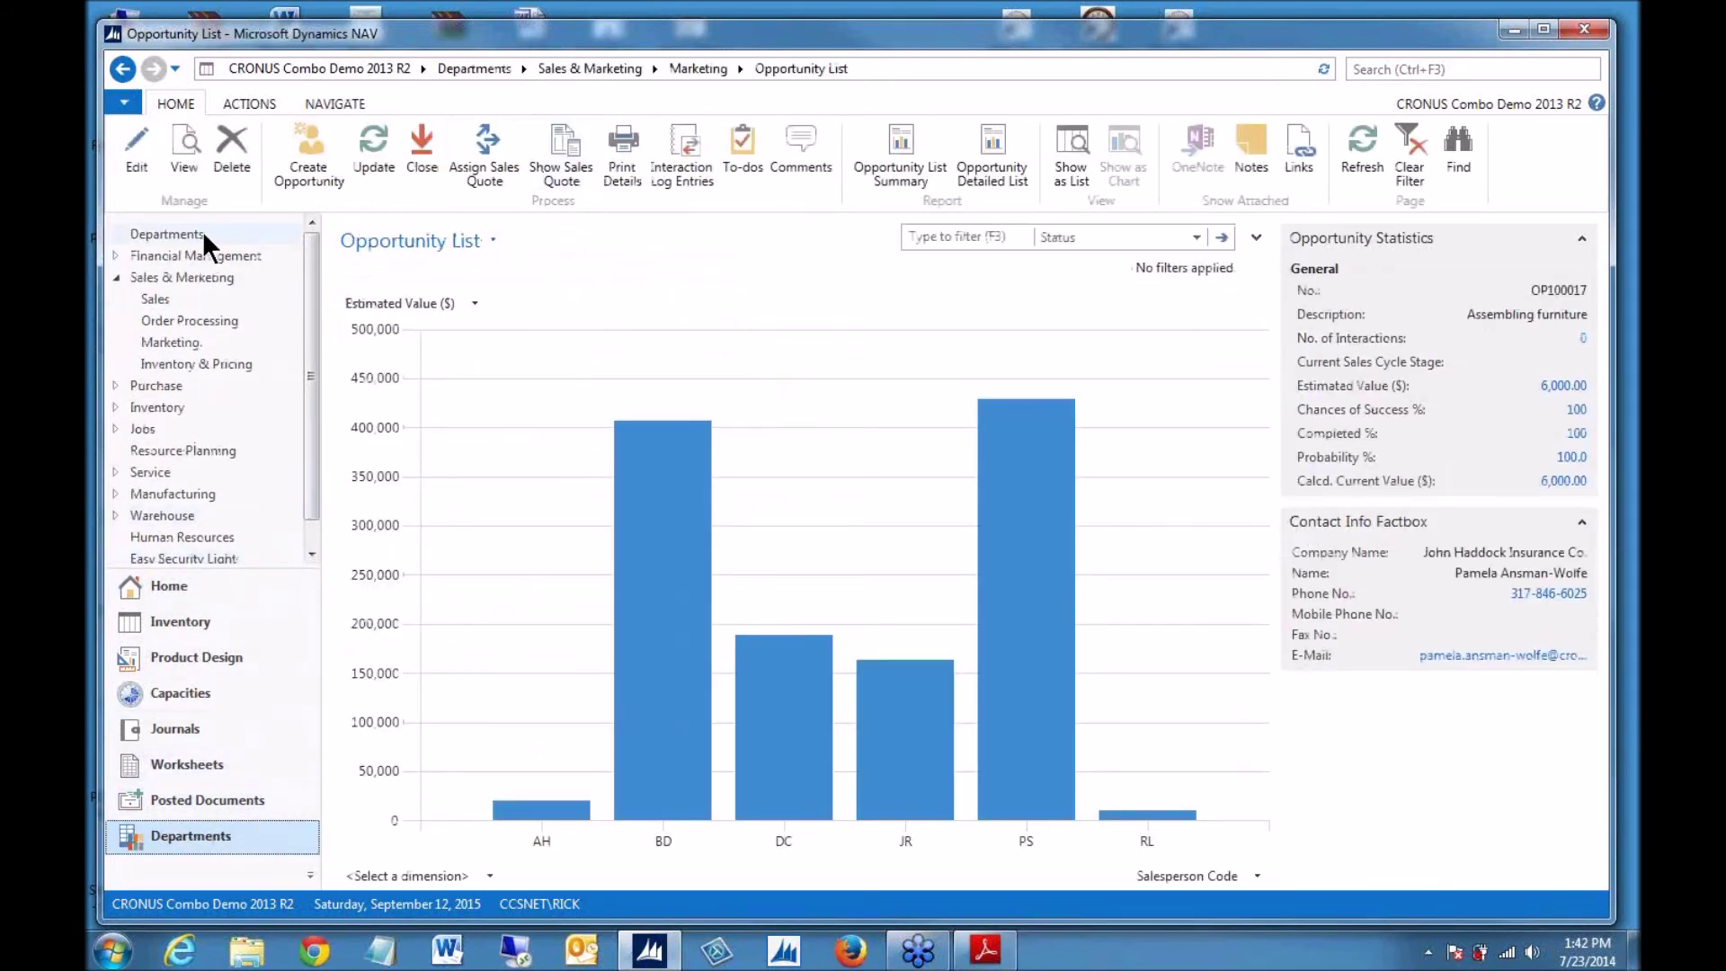
left_click(166, 235)
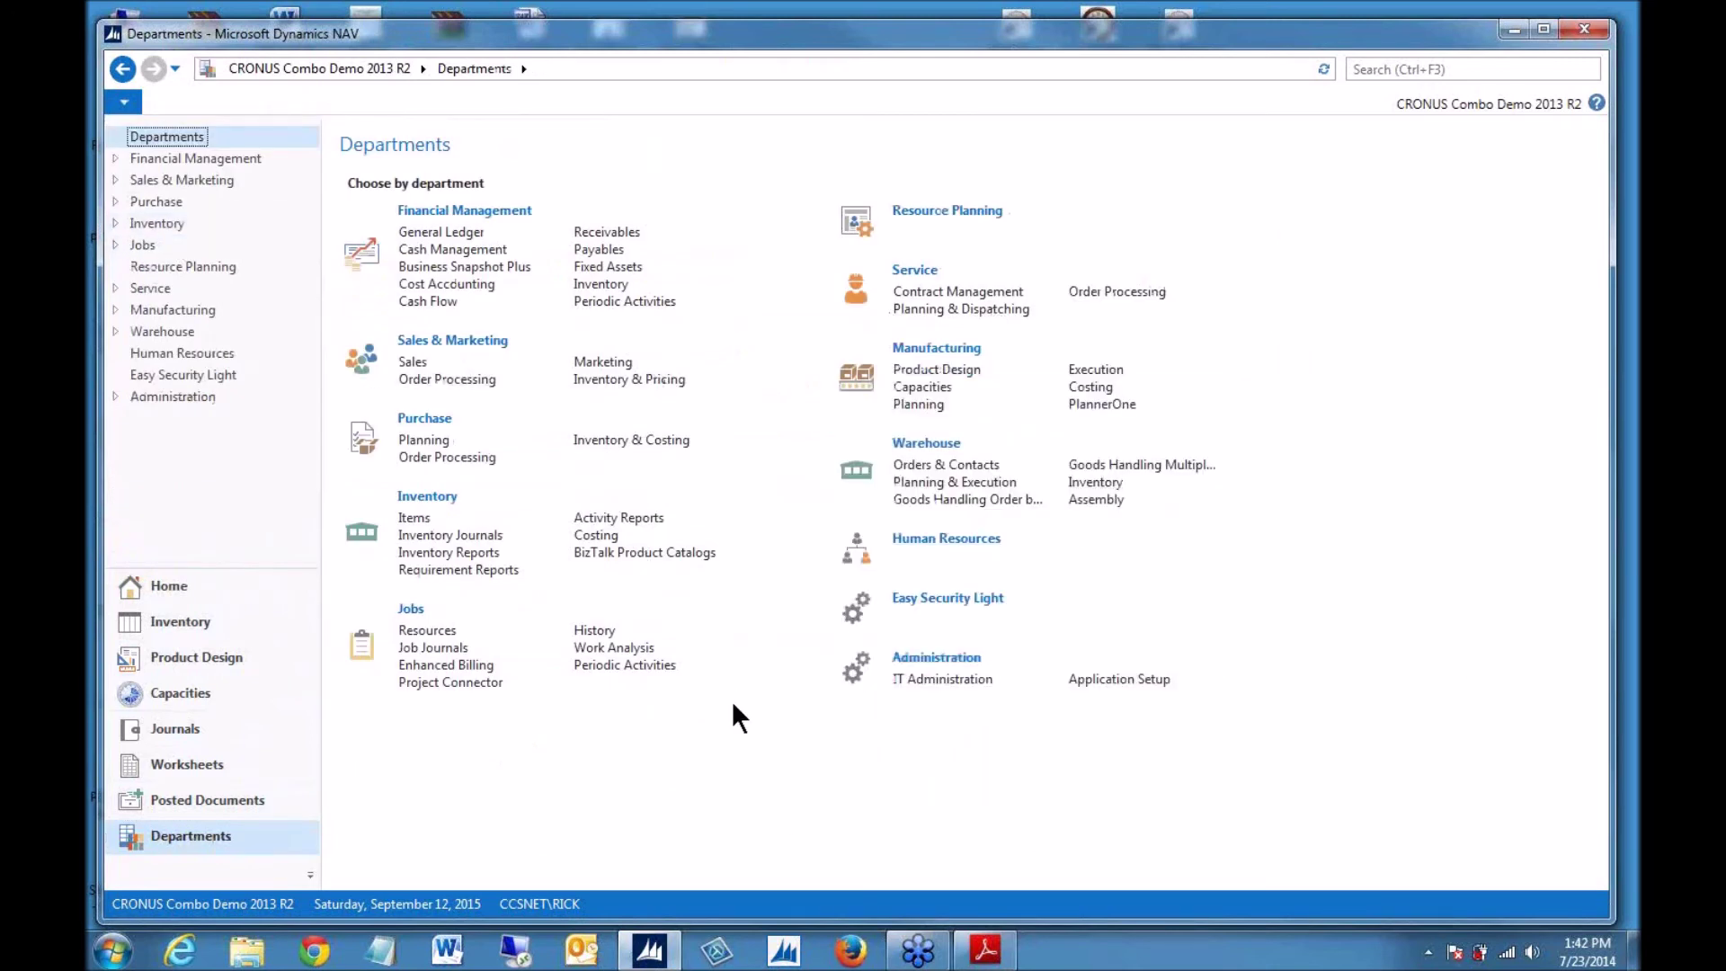
left_click(1116, 684)
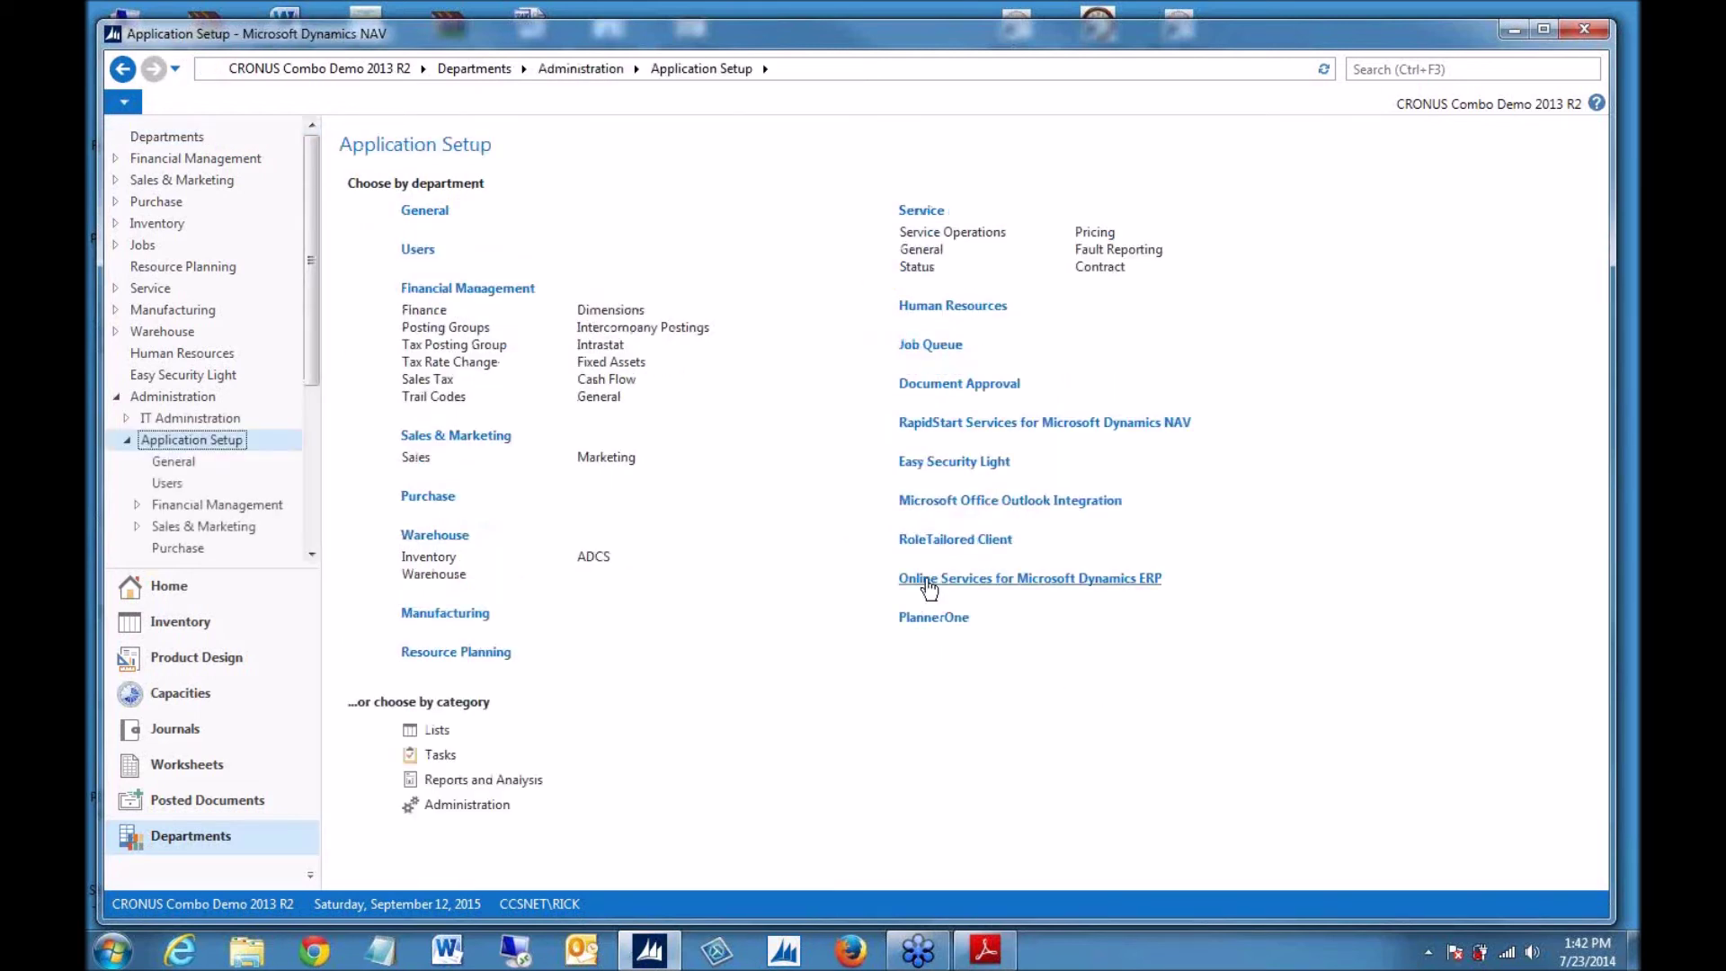
left_click(944, 537)
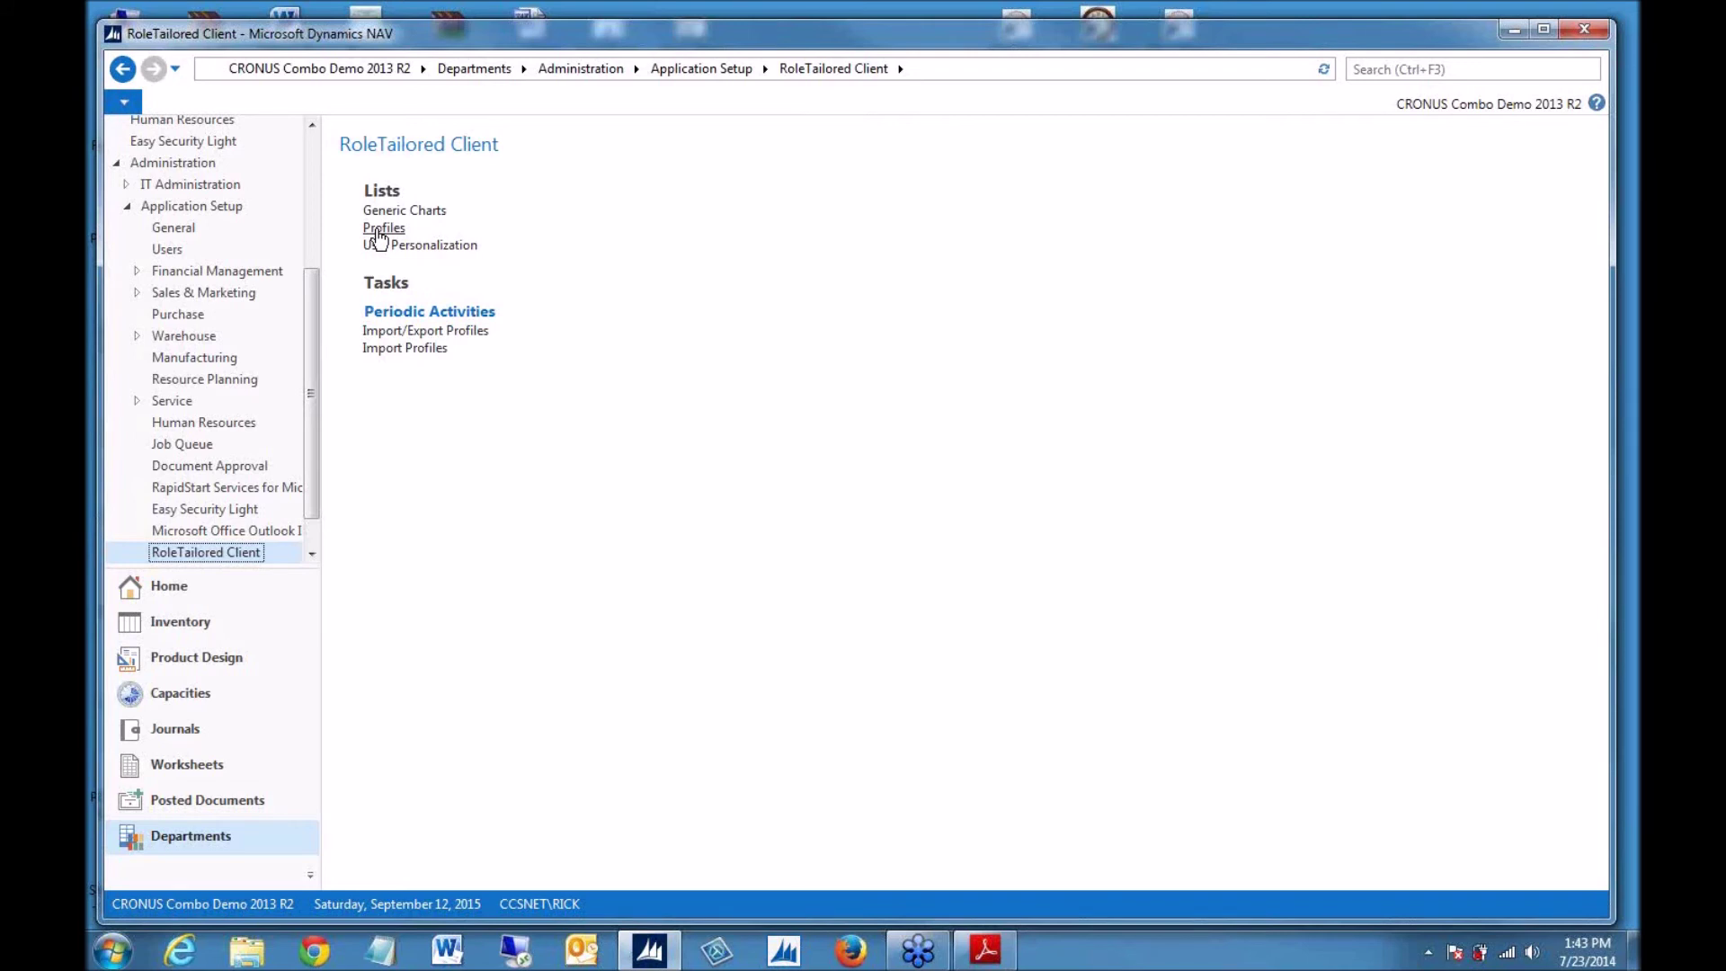
left_click(430, 213)
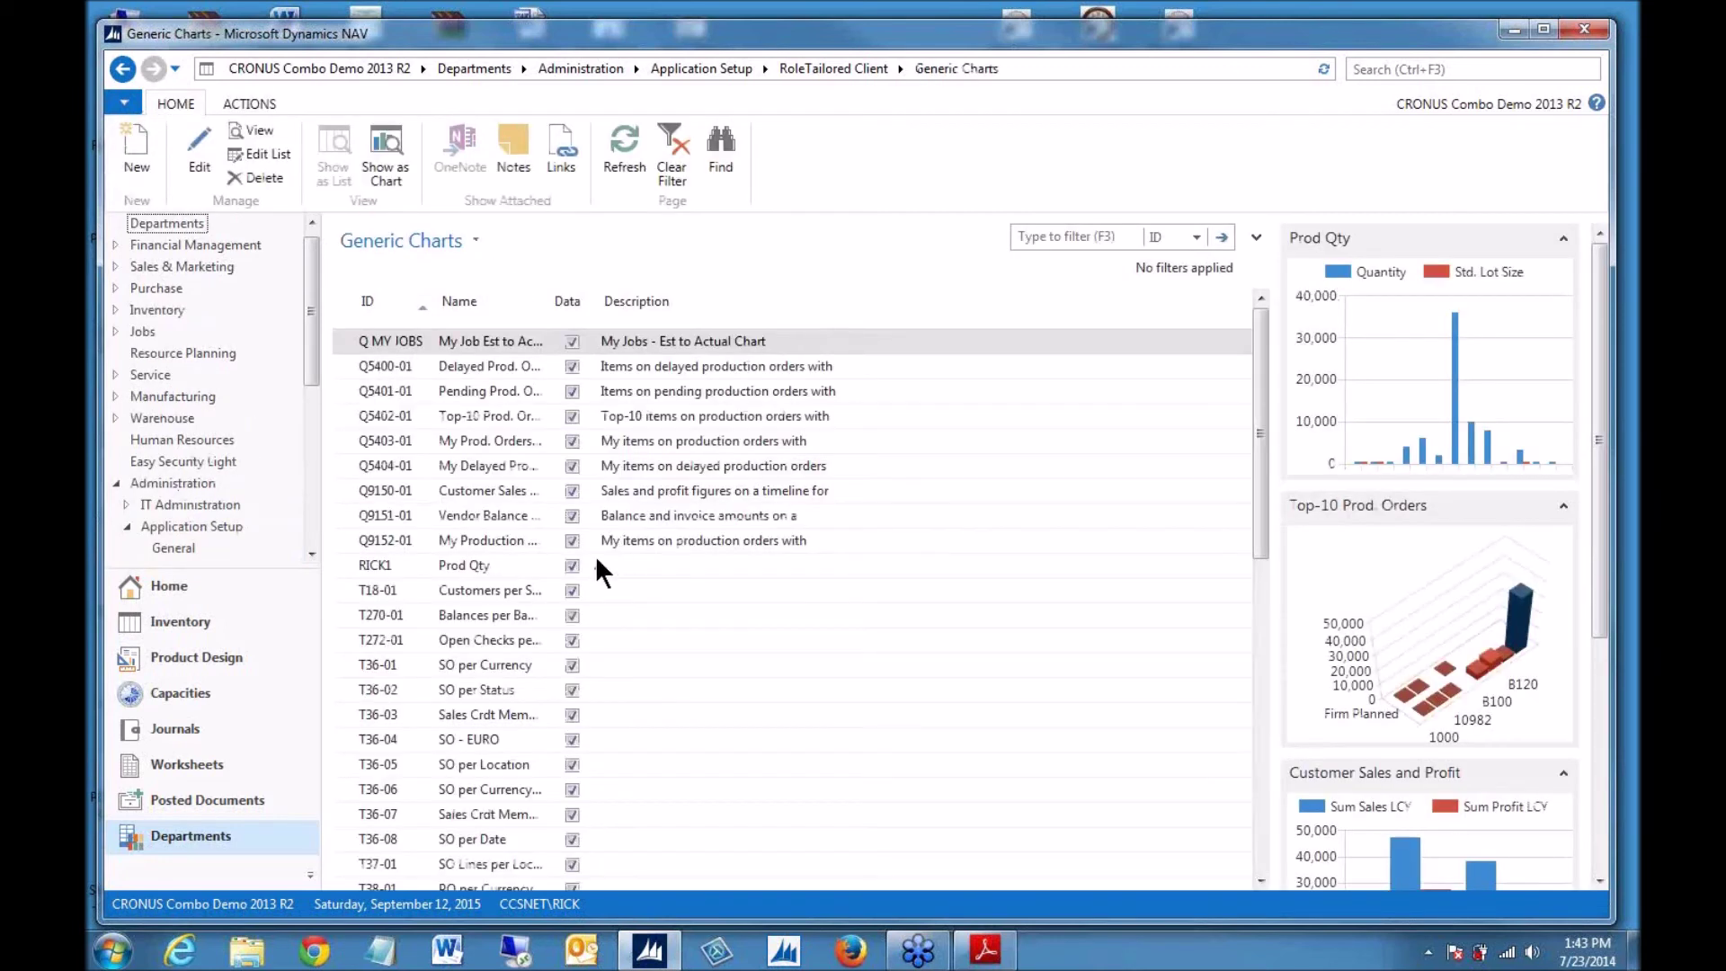
scroll(456, 499, "down", 2)
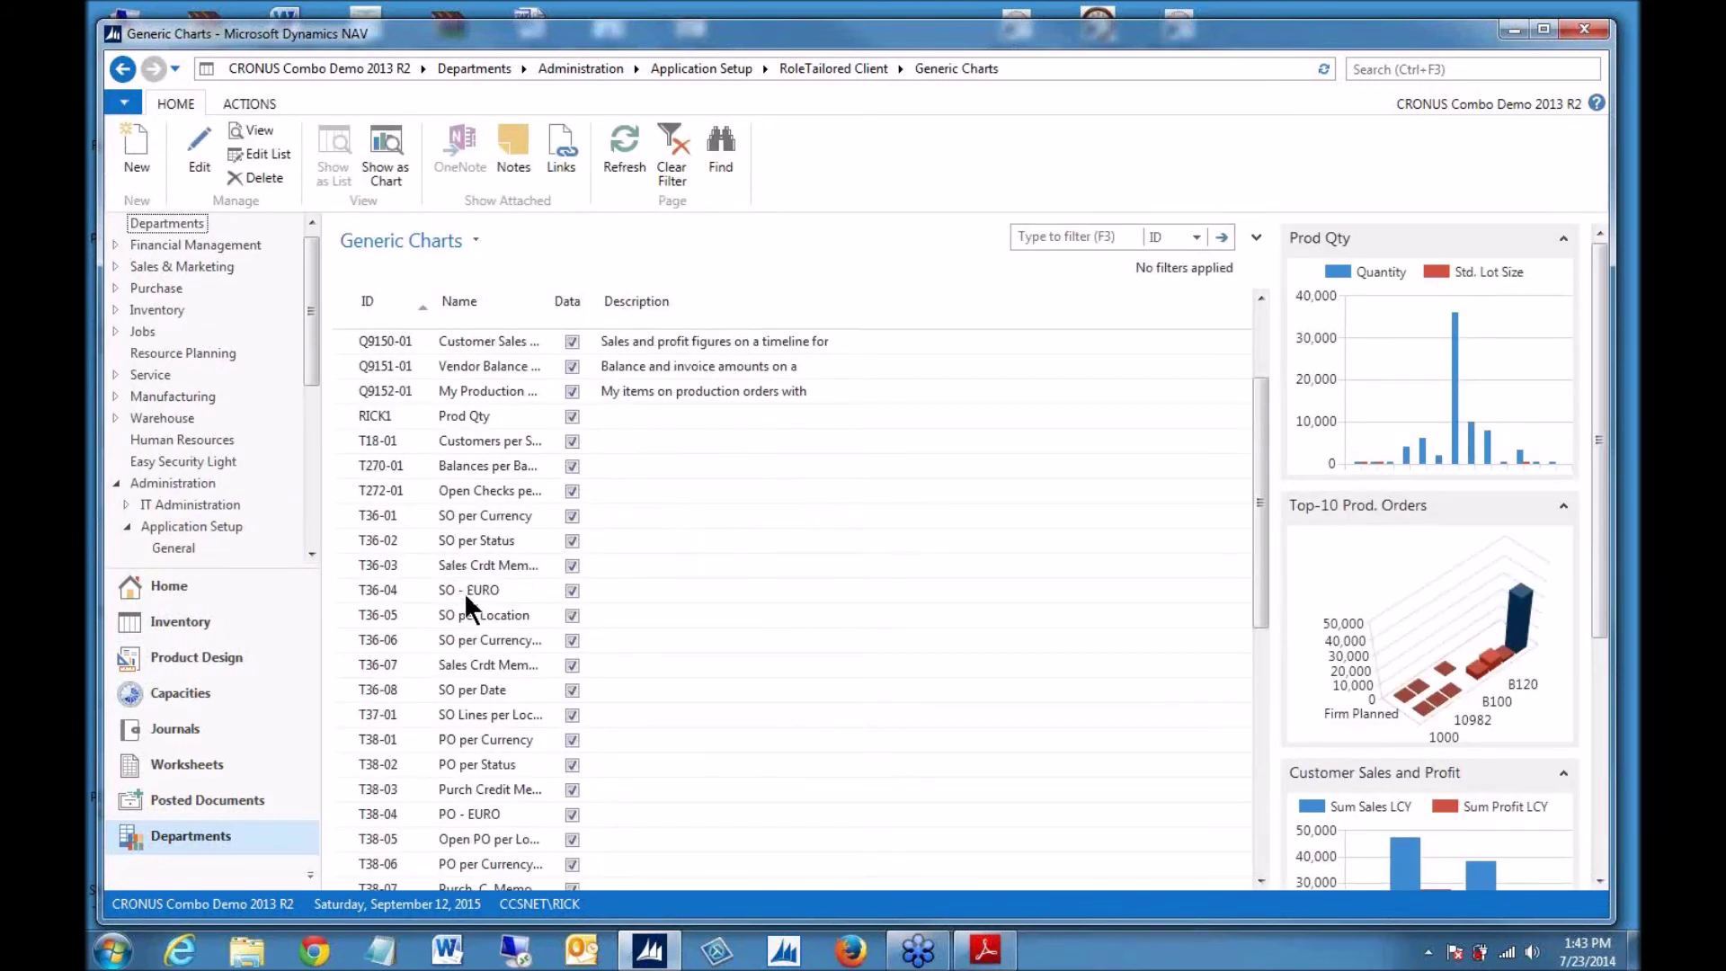
- Remove the Prod Qty, Top-10 Prod. Orders, Customer Sales and Profit, and Customers per Salesperson chart parts from the Generic Charts page
left_click(1540, 236)
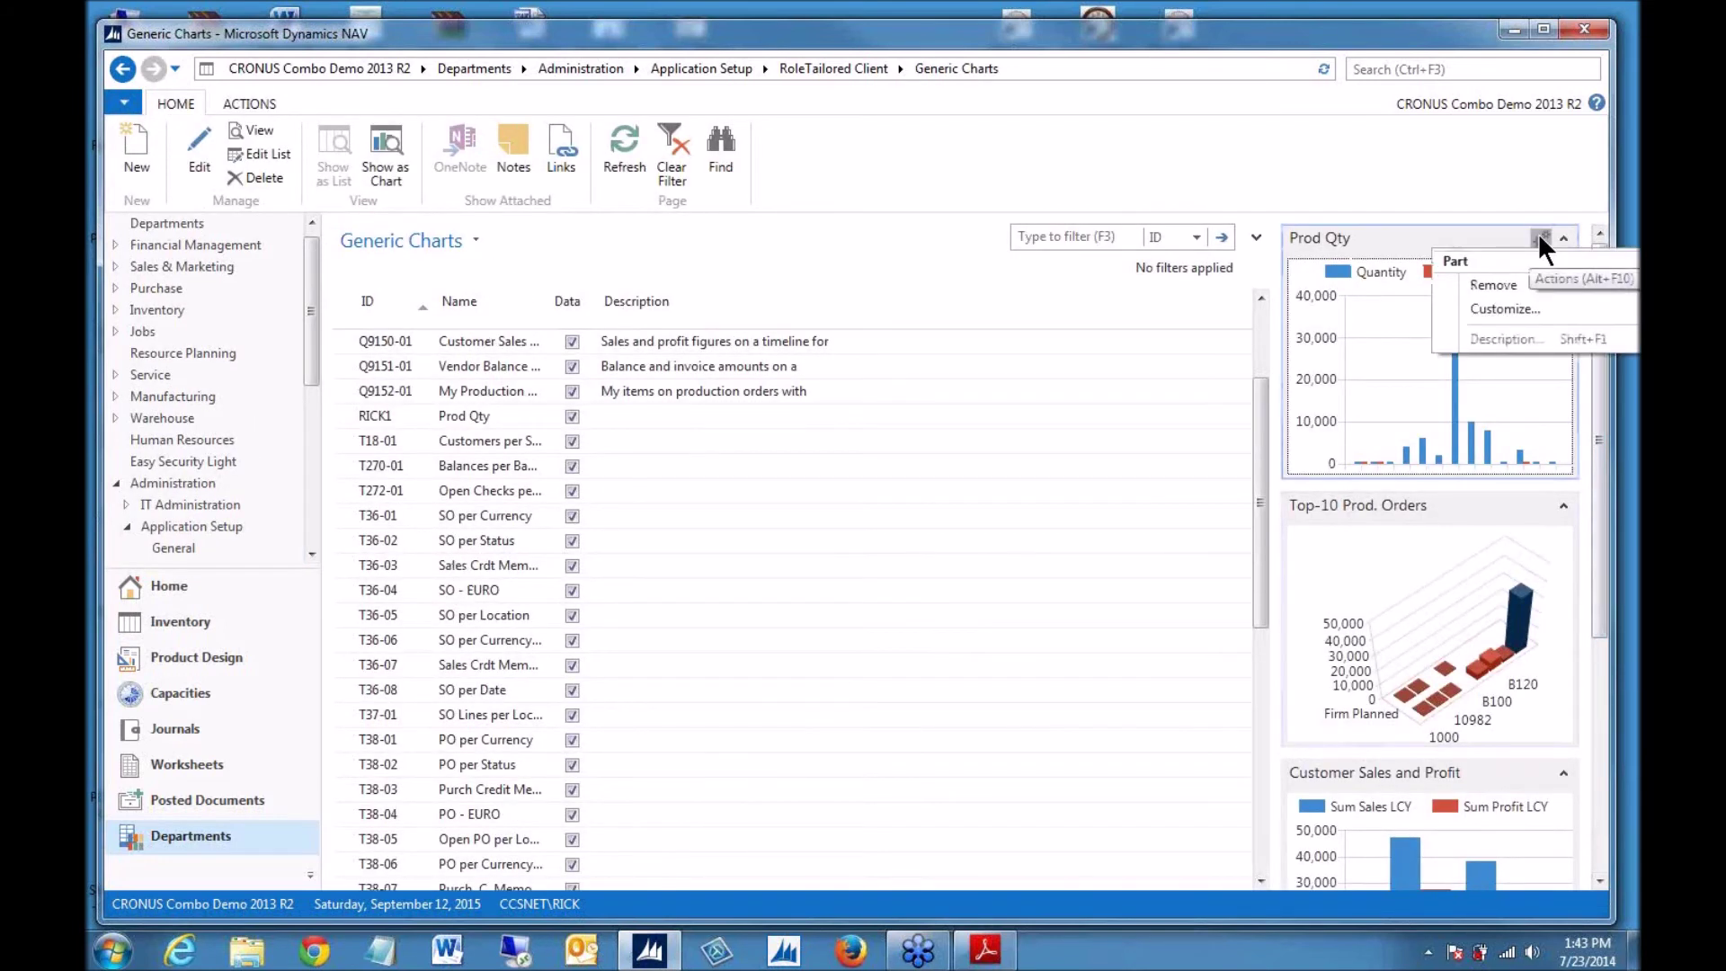
left_click(1492, 286)
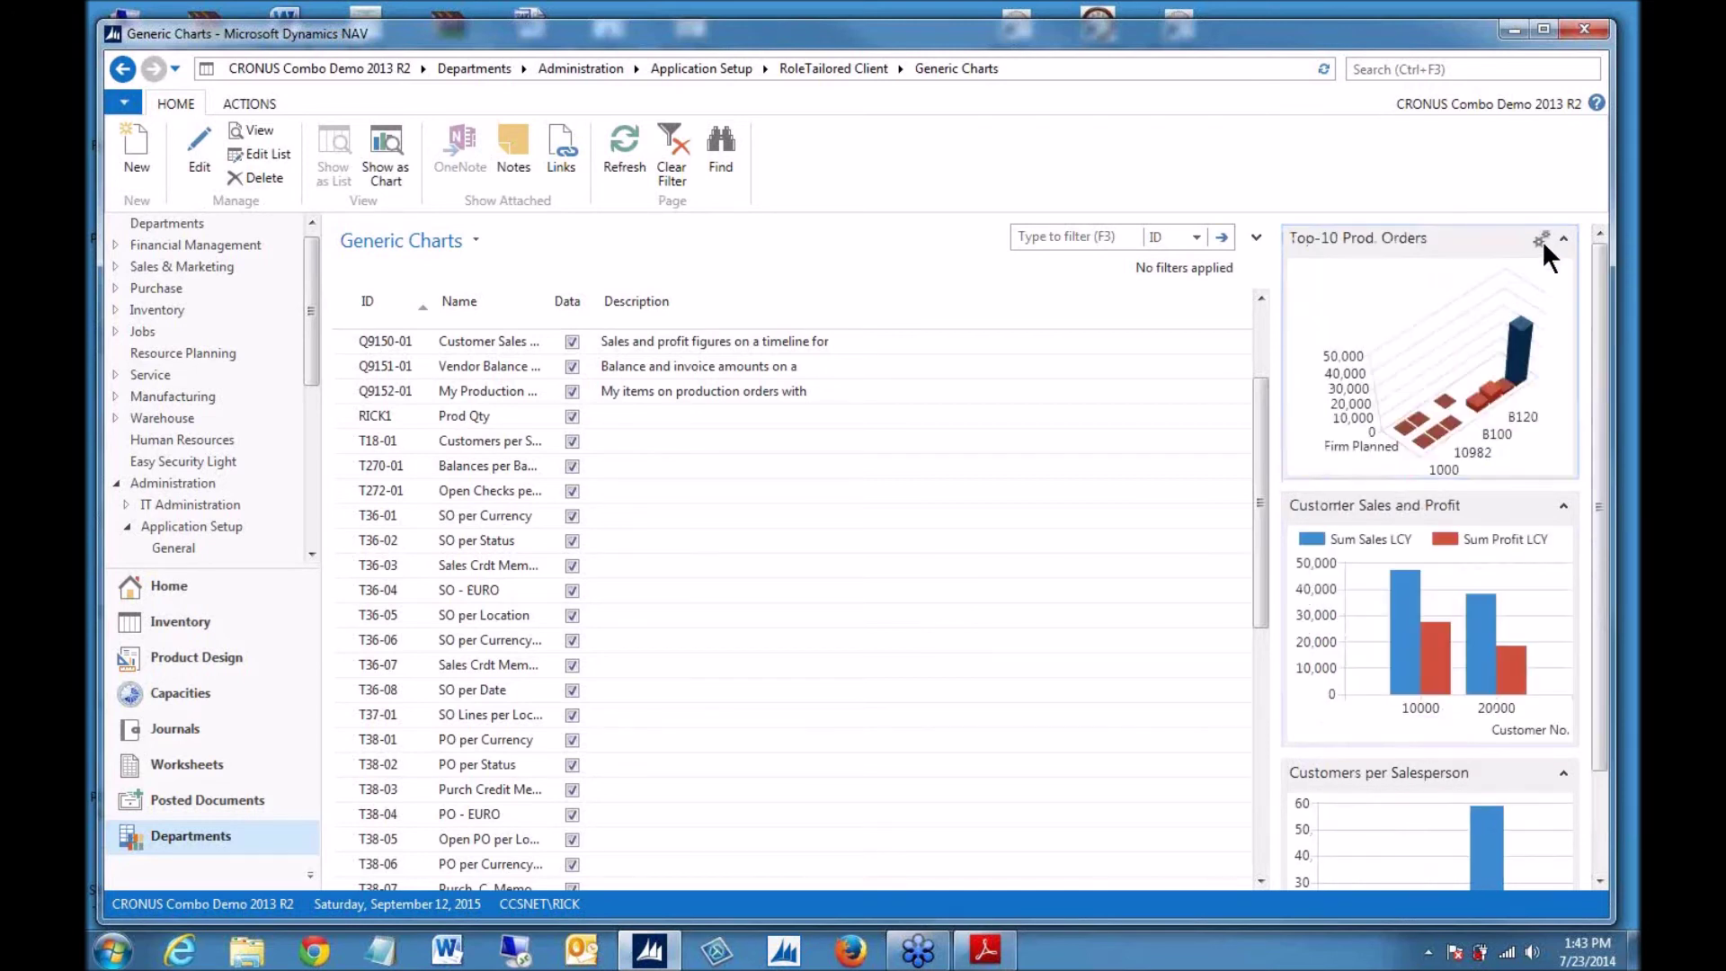
left_click(1541, 239)
left_click(1505, 286)
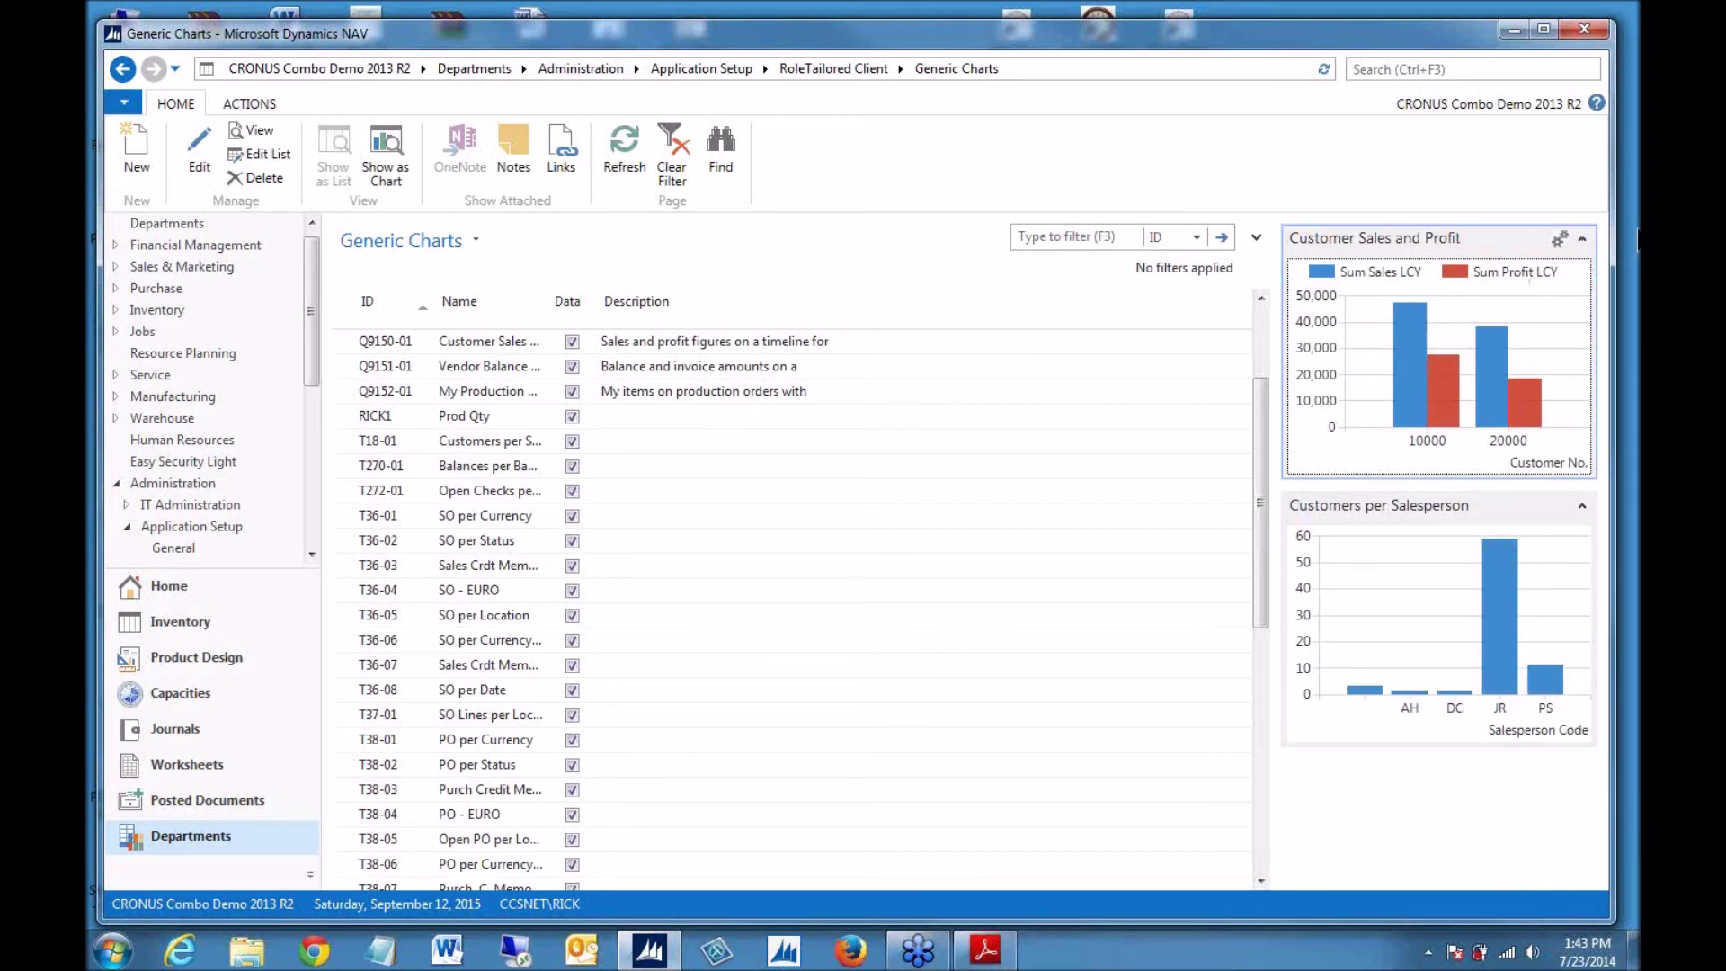
left_click_drag(1345, 34, 1267, 45)
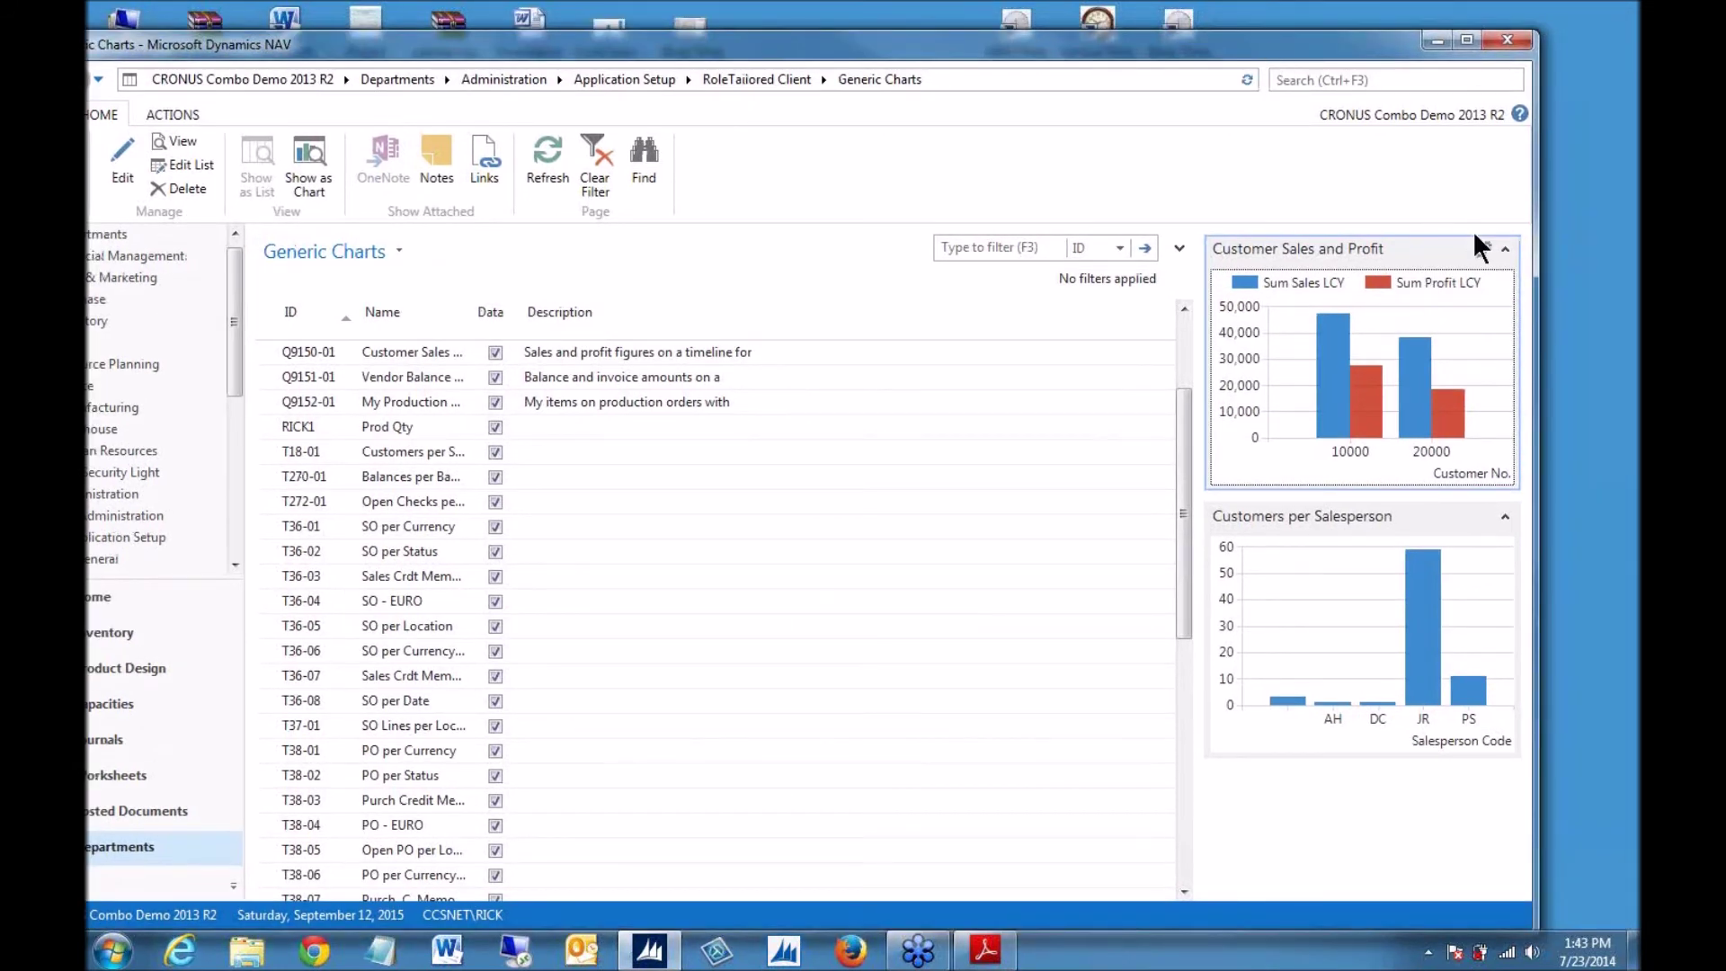
left_click(1478, 245)
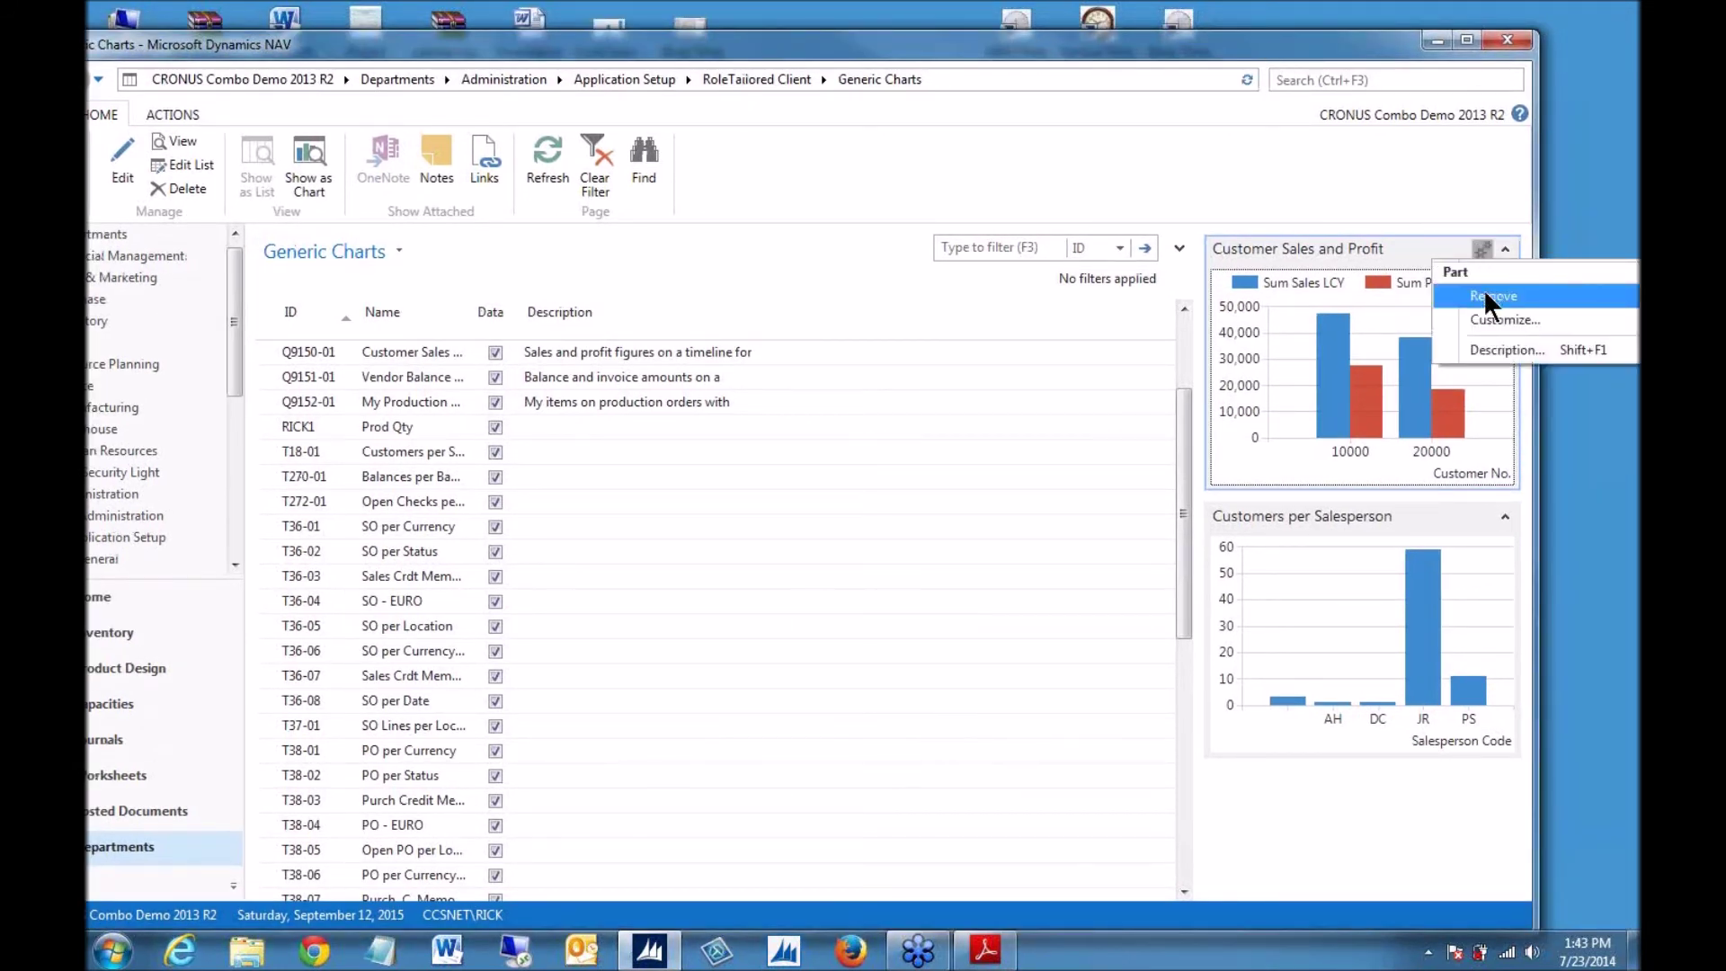
left_click(1483, 288)
left_click(1478, 248)
left_click(1484, 295)
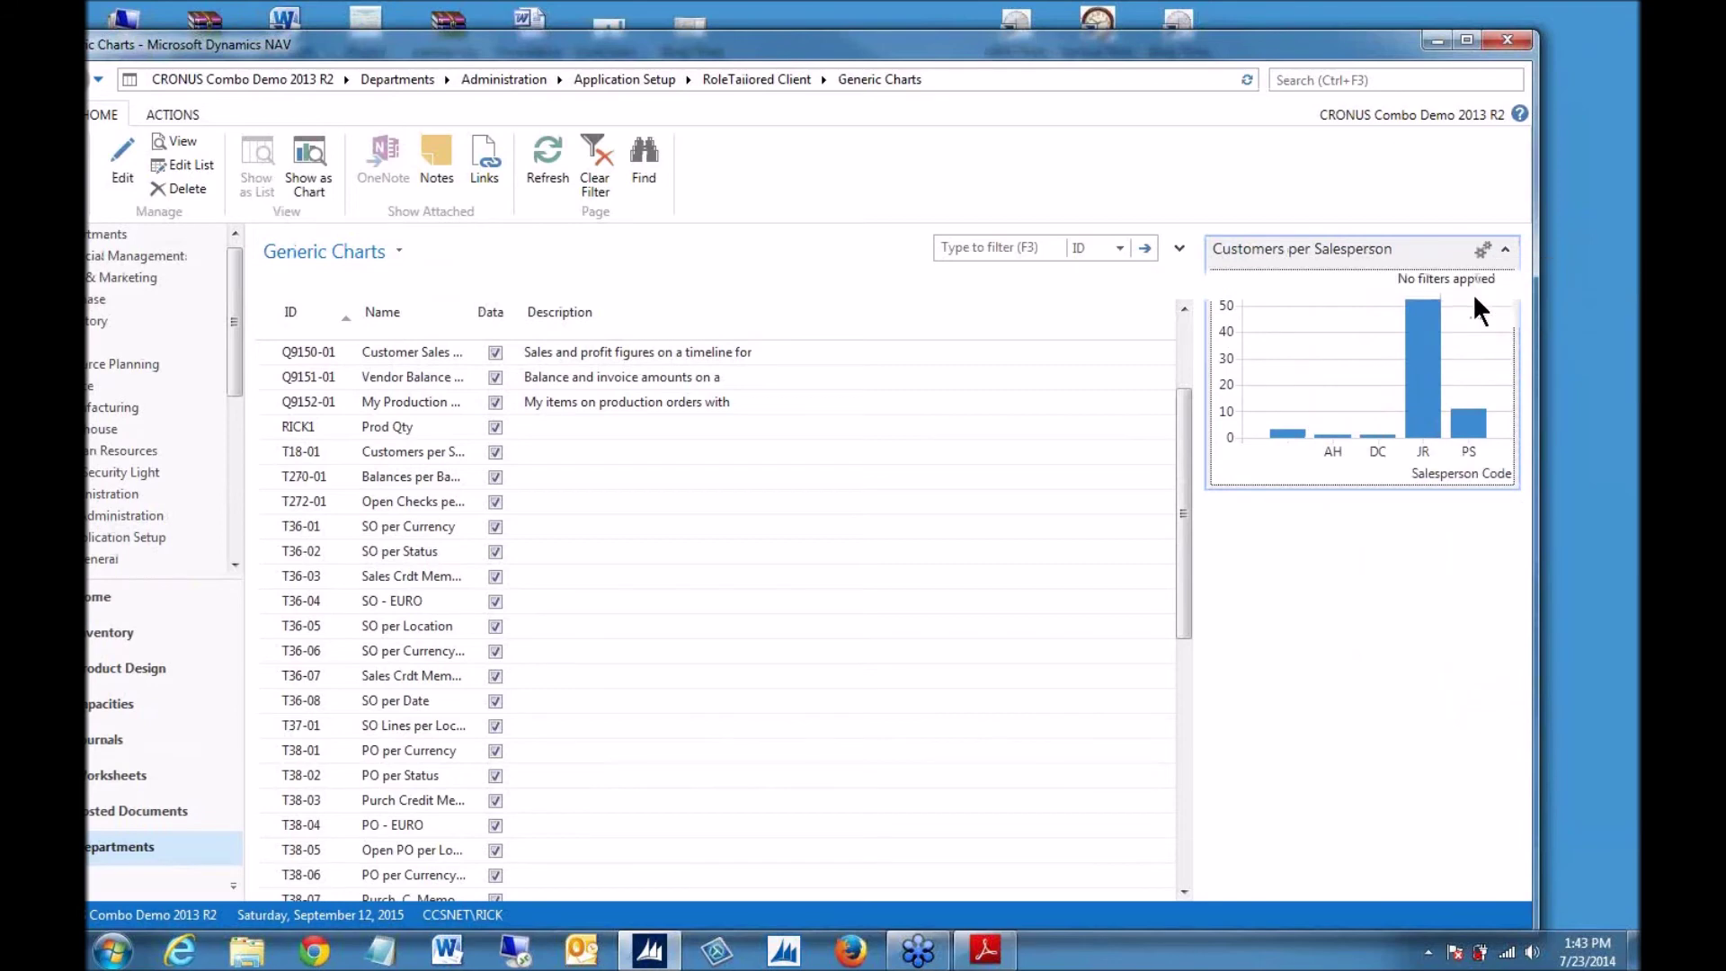
left_click_drag(537, 51, 632, 40)
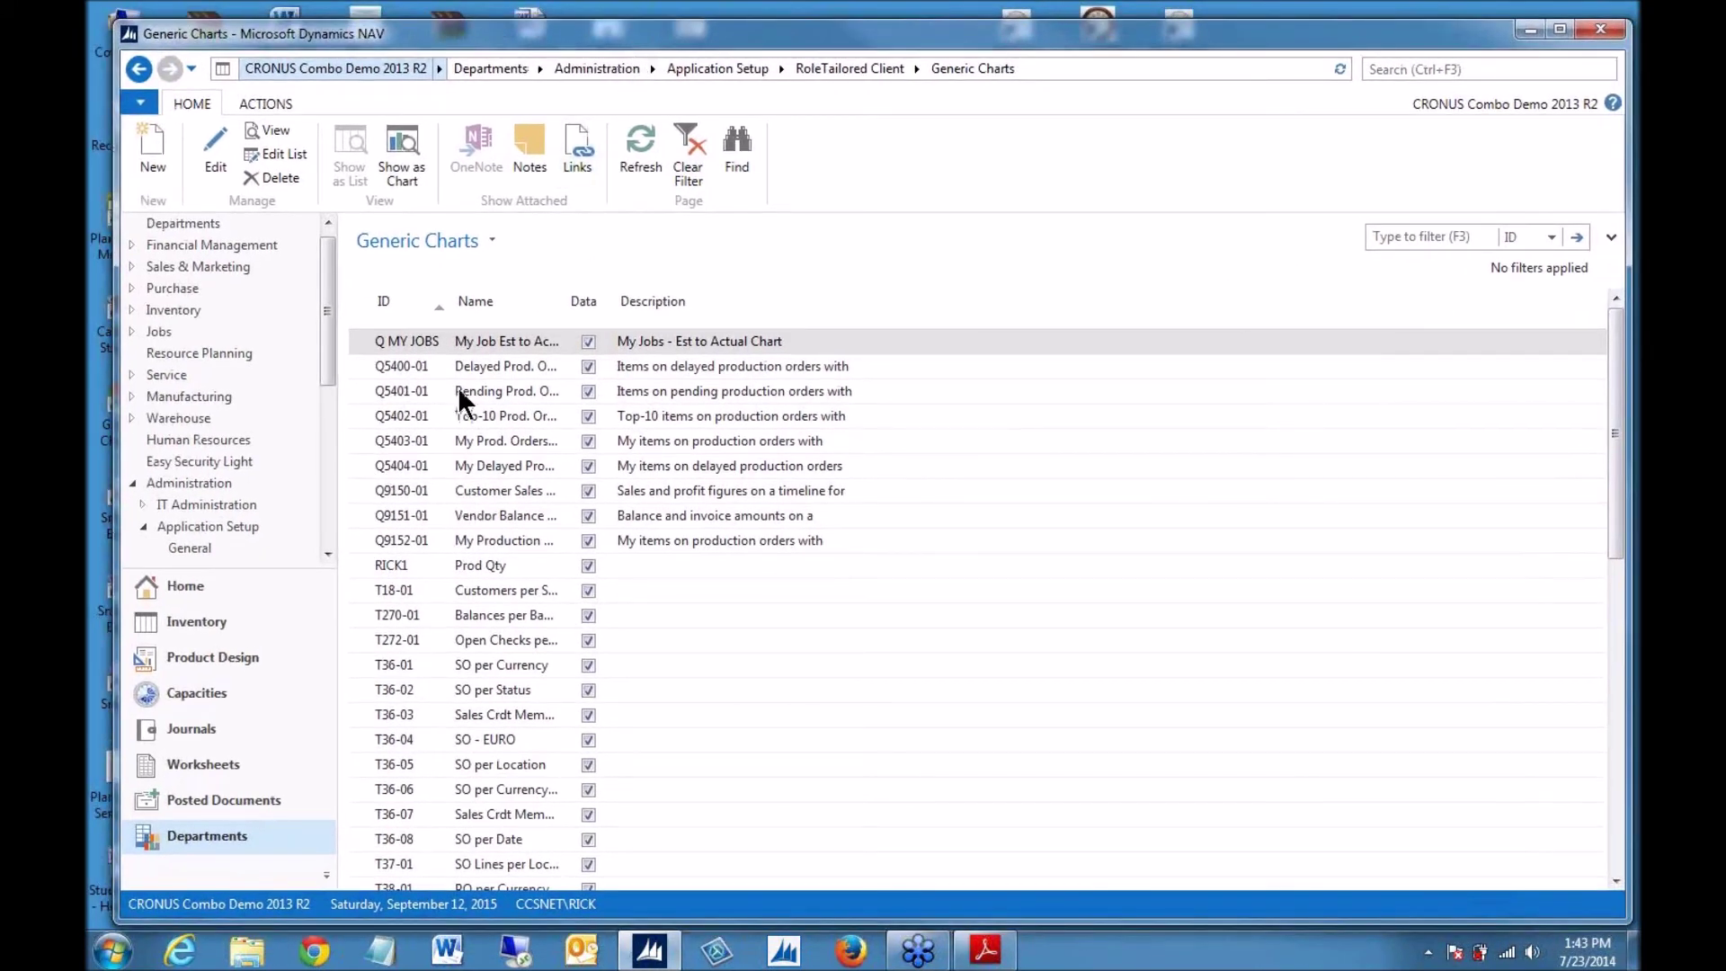
- Open the Won Opportunities chart for editing and view the tables offered for its Source ID, closing the lookup without choosing one
scroll(472, 629, "down", 9)
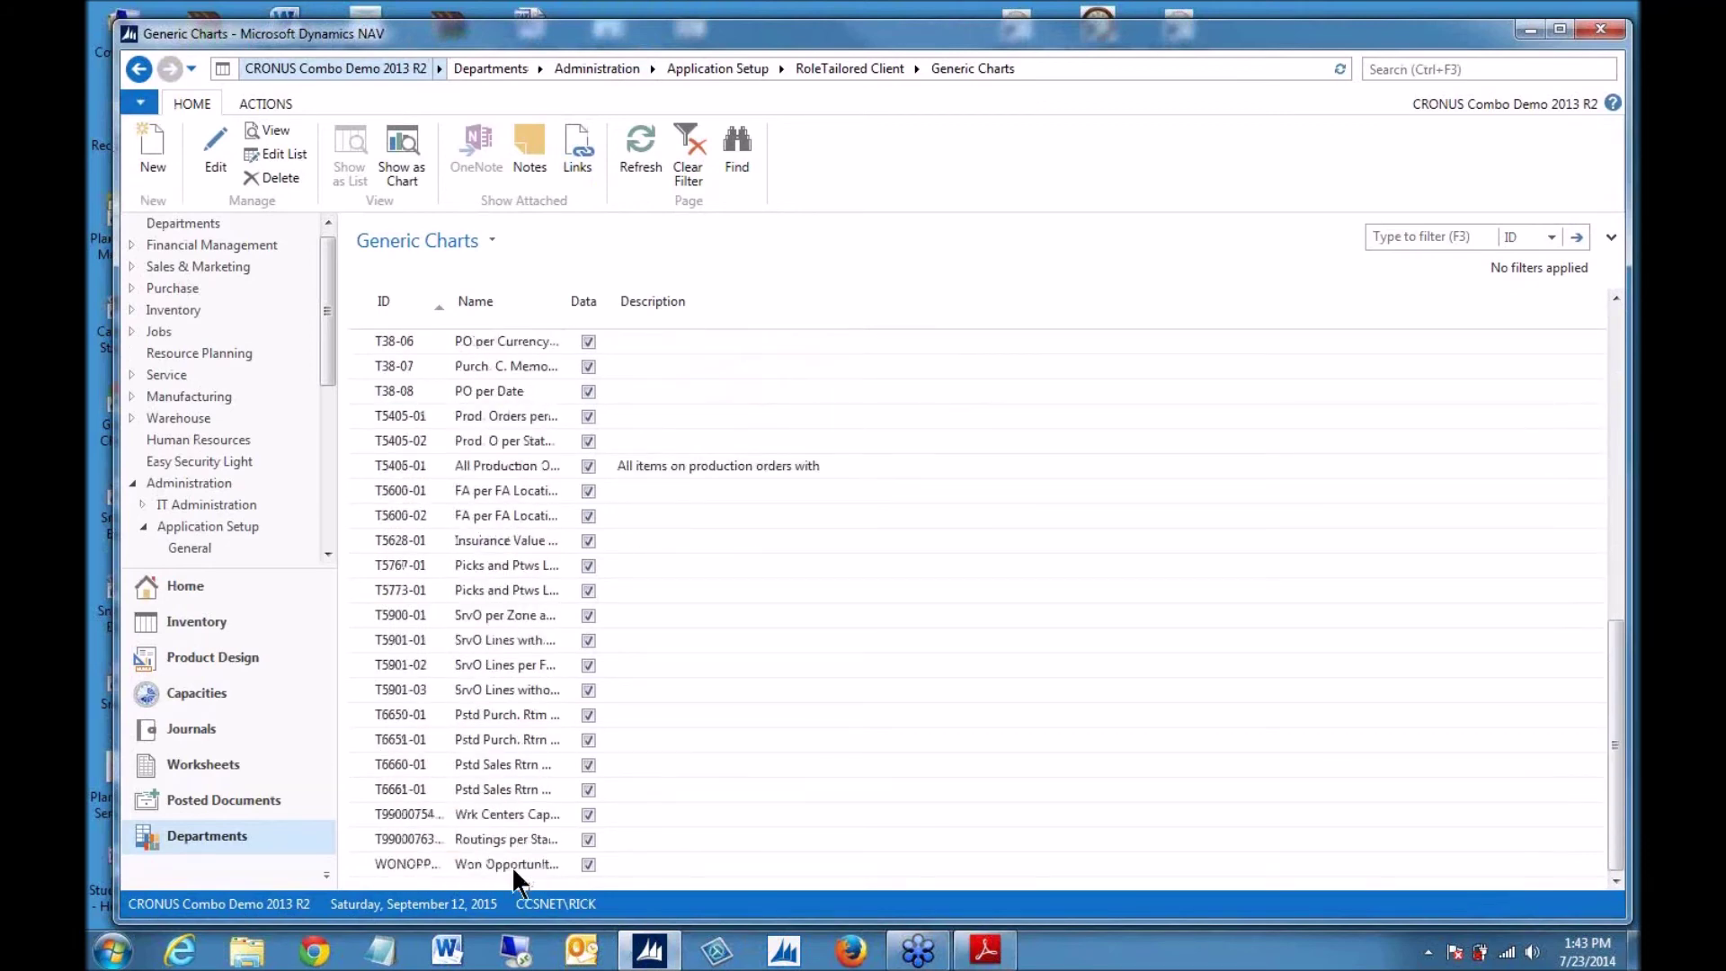
left_click(507, 864)
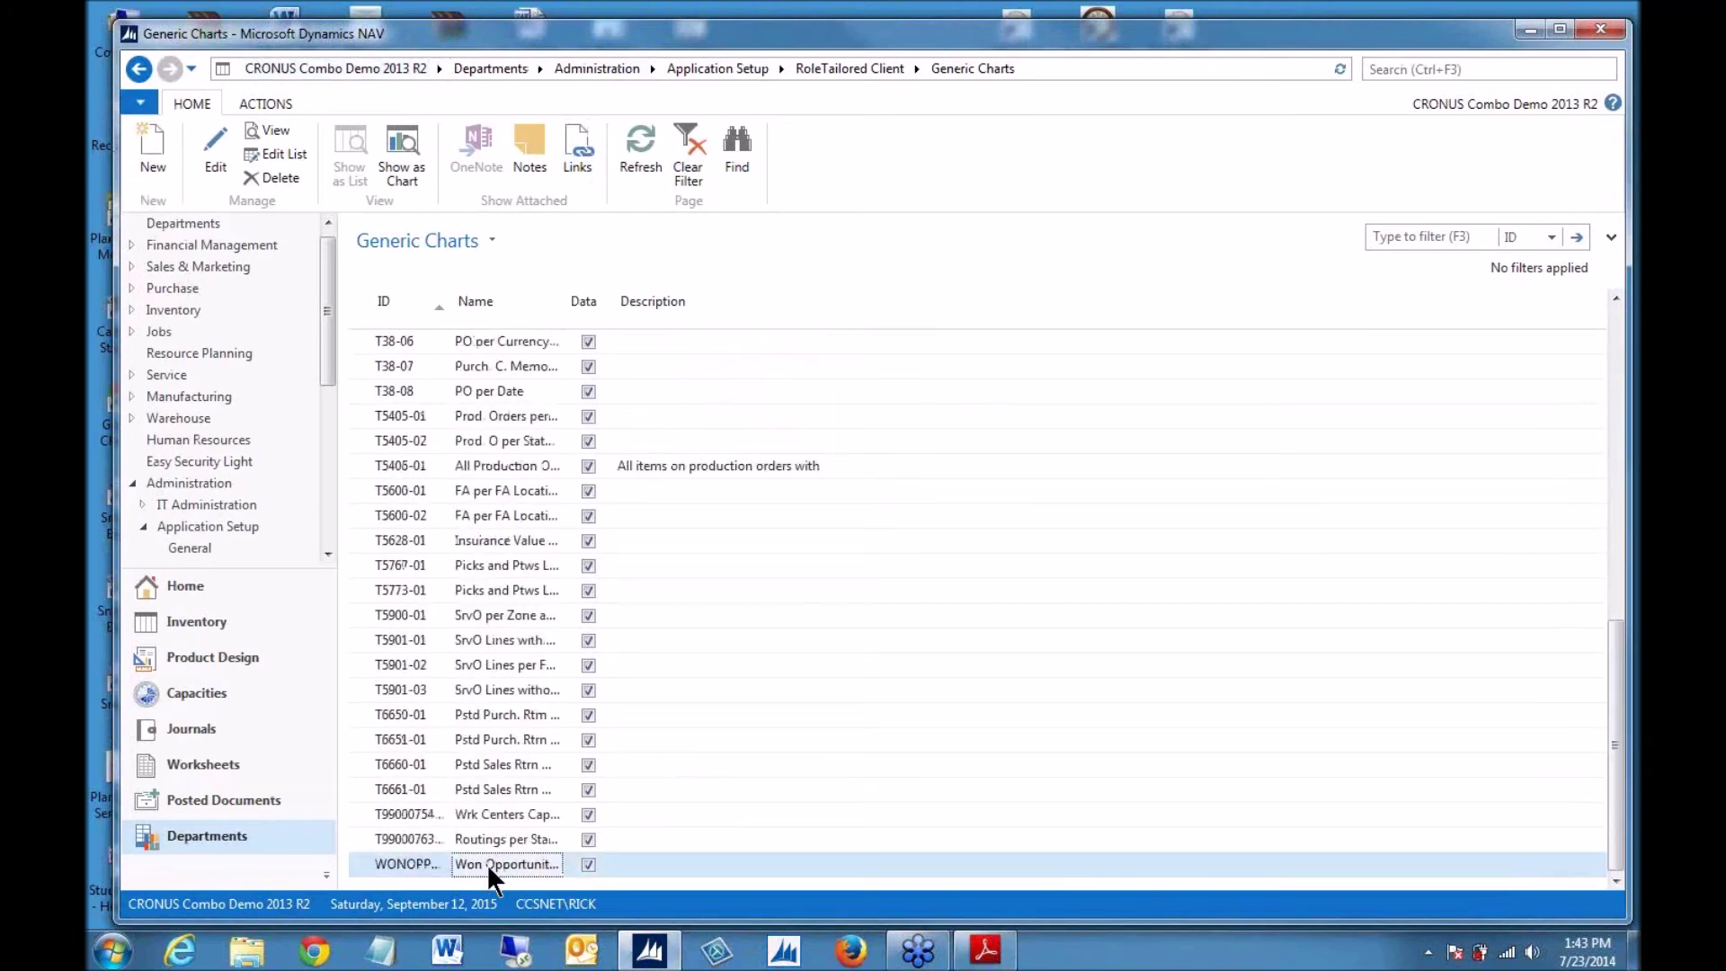
left_click(214, 153)
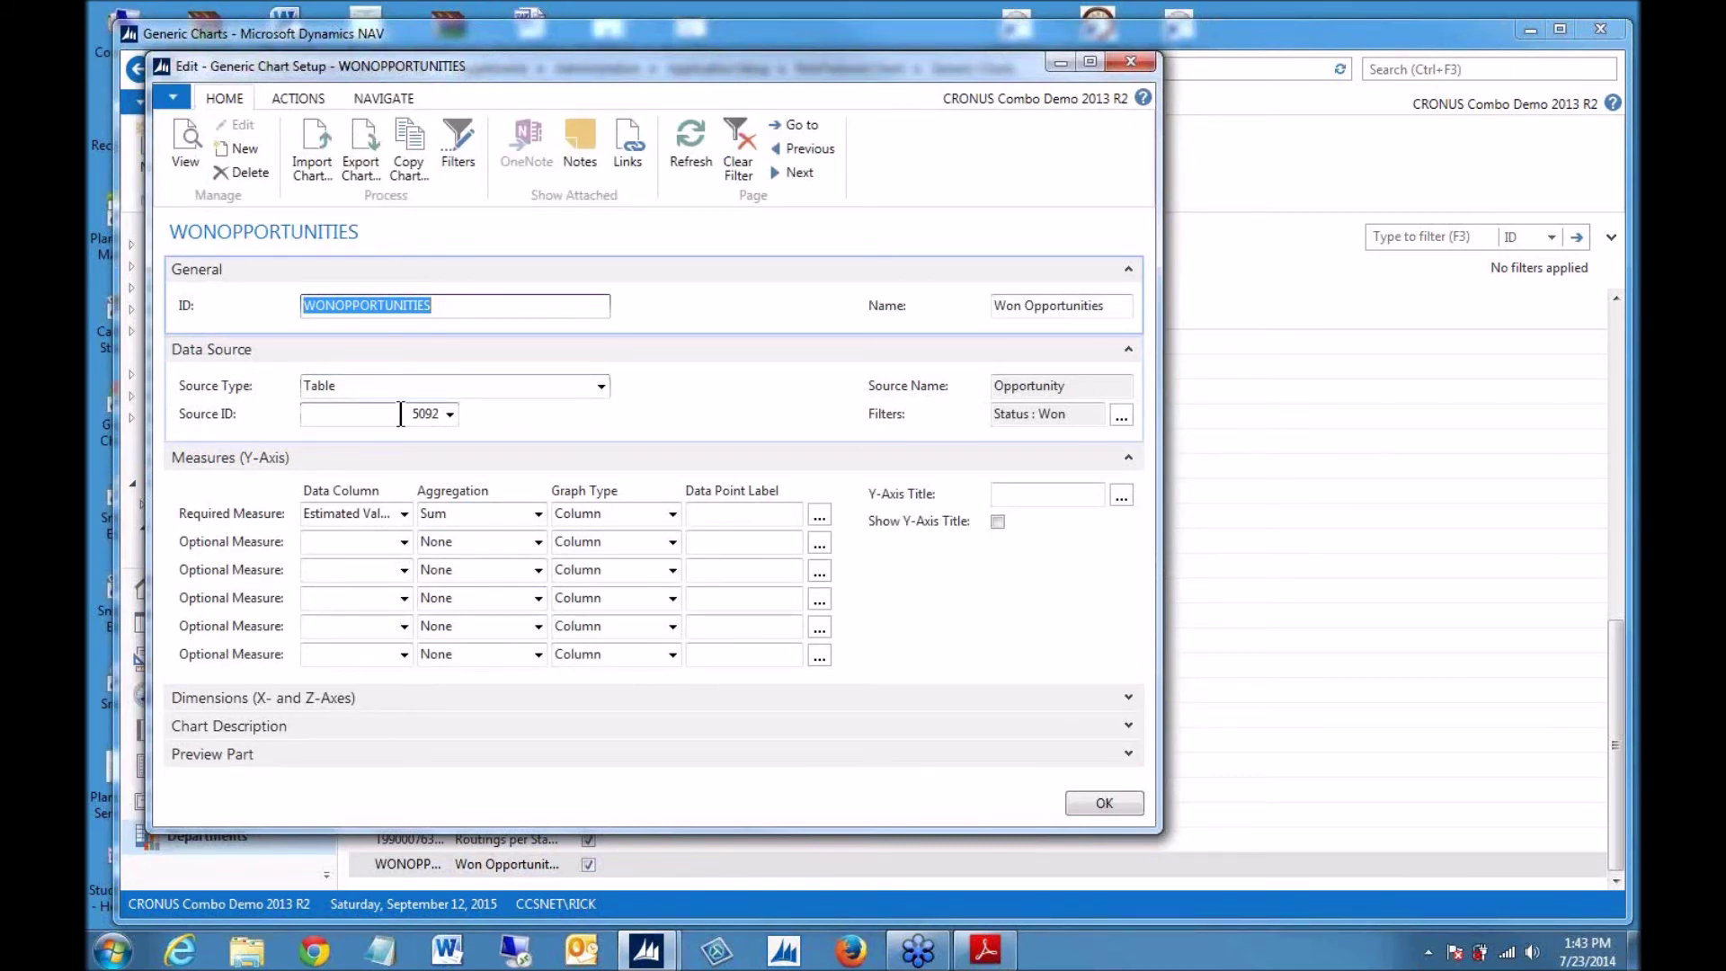
left_click(382, 415)
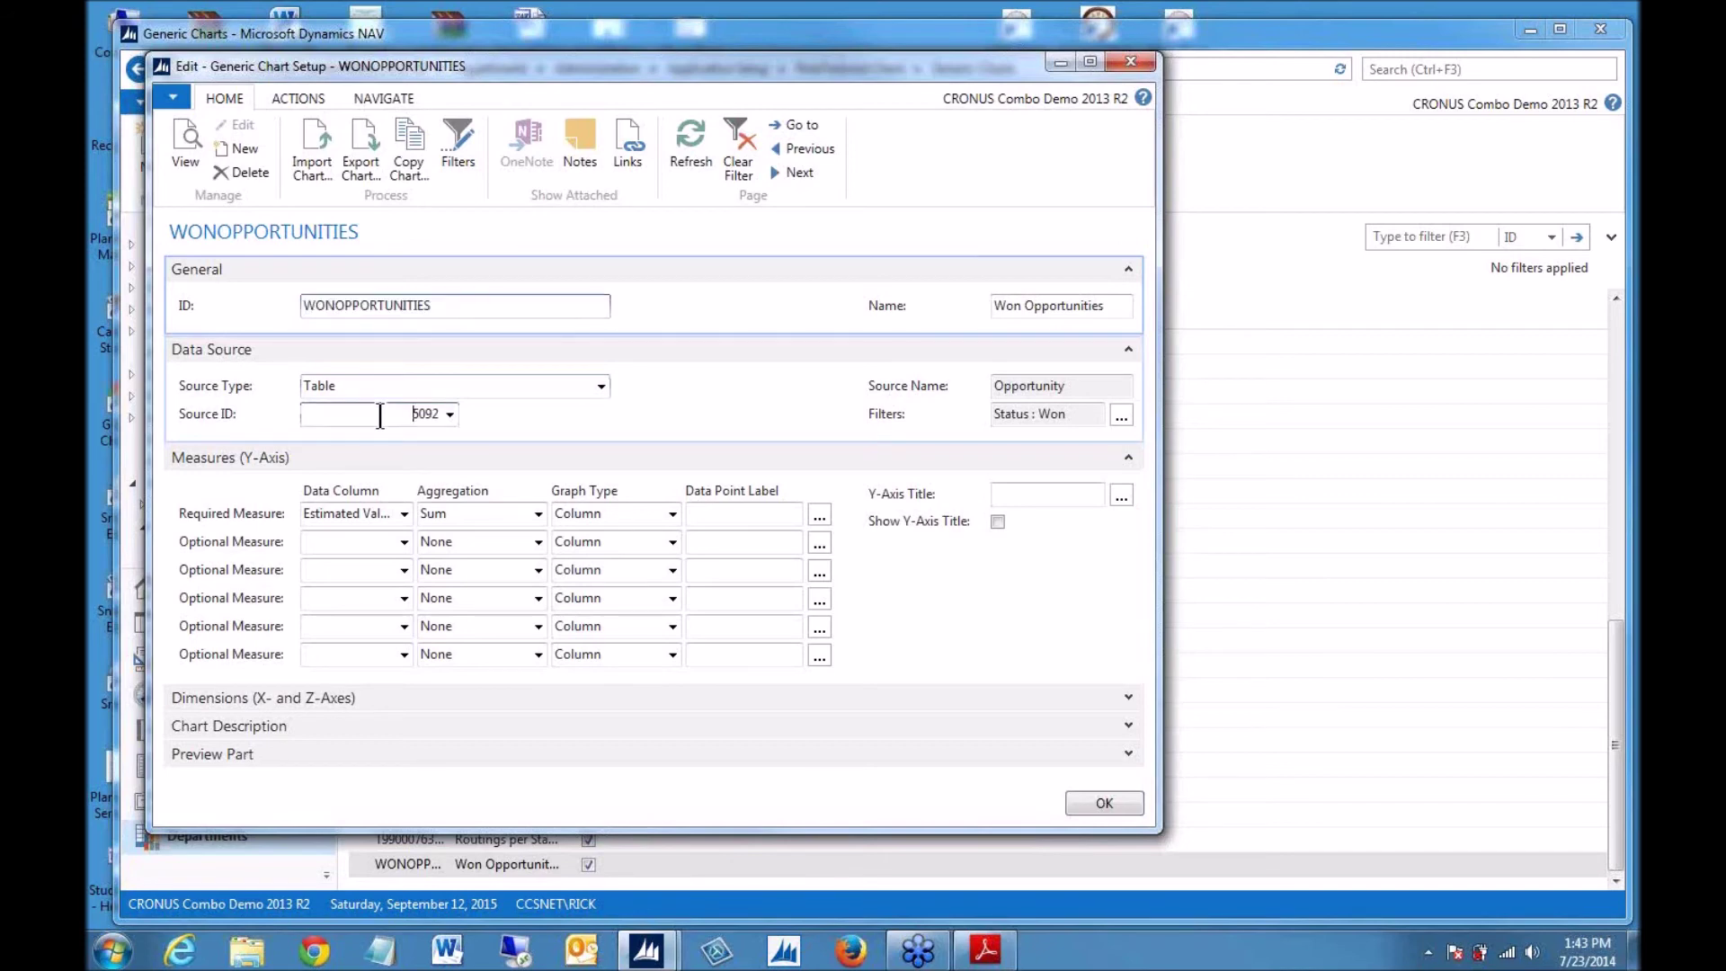
left_click(449, 413)
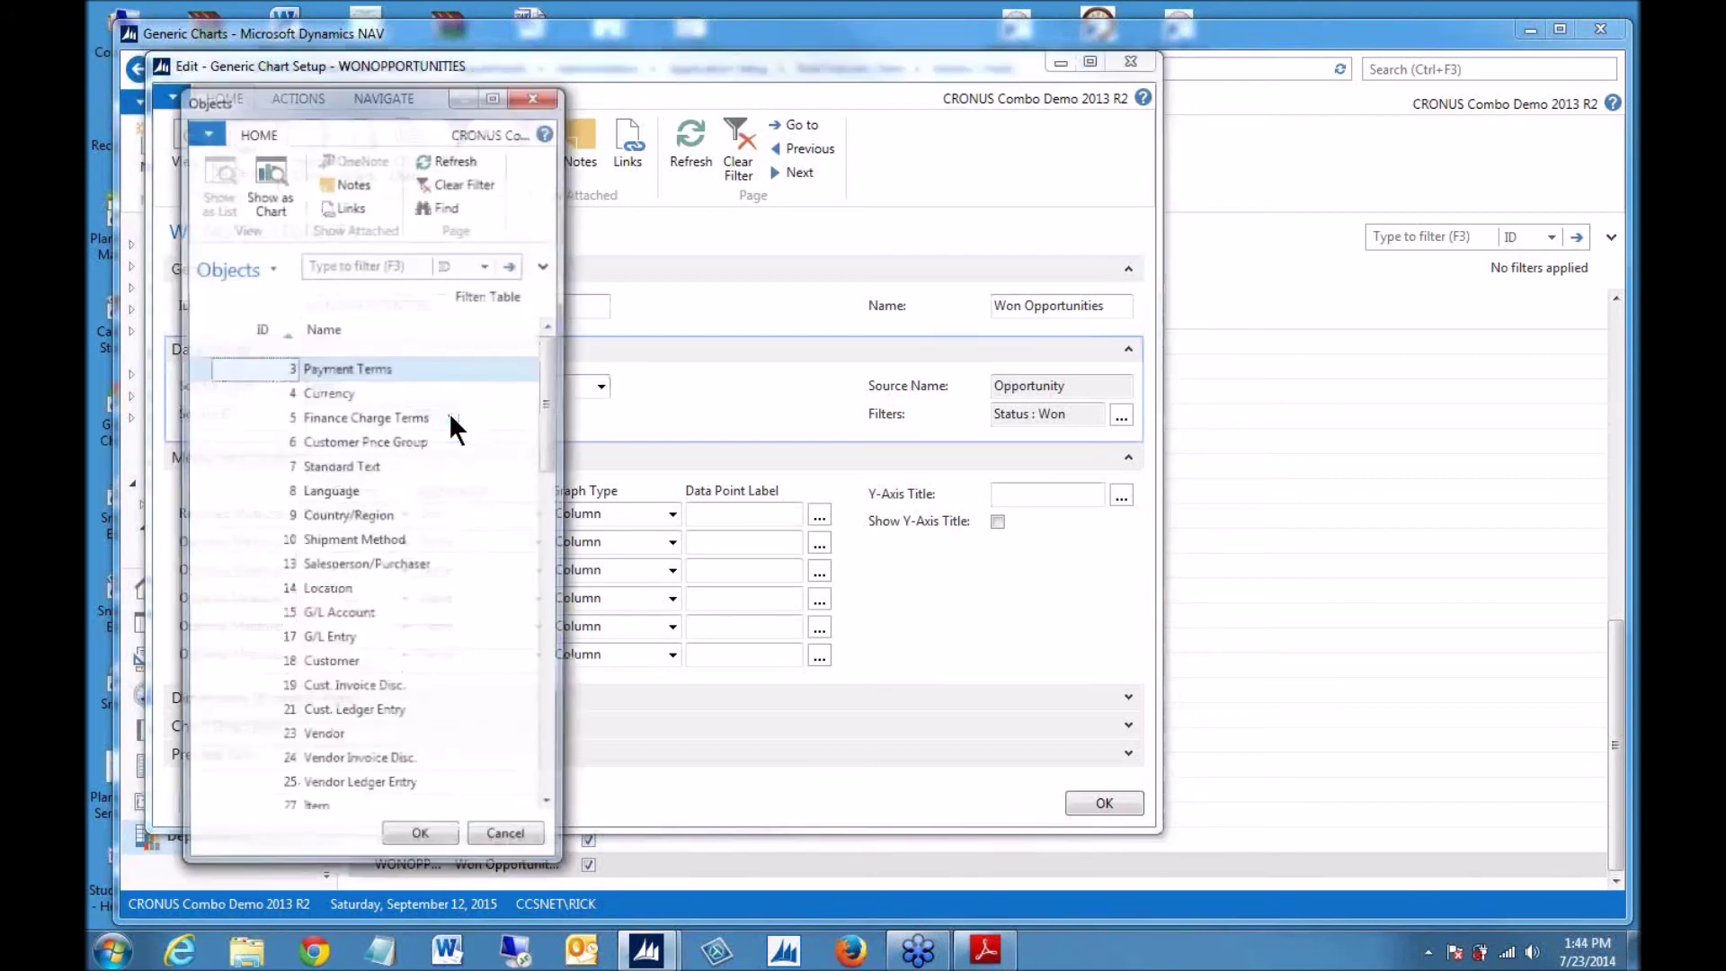
left_click(533, 94)
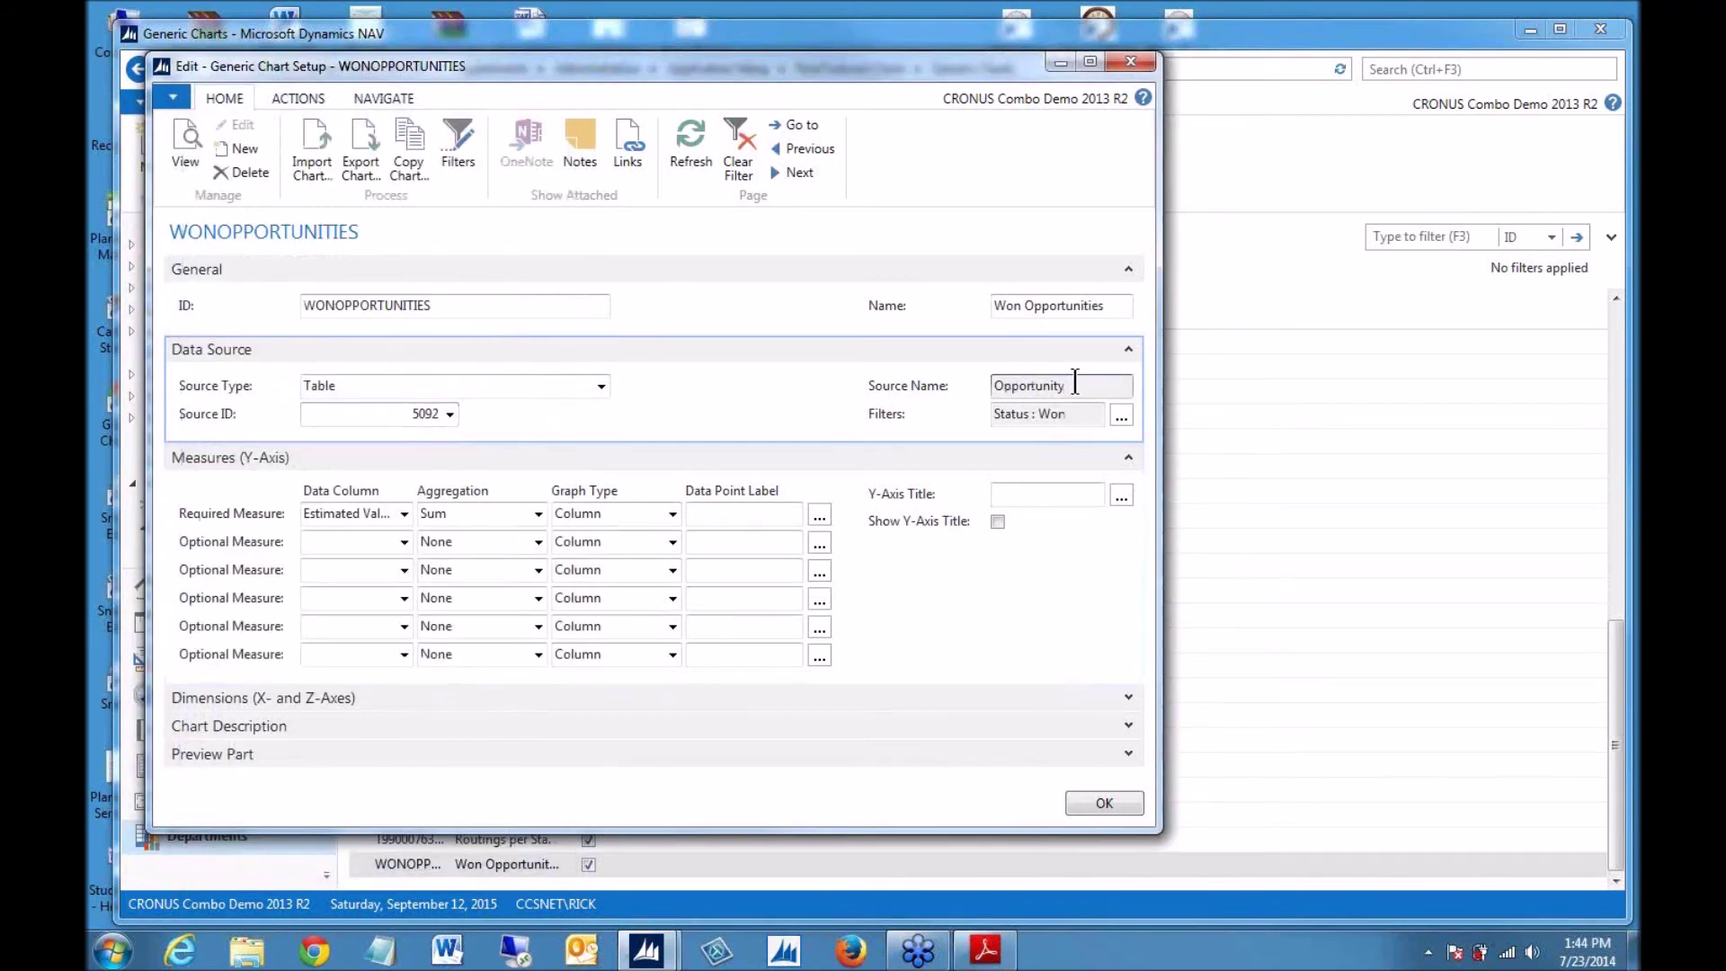
- Examine the chart's data source filter and the graph types offered for its required measure, keeping Column
left_click(1063, 420)
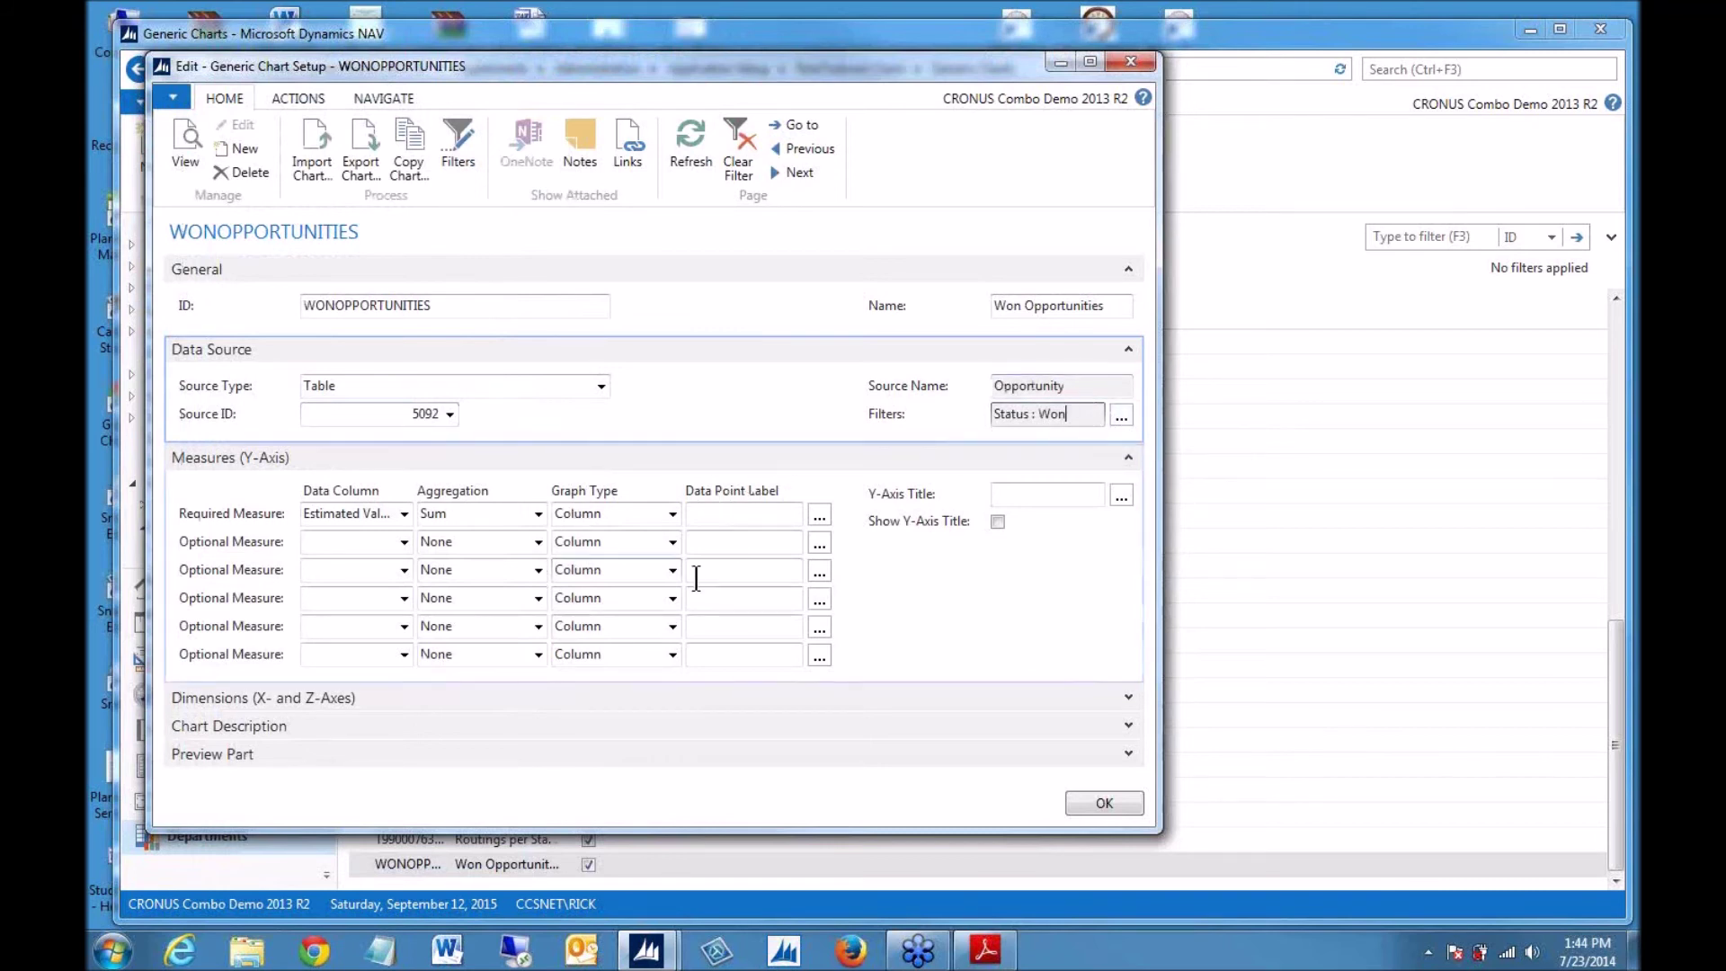
left_click(596, 515)
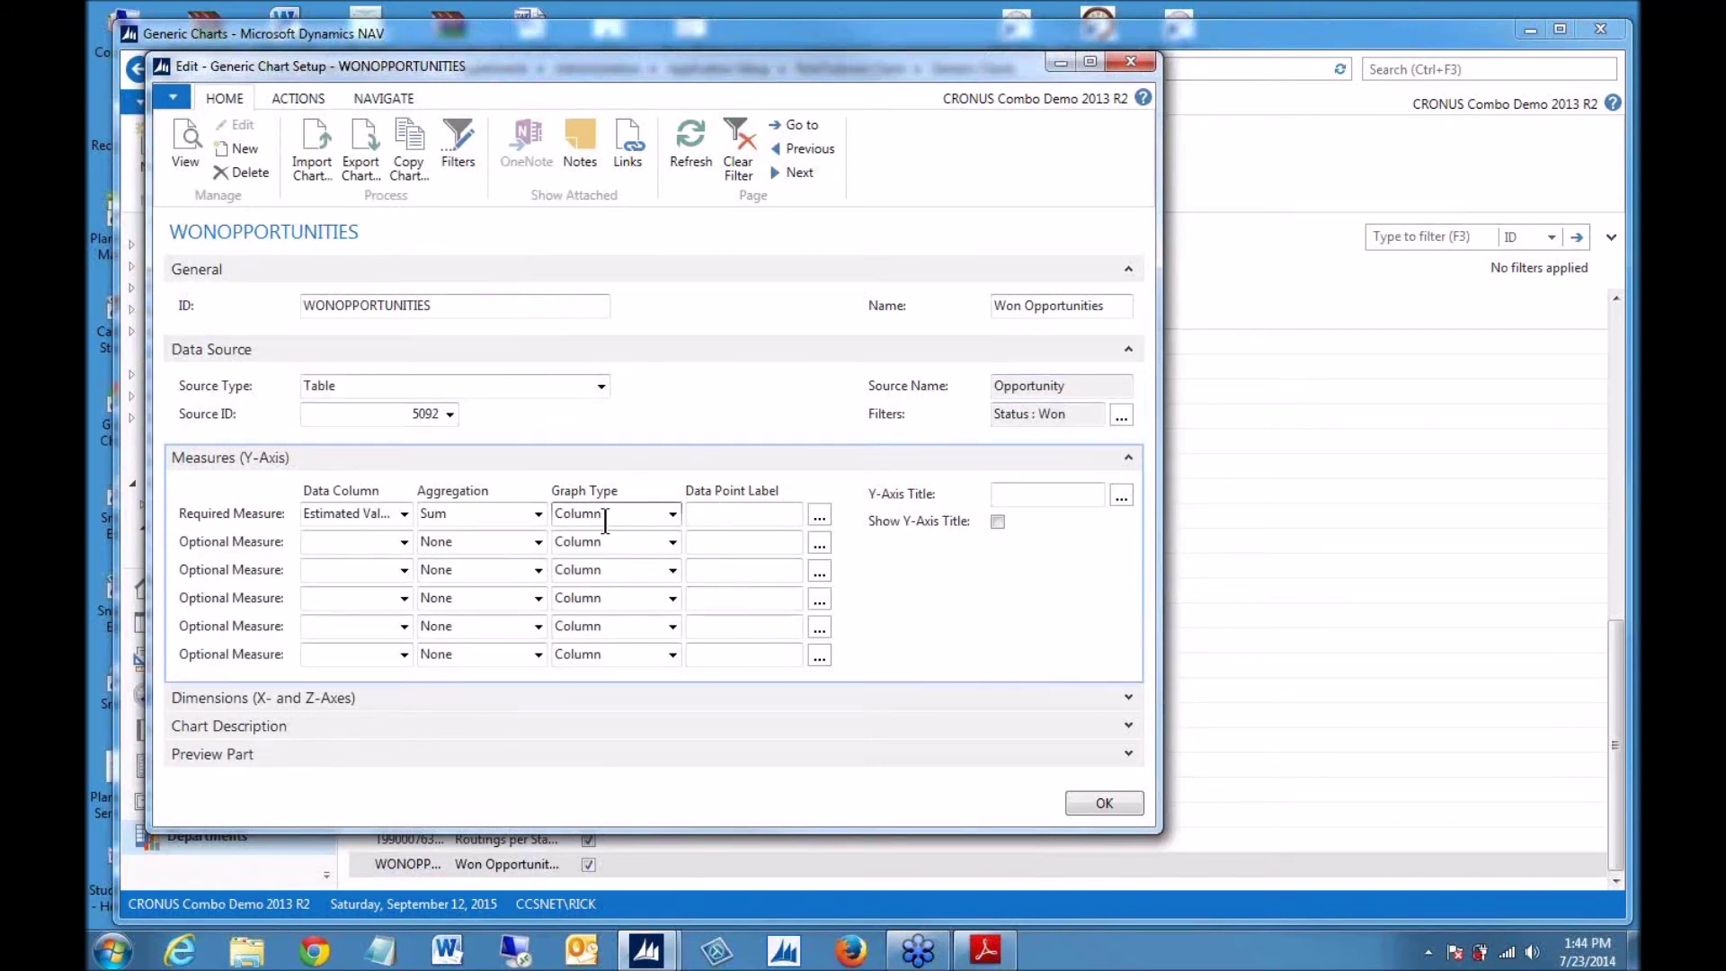
left_click(673, 514)
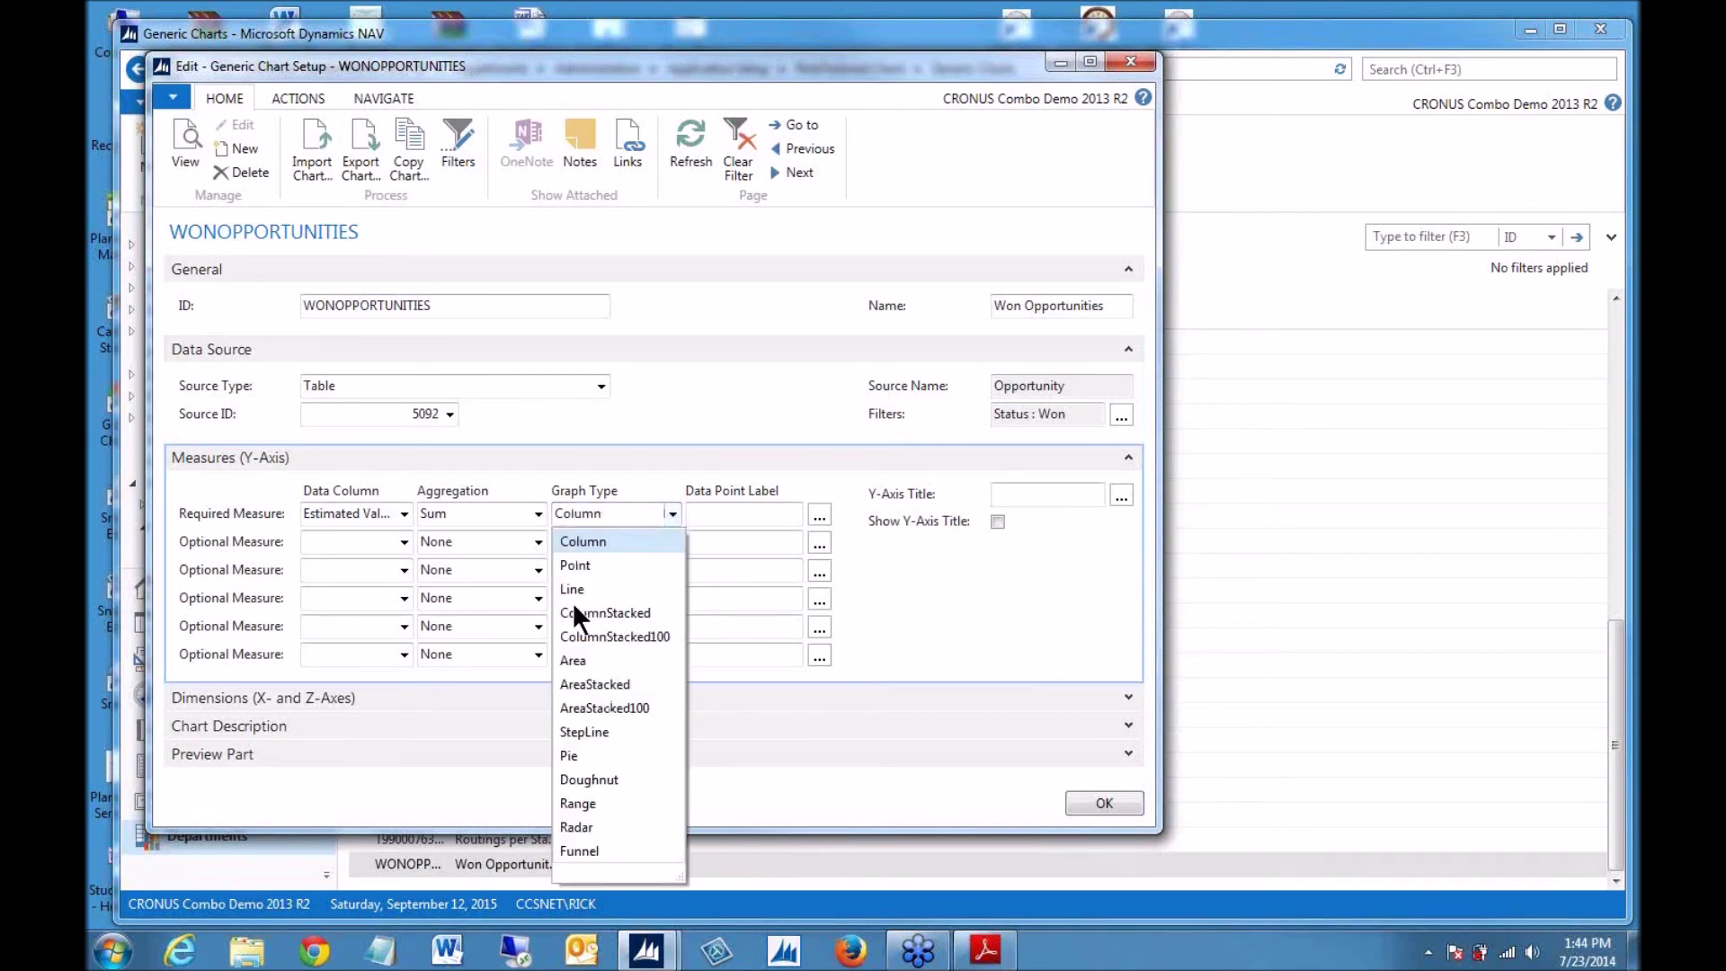
left_click(607, 543)
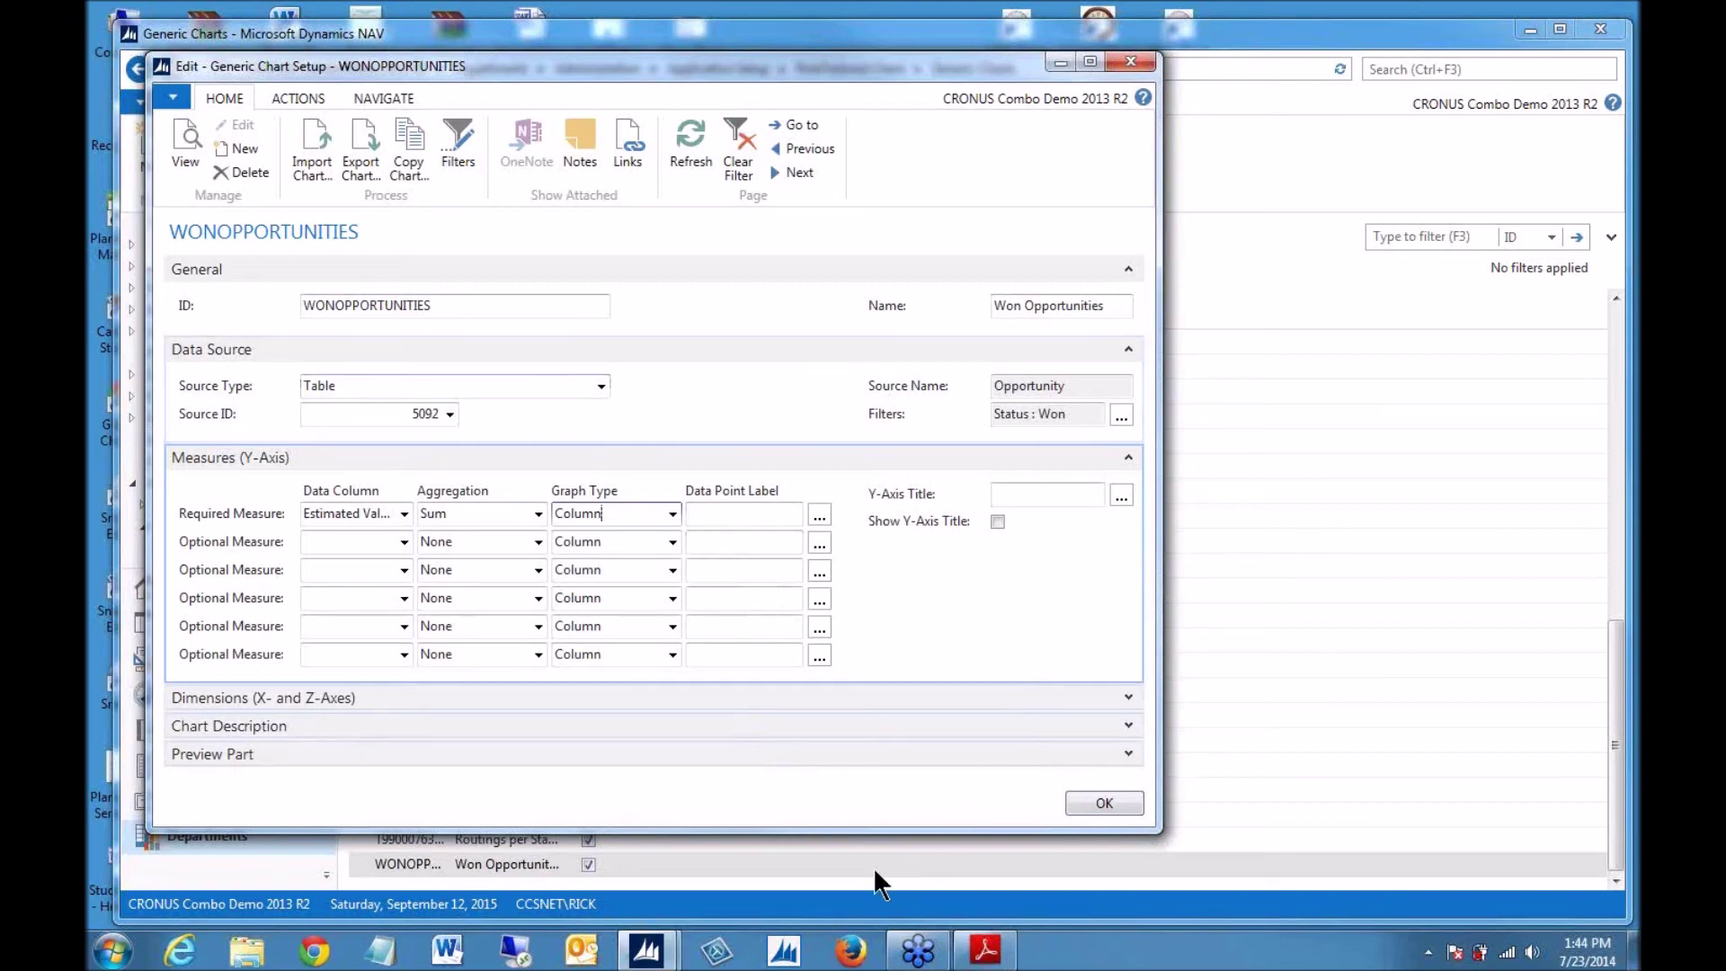
- Switch to the study guide PDF in Adobe Reader, read the Build a Chart from Scratch section, and minimize the guide
left_click(985, 955)
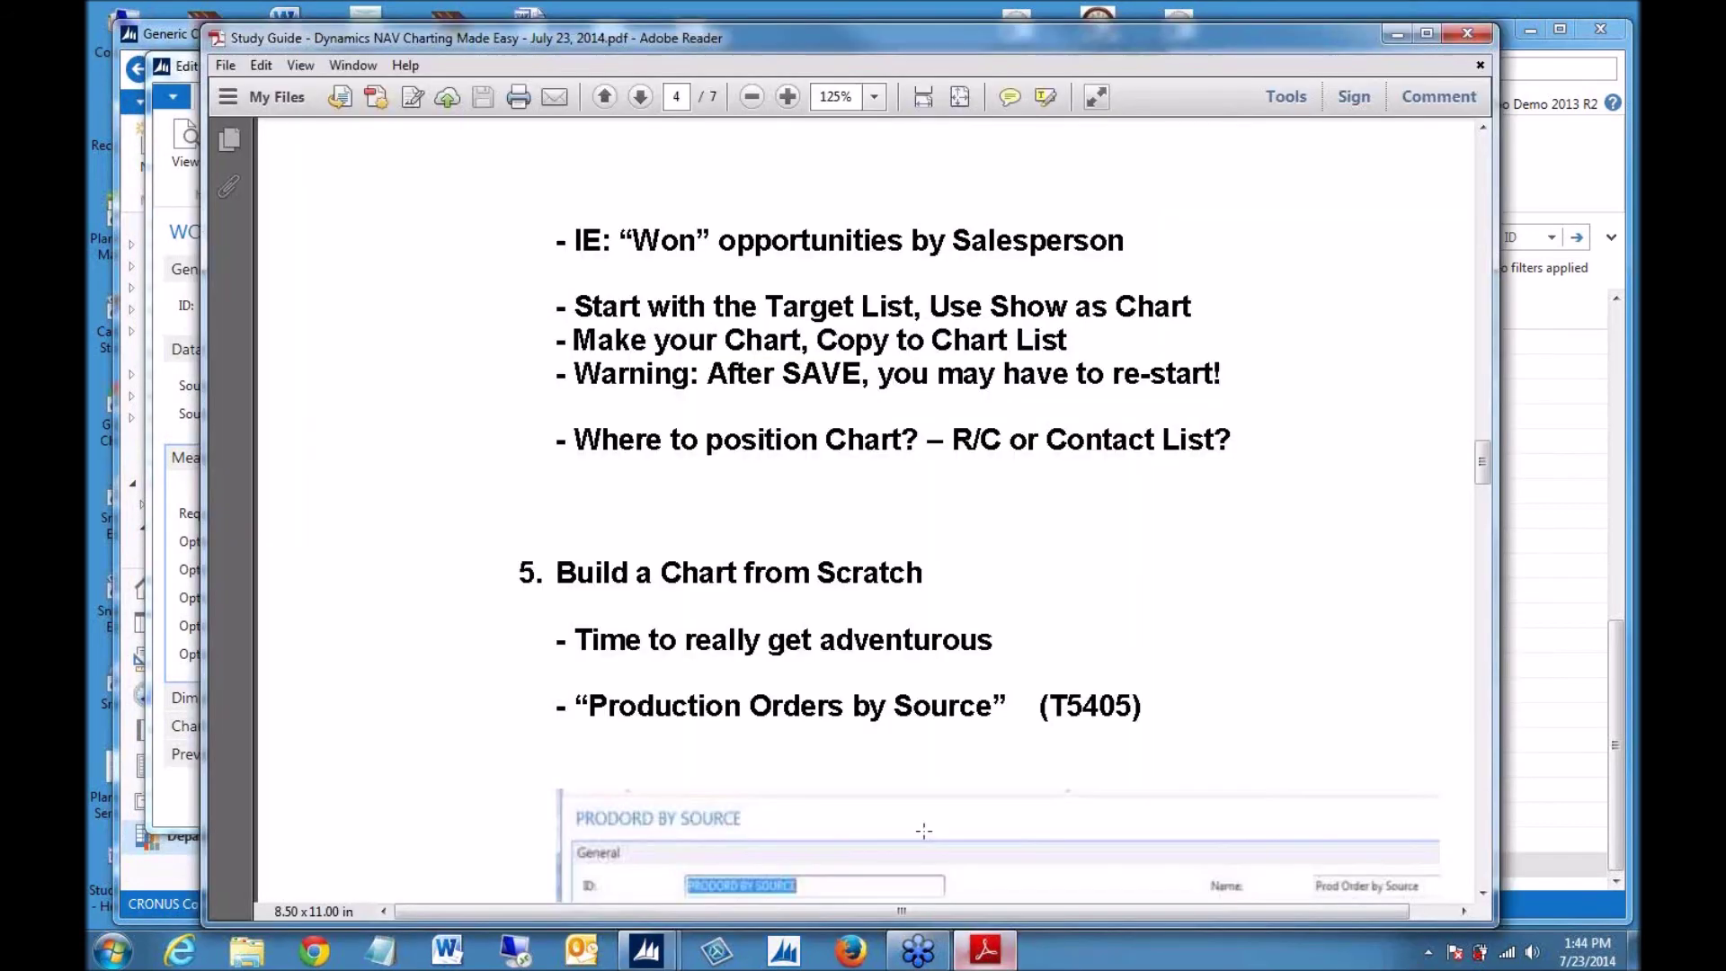
scroll(714, 550, "down", 3)
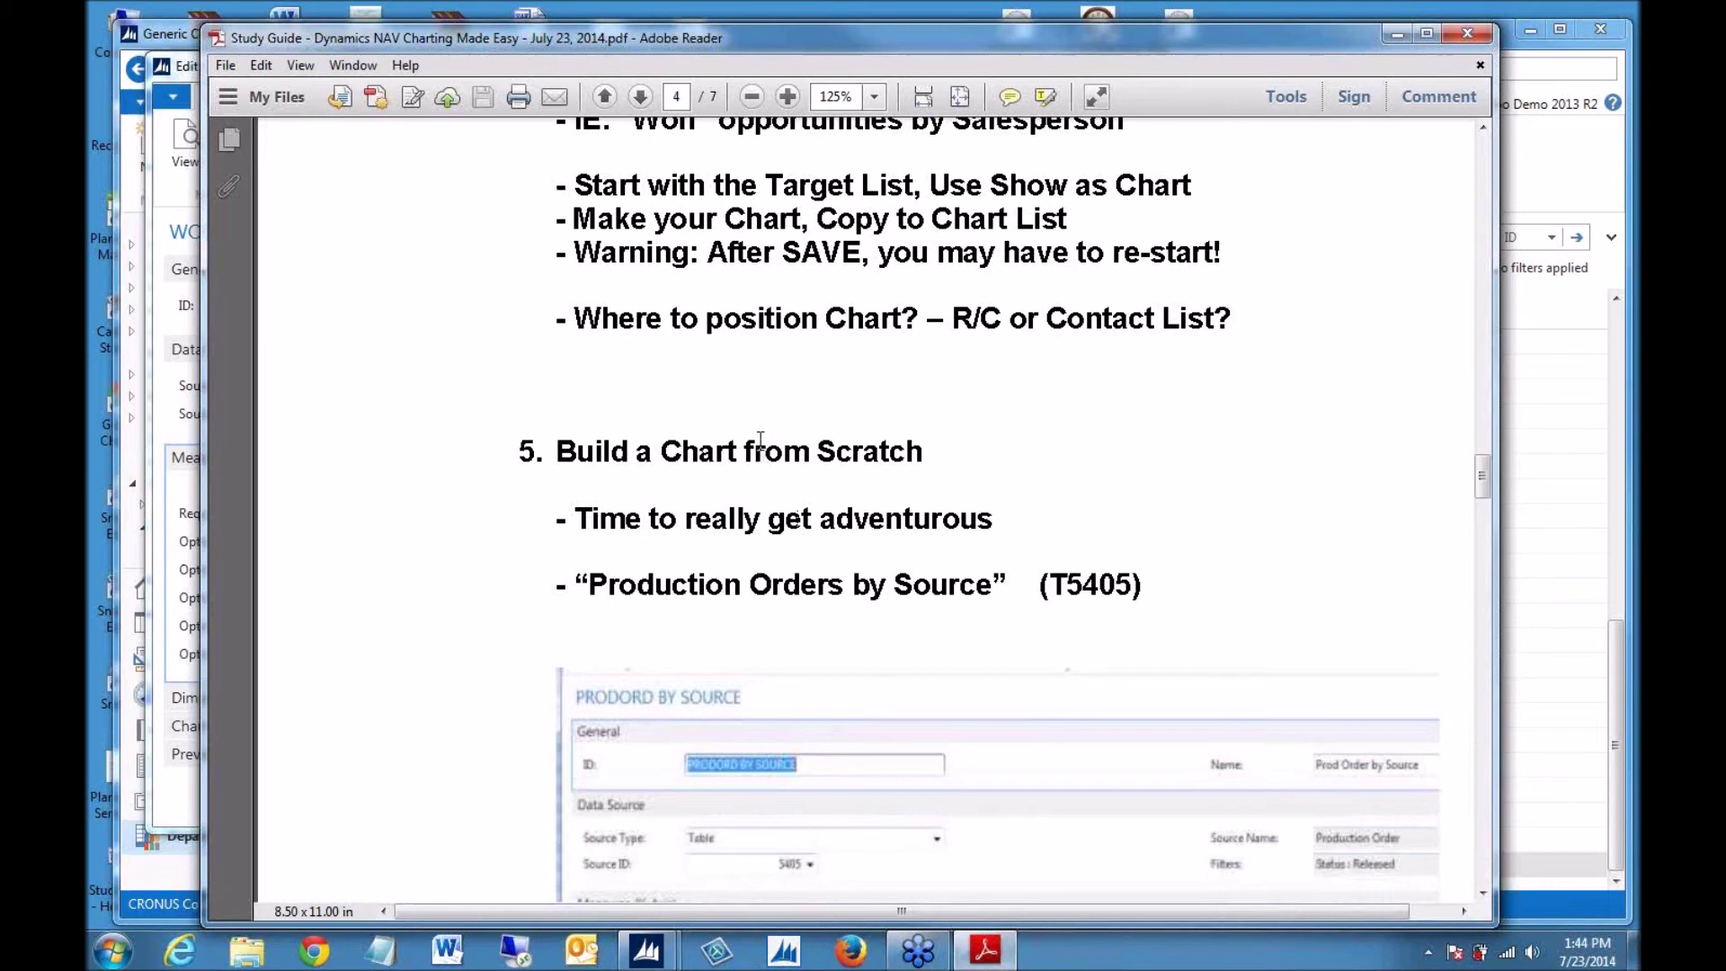
scroll(740, 459, "down", 3)
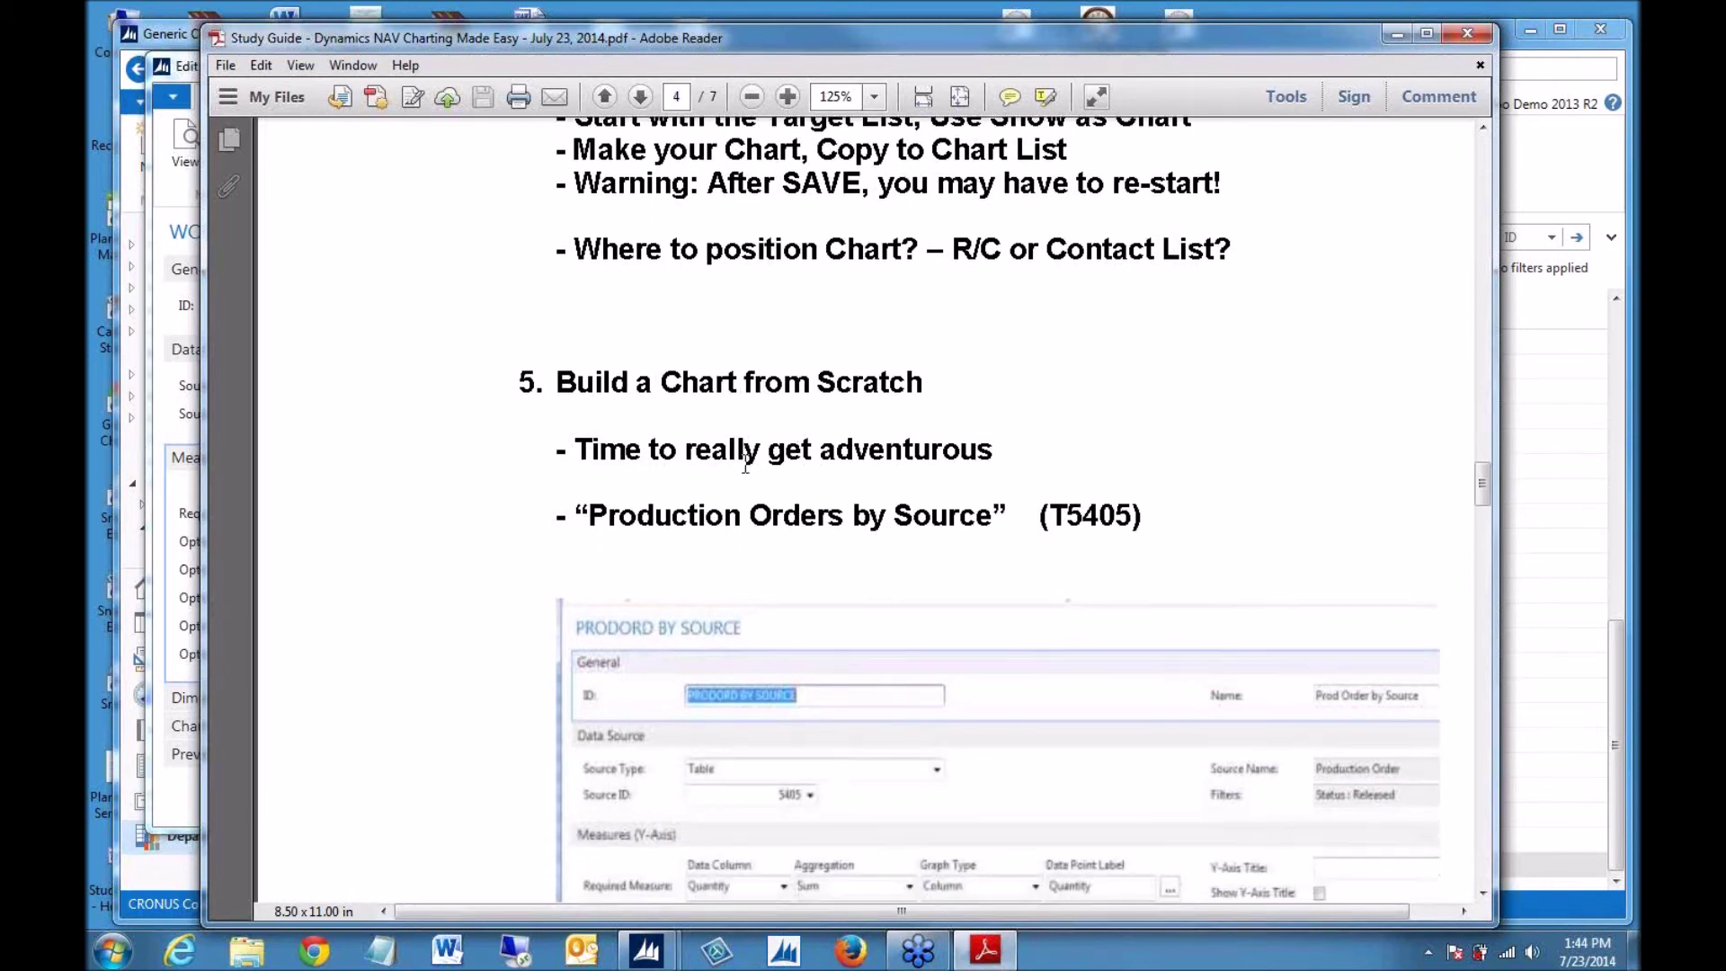
scroll(745, 463, "down", 2)
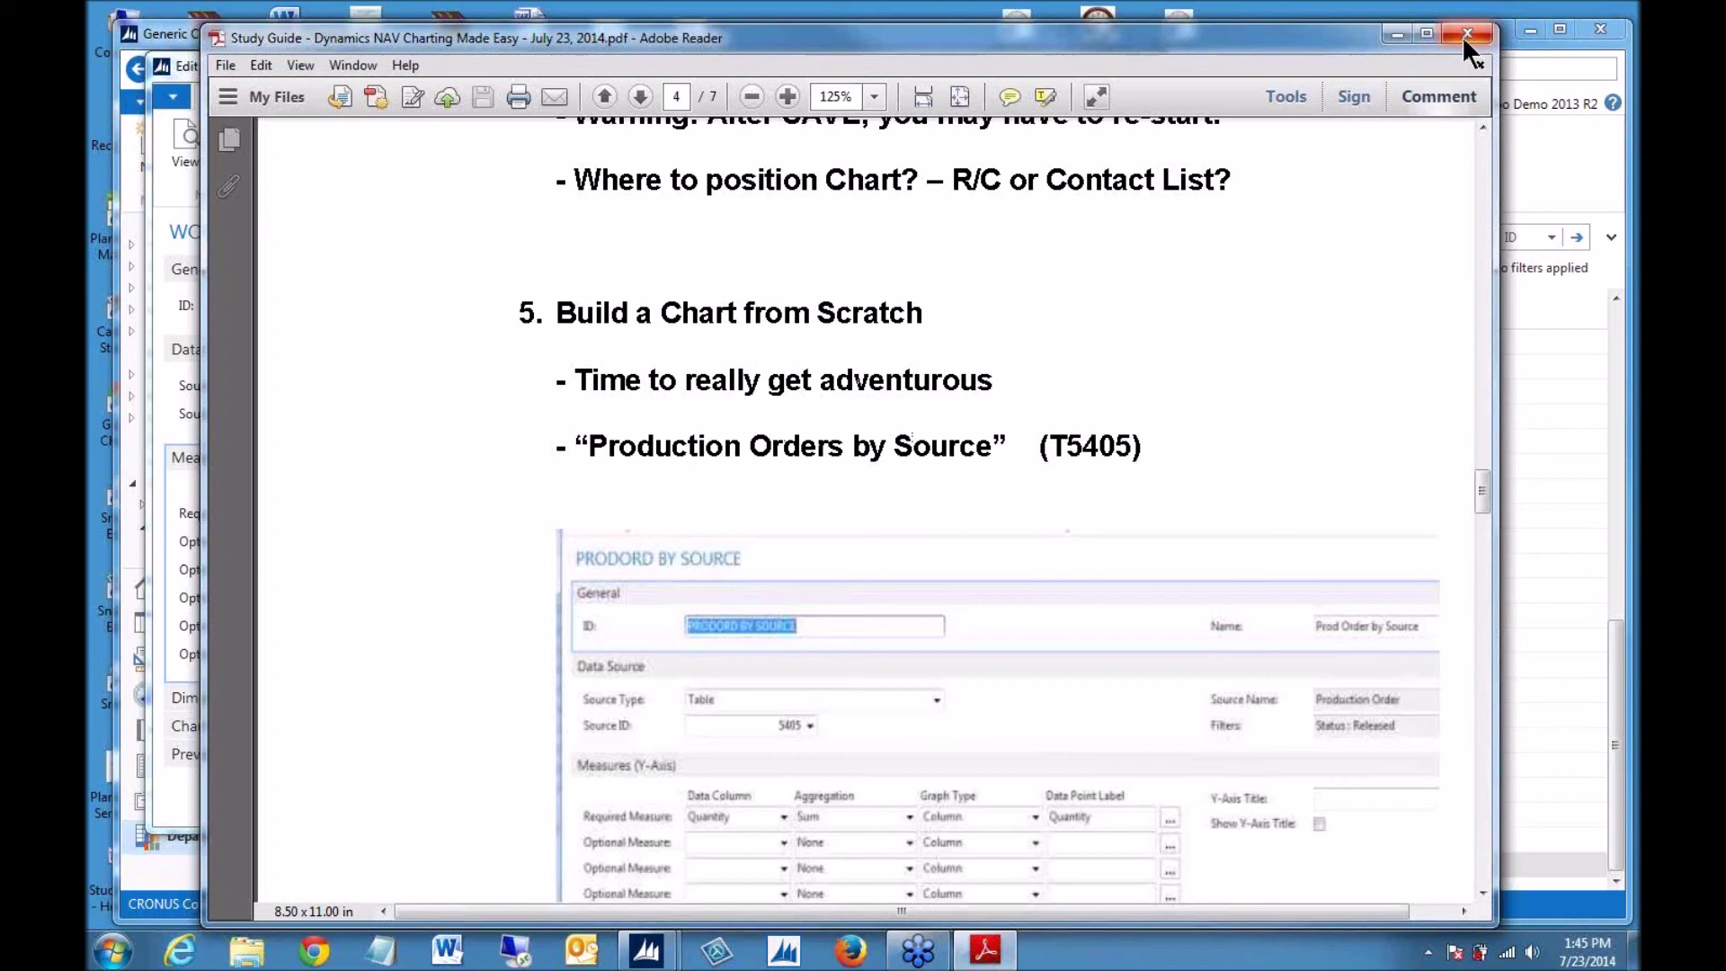
left_click(1392, 36)
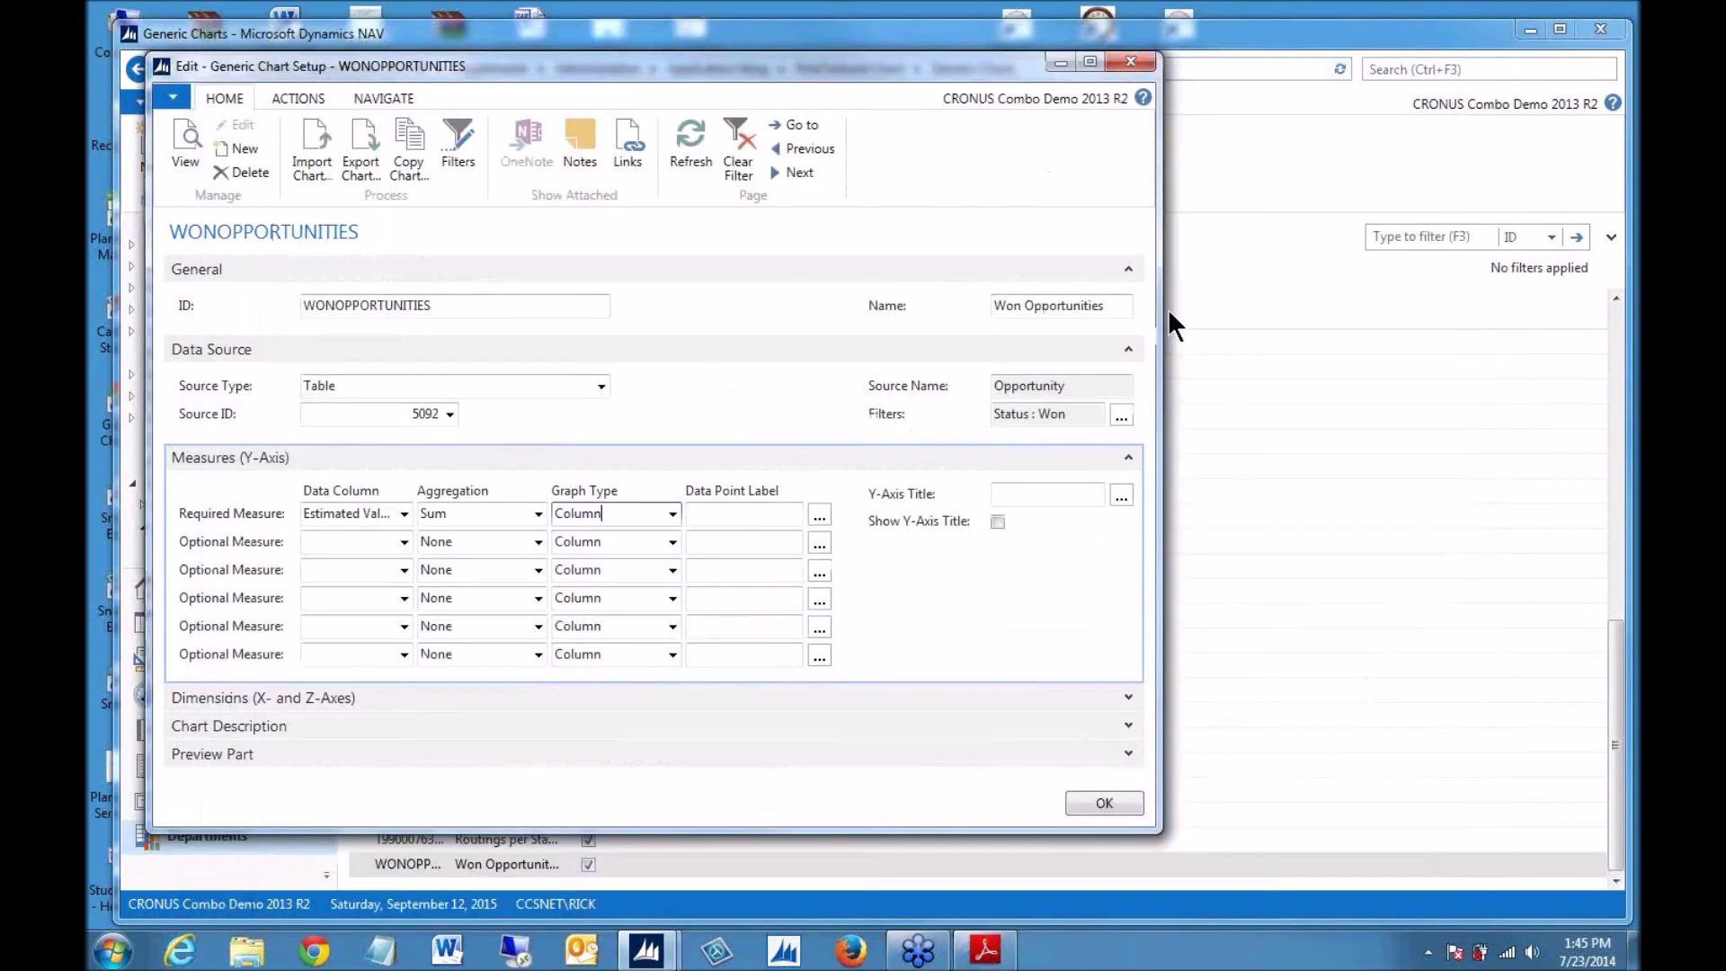
- Close the Won Opportunities chart setup and reopen the Generic Charts list from Departments through Application Setup and RoleTailored Client
left_click(1104, 802)
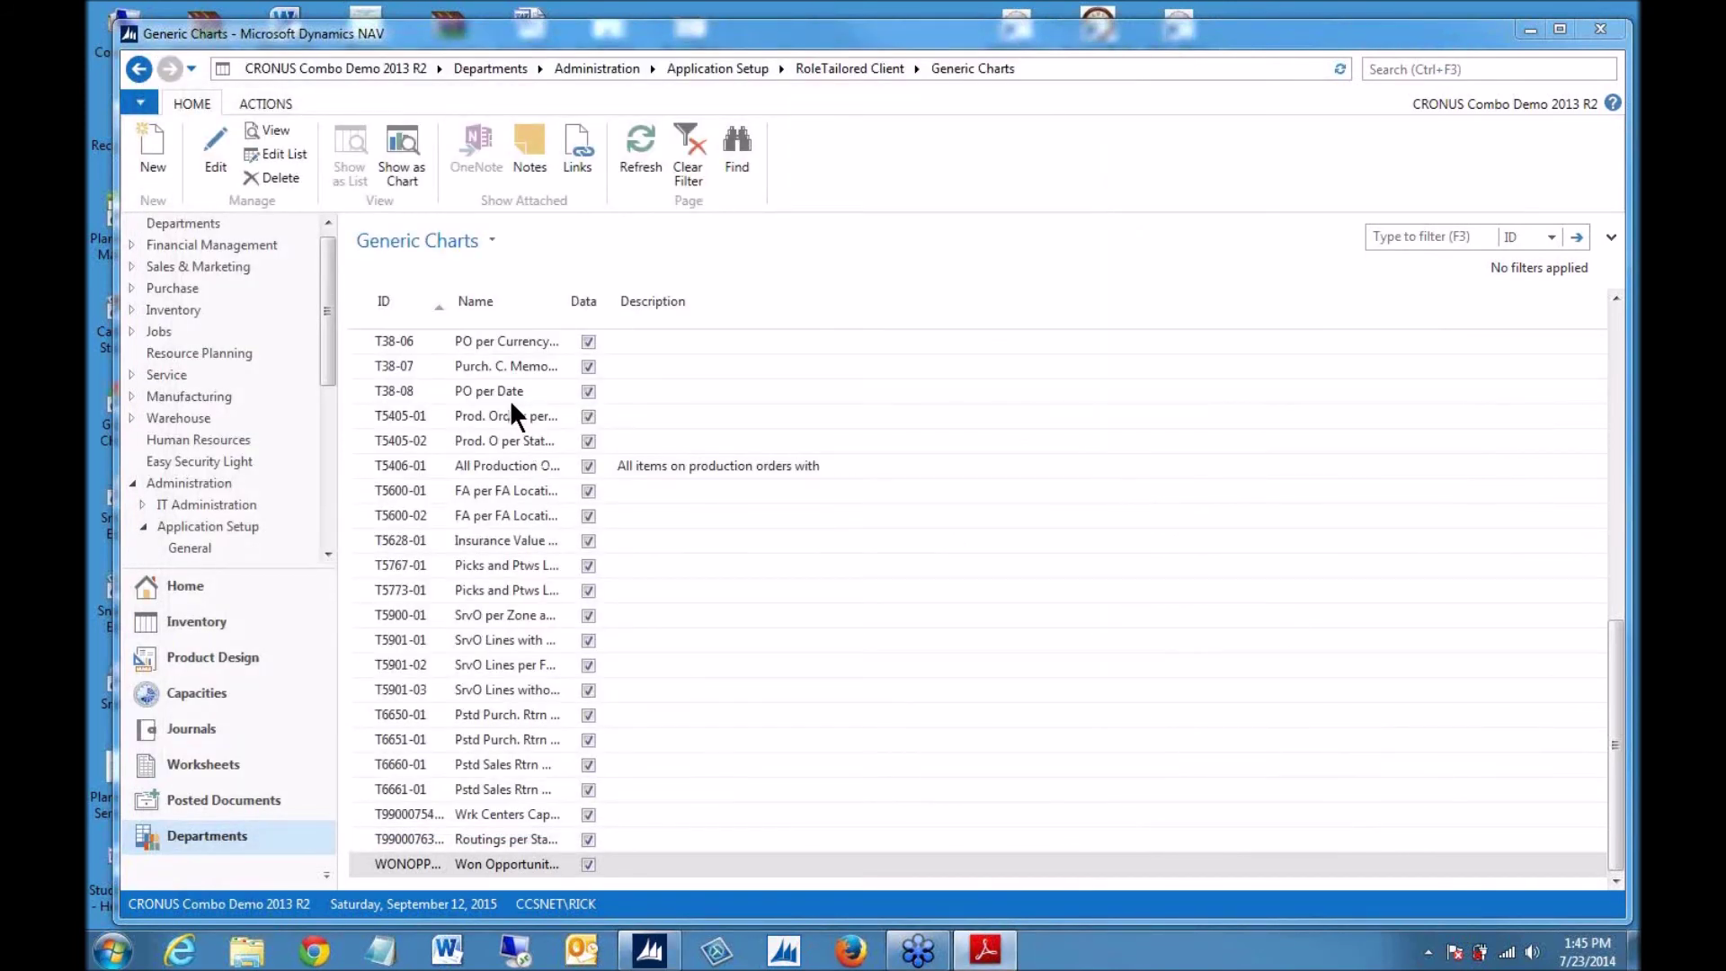
left_click(189, 221)
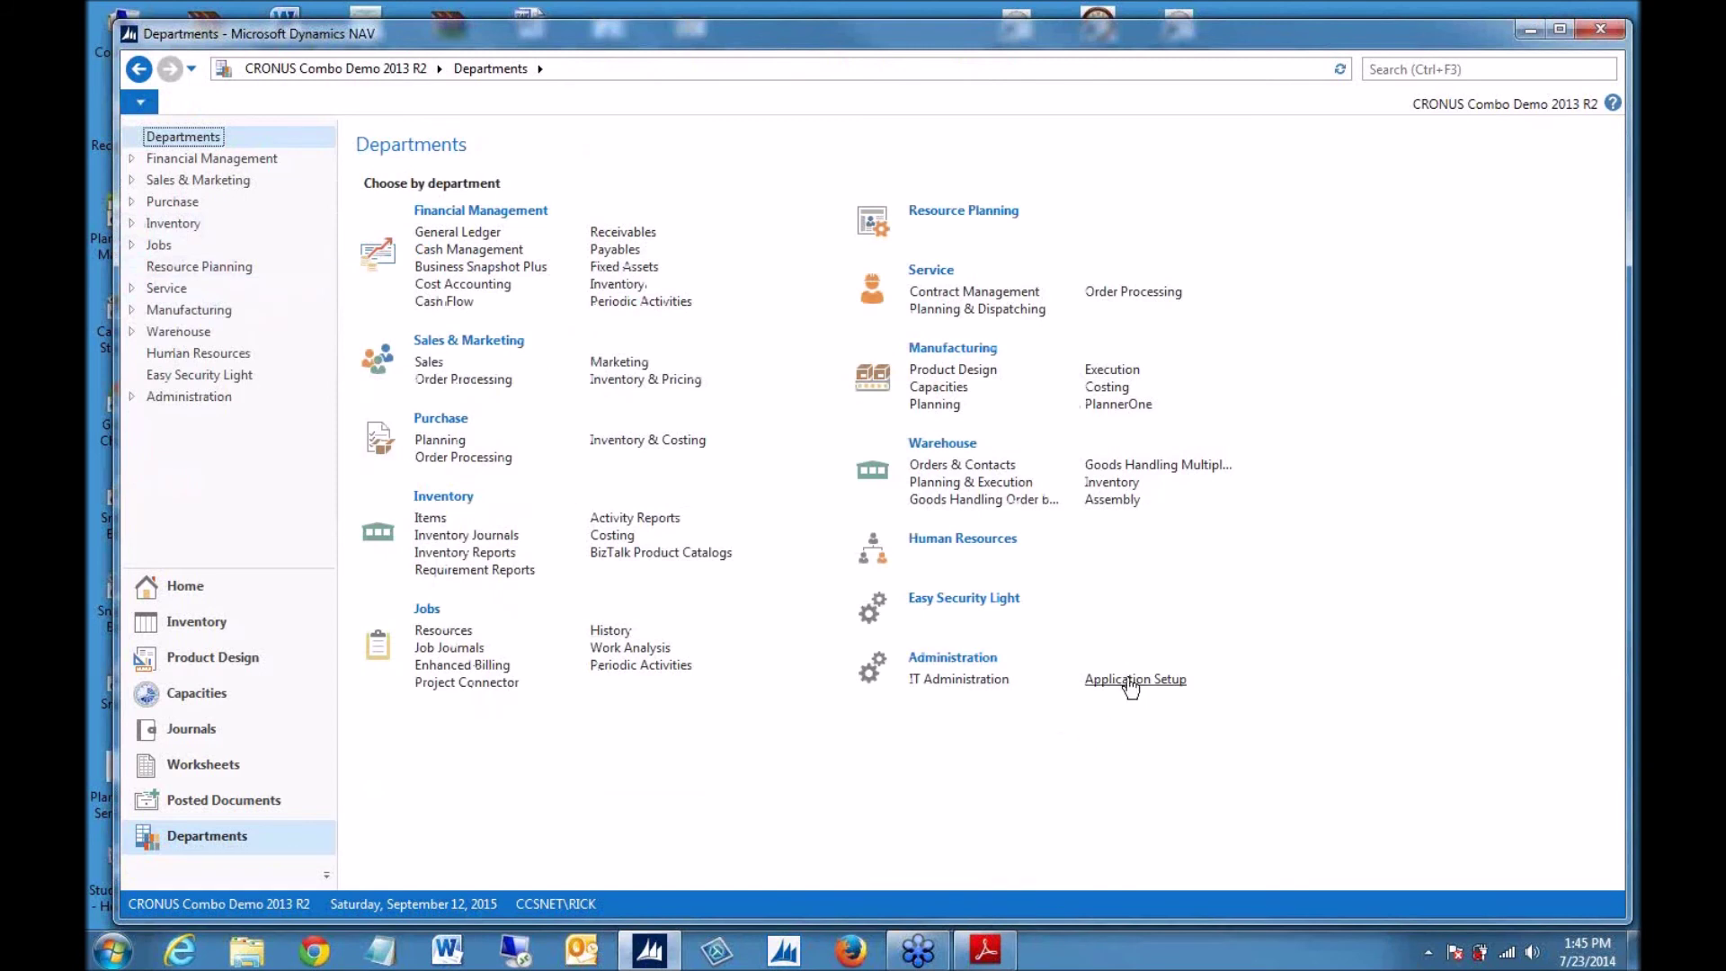
left_click(1127, 682)
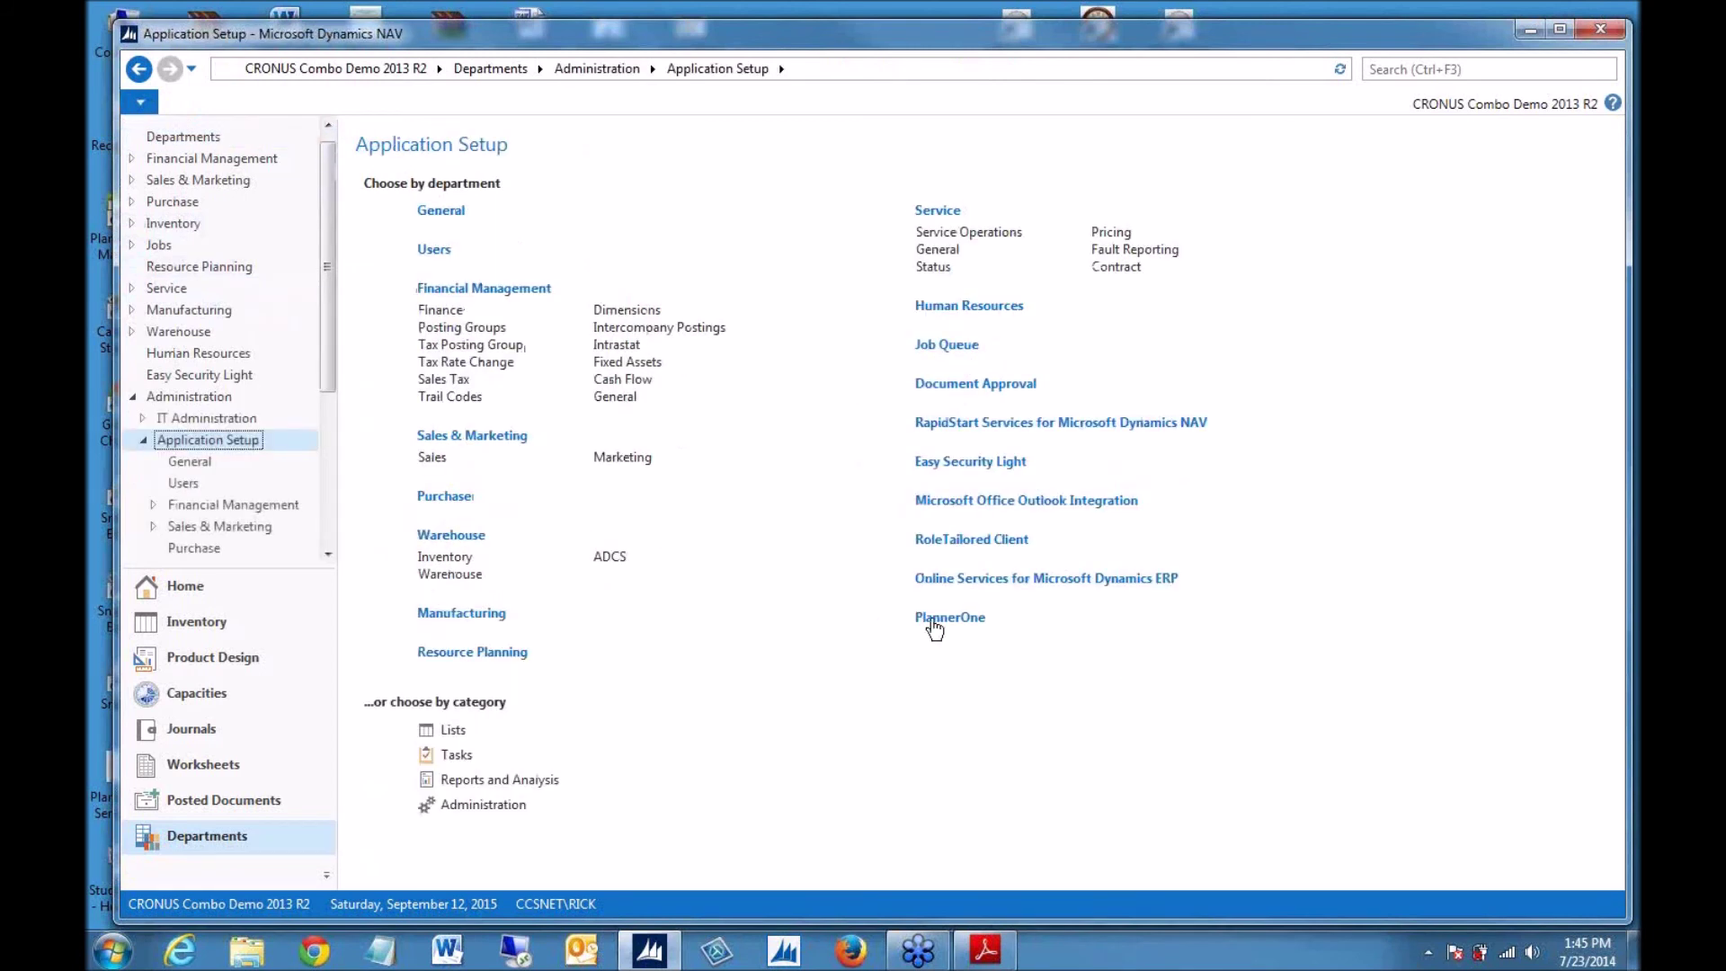
left_click(962, 543)
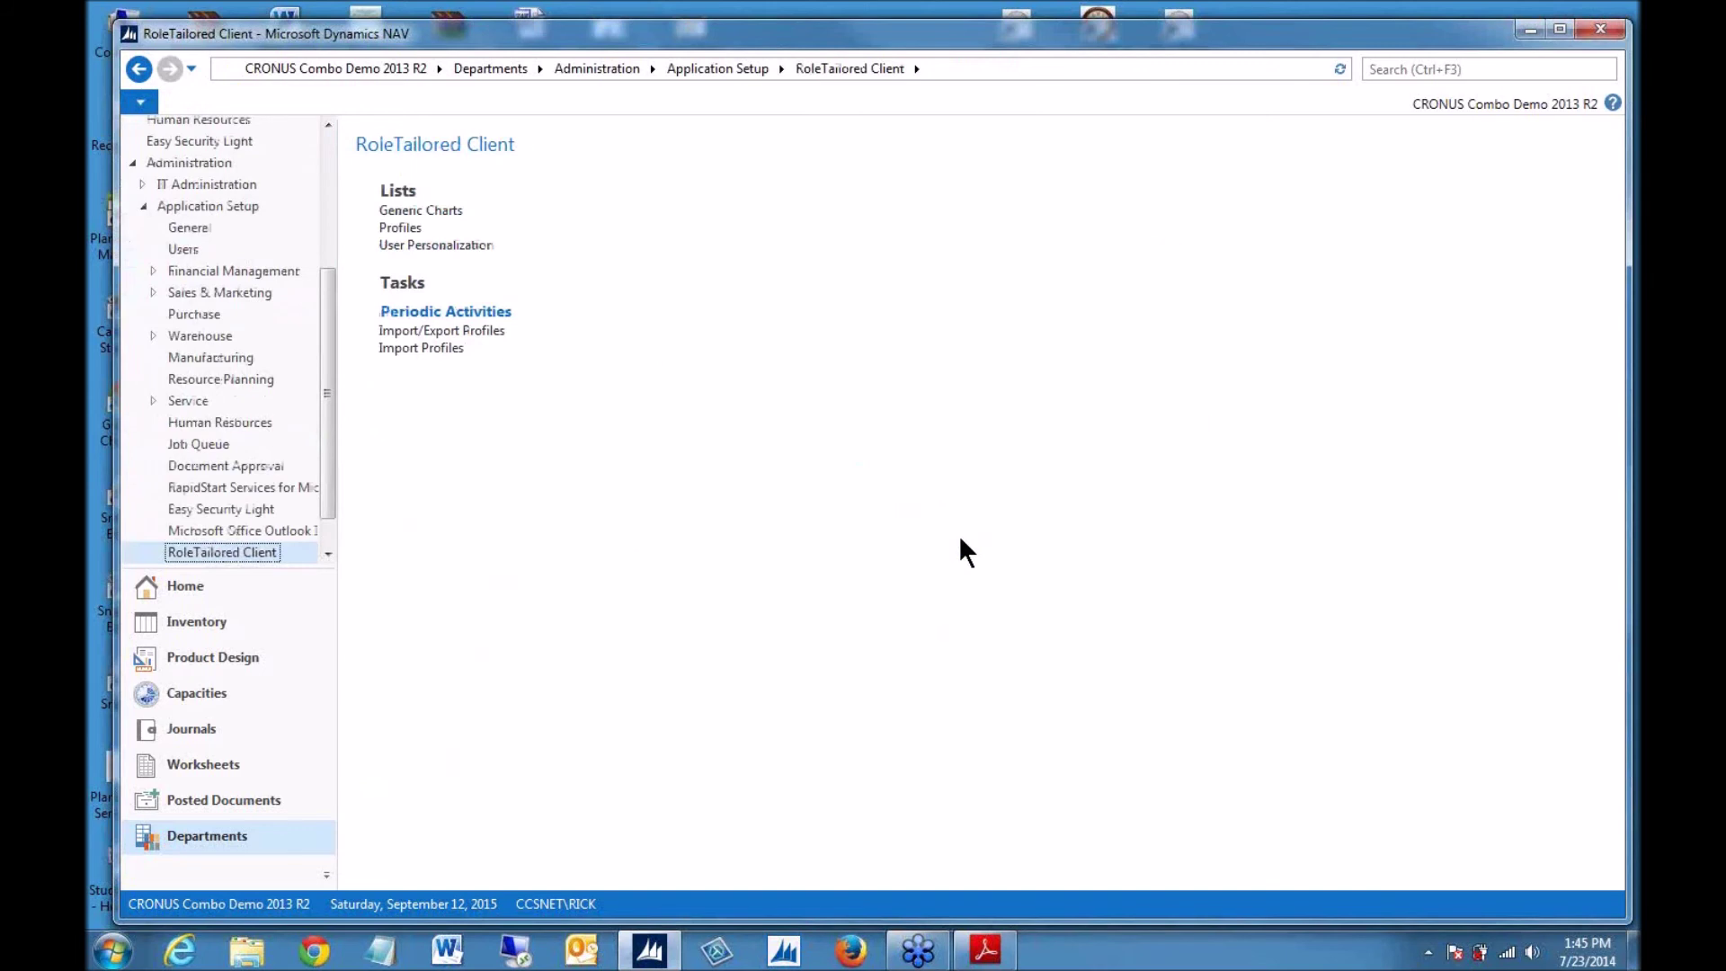
left_click(439, 210)
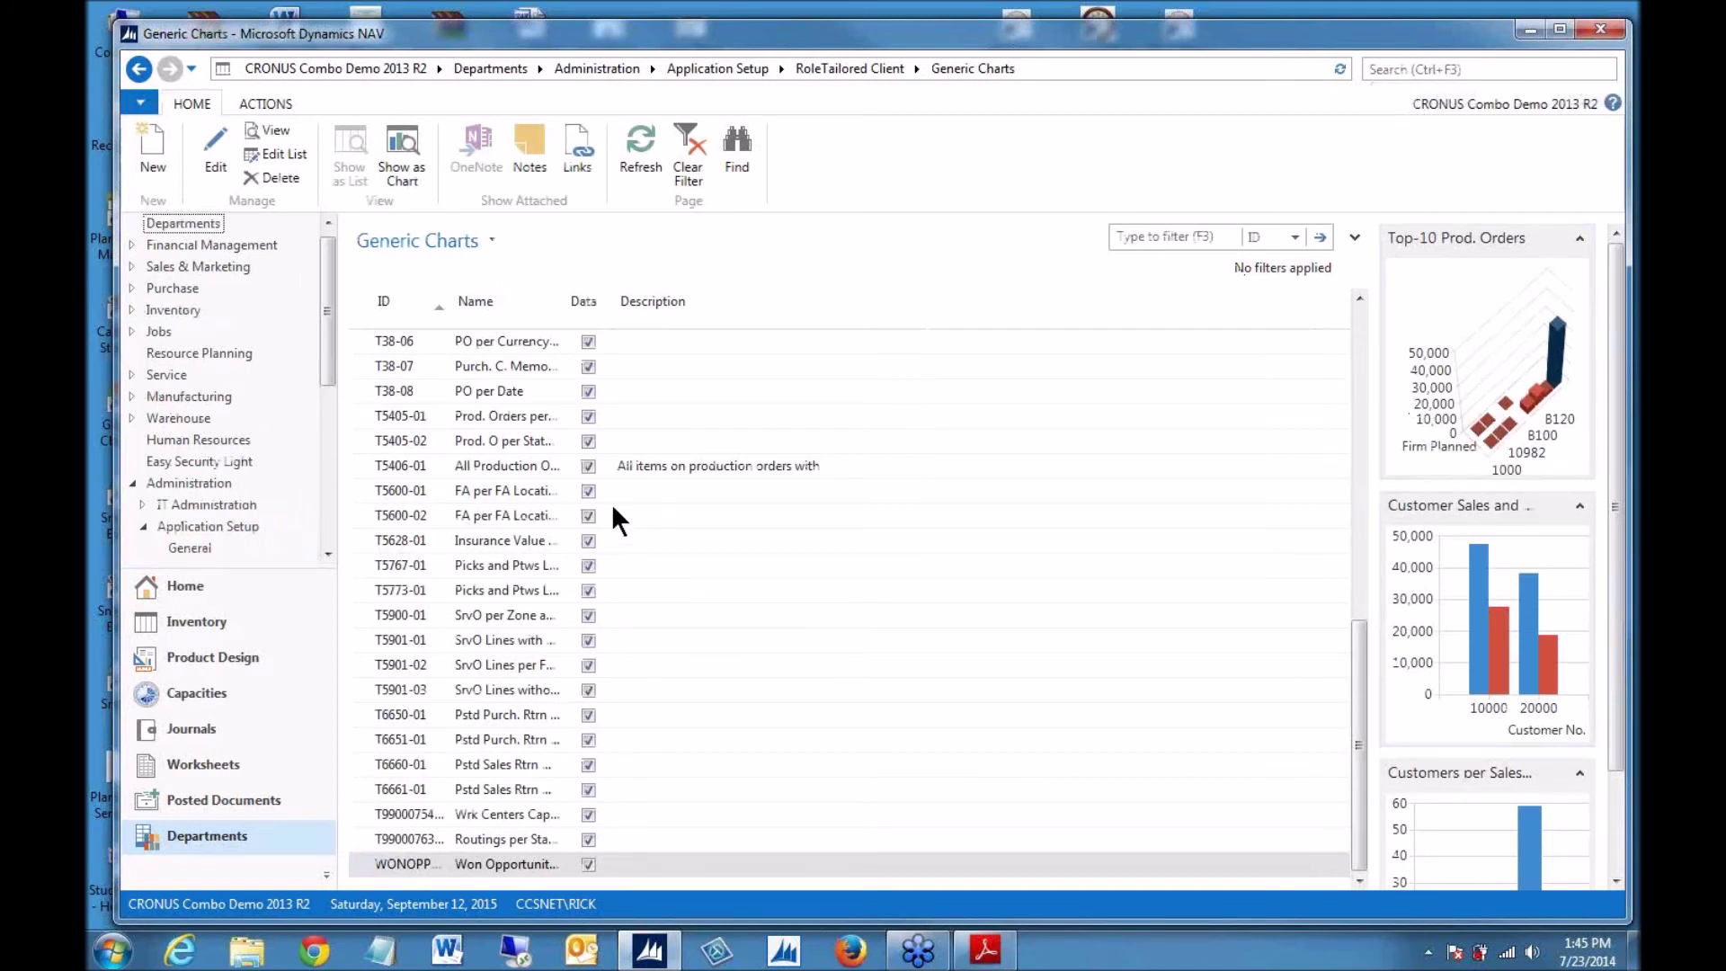
- Widen the ID column of the Generic Charts list and create a new chart with ID and name Prod Orders
left_click_drag(452, 300, 502, 300)
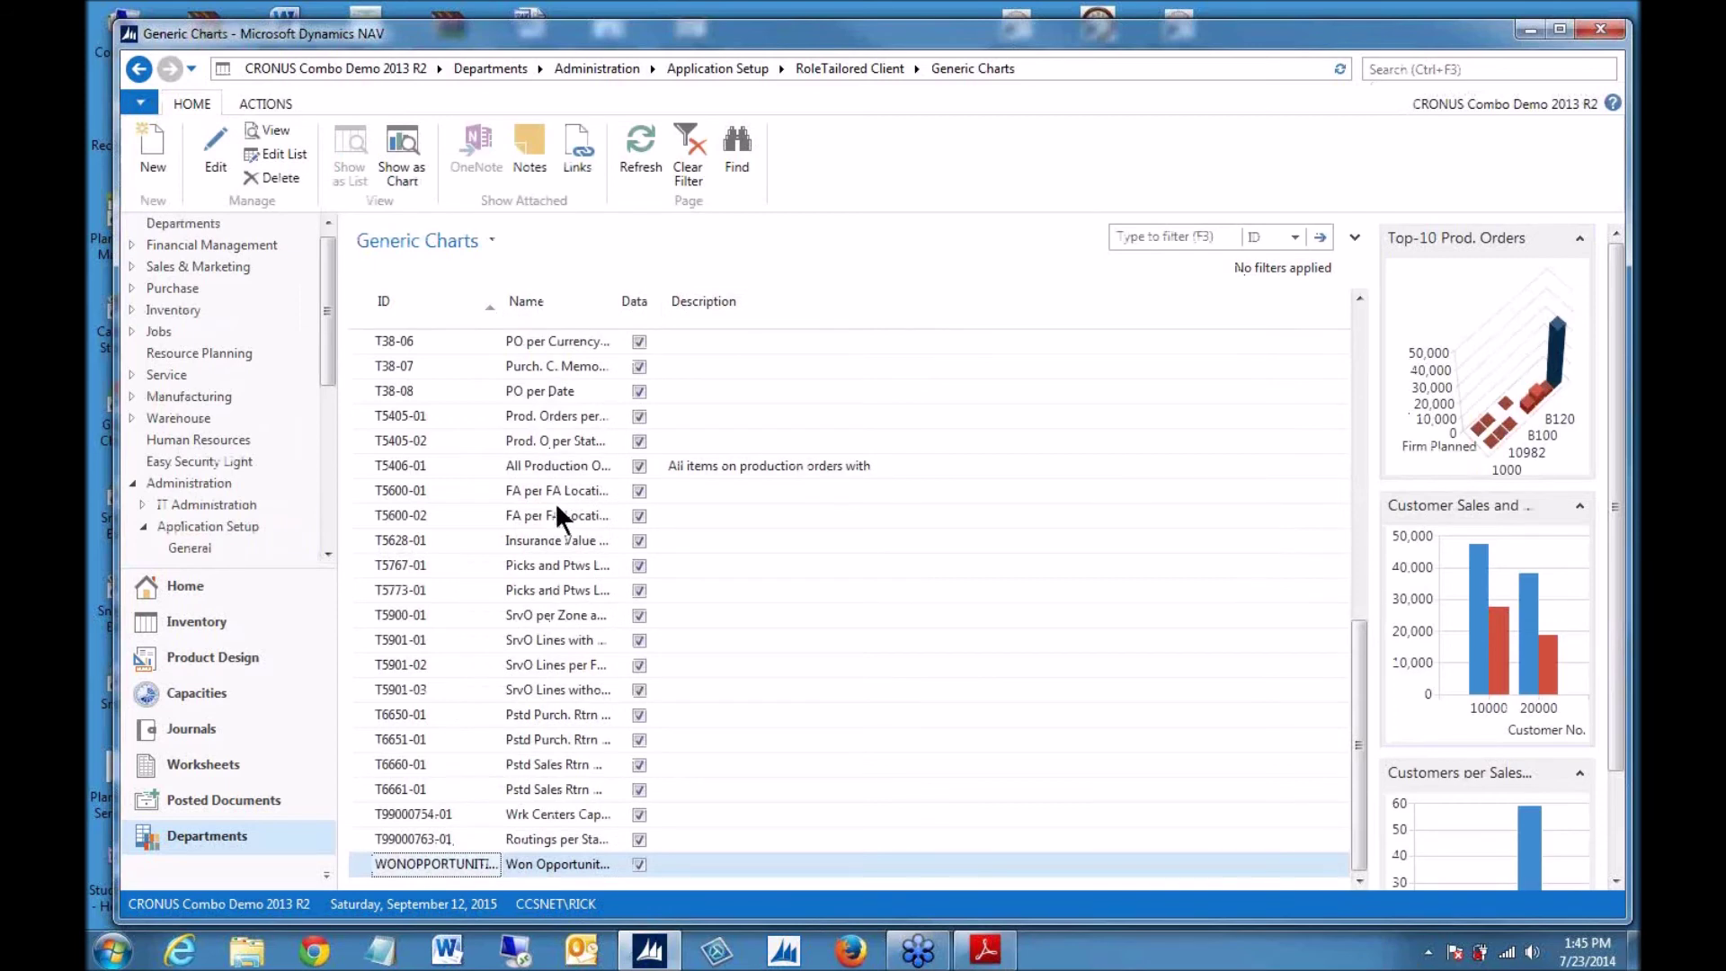
left_click(148, 141)
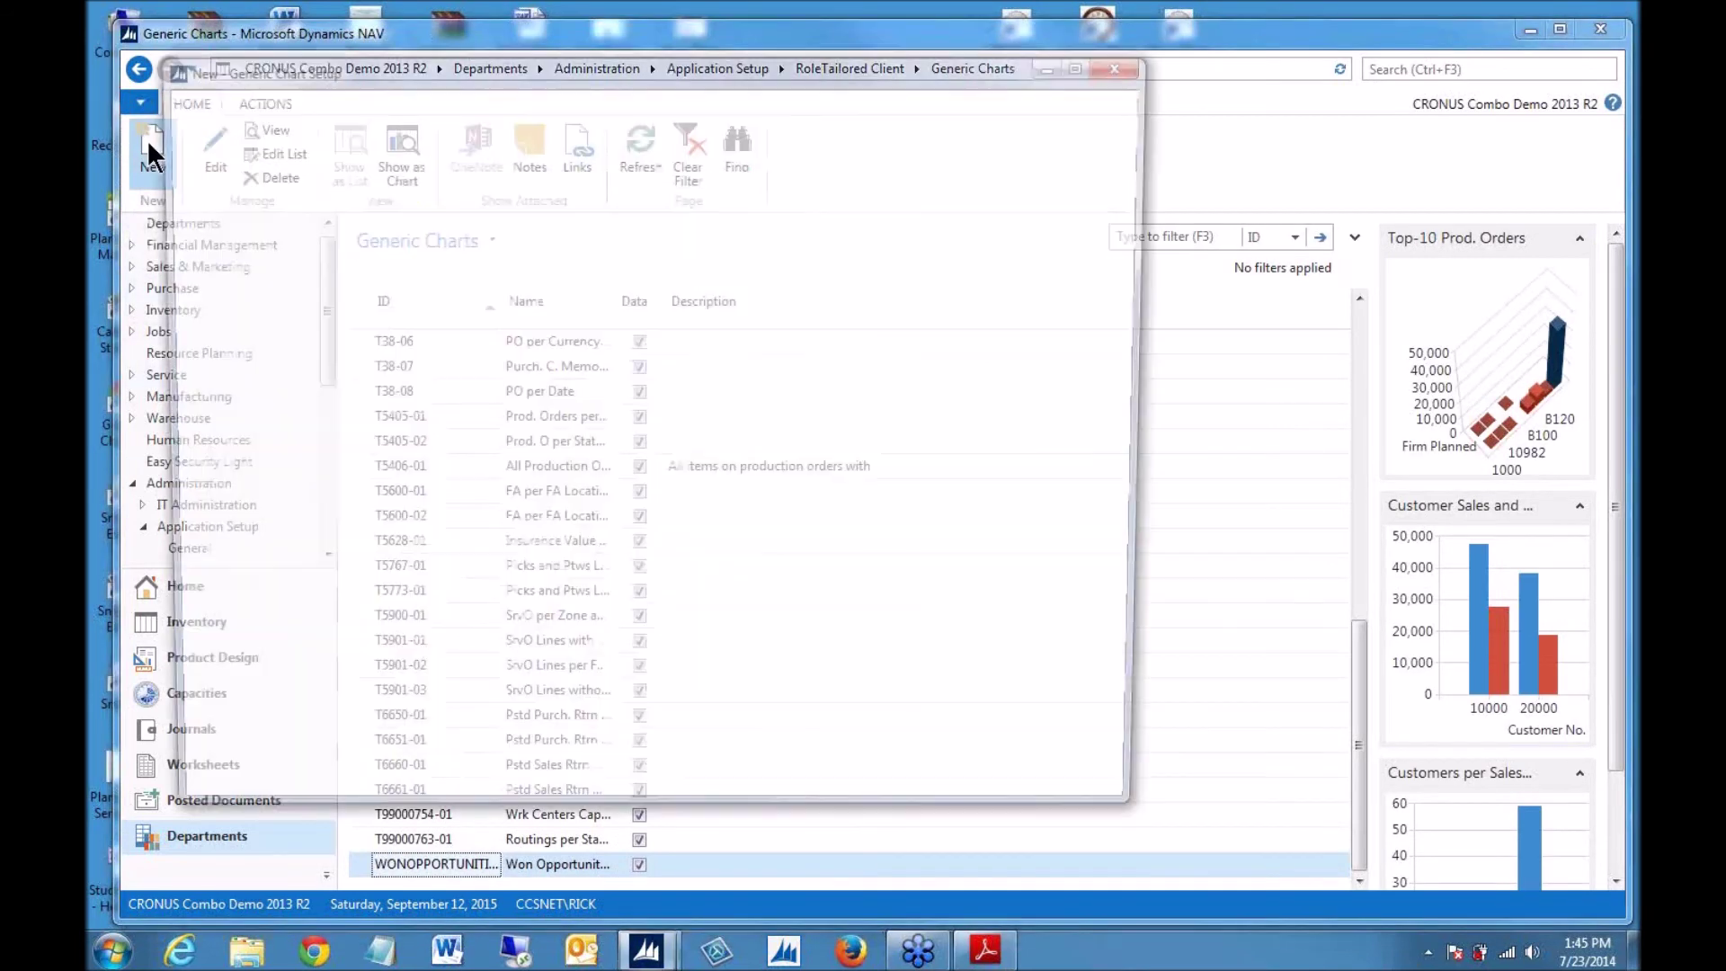
left_click_drag(723, 73, 925, 73)
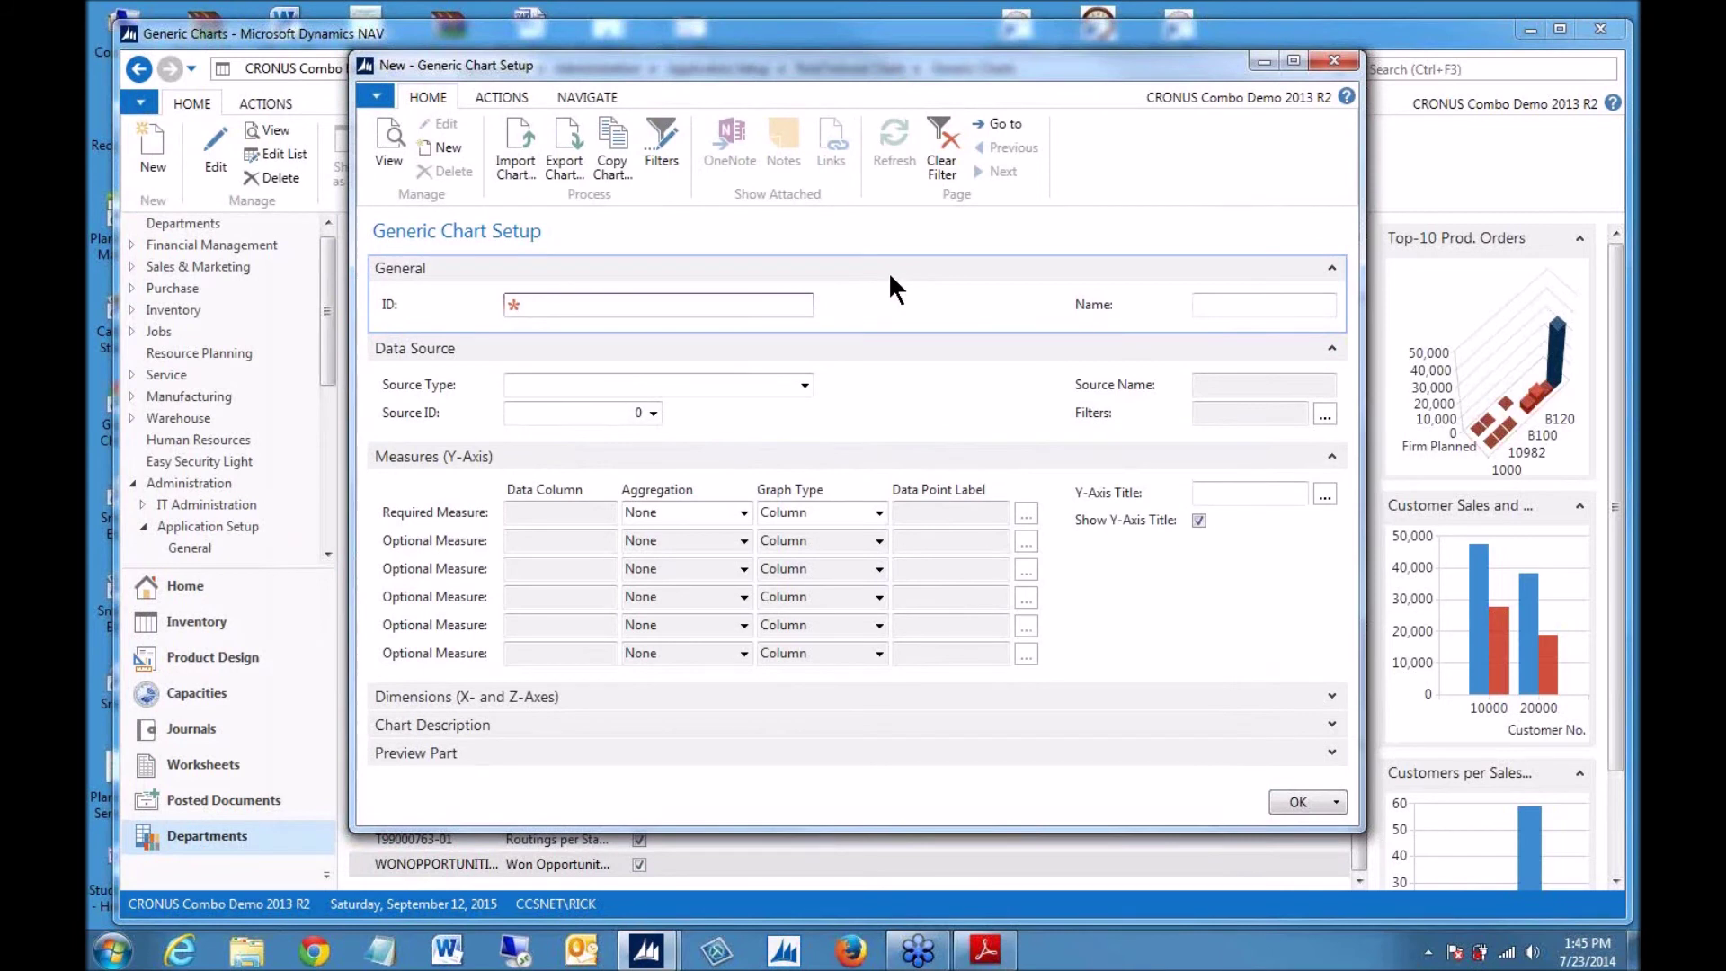
type("Prod Orders")
key("Tab")
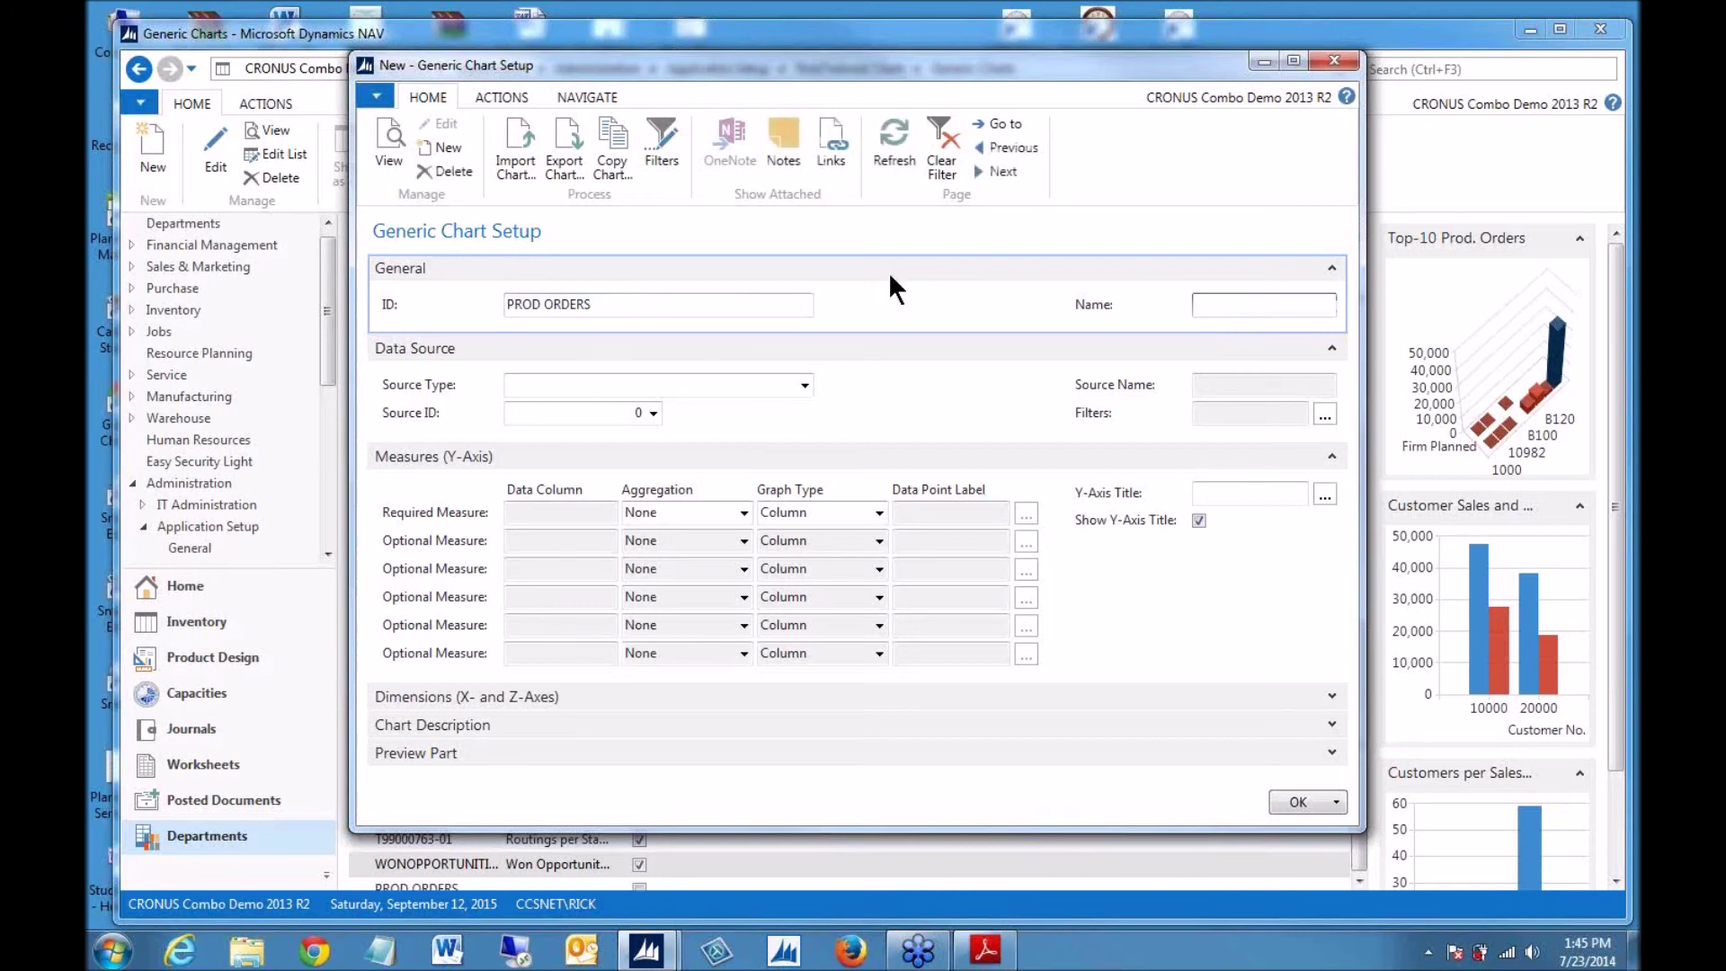
type("Prod Orders")
key("Tab")
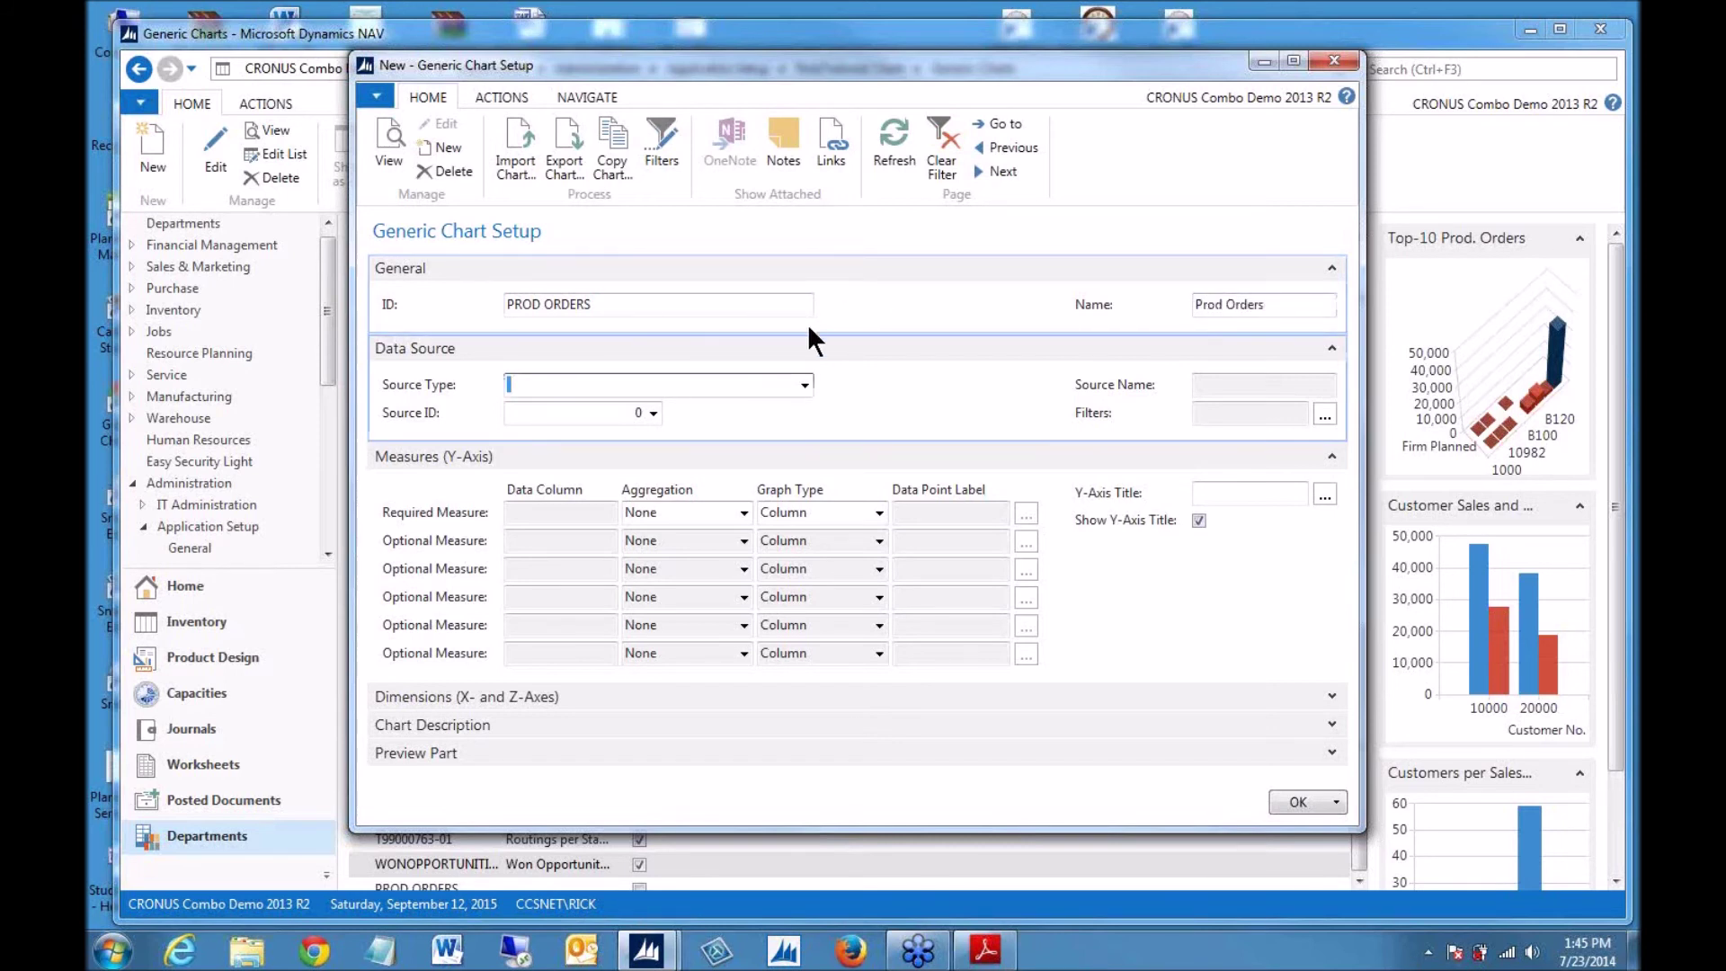
- Set the chart's data source type to Table and its Source ID to 5405
left_click(804, 384)
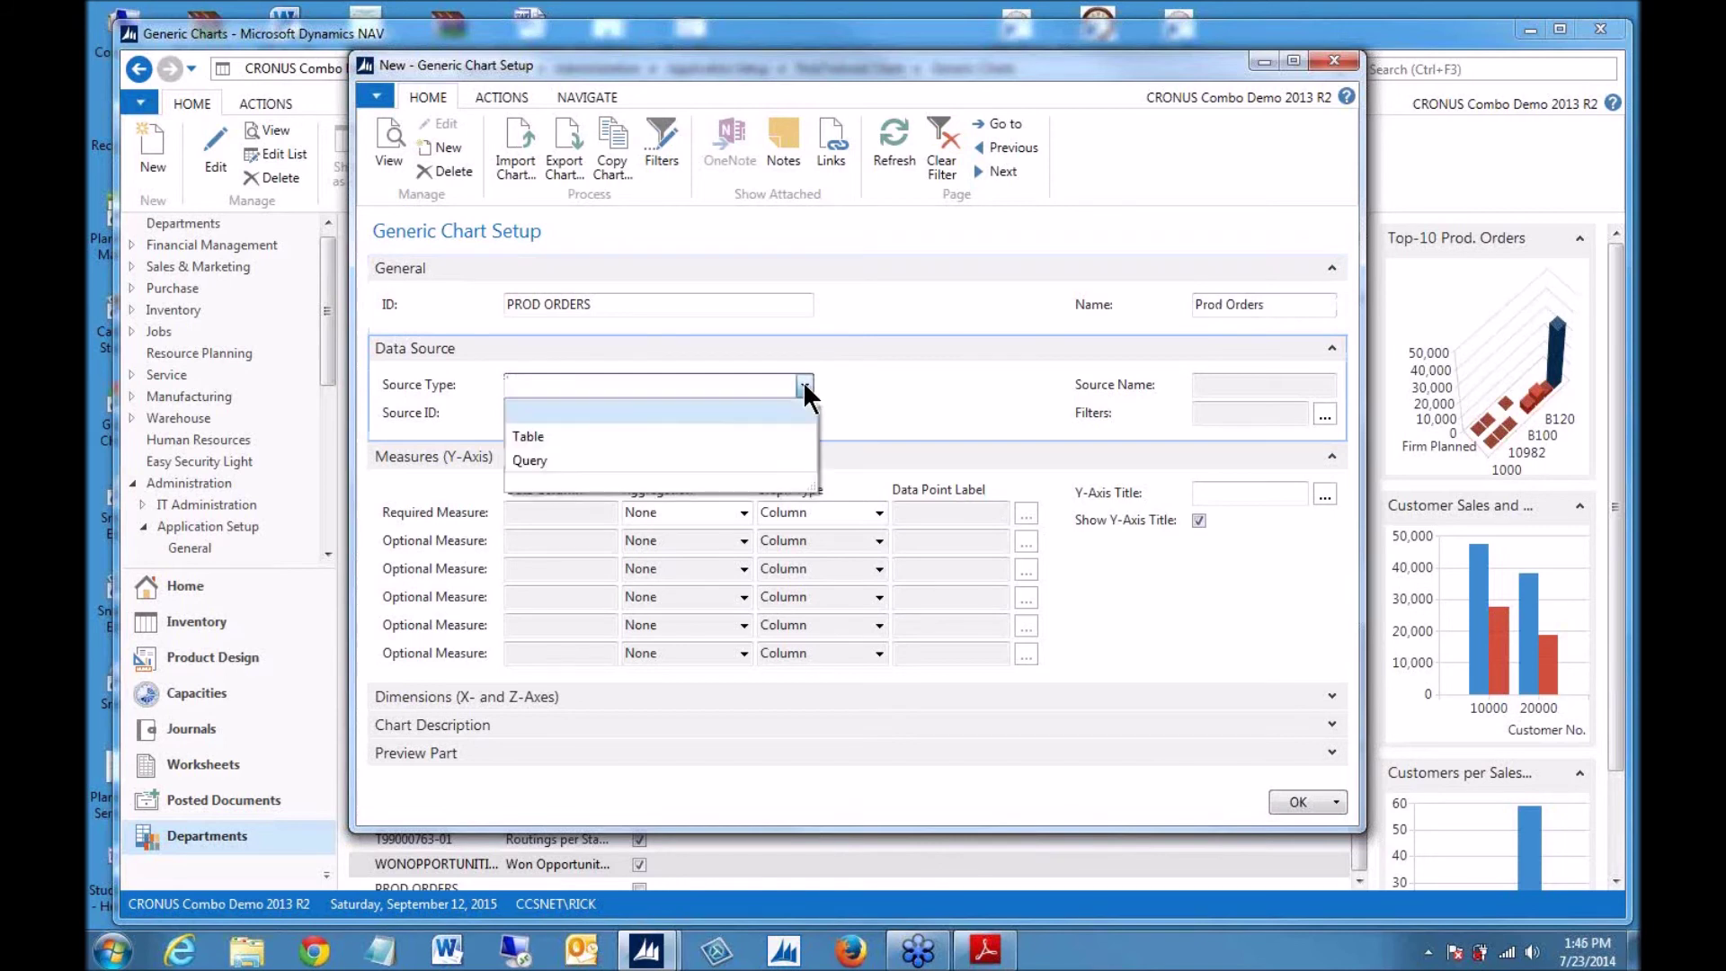
left_click(557, 434)
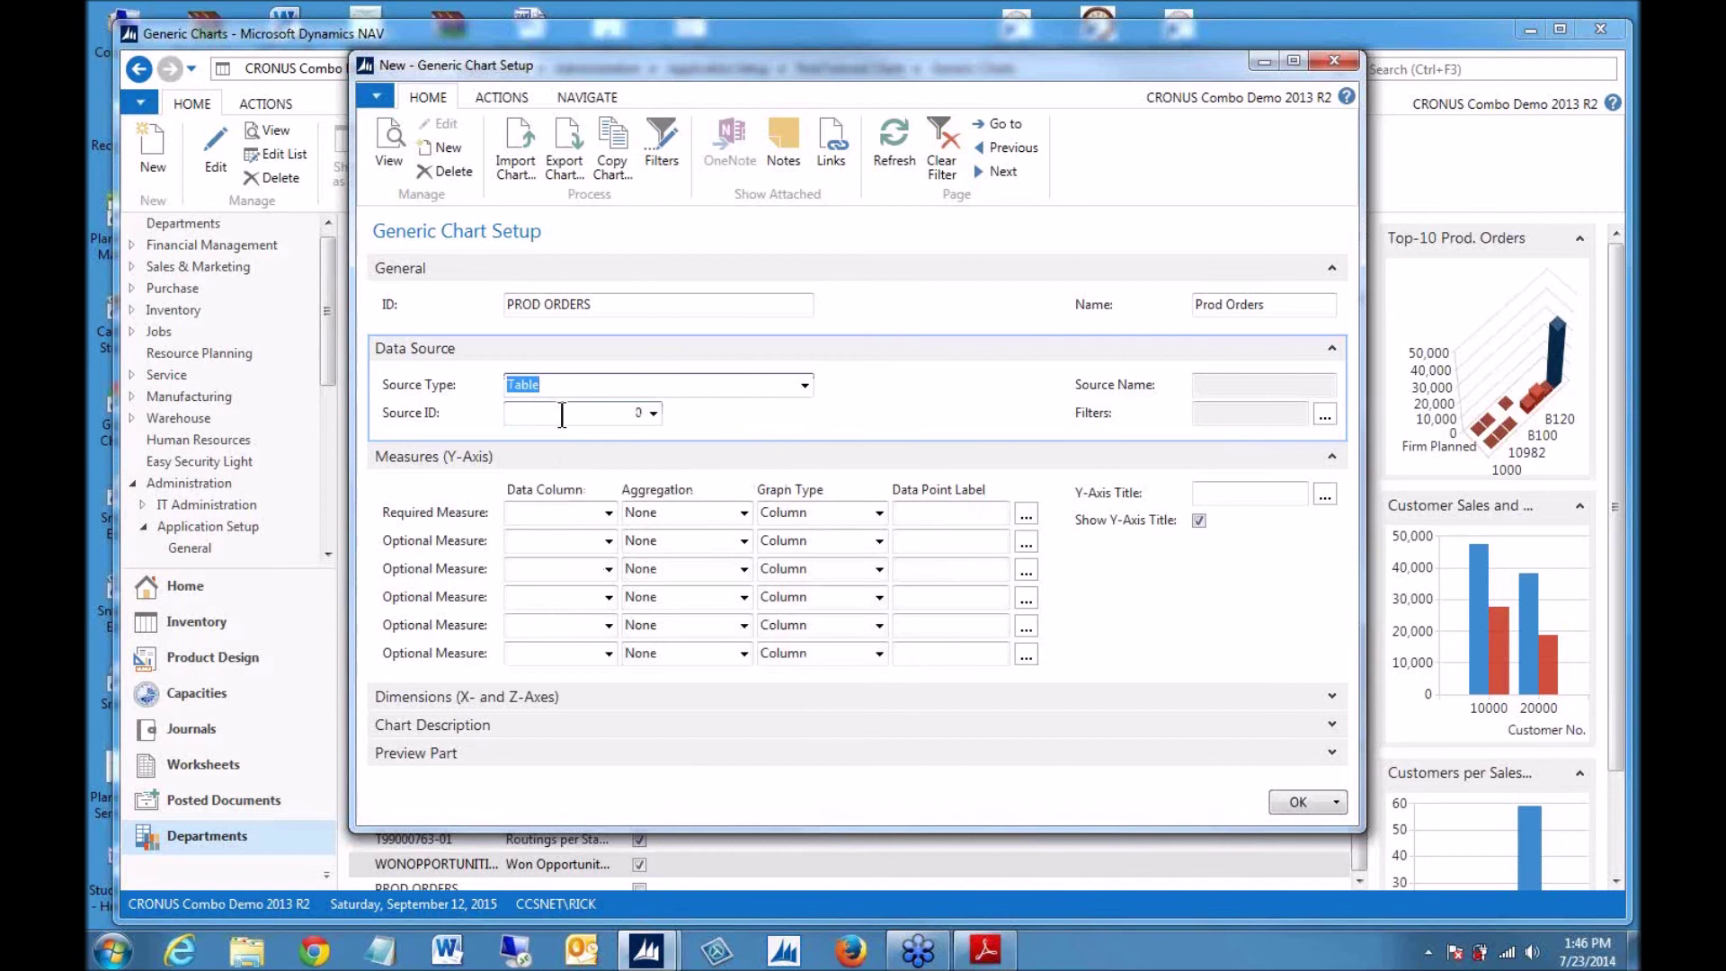
left_click(571, 415)
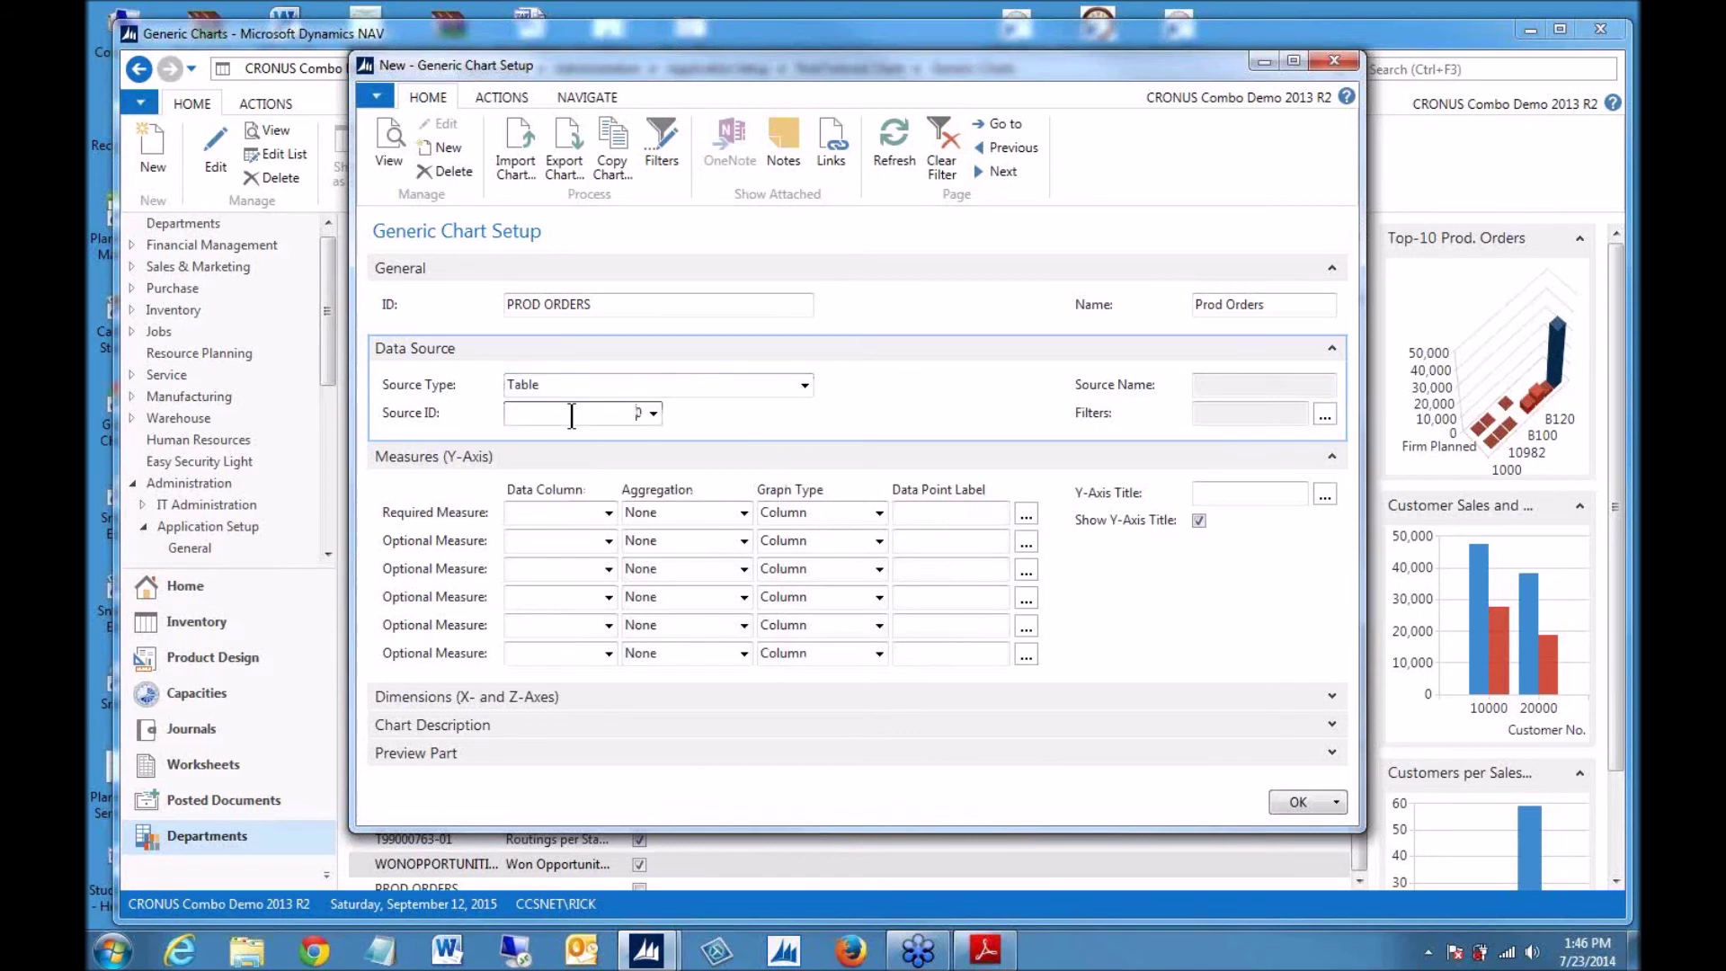
left_click(653, 412)
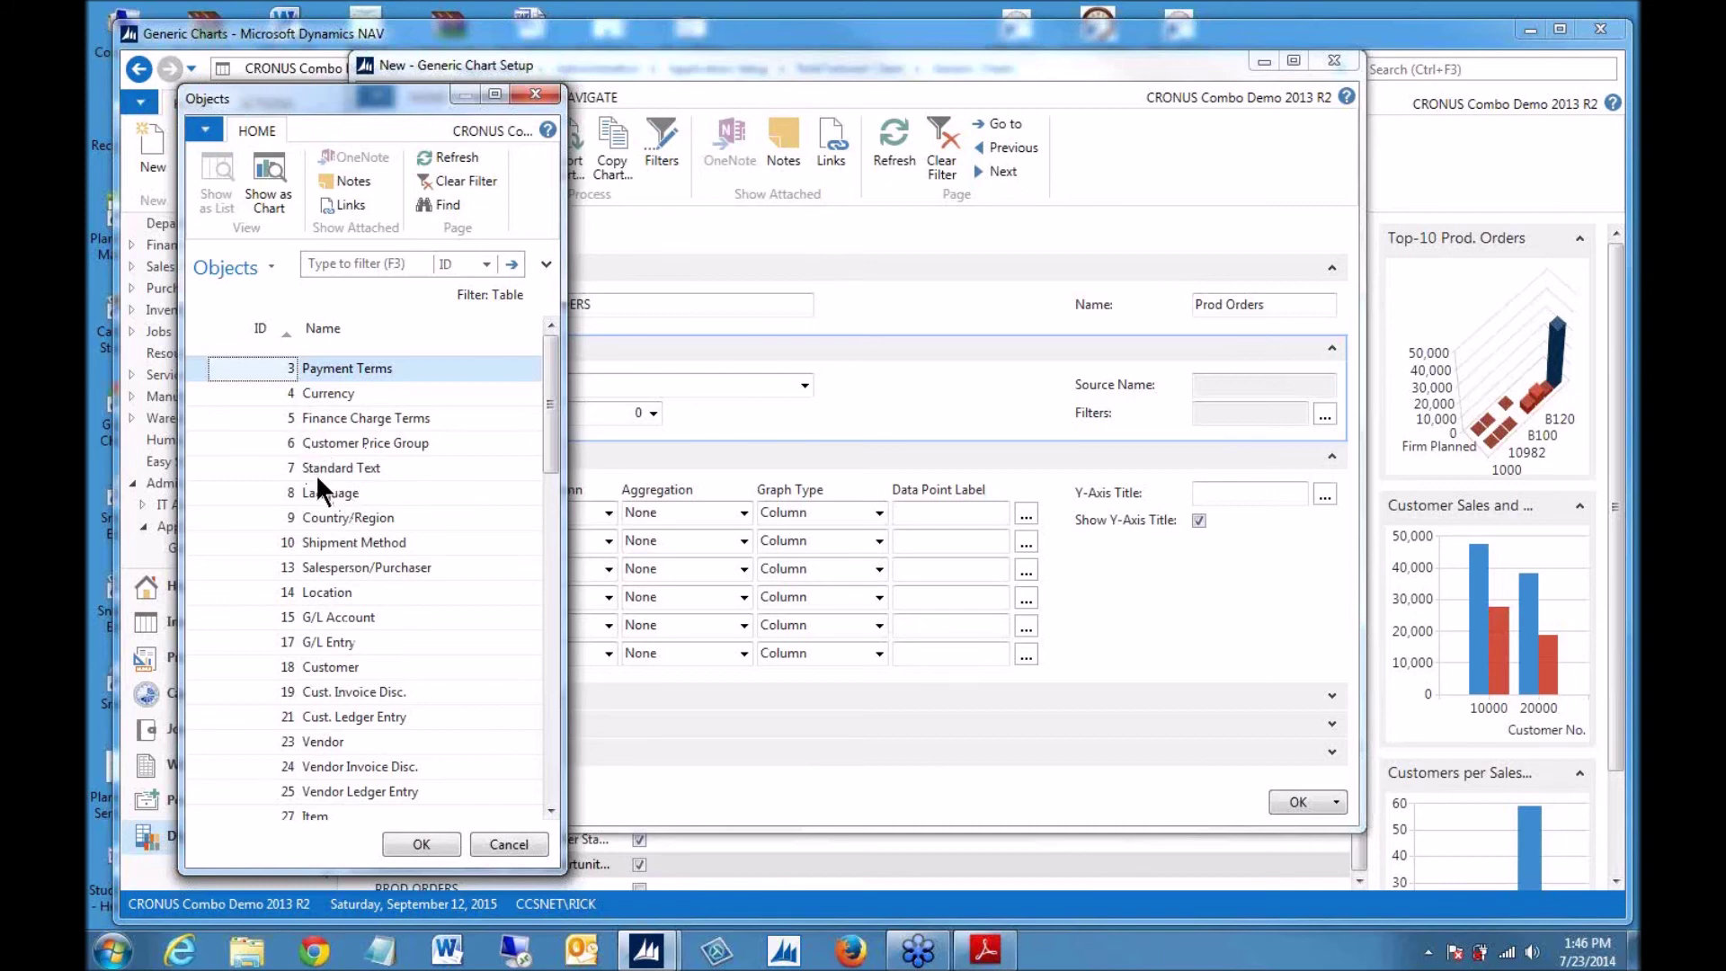
key("Escape")
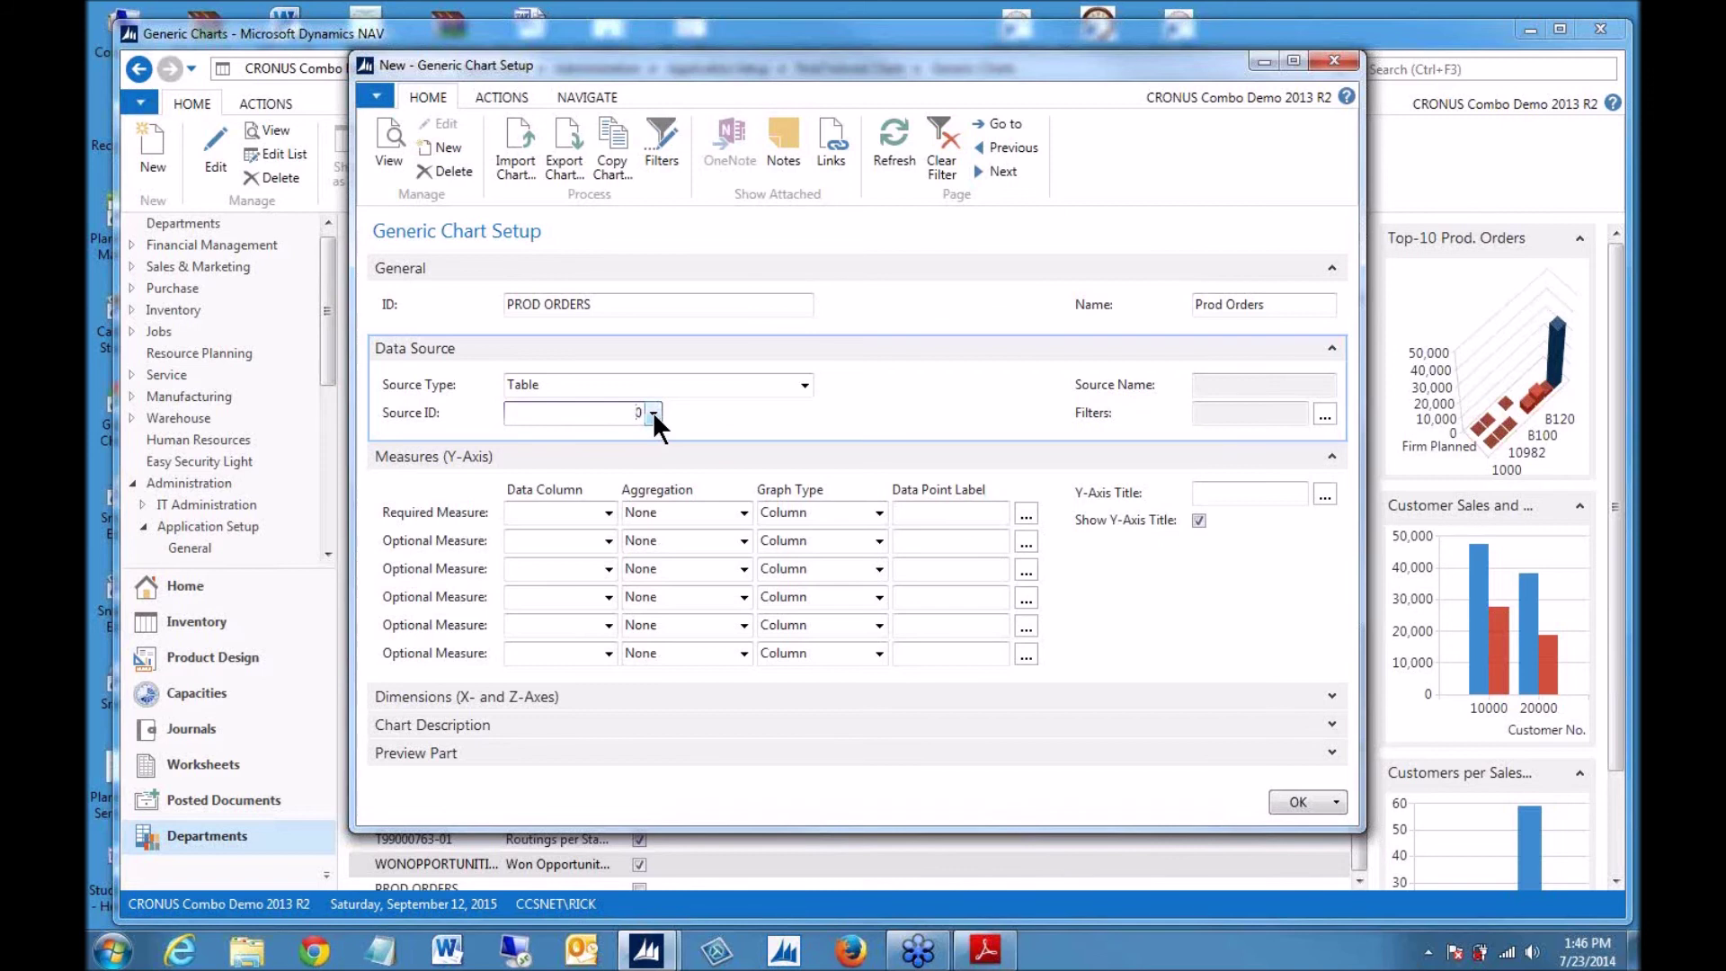
type("5405")
key("Tab")
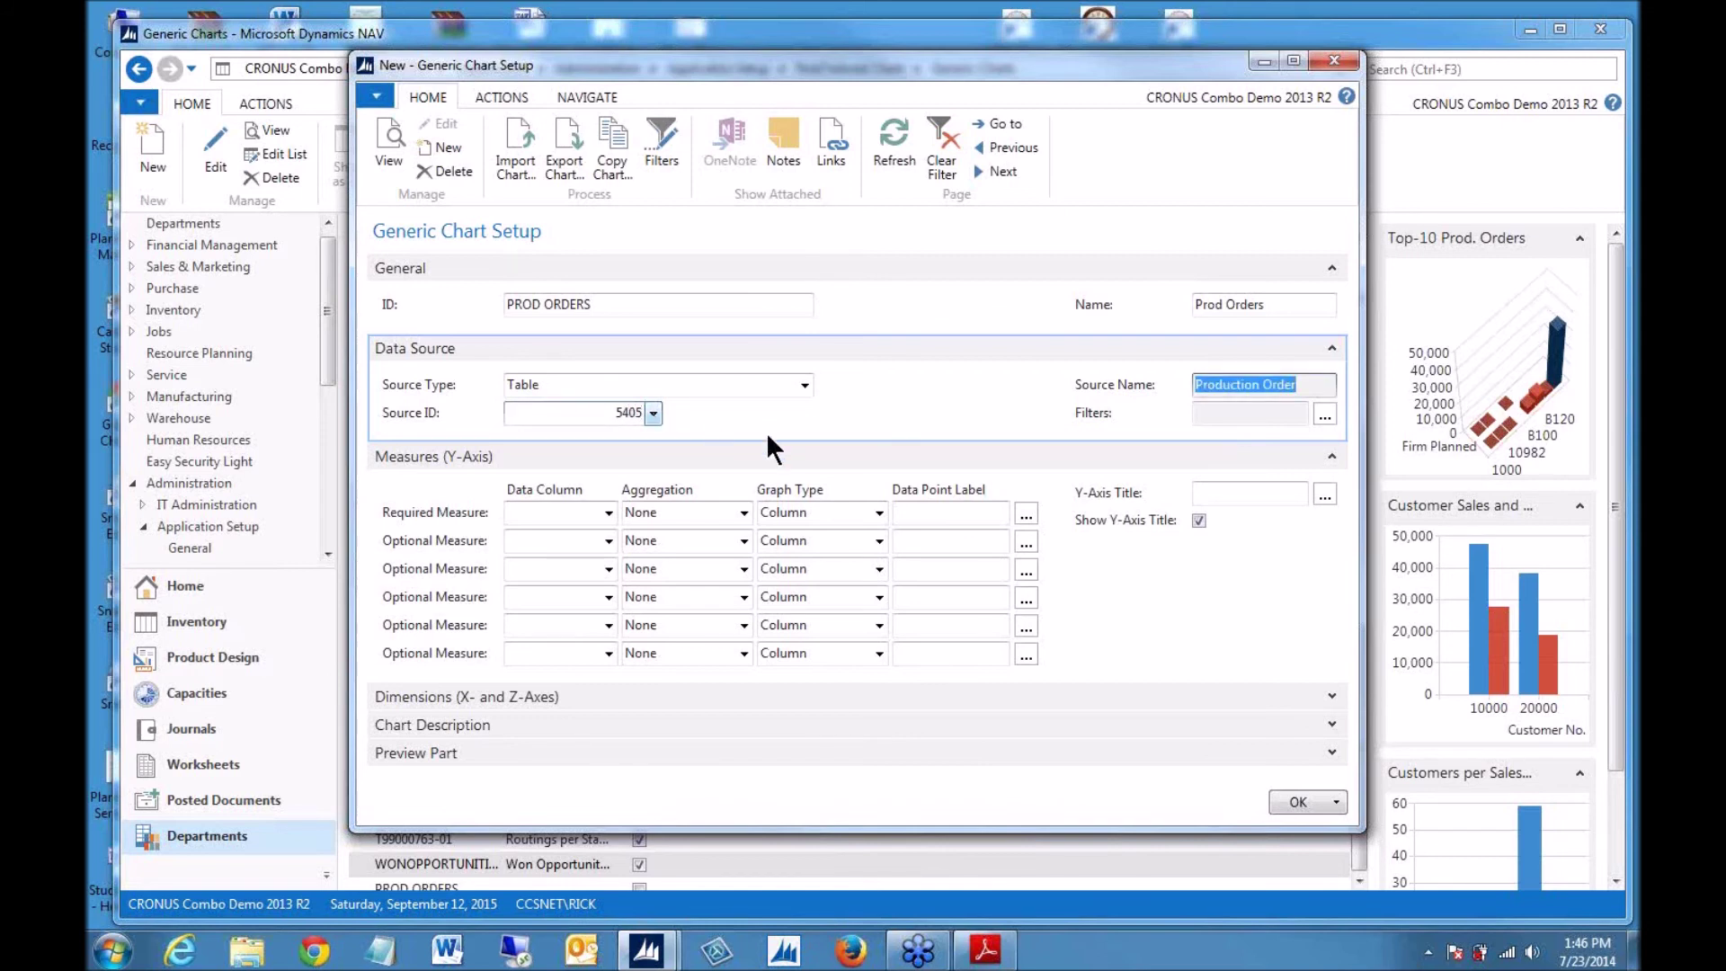
- Add a data source filter limiting the Status field to Released
left_click(1226, 415)
left_click(1325, 414)
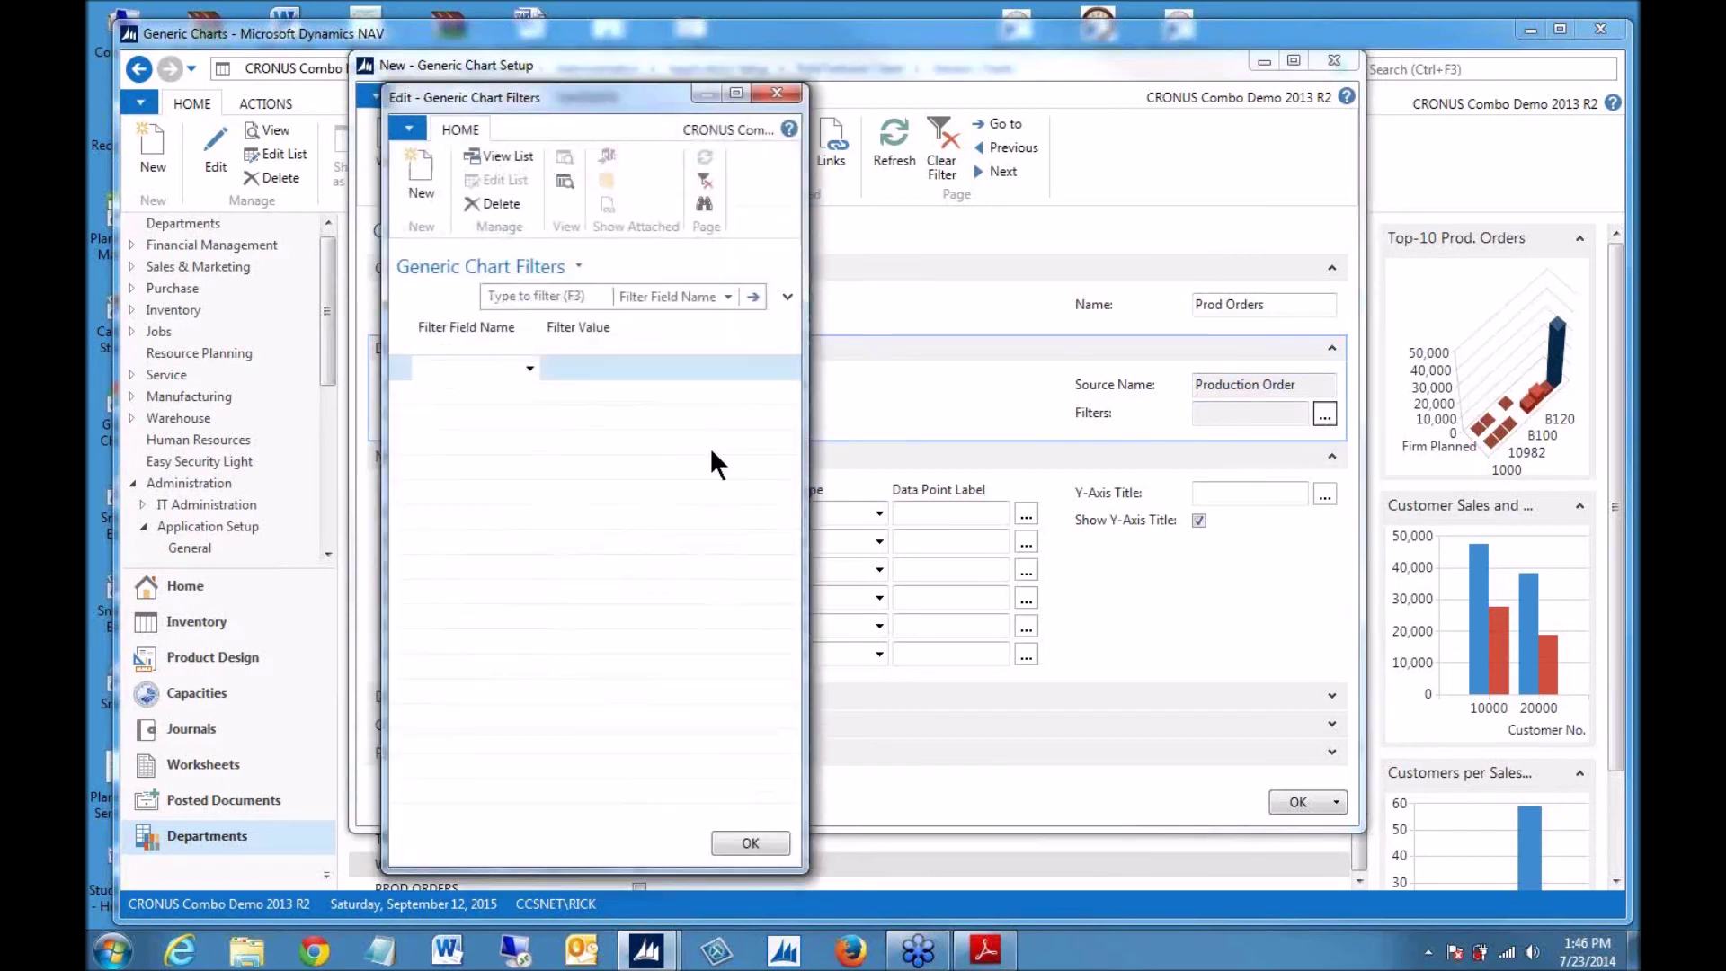
left_click(529, 369)
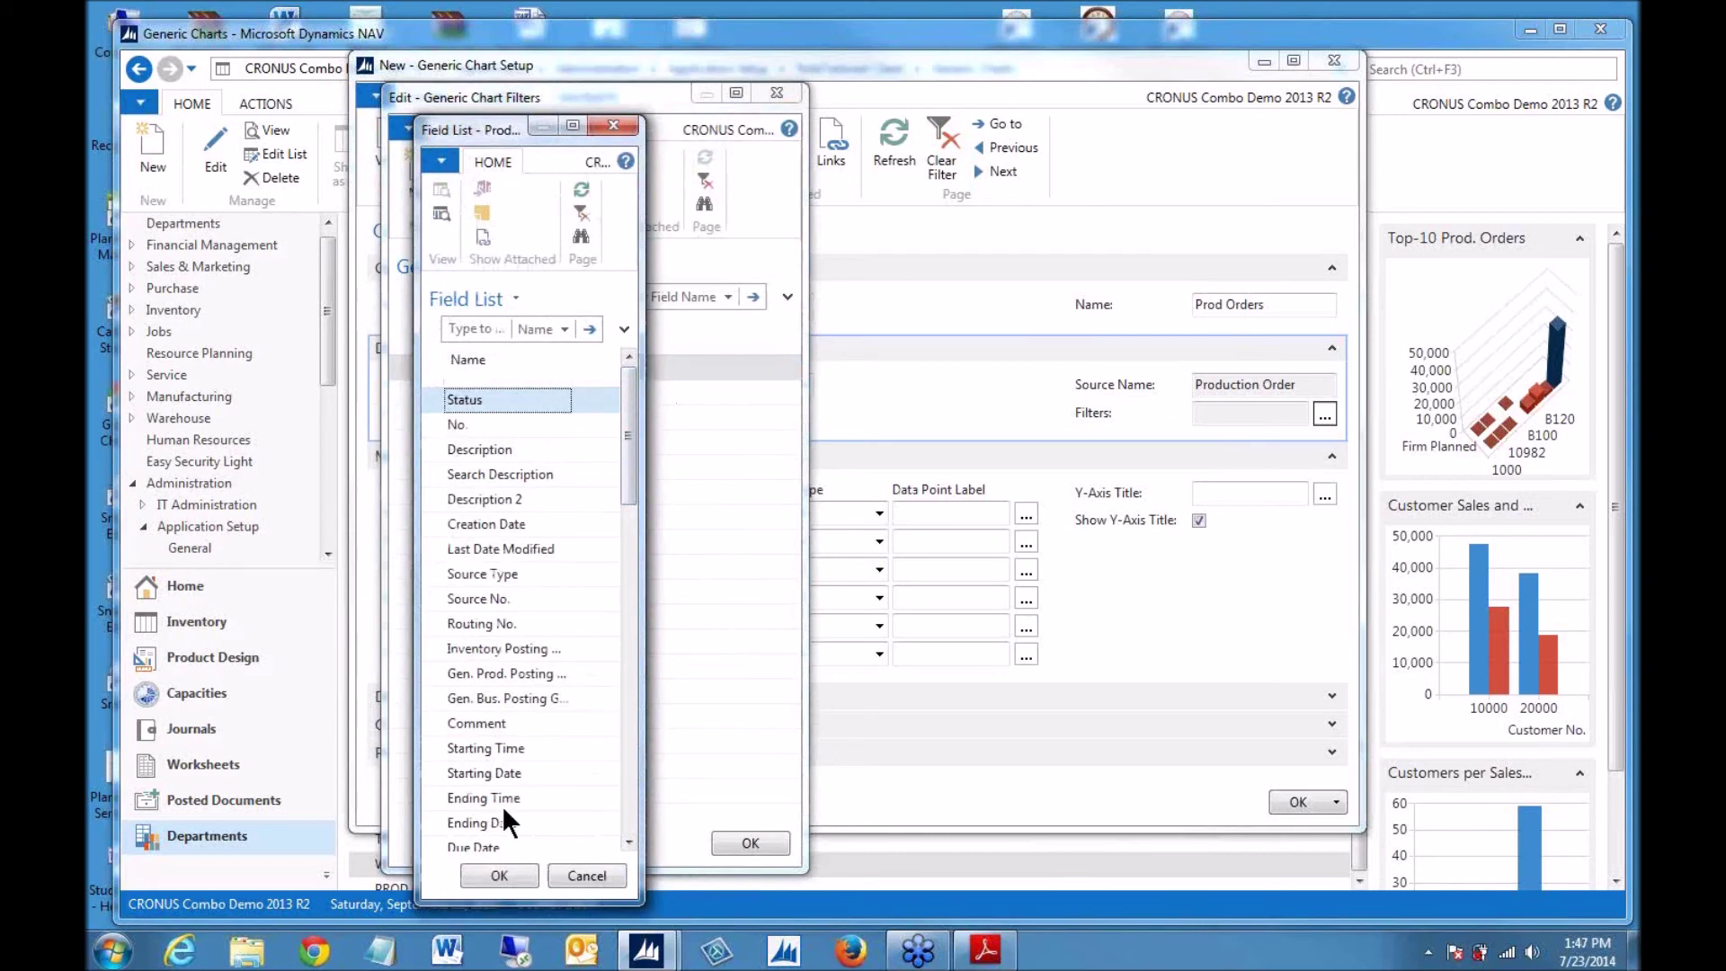
left_click(487, 874)
left_click(590, 369)
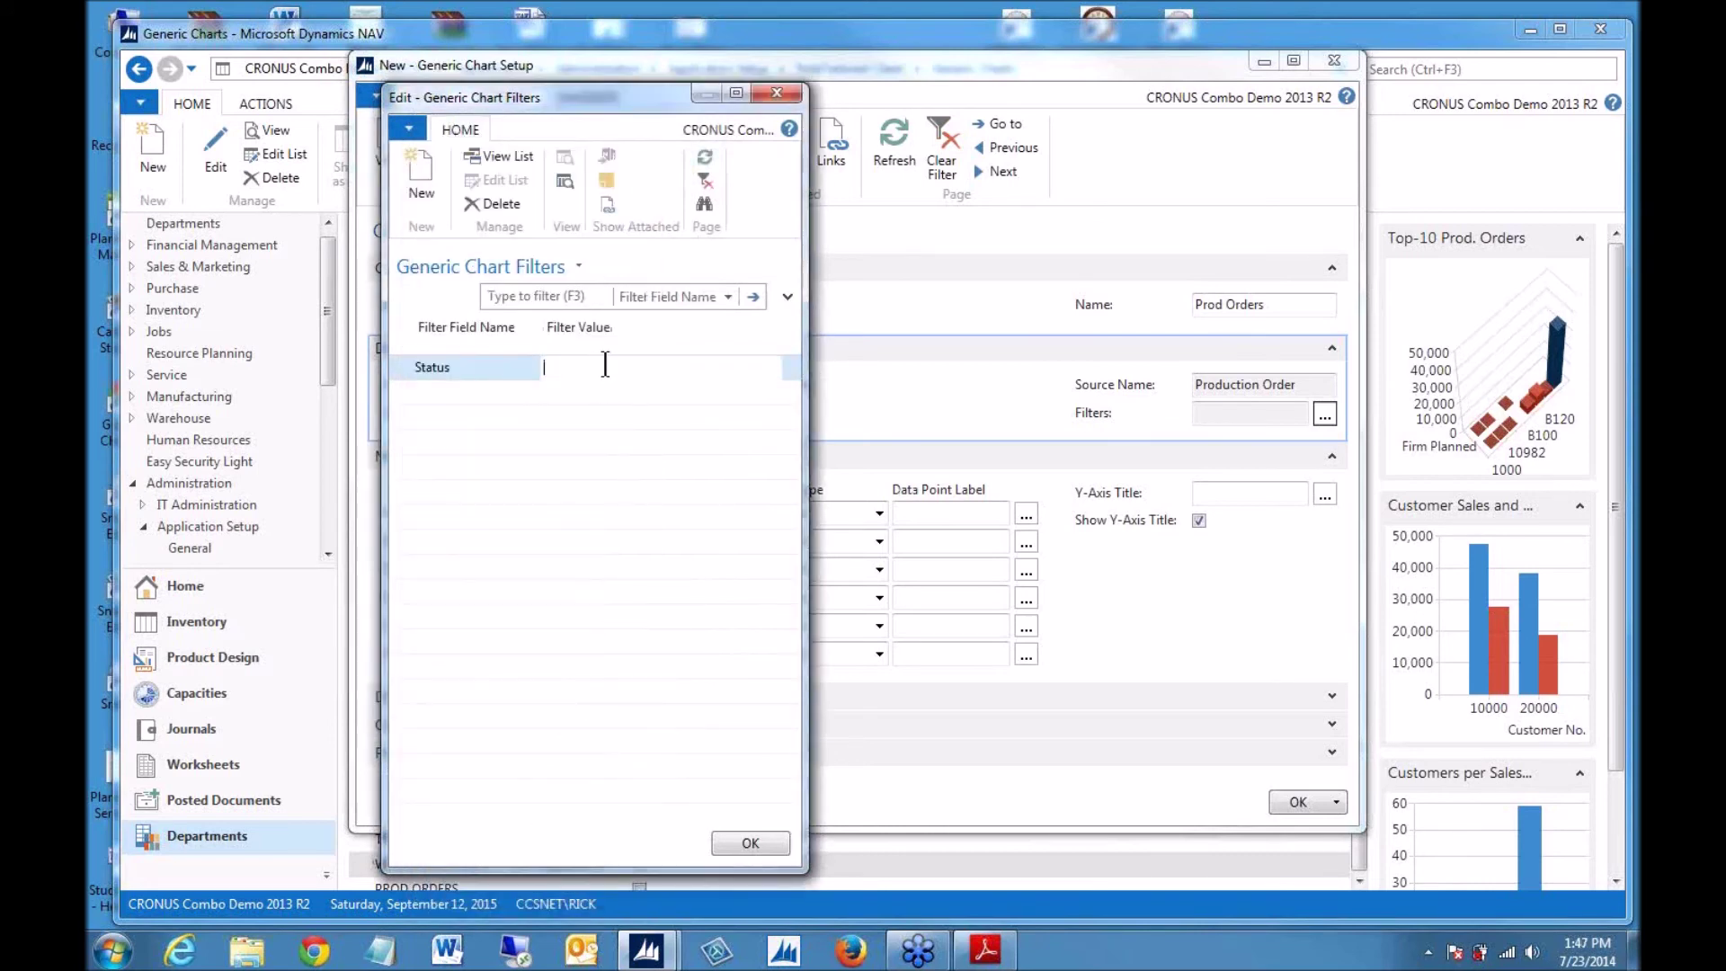
type("Released")
key("Return")
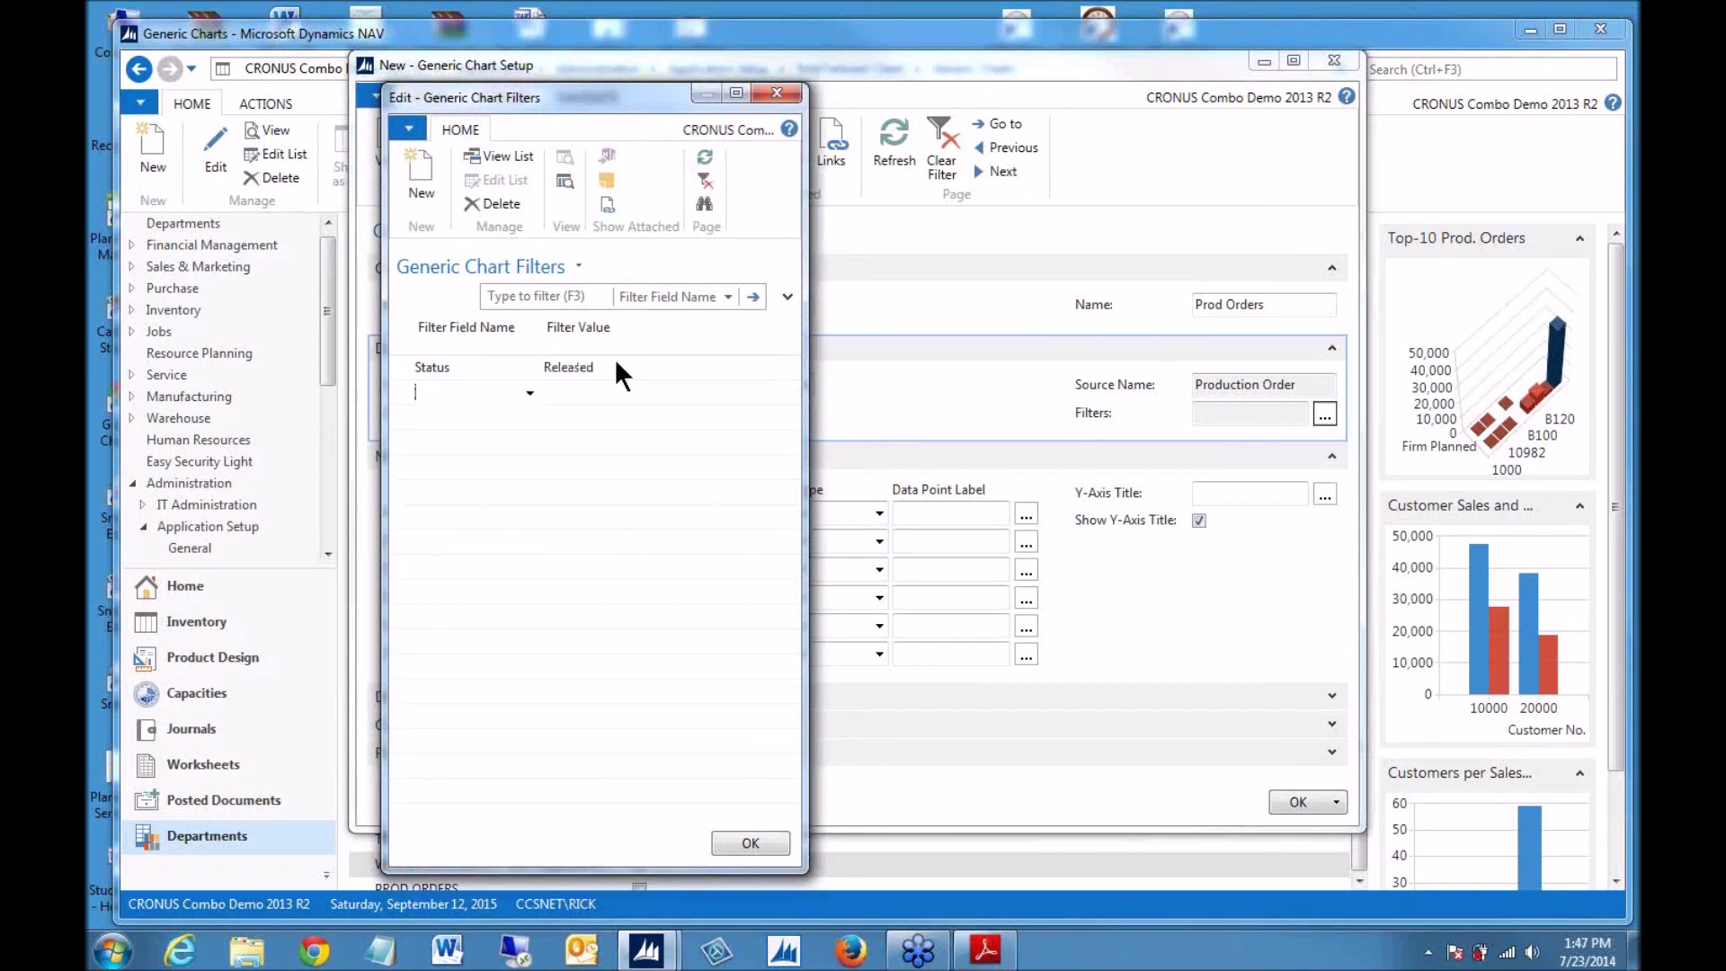
left_click(730, 838)
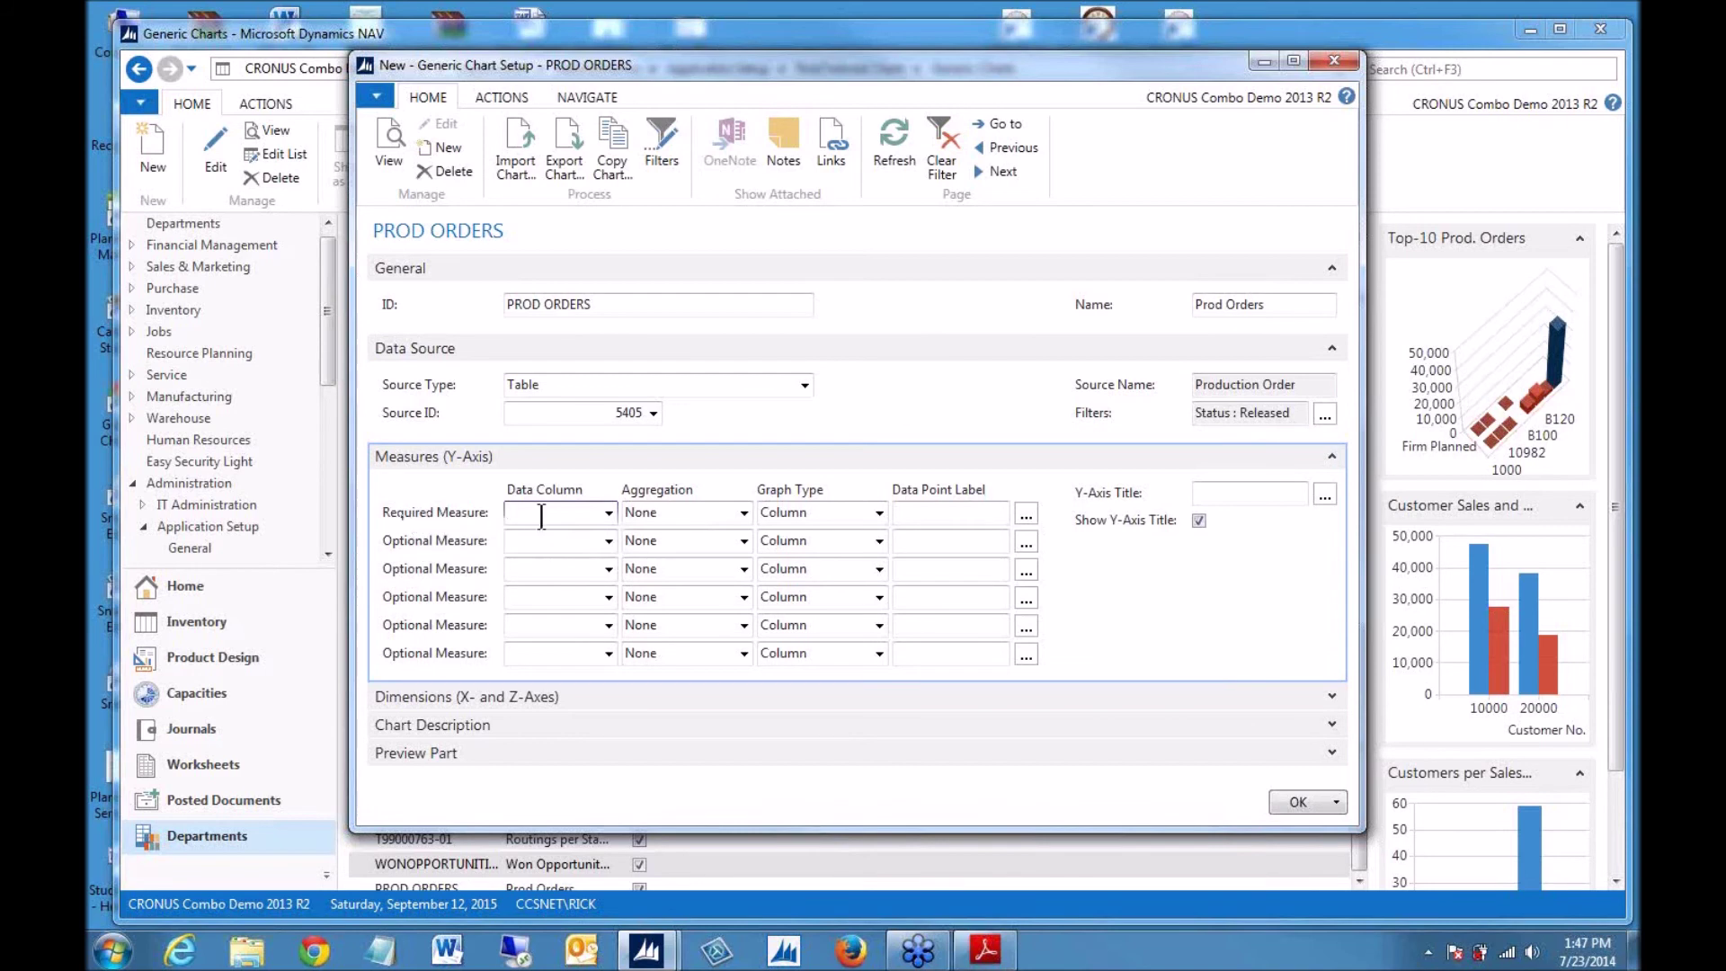
- Set the required measure to the Quantity data column with Sum aggregation, keeping the Column graph type
left_click(608, 514)
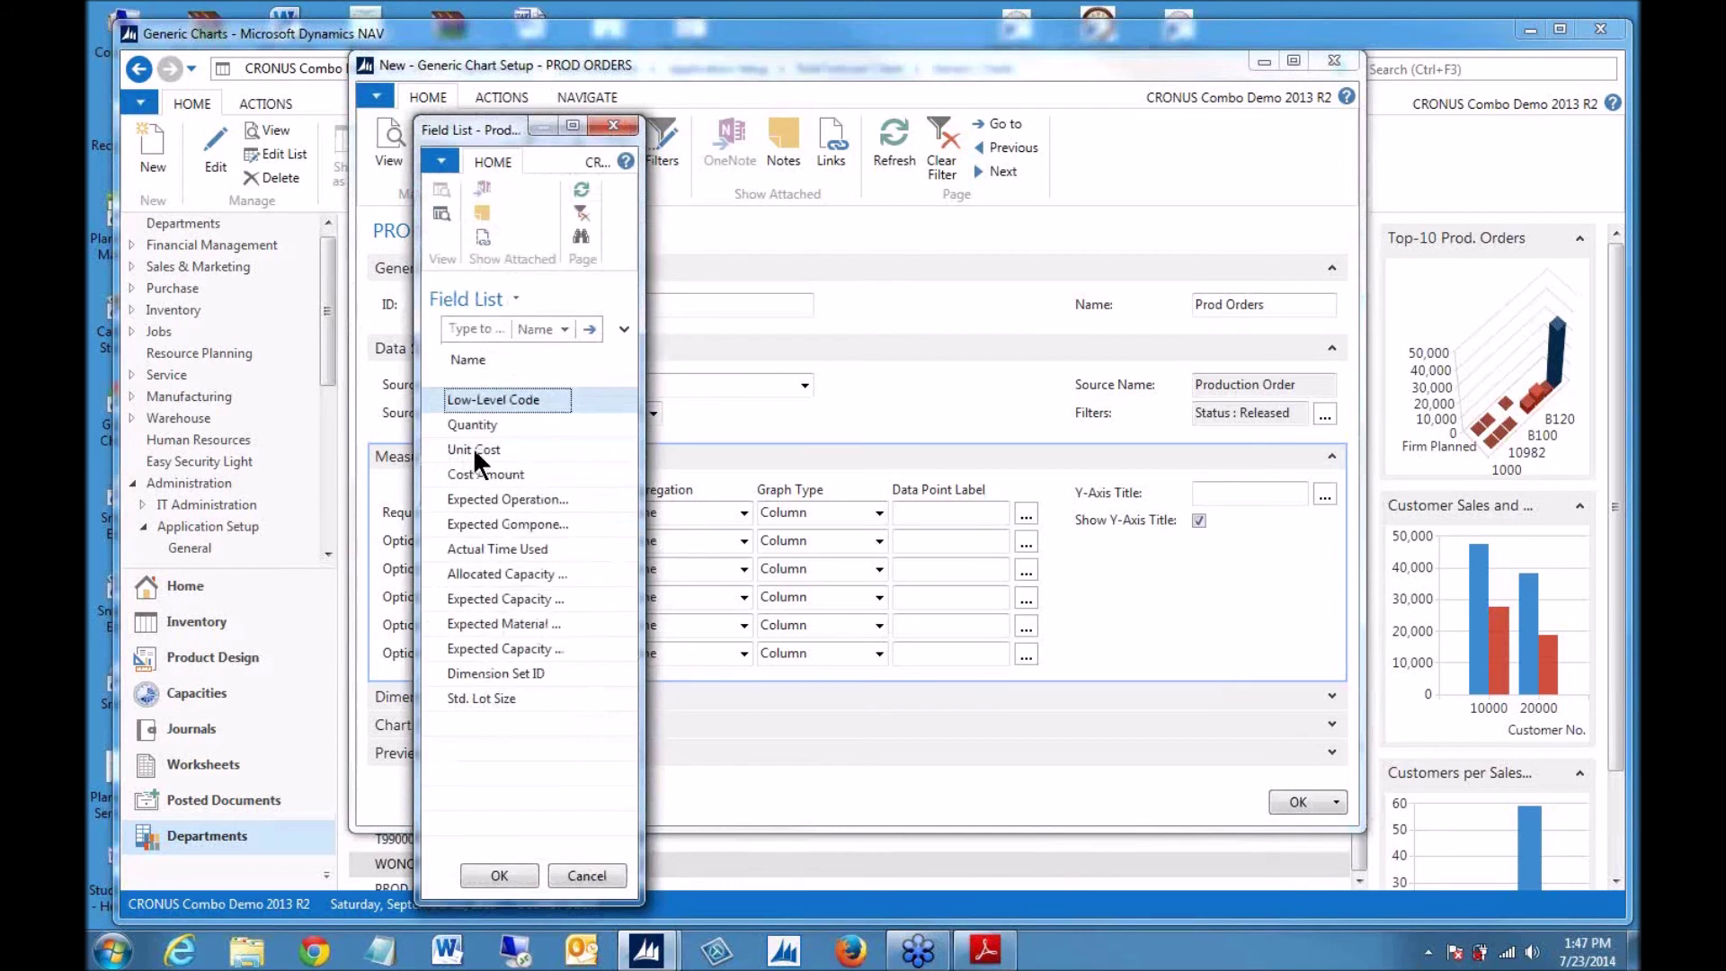
left_click(467, 424)
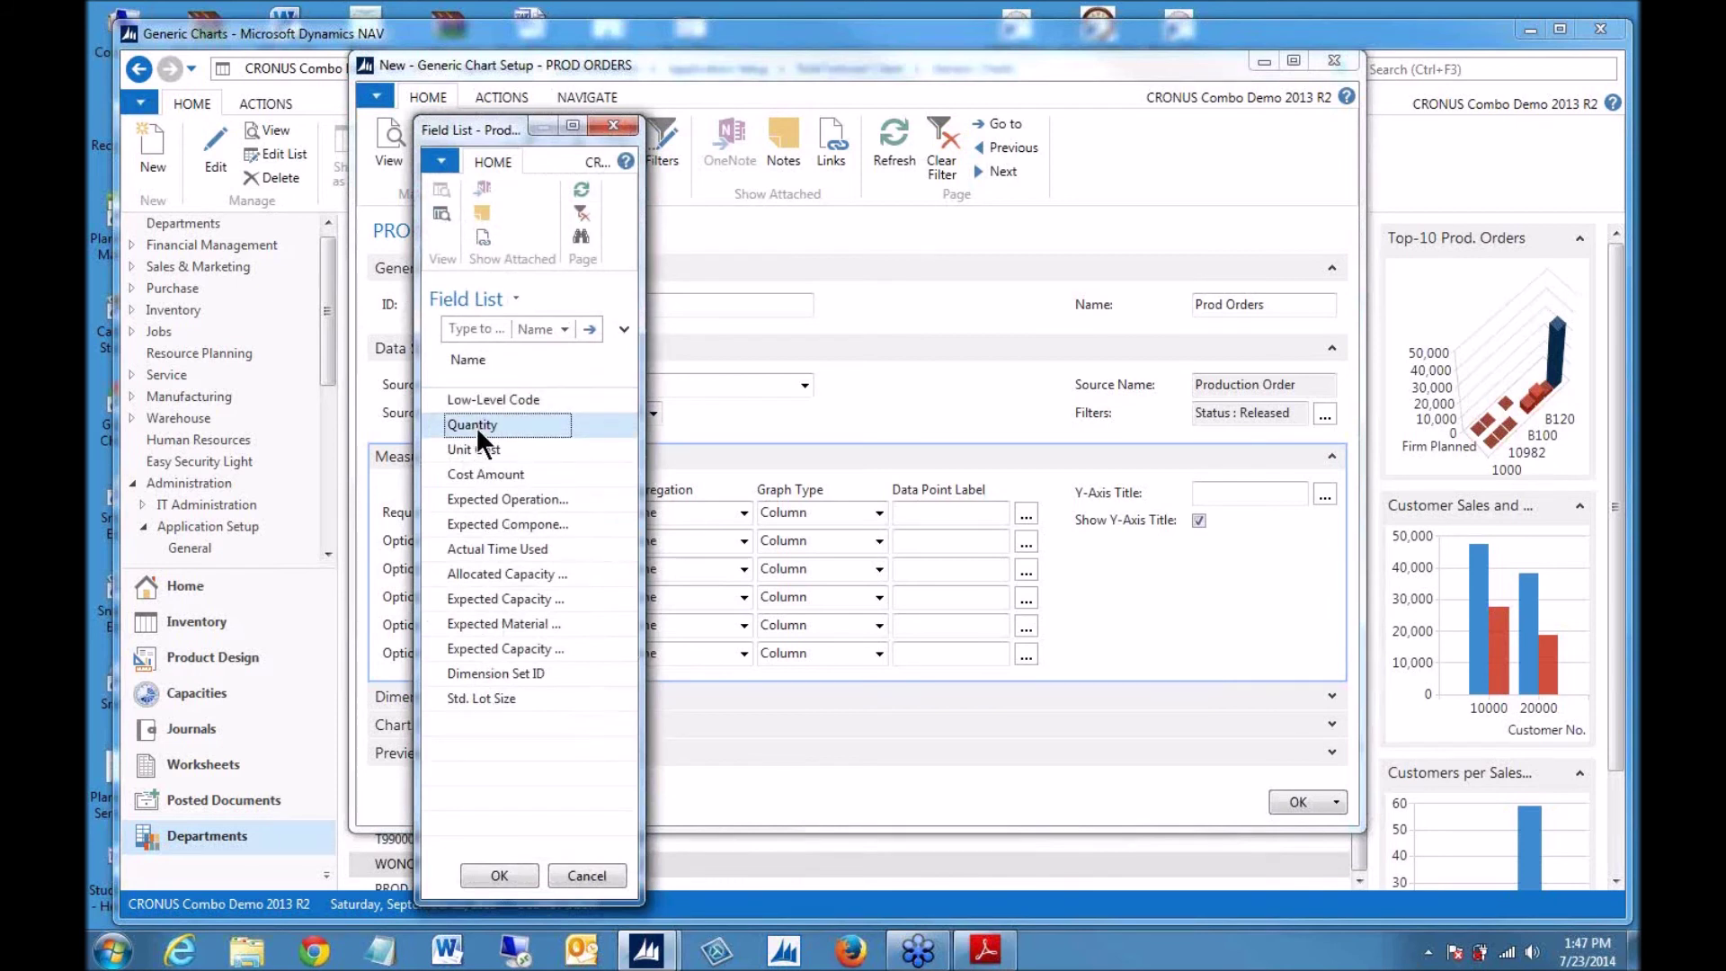
left_click(499, 875)
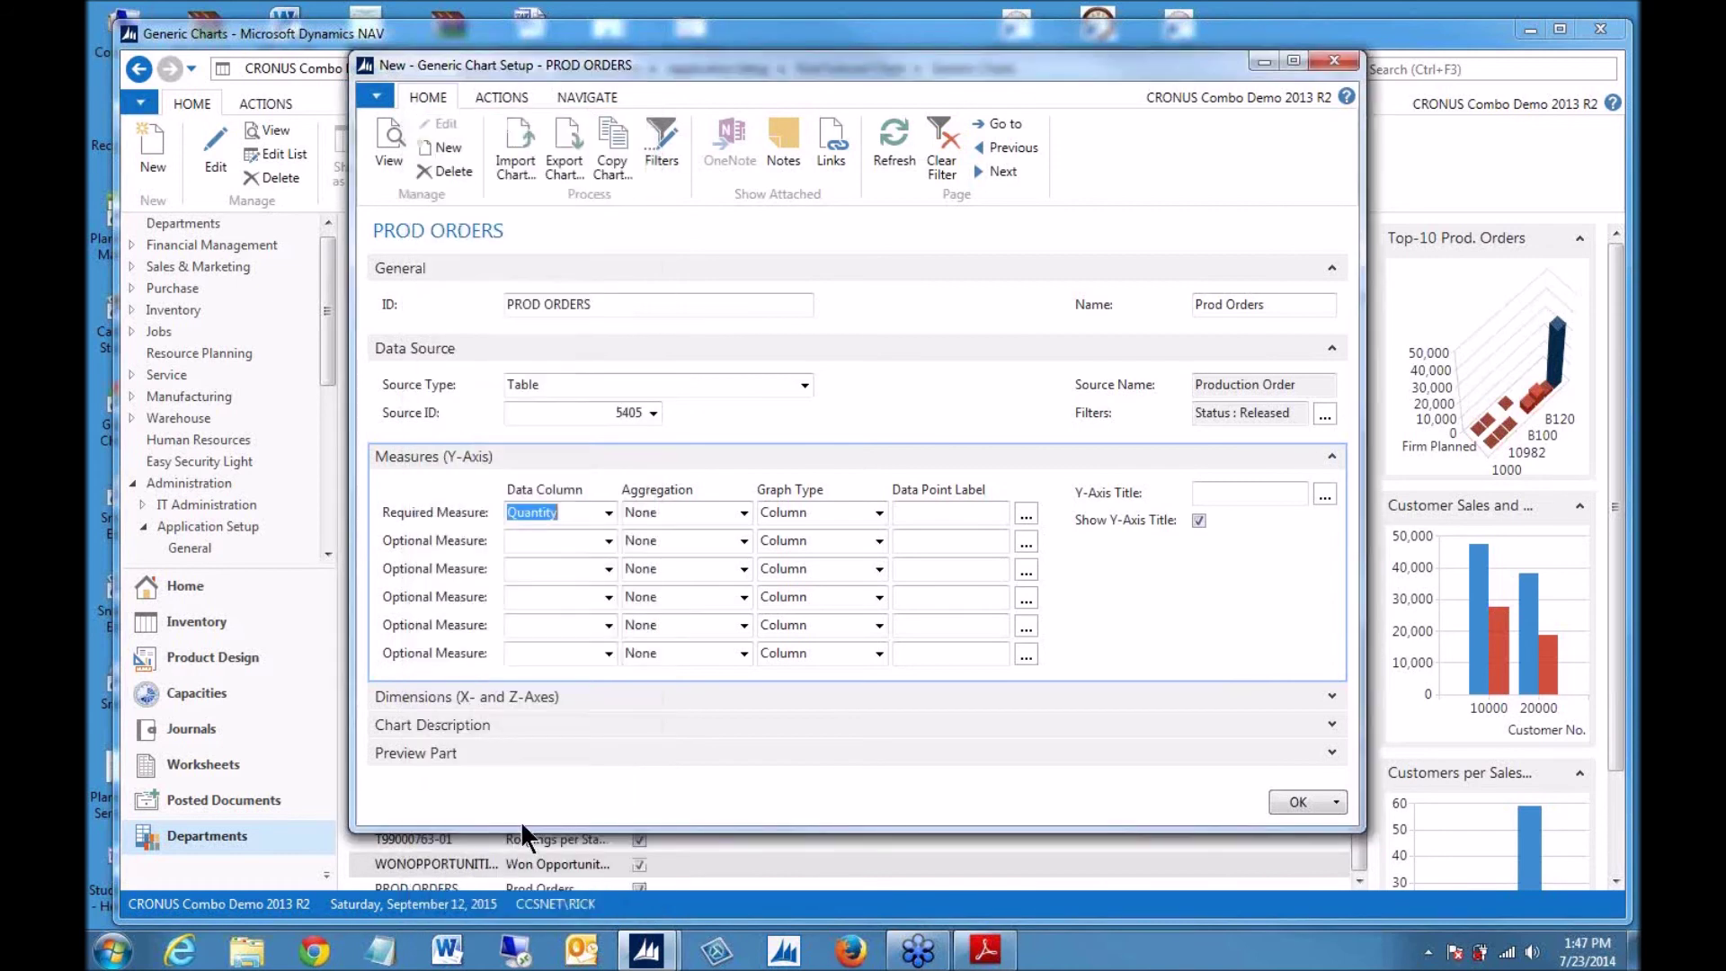
left_click(742, 514)
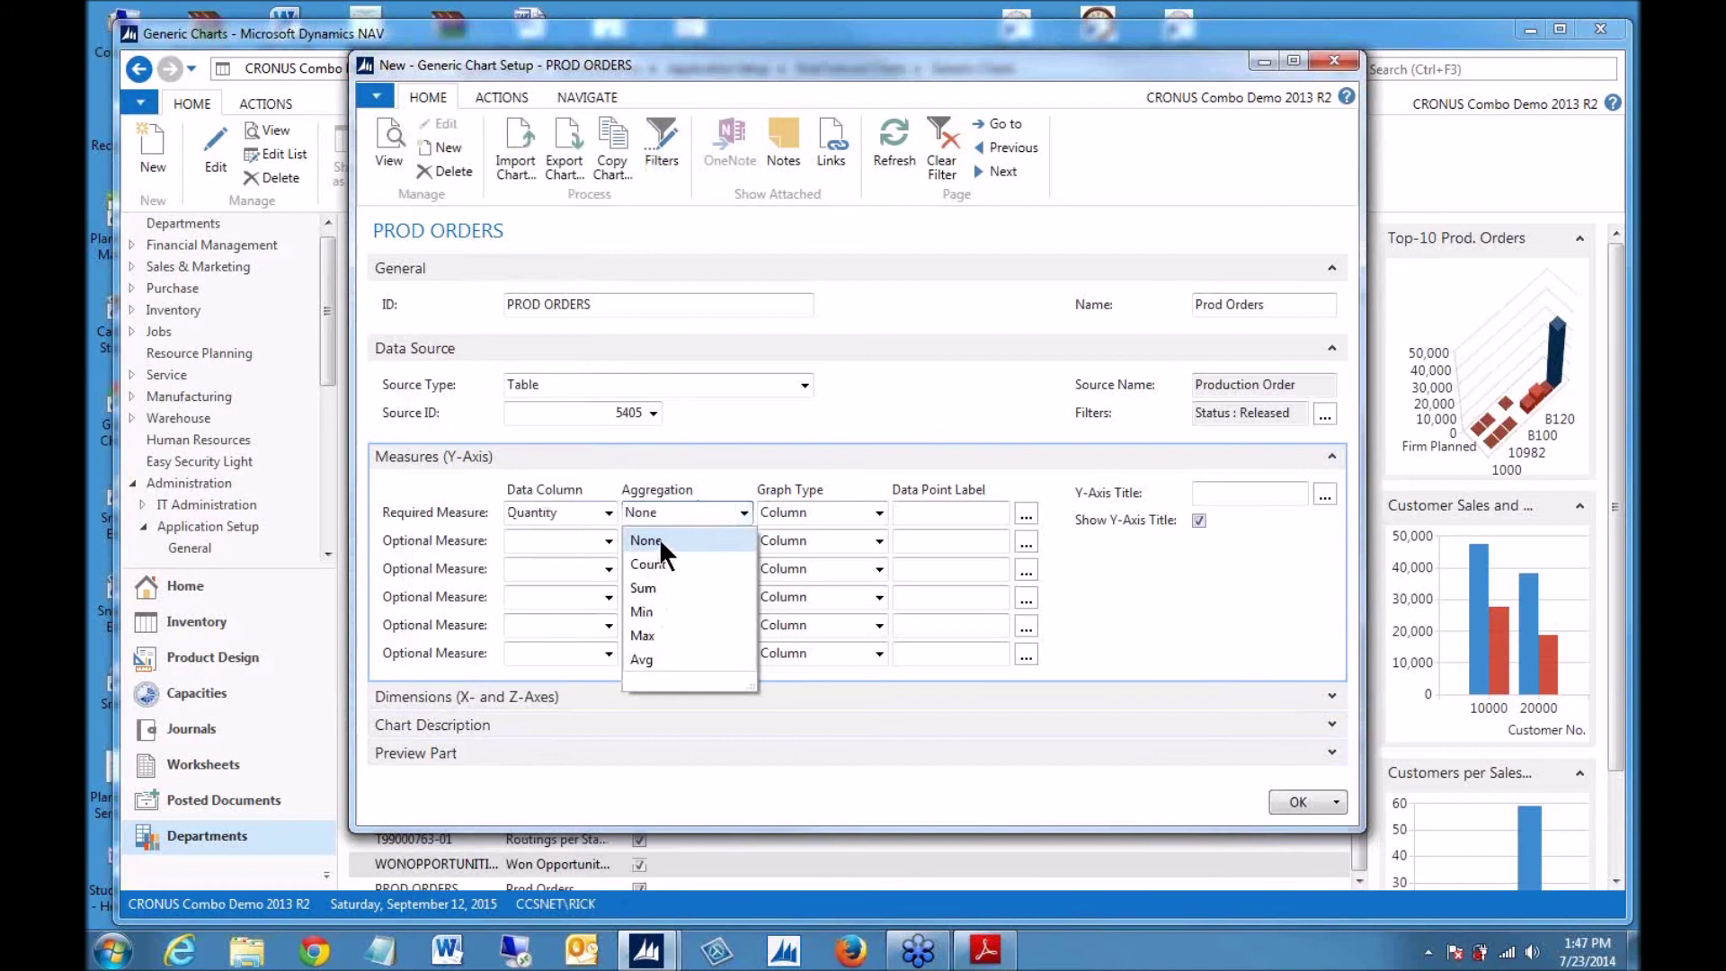
left_click(650, 588)
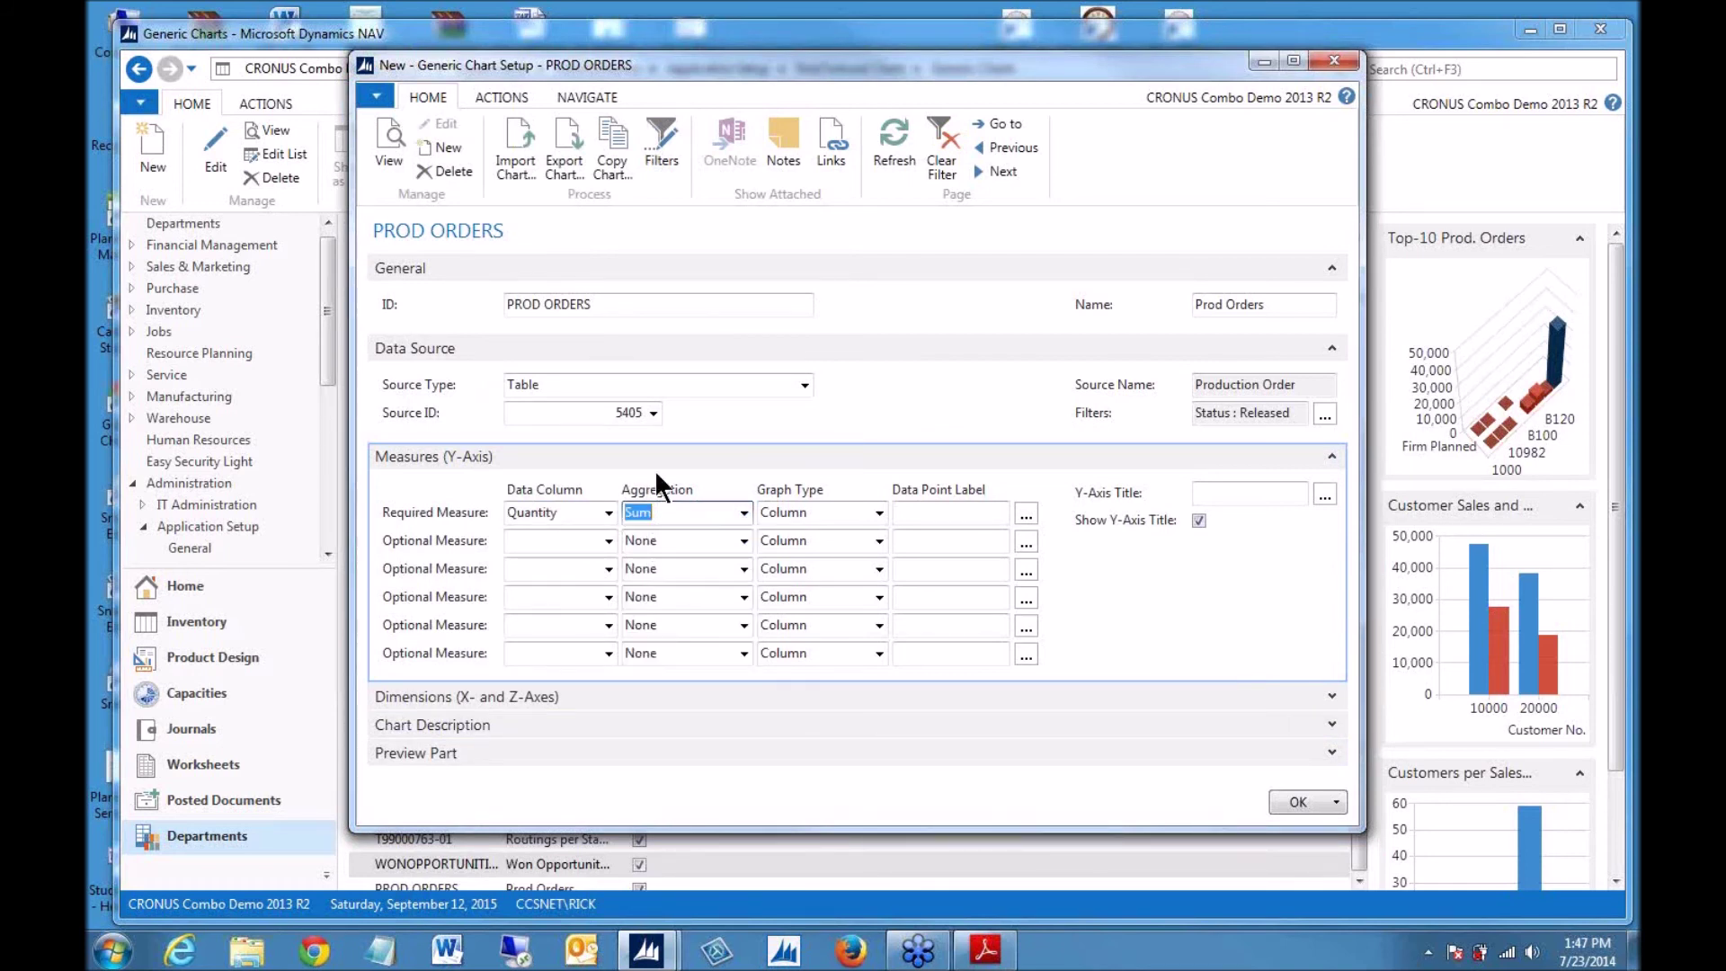
left_click(821, 514)
- Title the chart's Y-axis Qty
left_click(1237, 493)
type("Qty")
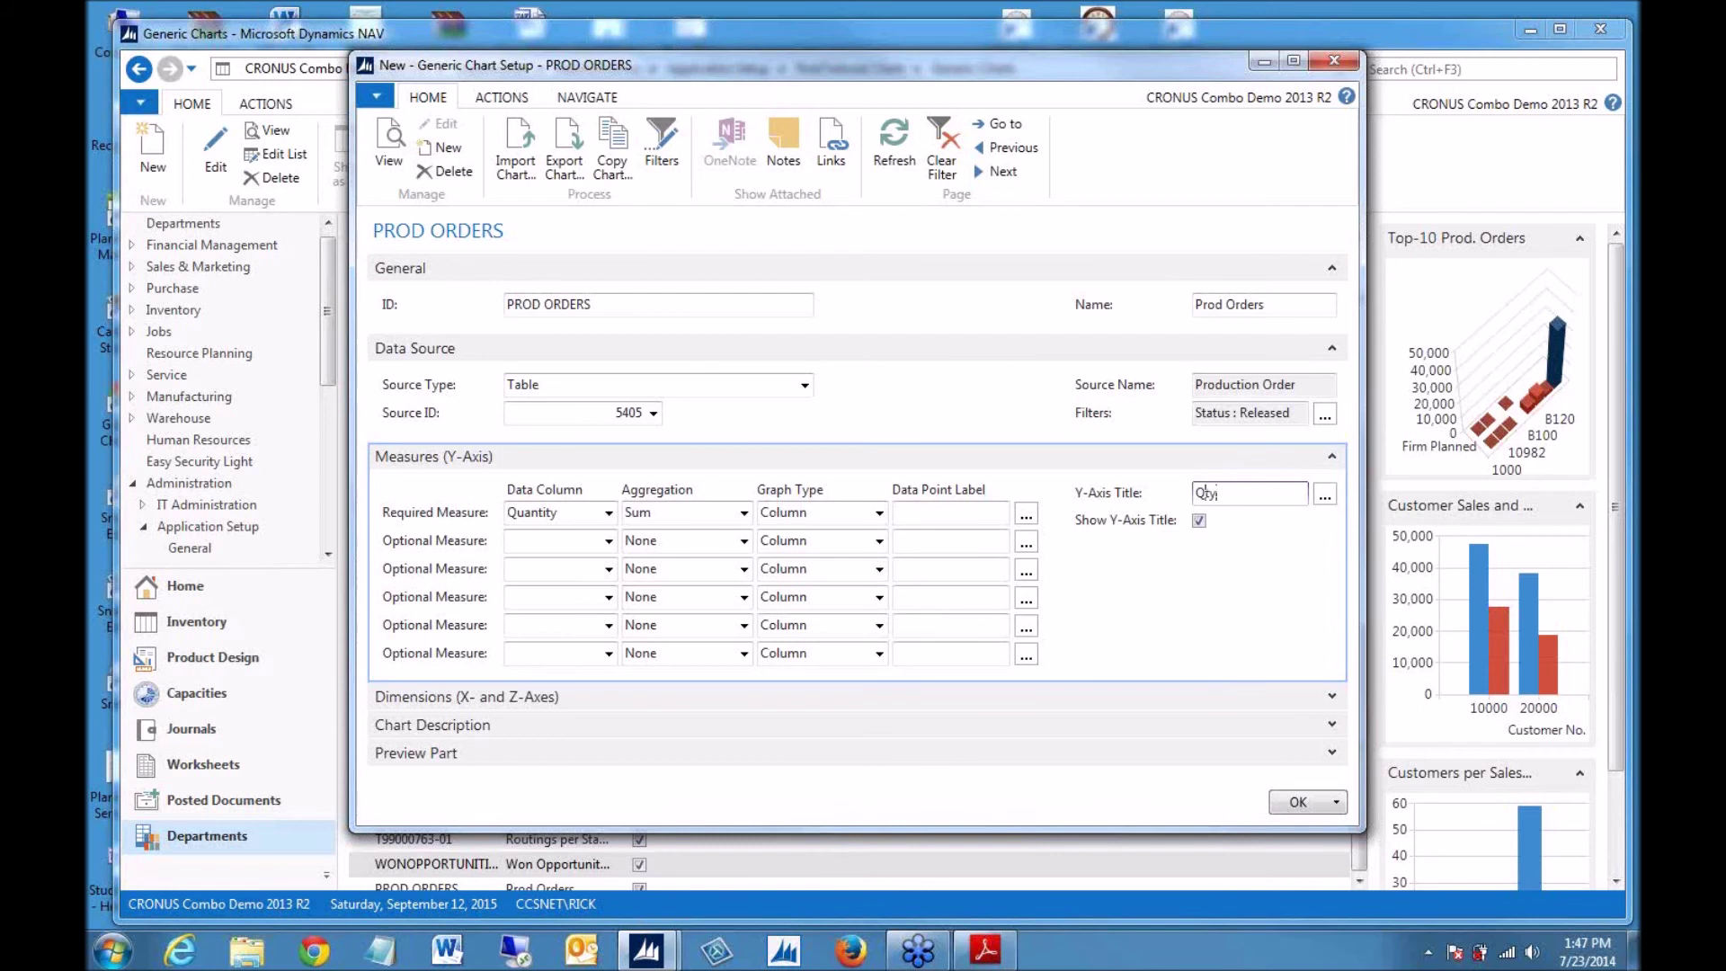
key("Tab")
- Expand the chart's dimensions section and set the X-axis field to Source No
left_click(1331, 696)
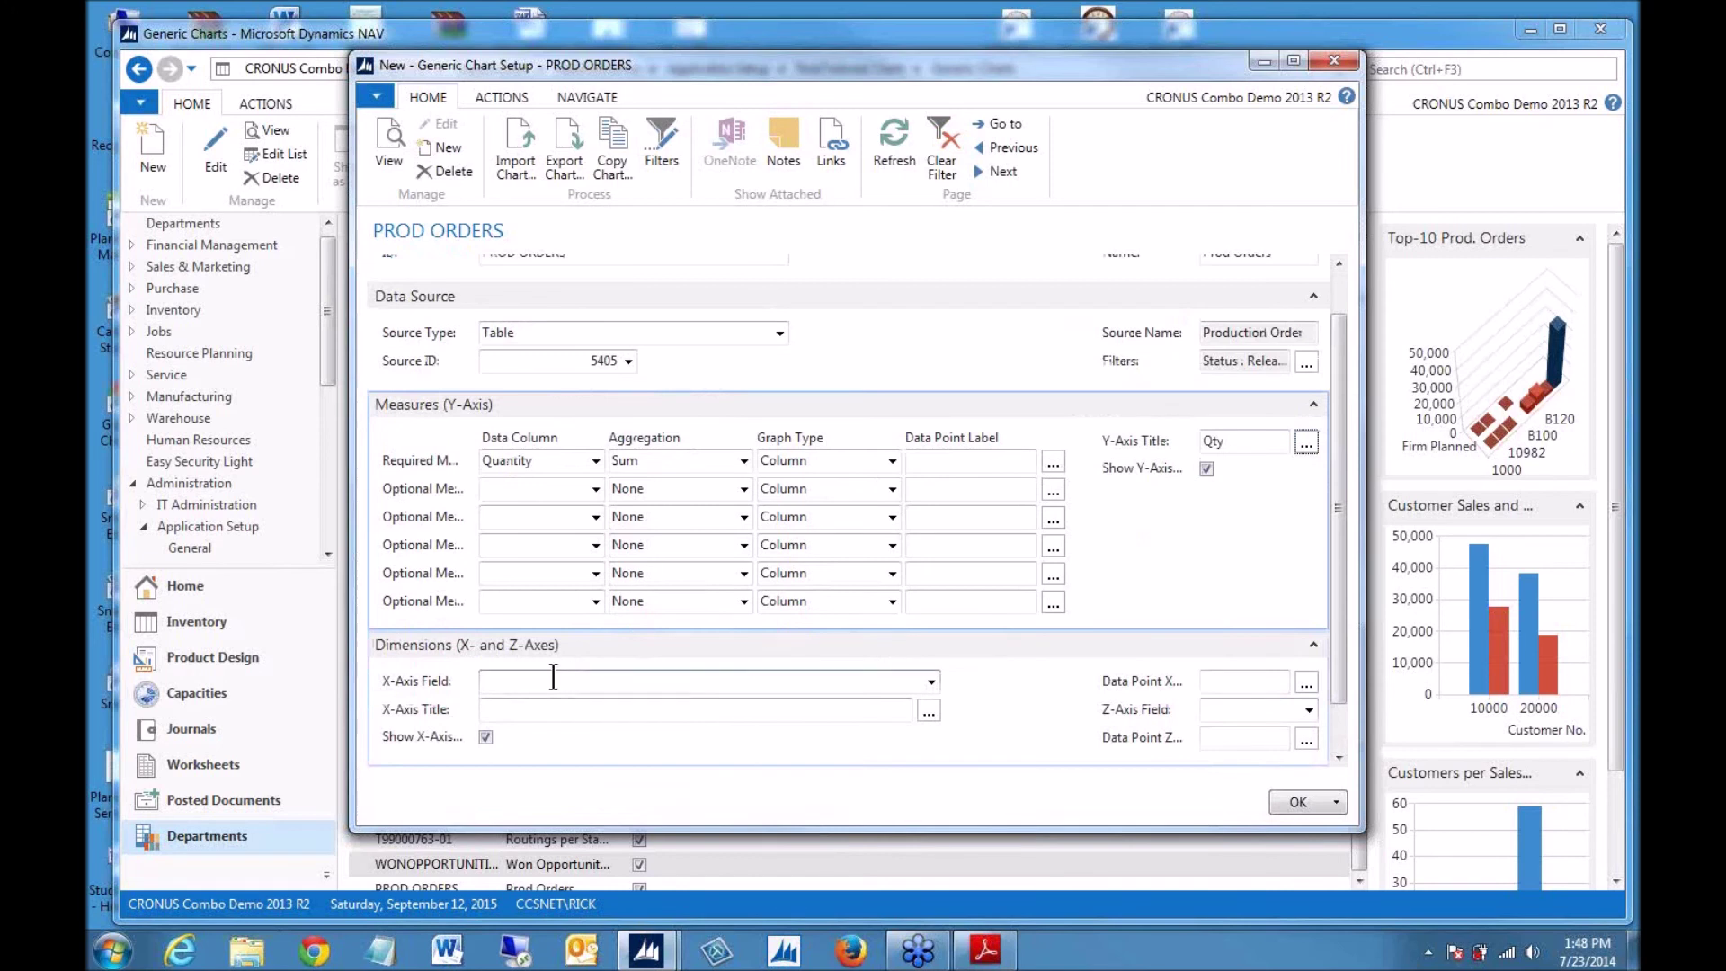
left_click(506, 683)
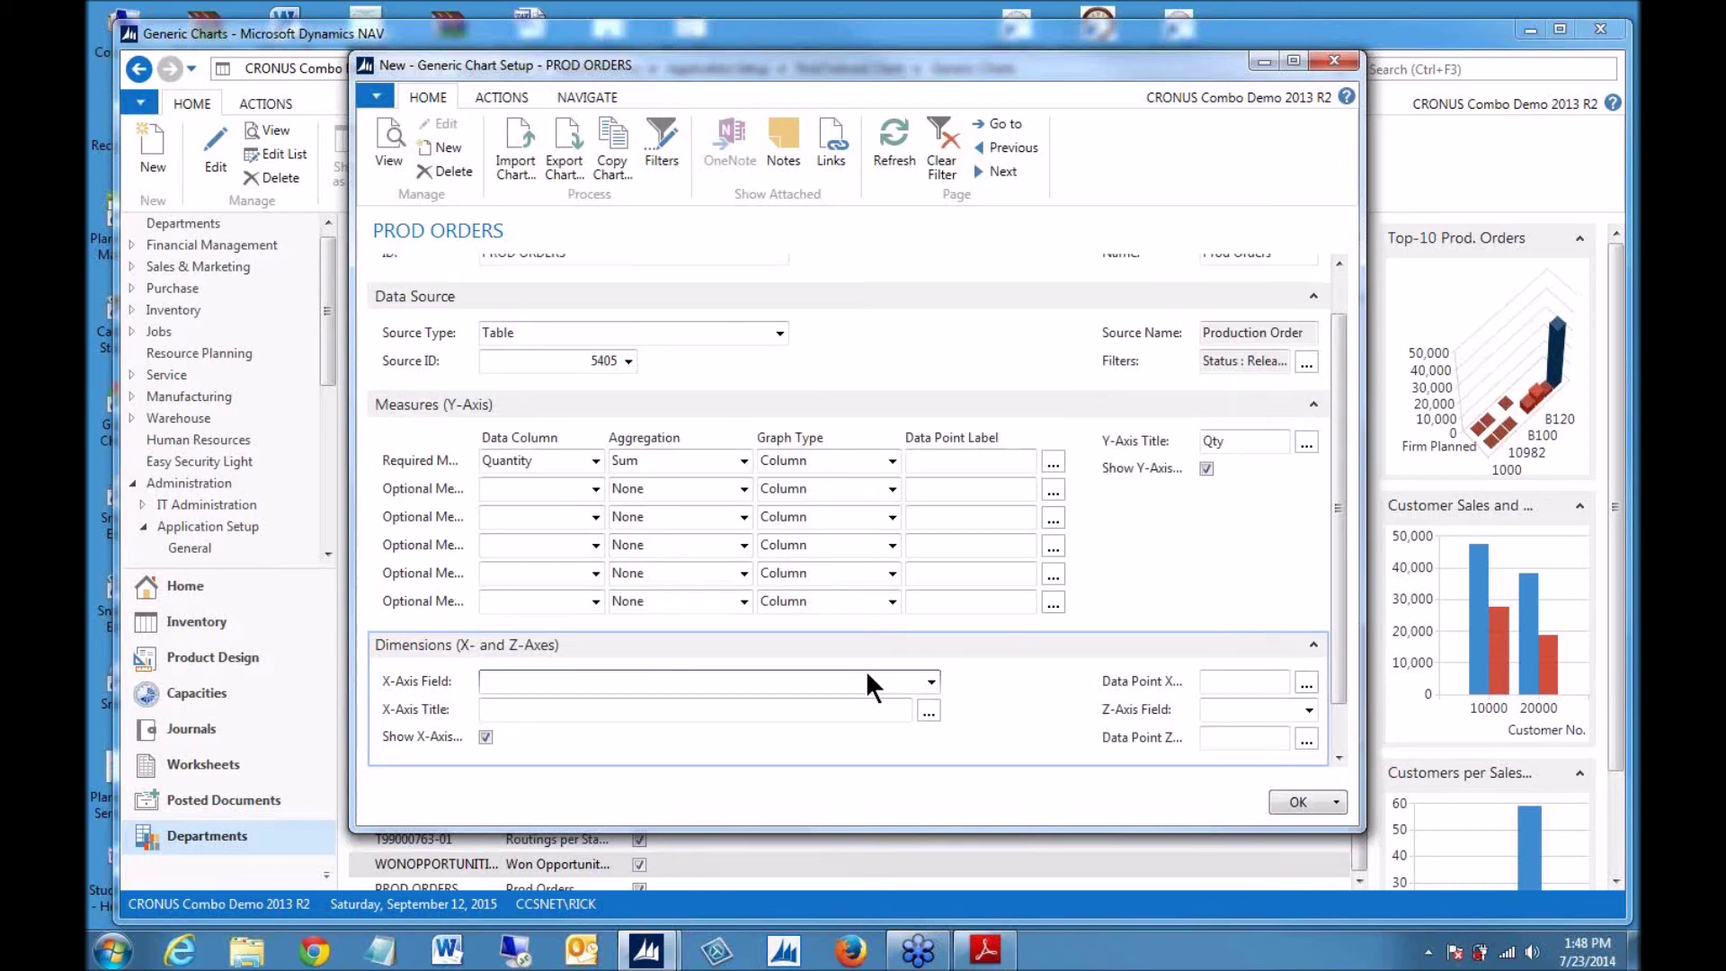
type("Source no")
key("Tab")
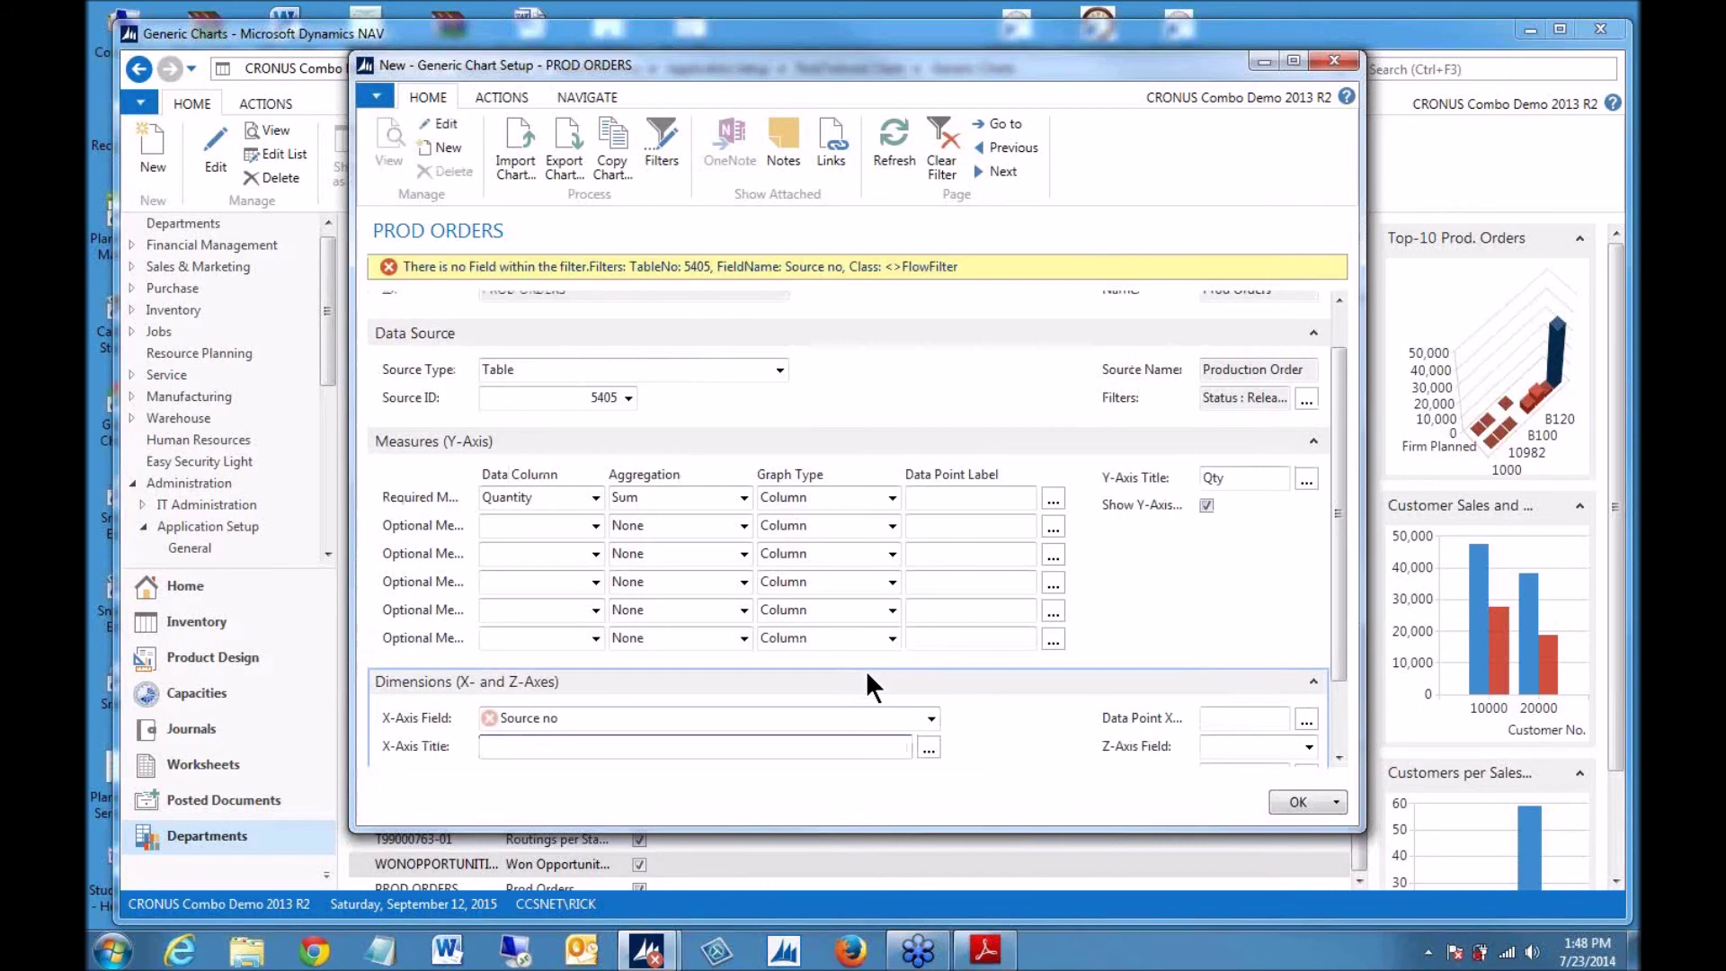
left_click(931, 717)
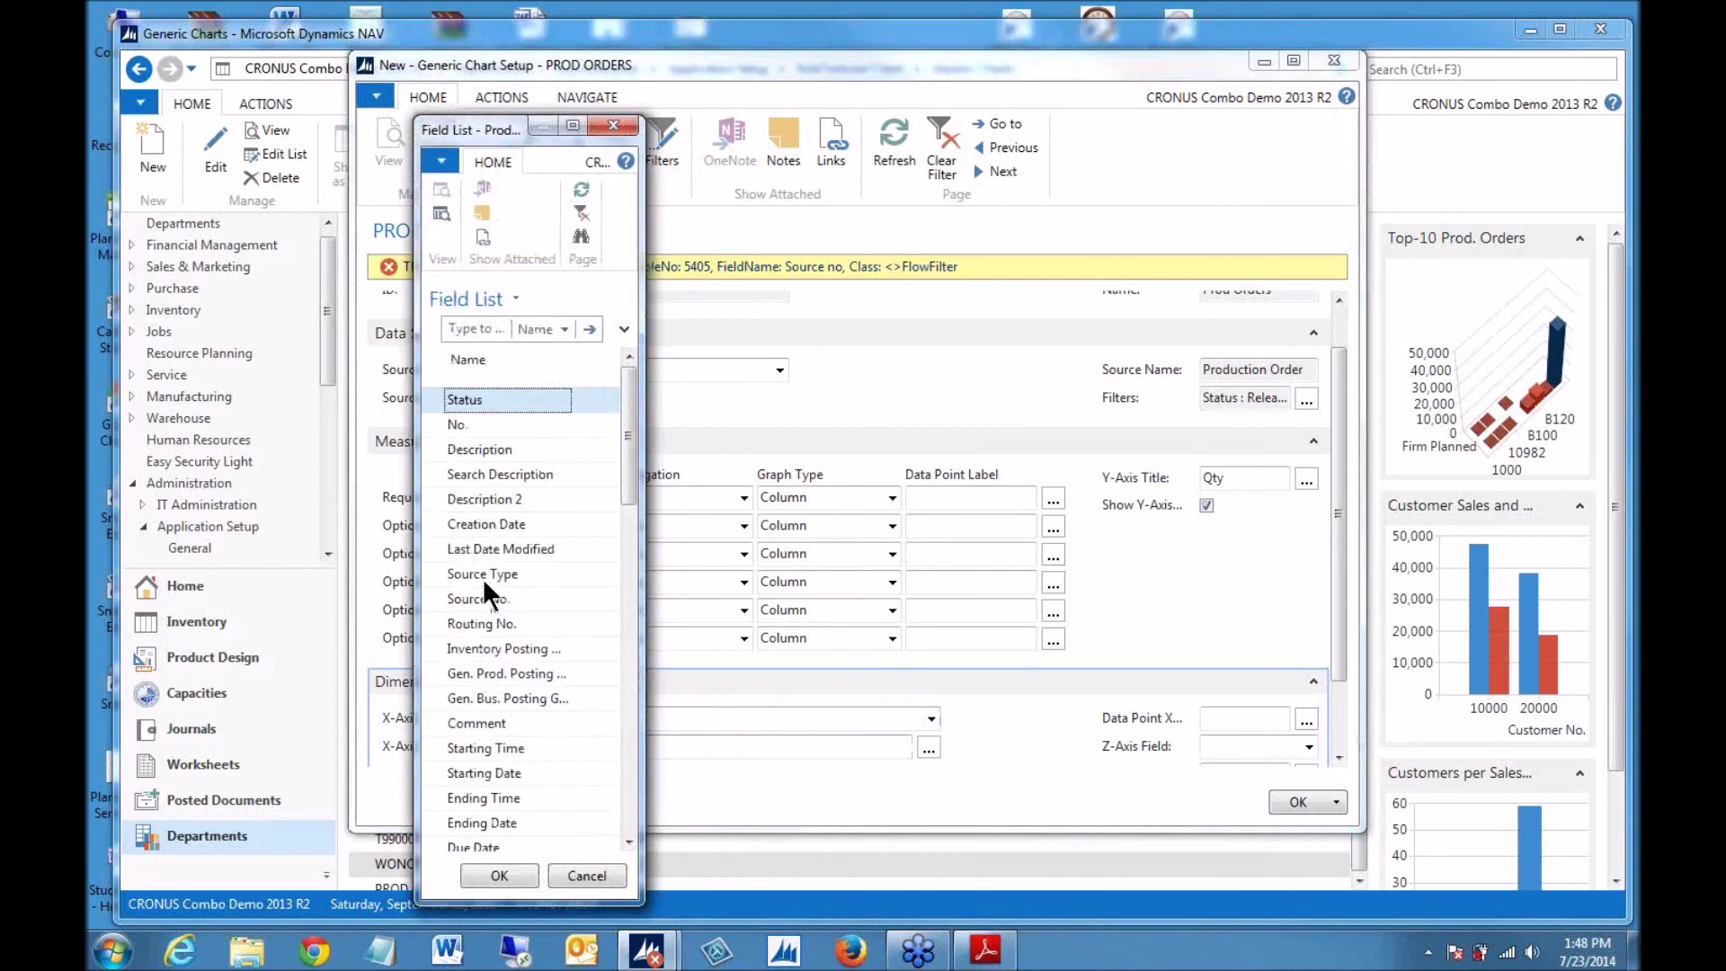
left_click(468, 599)
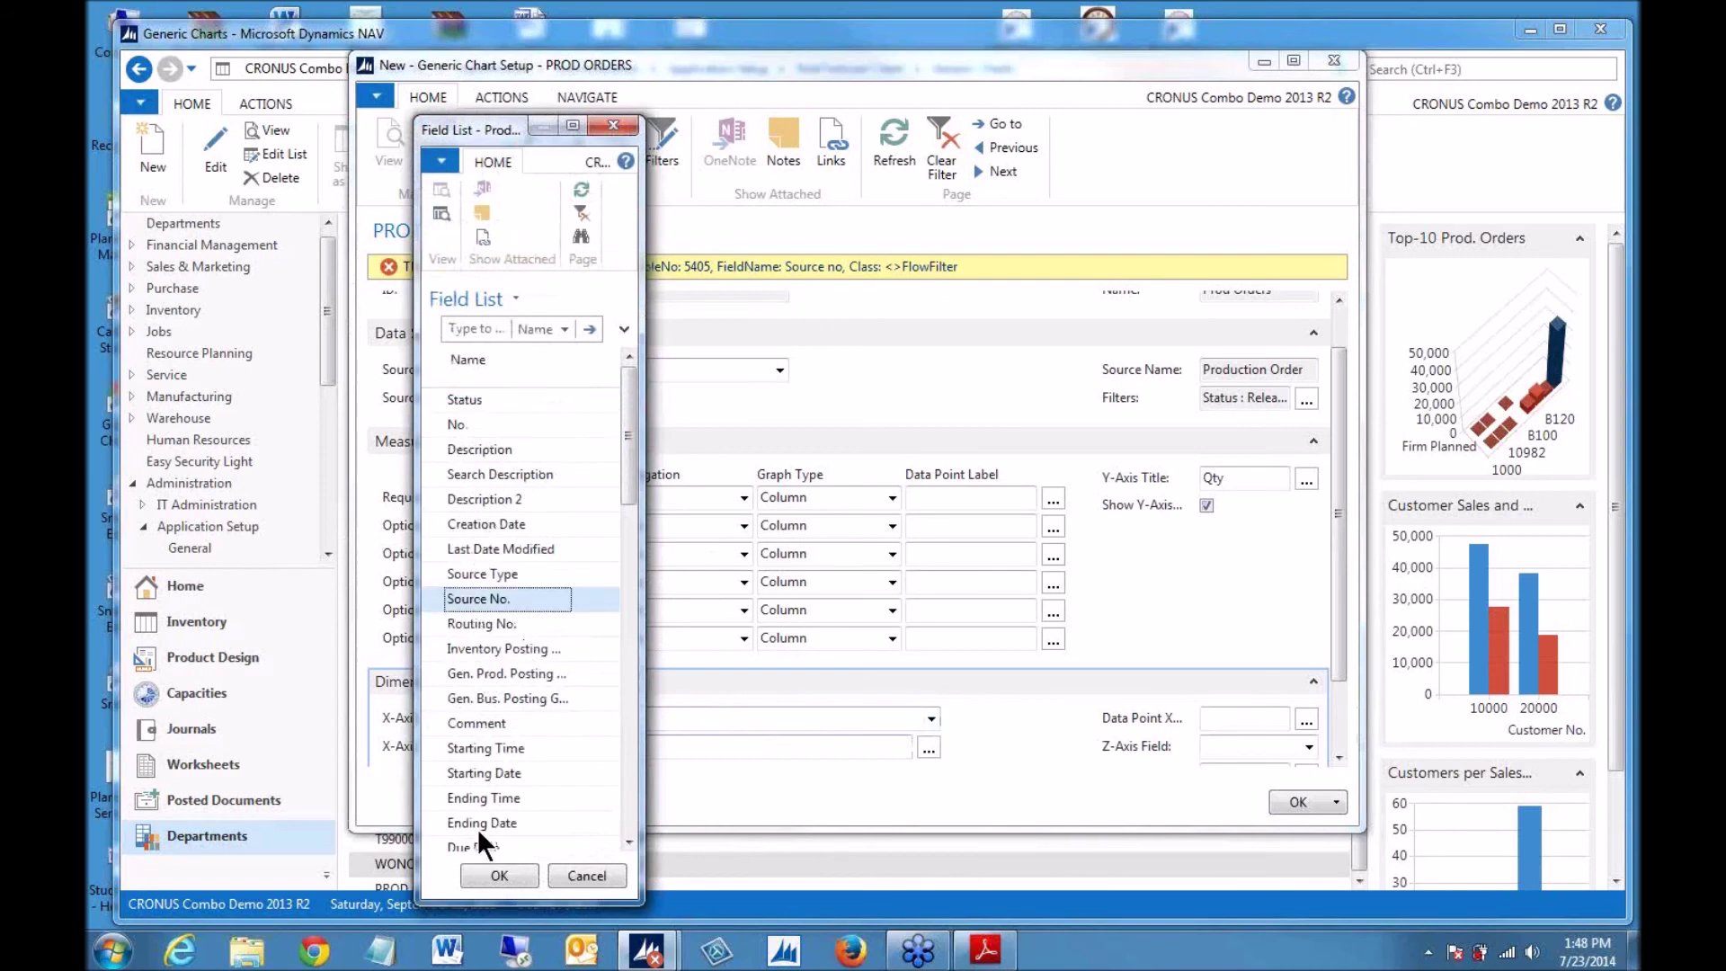
left_click(473, 871)
left_click(599, 708)
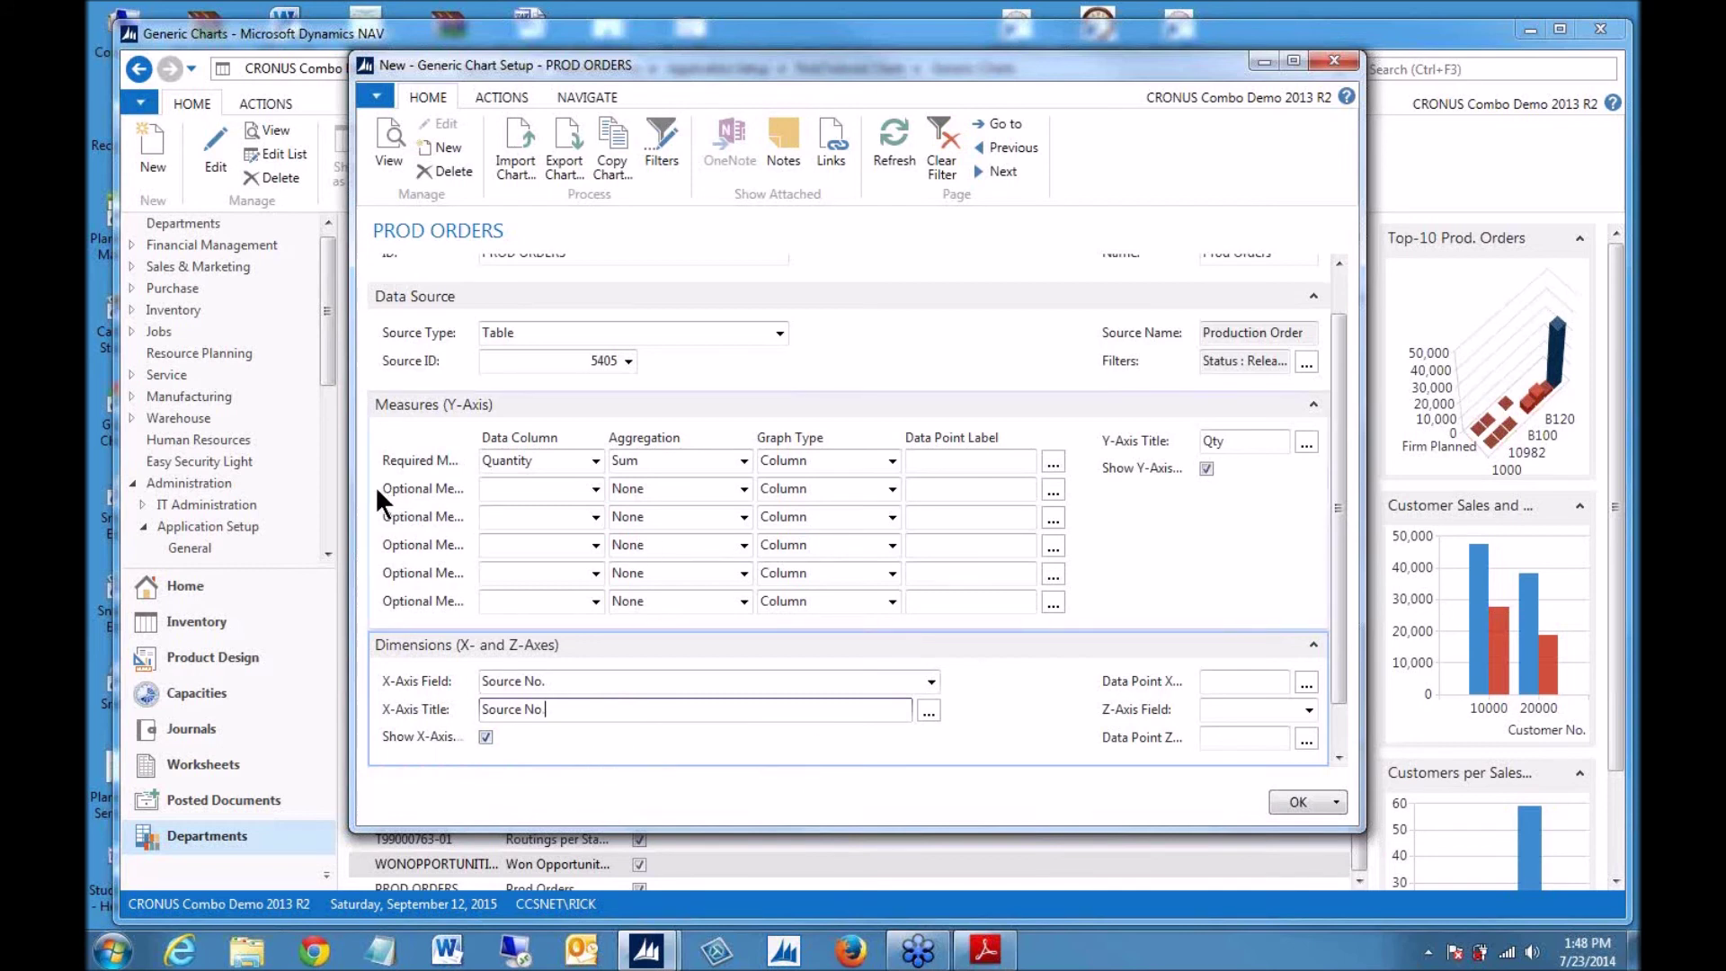
- Widen the setup window to review the Prod Orders chart, save and close it, and select it in the Generic Charts list
left_click_drag(351, 494, 260, 486)
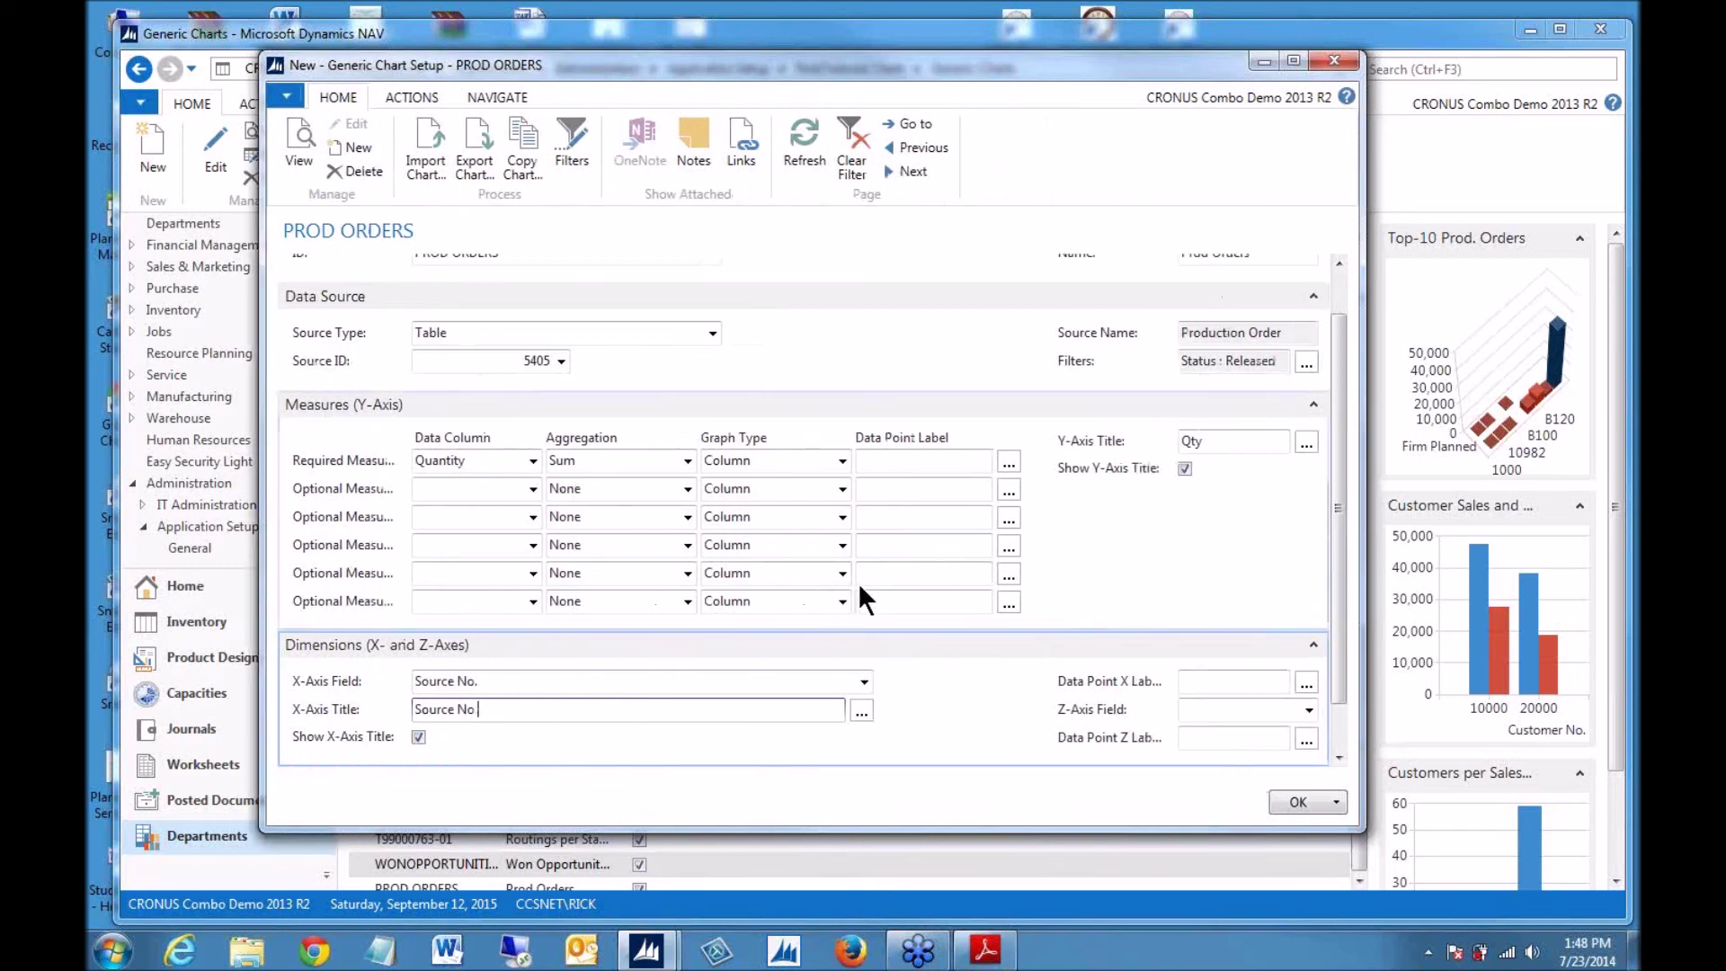
left_click_drag(1339, 397, 1340, 338)
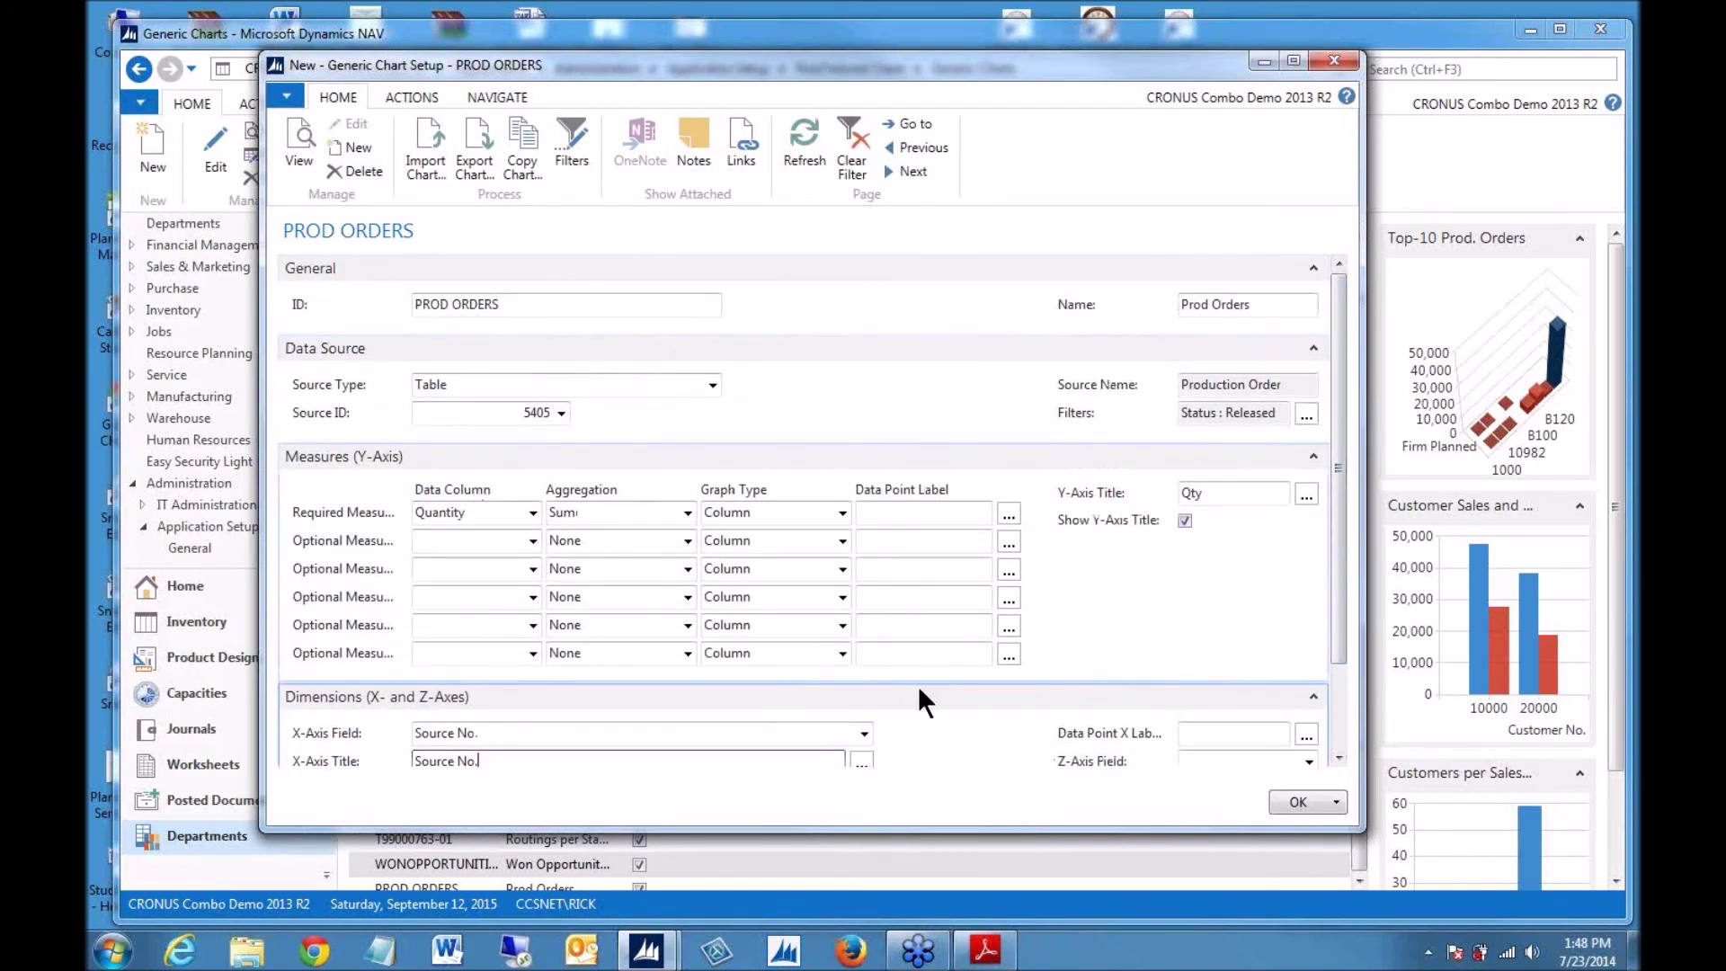
left_click(1287, 802)
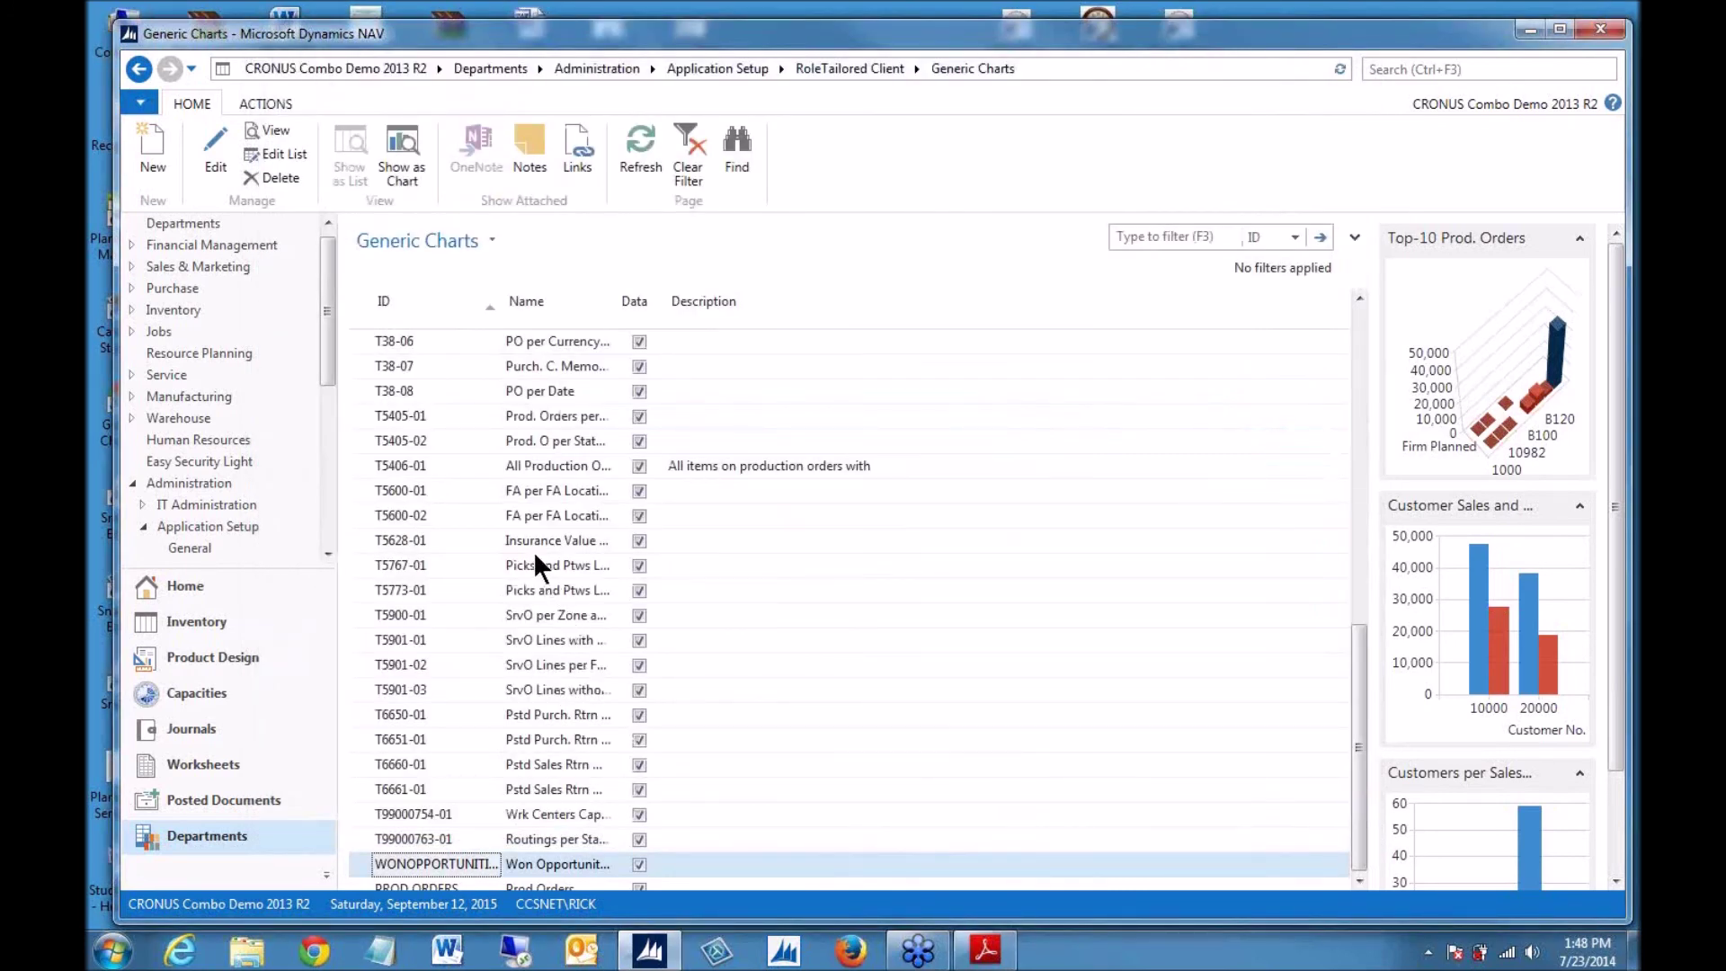
left_click(538, 865)
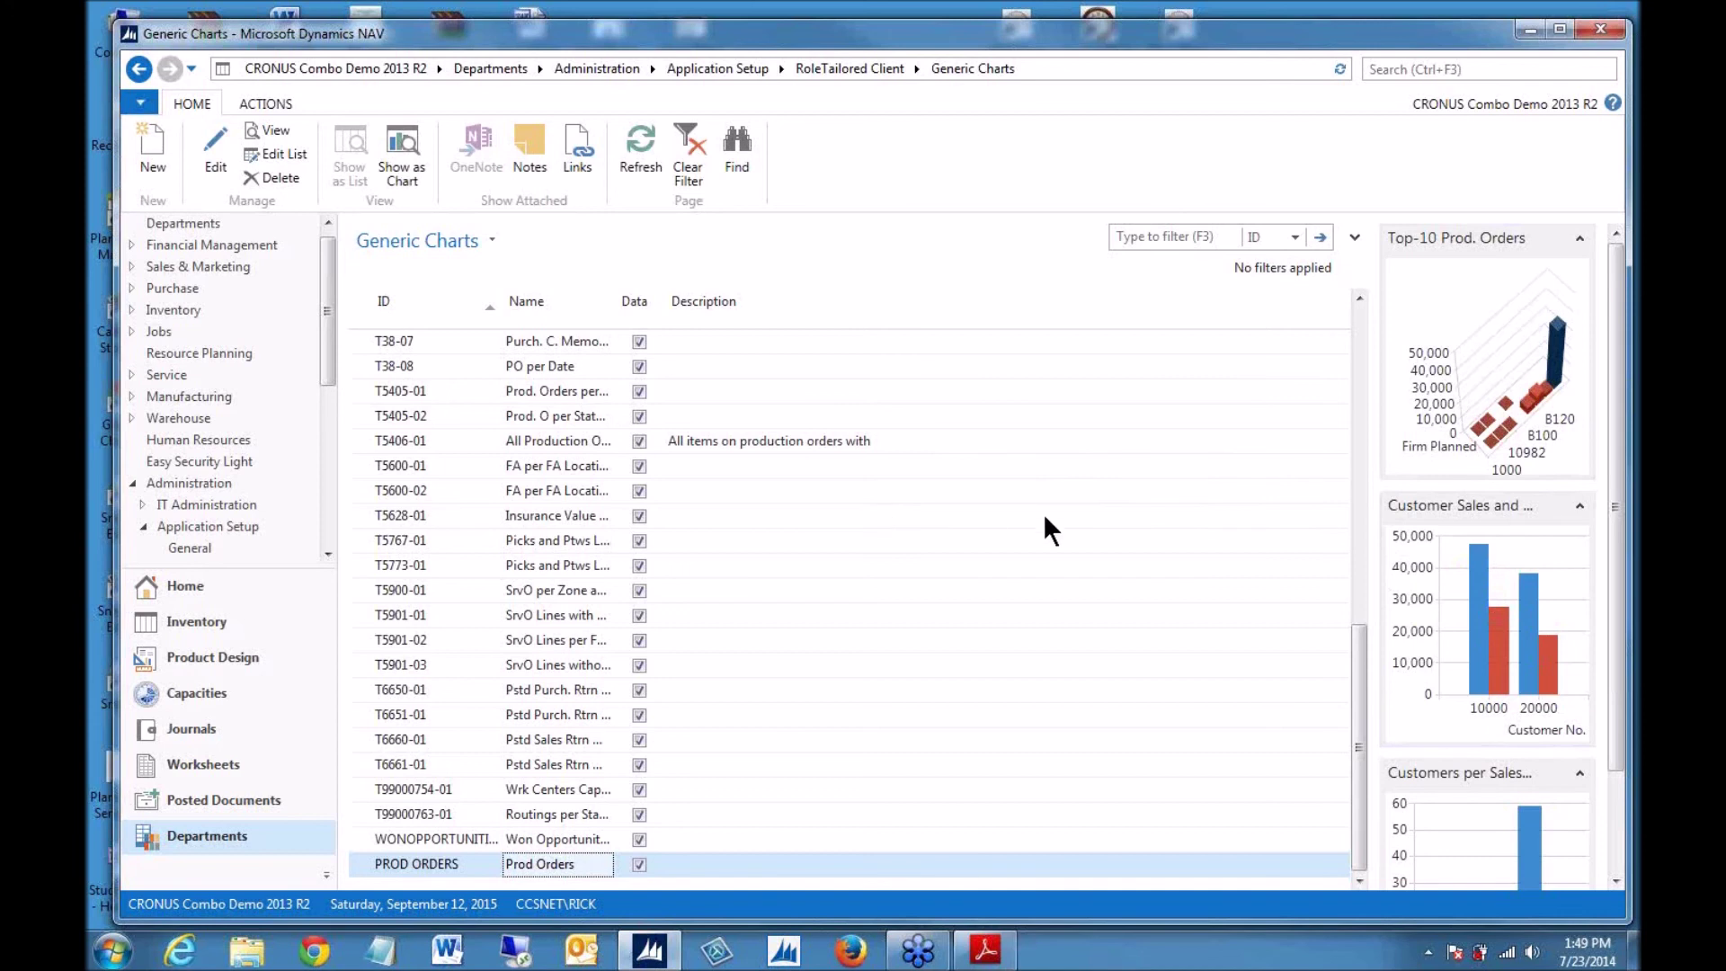
- Add a Chart Part to the Generic Charts page's FactBoxes and move the blank chart to first place in the order
left_click(139, 103)
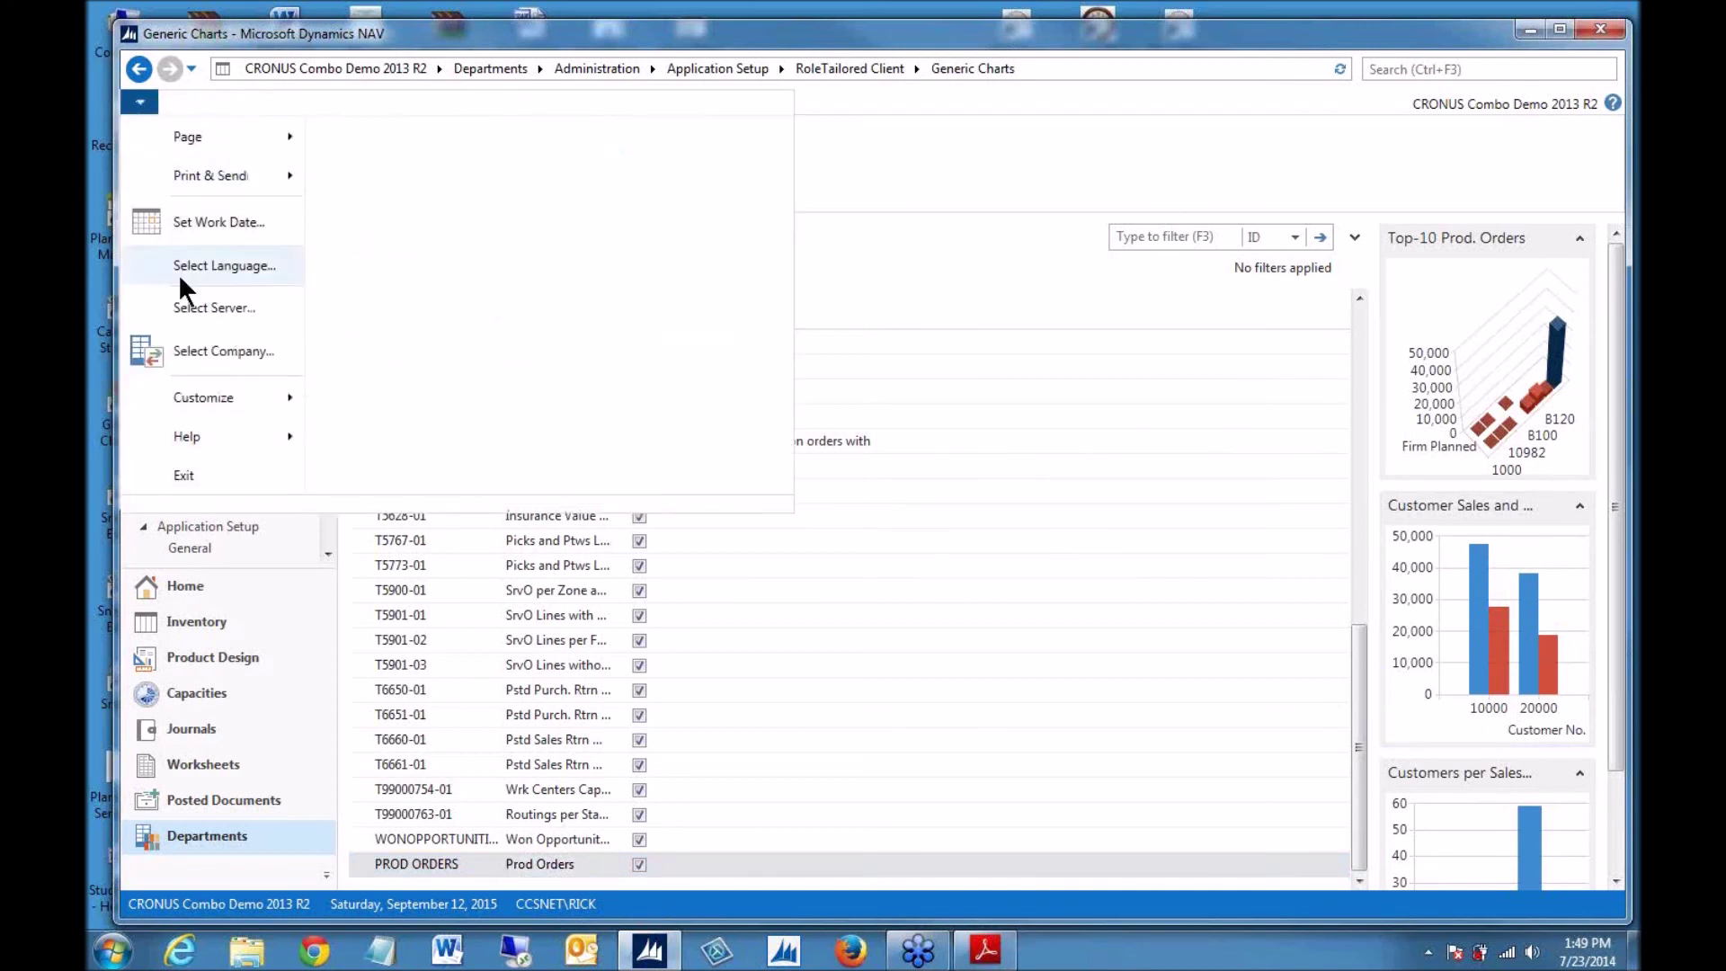
mouse_move(223, 396)
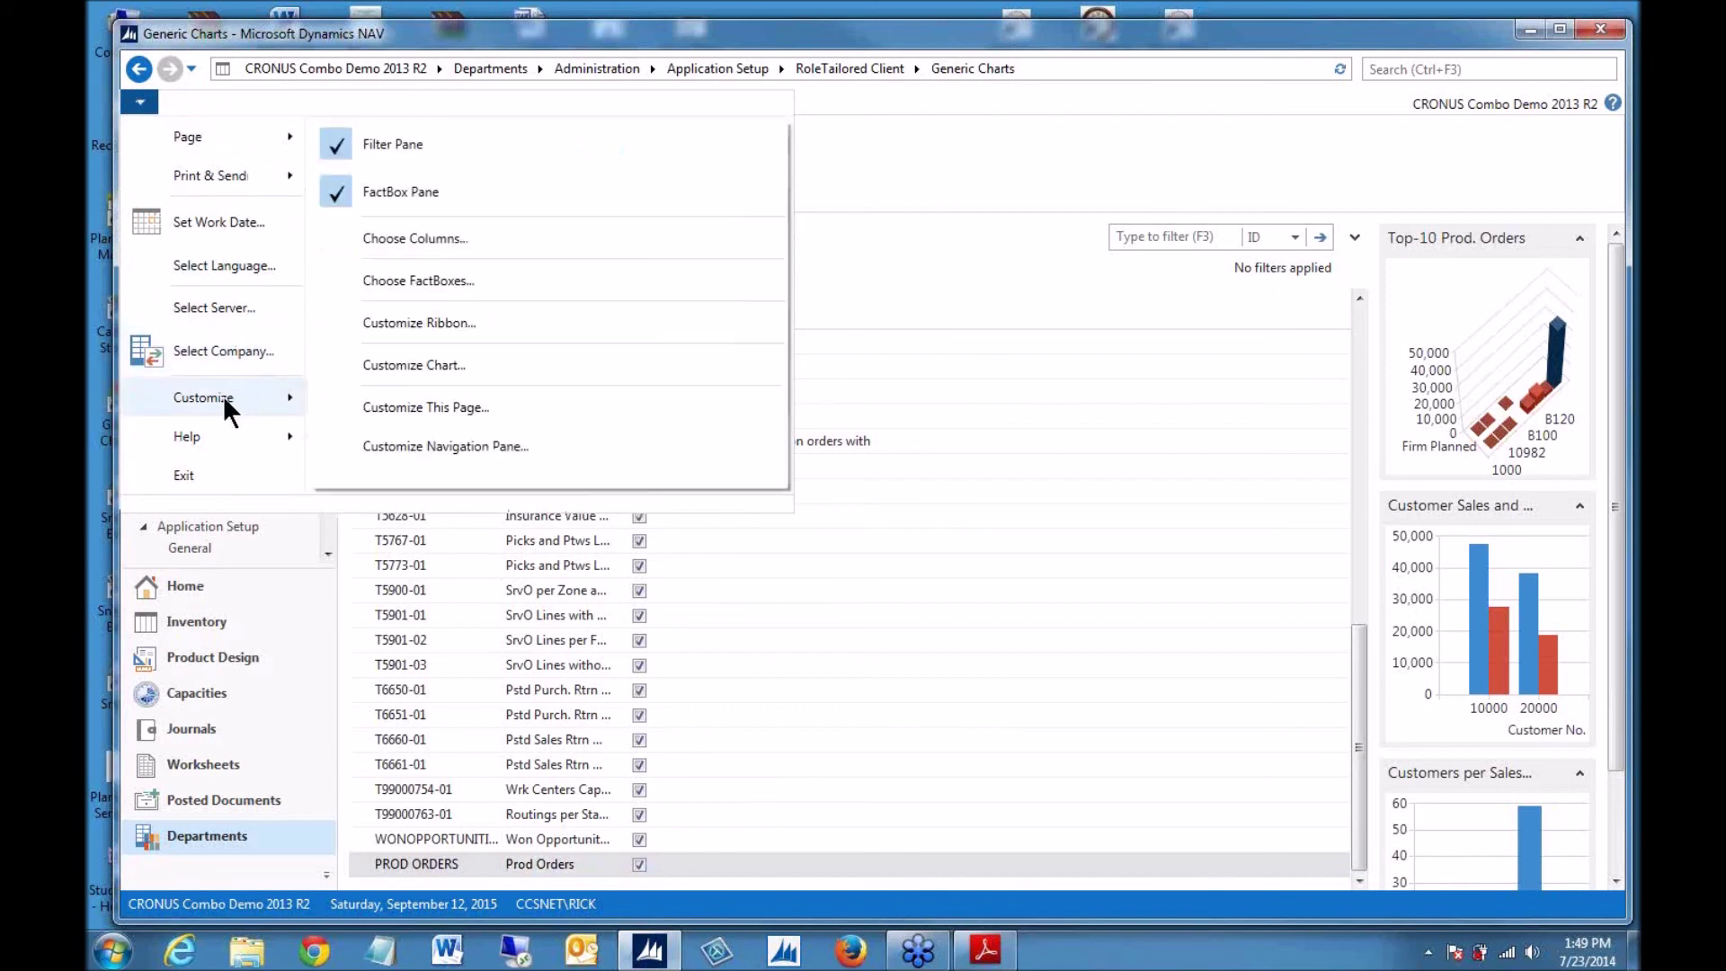
left_click(434, 280)
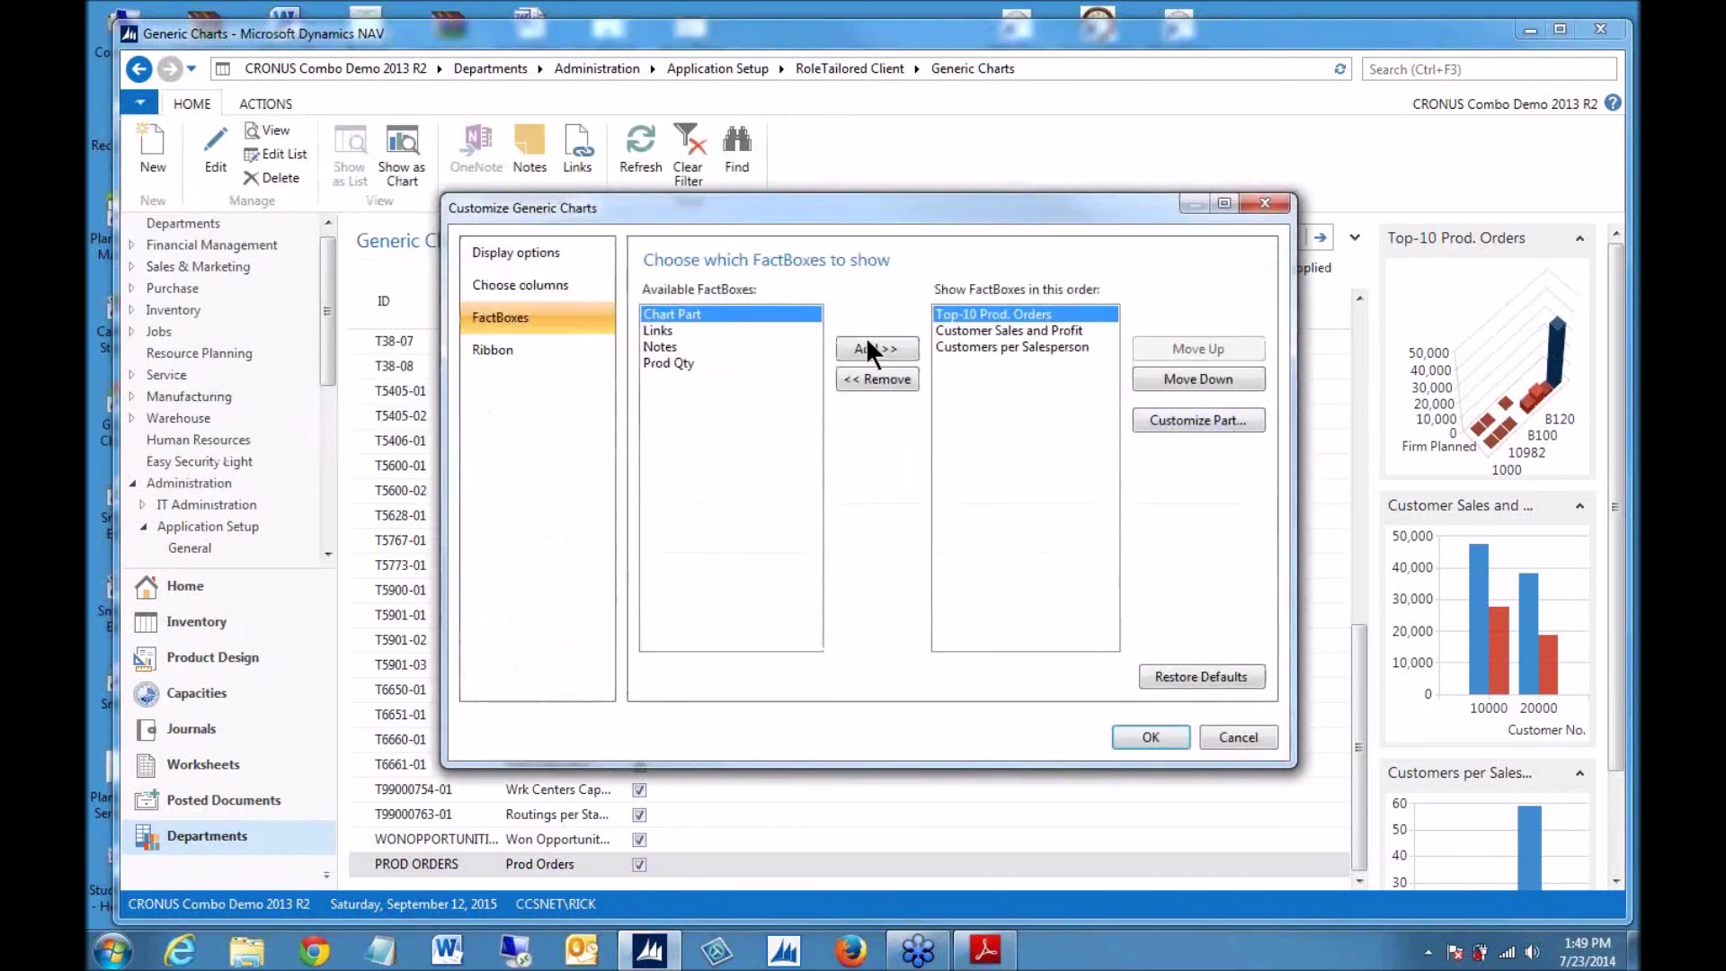
left_click(887, 355)
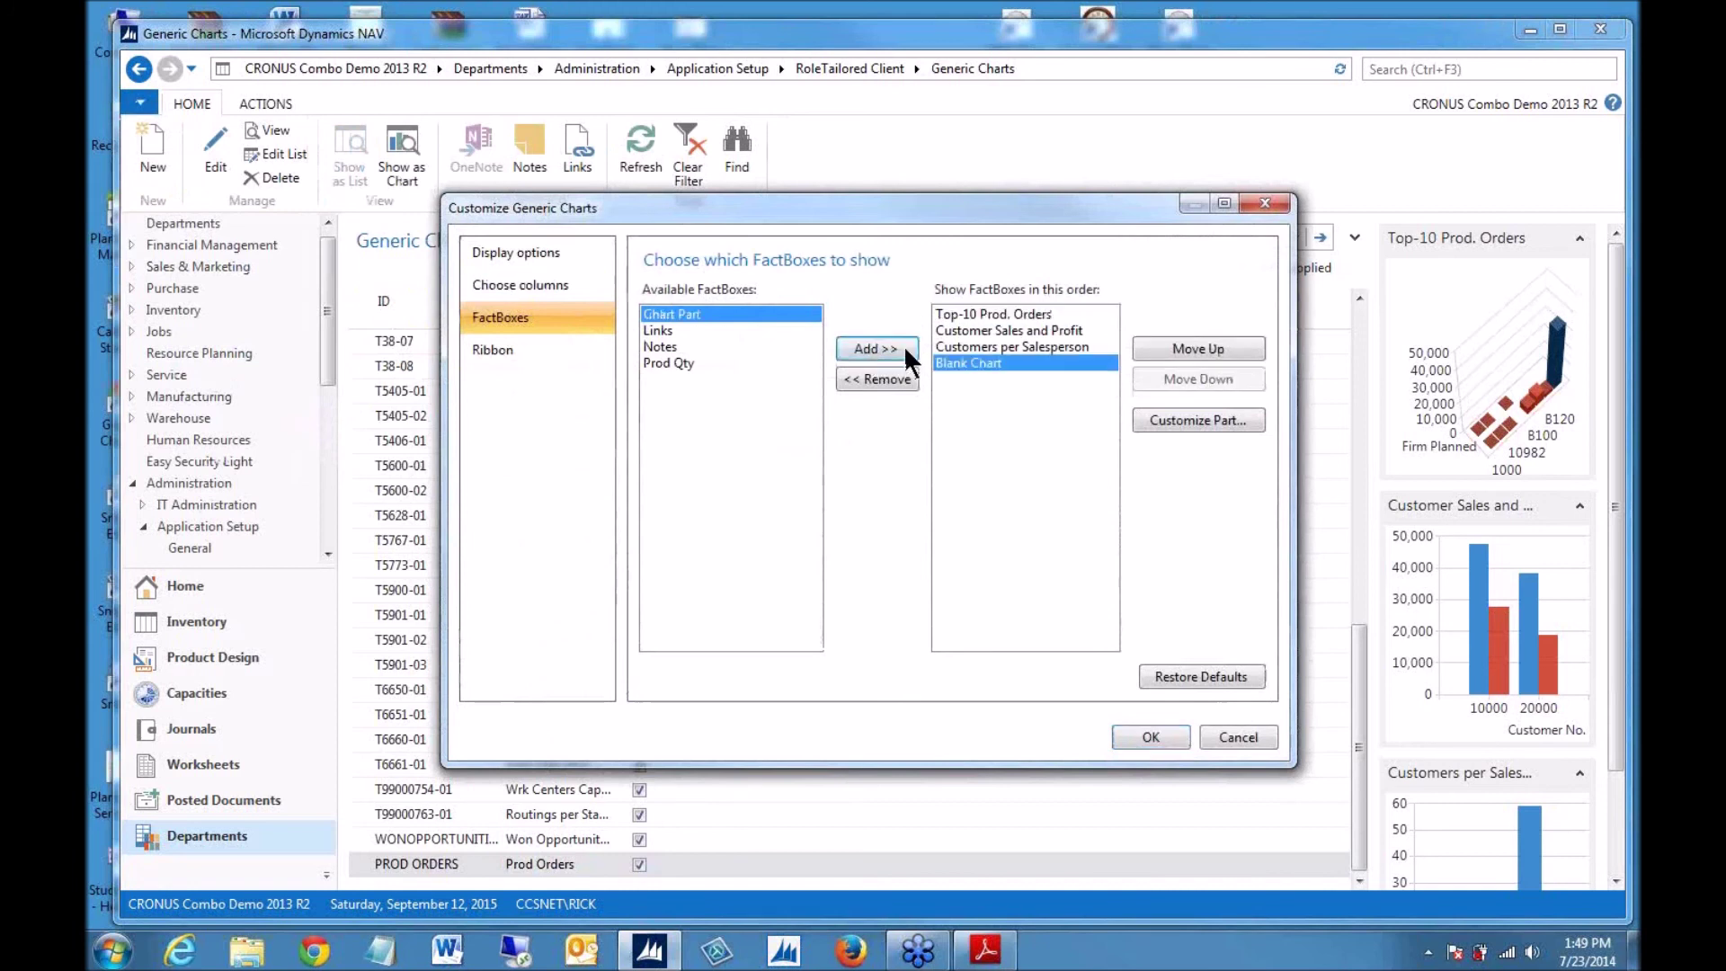
left_click(1205, 348)
left_click(1205, 348)
left_click(1204, 348)
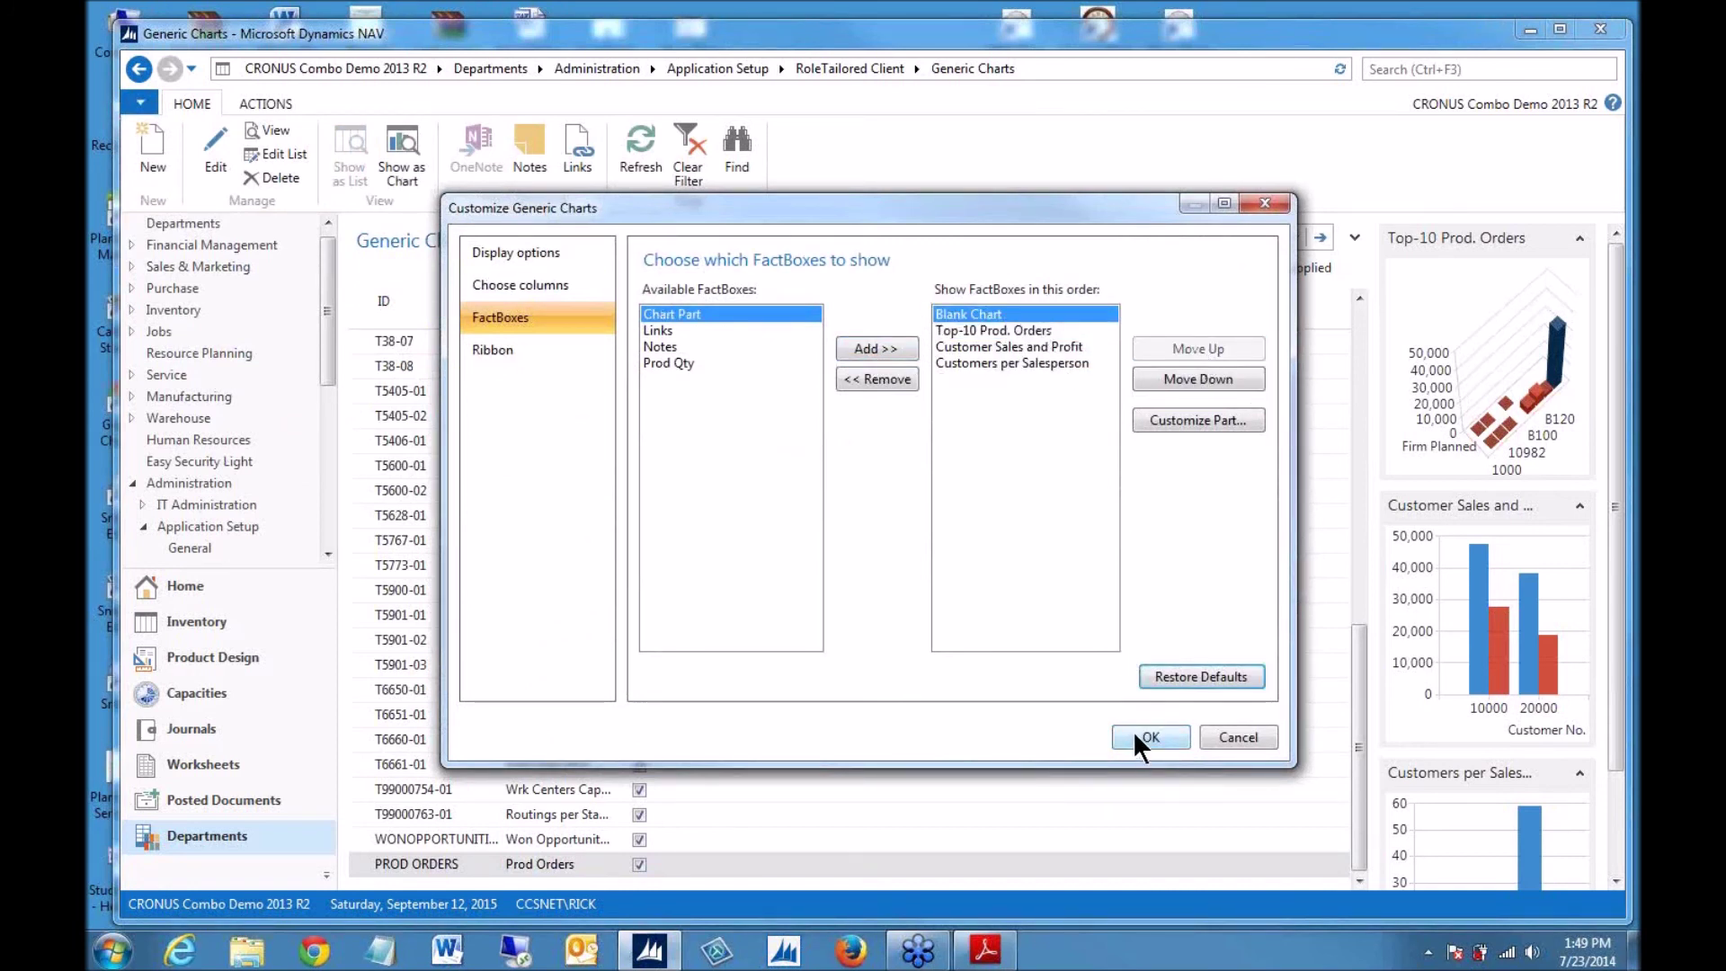
- Assign the Prod Orders chart to the blank chart part and apply the FactBox customization
left_click(1169, 418)
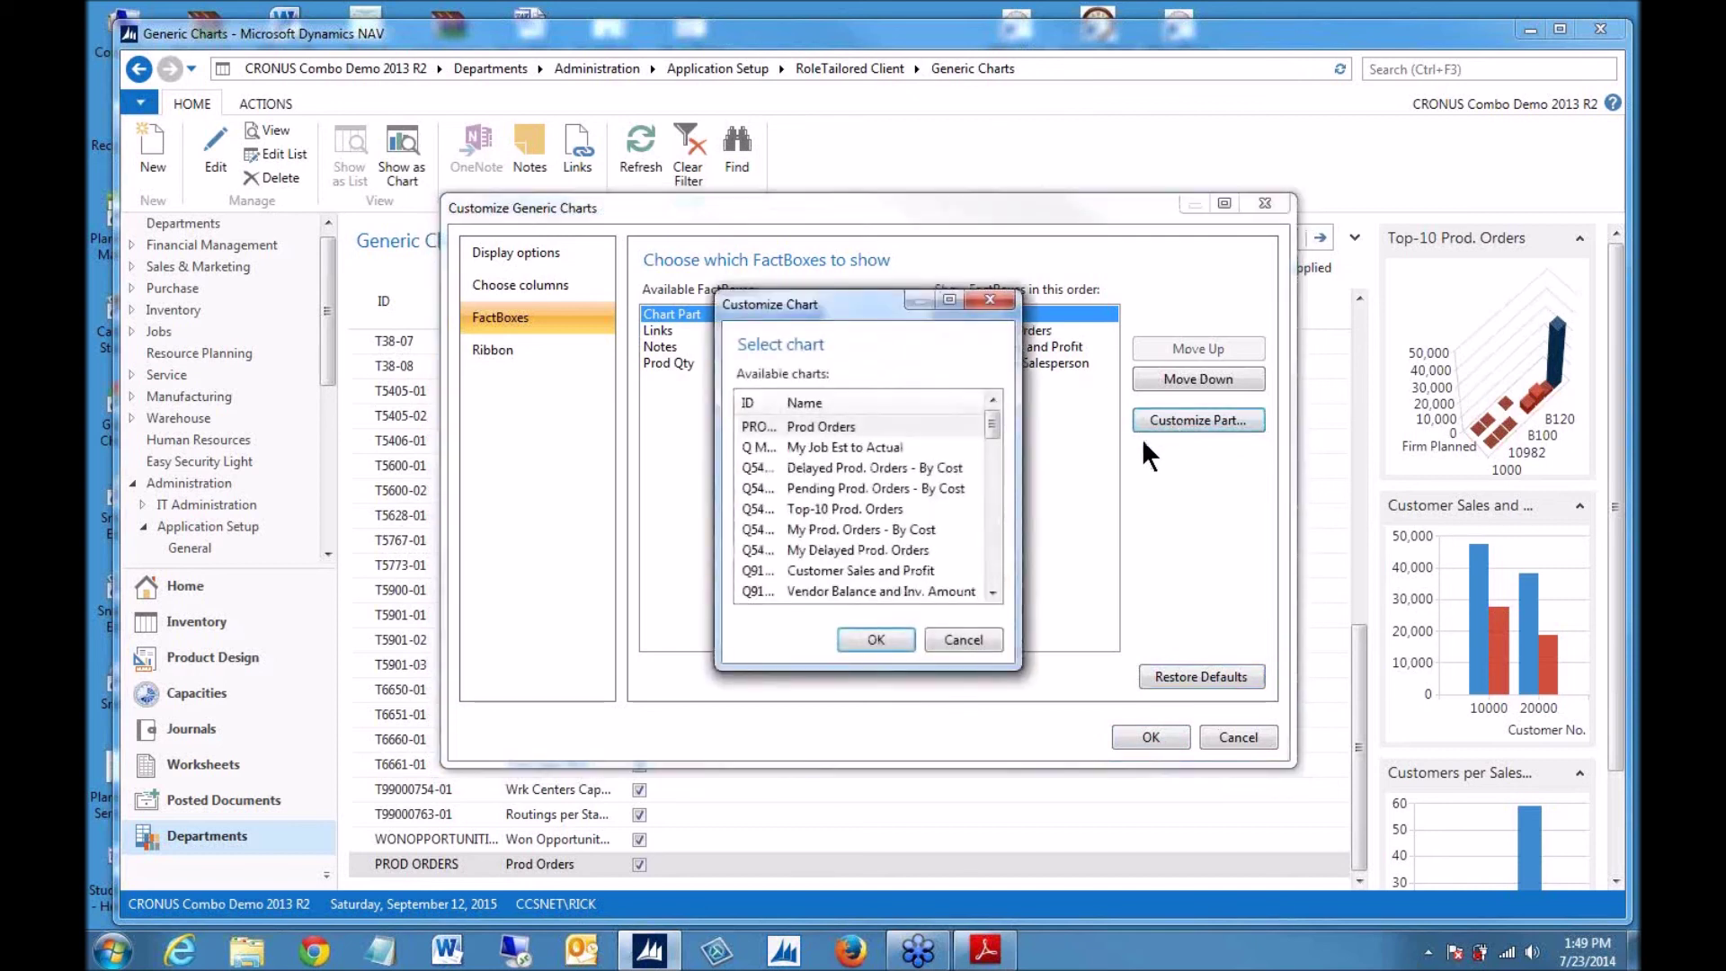
scroll(991, 423, "down", 1)
scroll(990, 424, "up", 1)
left_click(847, 425)
left_click(877, 636)
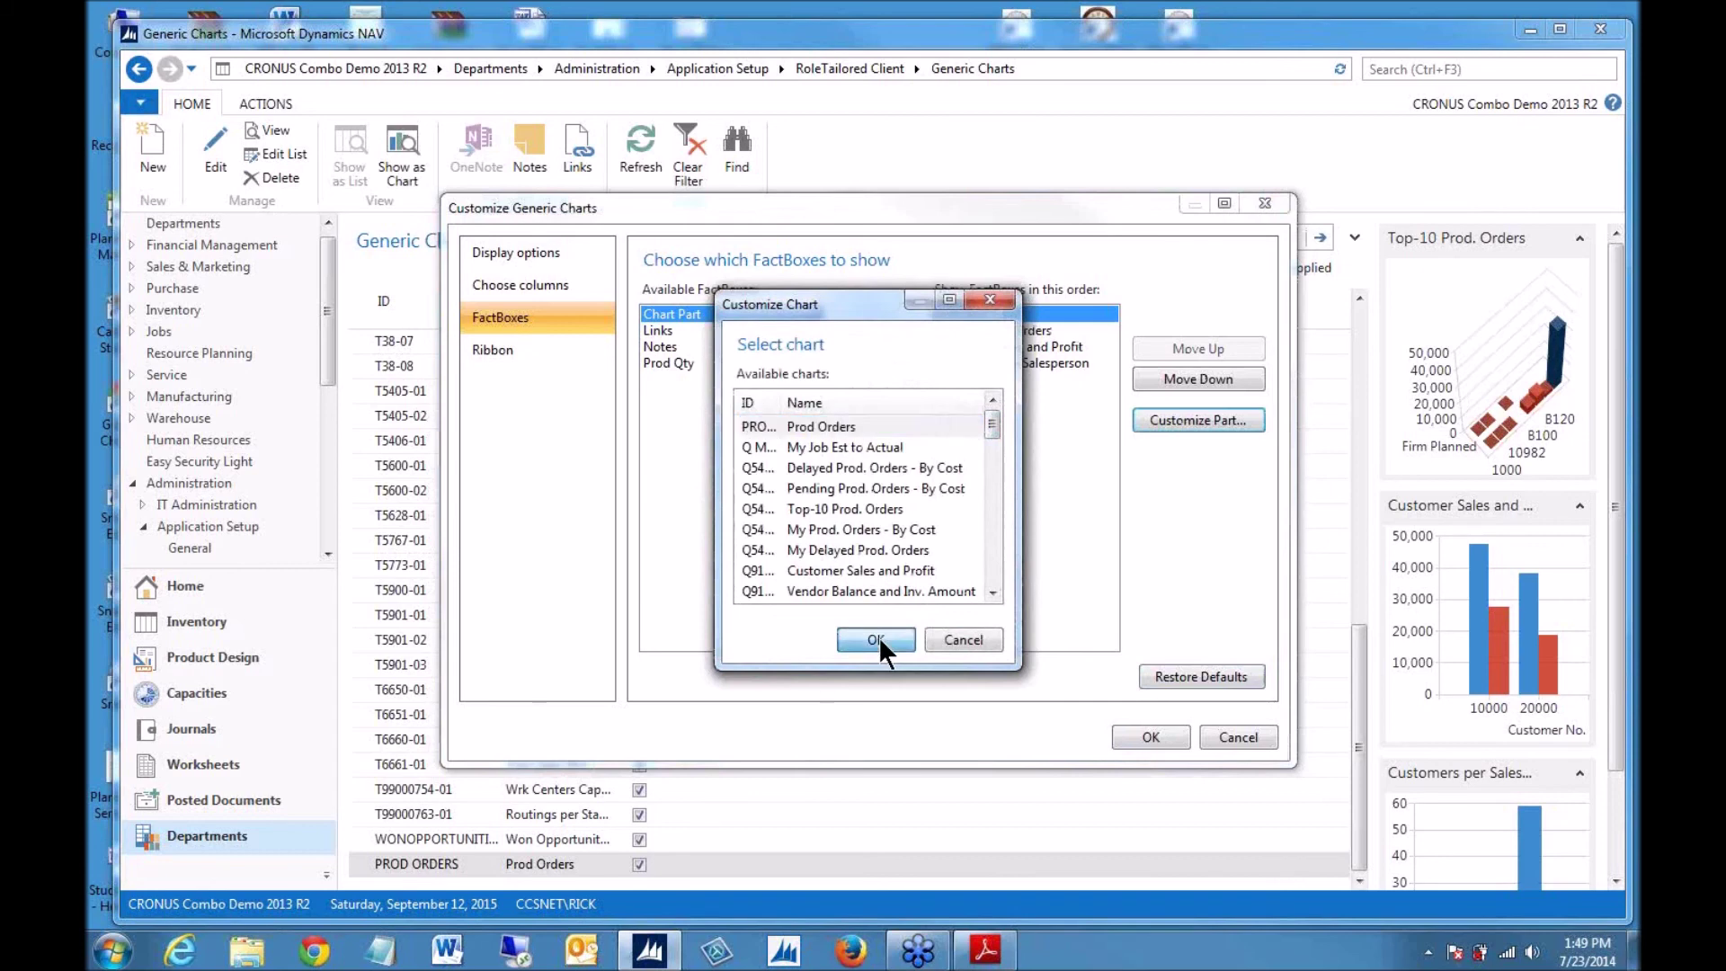
left_click(1143, 732)
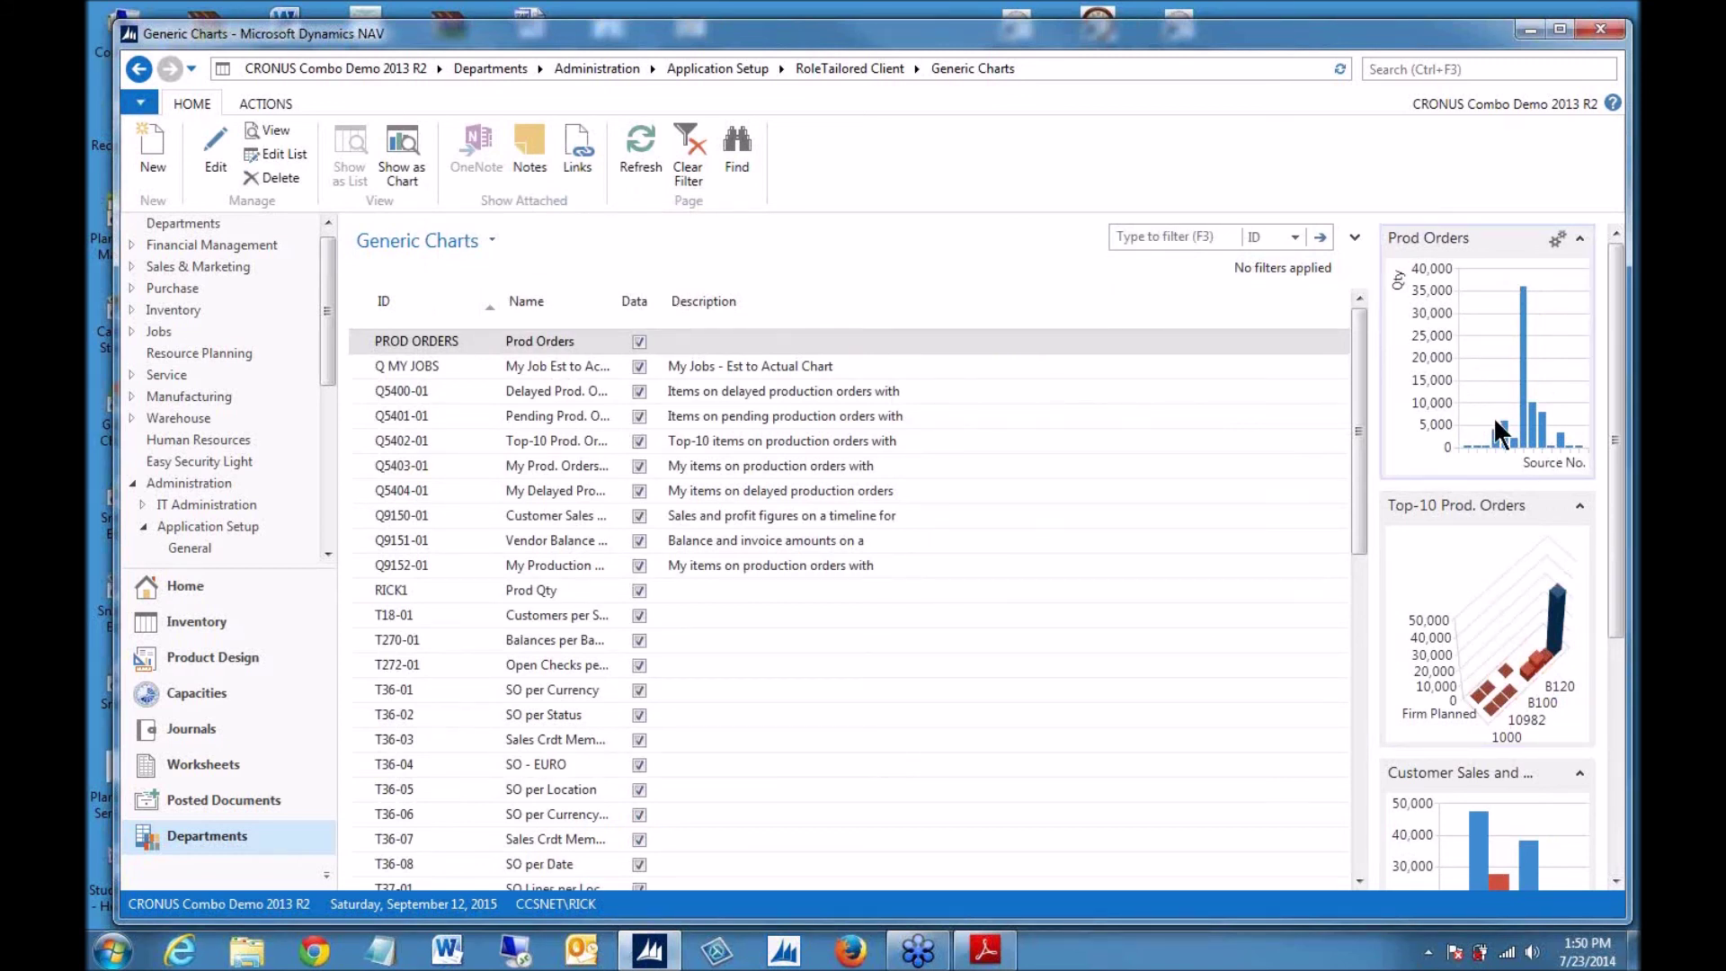
- Widen the FactBox pane to enlarge its charts, and open the Released Production Orders list from Home
left_click_drag(1368, 554, 1169, 600)
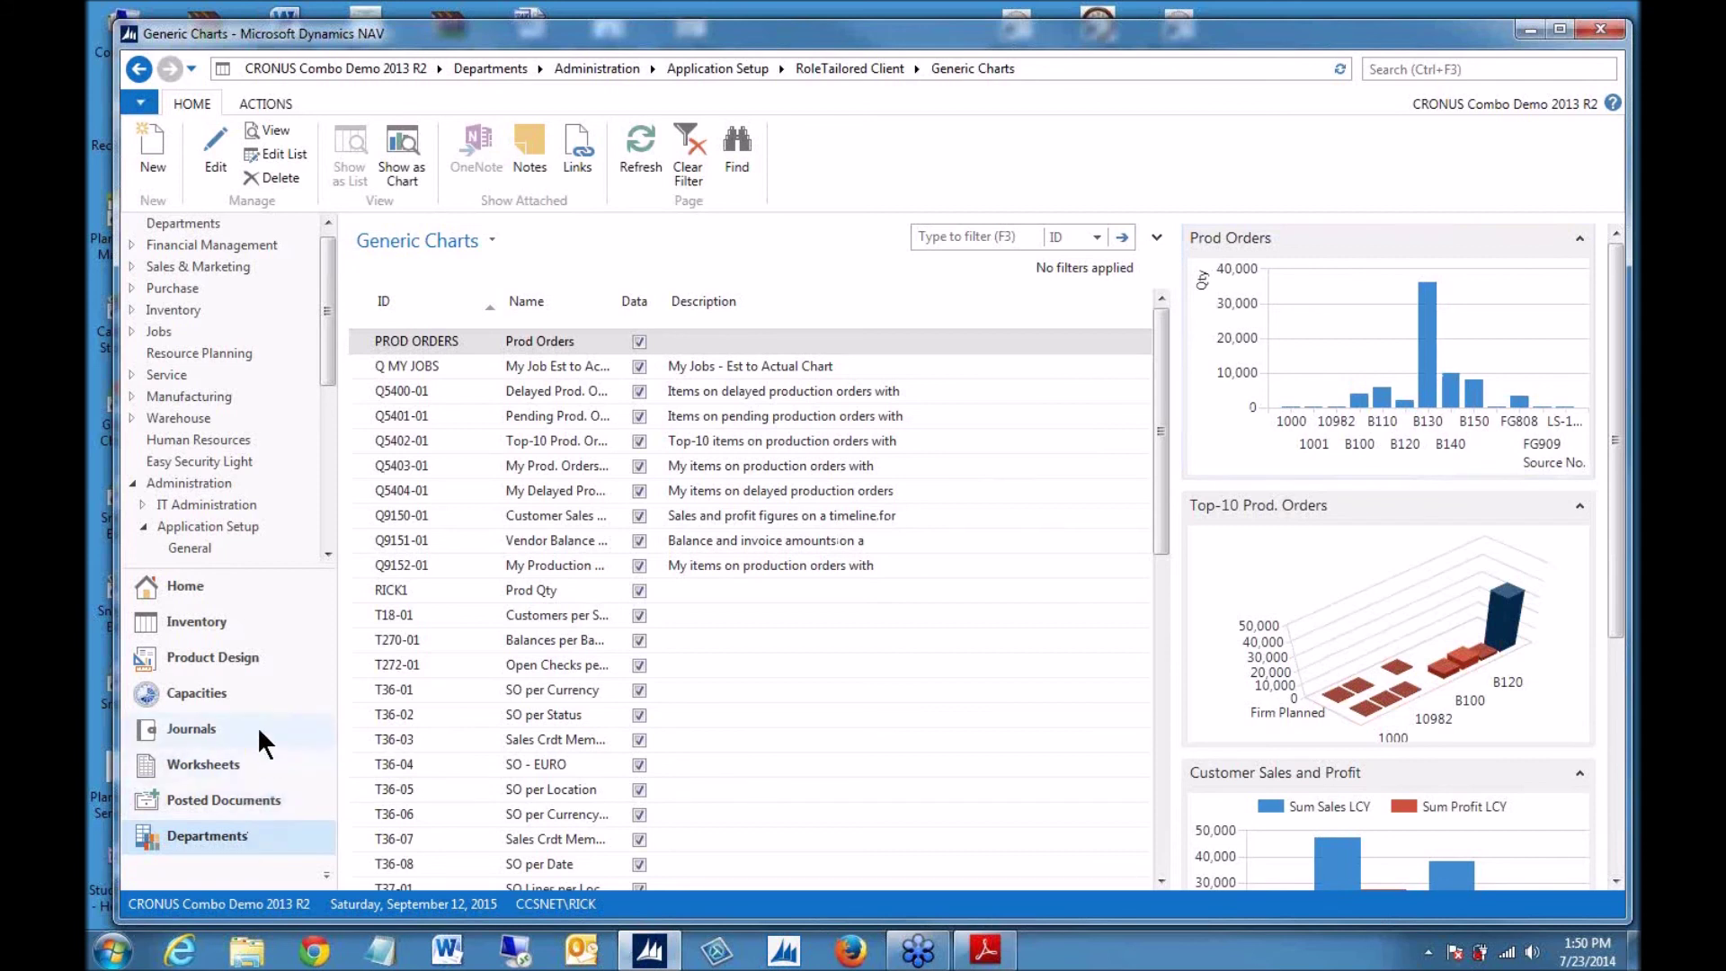
left_click(191, 582)
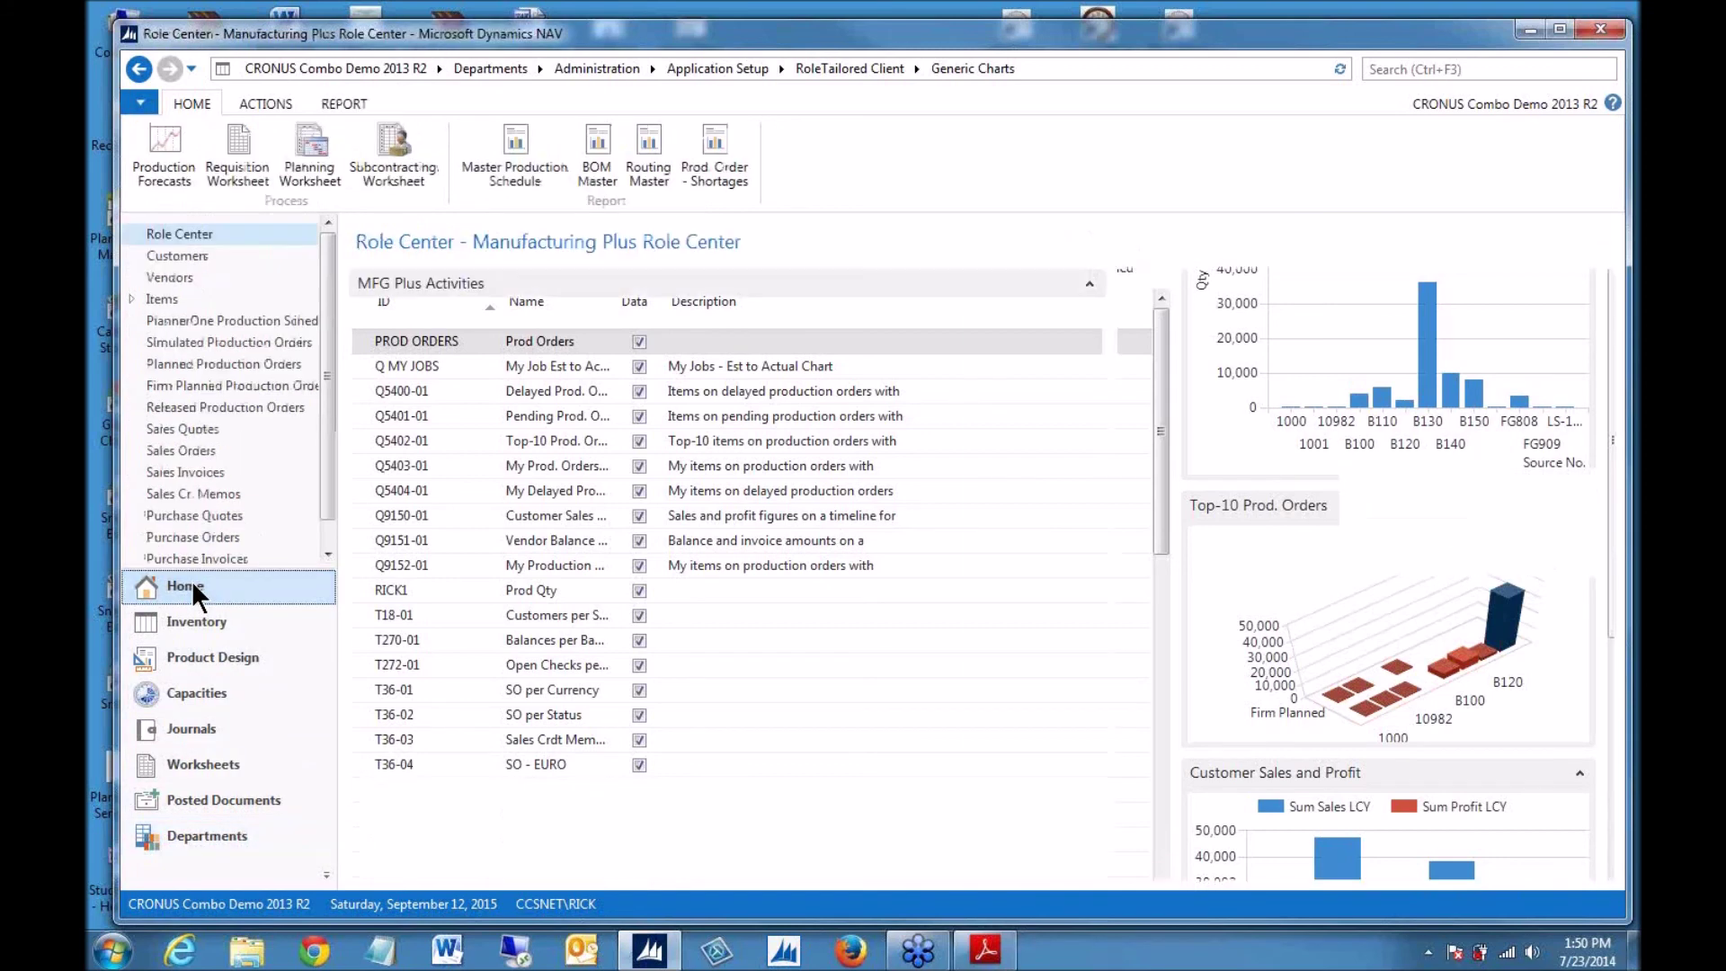
left_click(235, 403)
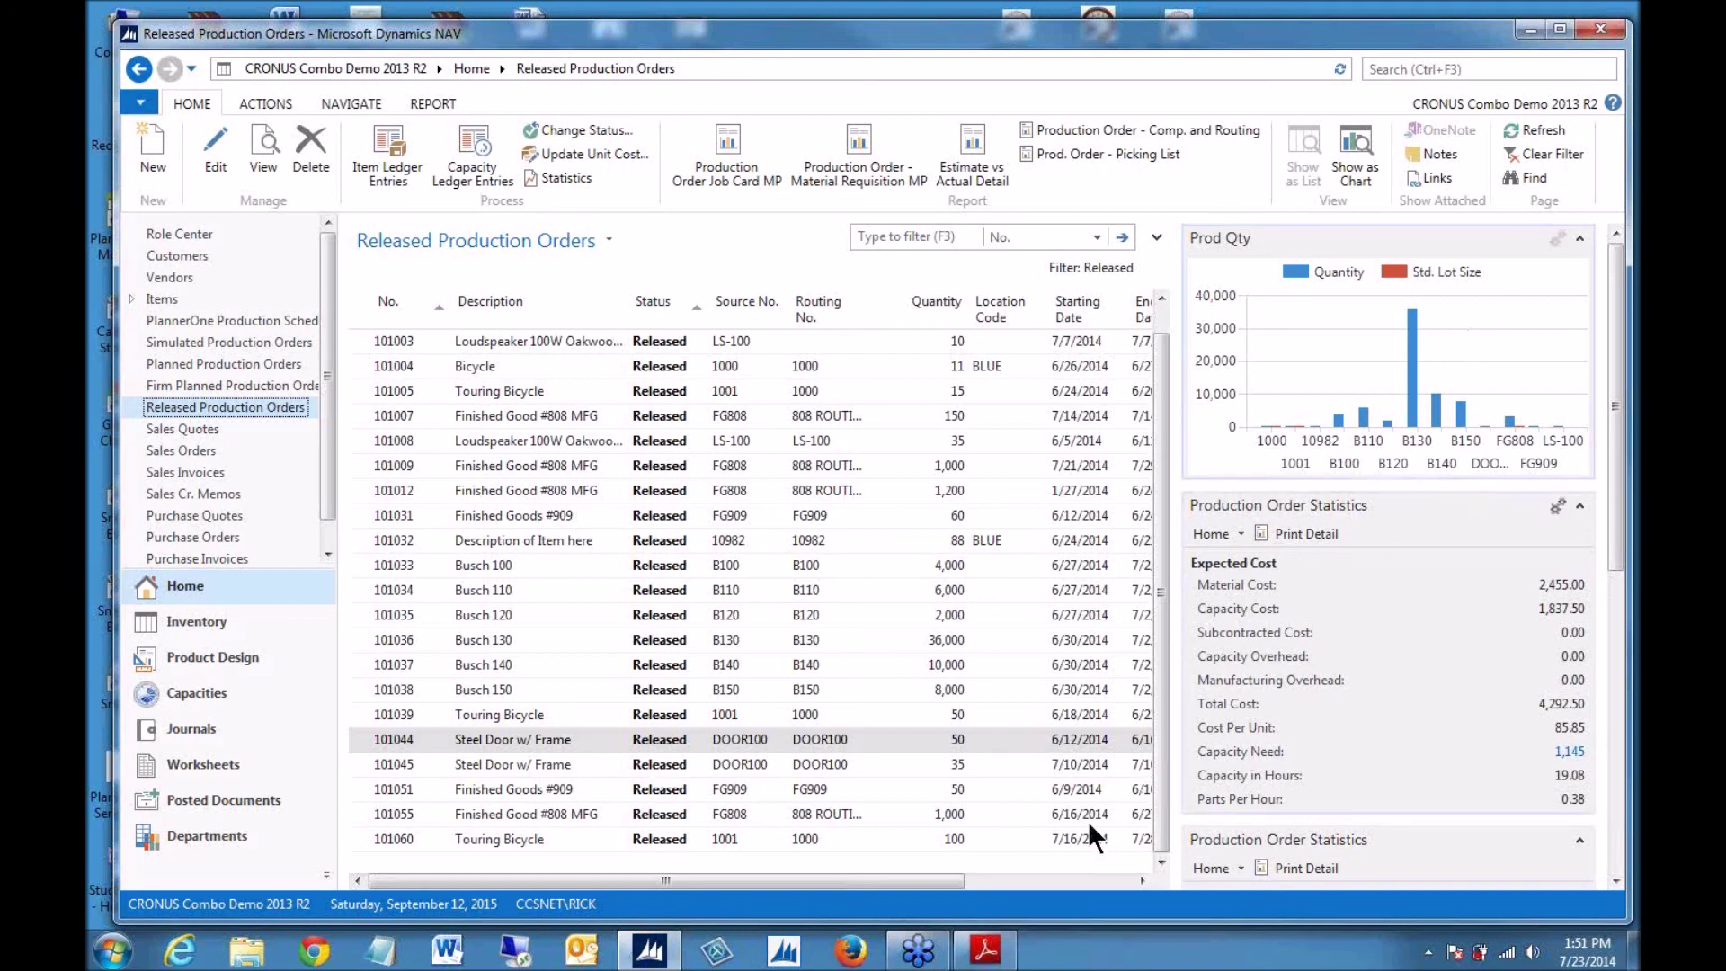
- Switch to the study guide PDF in Adobe Reader and review it from the Build a Chart from Scratch section to the Training Bundle offer
left_click(992, 960)
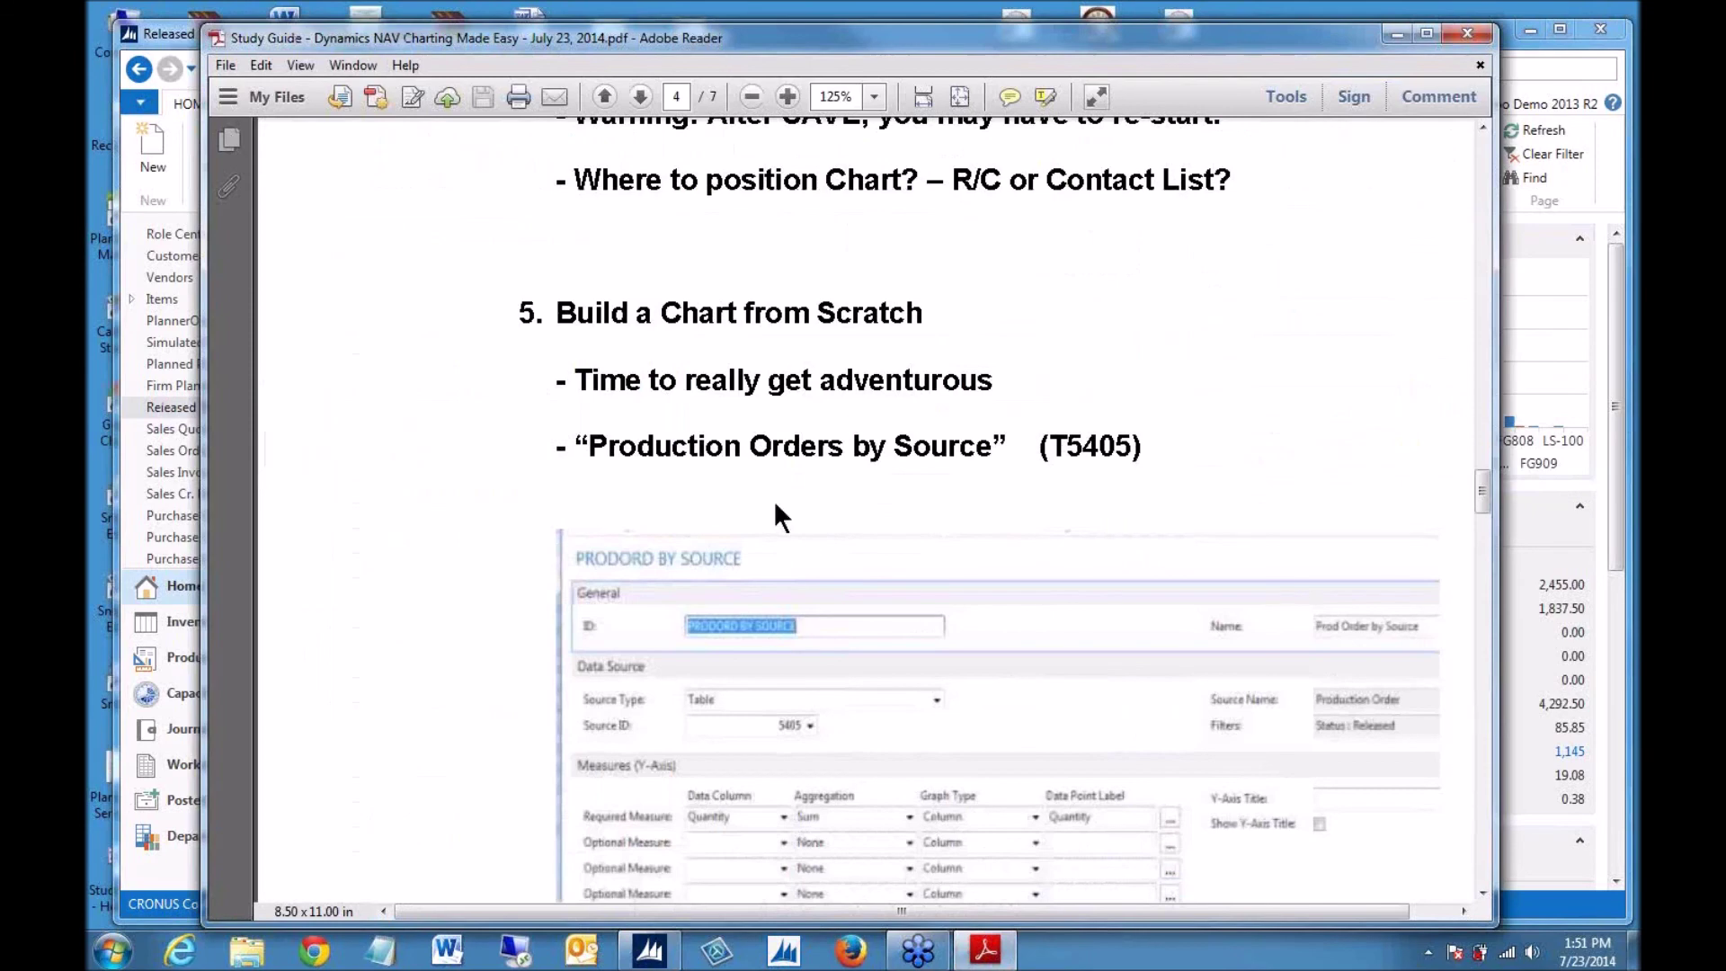
scroll(767, 381, "down", 10)
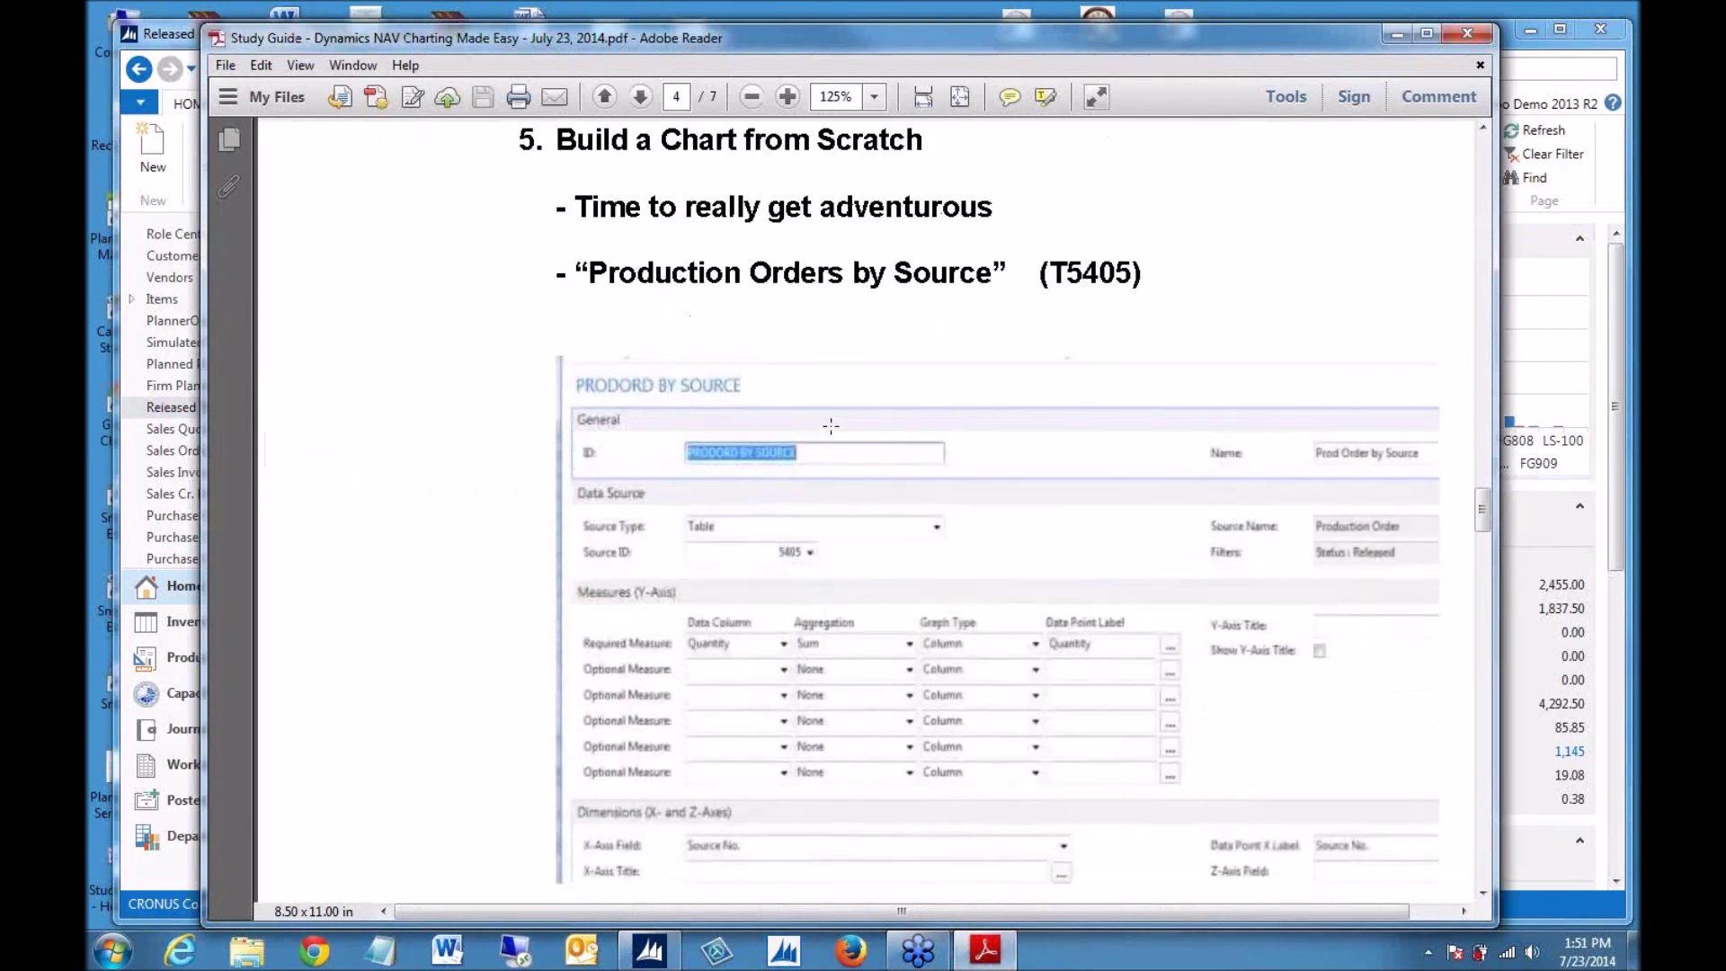
scroll(853, 441, "down", 10)
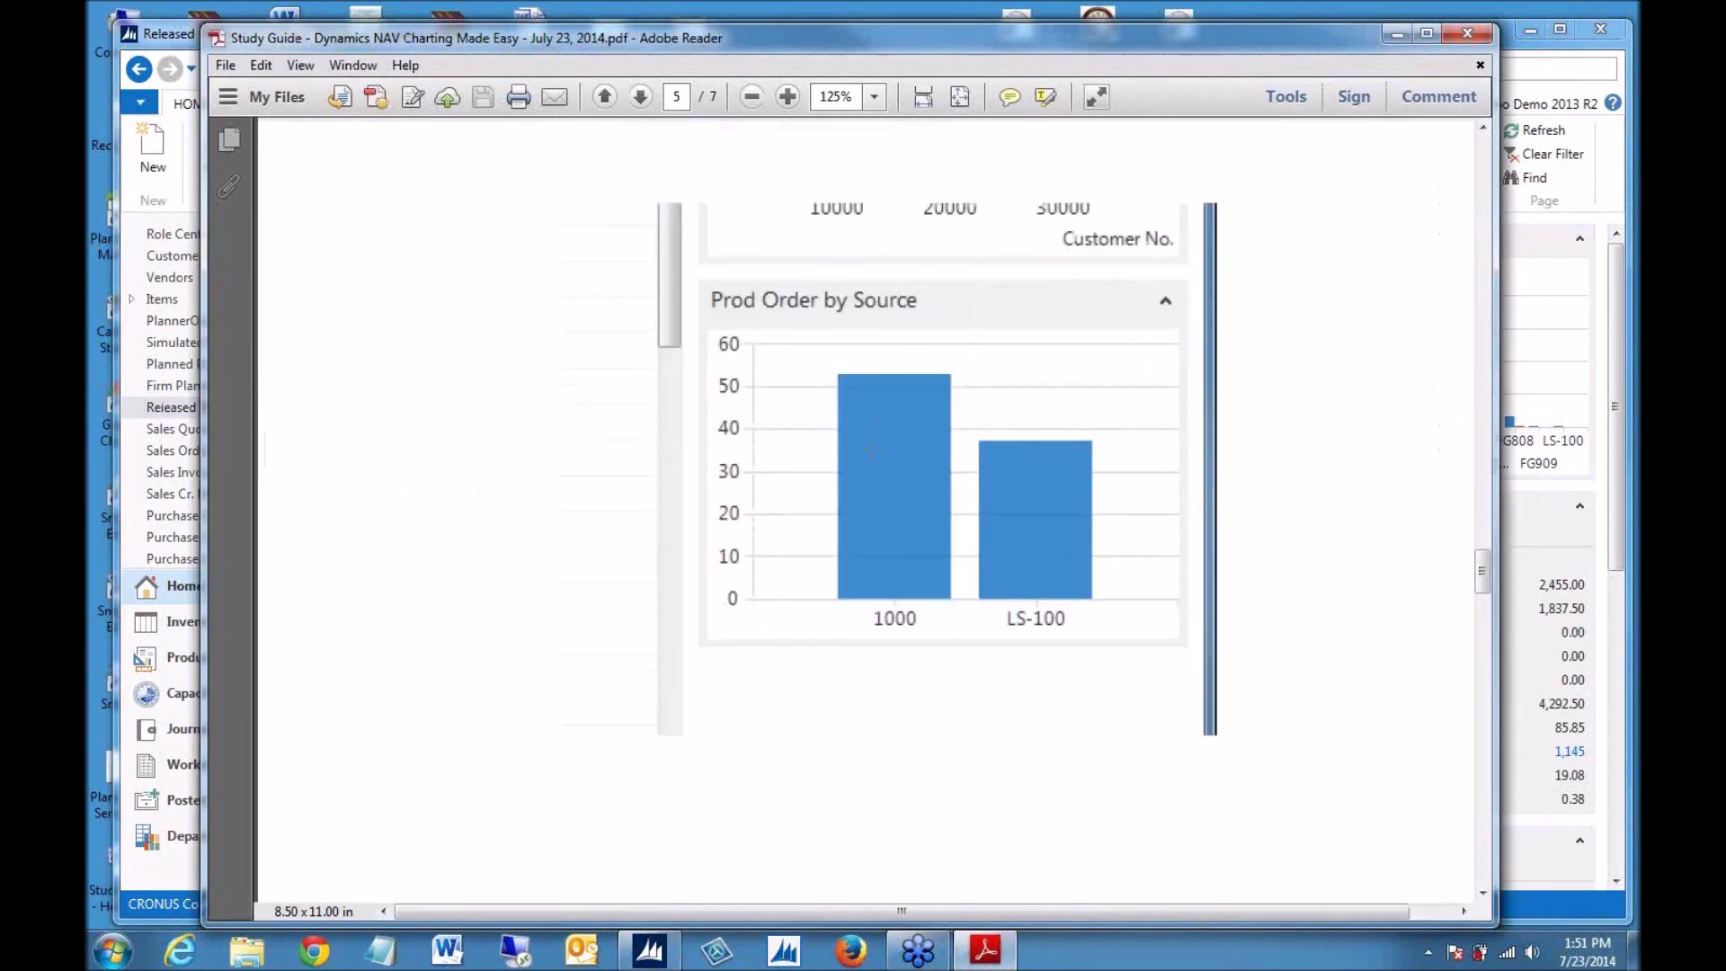
scroll(961, 493, "down", 6)
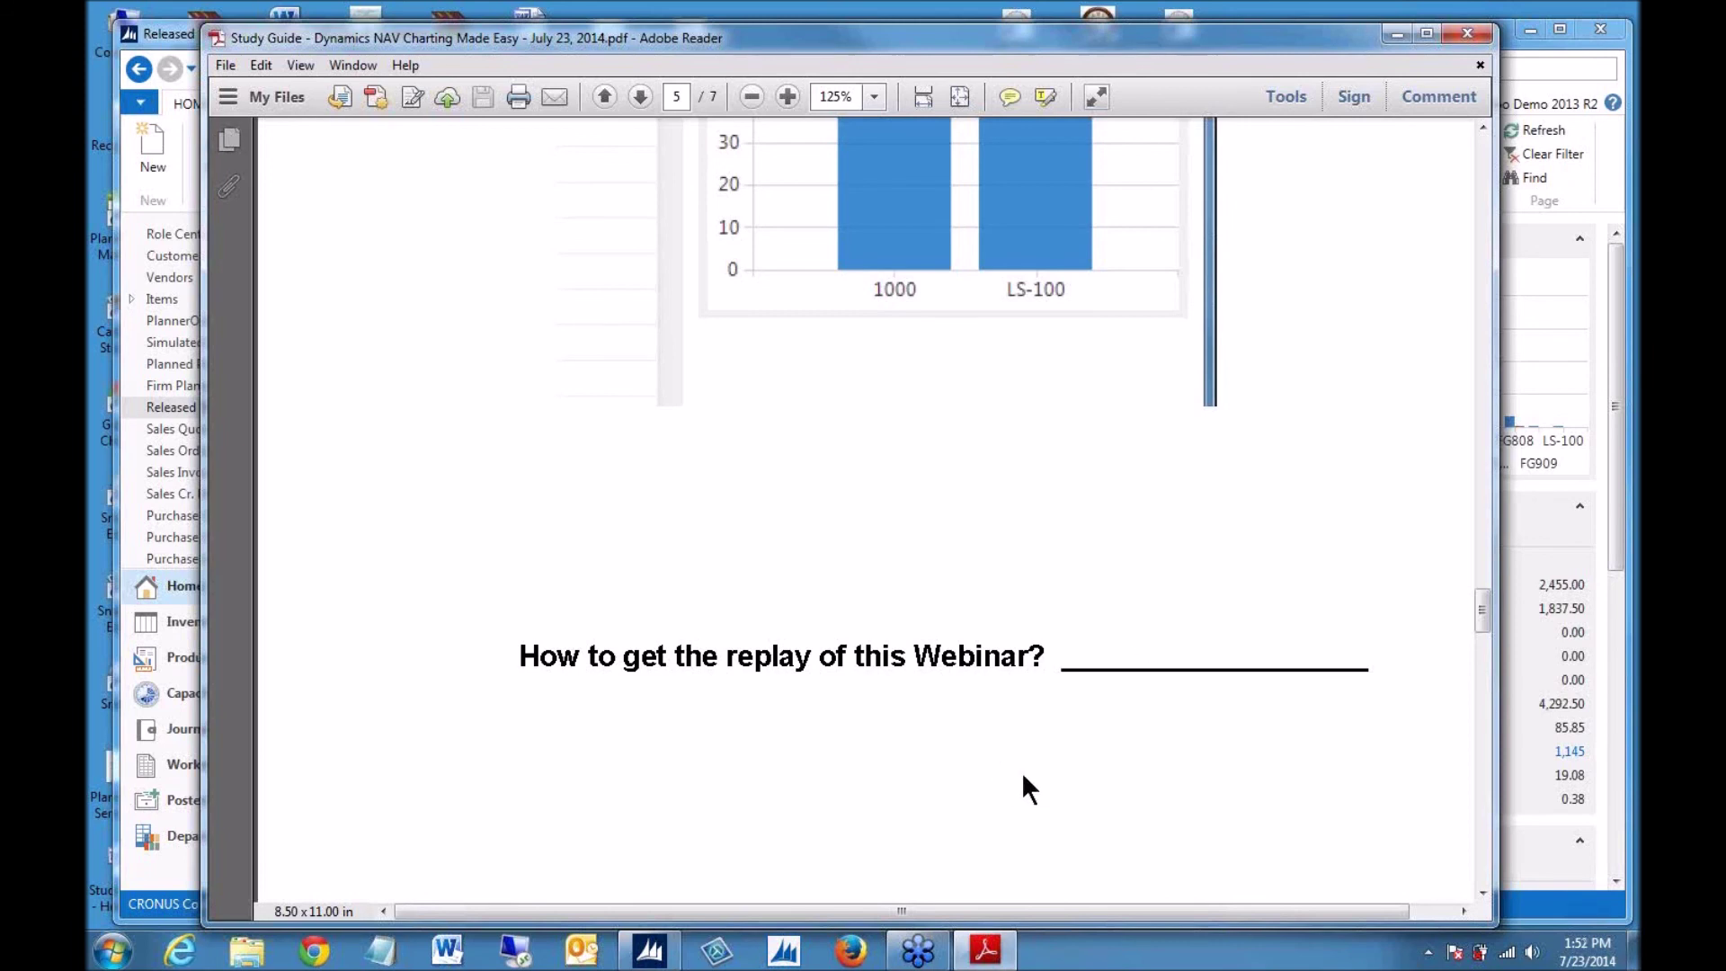
scroll(1021, 771, "down", 5)
scroll(1035, 728, "down", 8)
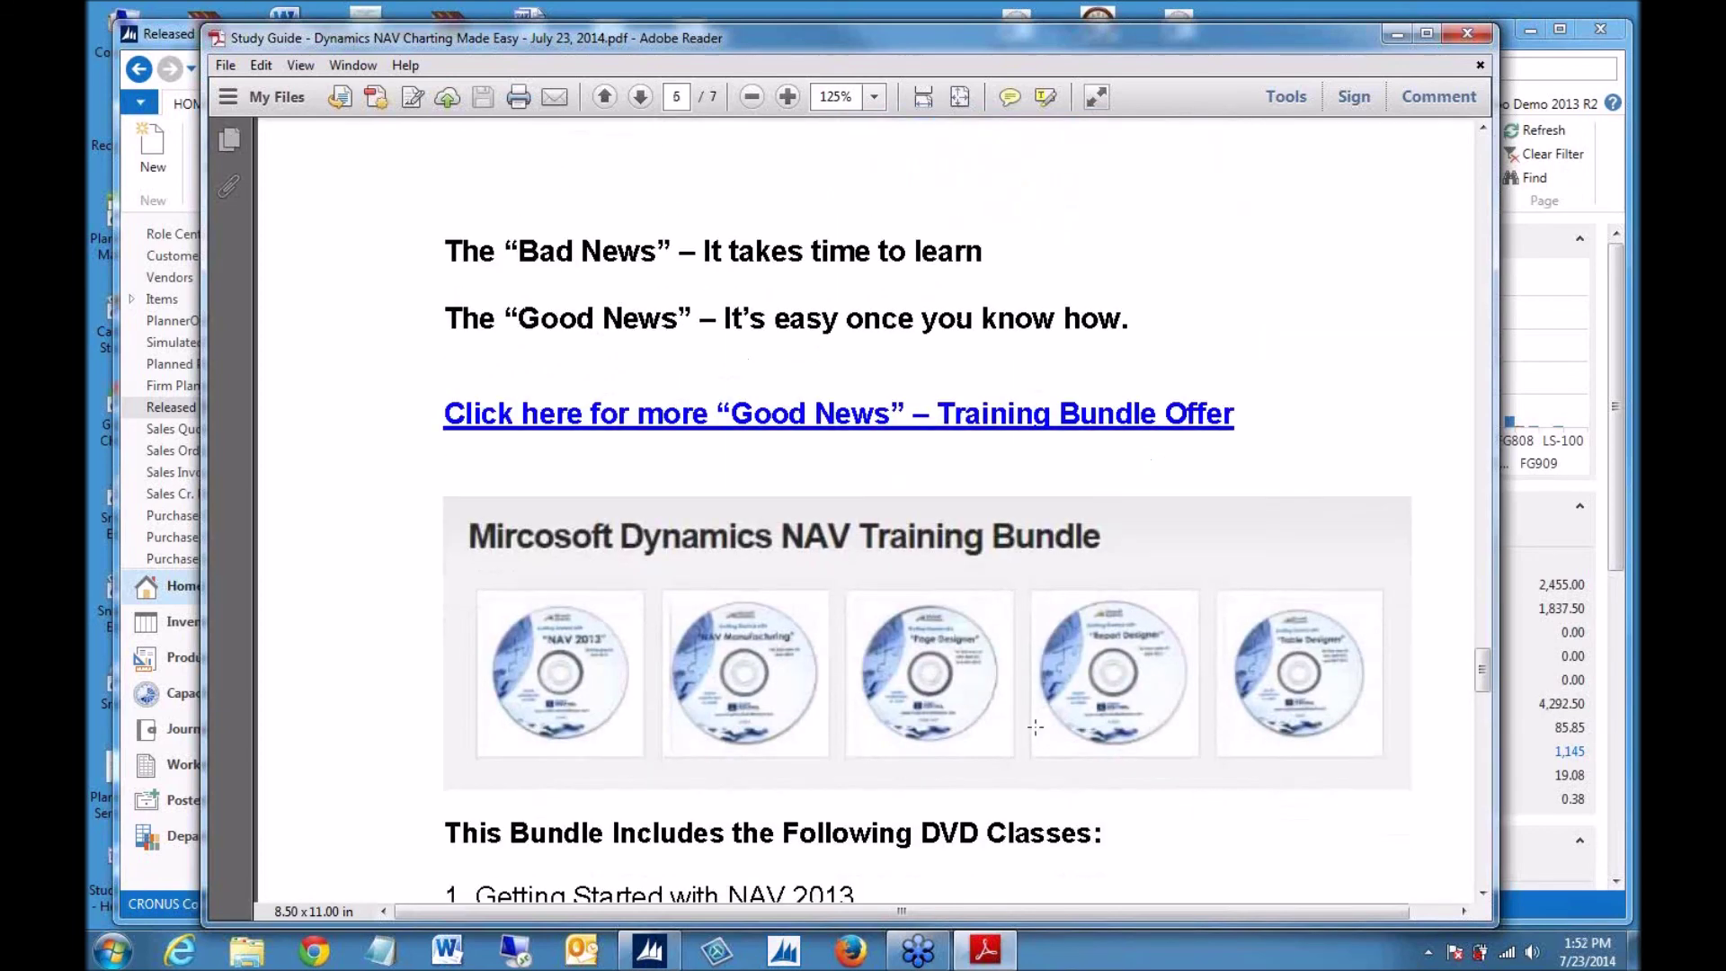
scroll(1064, 773, "down", 1)
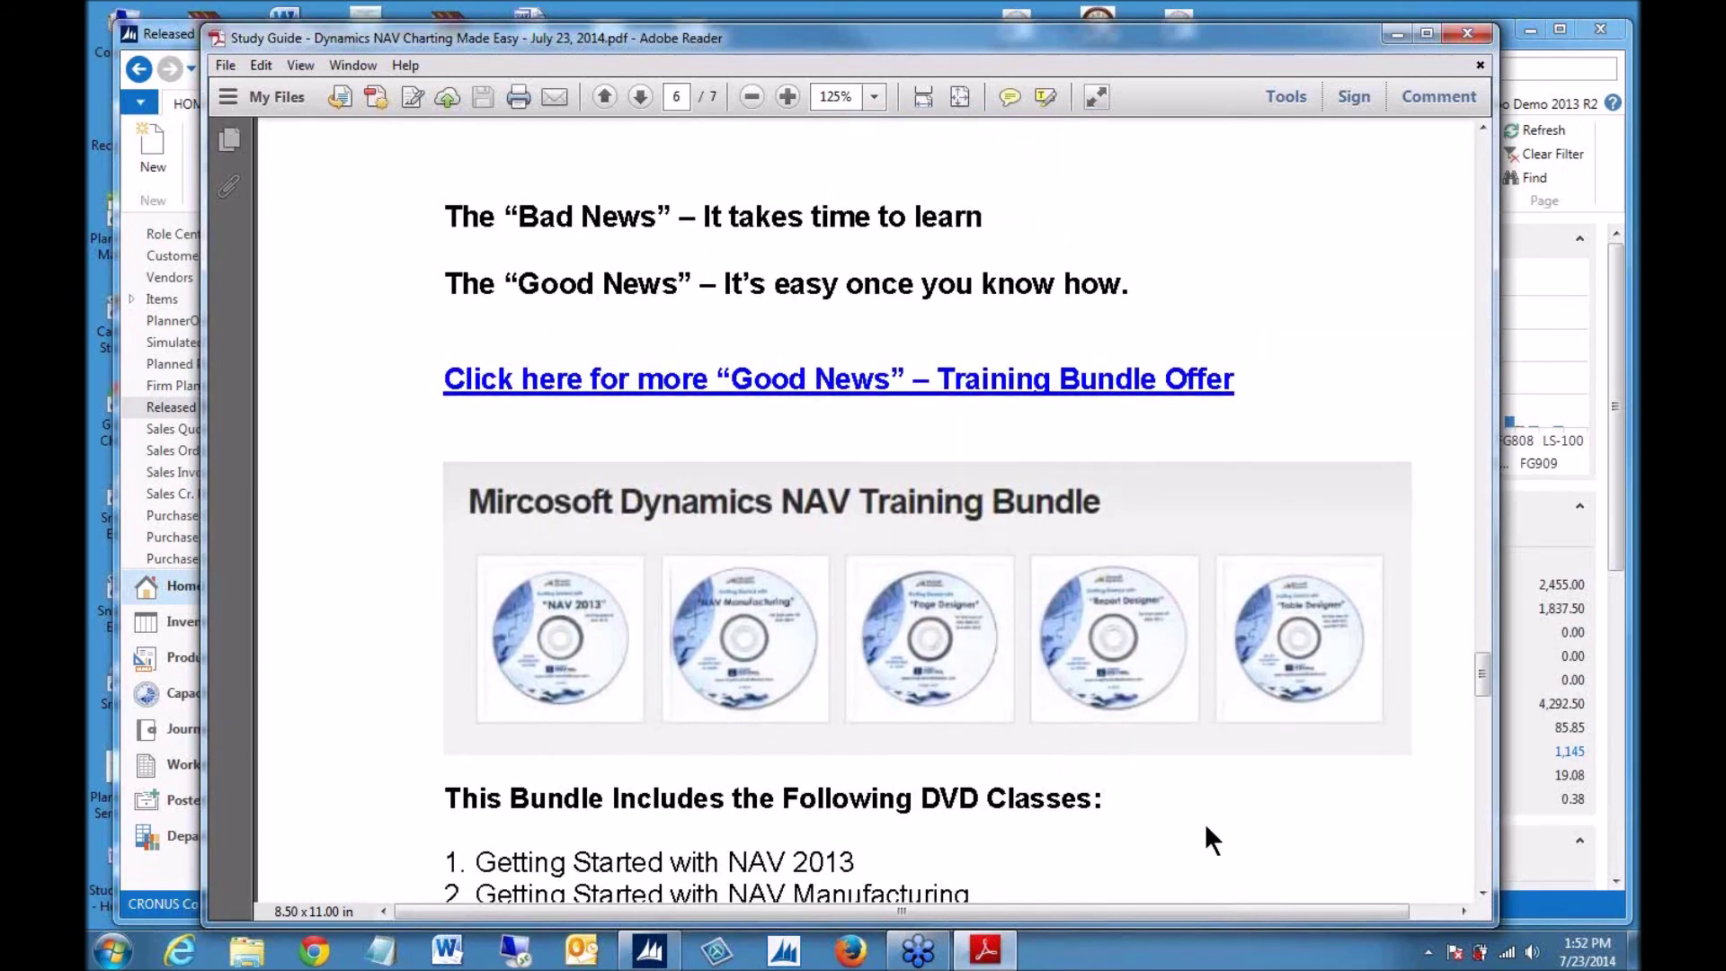